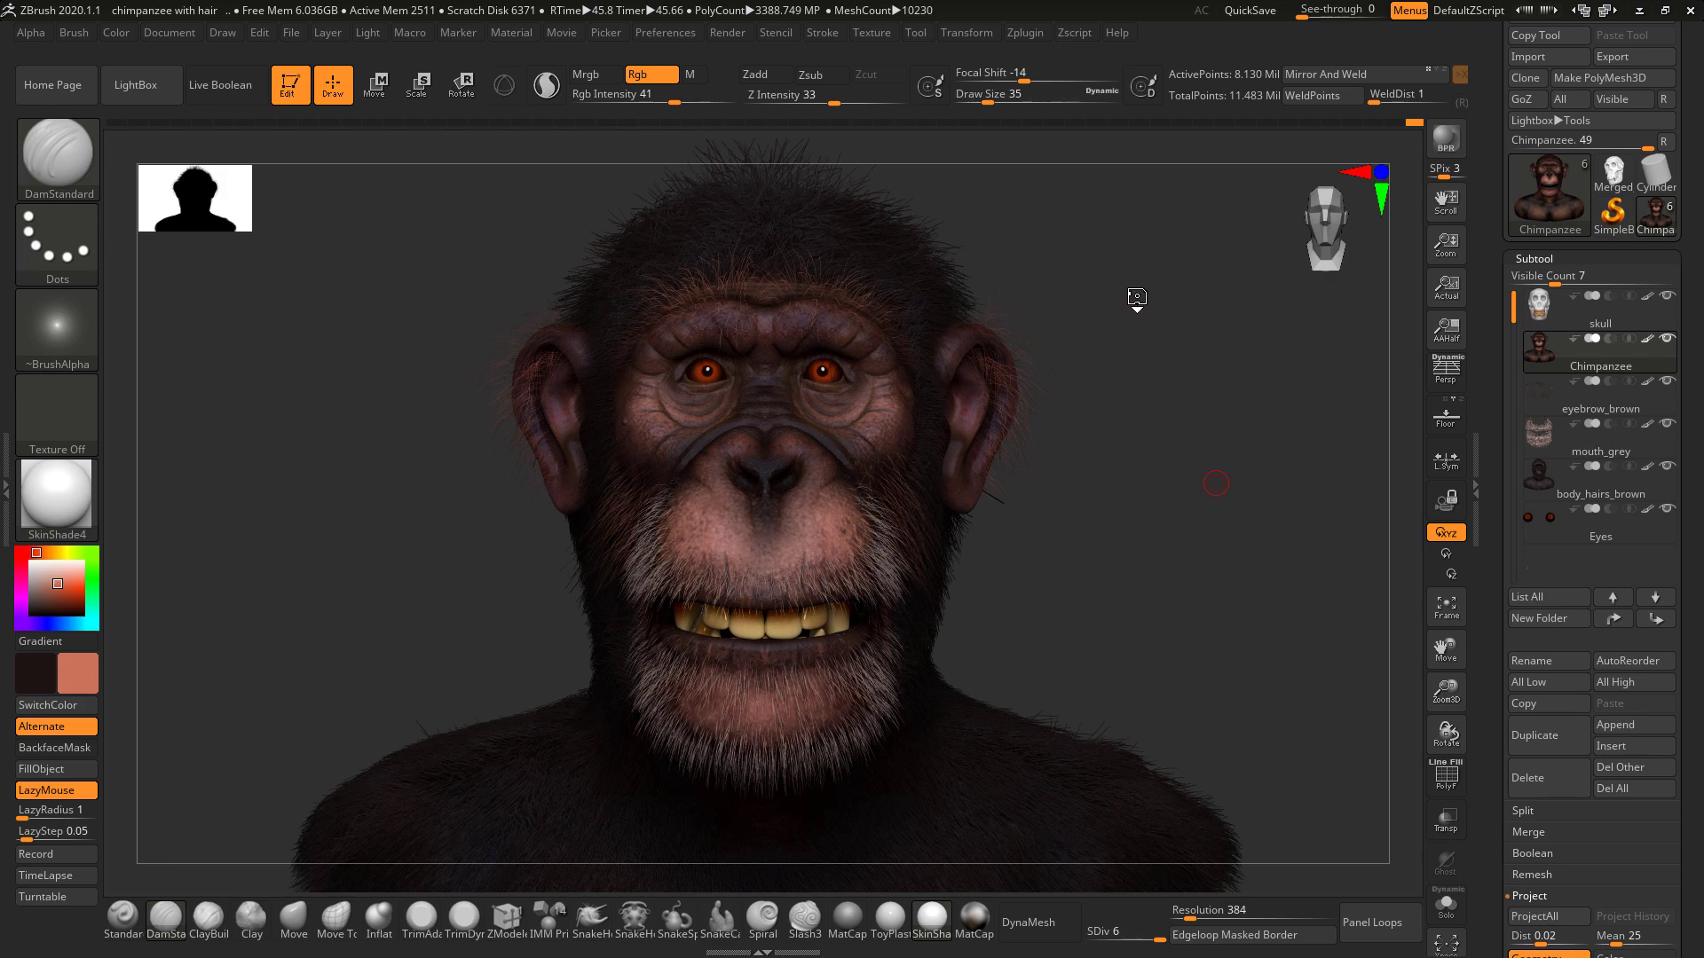
Dock the Render palette in the side tray so its settings stay accessible.
click(497, 396)
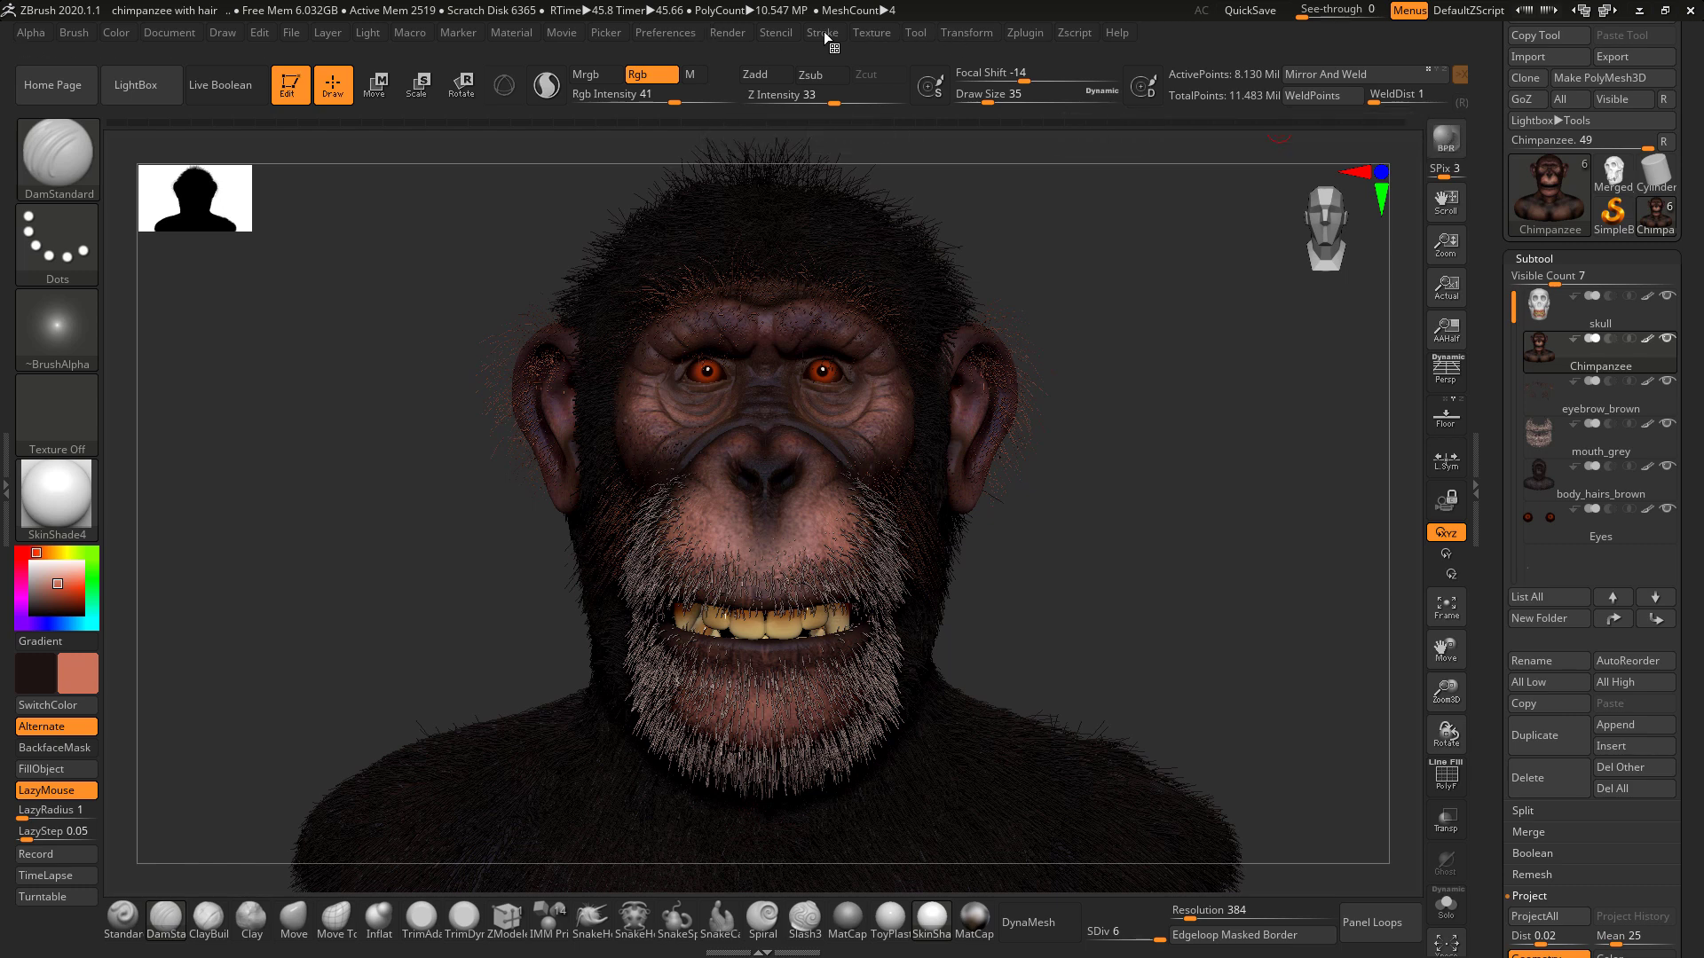
click(733, 32)
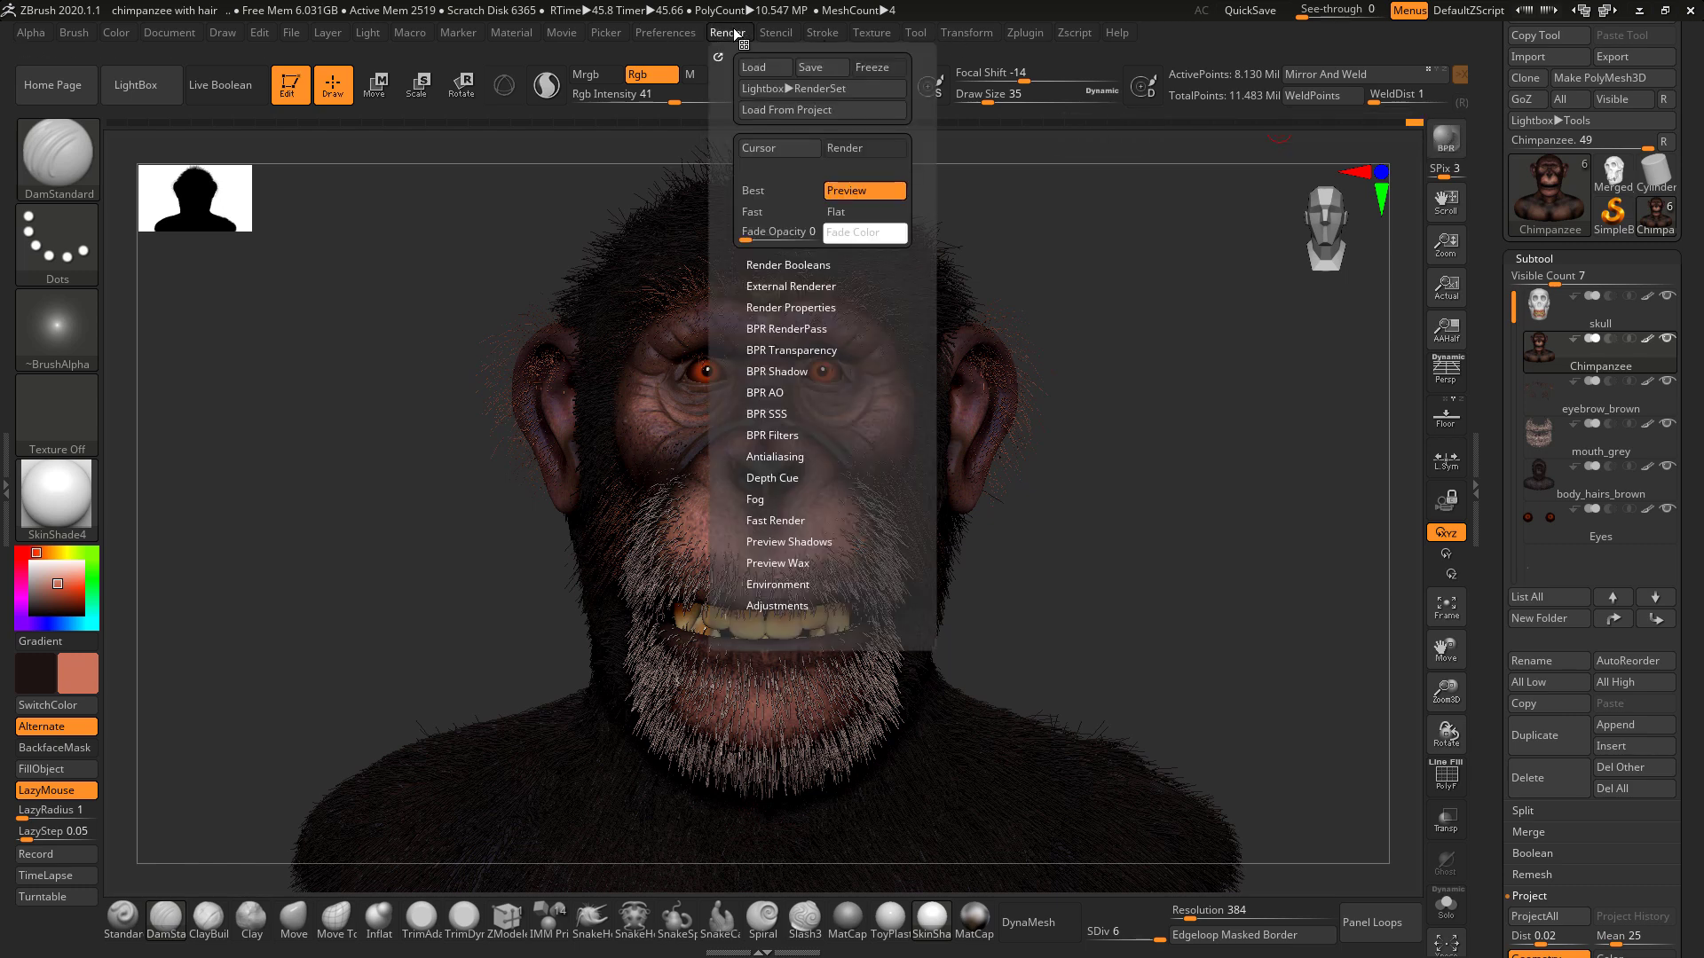
drag(717, 52, 27, 183)
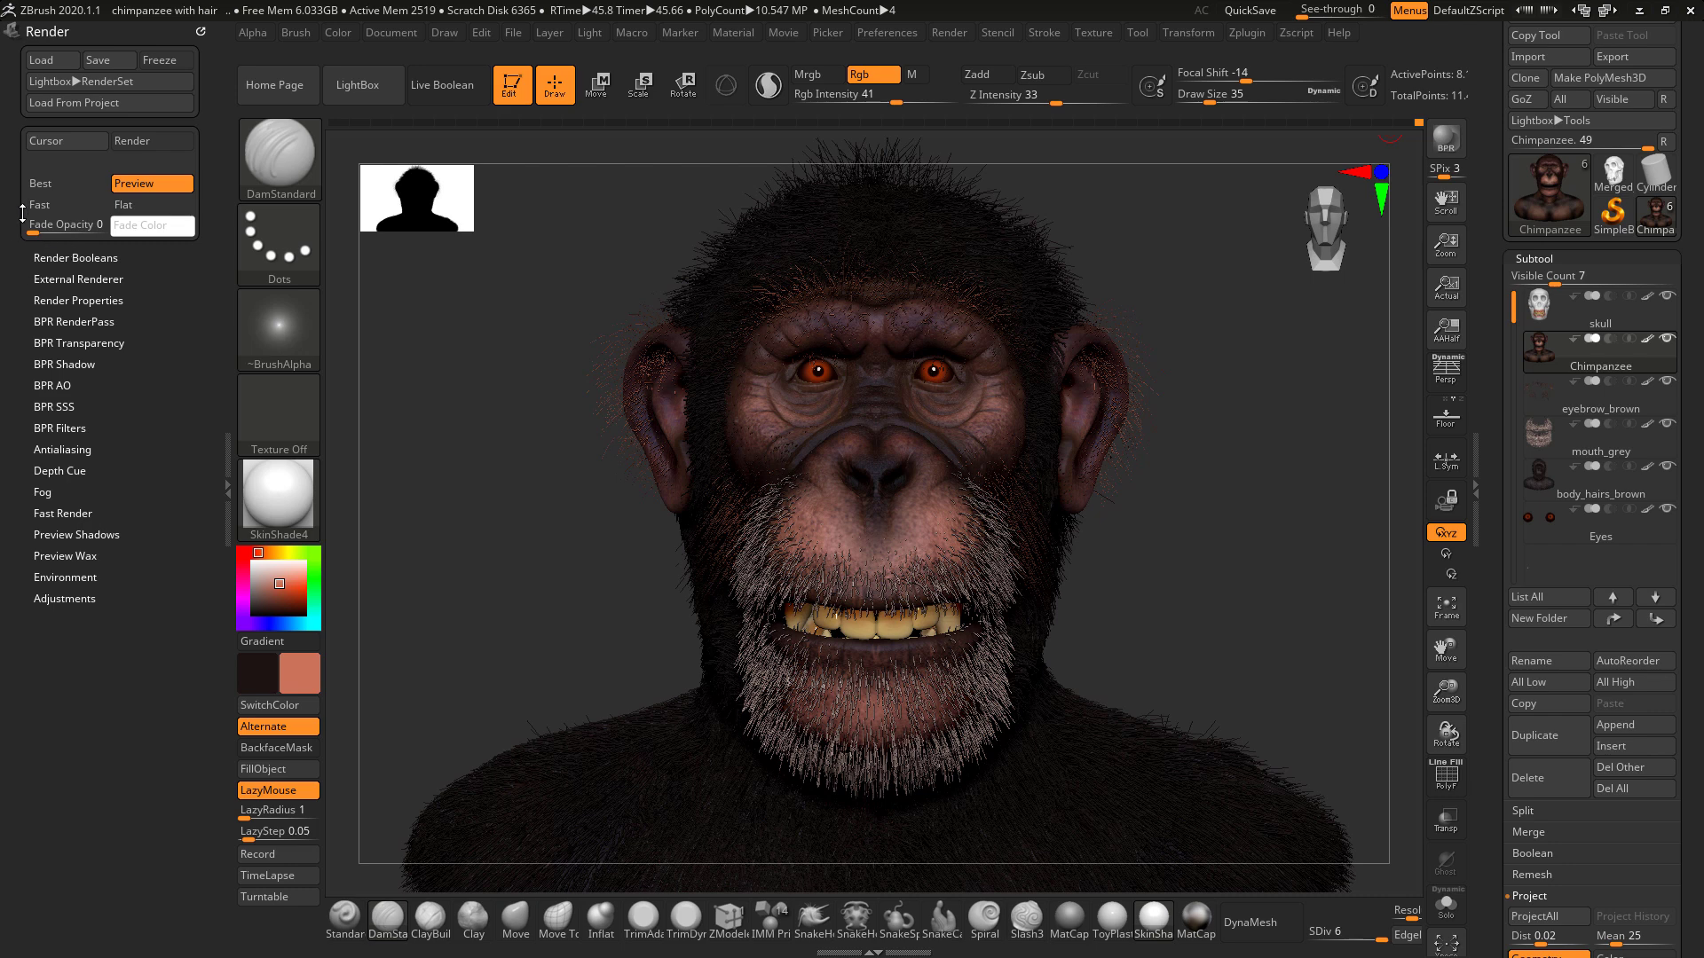
Open the LightBox RenderSet library and look through the full range of render presets.
click(83, 81)
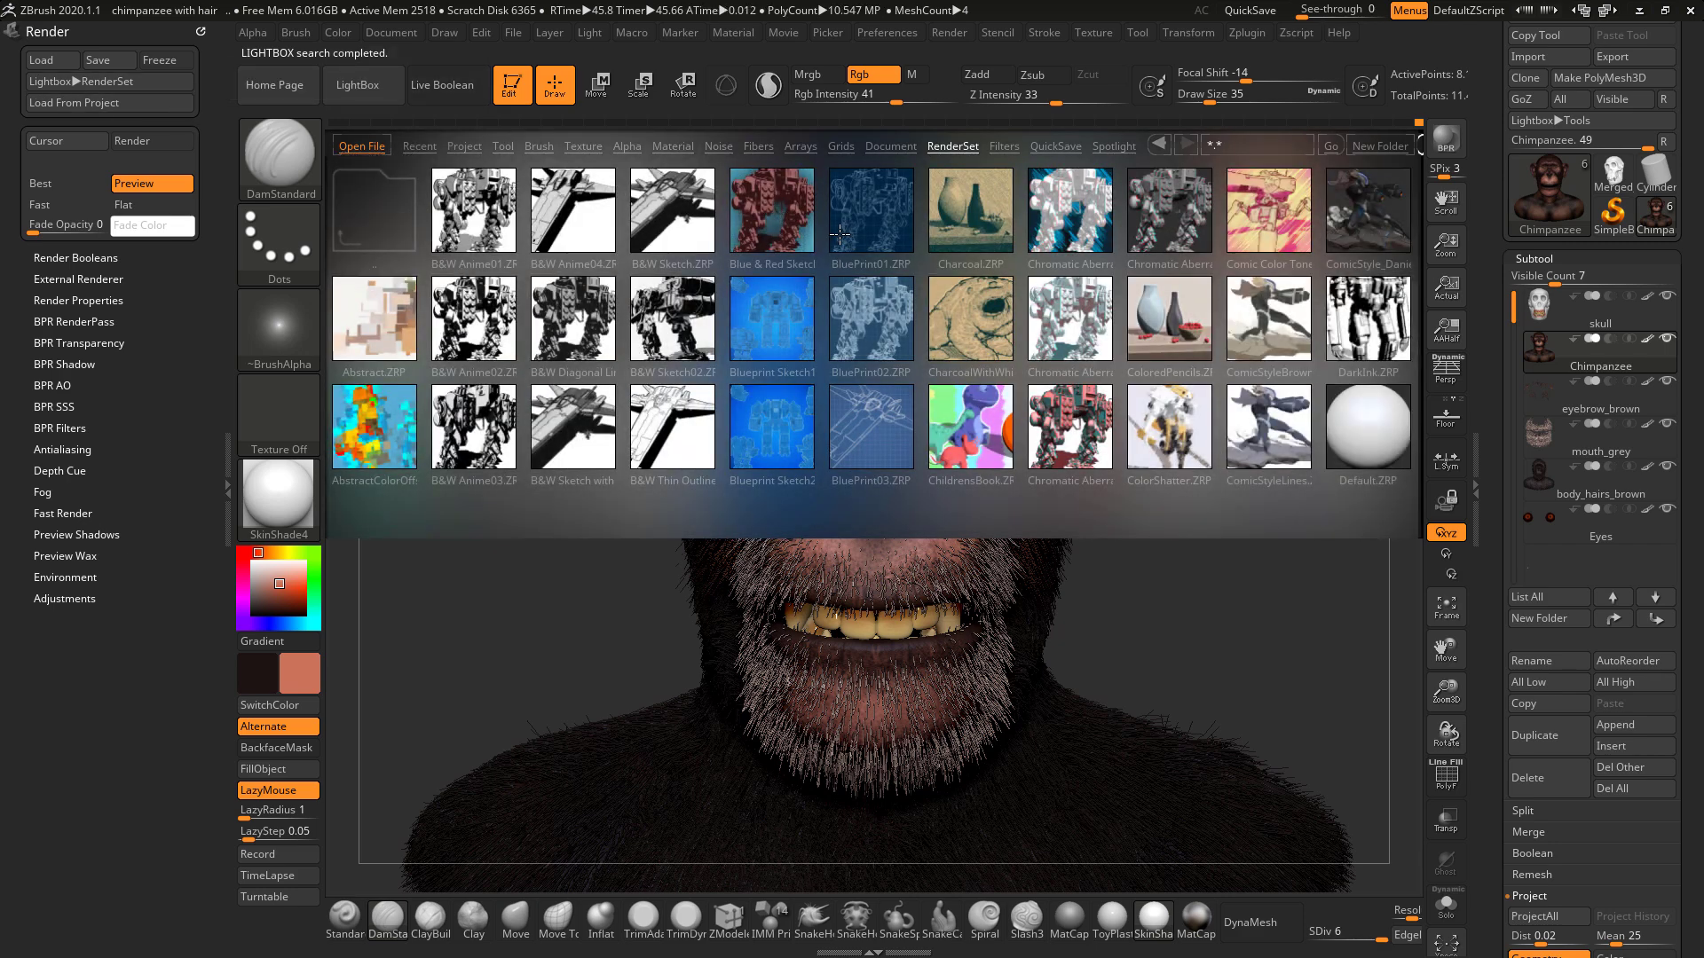
drag(1269, 248, 1018, 280)
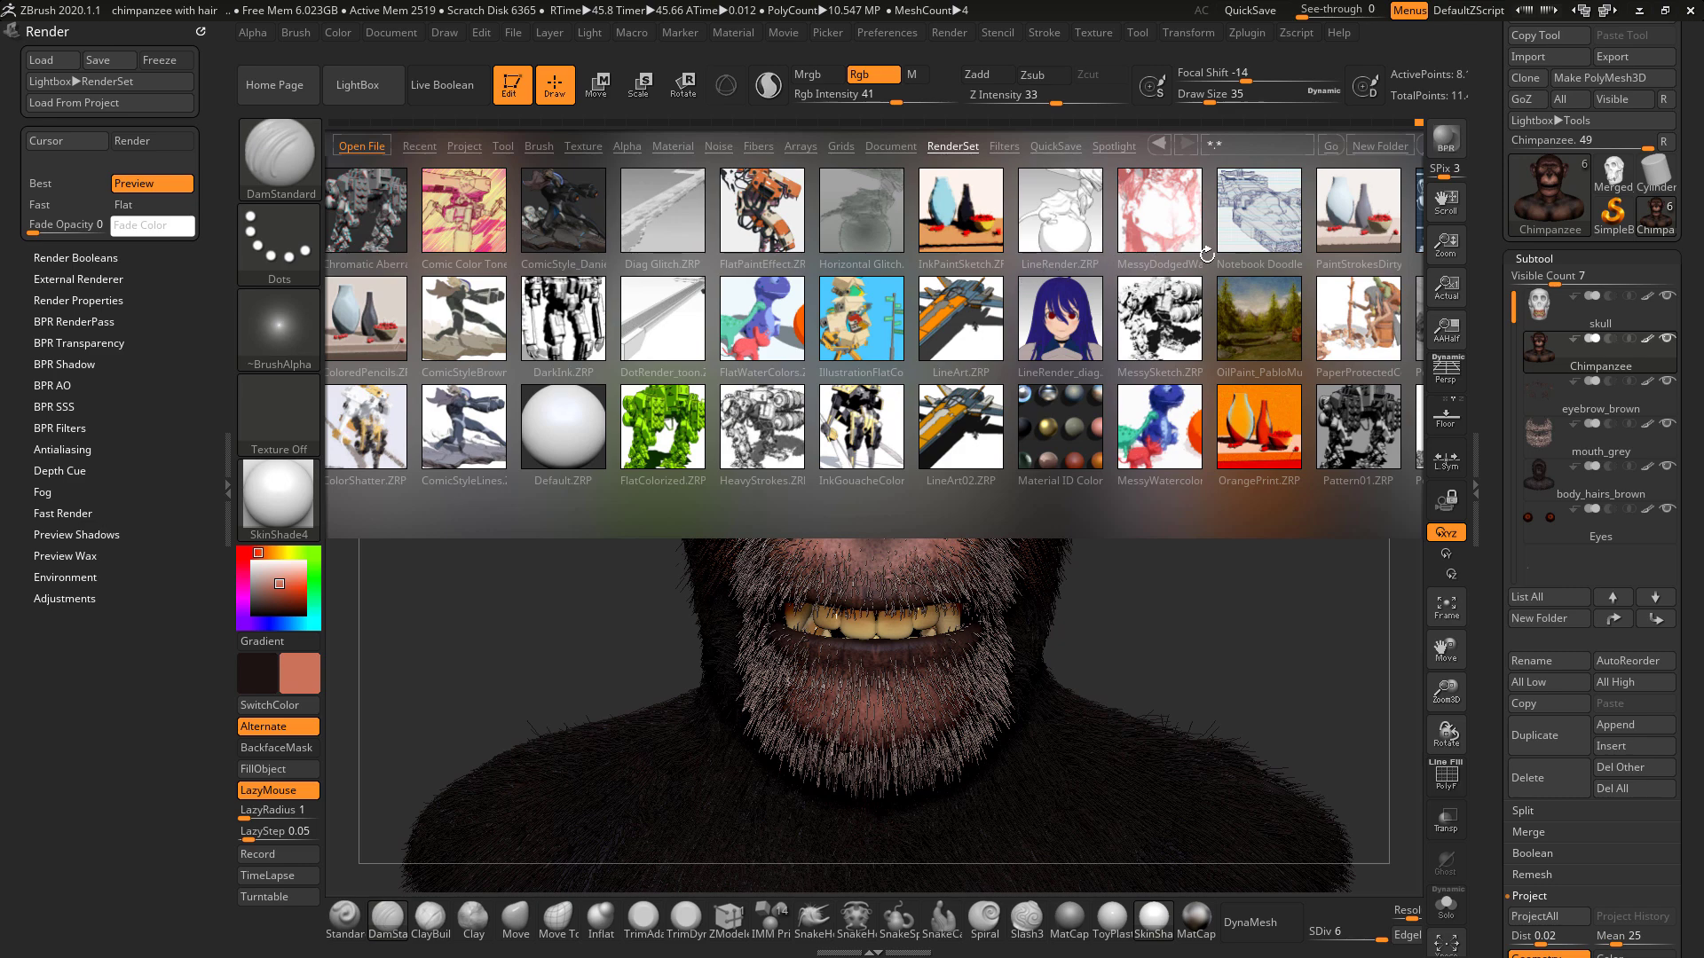
mouse_move(1206, 254)
mouse_down()
mouse_move(820, 268)
mouse_move(1127, 279)
mouse_up()
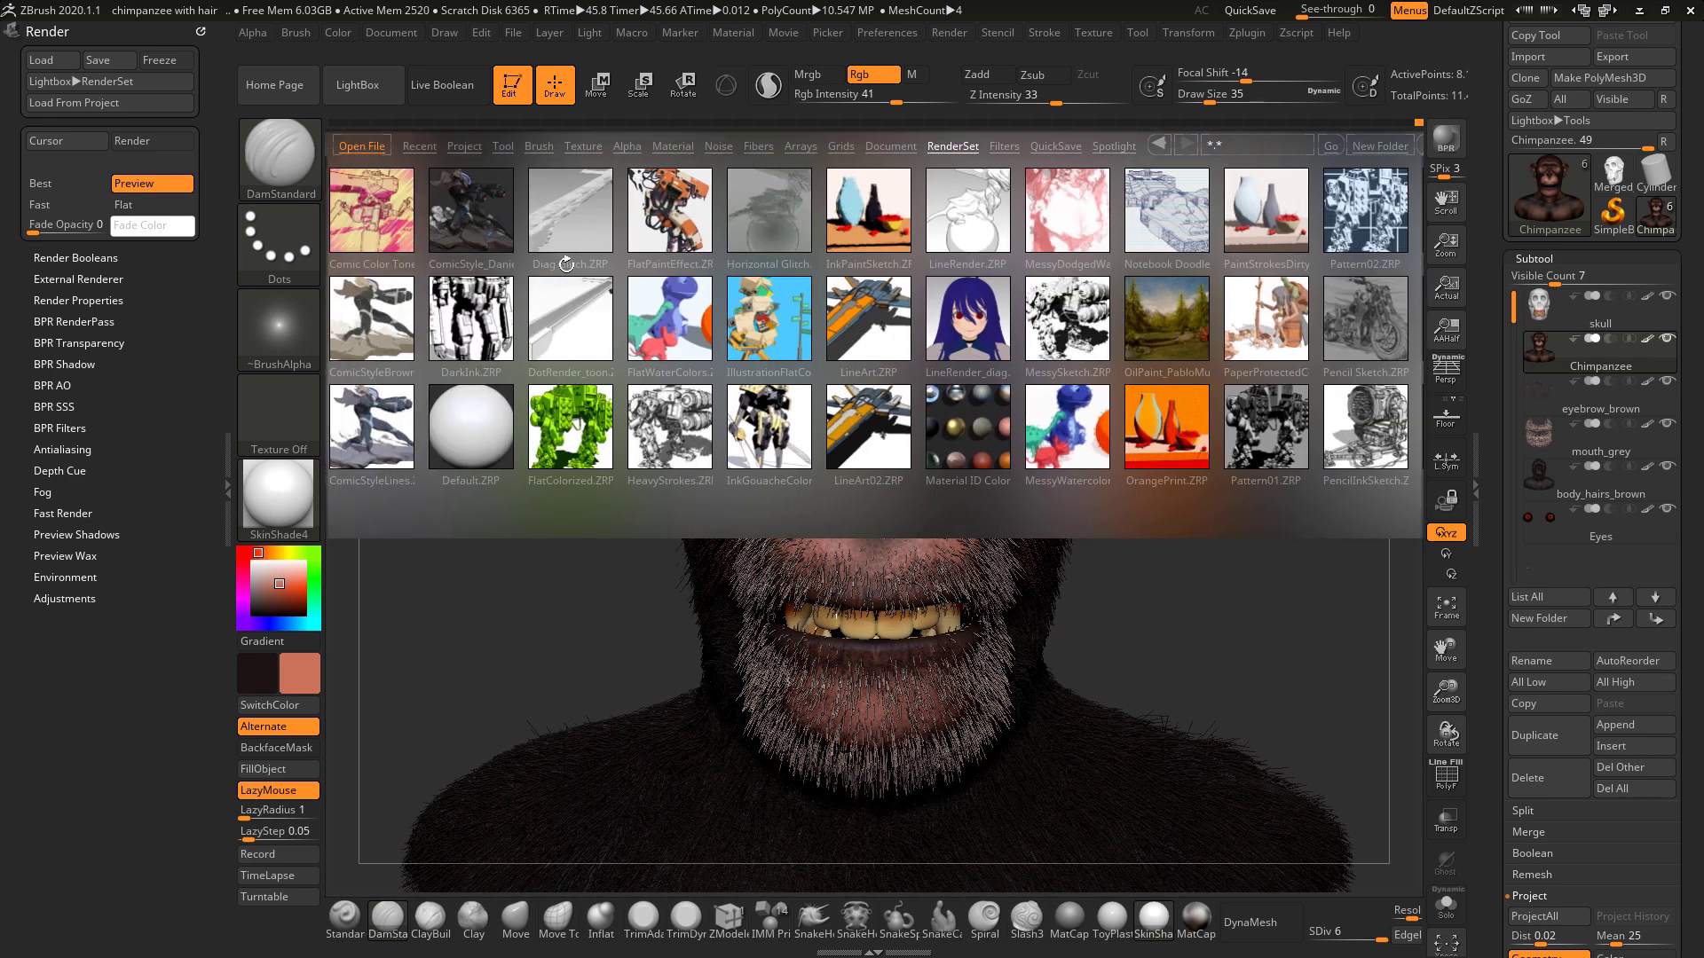
drag(570, 306, 840, 272)
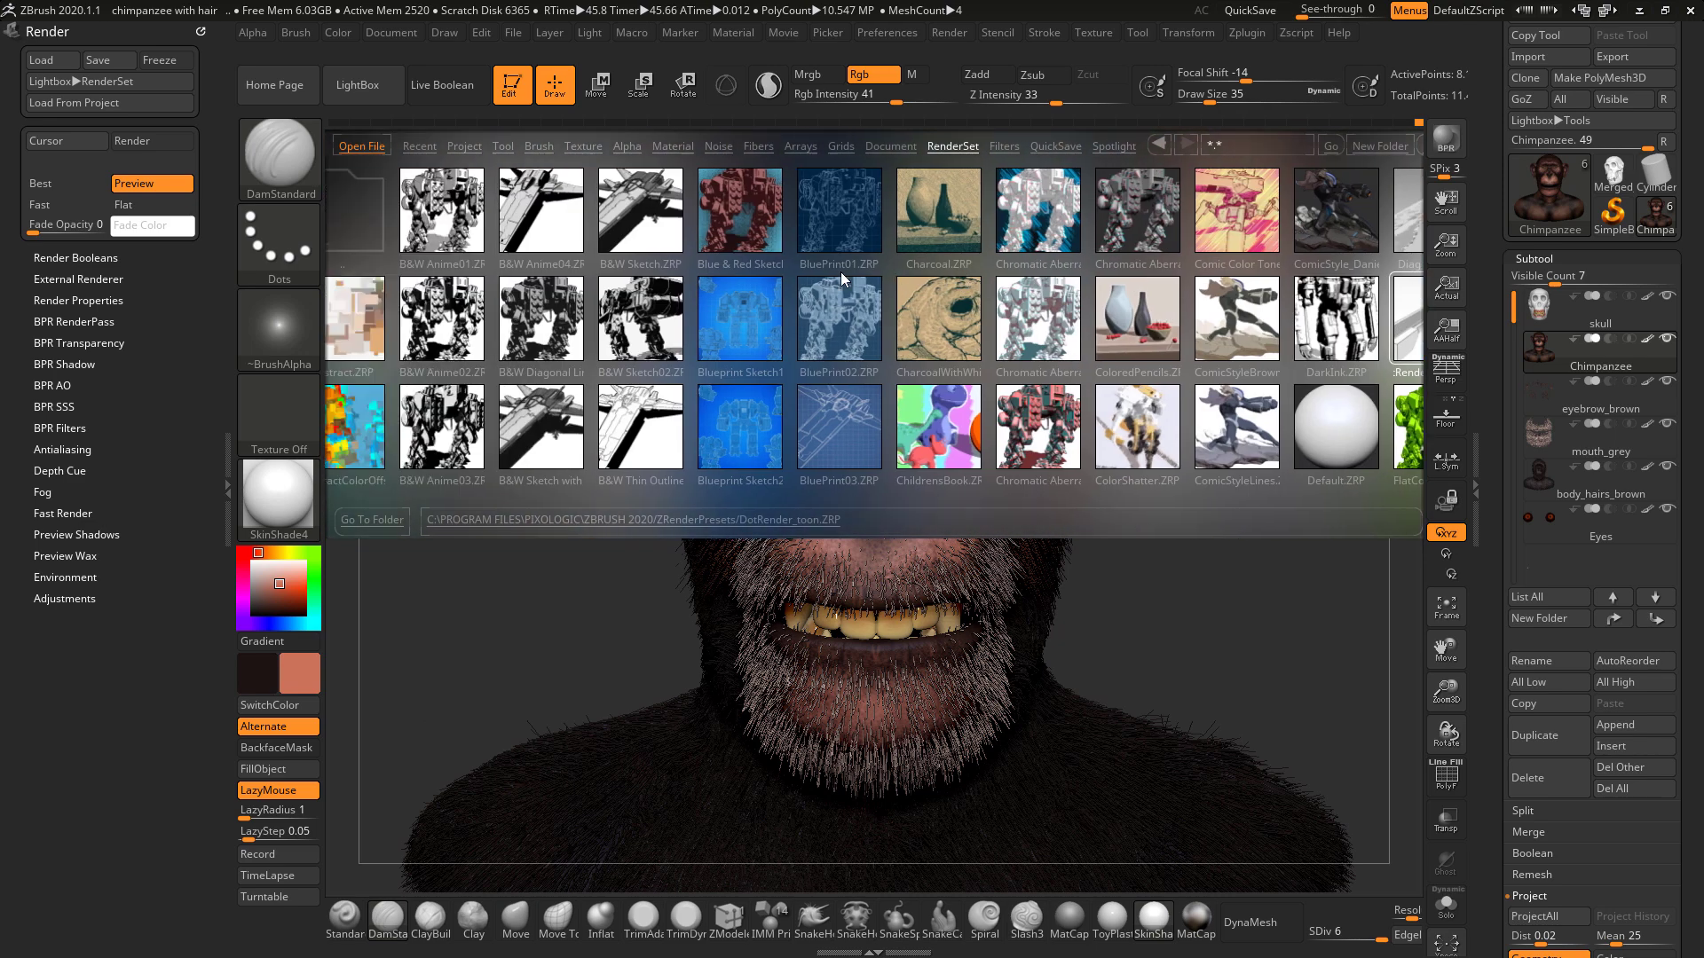
click(568, 282)
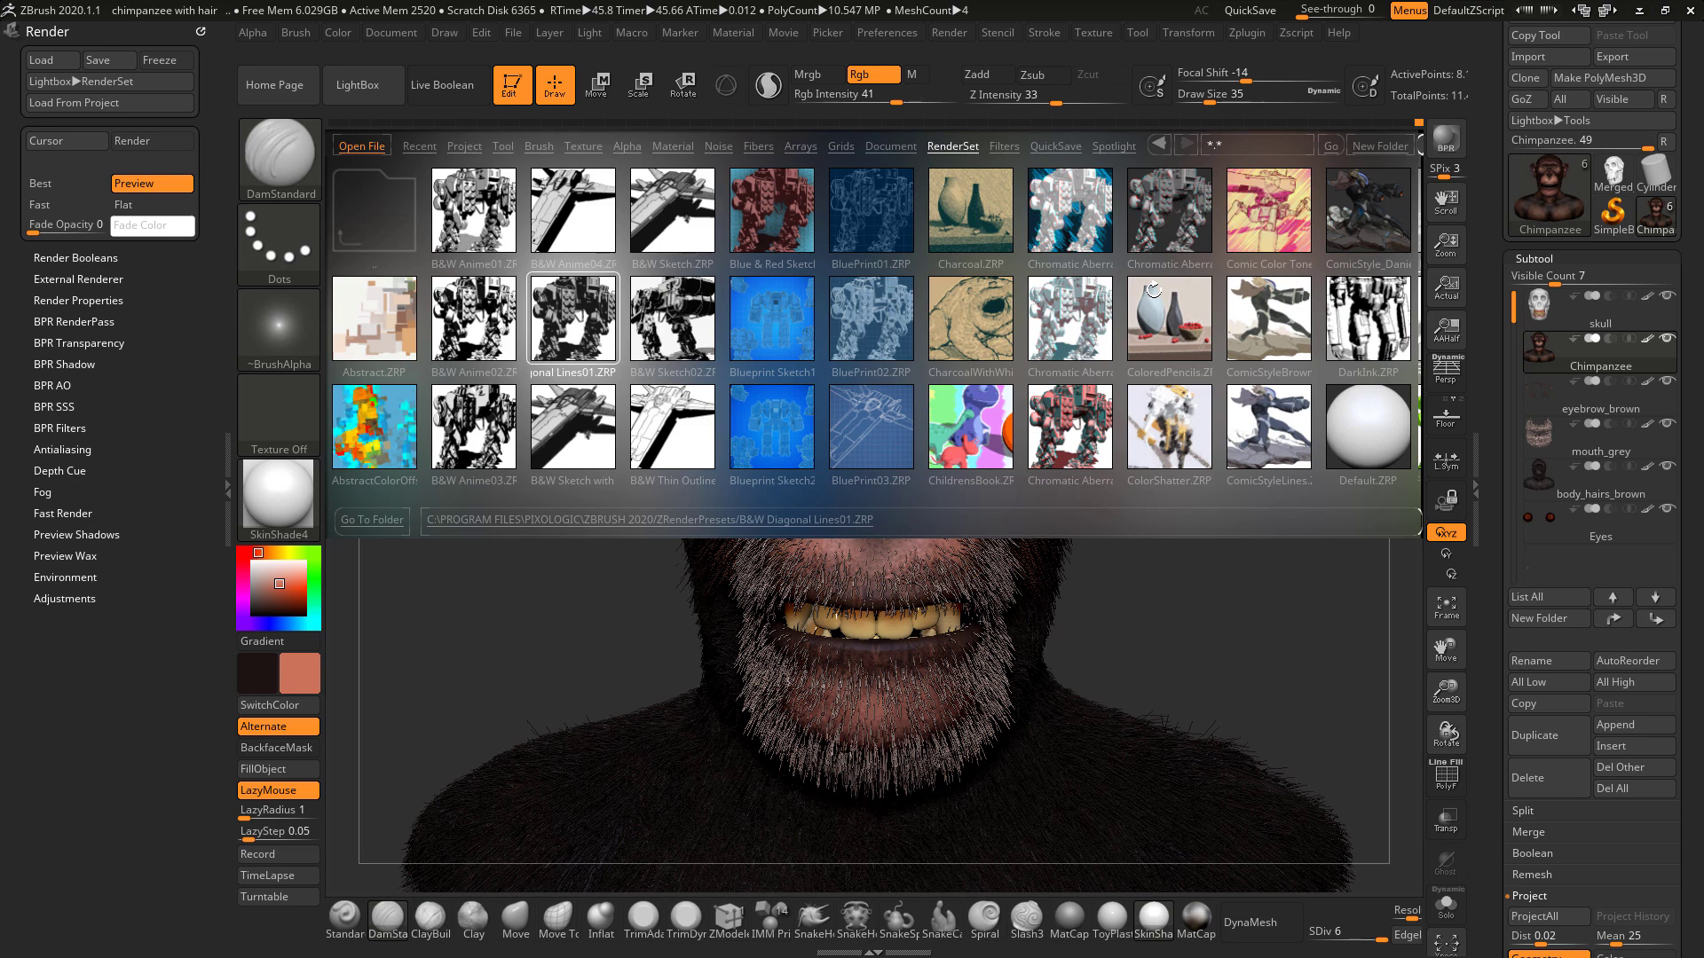
scroll(1164, 334, down, 3)
scroll(1145, 346, up, 3)
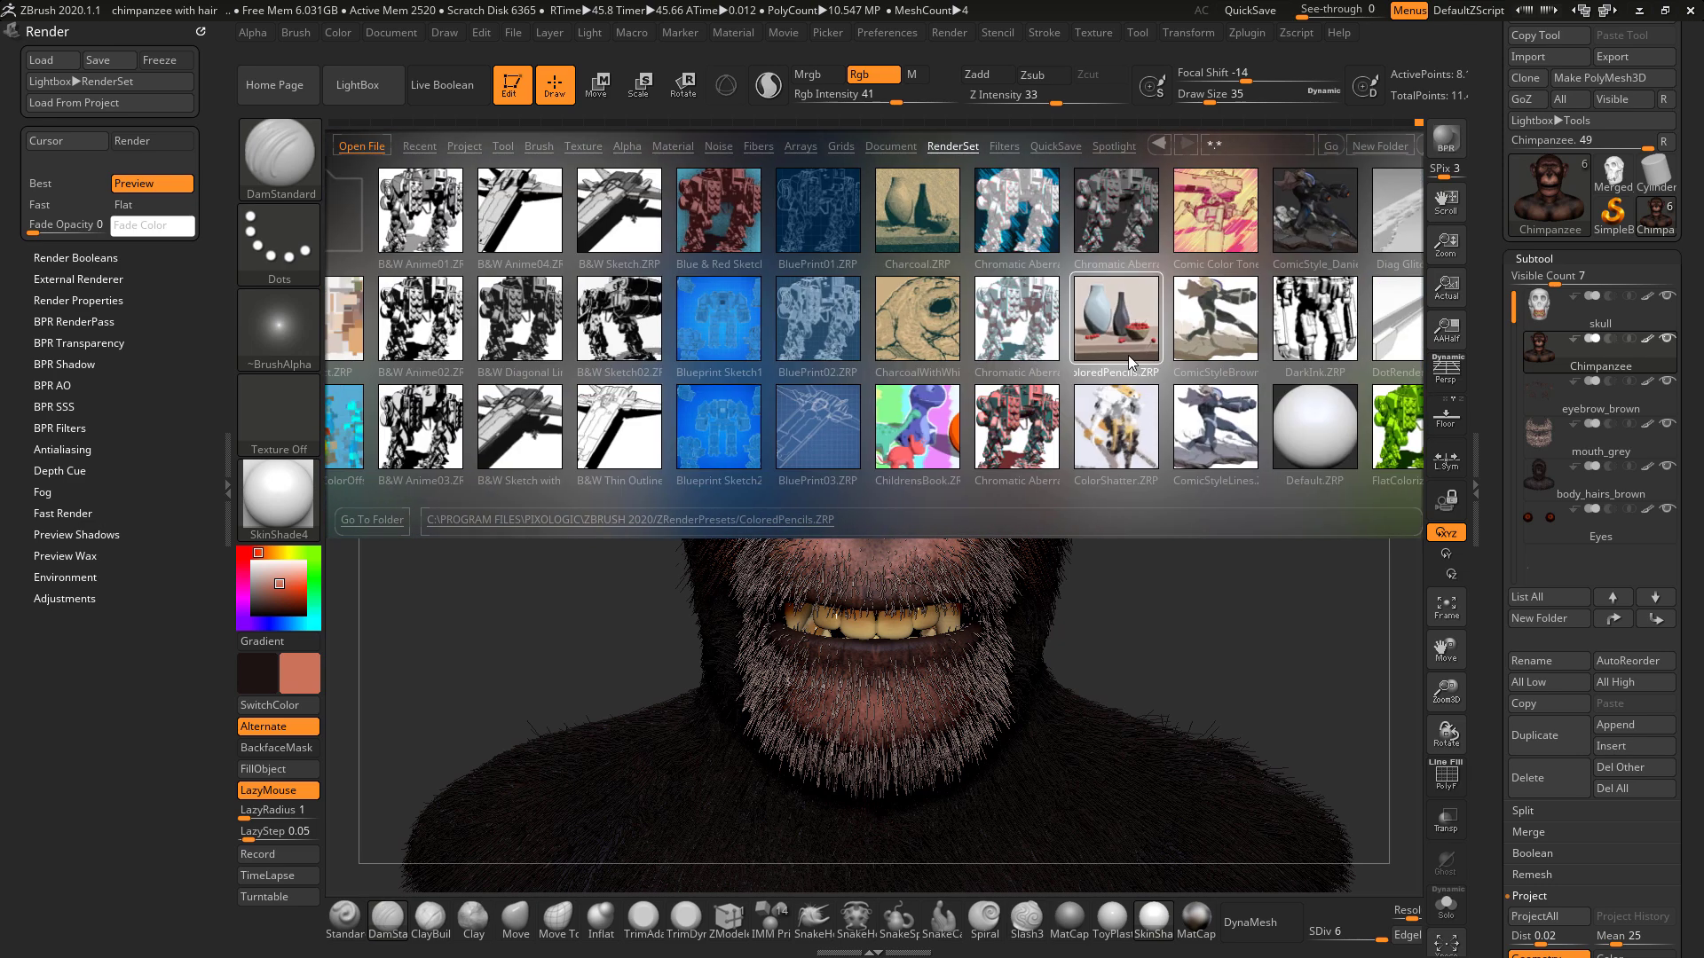
scroll(997, 348, down, 5)
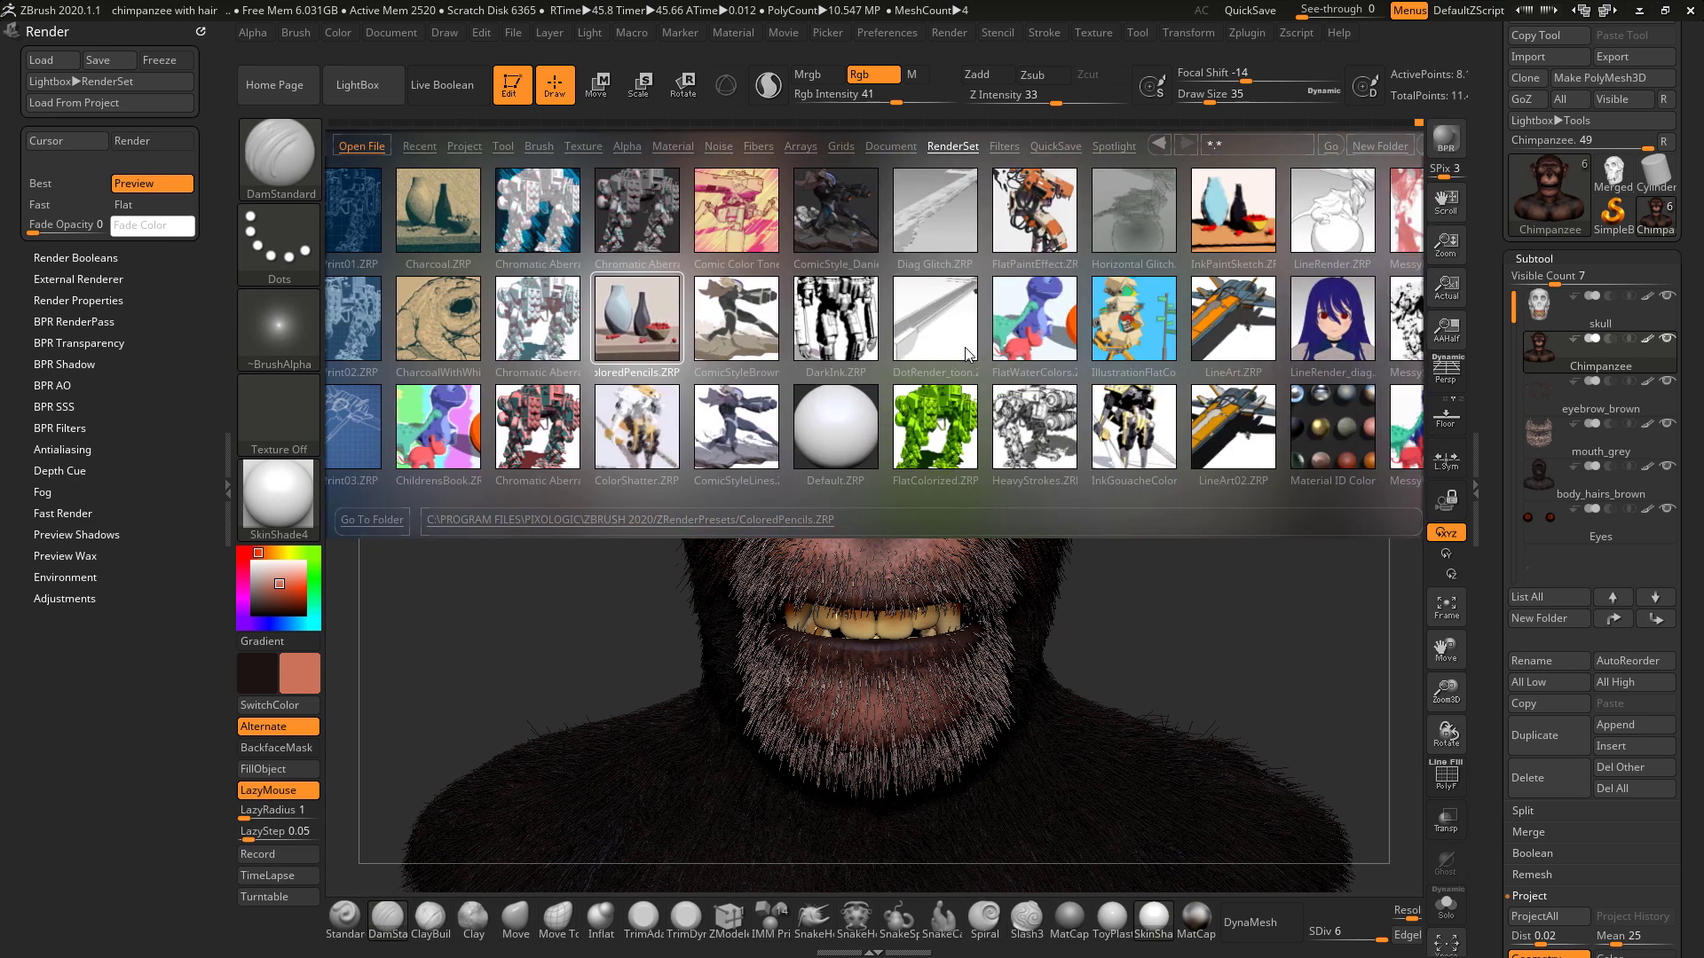
scroll(934, 353, down, 6)
scroll(860, 349, up, 3)
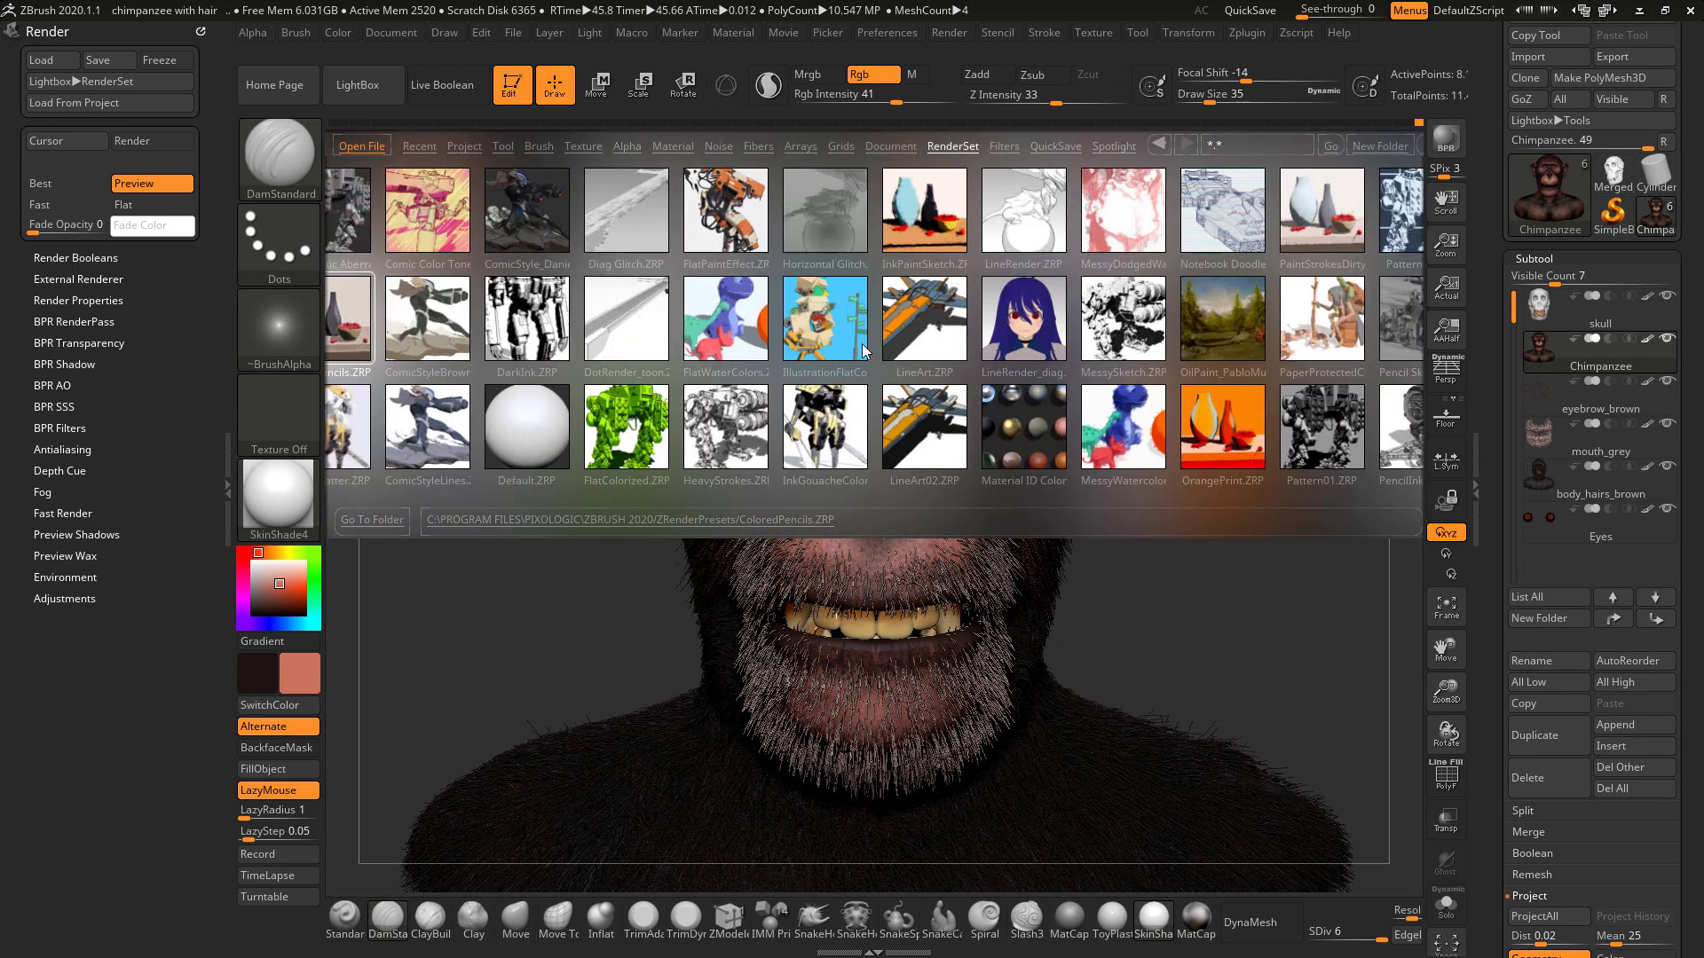
scroll(861, 349, down, 6)
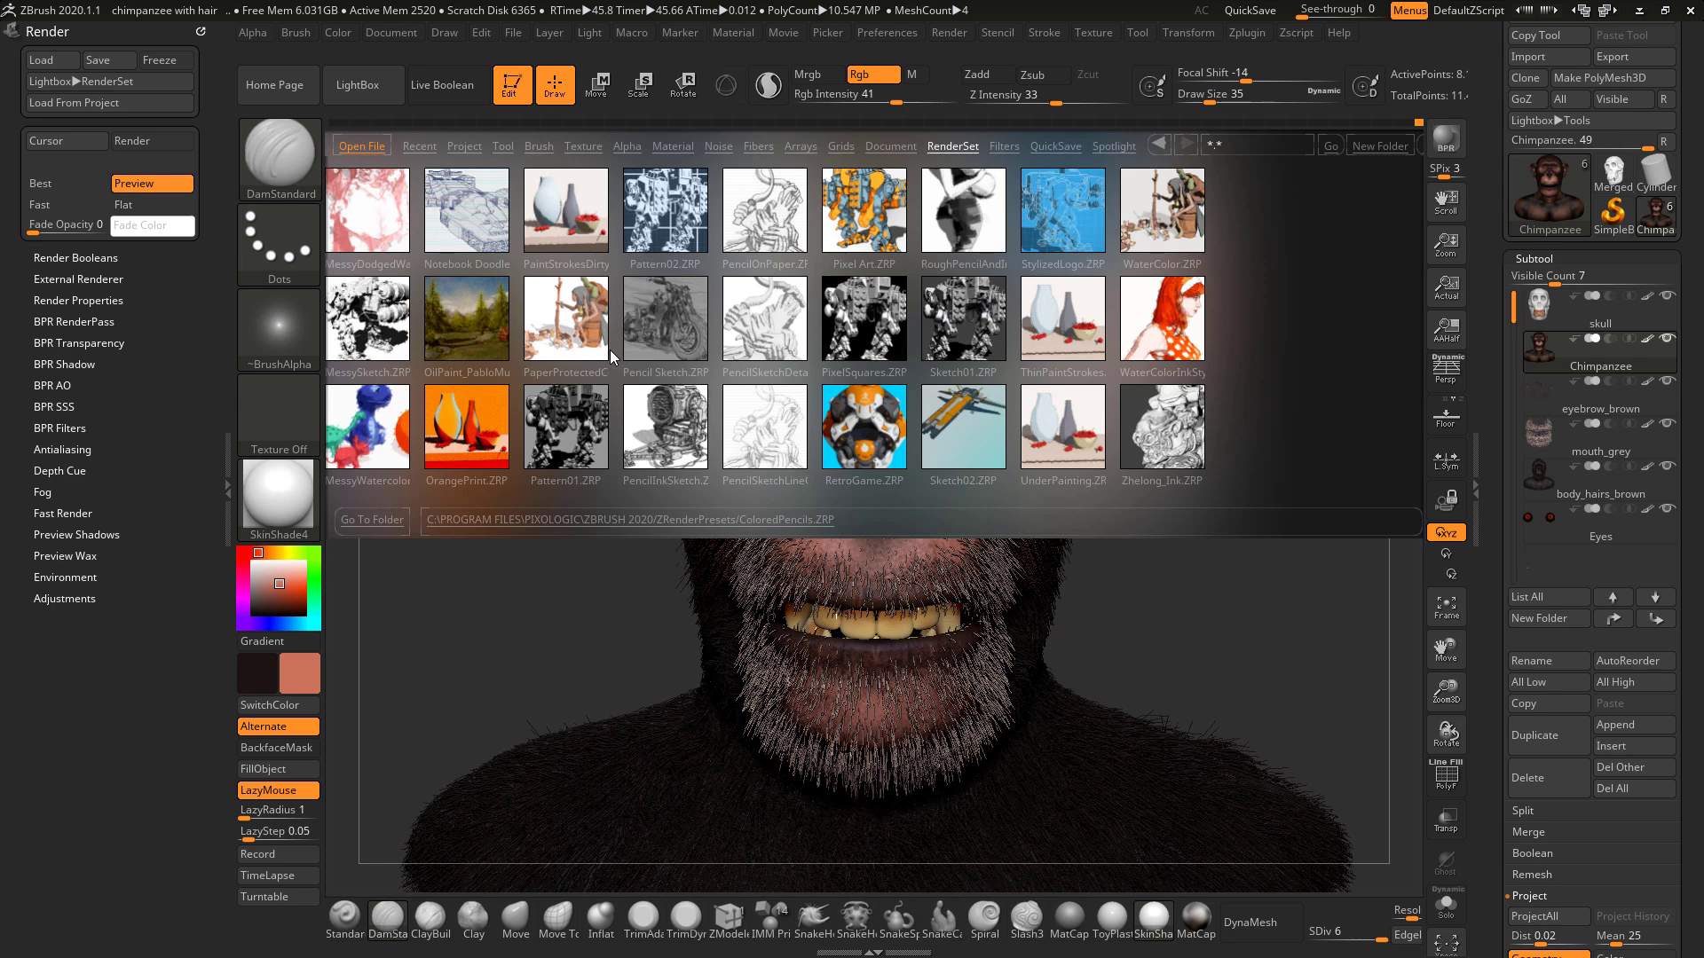
scroll(876, 376, up, 12)
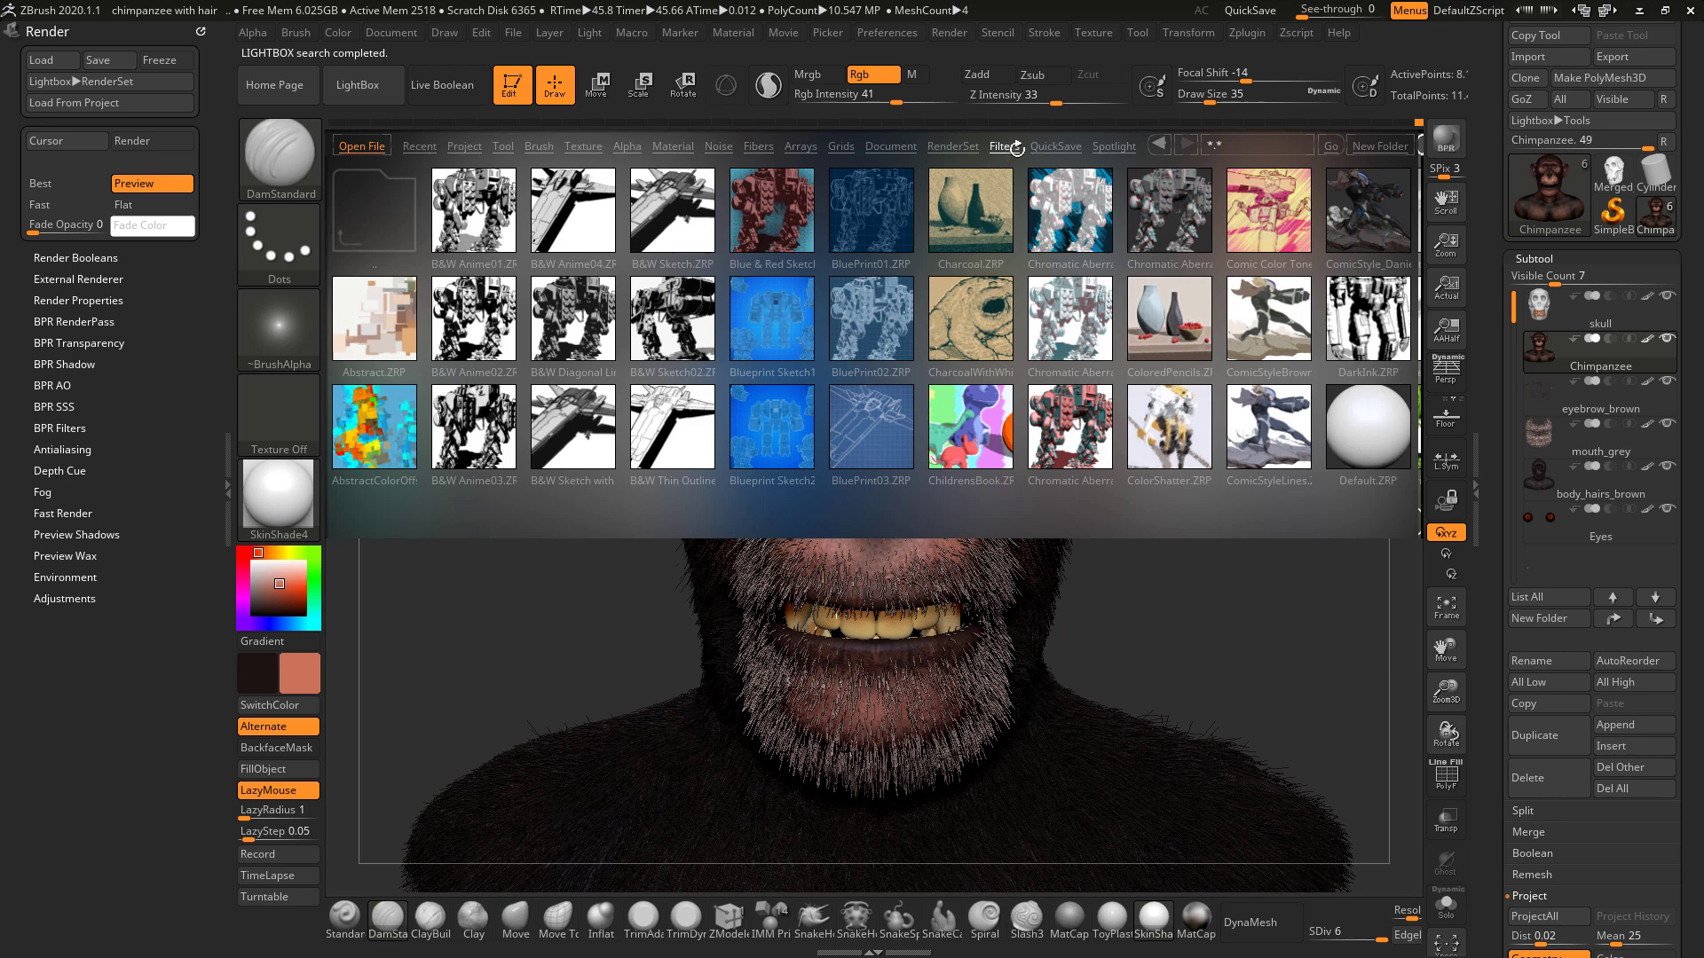
Look through other LightBox categories such as Document, Grids, Fibers, Material and Texture, return to RenderSet, and close LightBox.
click(892, 146)
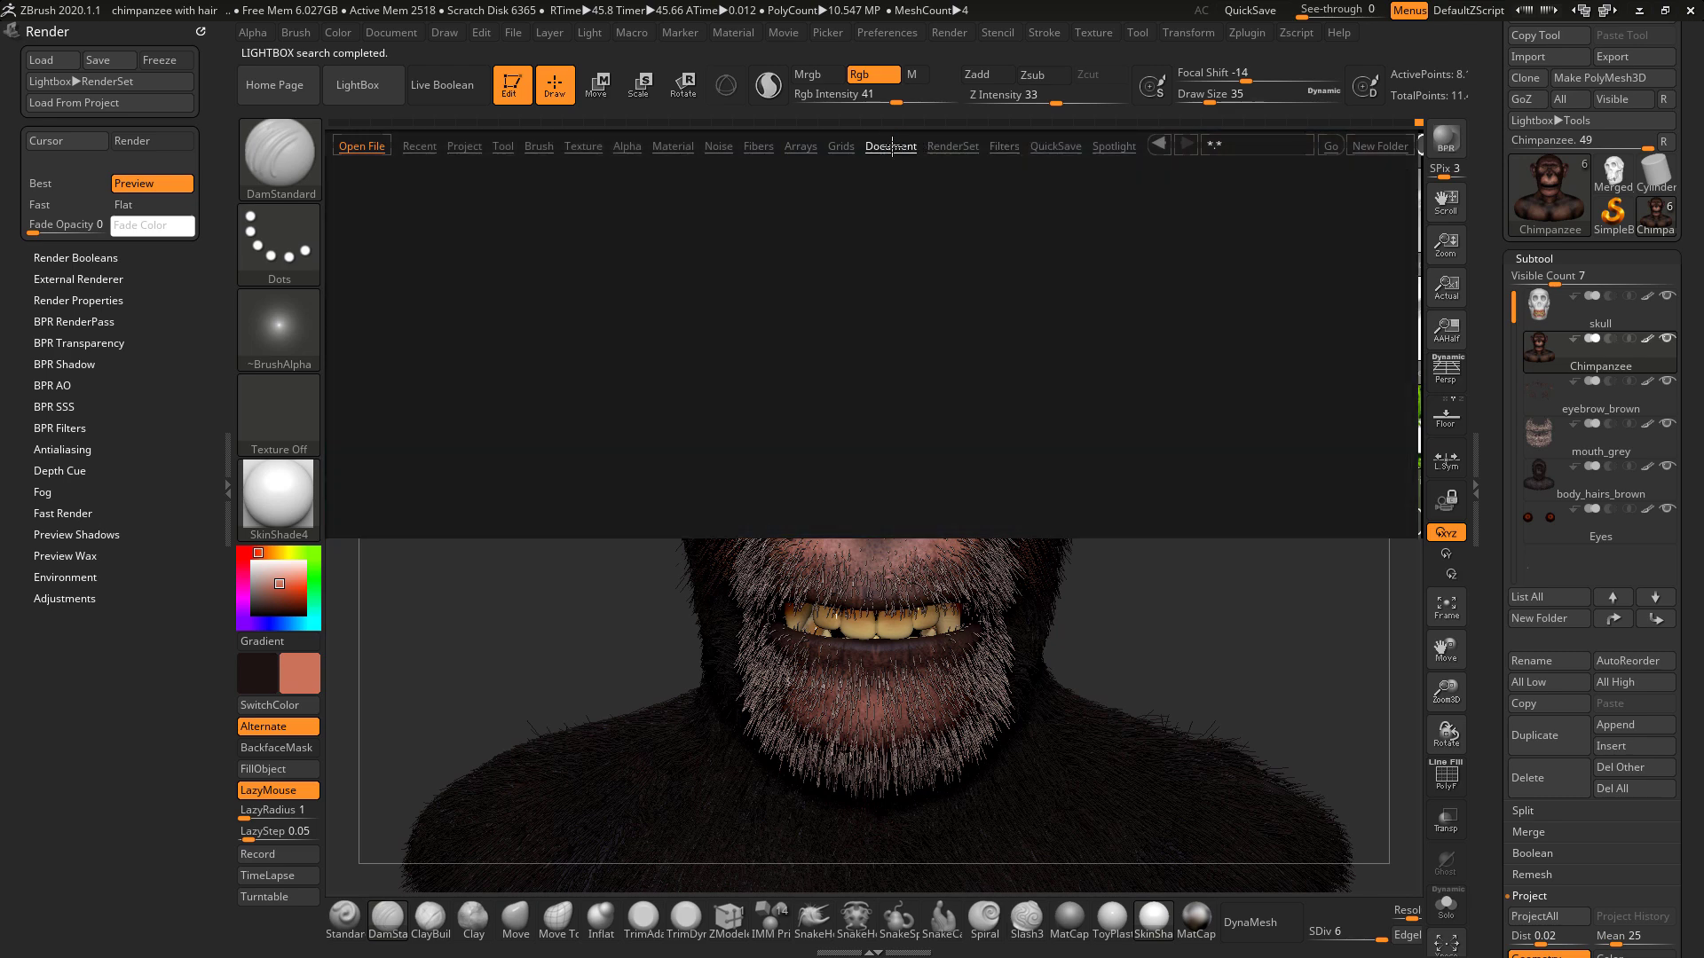
click(955, 146)
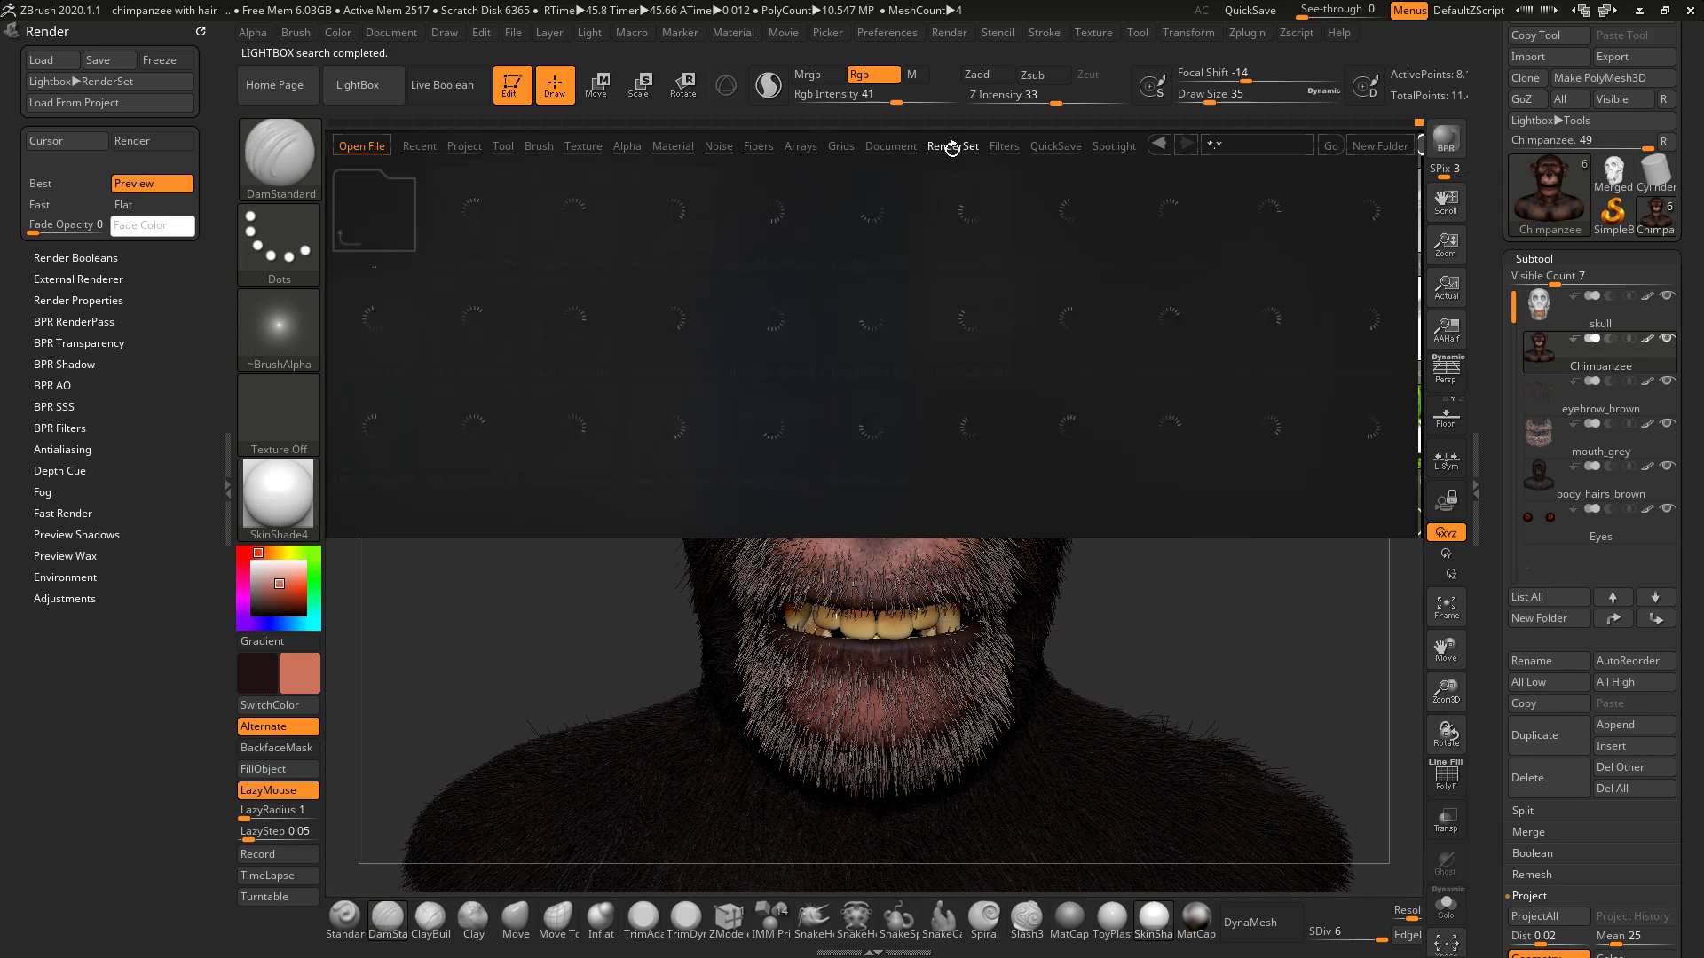
click(839, 148)
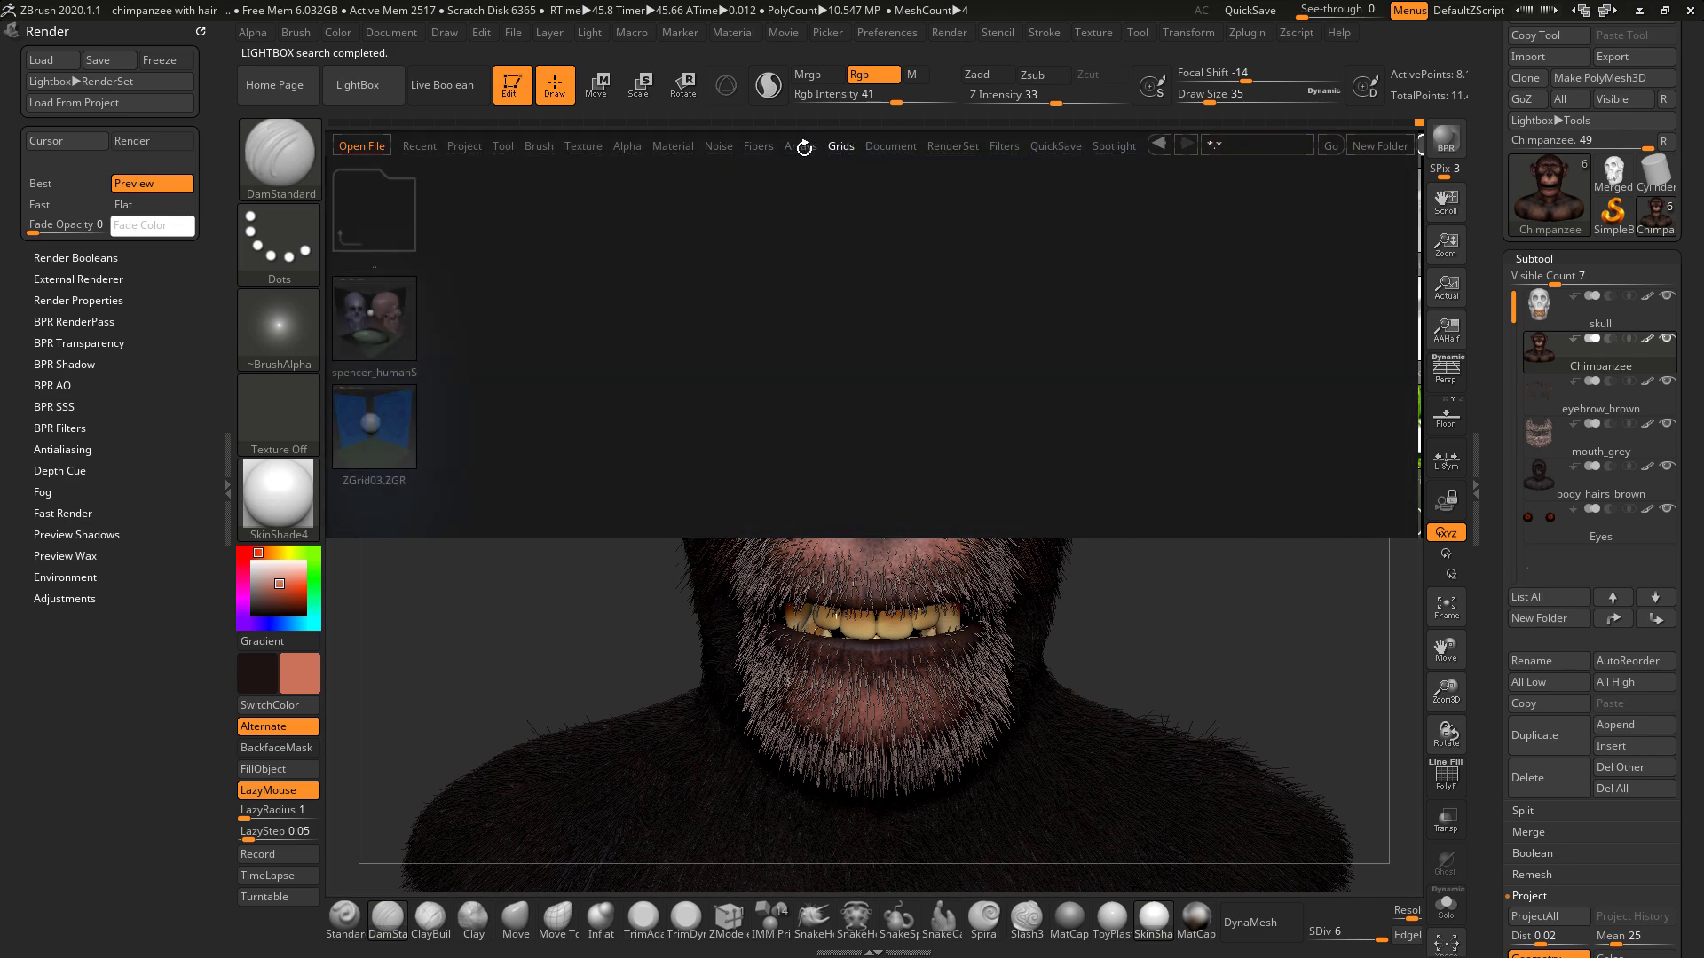
click(802, 146)
click(759, 146)
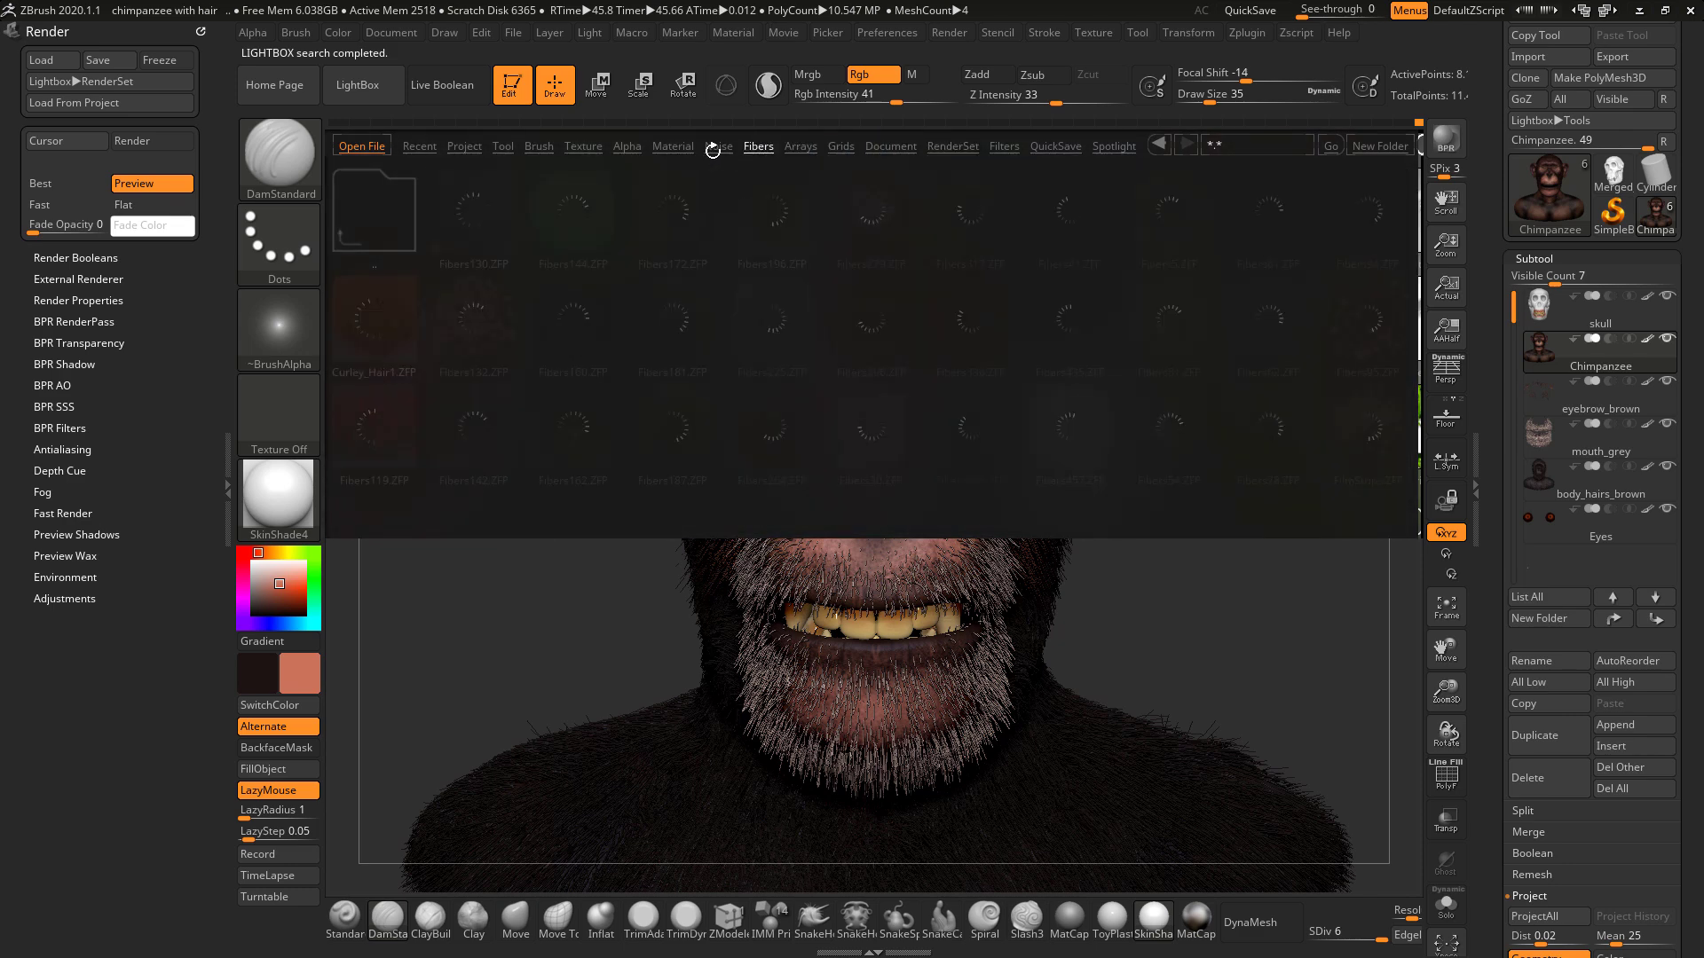
click(717, 147)
click(668, 148)
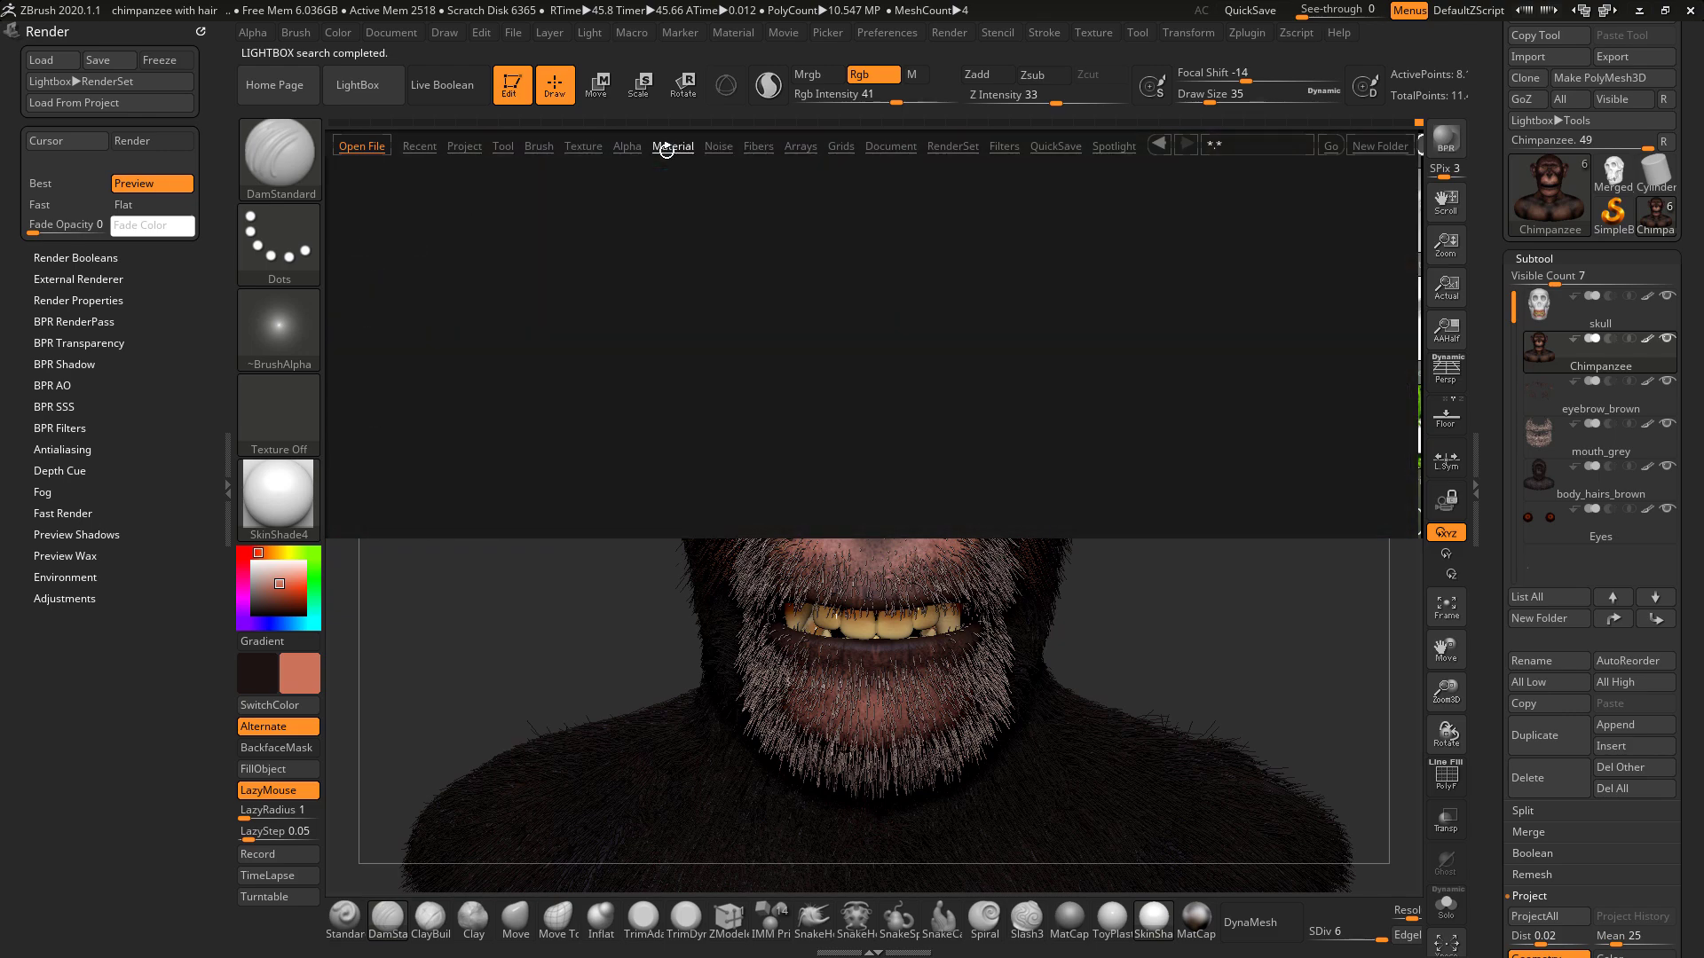
click(628, 147)
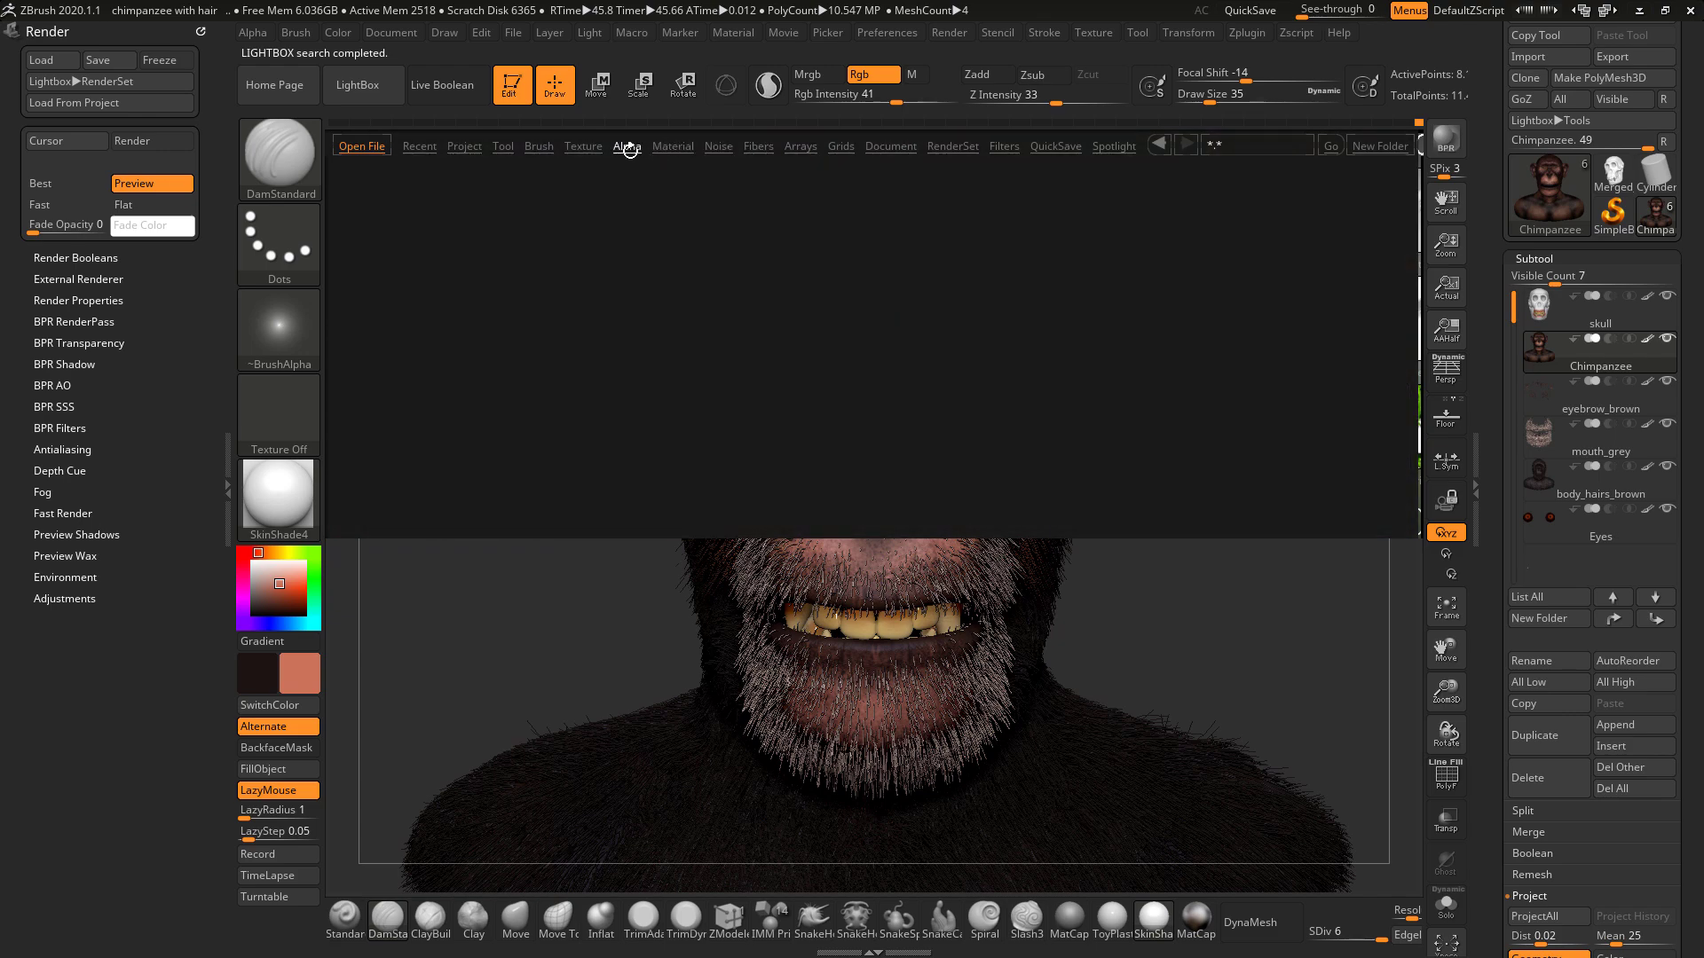
click(580, 148)
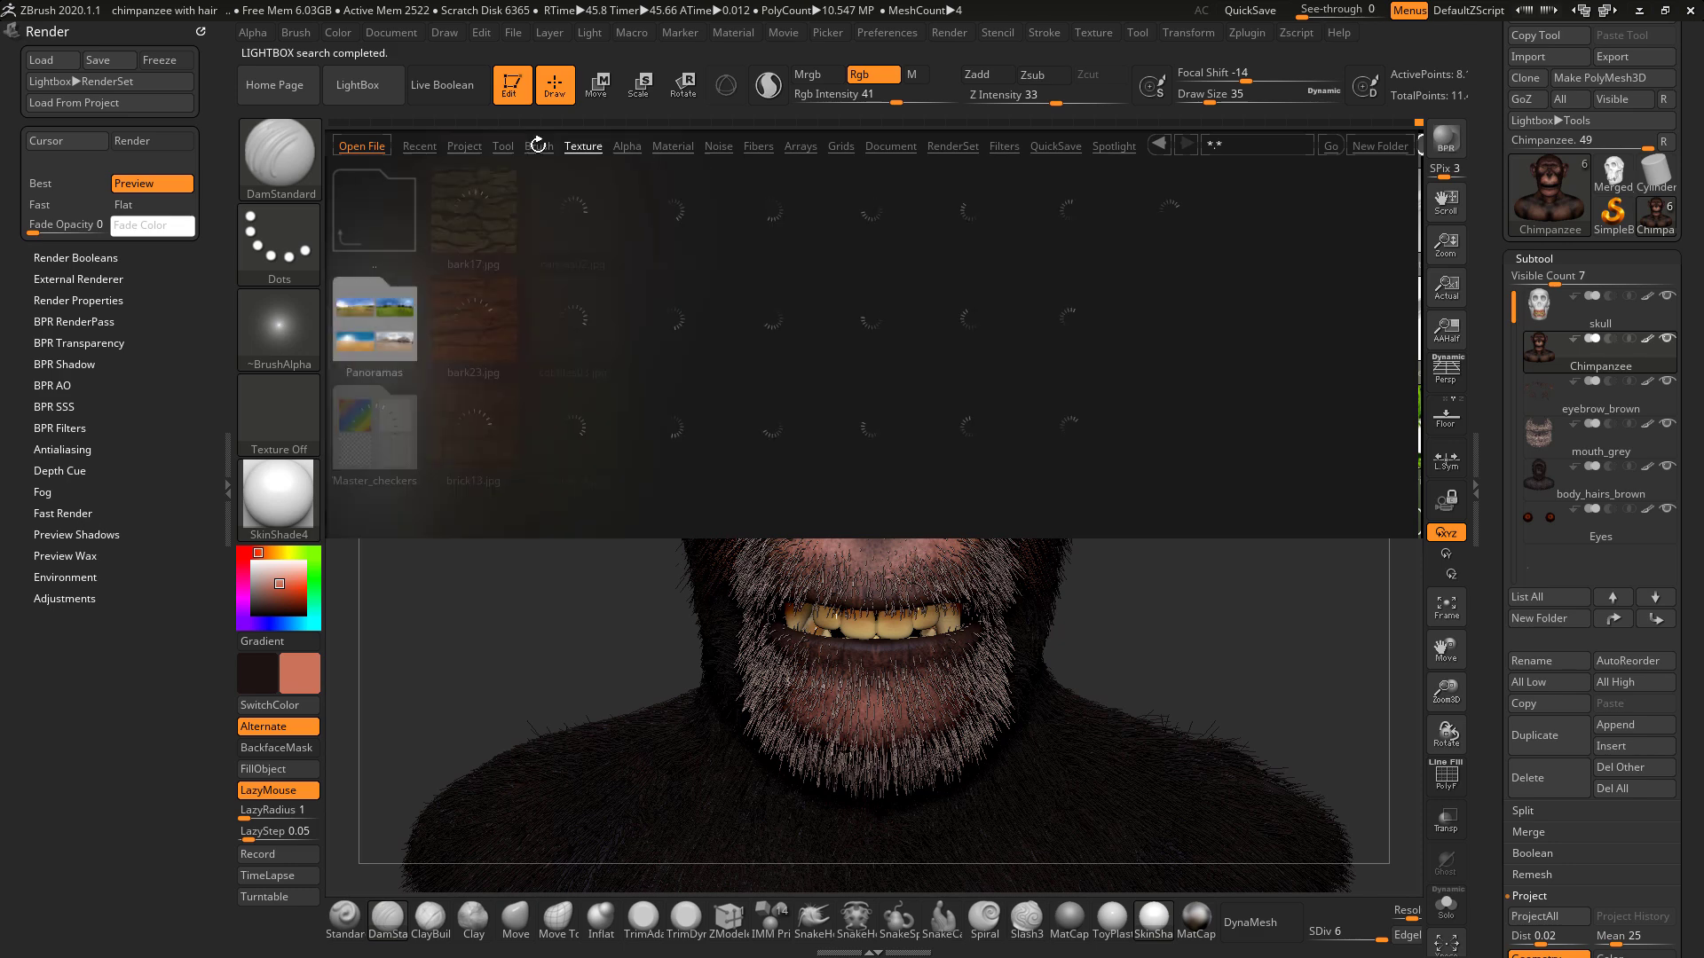
click(951, 147)
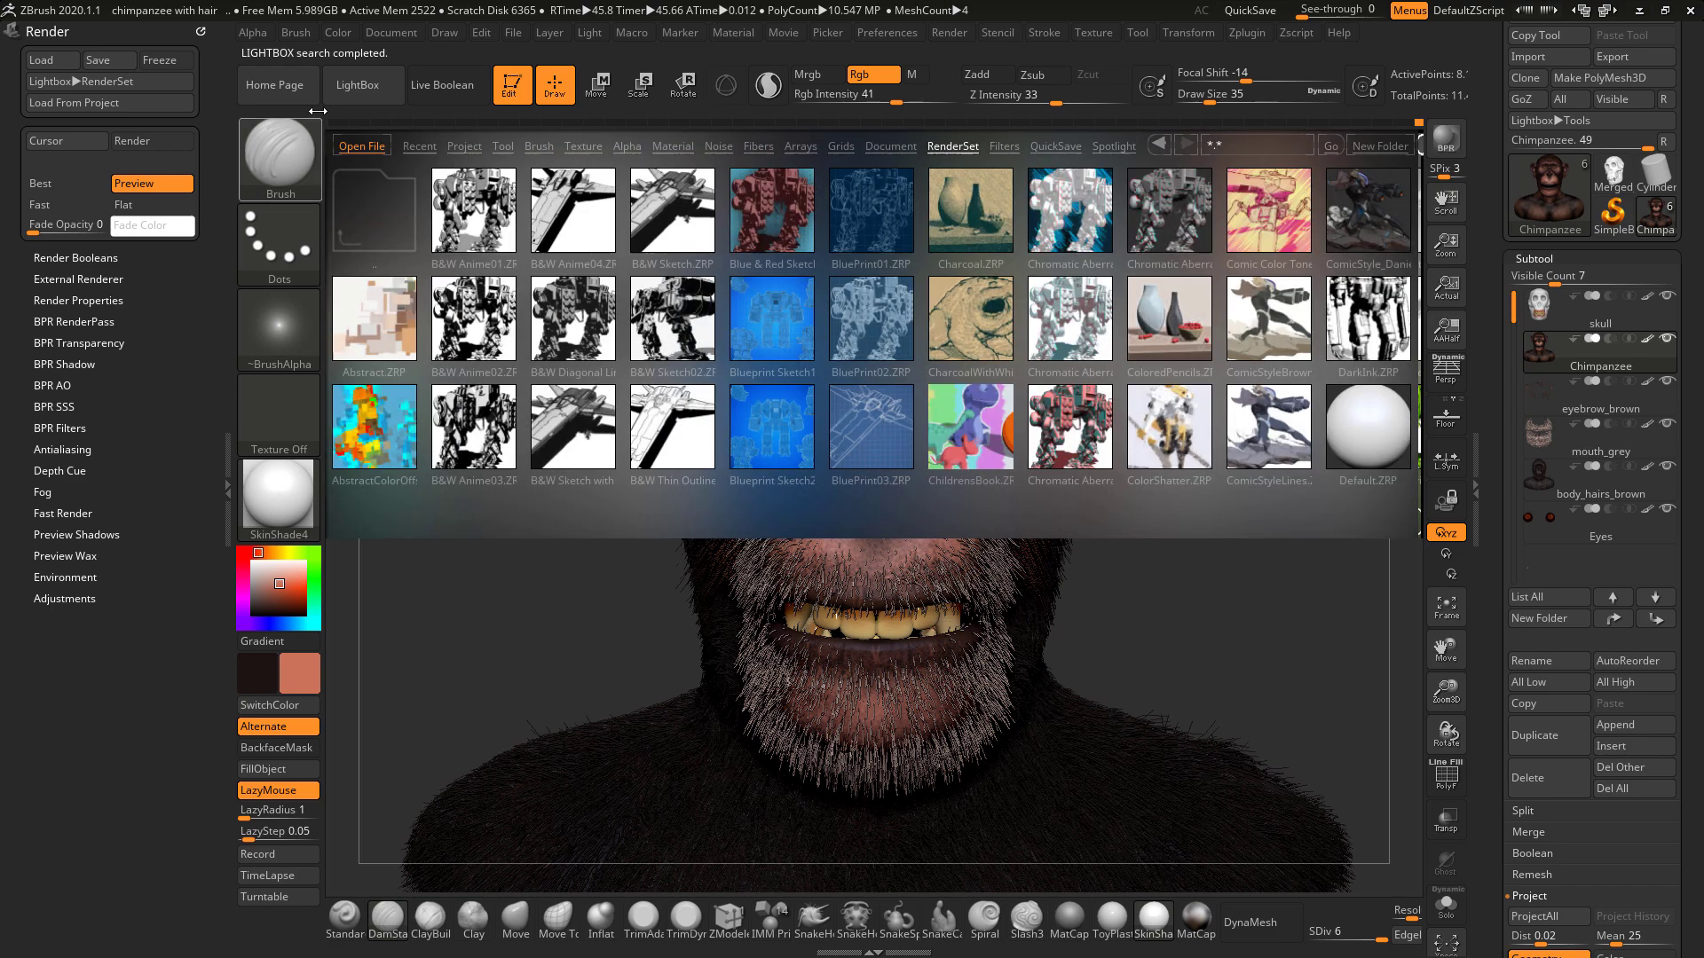
click(369, 90)
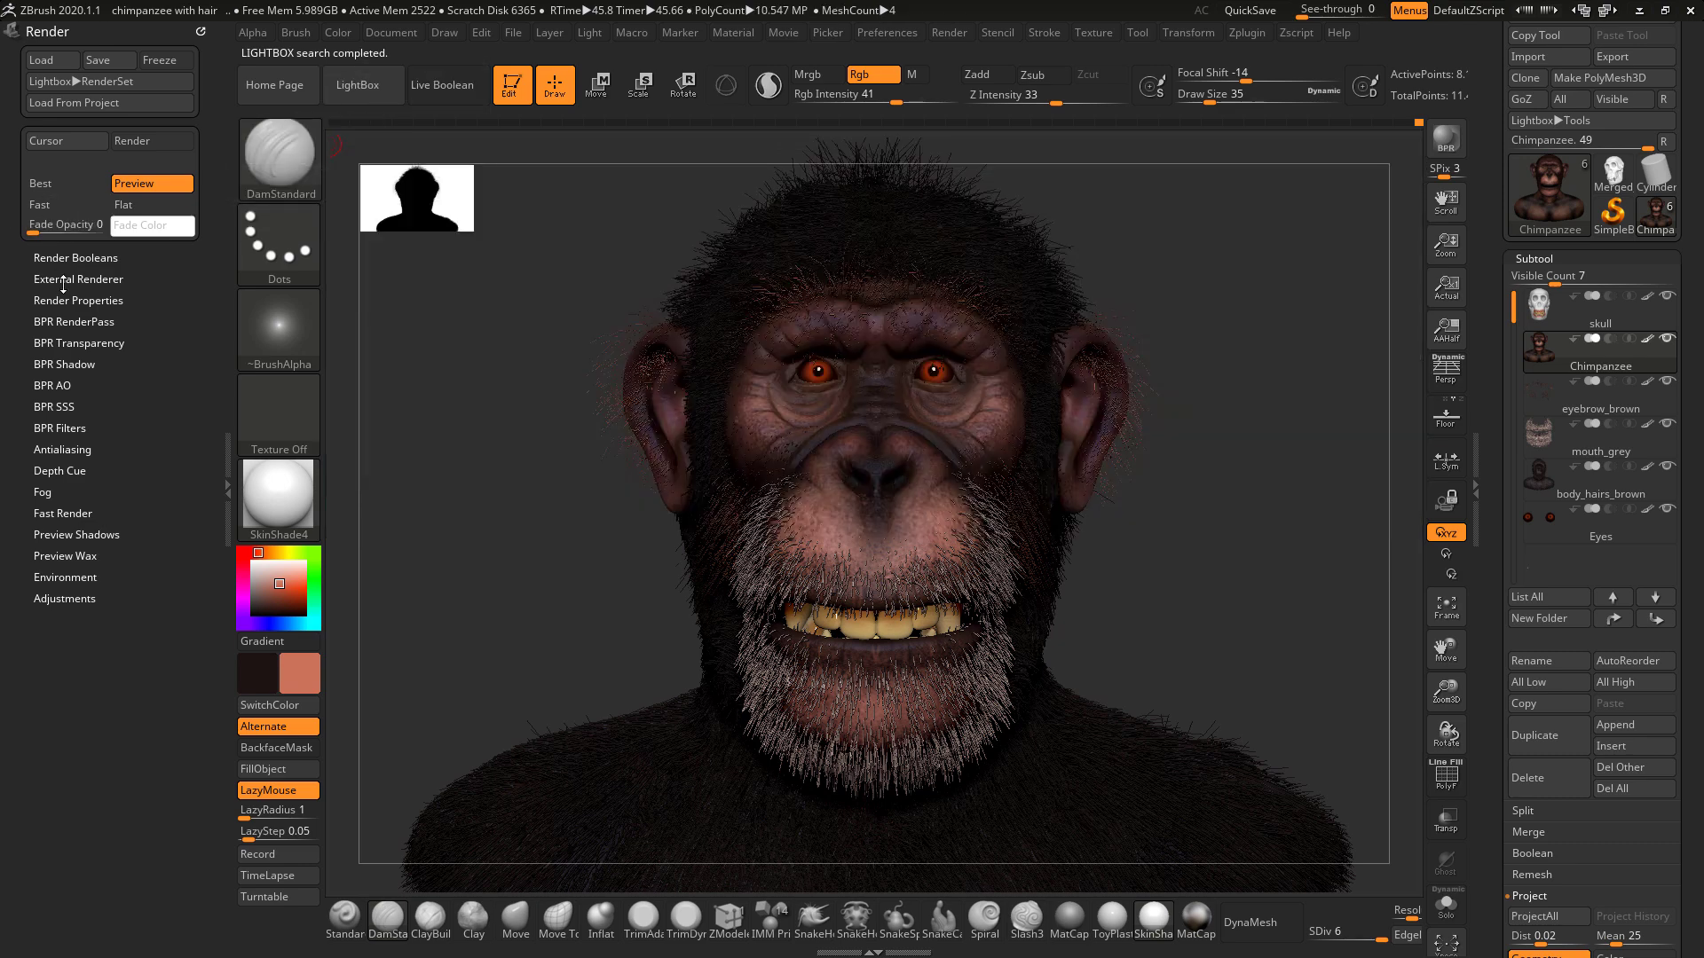
View the Render Booleans options, and enable Keyshot as the external renderer.
click(64, 256)
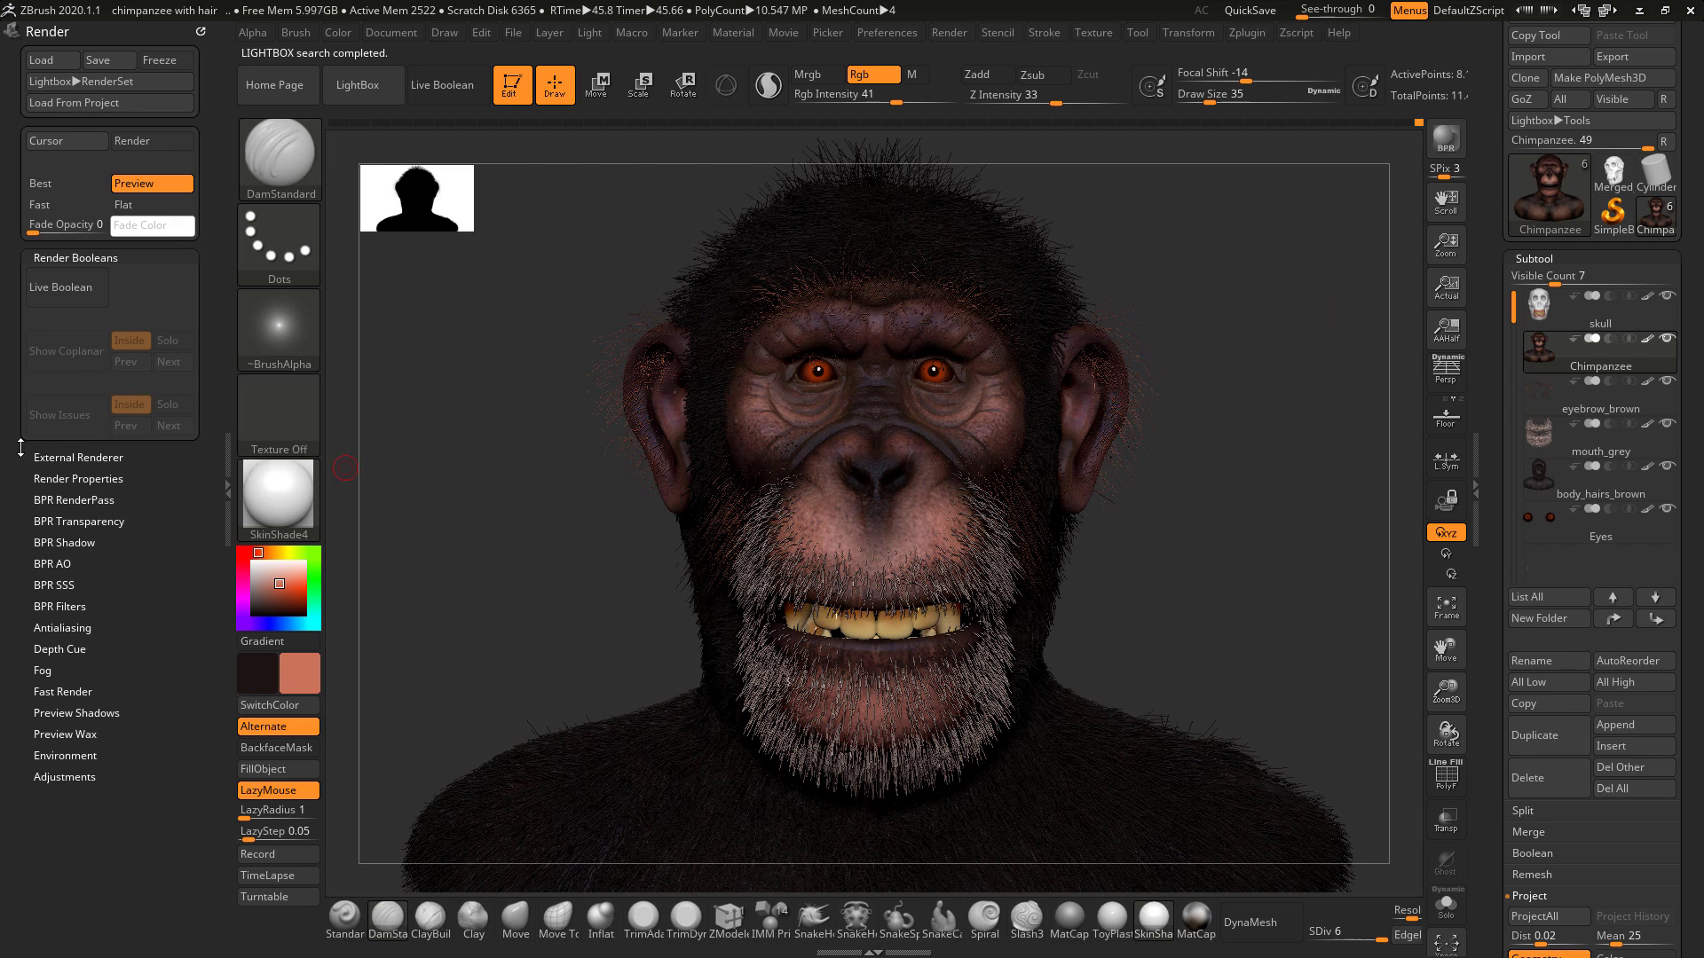
click(58, 456)
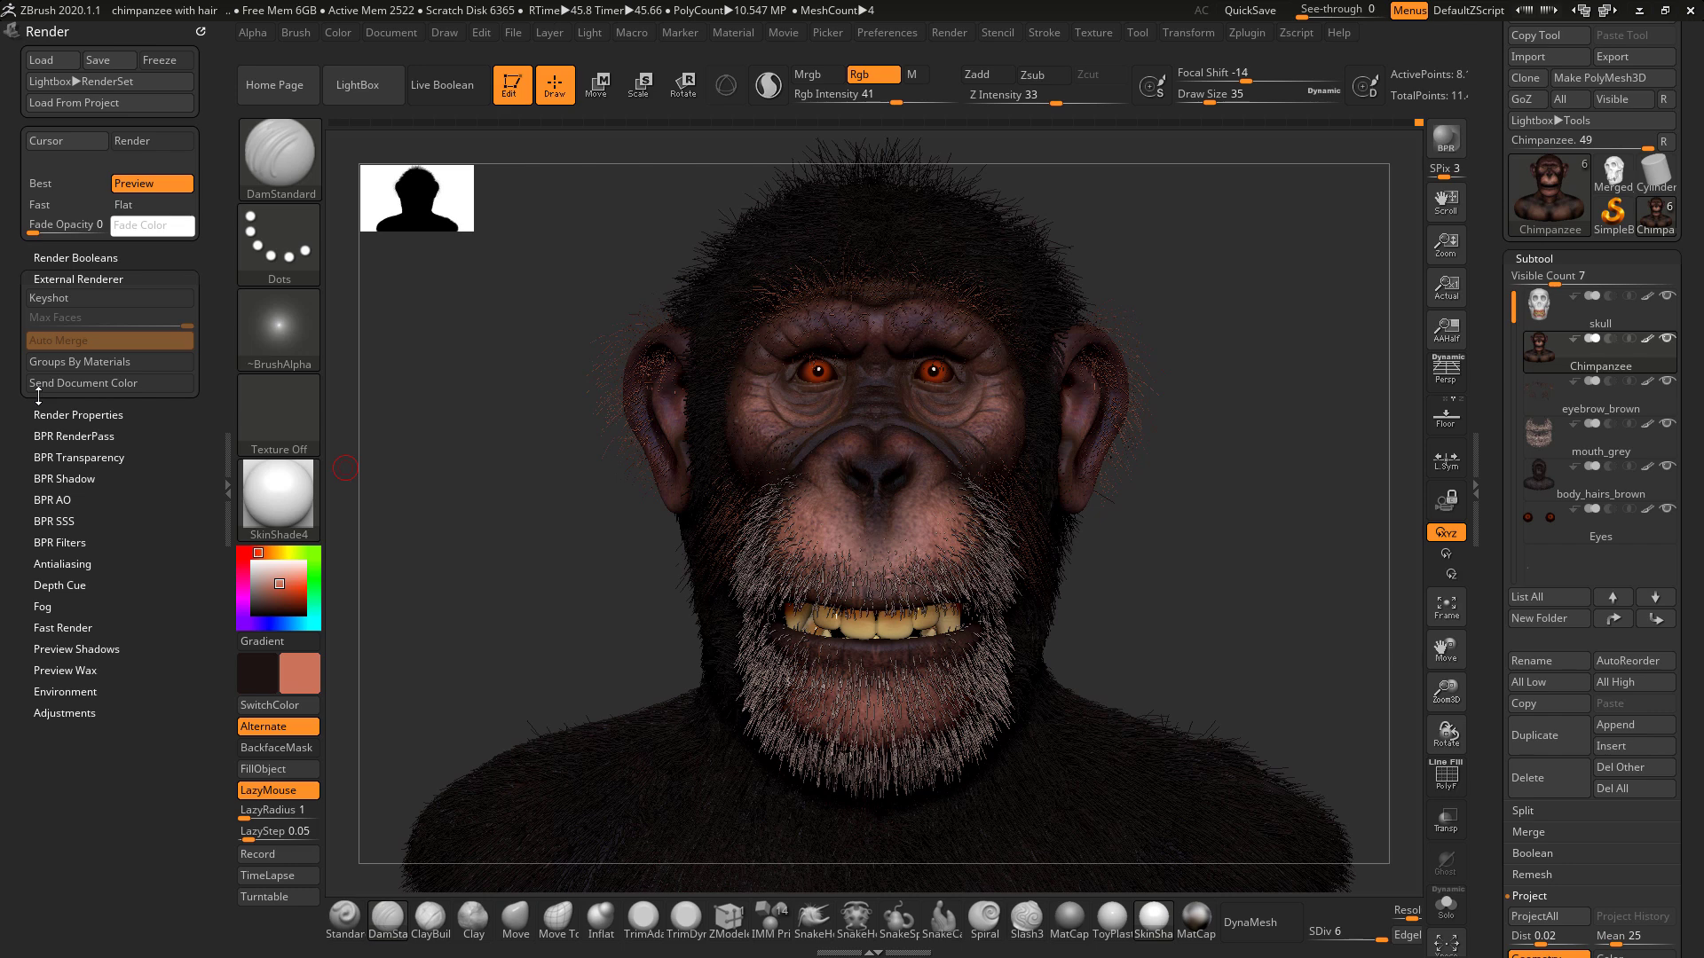
click(48, 299)
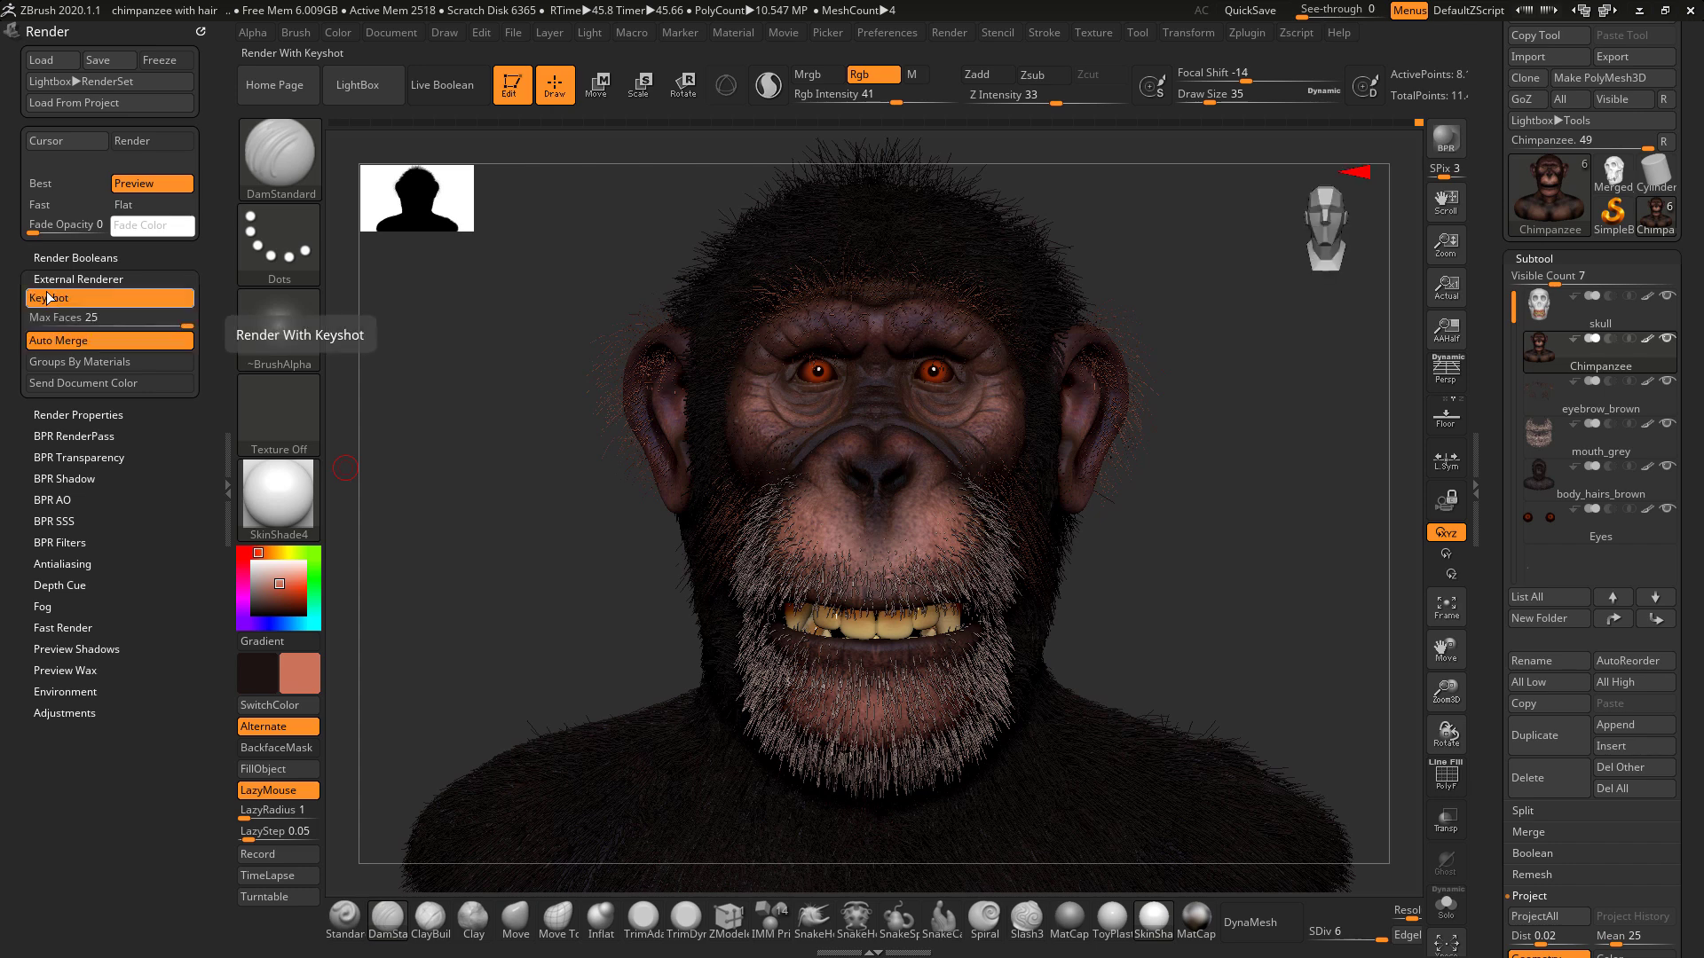
Switch to the Windows desktop and check its shortcuts for KeyShot.
key(super+d)
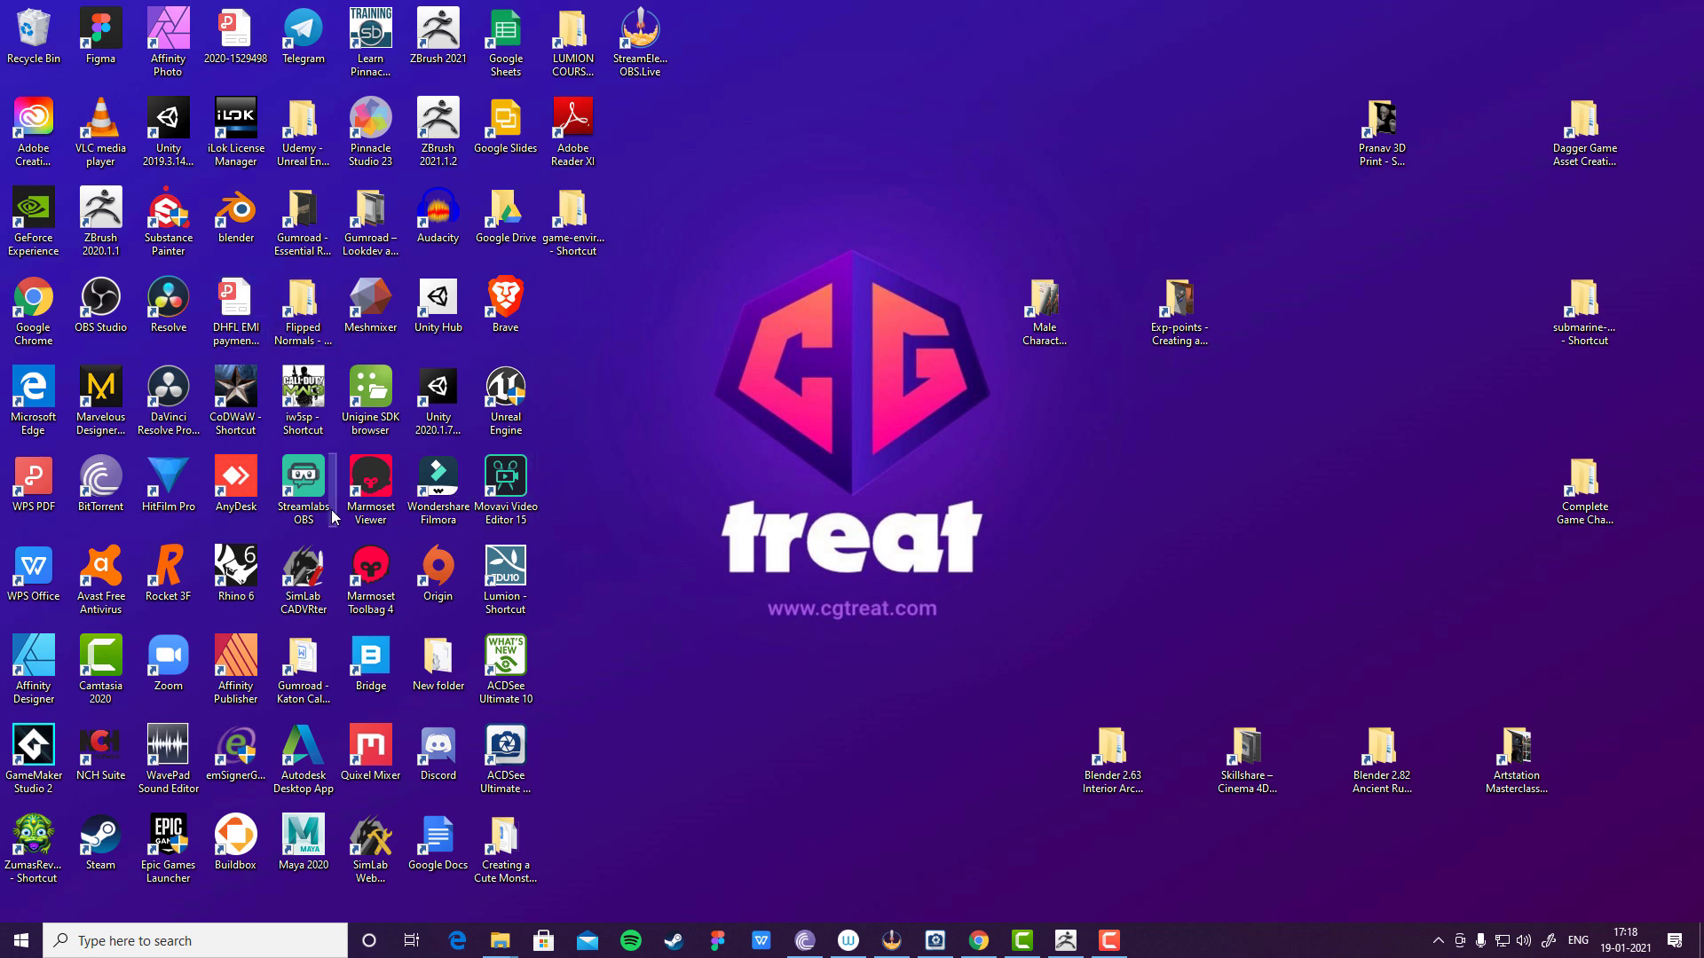
click(236, 657)
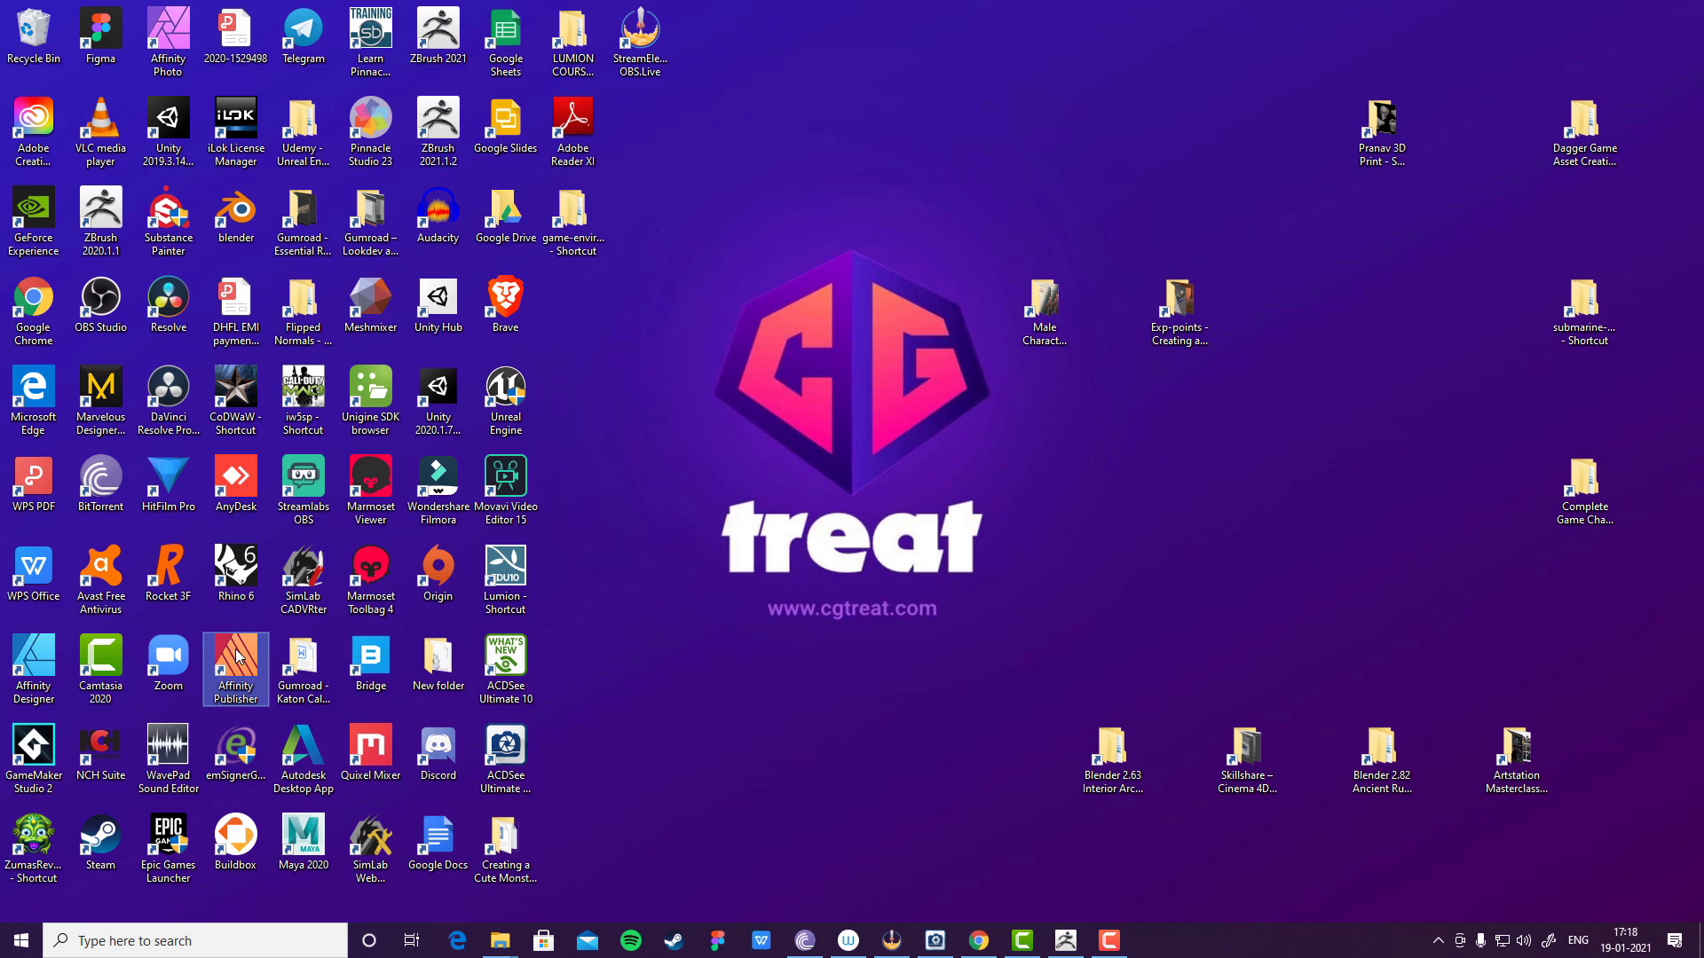
click(772, 780)
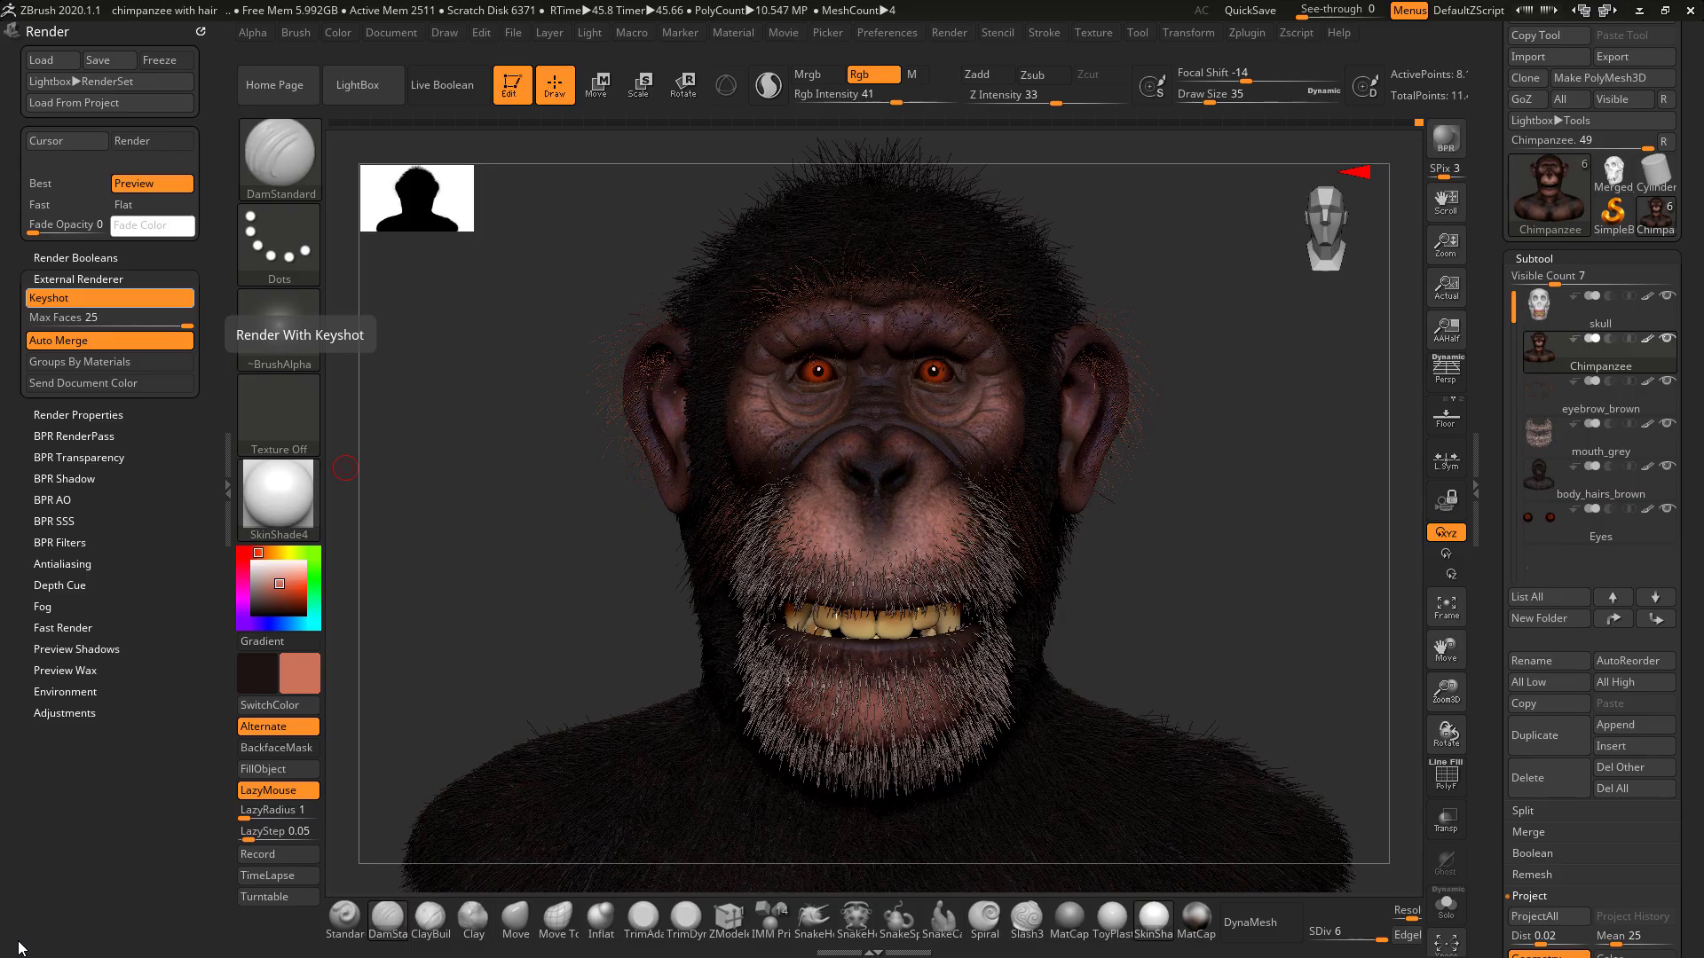
Search Windows for "keyshot" and look through the alphabetical list of installed apps for it.
click(19, 948)
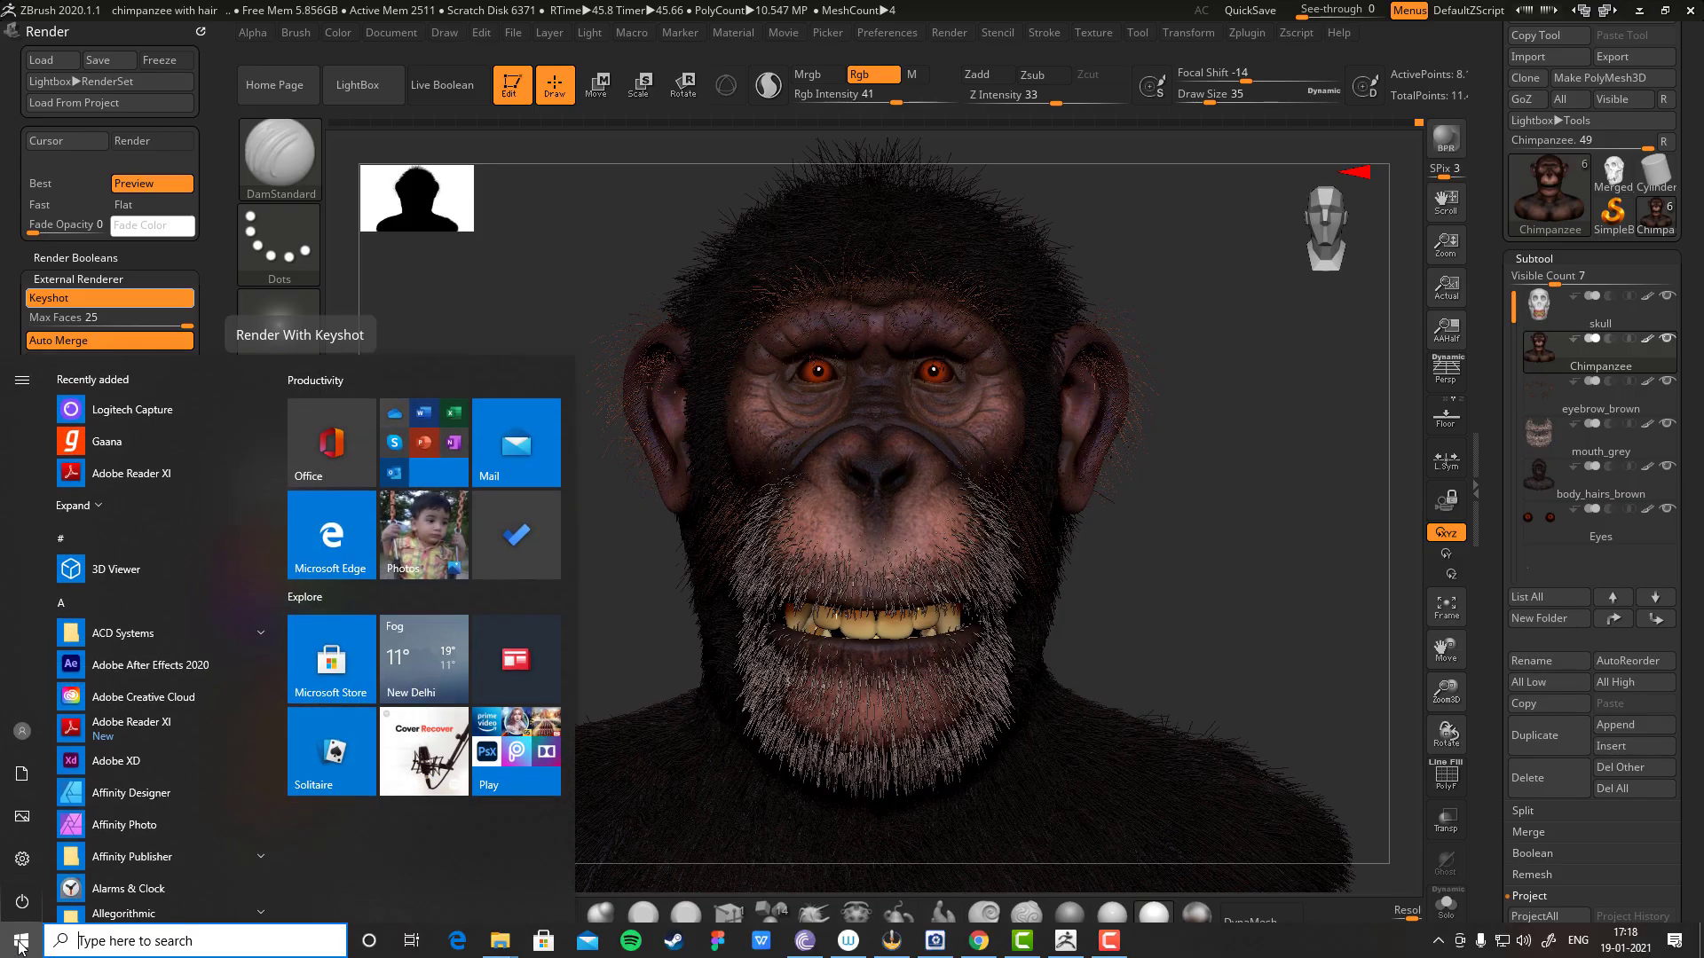
text(keyshot)
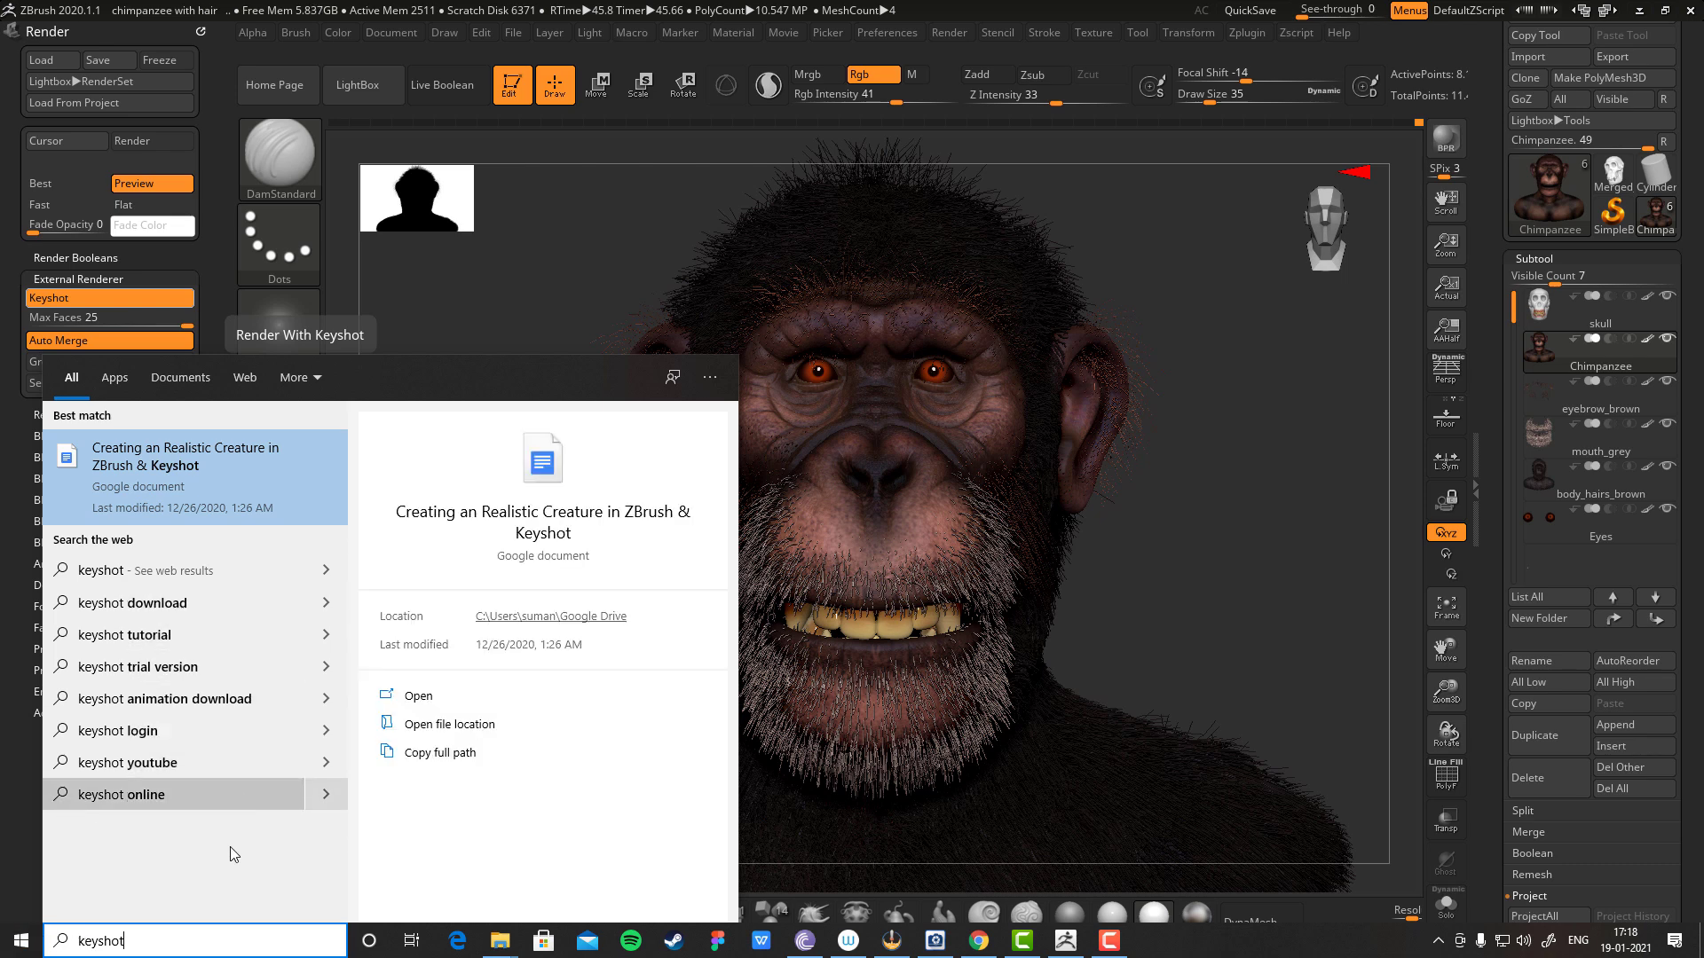
click(21, 941)
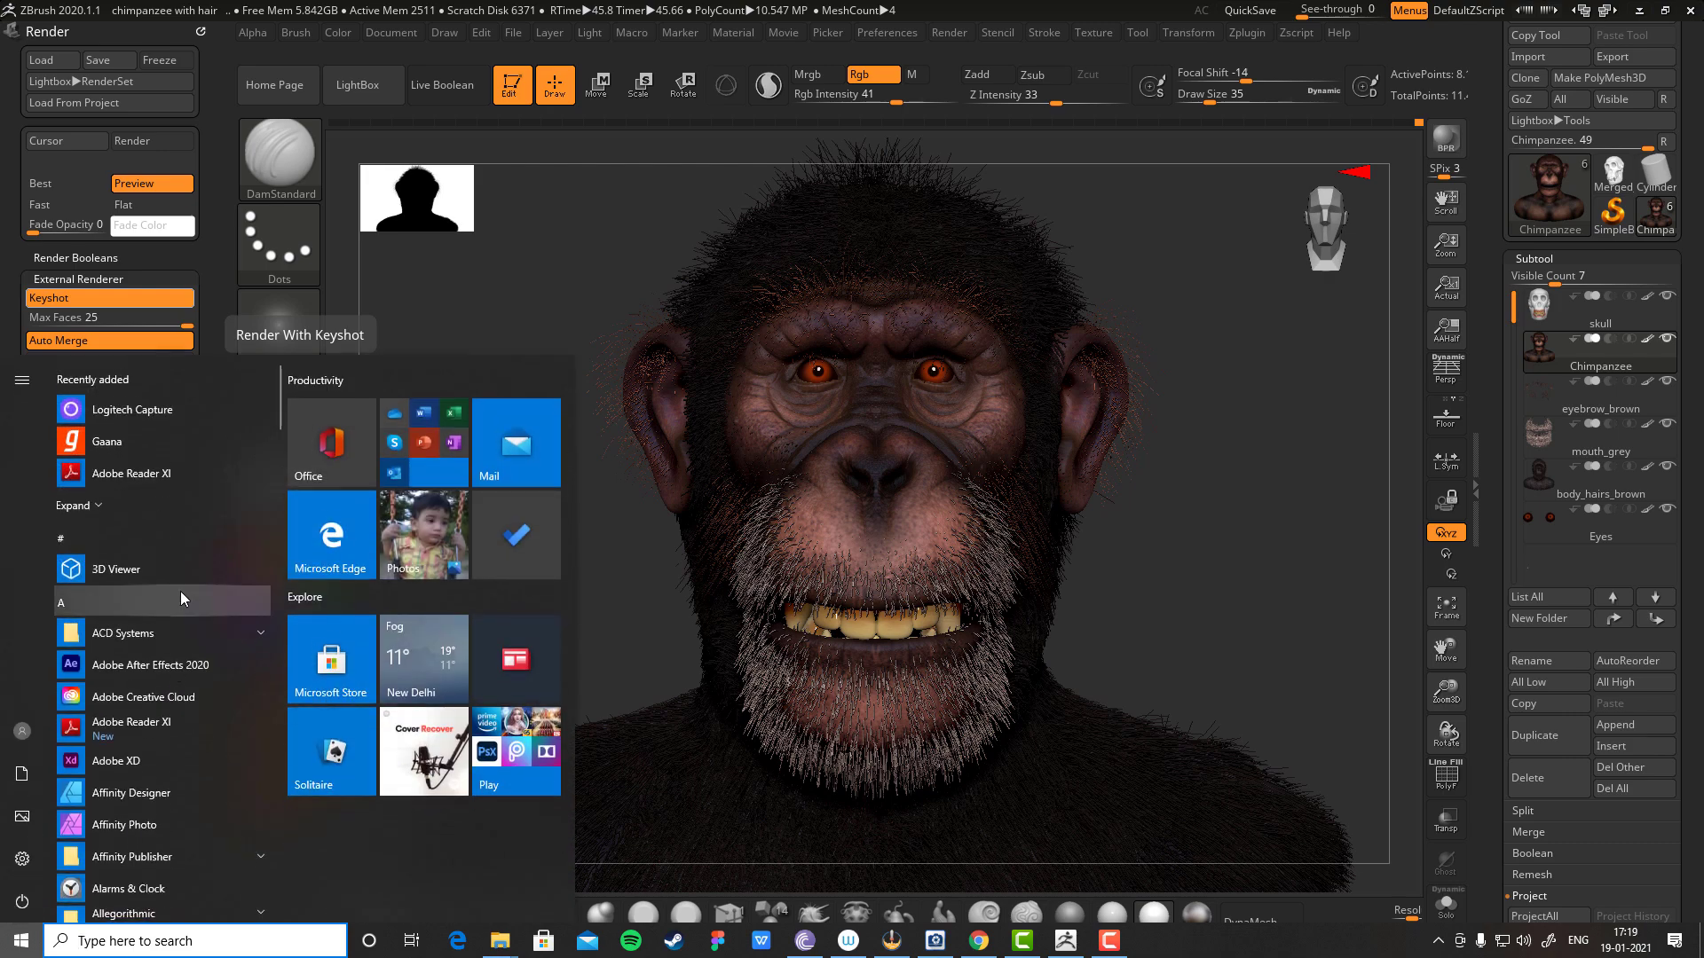
scroll(178, 584, down, 2)
scroll(178, 584, down, 3)
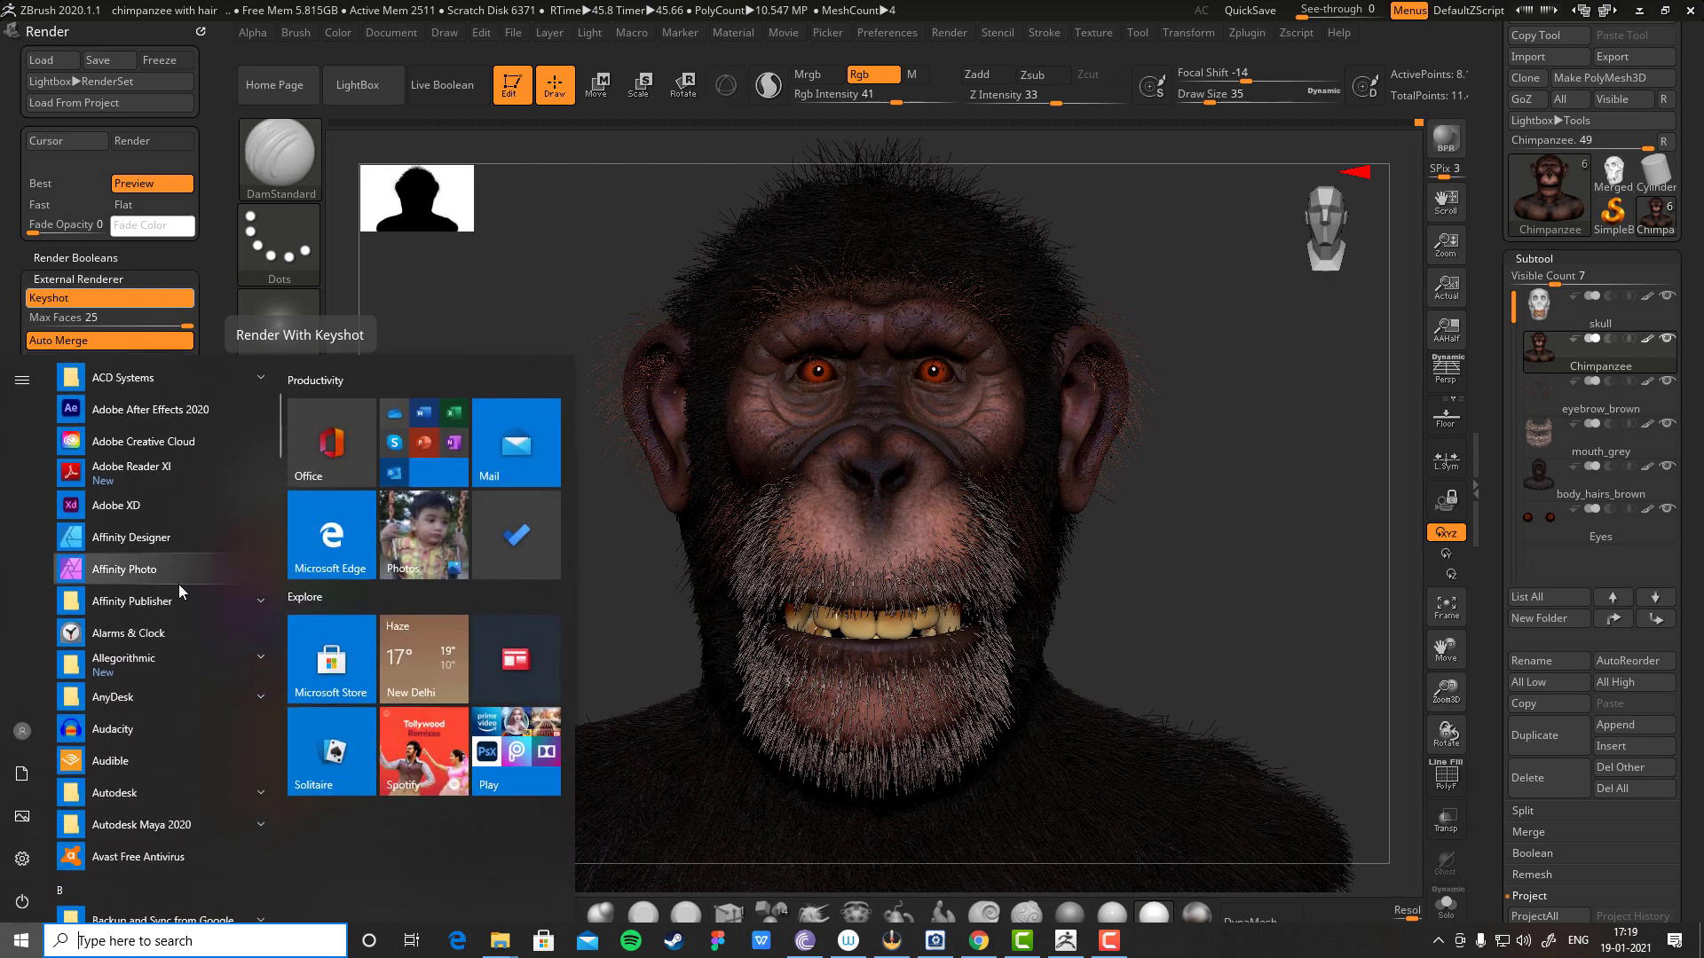
scroll(179, 584, down, 5)
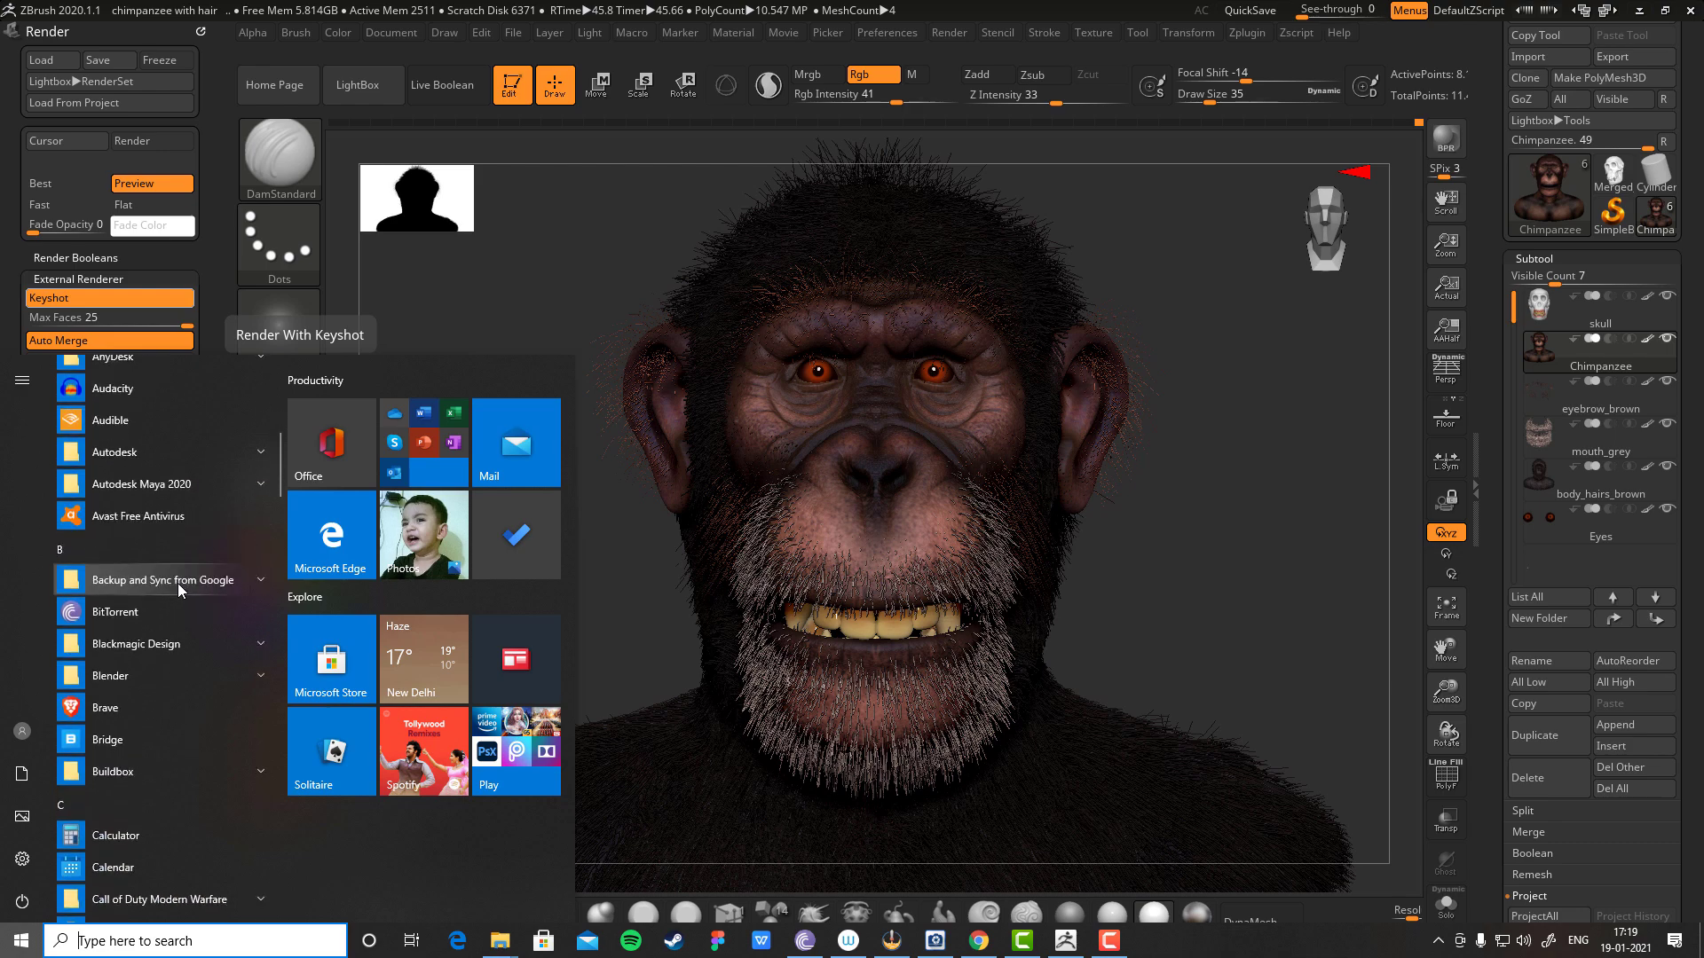
scroll(178, 583, down, 4)
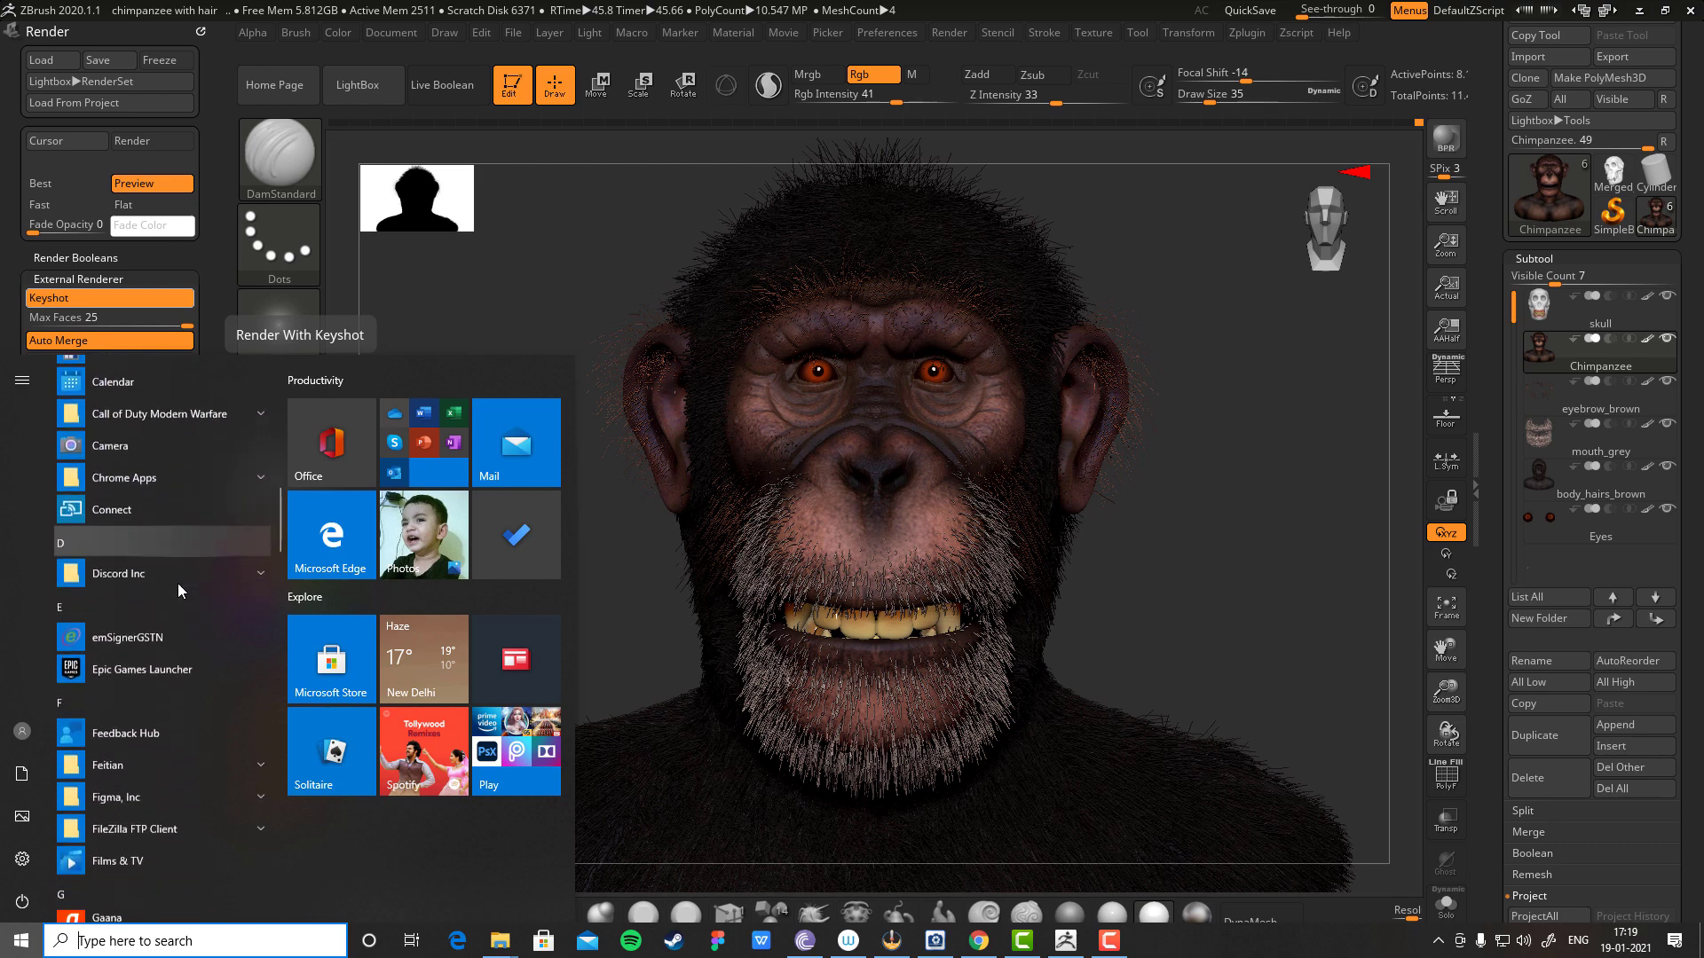
scroll(178, 583, down, 3)
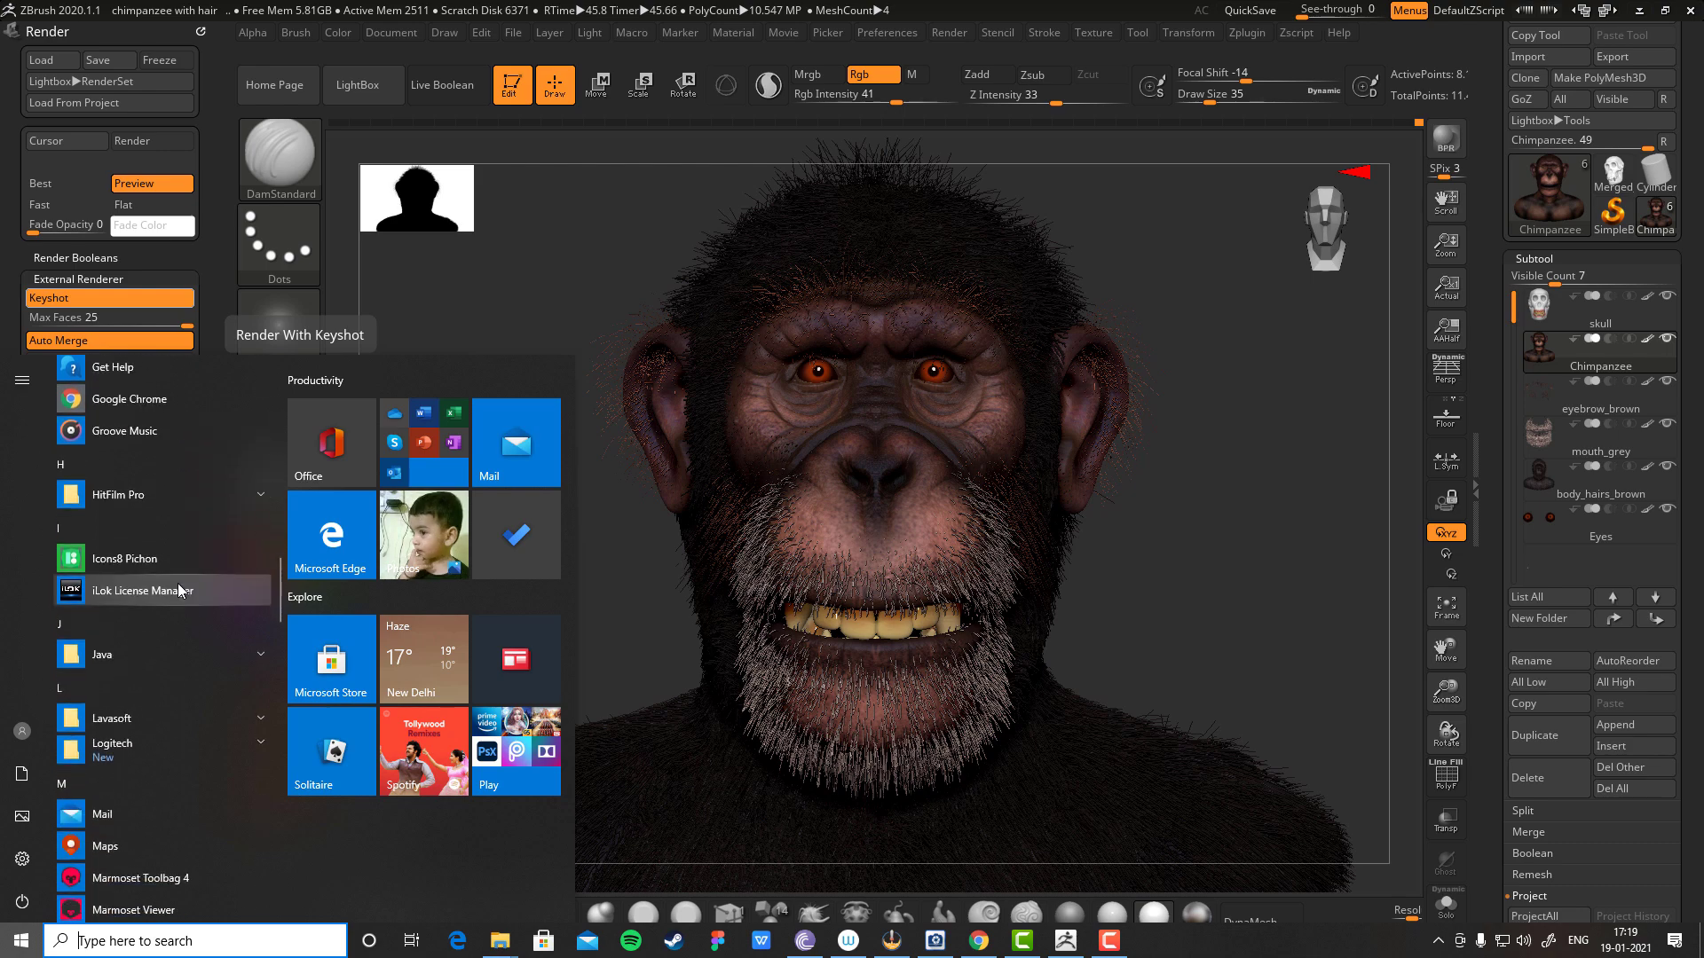
Look through the rest of the alphabetical list of installed apps, down to Z, for KeyShot.
scroll(178, 583, down, 3)
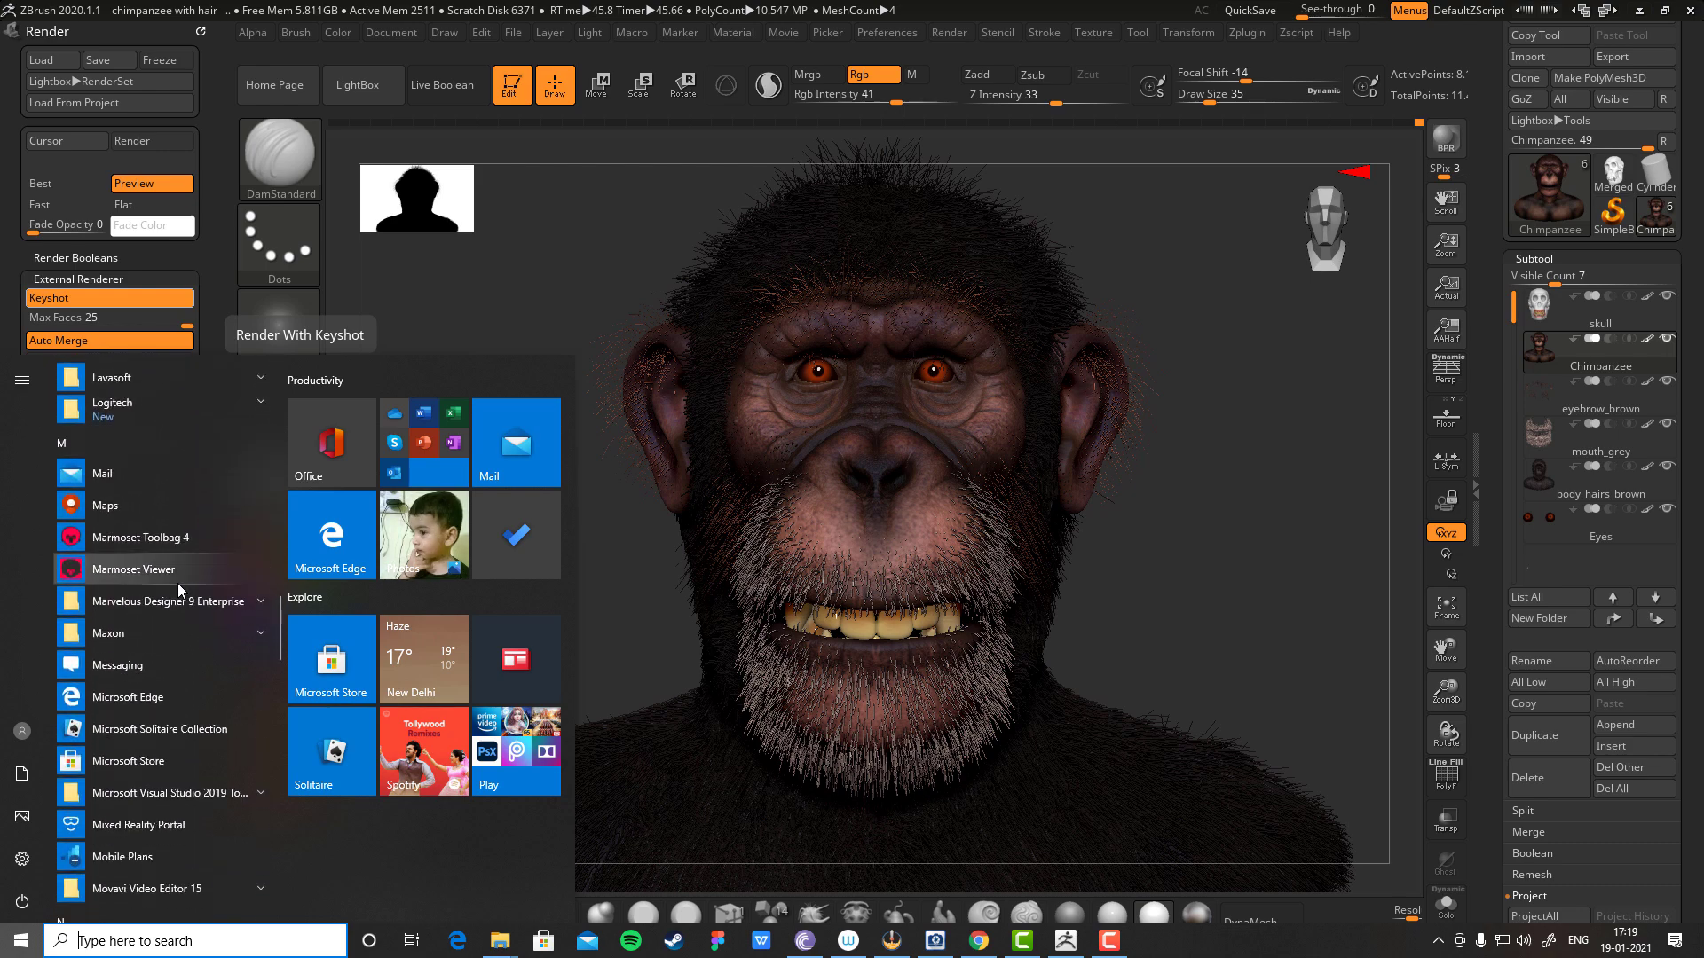
scroll(177, 583, down, 3)
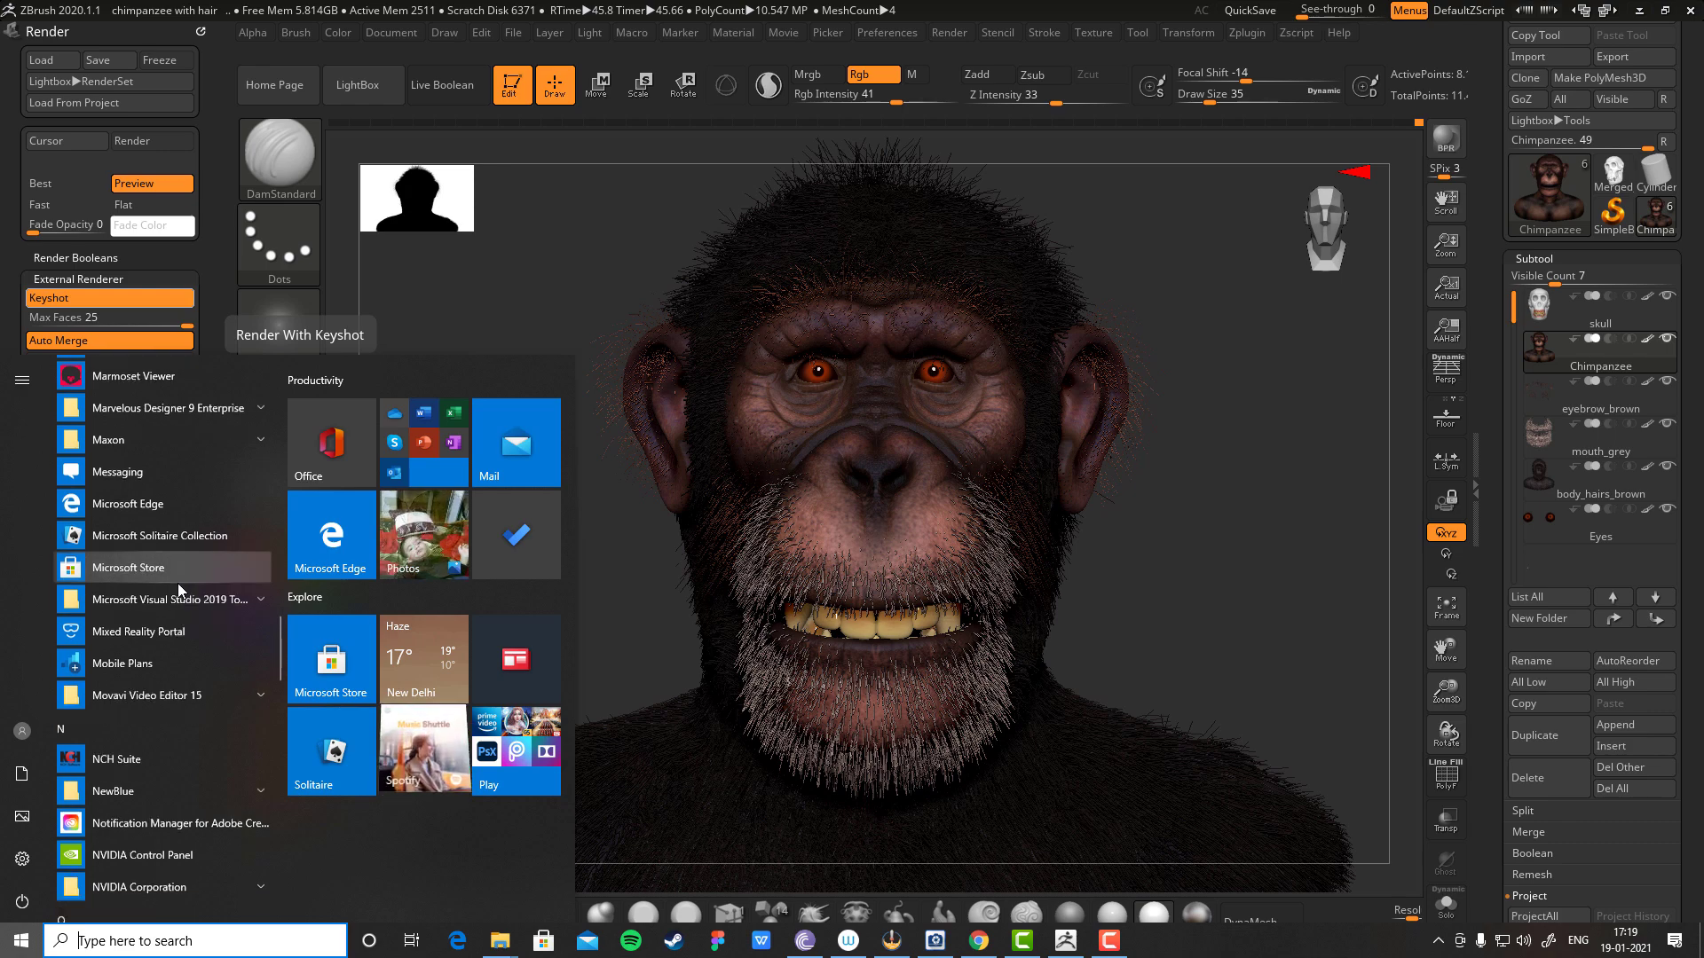
scroll(177, 583, down, 4)
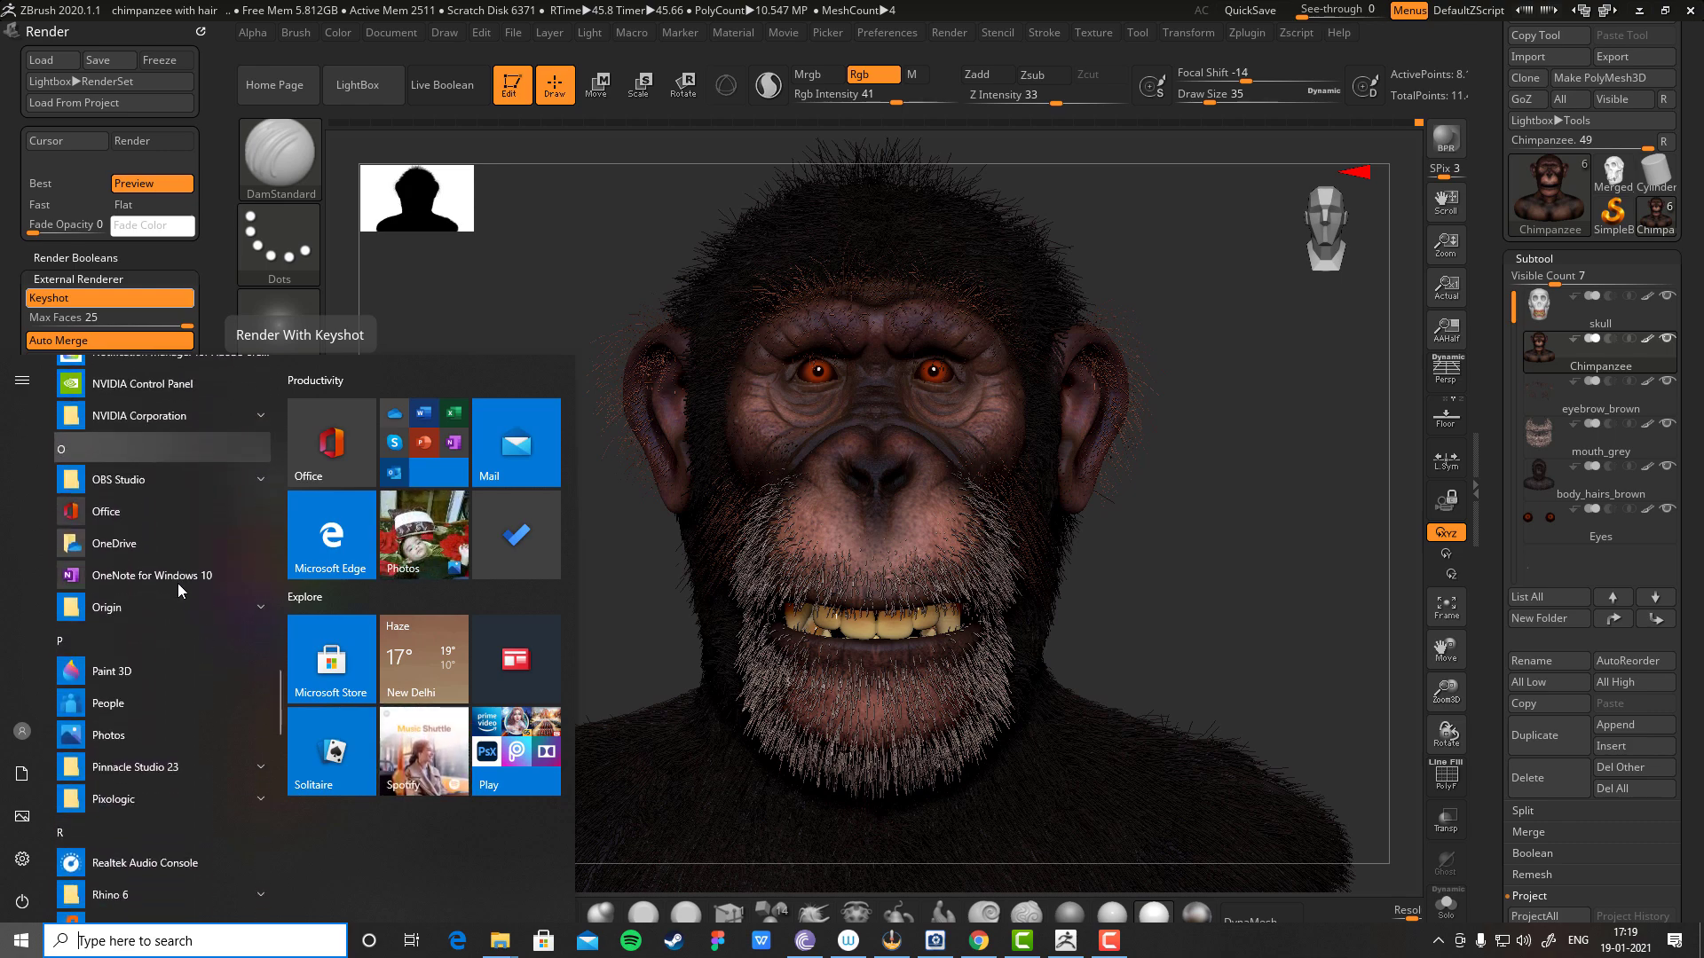
scroll(177, 583, down, 3)
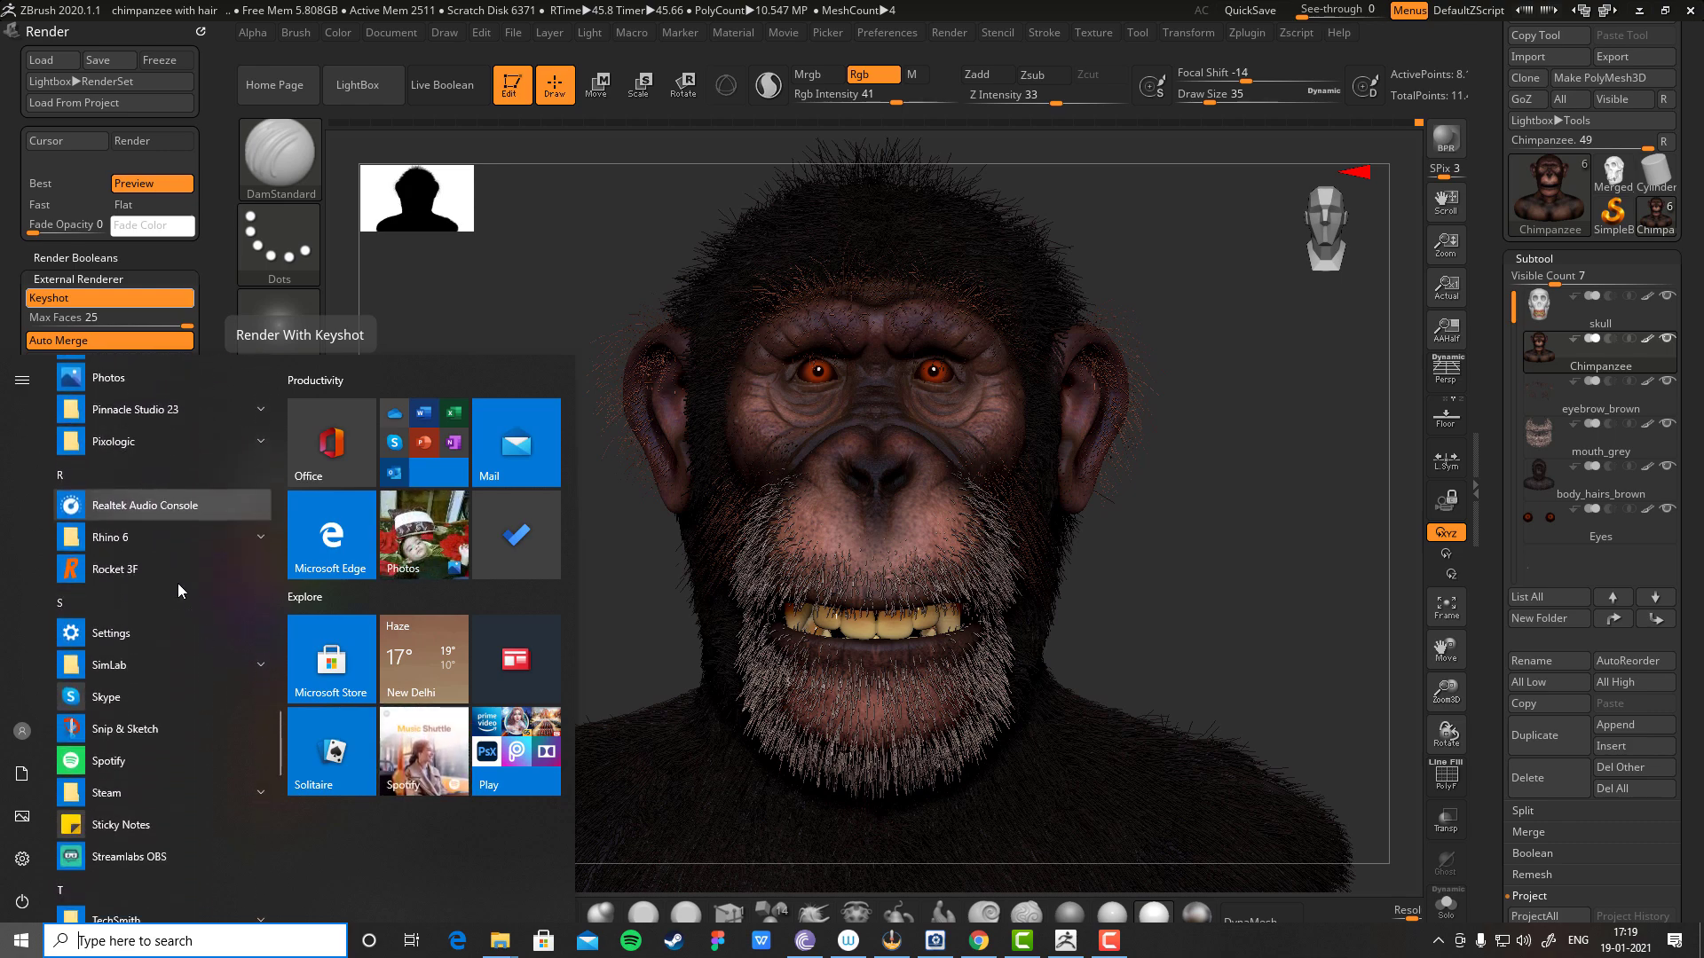
scroll(178, 583, down, 3)
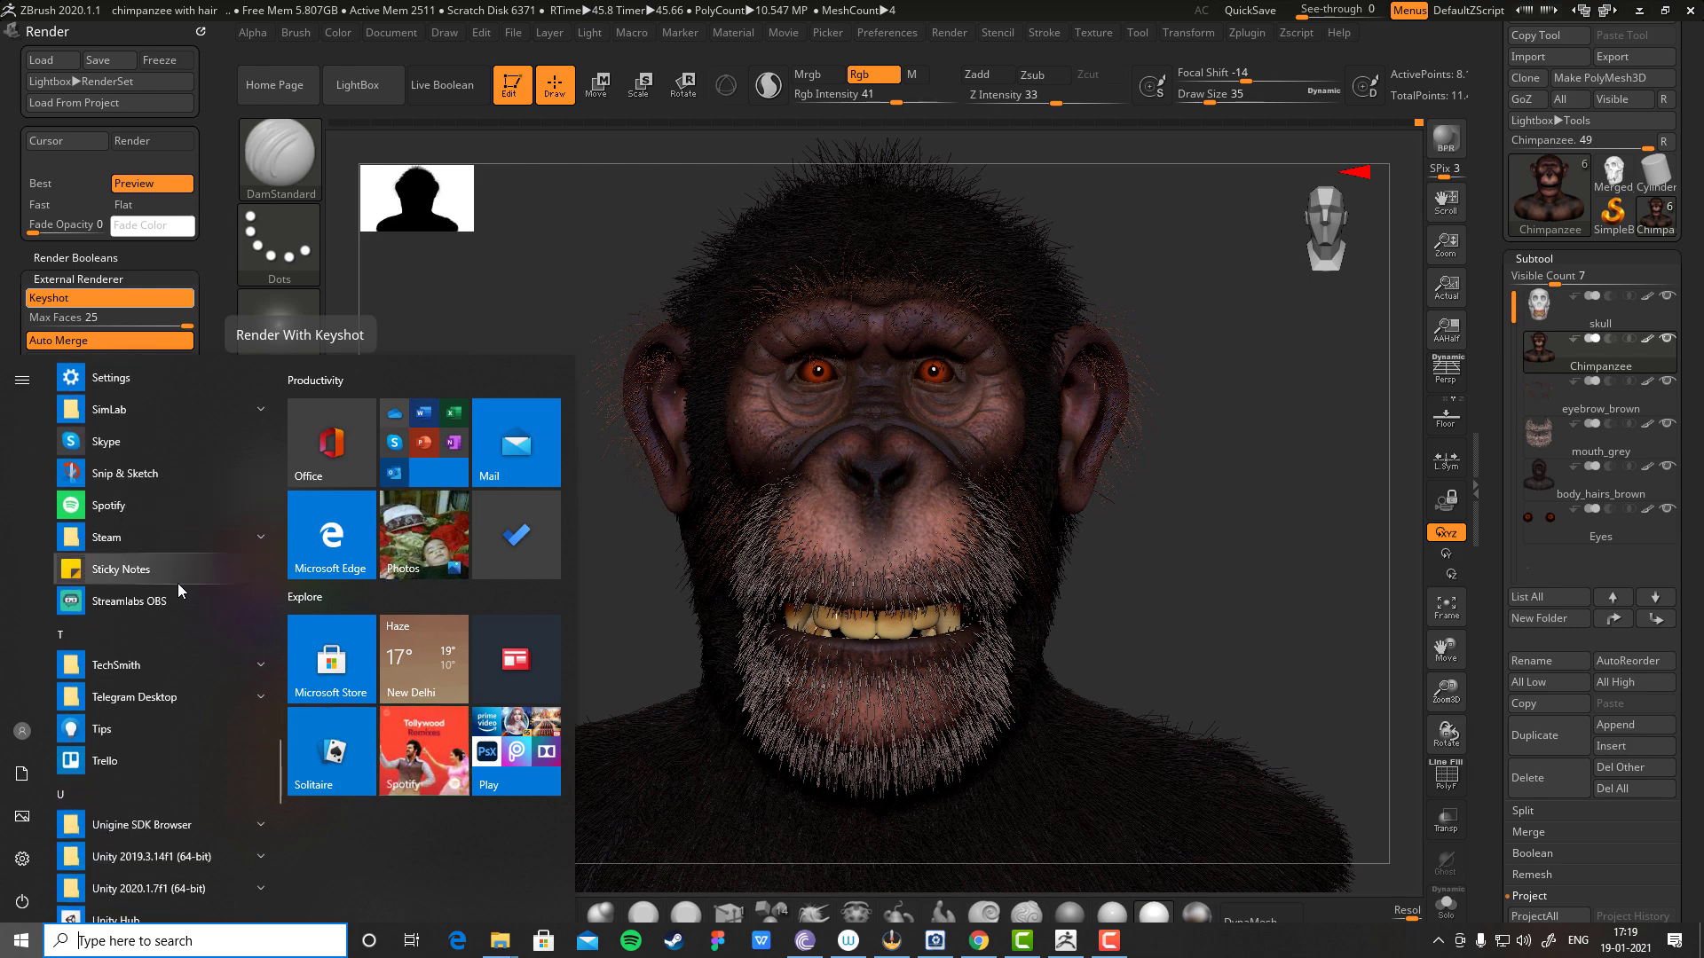
scroll(178, 583, down, 2)
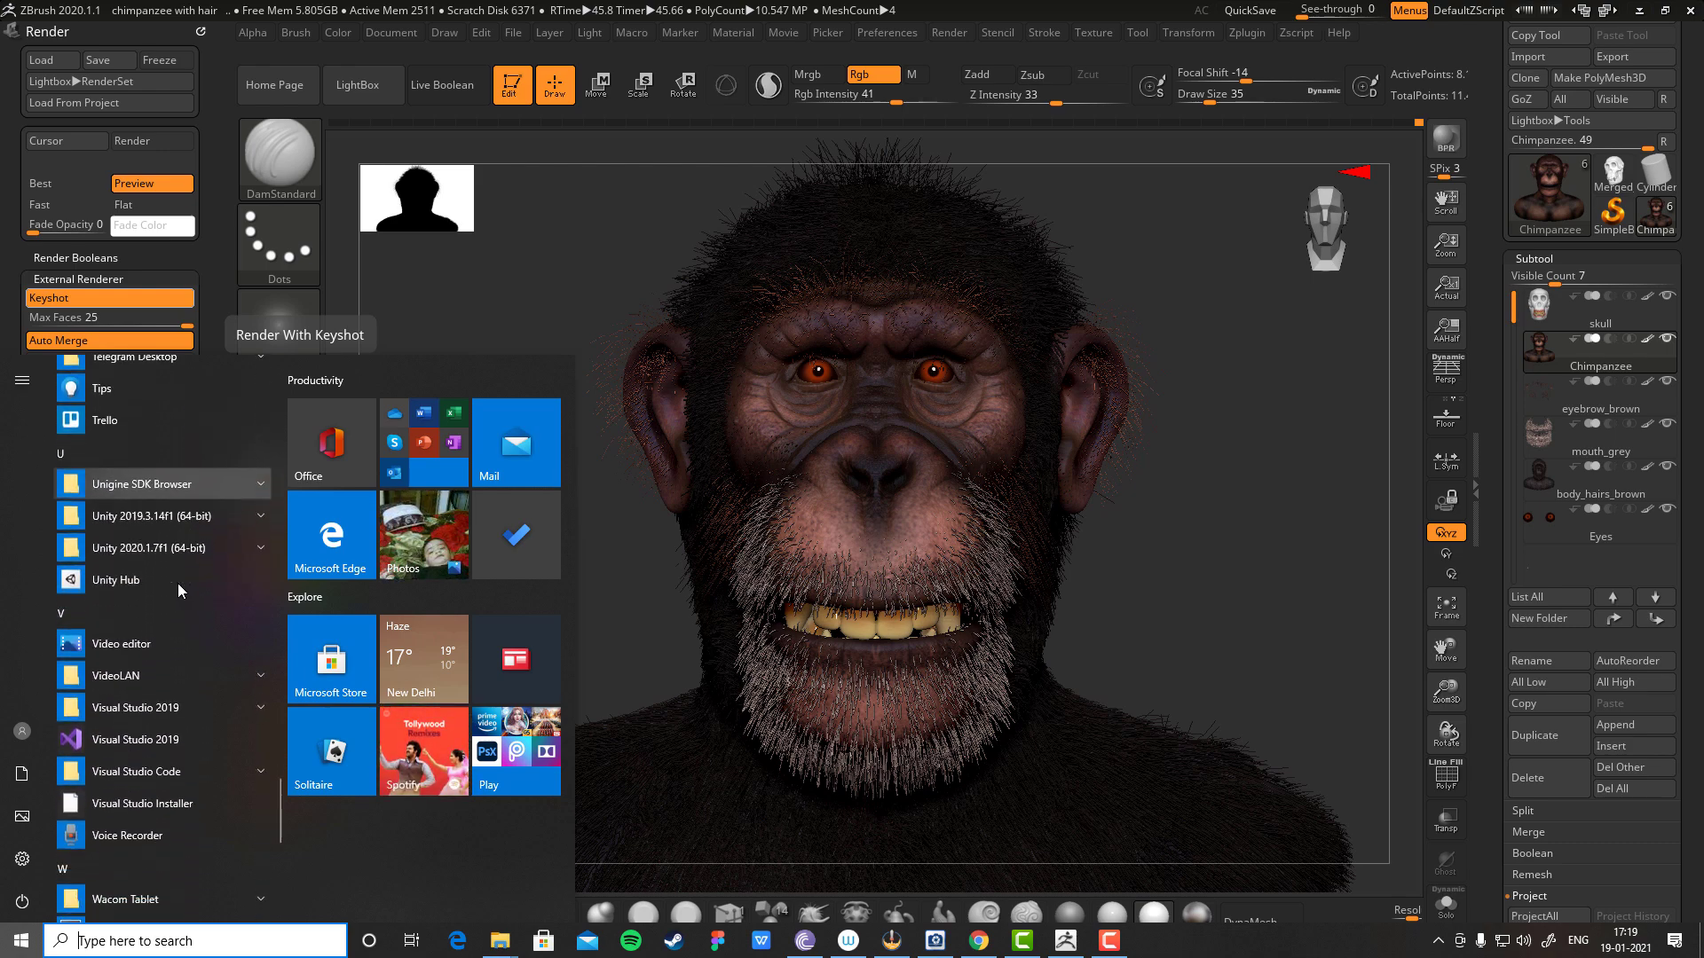
scroll(177, 583, down, 2)
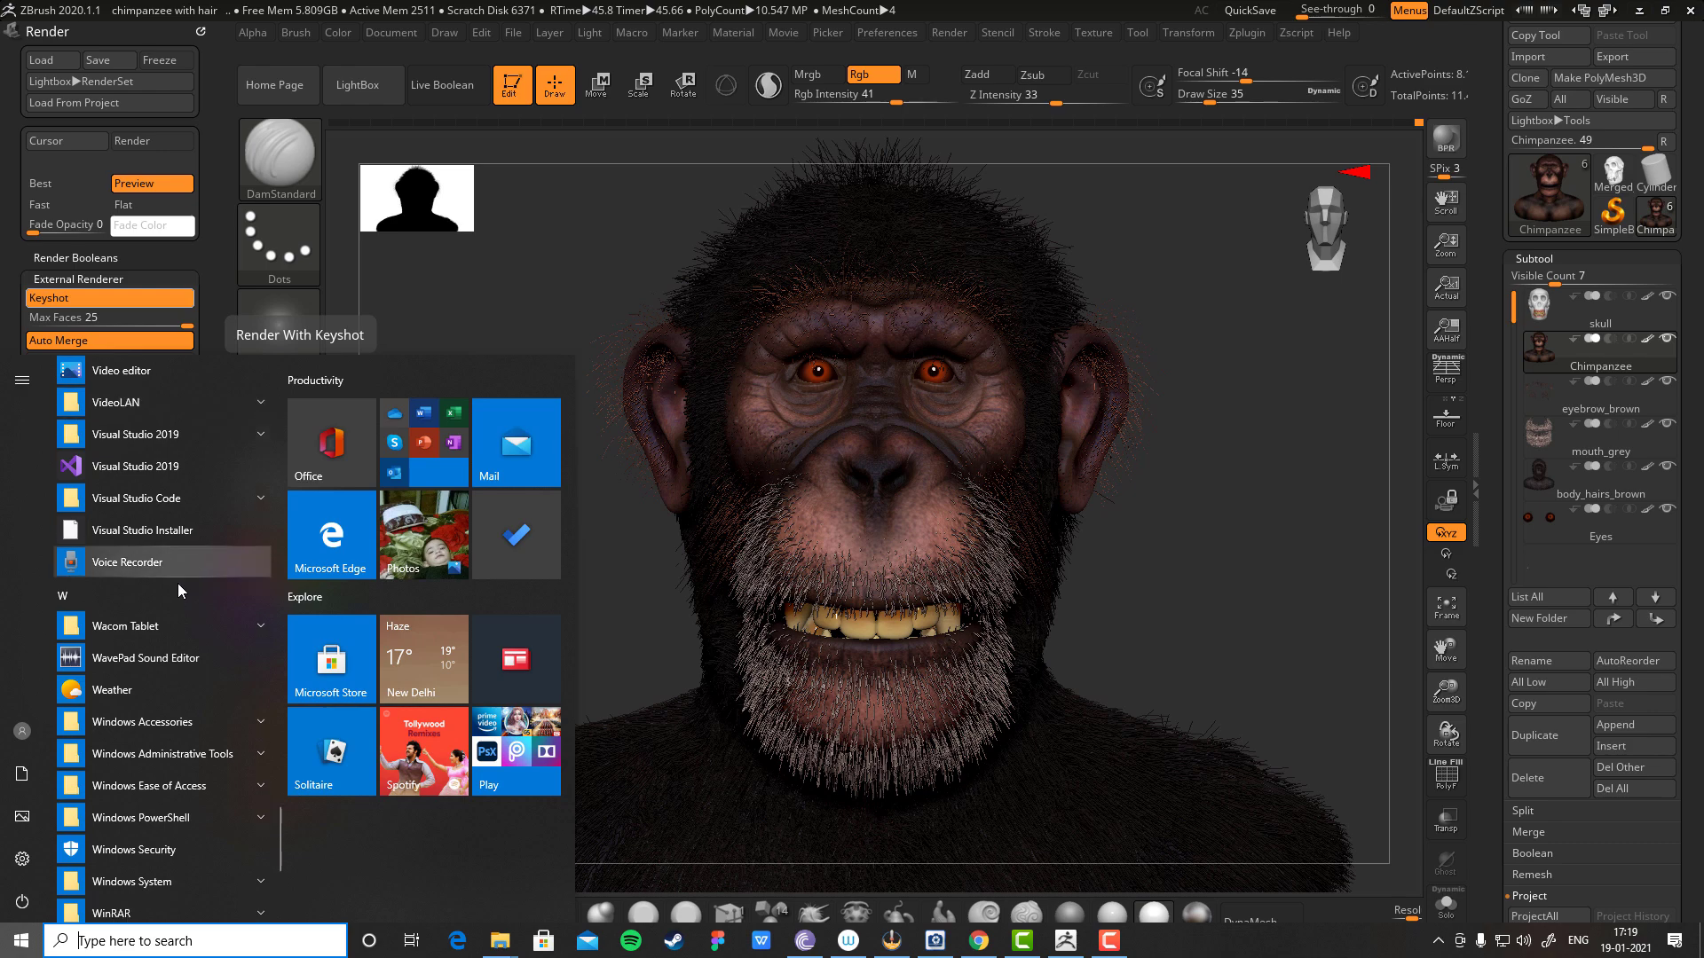
scroll(180, 590, down, 3)
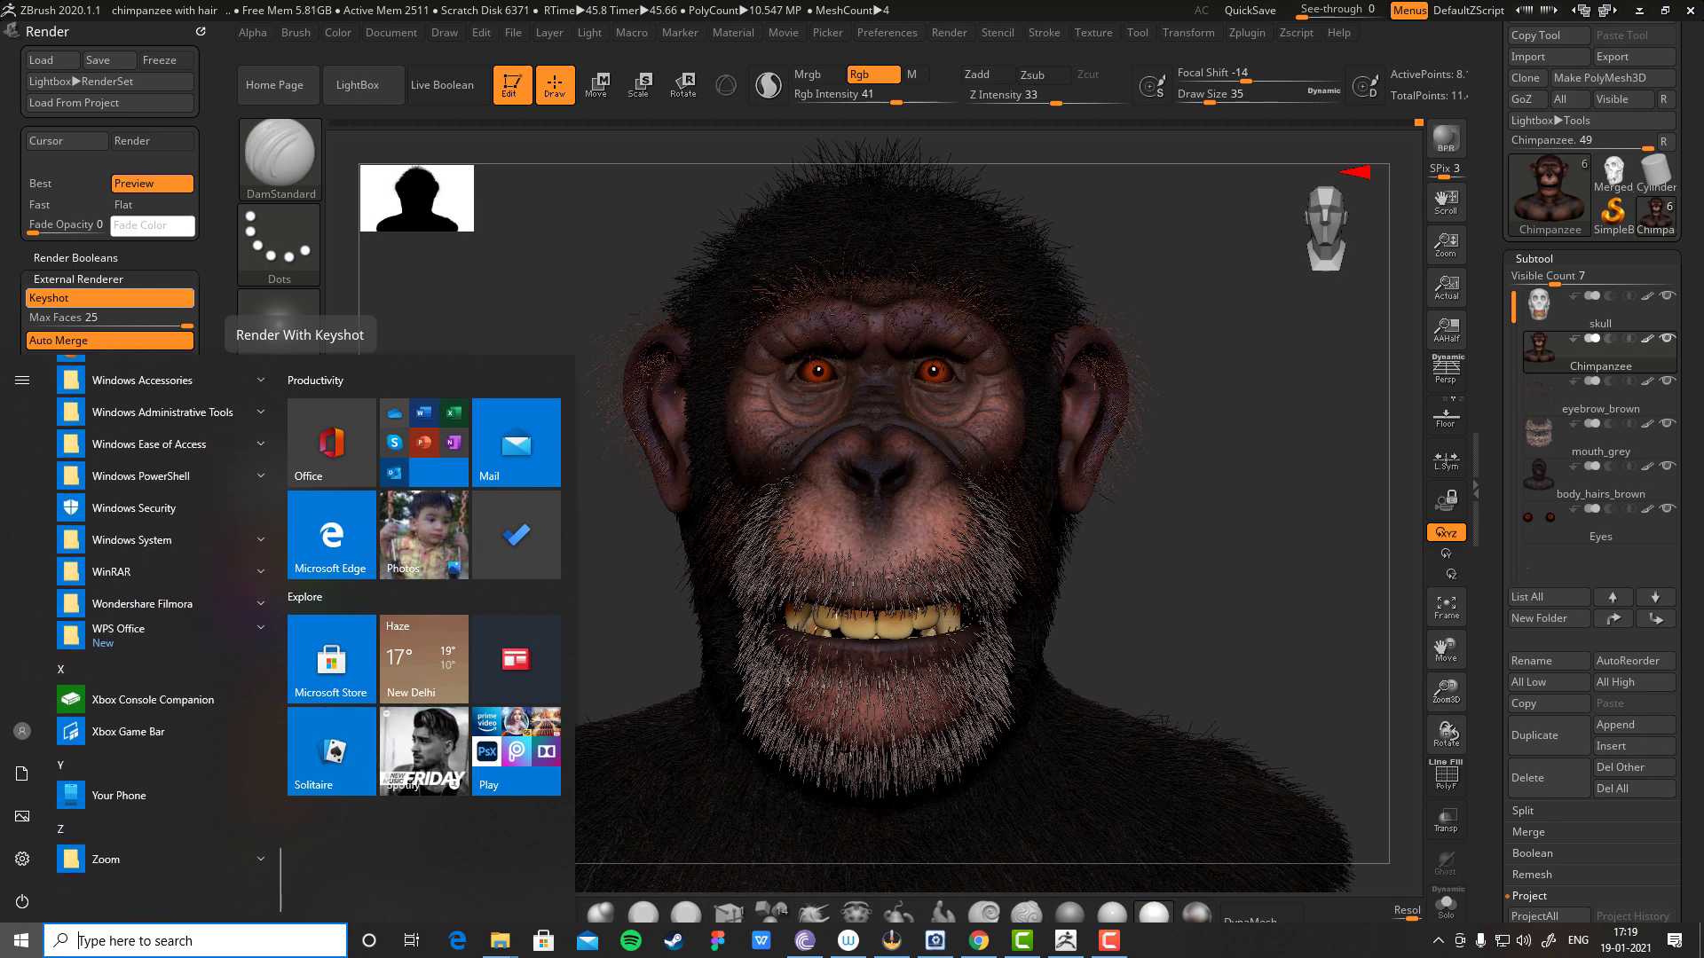
Switch to Google Chrome, search the web for "keysoht" in a new tab, and open the official KeyShot website.
click(979, 941)
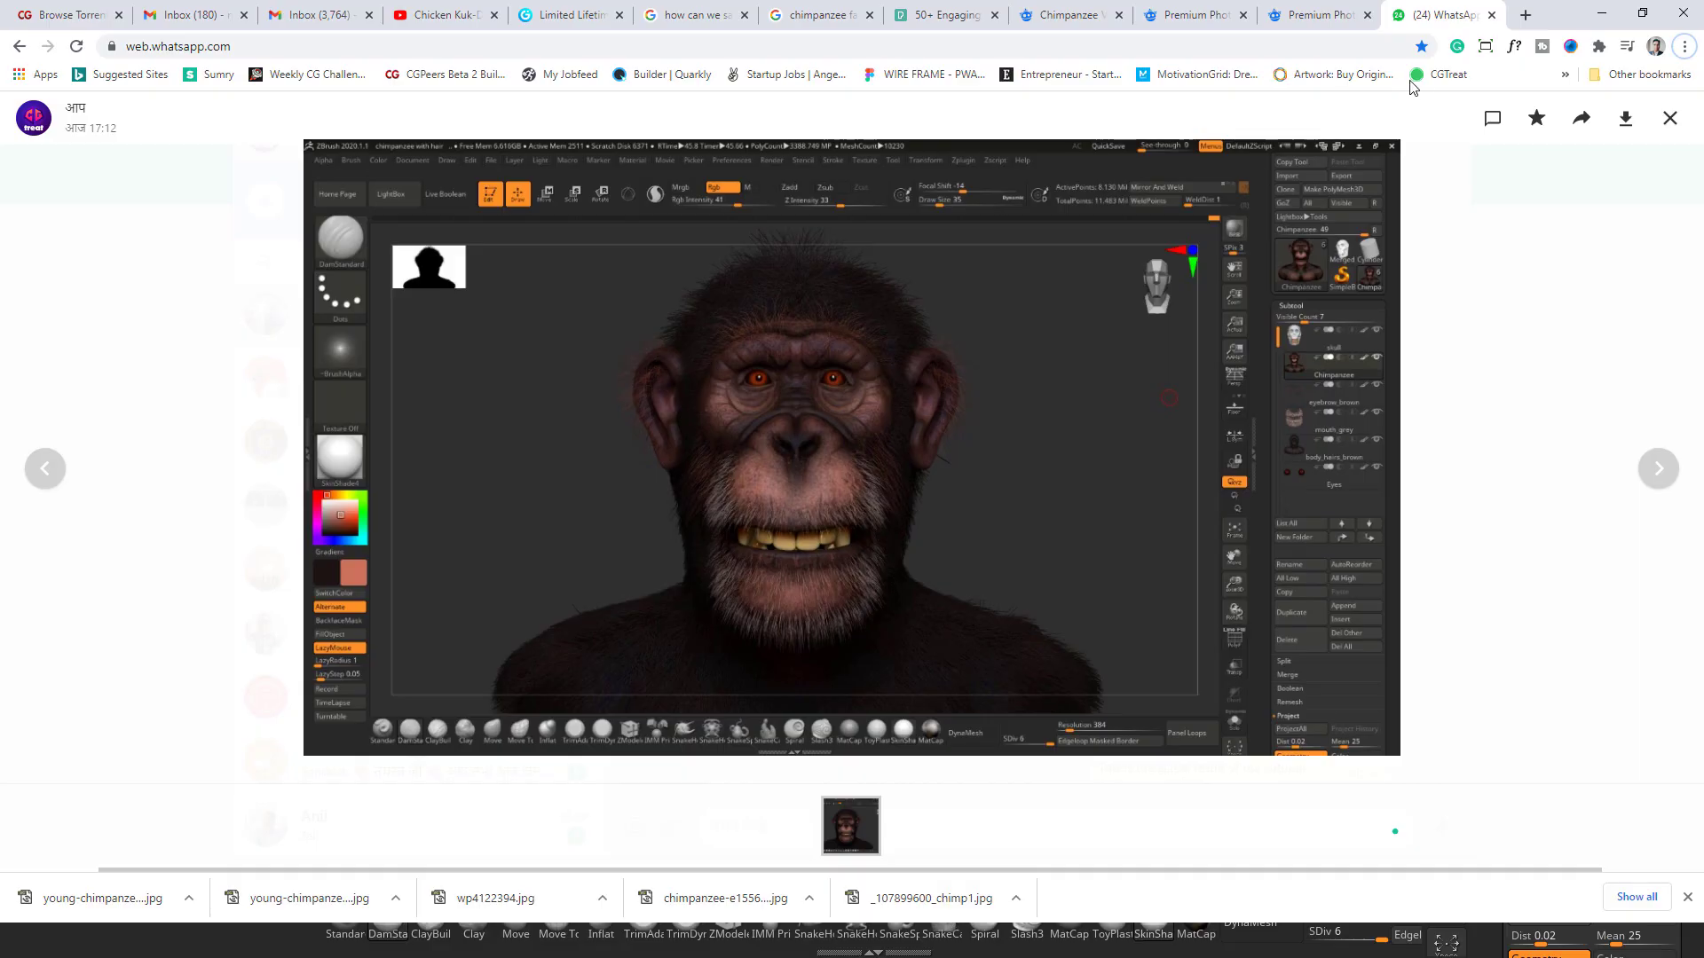
click(1525, 15)
text(k)
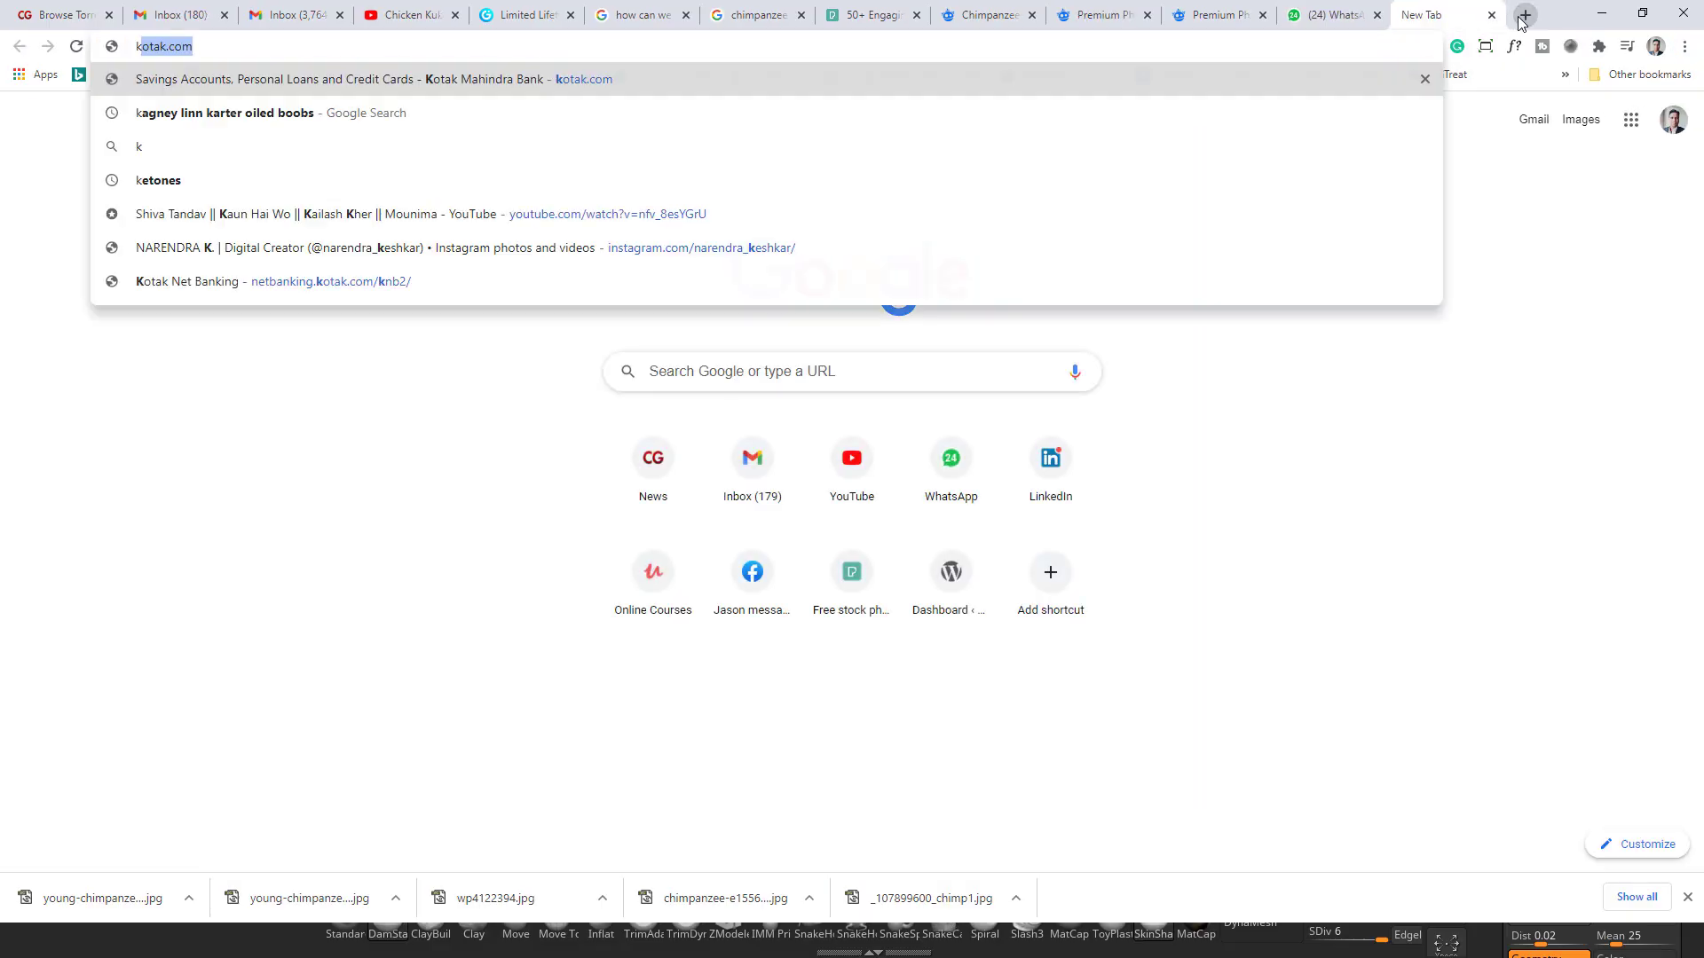
text(eysoht)
key(Return)
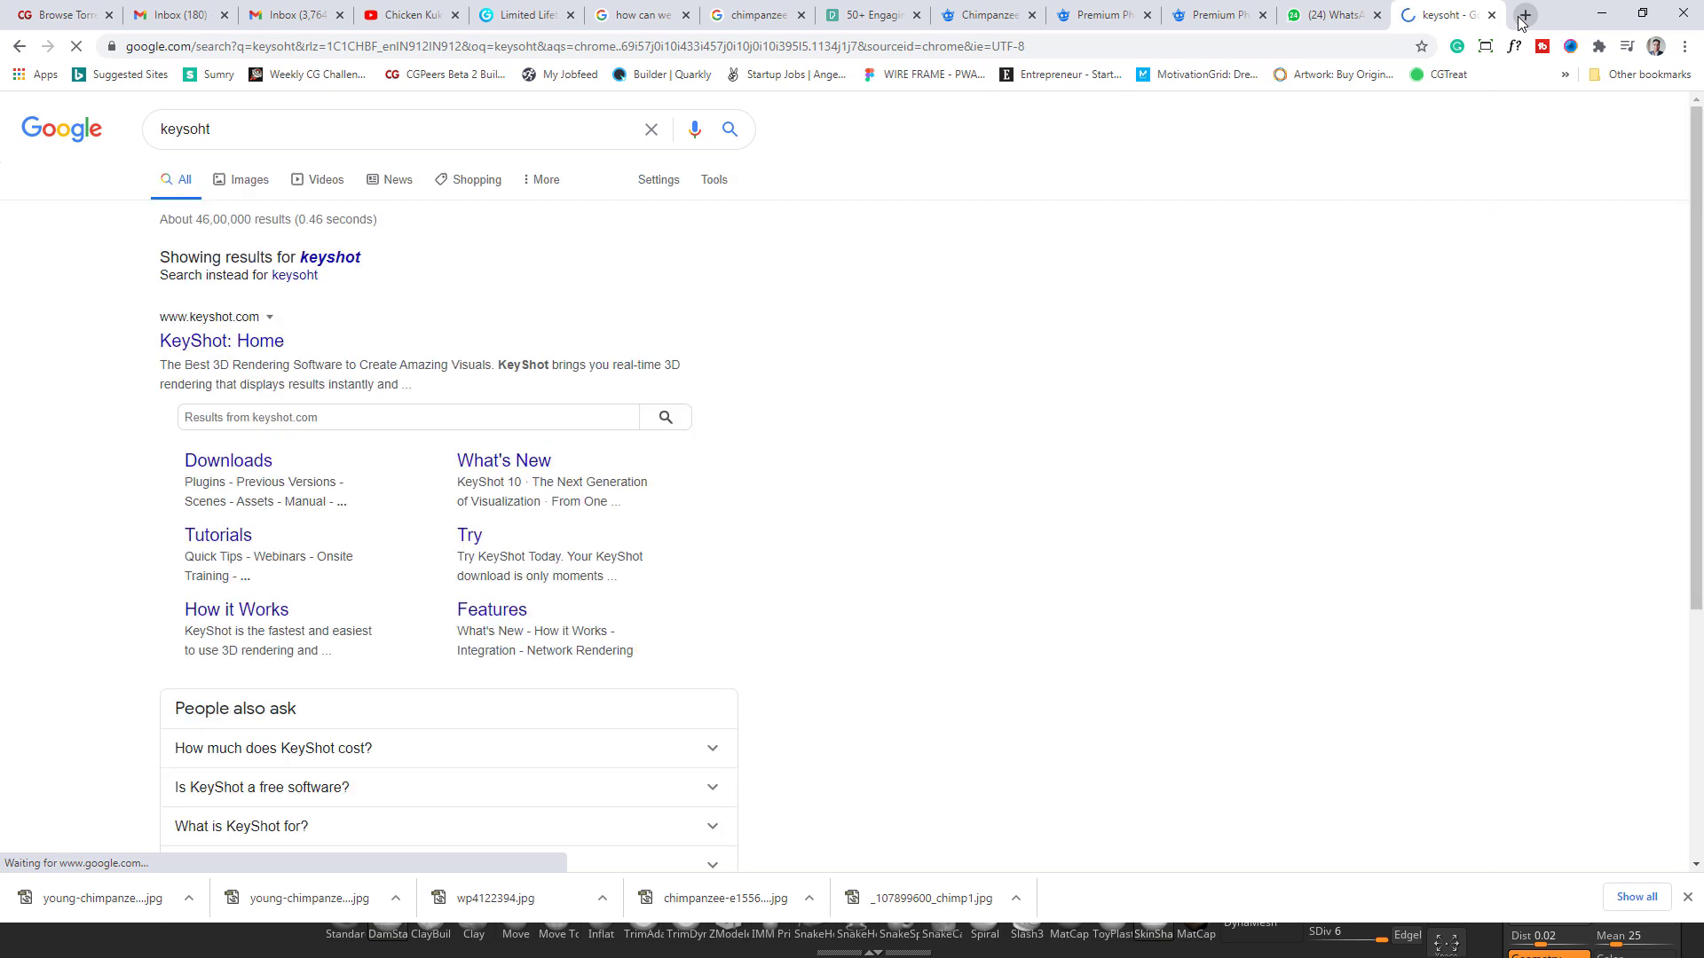
click(233, 346)
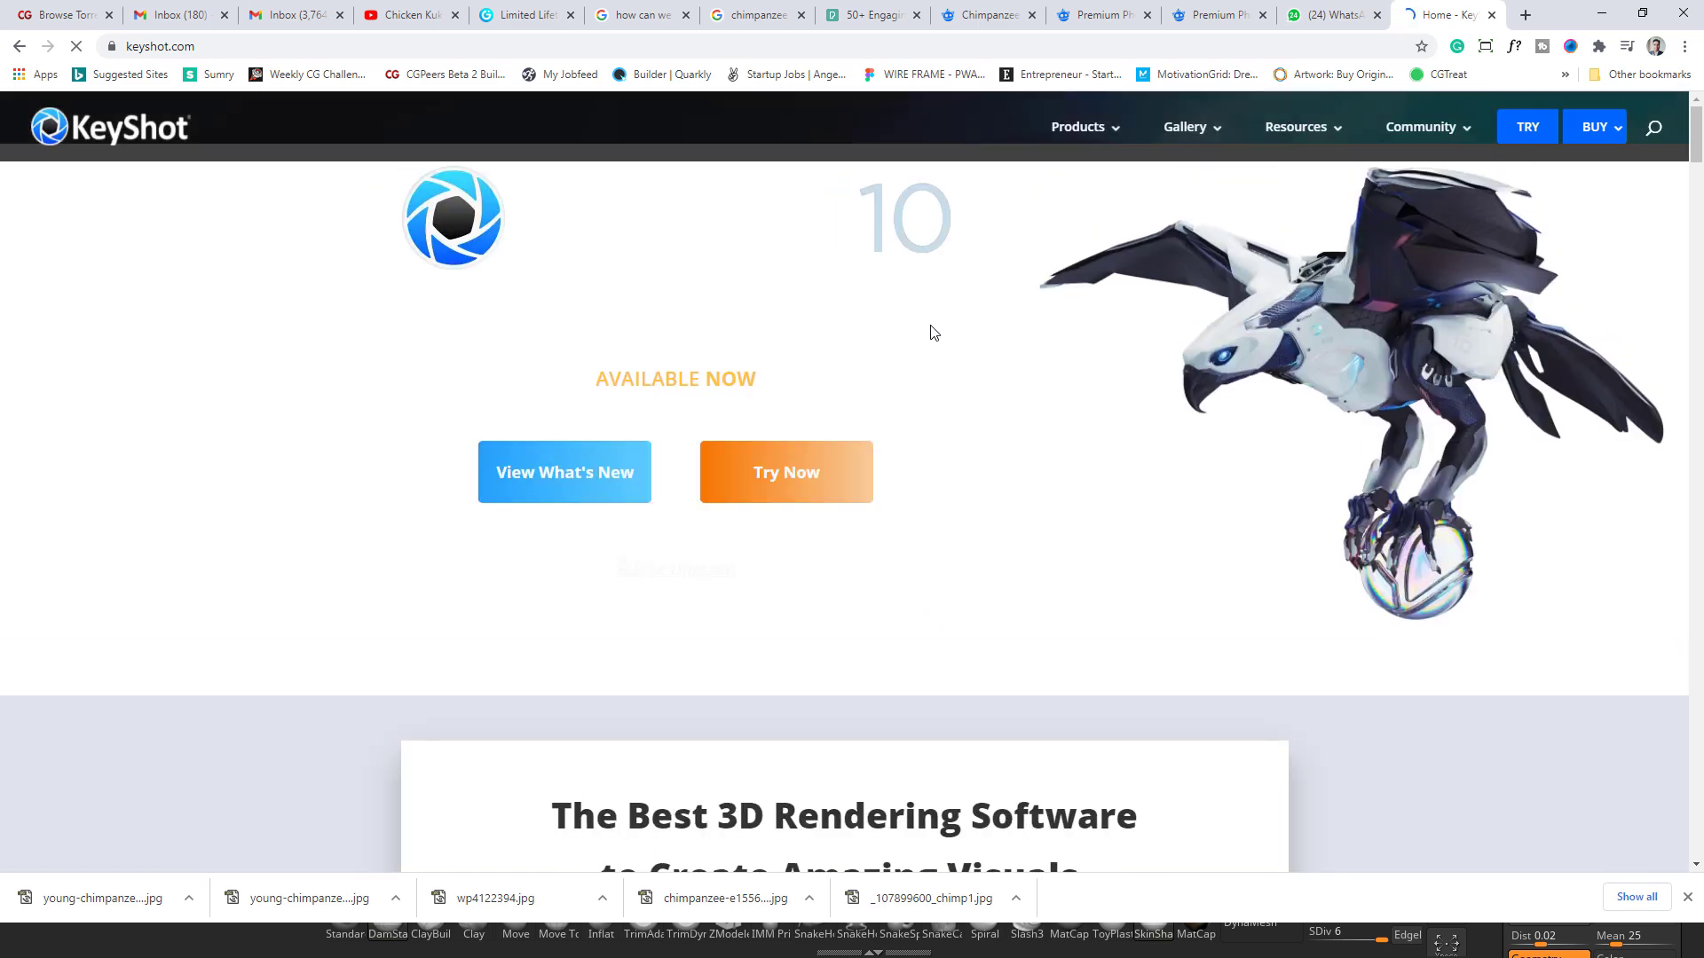
Recheck the Windows desktop shortcuts and the installed apps around letter K for KeyShot, and return to ZBrush.
key(super+d)
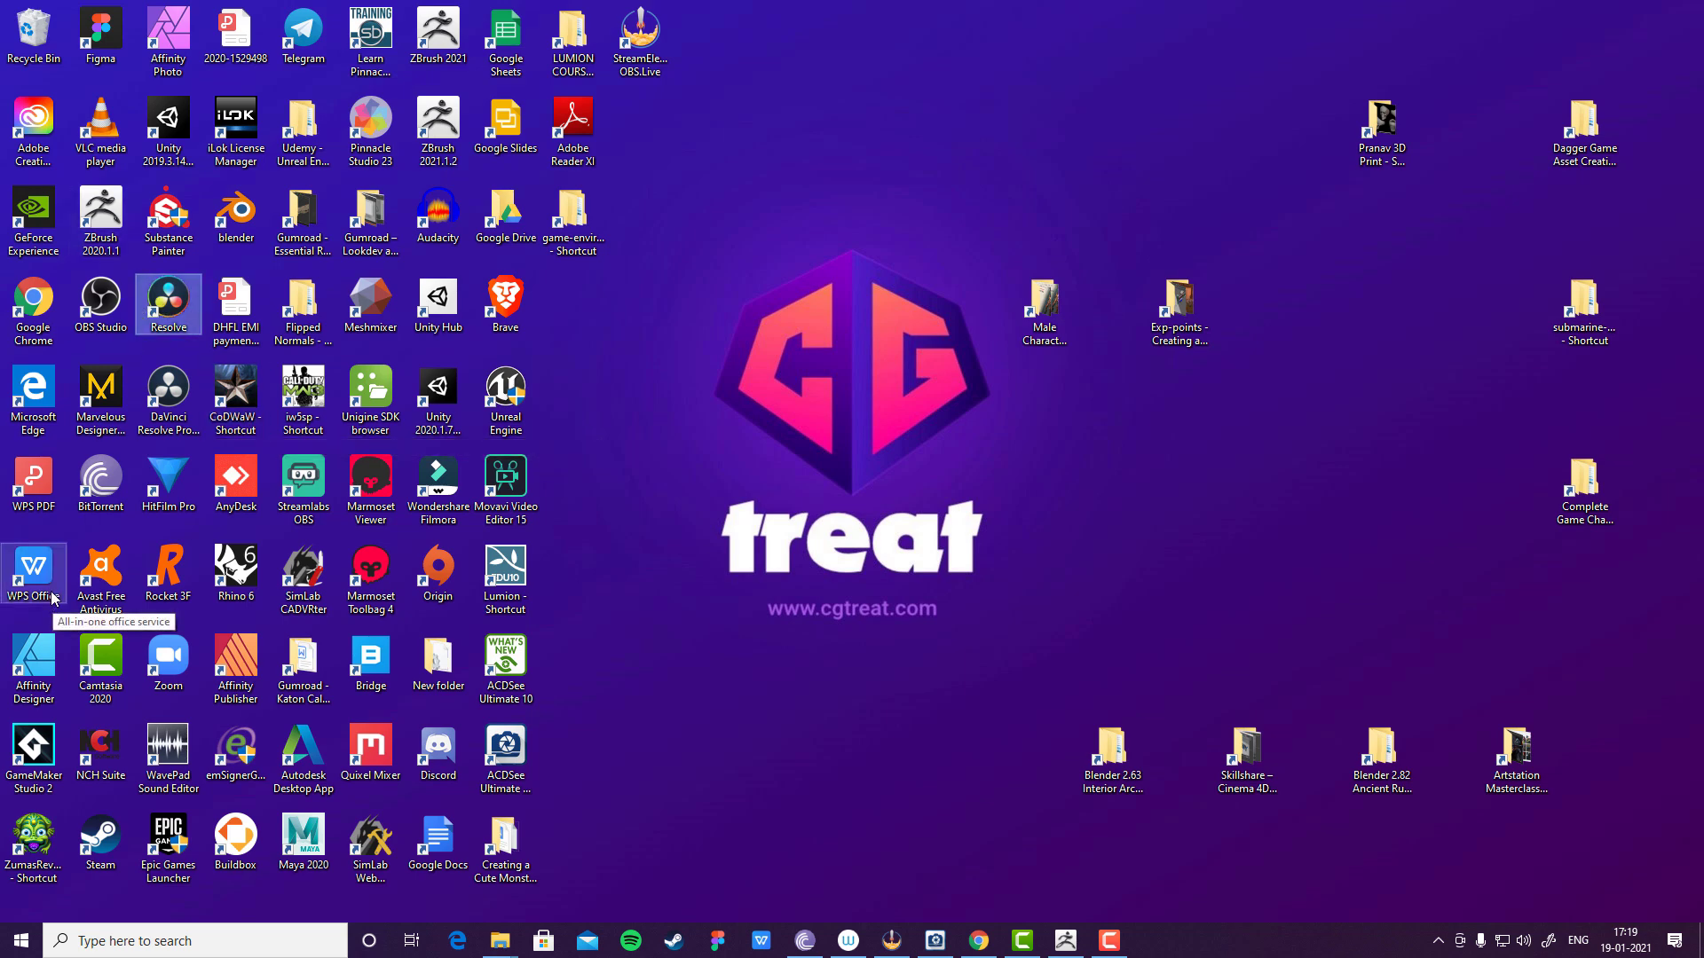
click(22, 941)
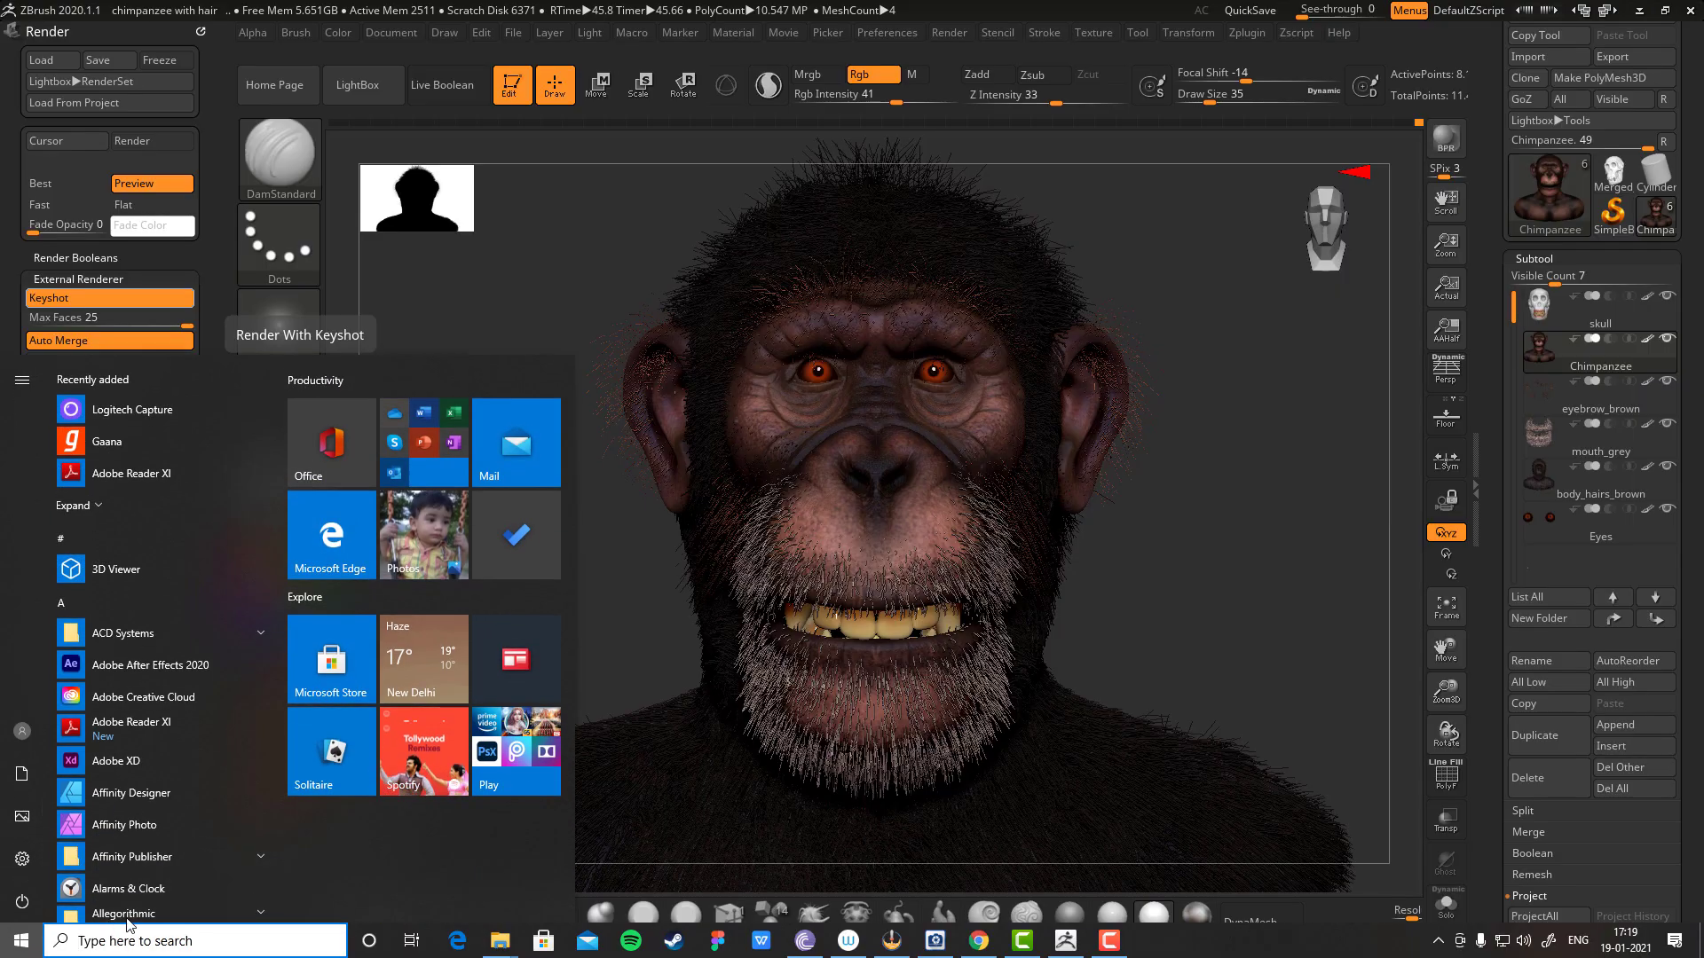
scroll(145, 608, down, 1)
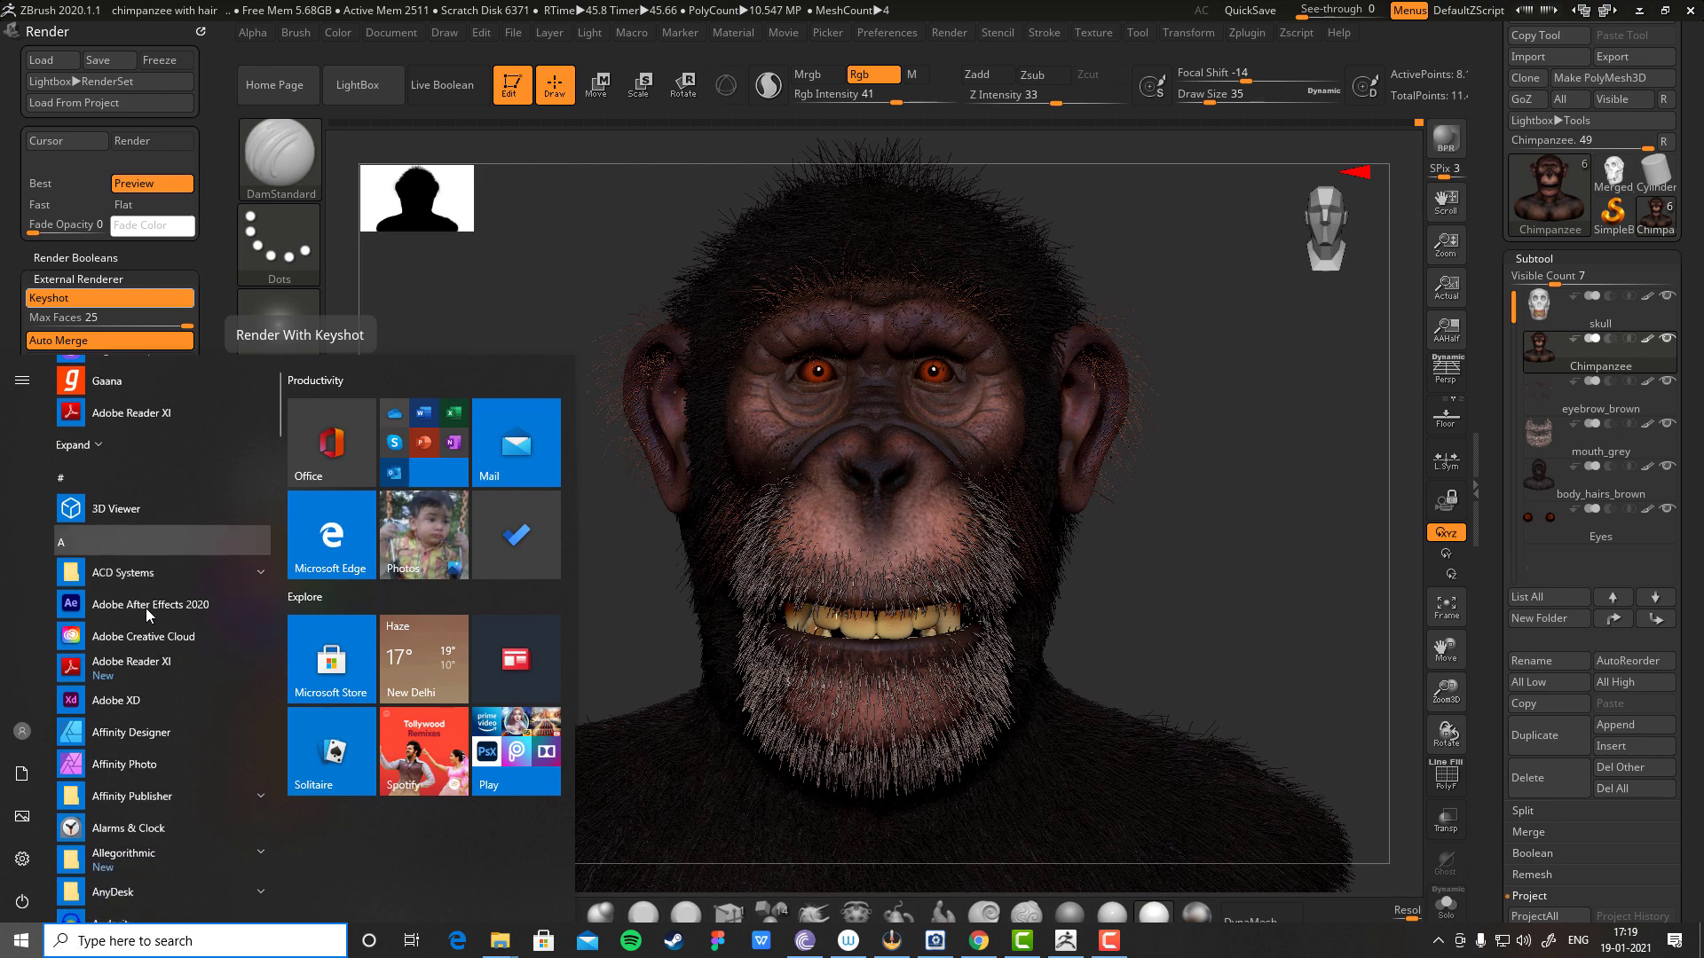
scroll(153, 606, down, 10)
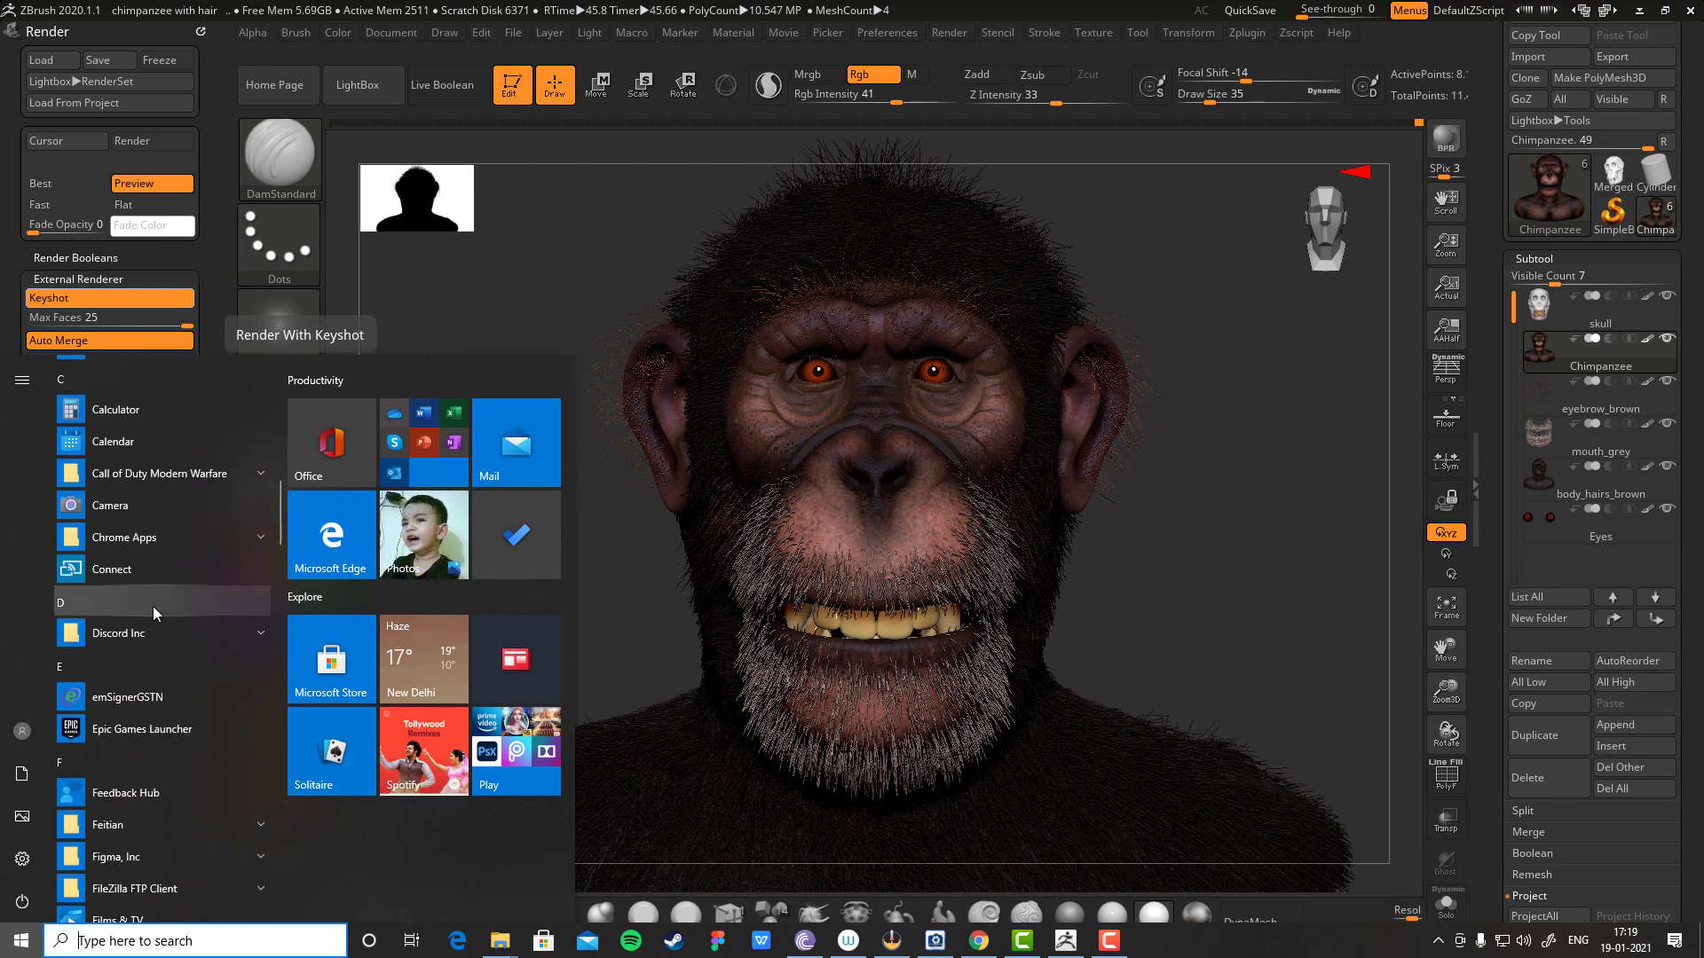
scroll(153, 605, down, 8)
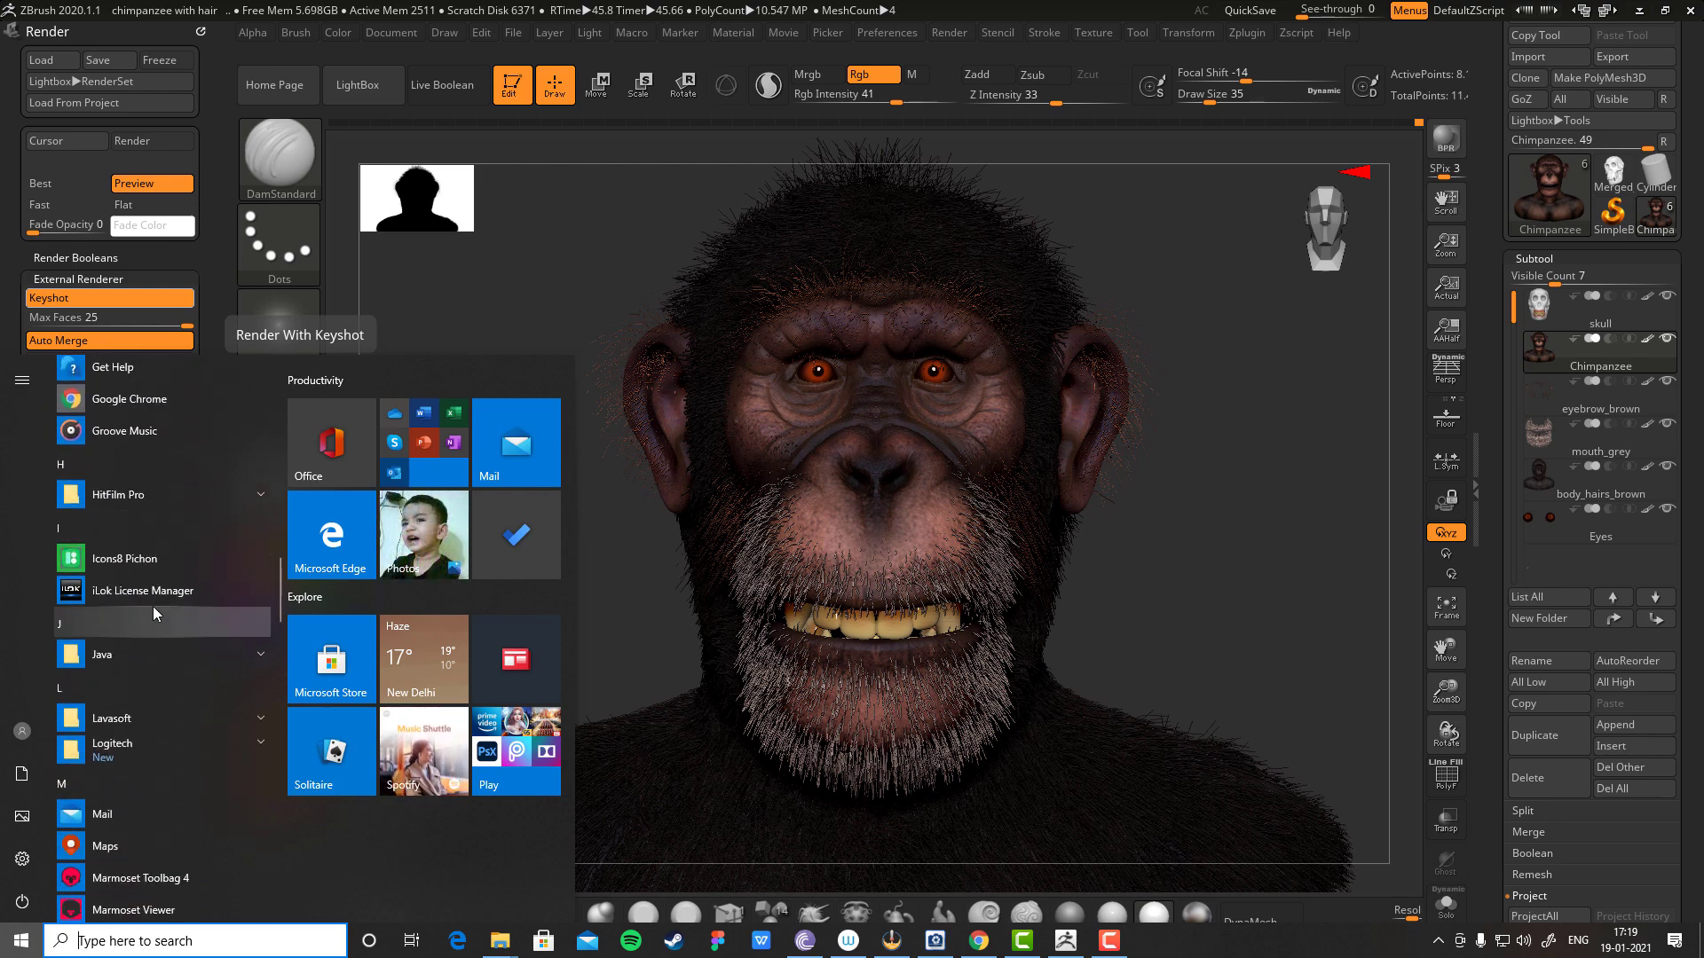
scroll(153, 605, down, 2)
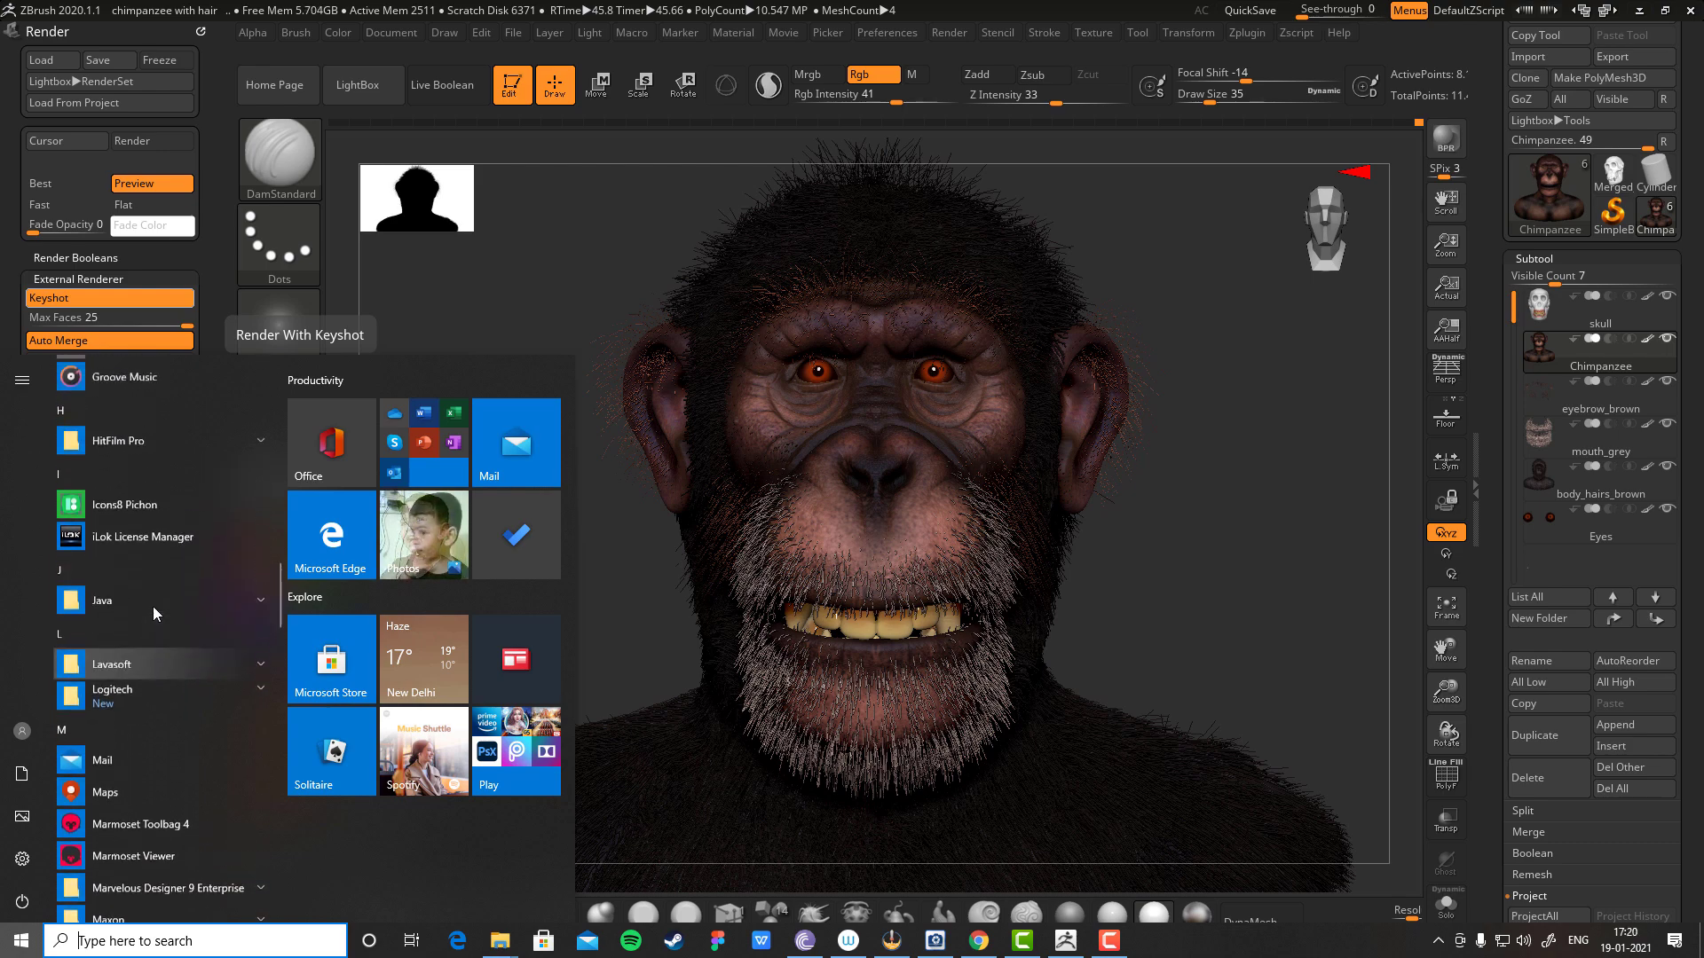
scroll(152, 605, up, 1)
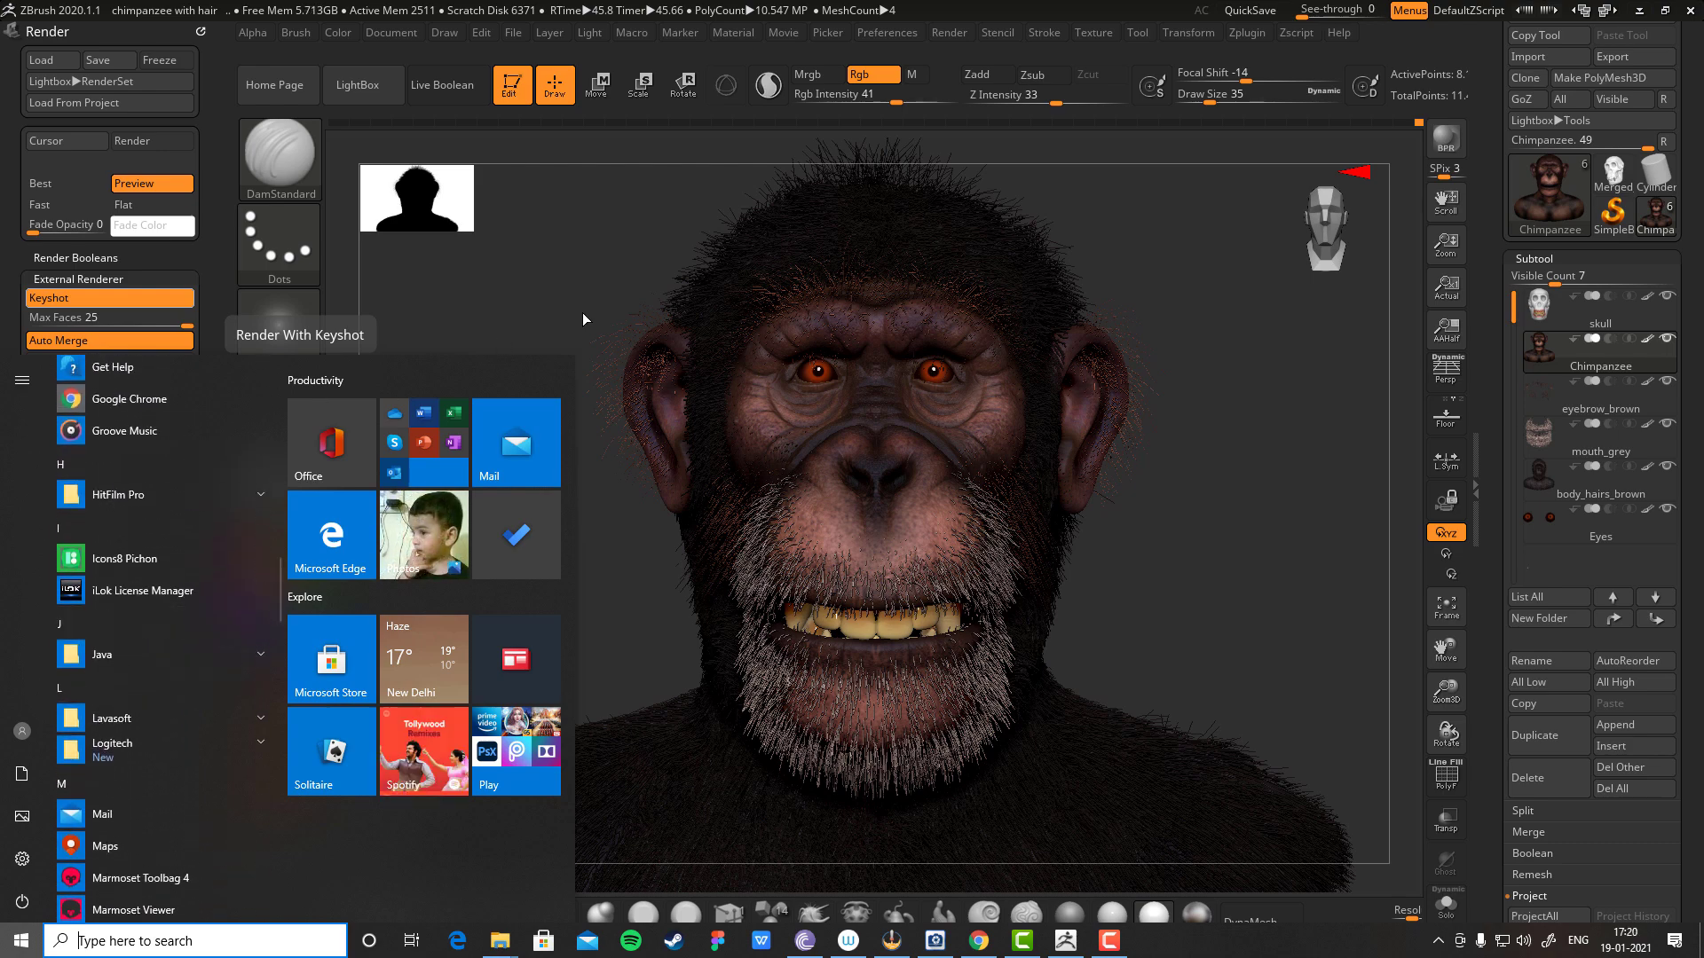
click(1276, 329)
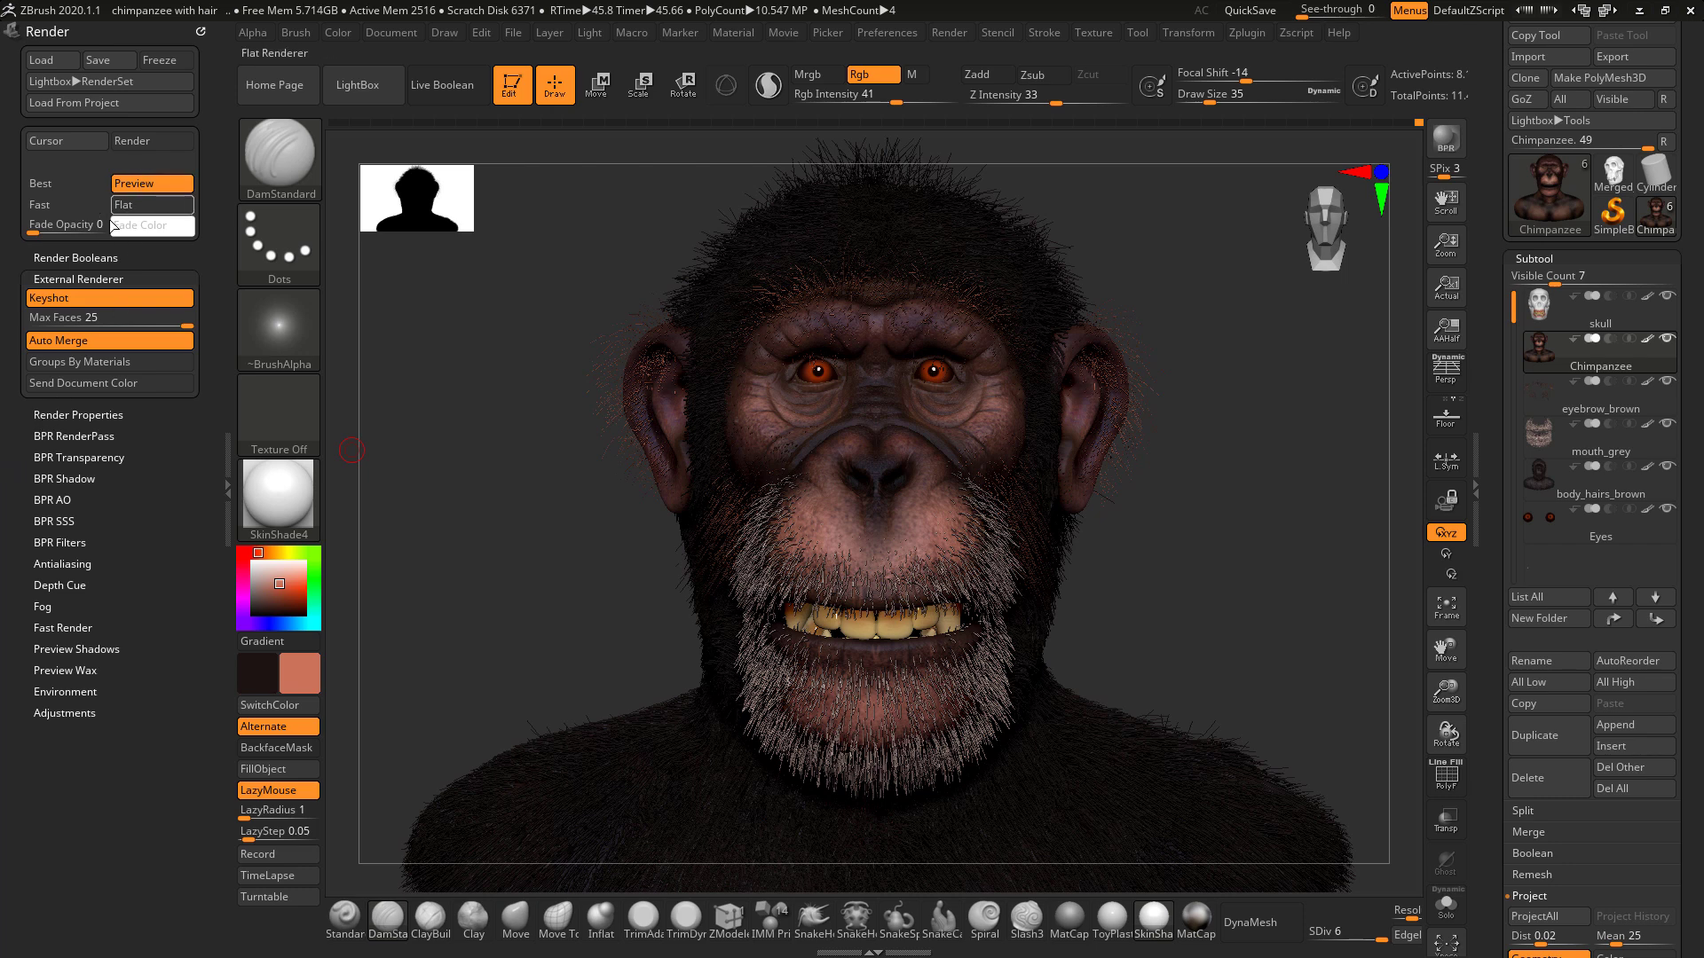
Disable Keyshot as the external renderer, and set Details to 4 in the Render Properties.
click(76, 299)
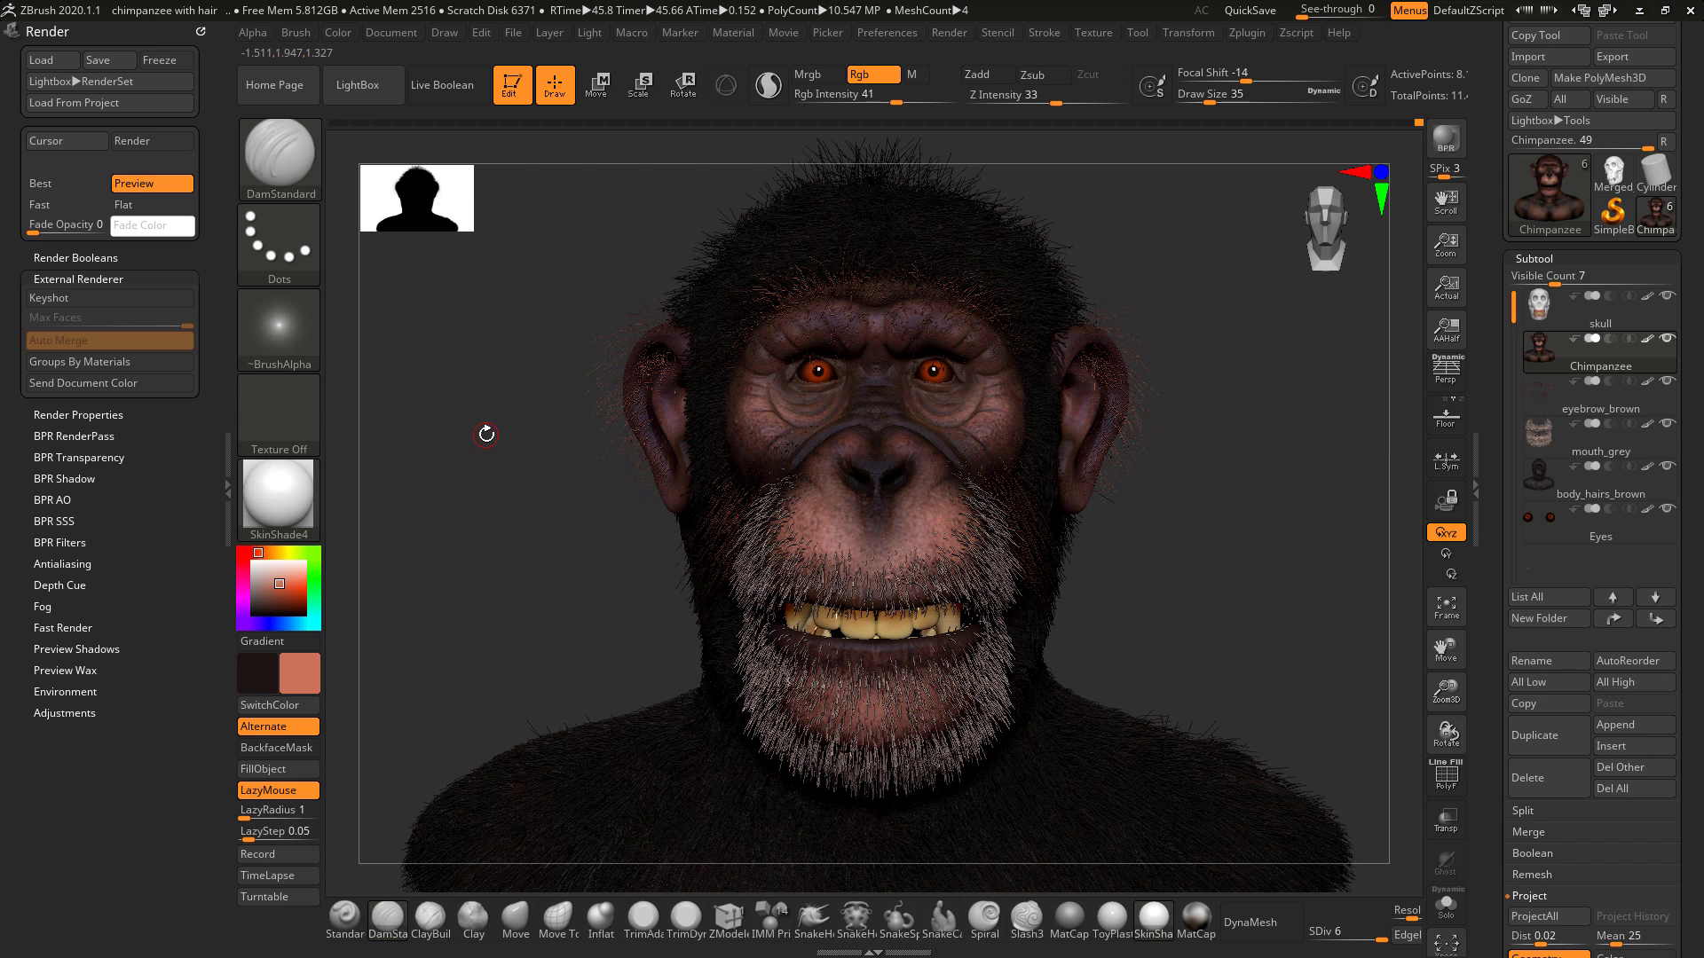
click(38, 415)
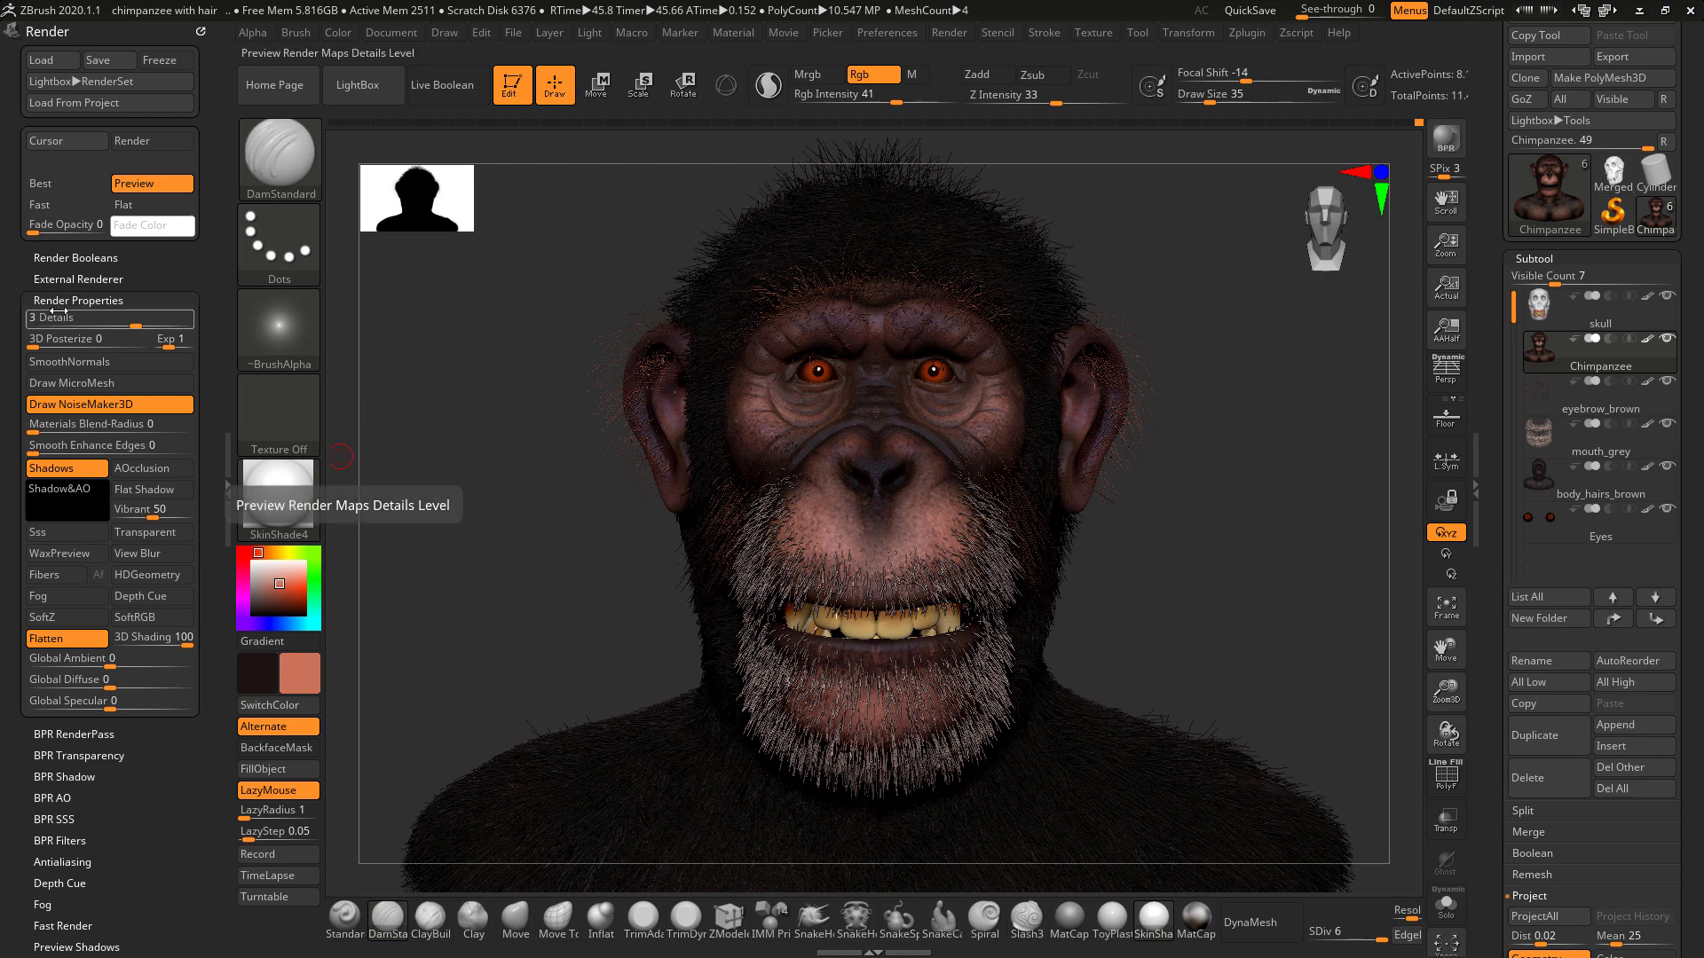
key(ctrl)
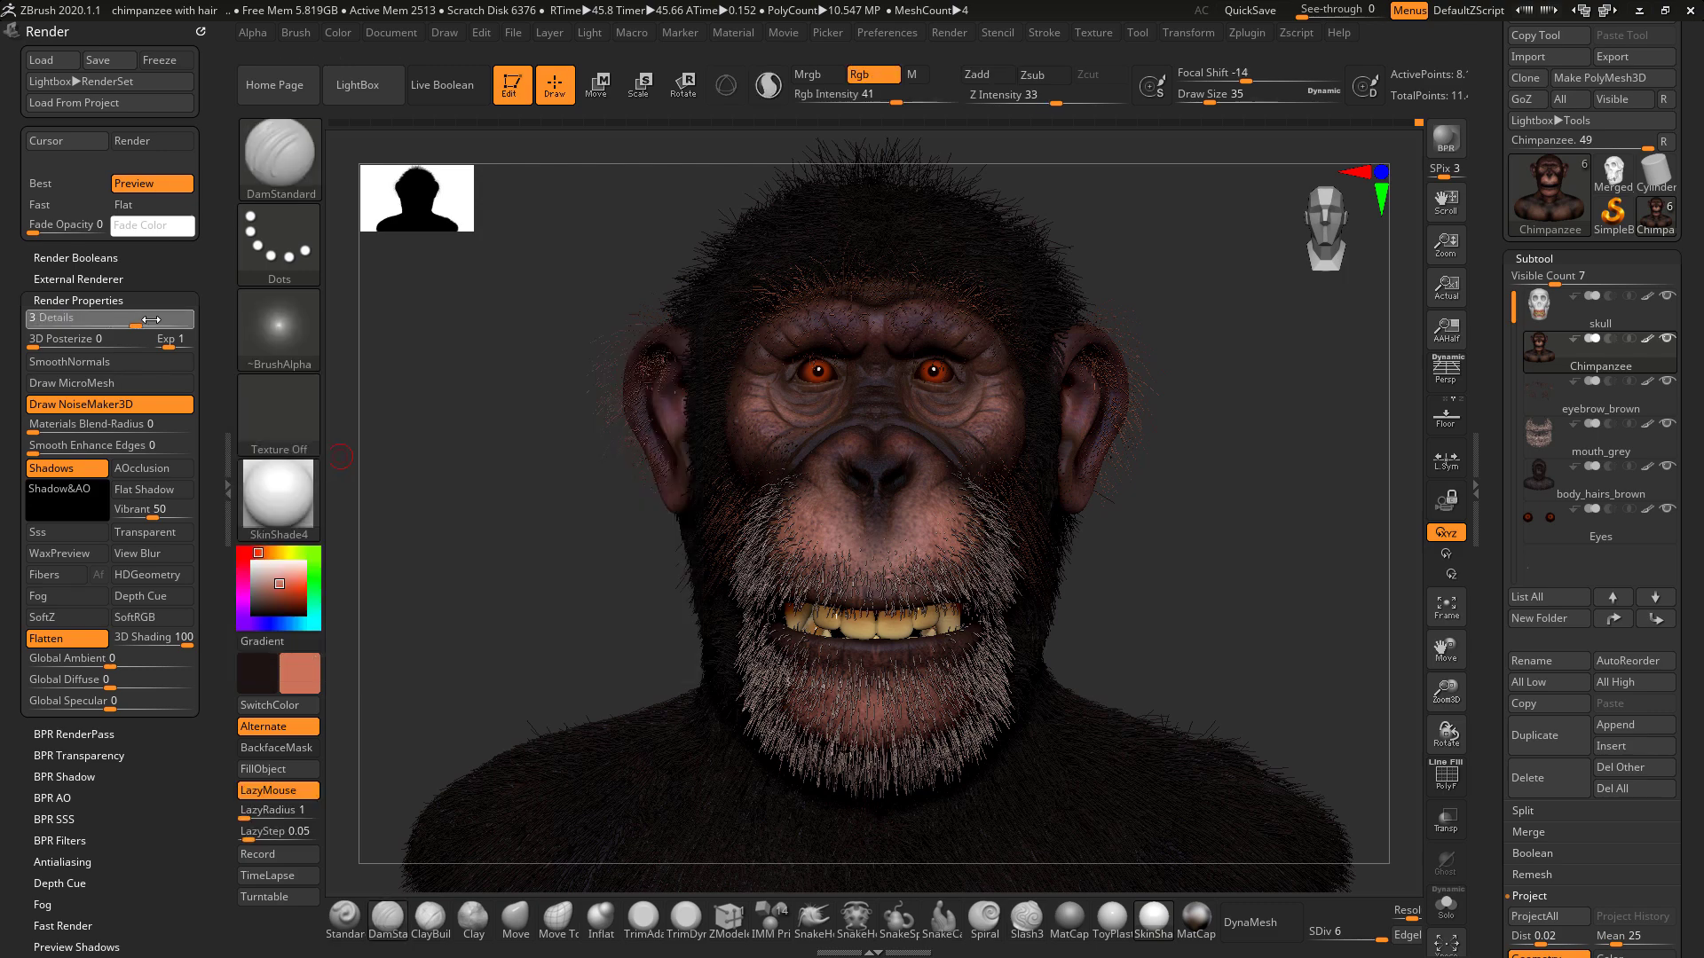
drag(161, 319, 181, 320)
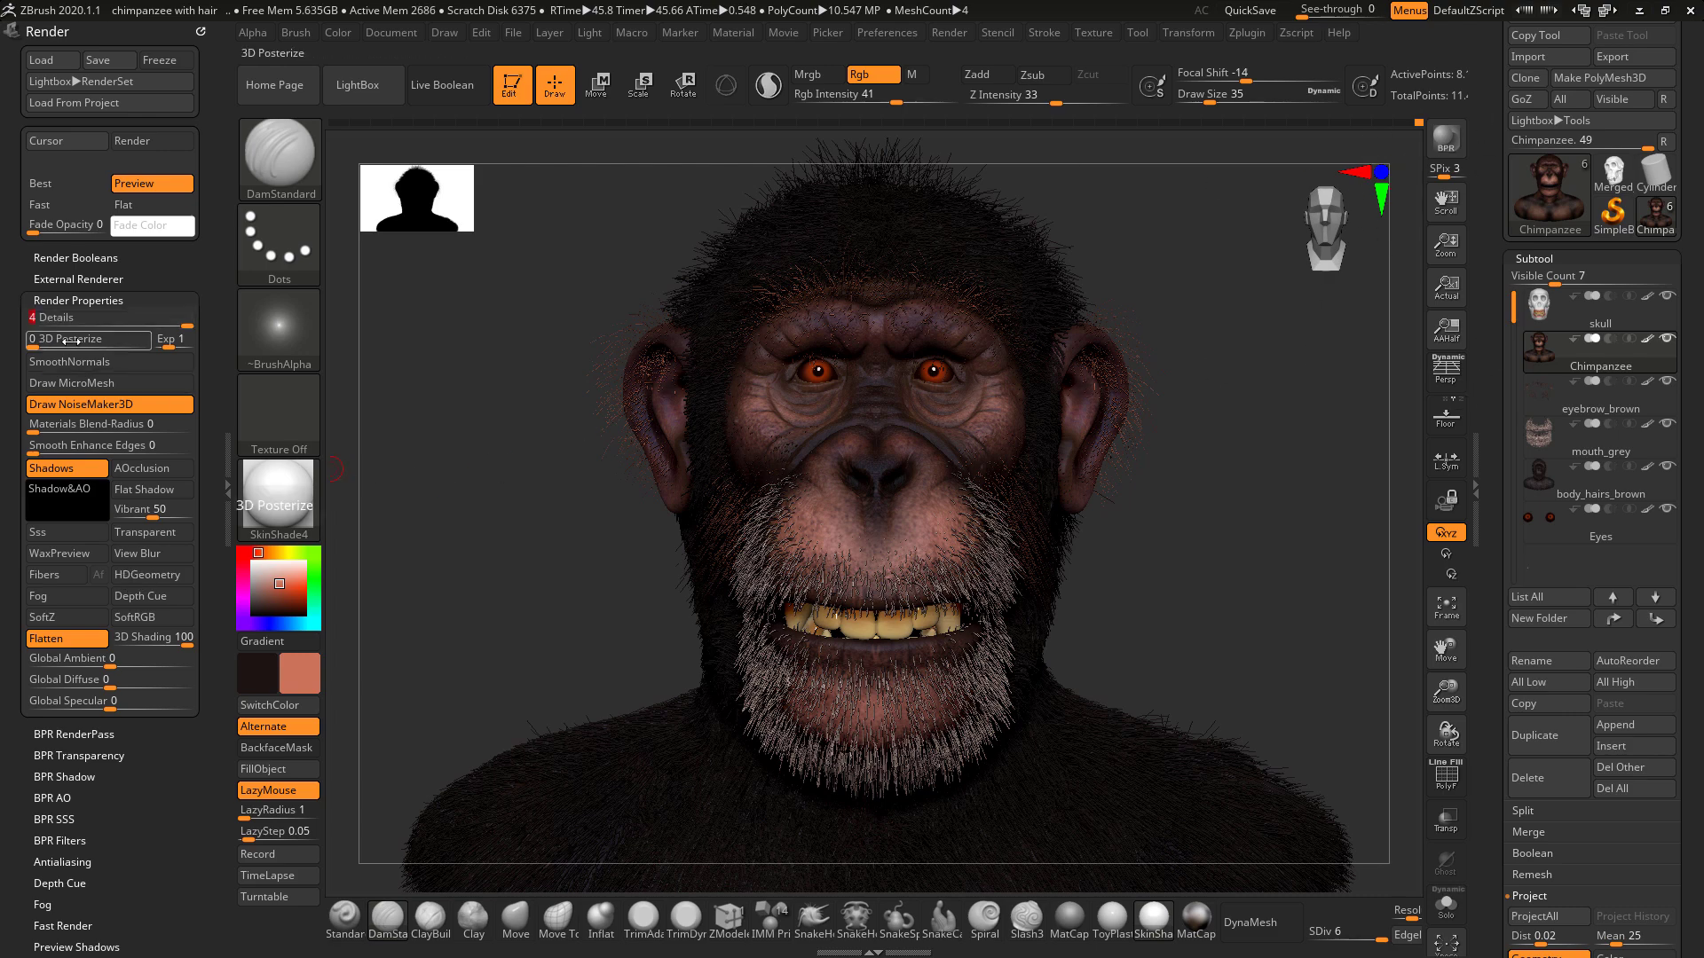
key(ctrl)
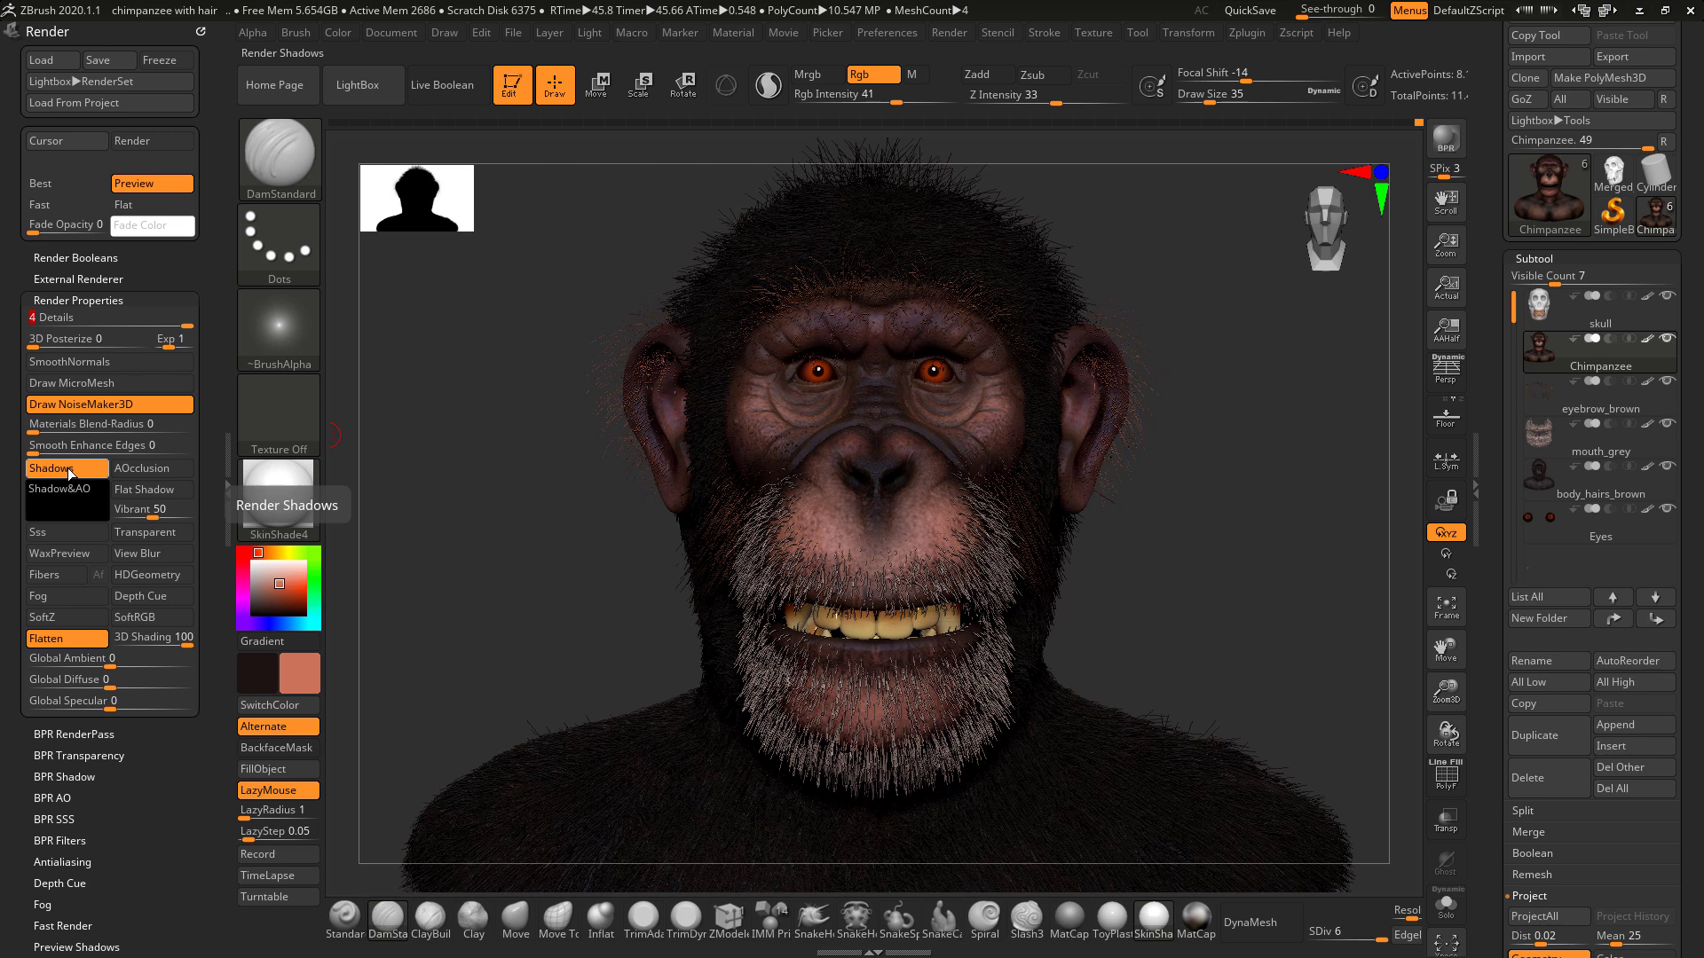
Enable AOcclusion, Flat Shadow, Sss, WaxPreview, Fibers and View Blur in the Render Properties.
click(147, 469)
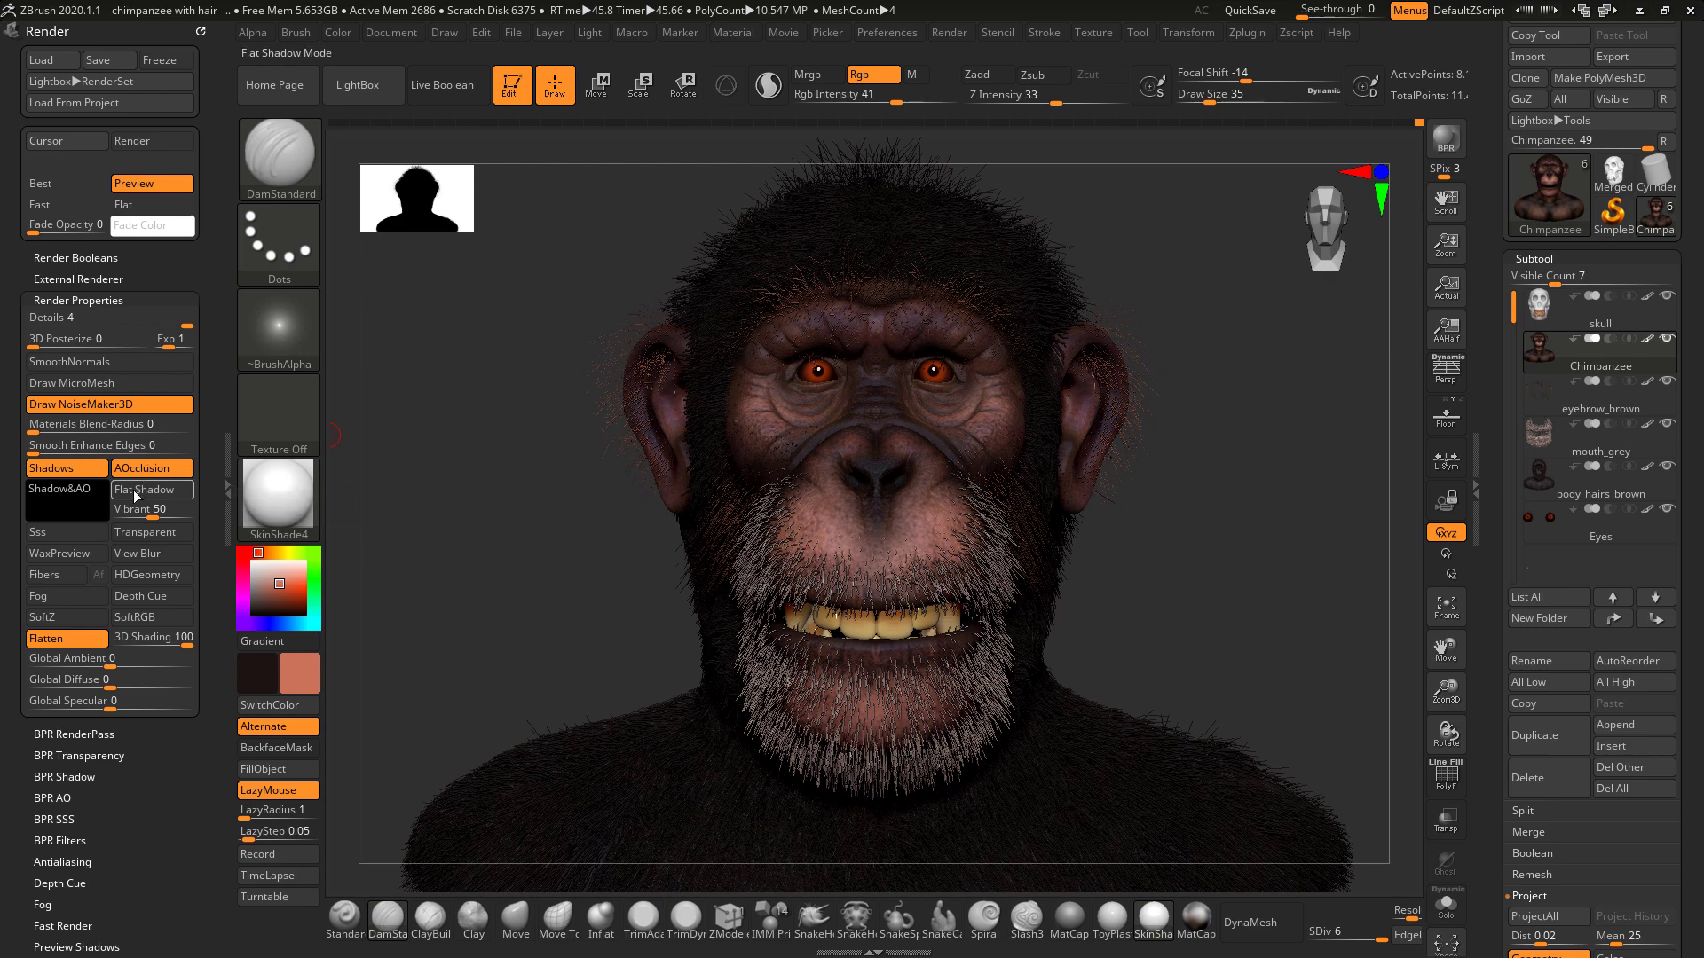
click(136, 496)
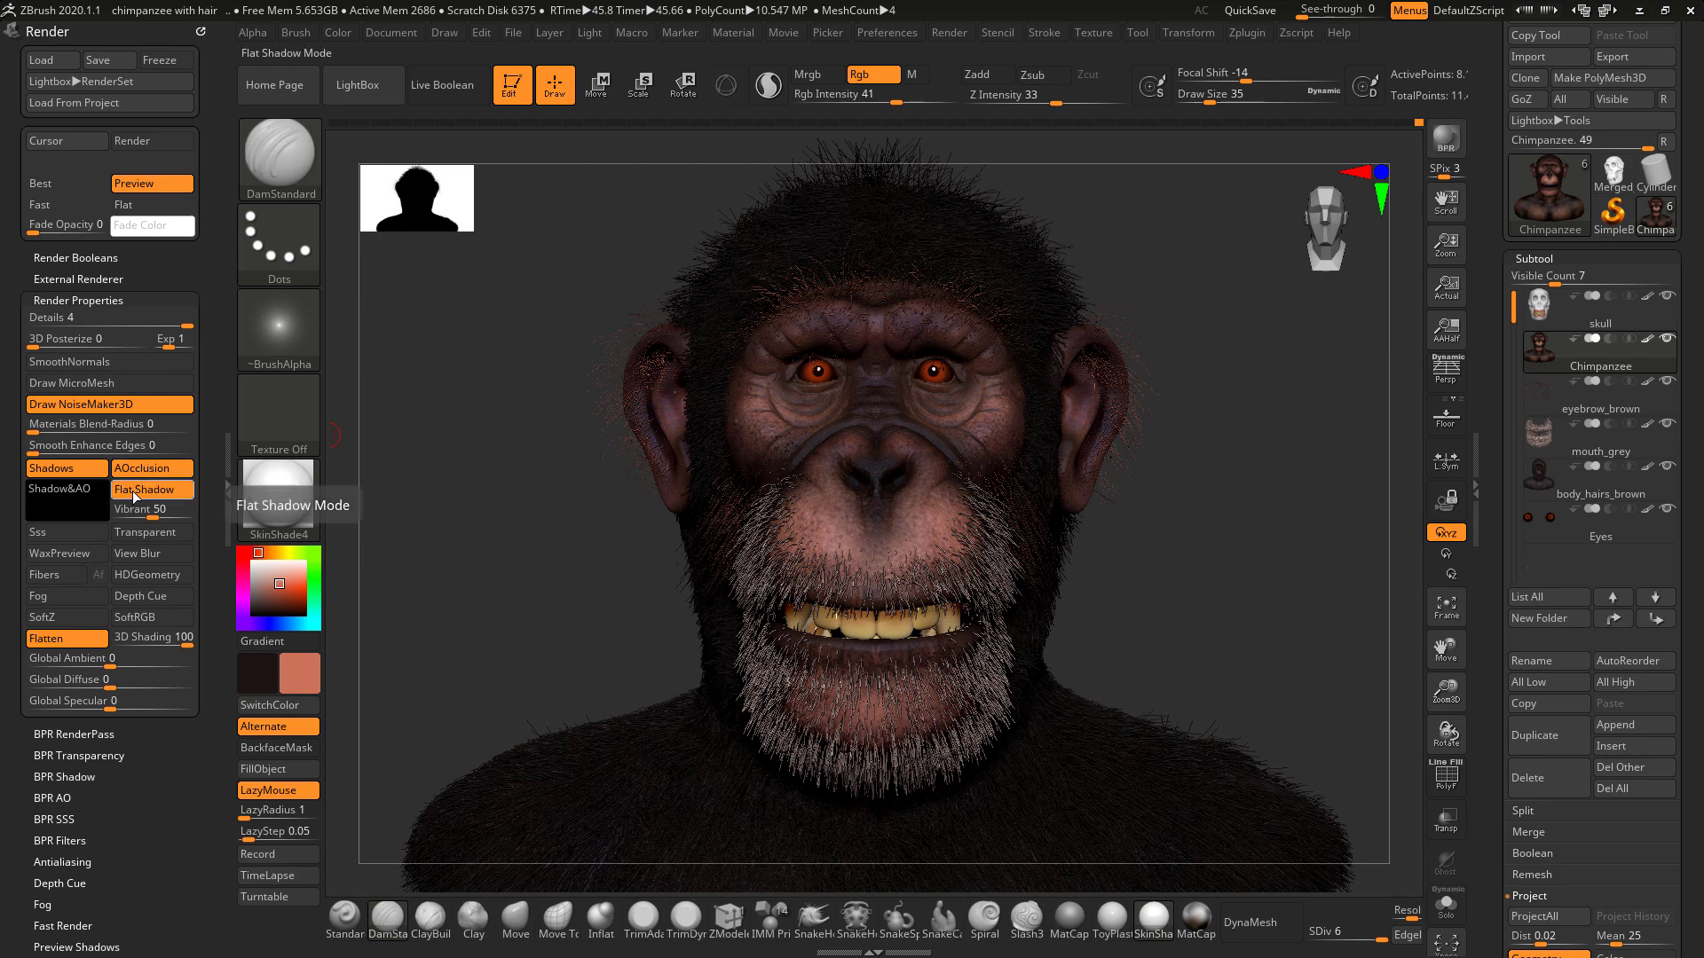
click(45, 536)
click(59, 551)
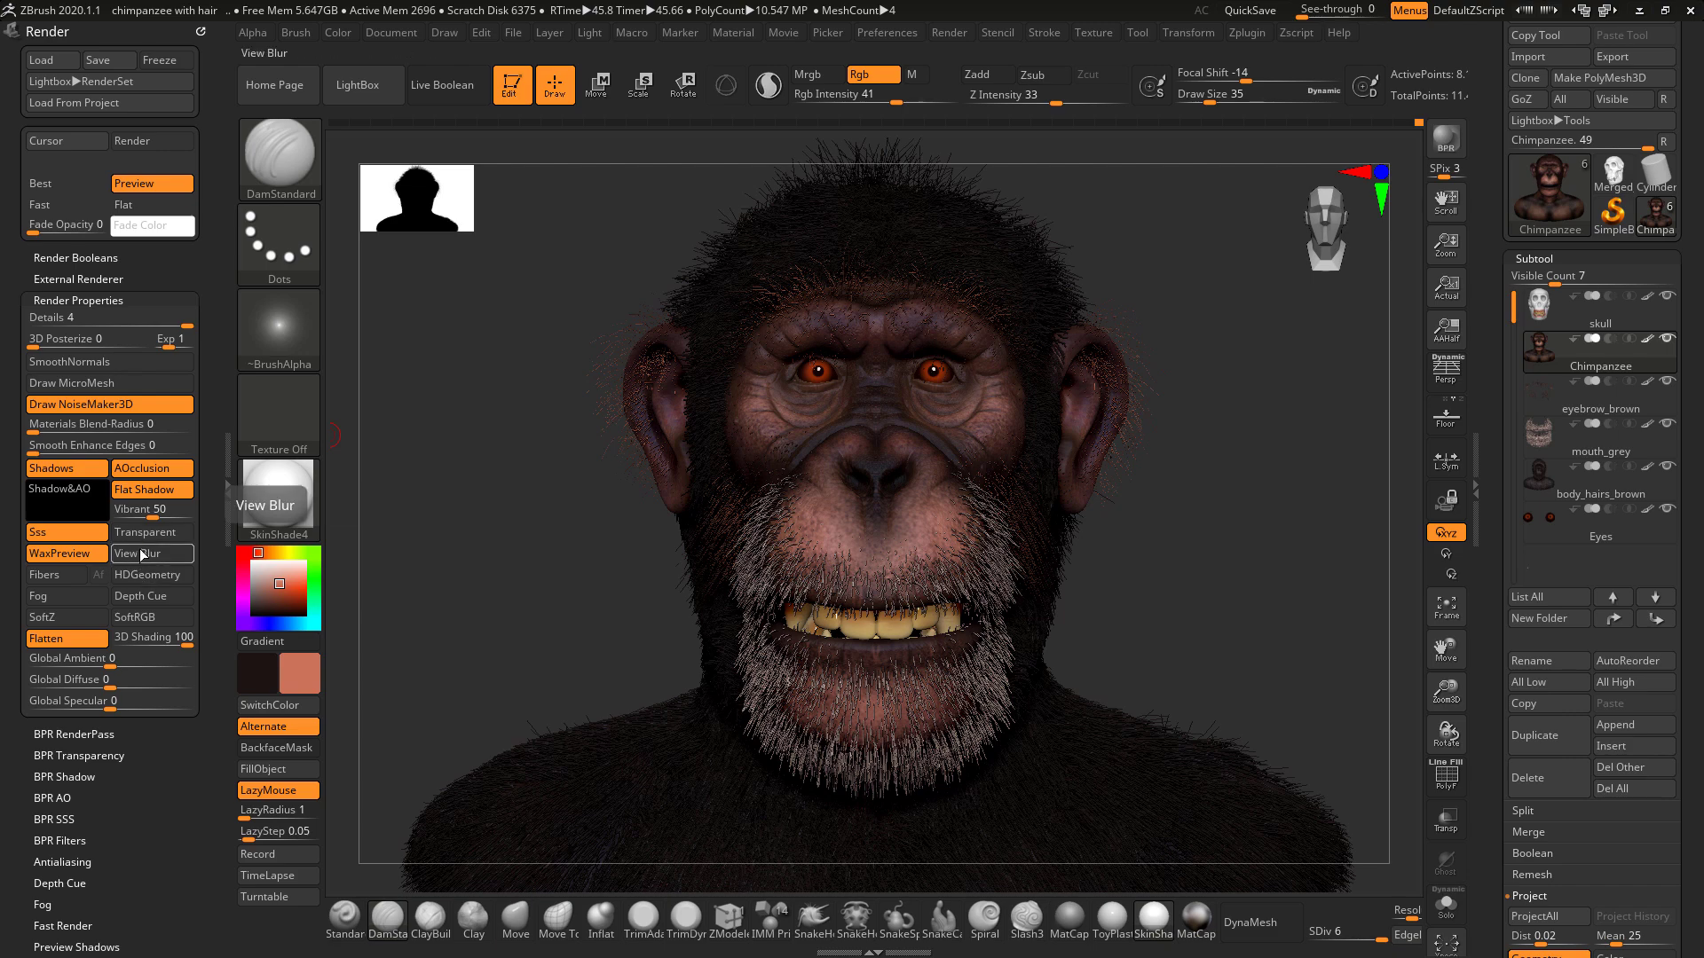
click(48, 580)
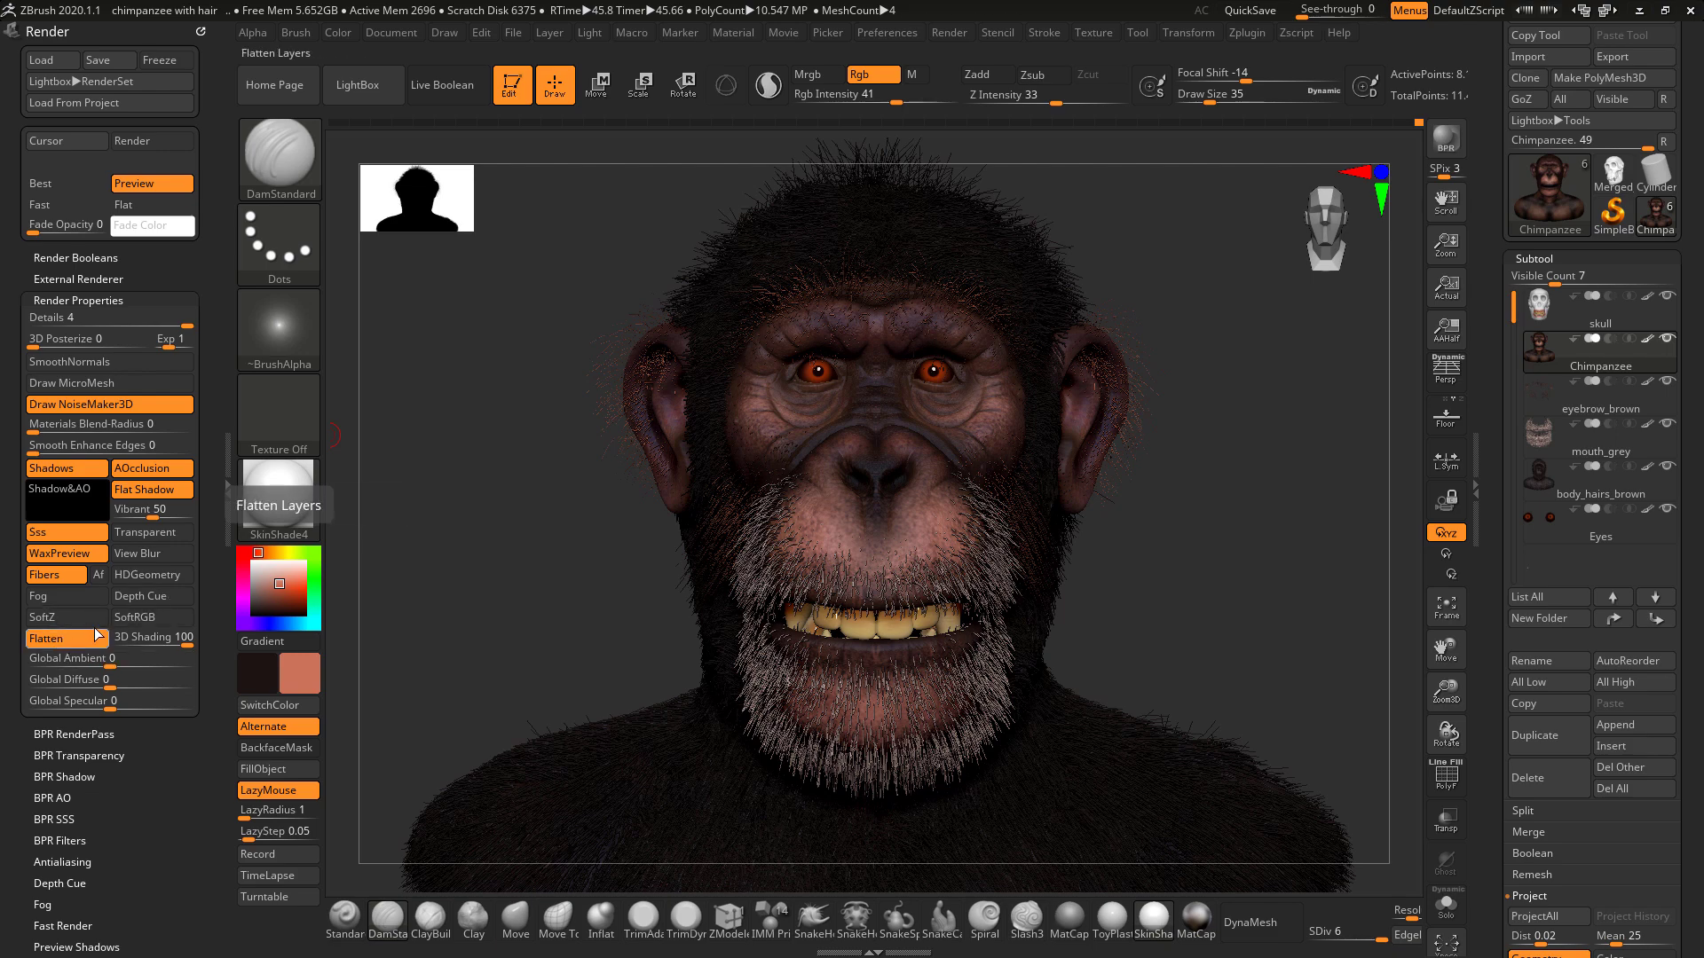
click(142, 555)
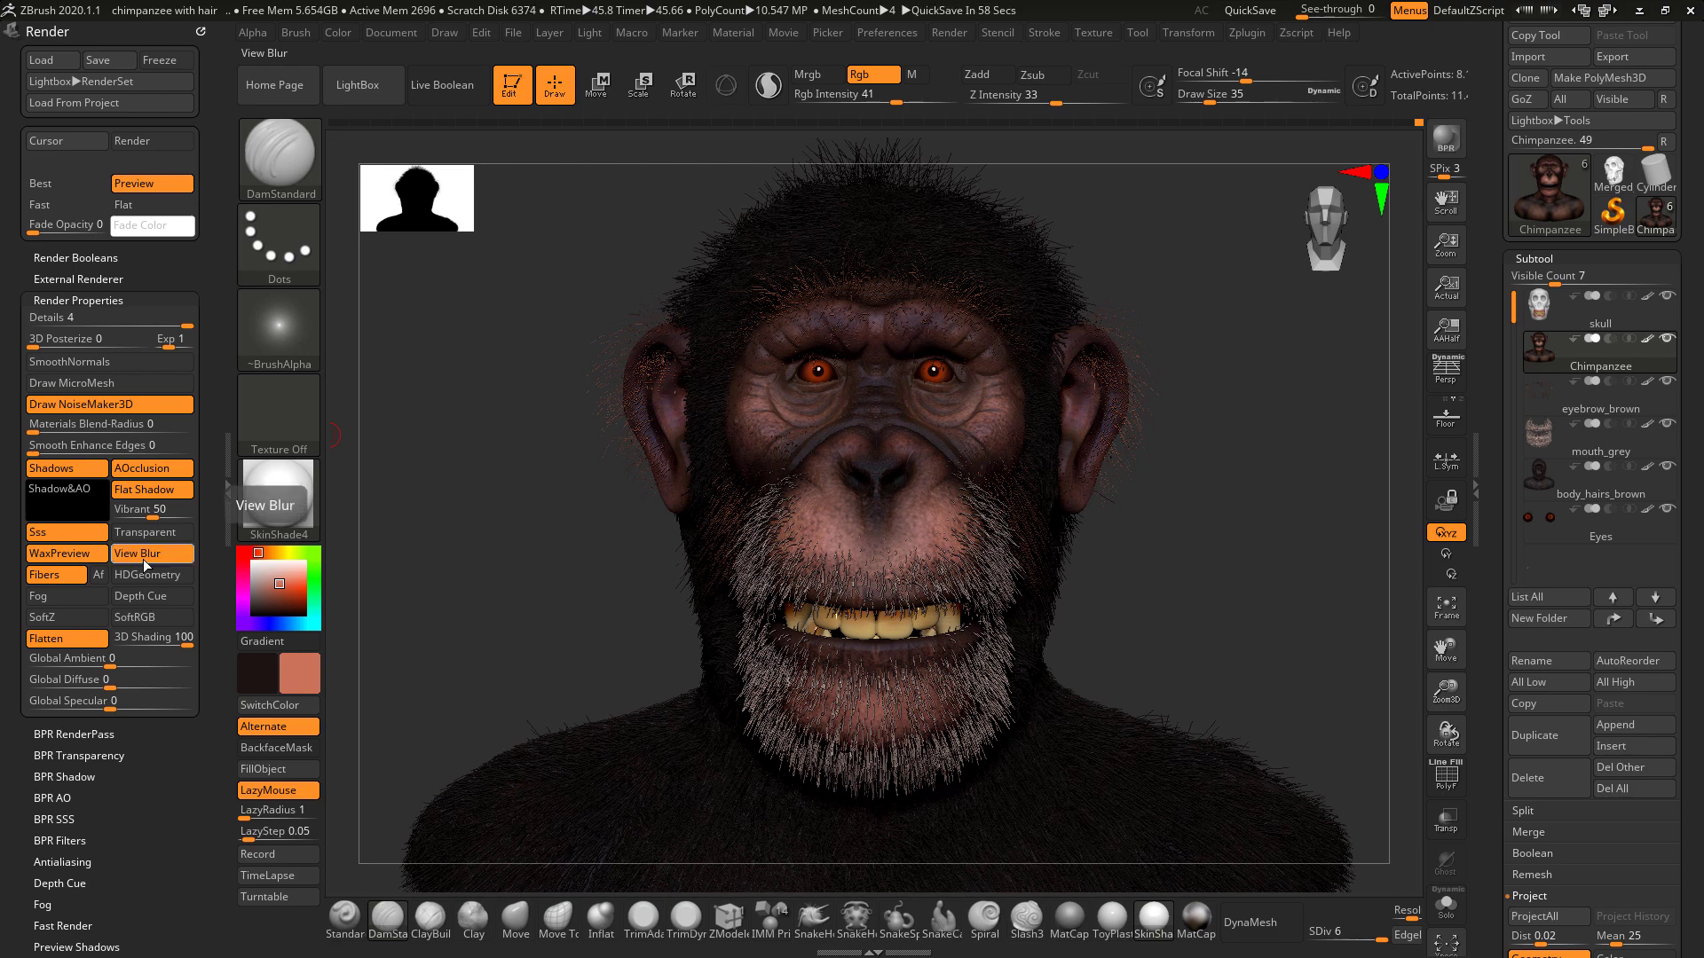
View the BPR RenderPass maps, including the Shadow map, and check the BPR Transparency and BPR Shadow settings.
click(71, 734)
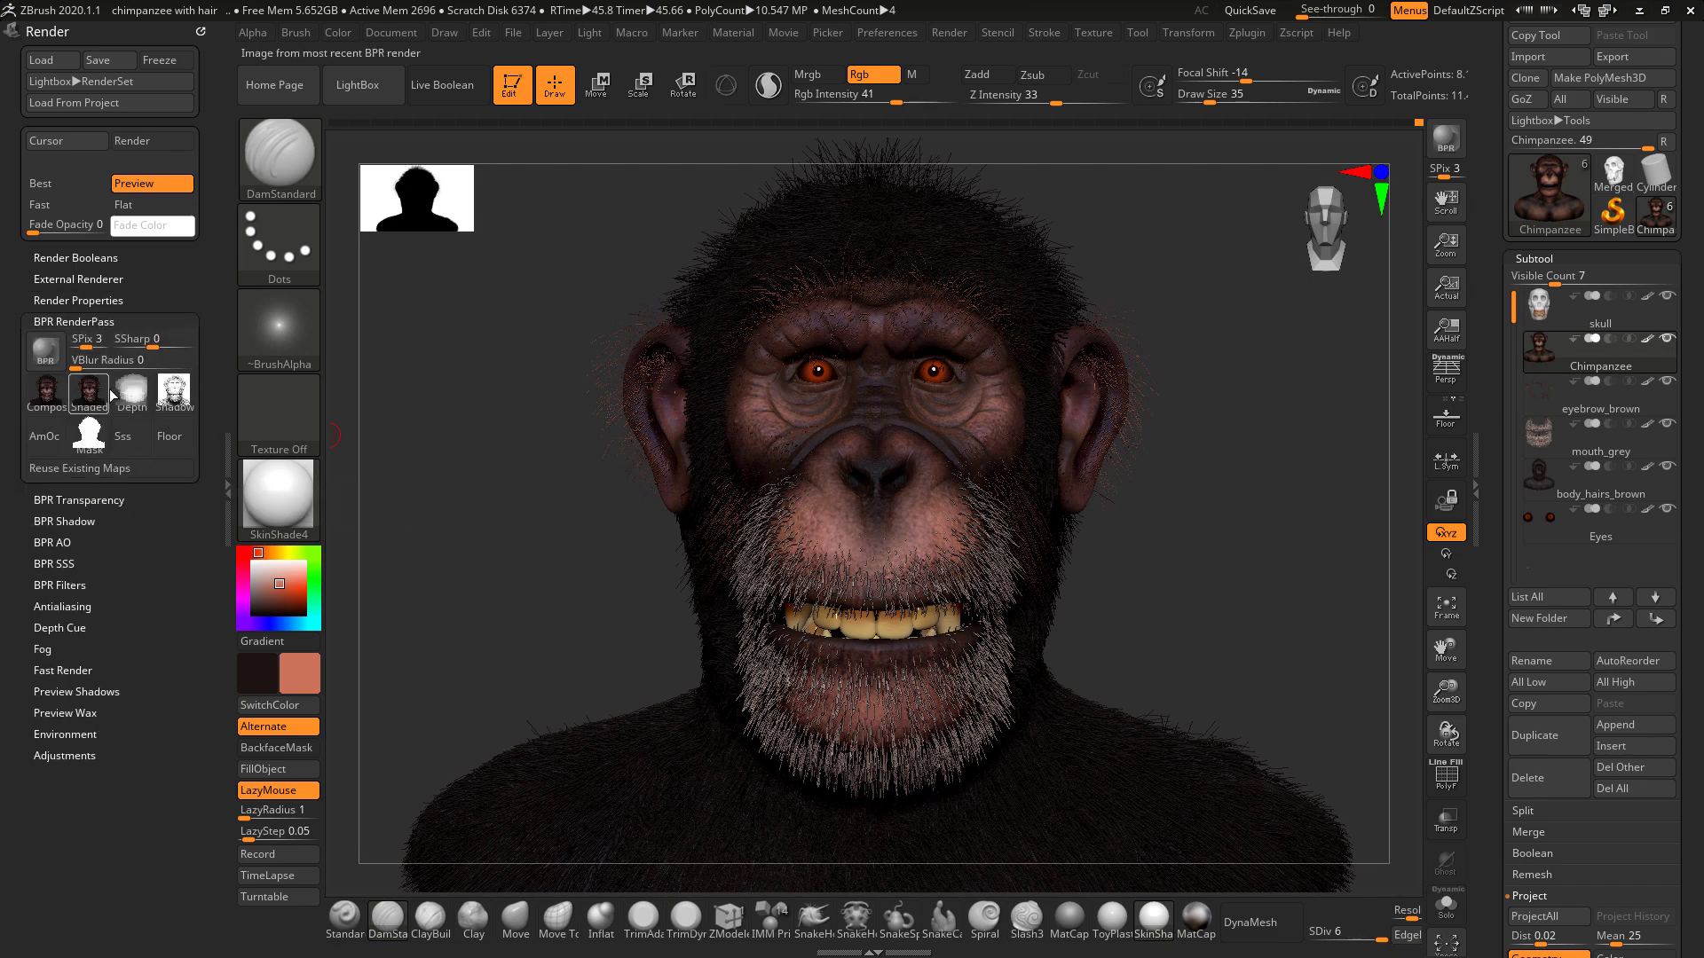
mouse_move(176, 405)
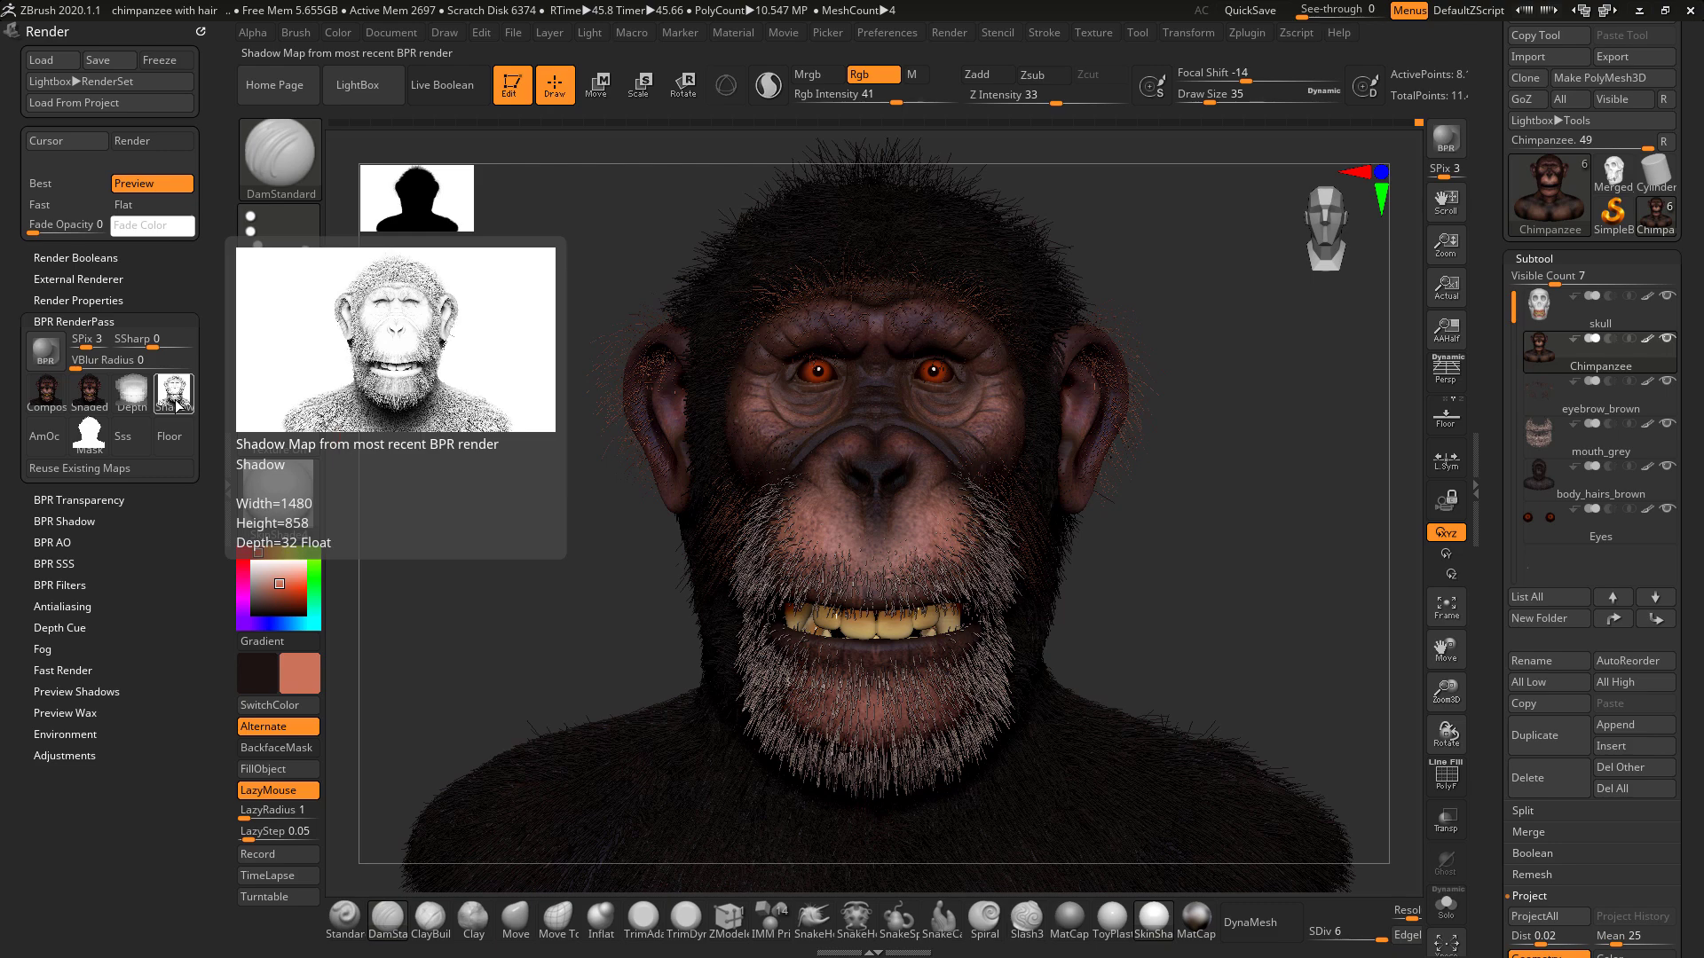
click(64, 521)
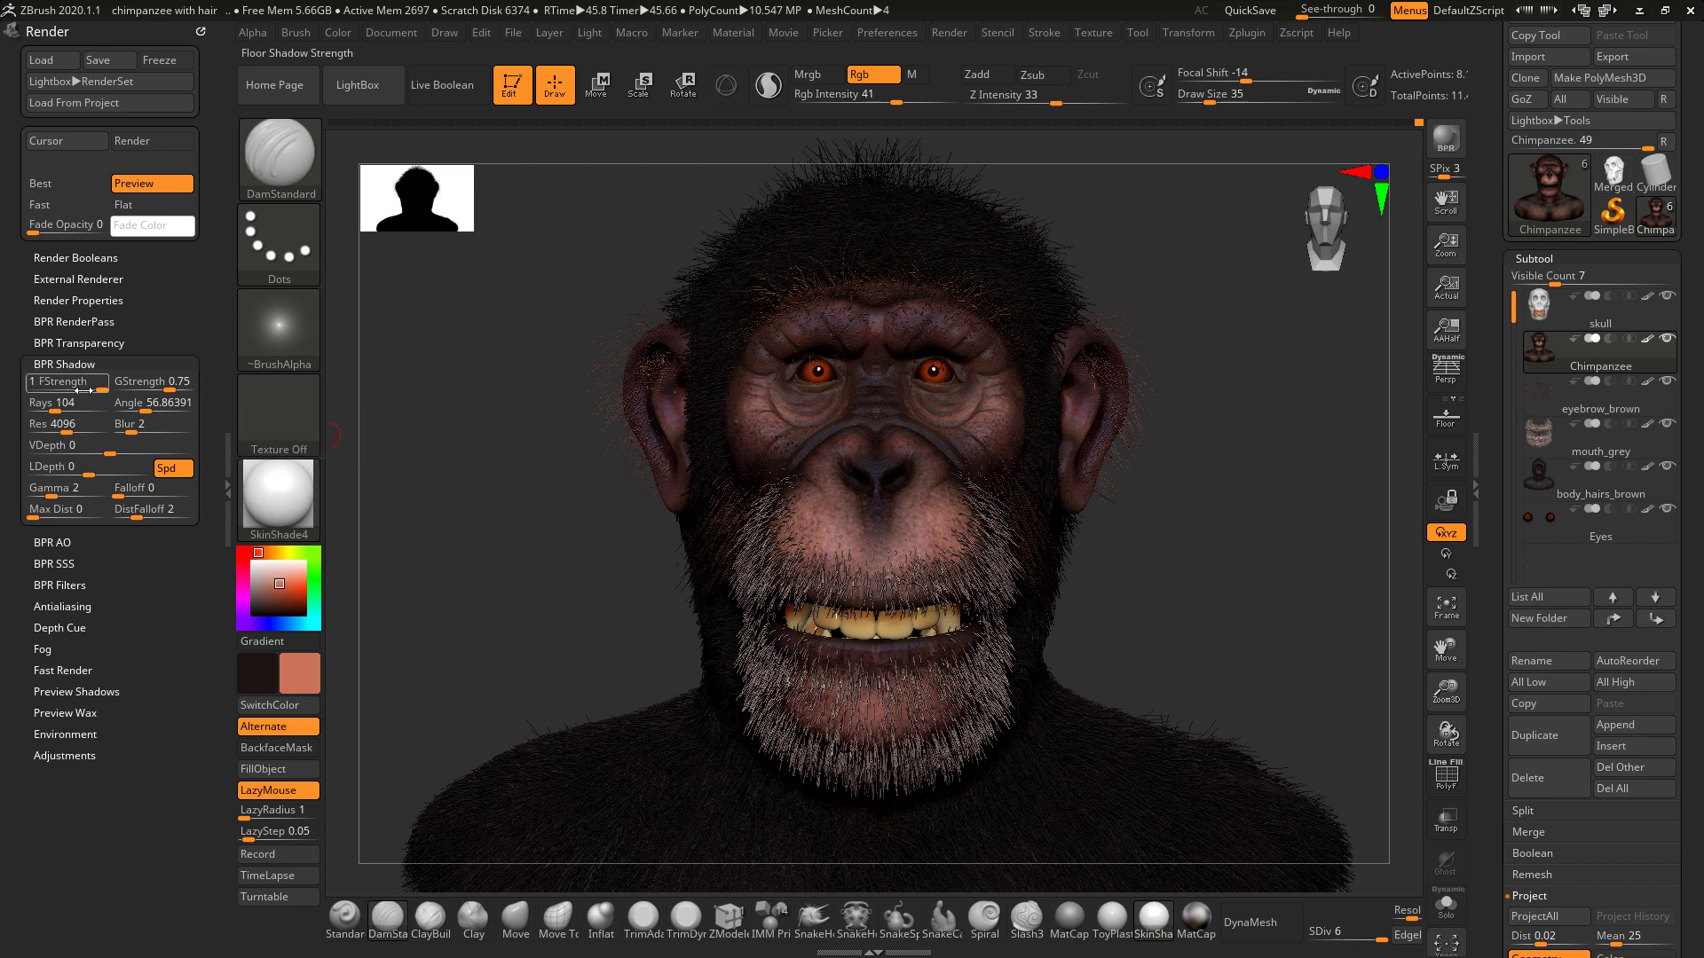
click(88, 344)
click(84, 344)
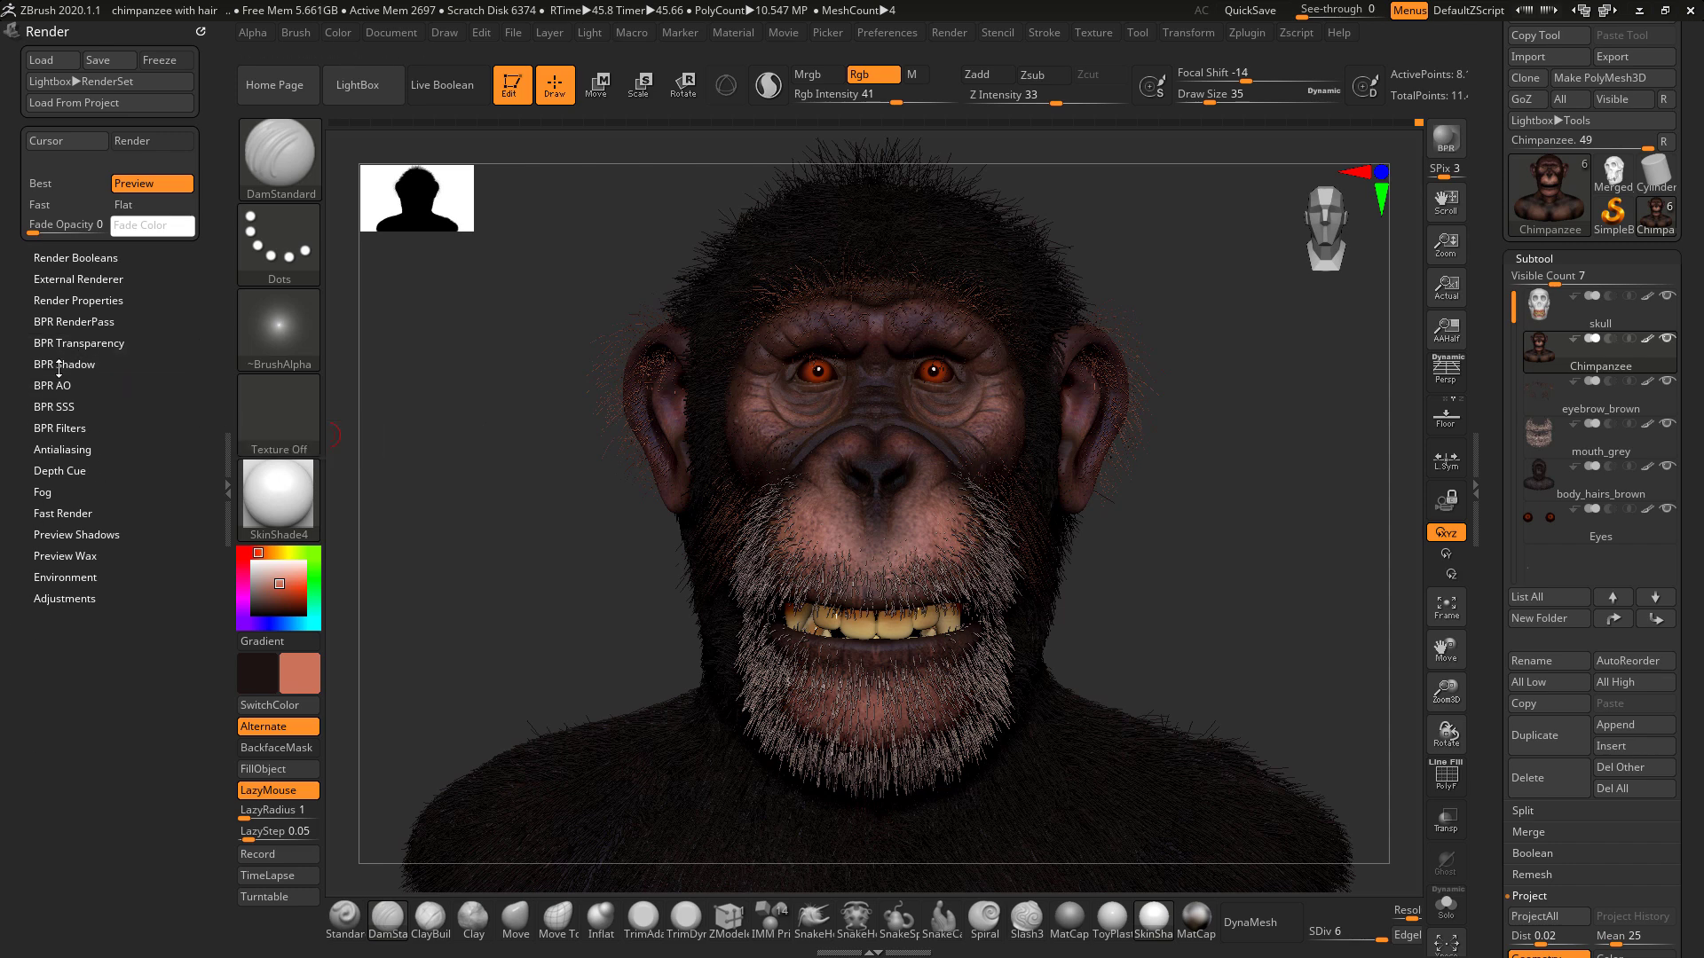
click(63, 364)
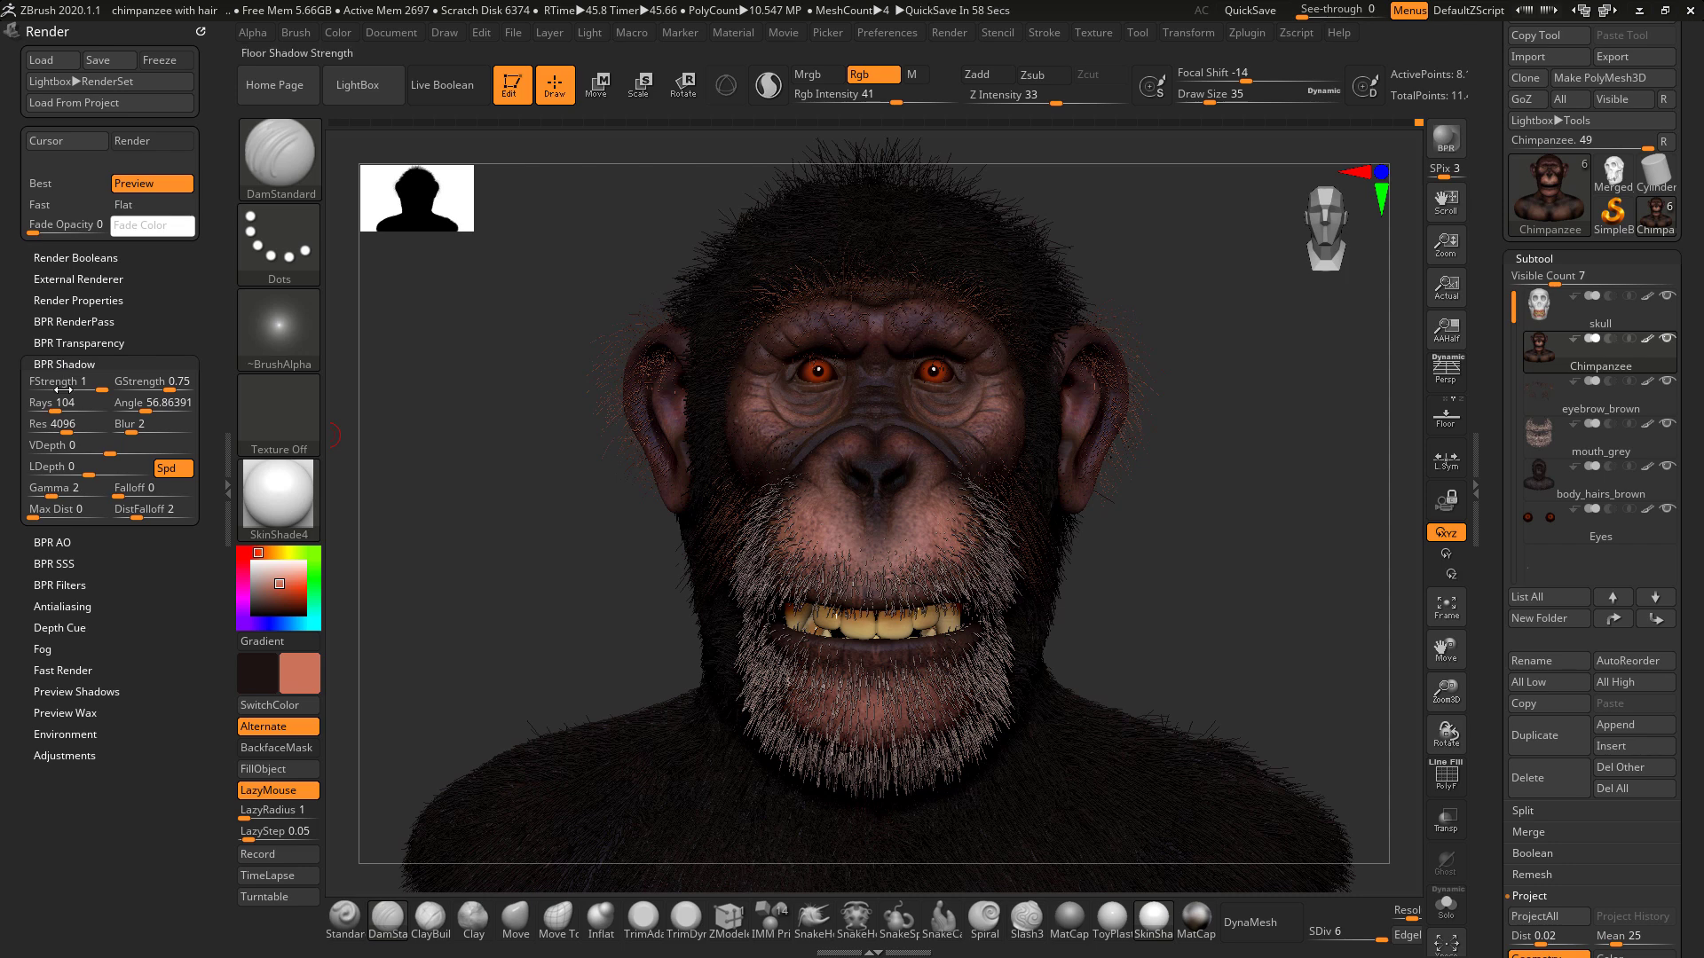
Set the BPR AO ray count to 73.
click(58, 543)
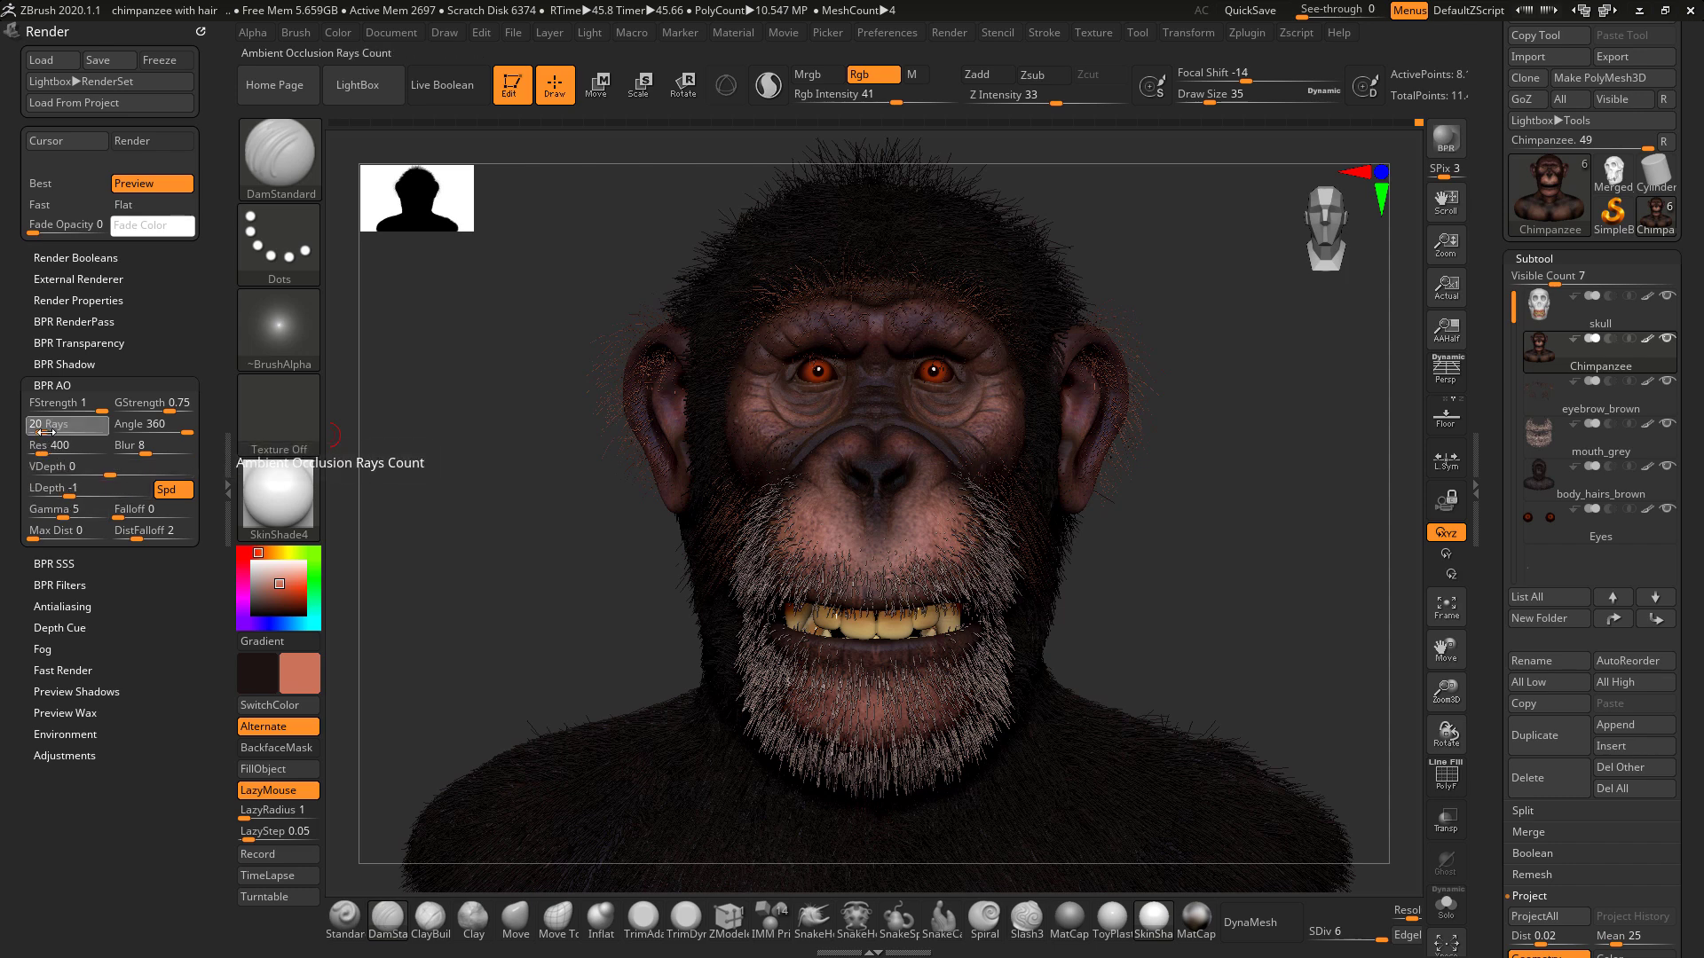
drag(46, 432, 48, 432)
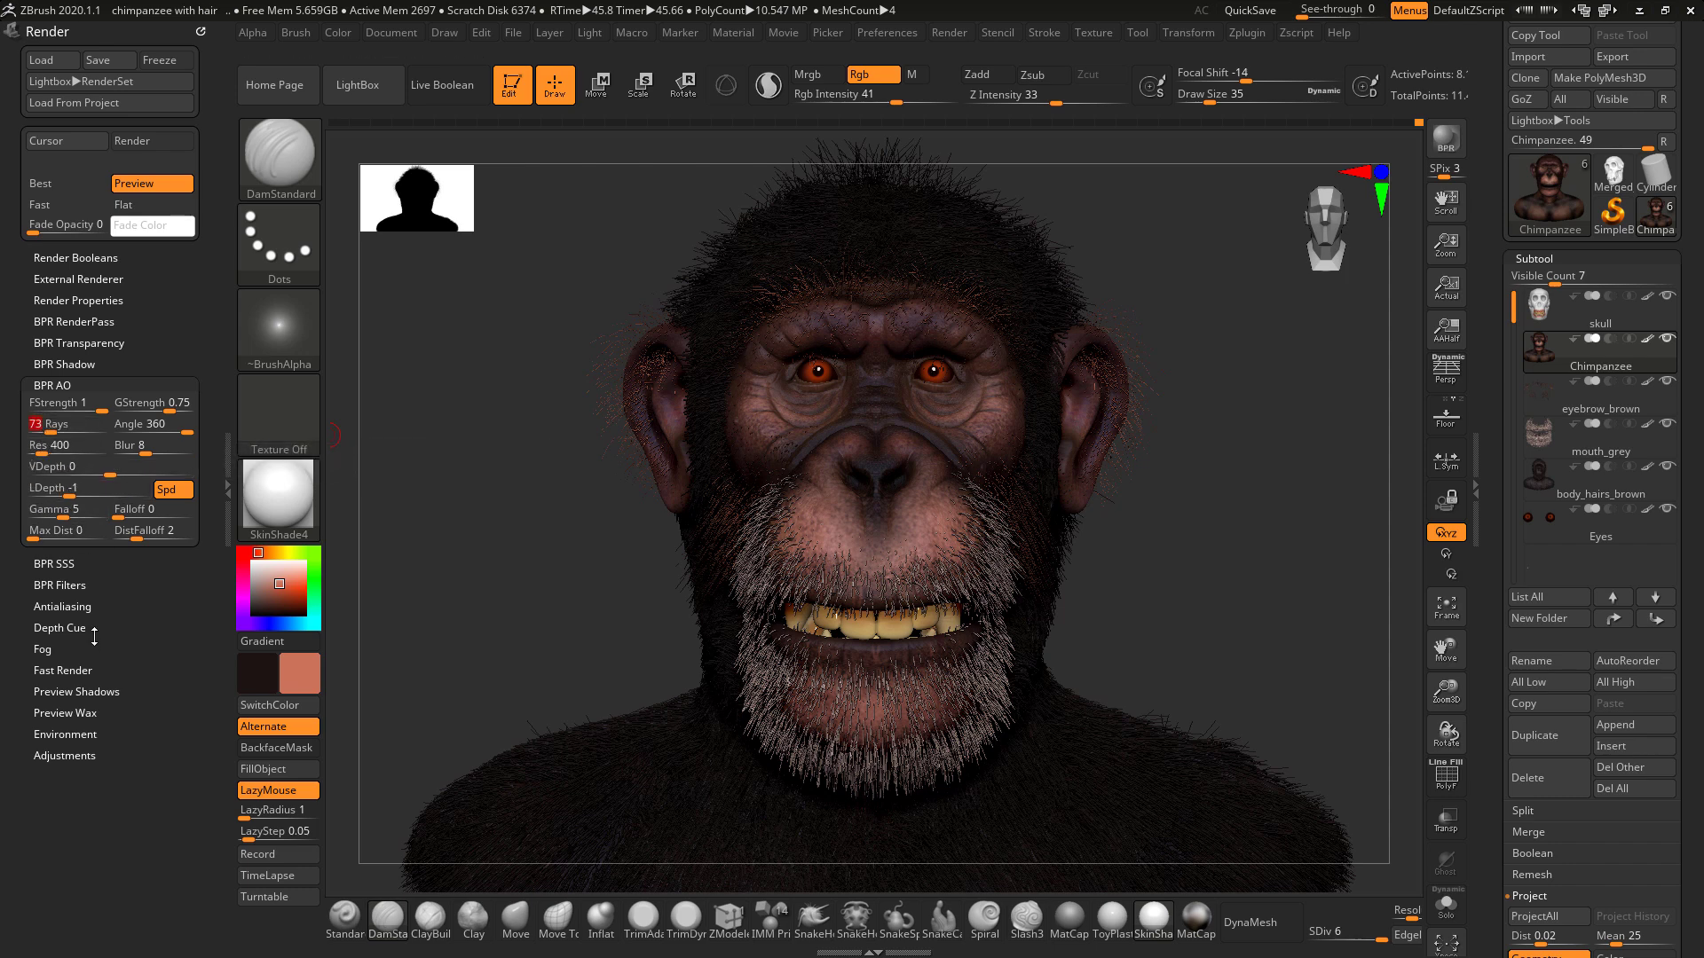
Review the BPR SSS, BPR Filters, Antialiasing, Preview Wax, Environment and Adjustments settings in the Render palette.
click(59, 564)
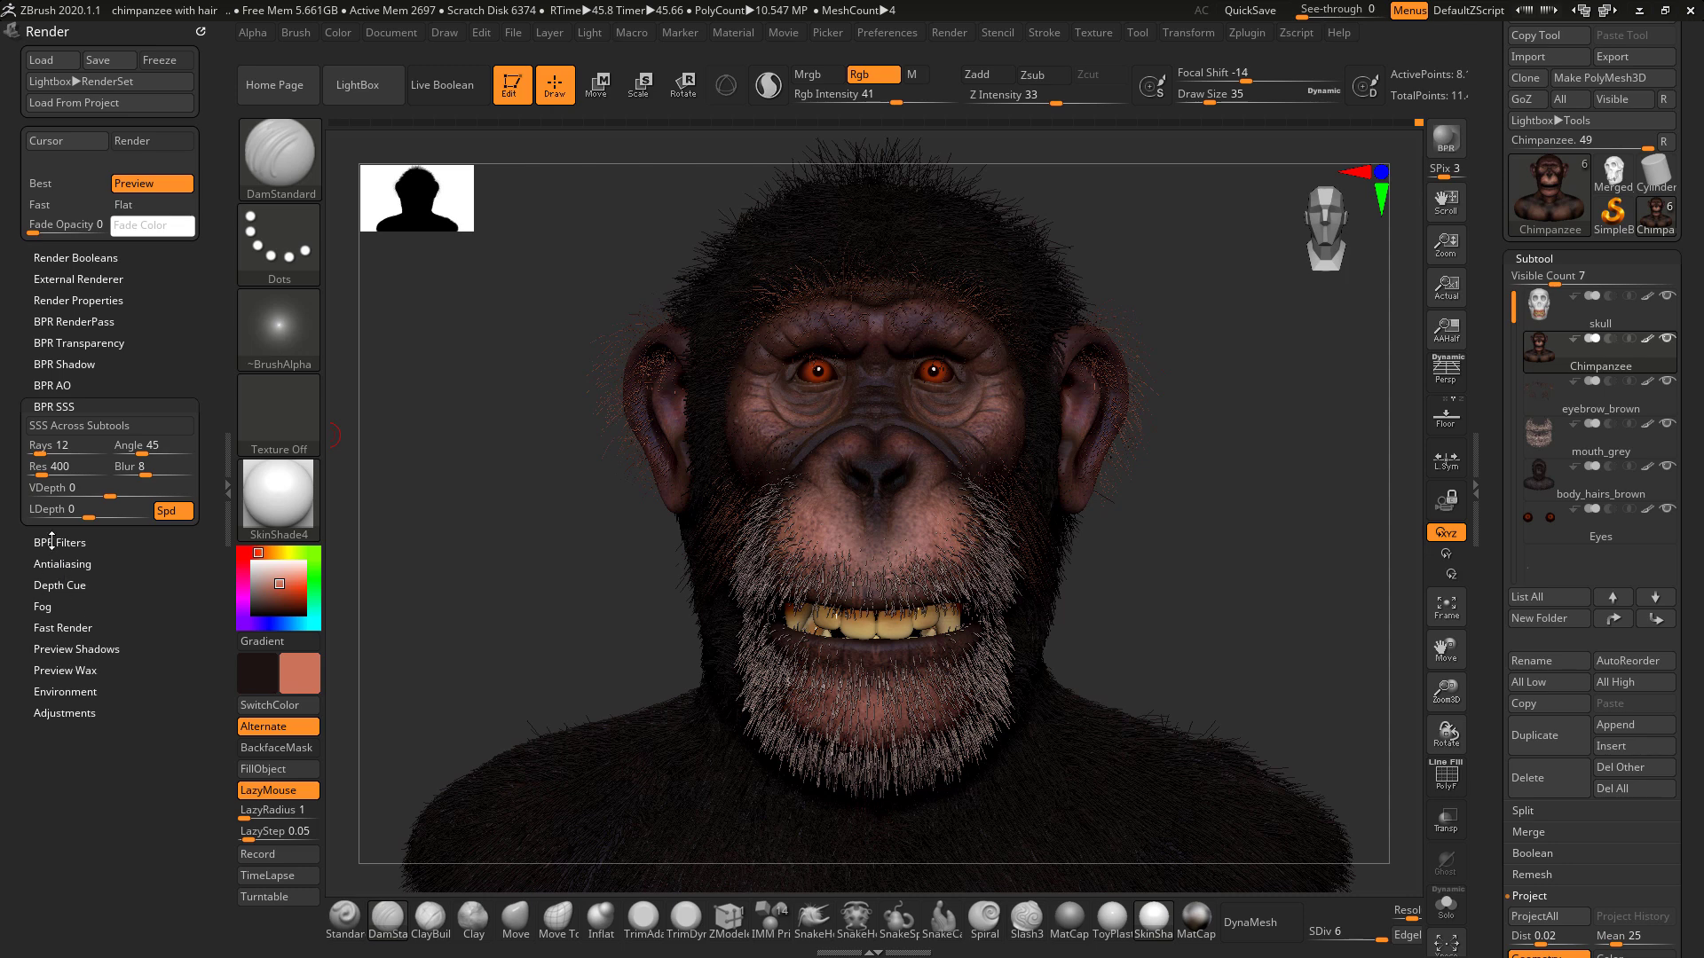
click(58, 542)
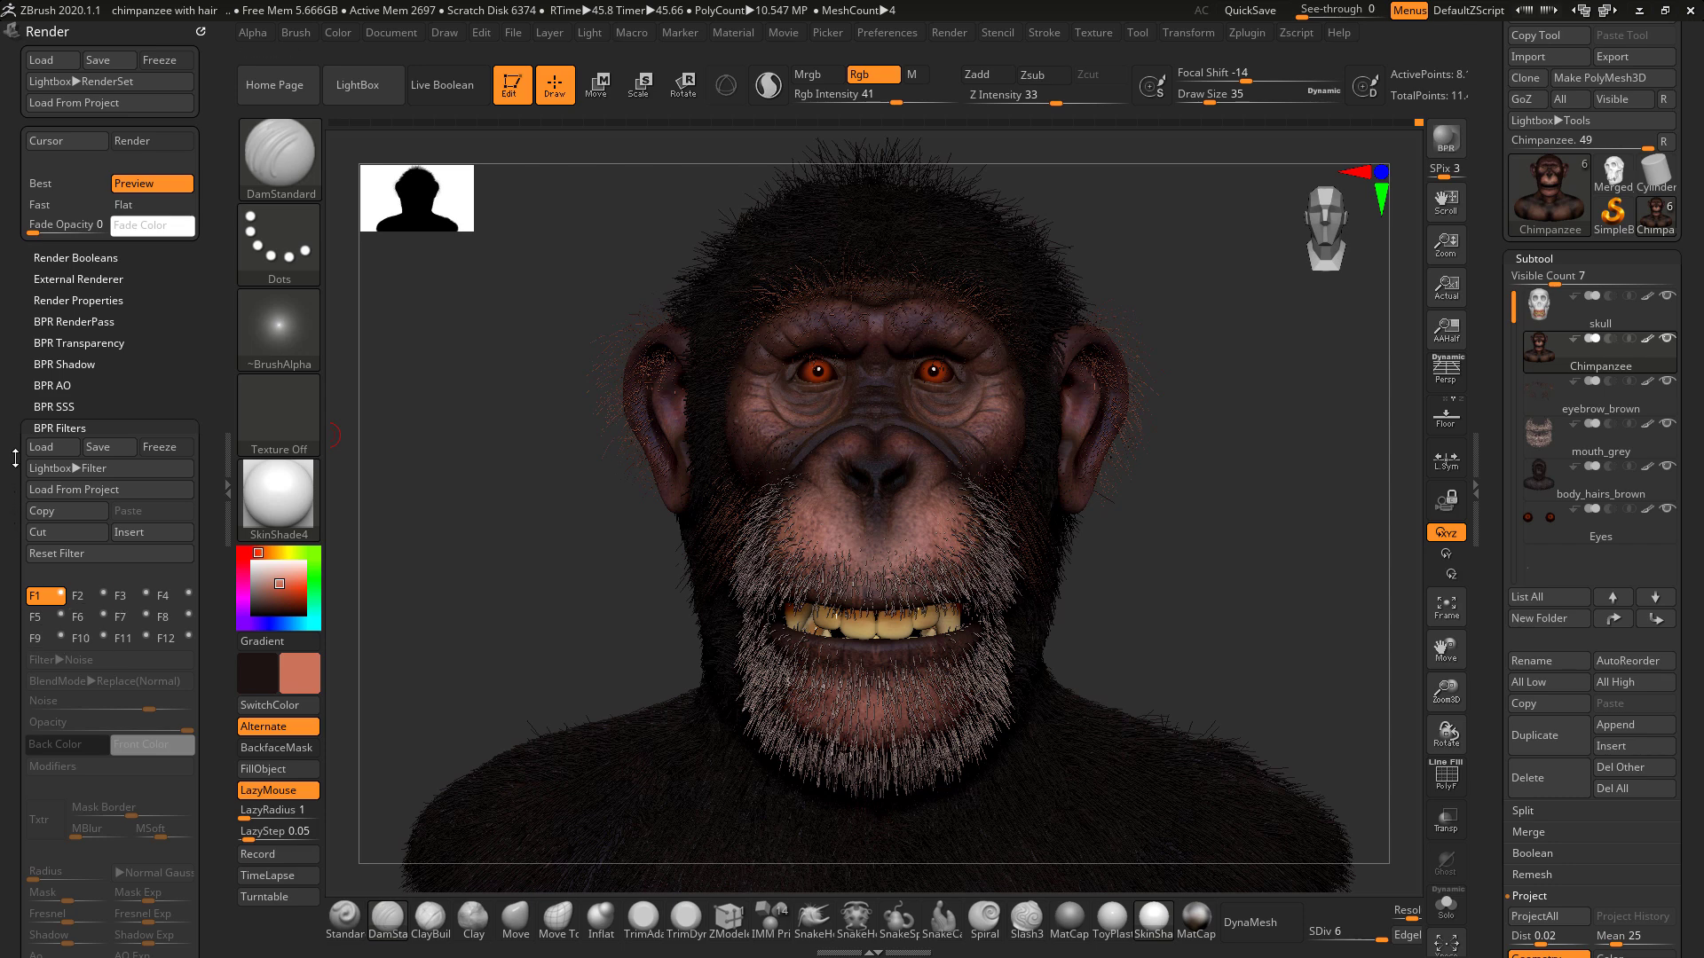
scroll(9, 486, down, 7)
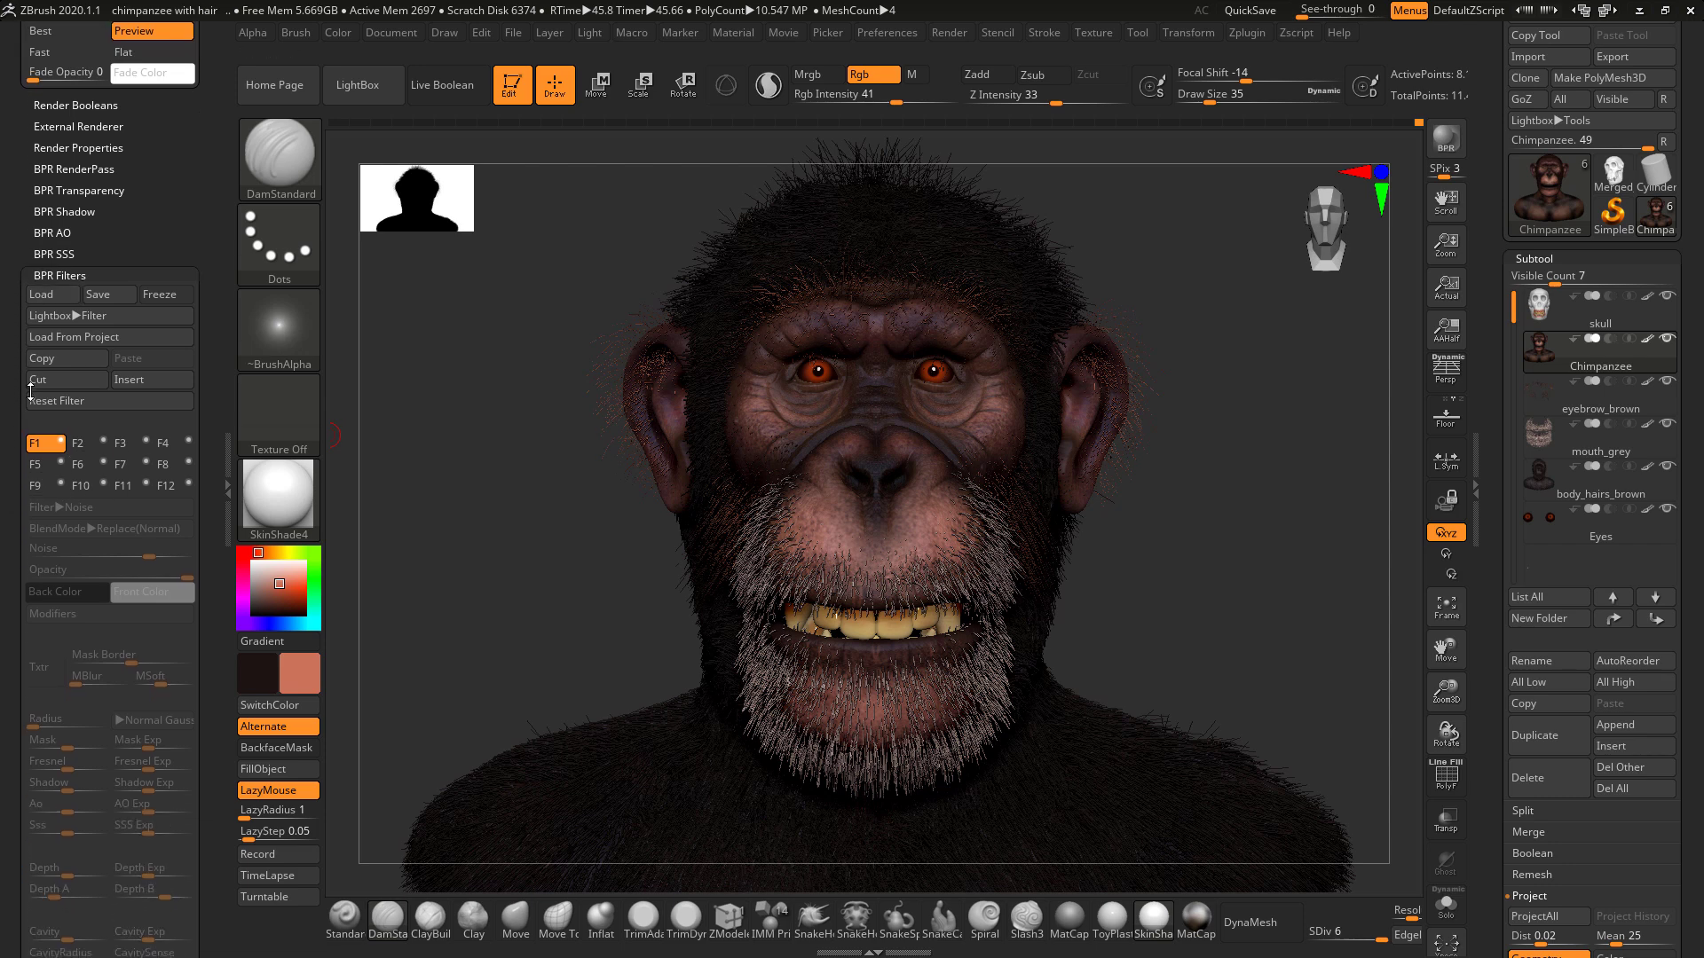
scroll(46, 300, down, 5)
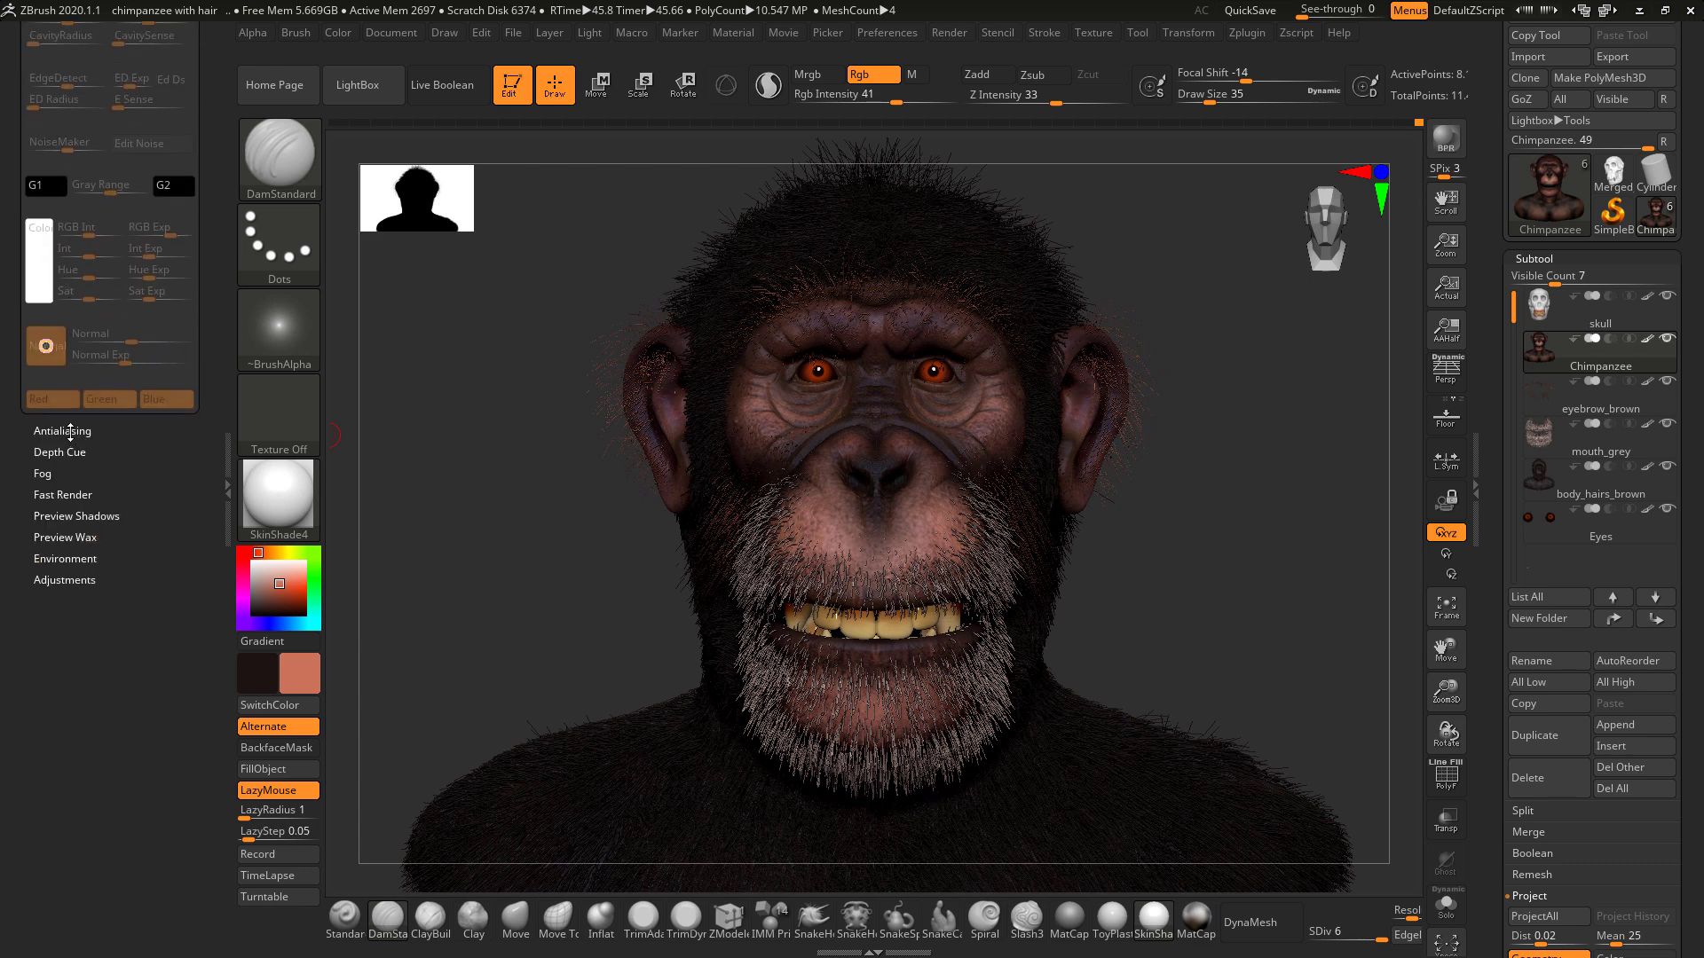
click(58, 451)
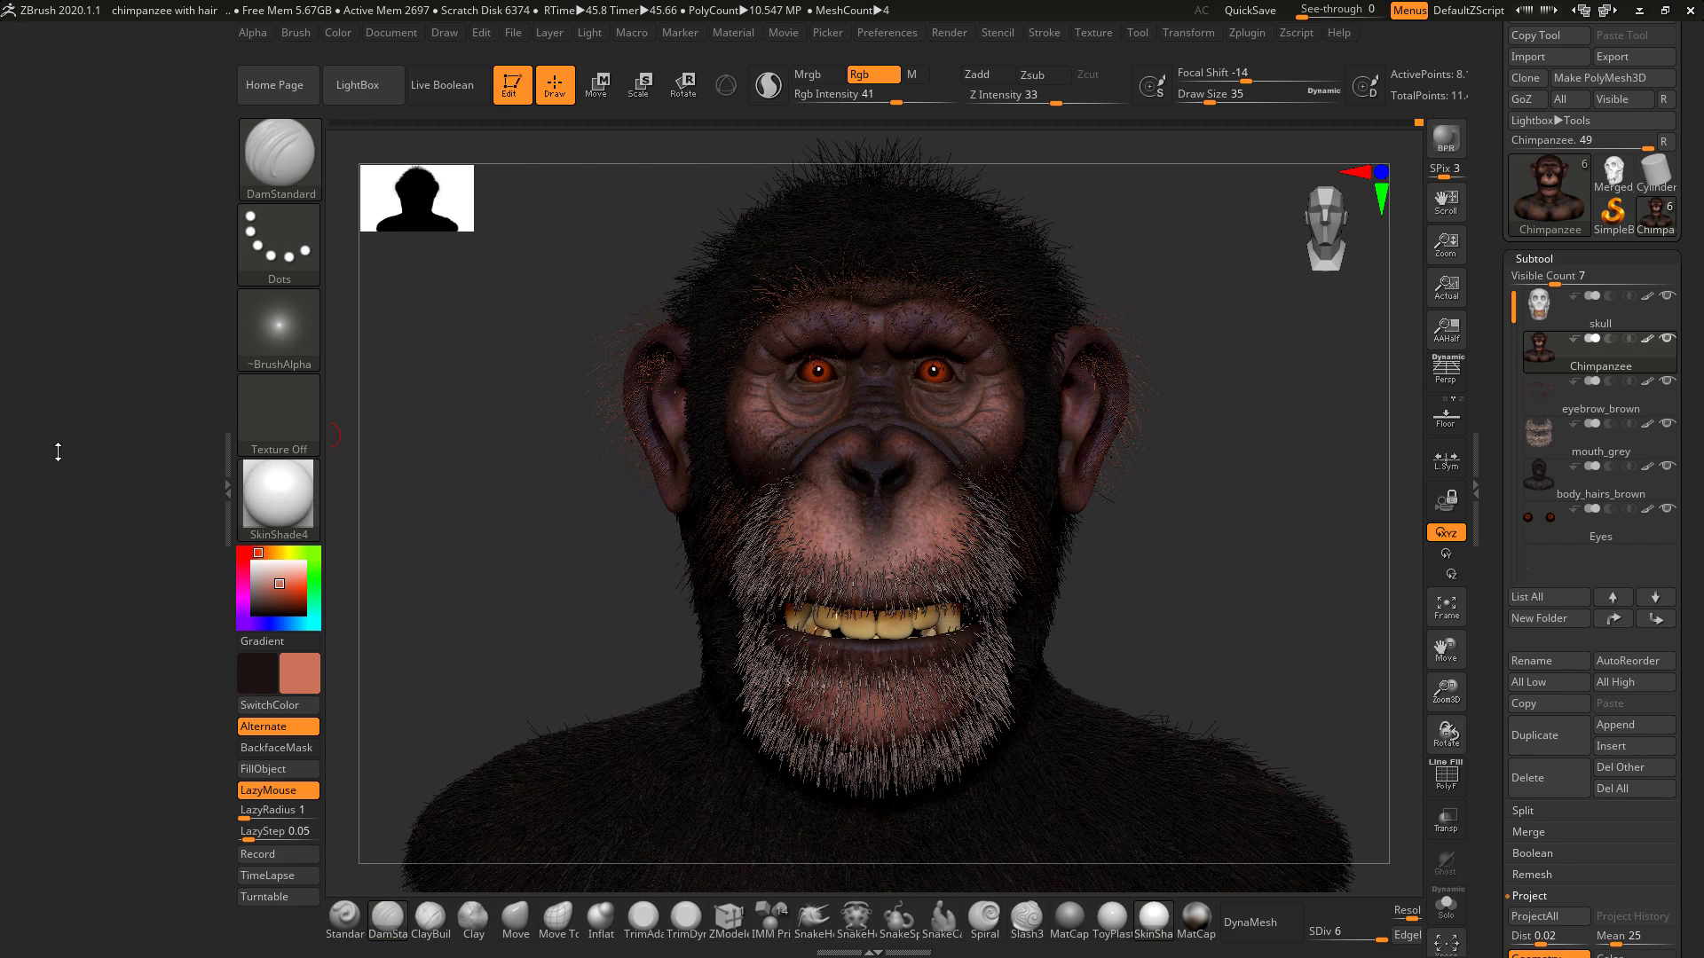
scroll(79, 504, up, 5)
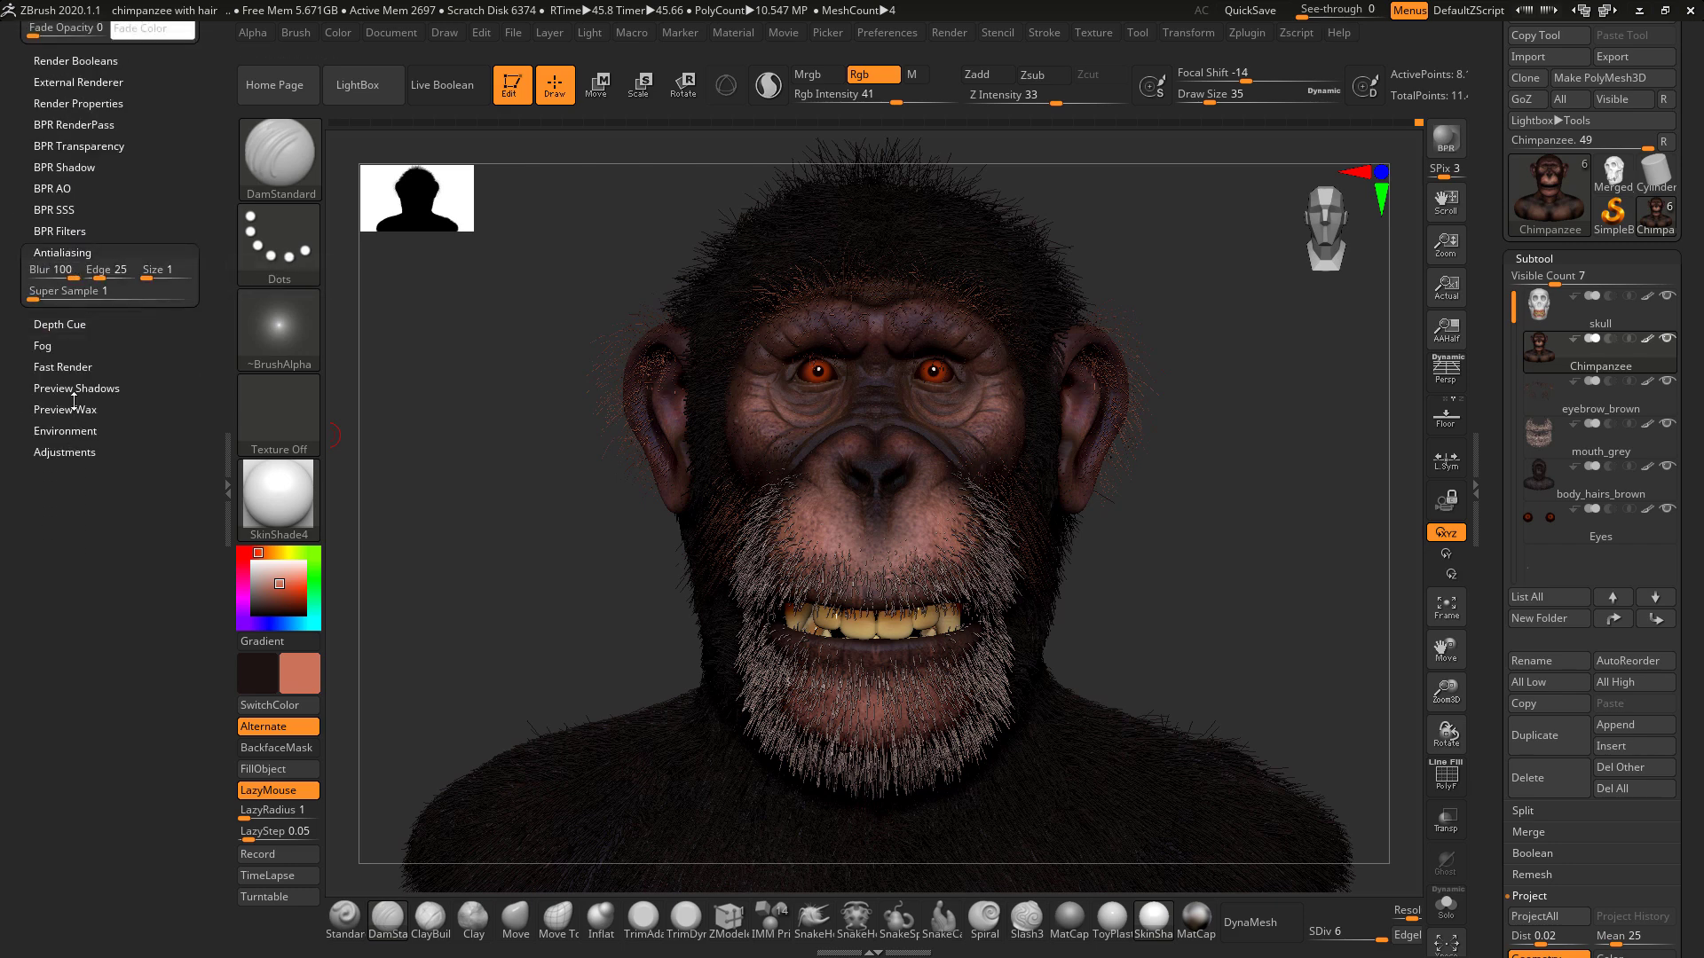
click(72, 409)
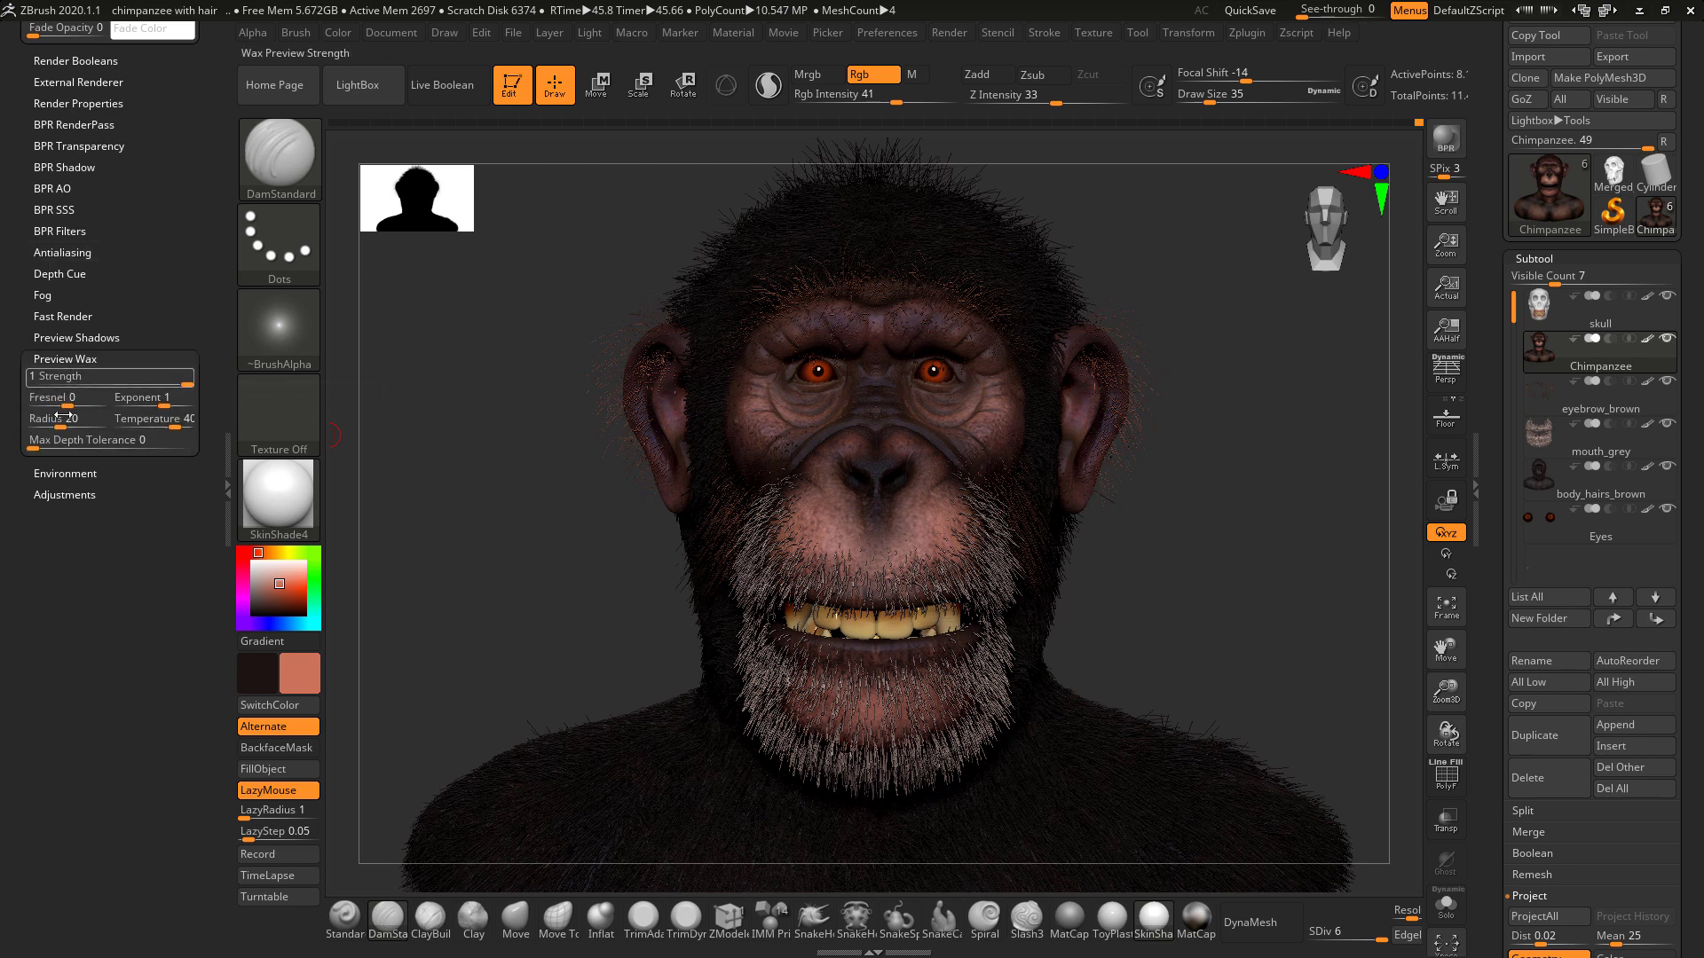
click(80, 476)
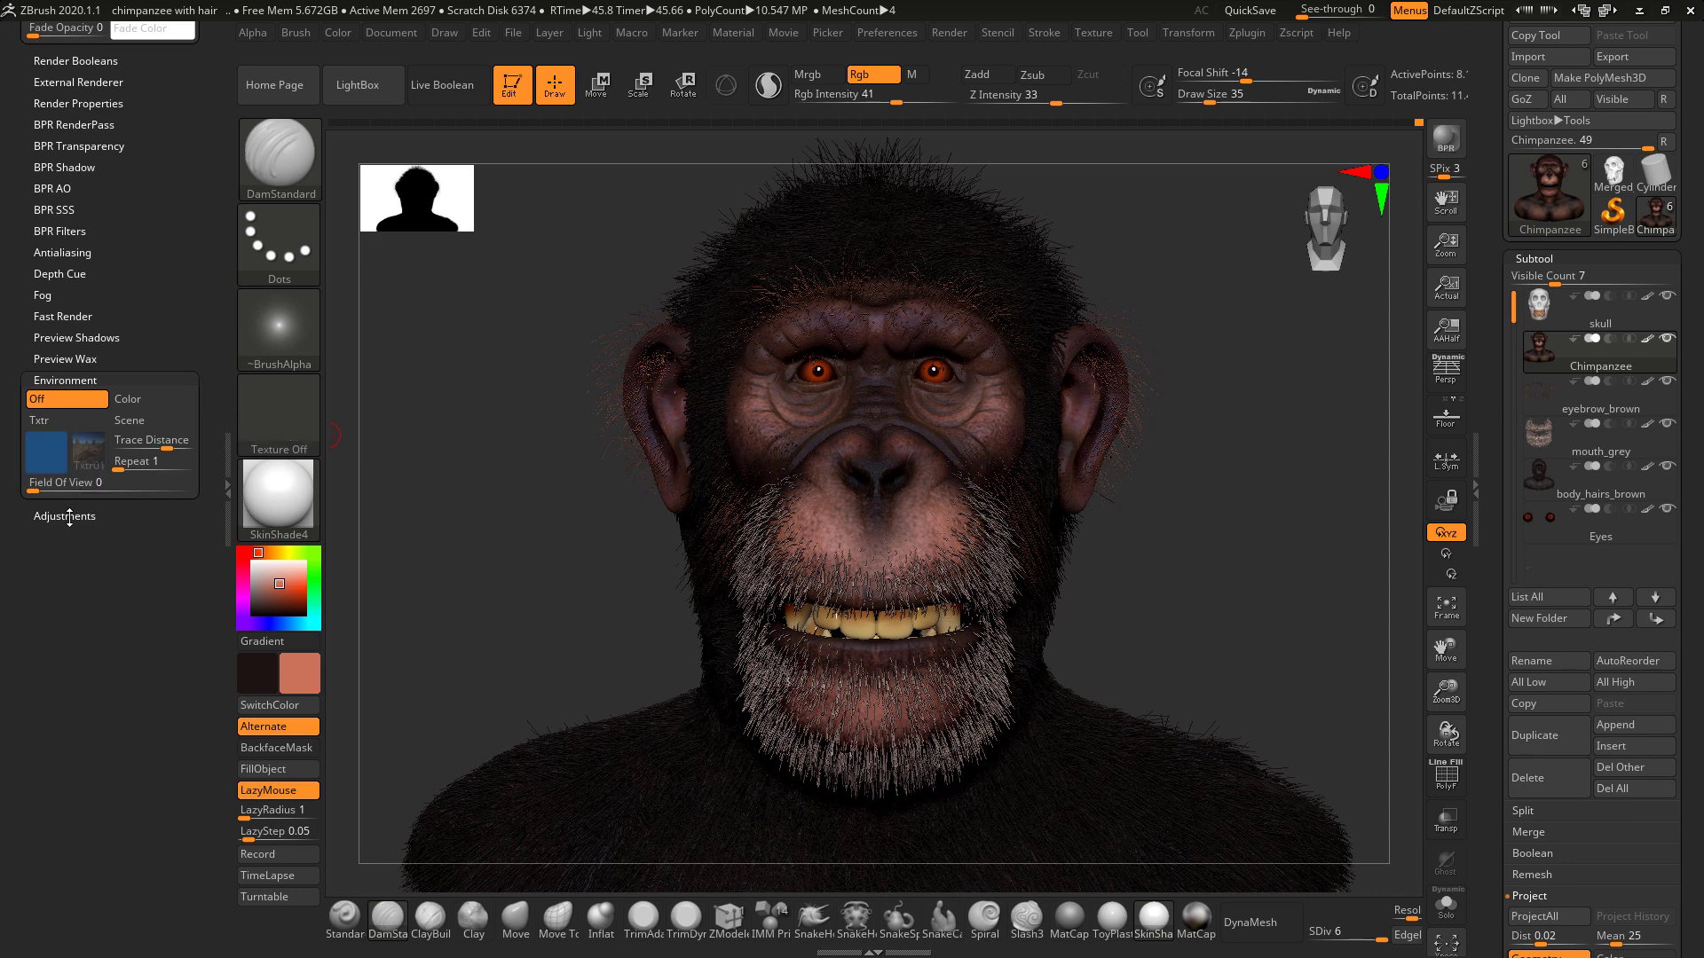
click(69, 516)
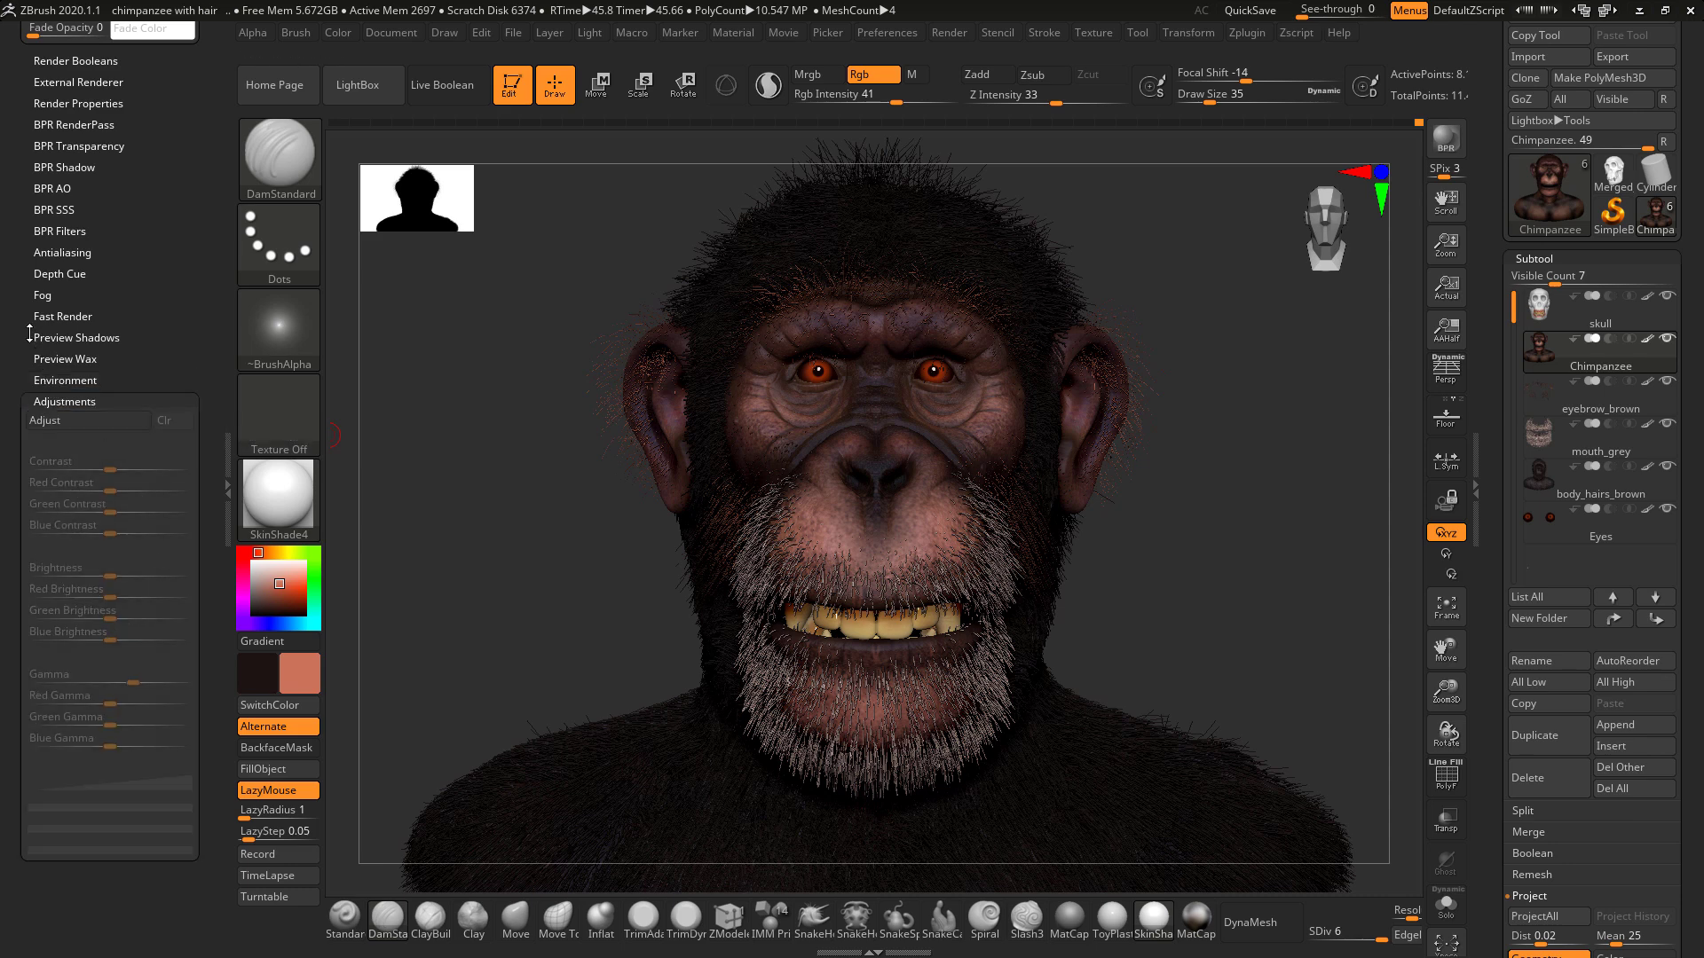
drag(29, 334, 29, 490)
Recheck the Render Booleans, Render Properties and BPR RenderPass sections.
click(86, 257)
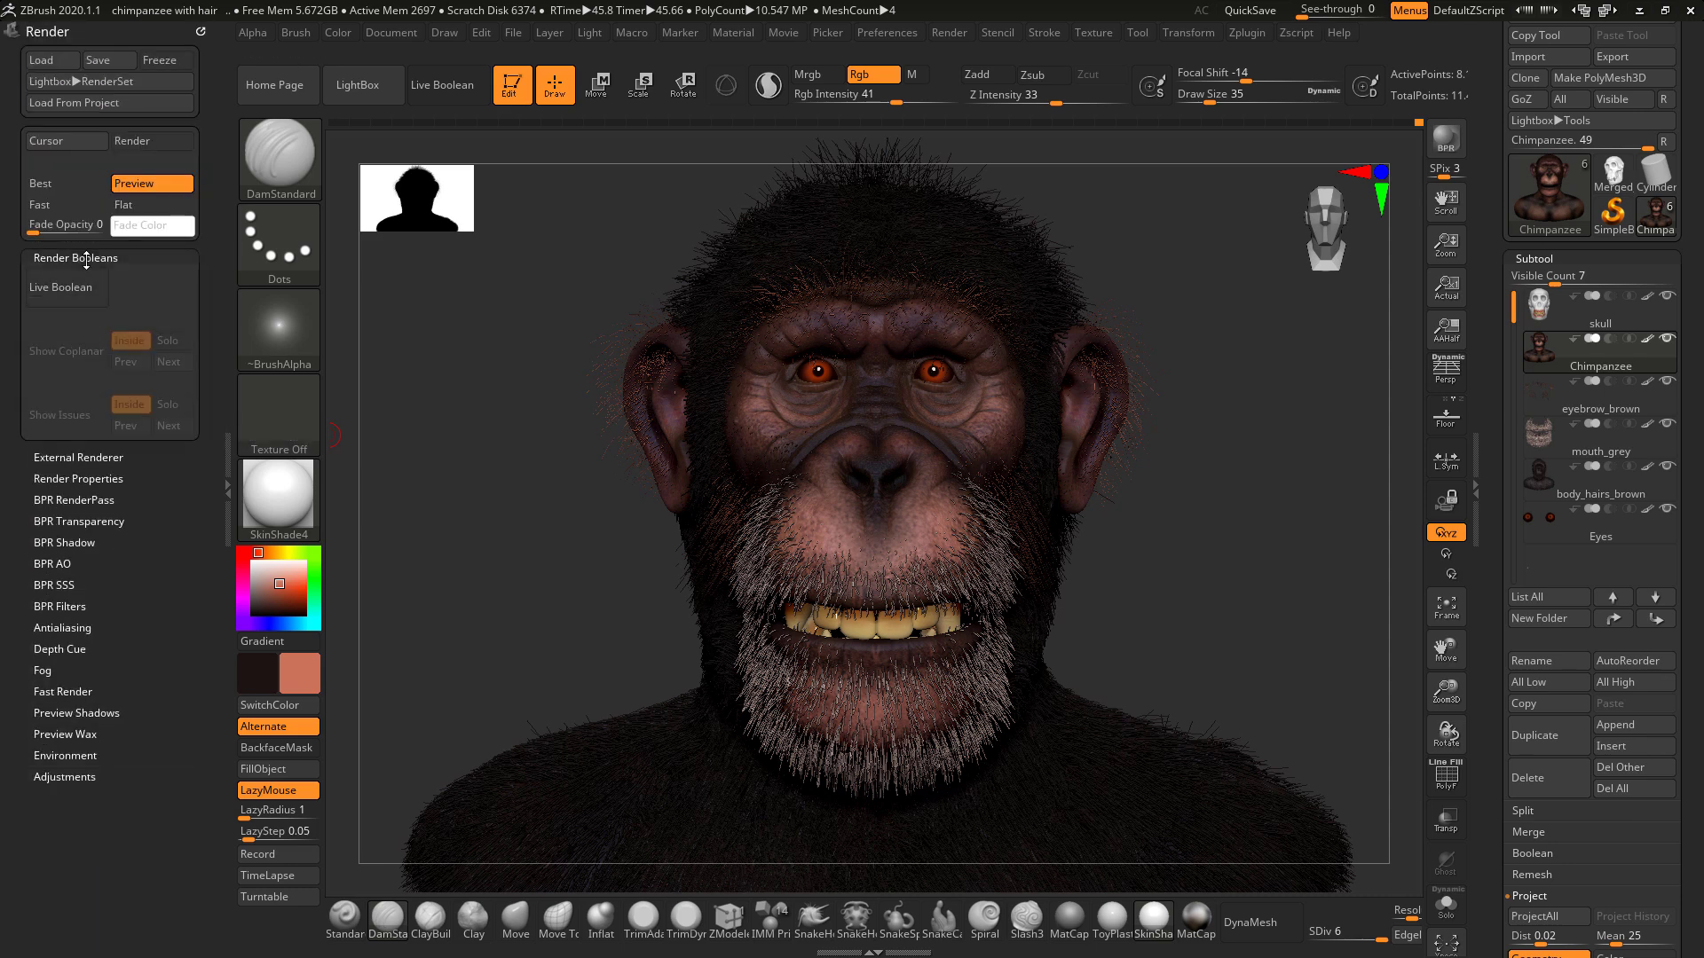
click(83, 451)
click(84, 417)
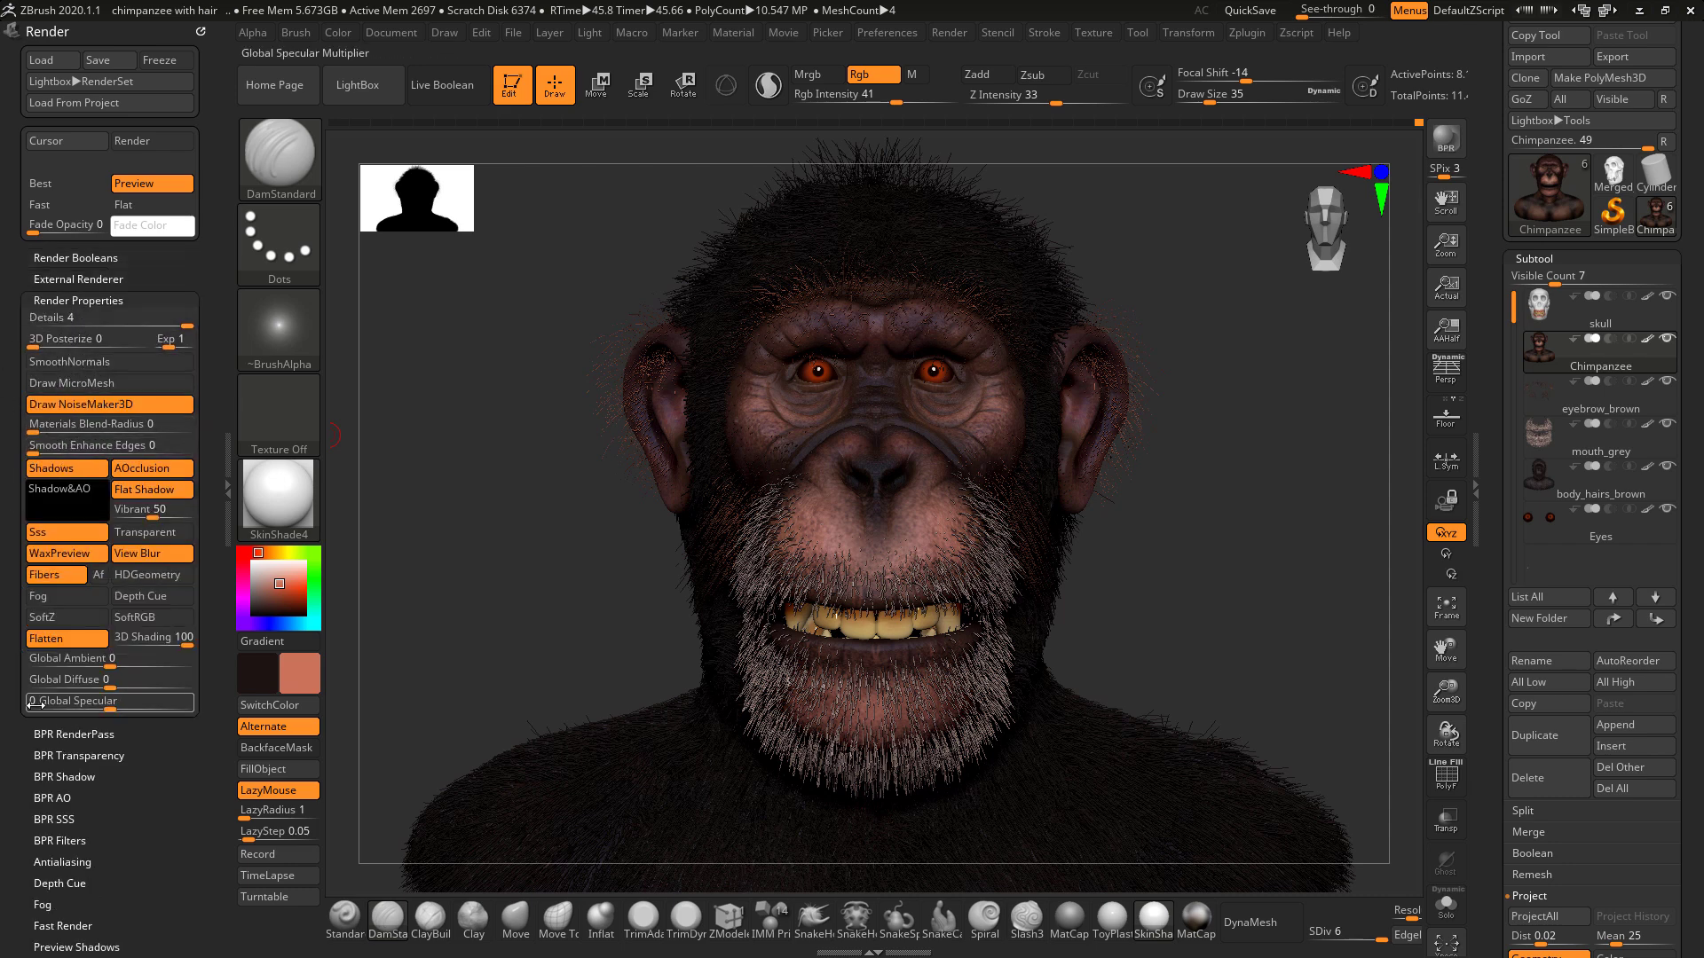
click(69, 735)
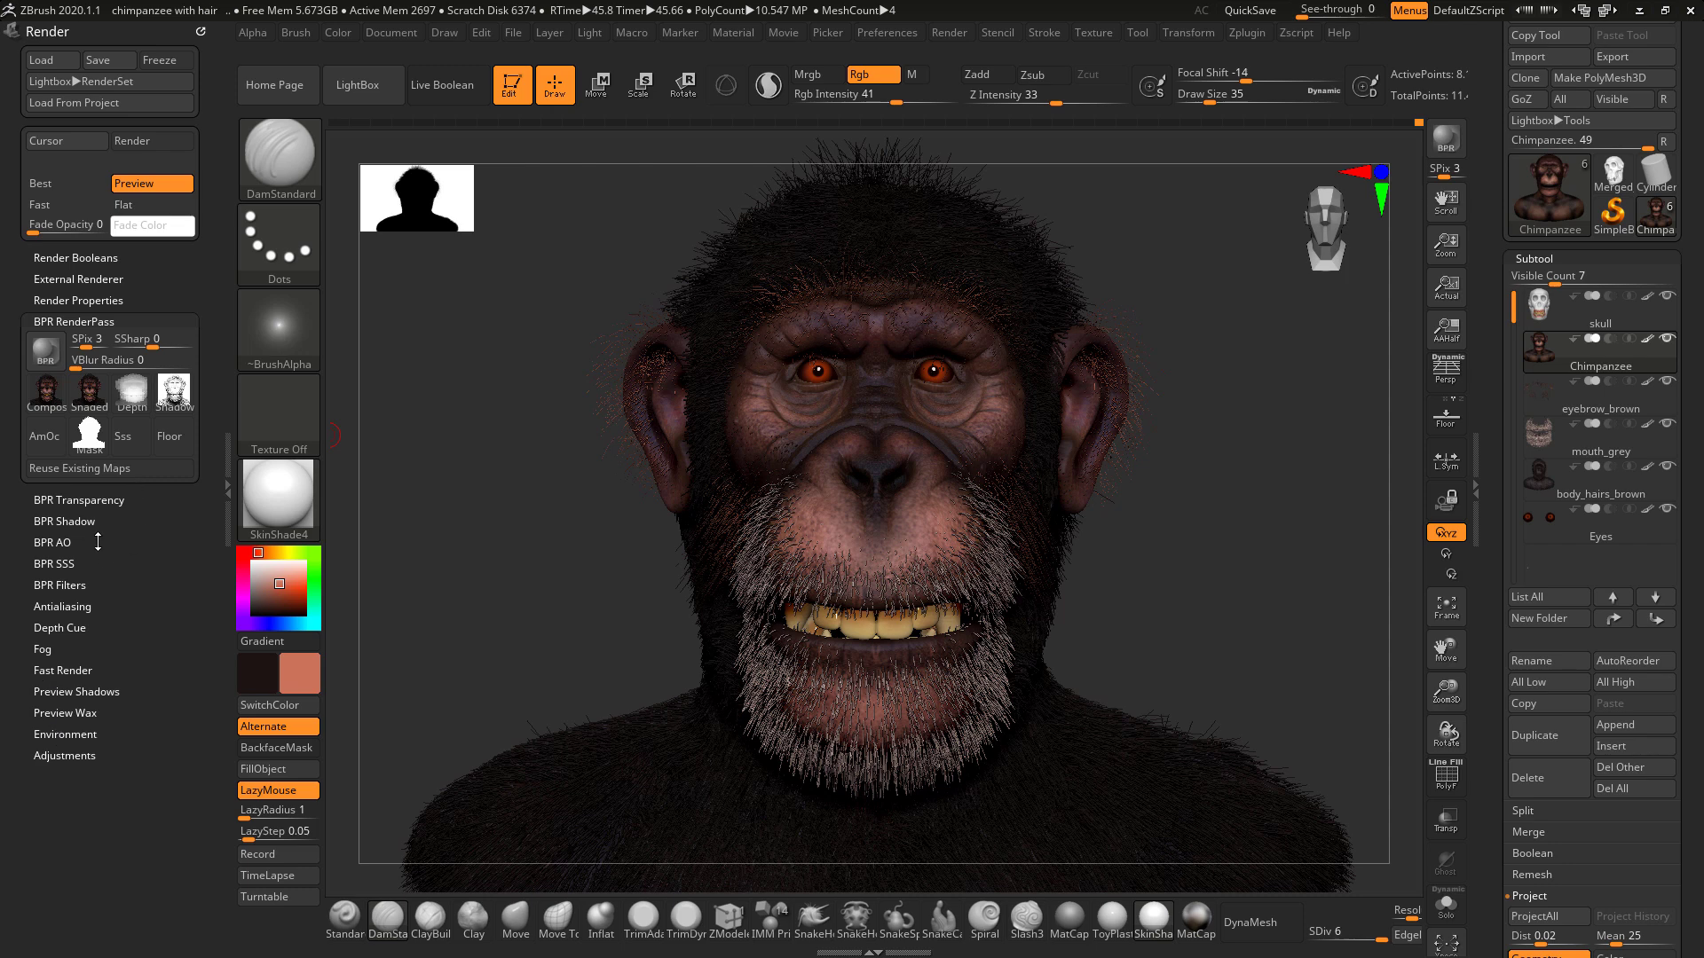
click(117, 300)
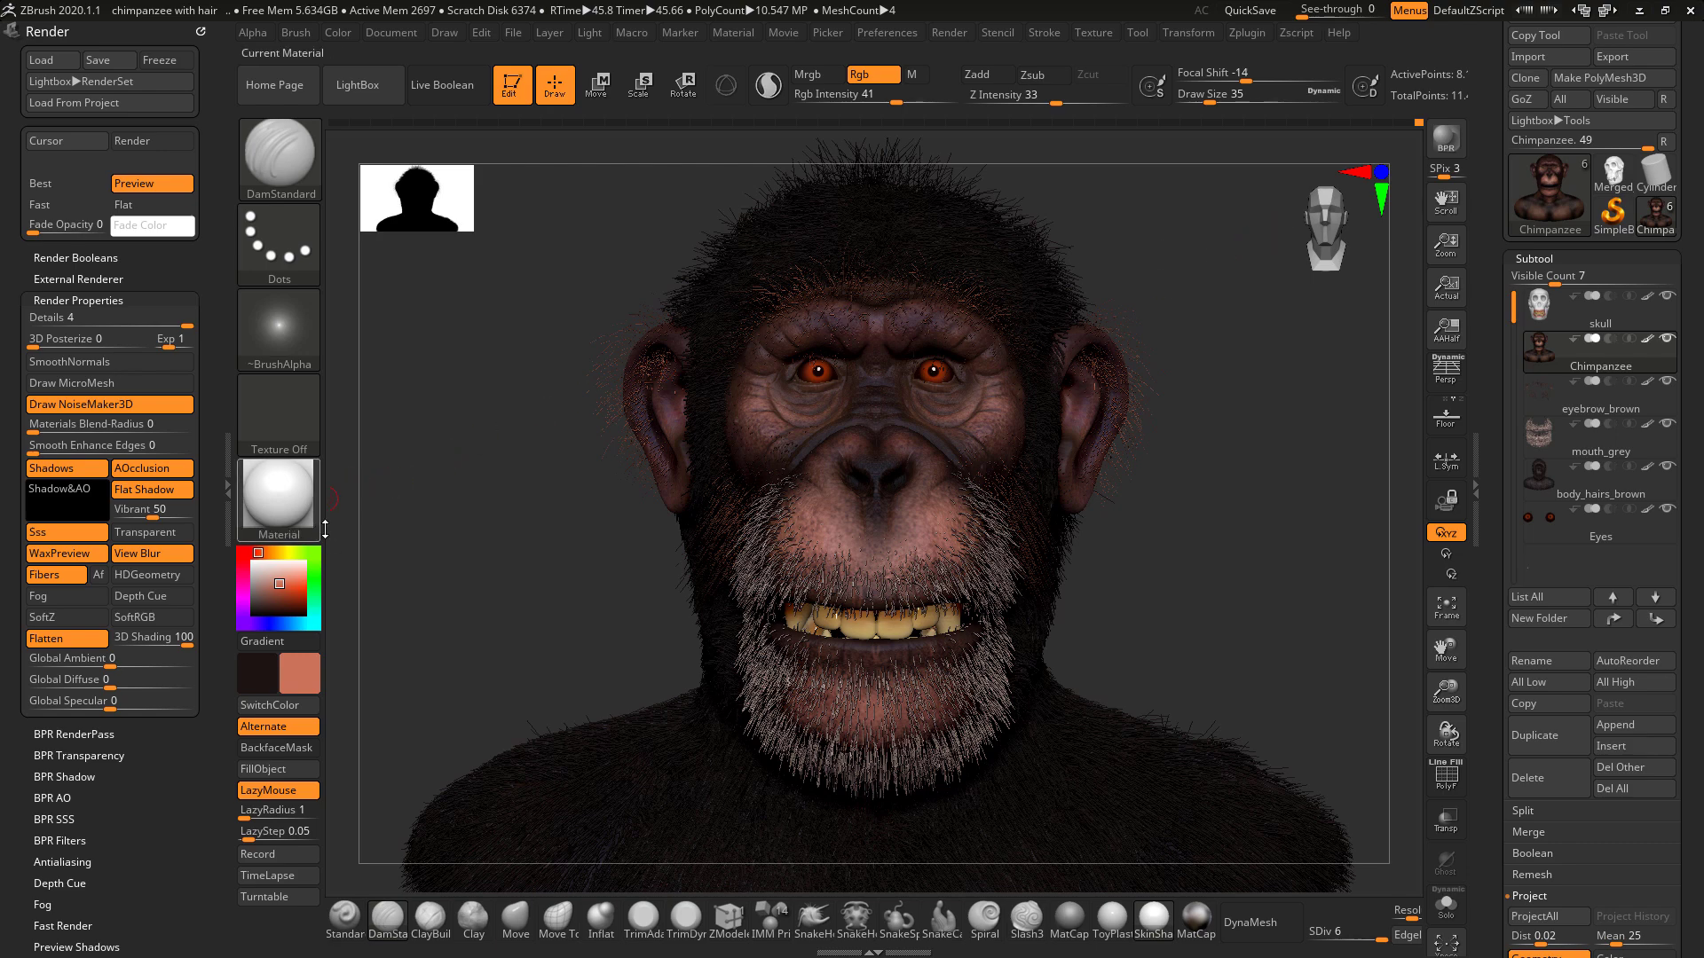
Hide the docked Render palette and double the document size, accepting the resize.
click(229, 486)
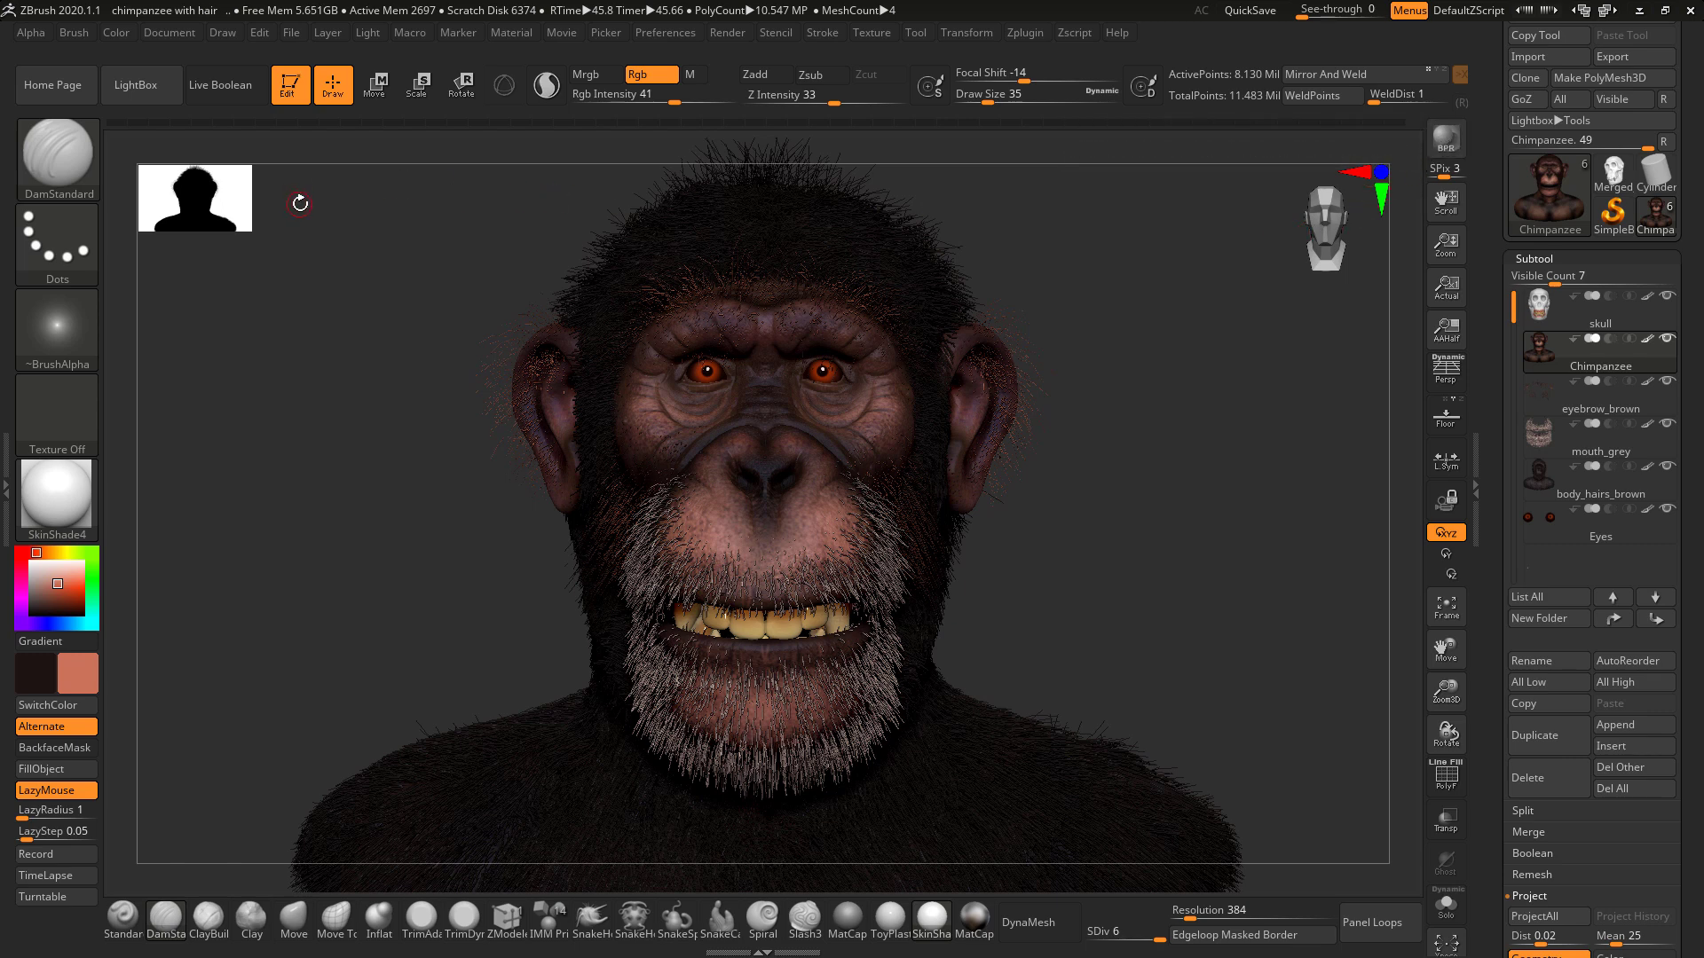
click(156, 25)
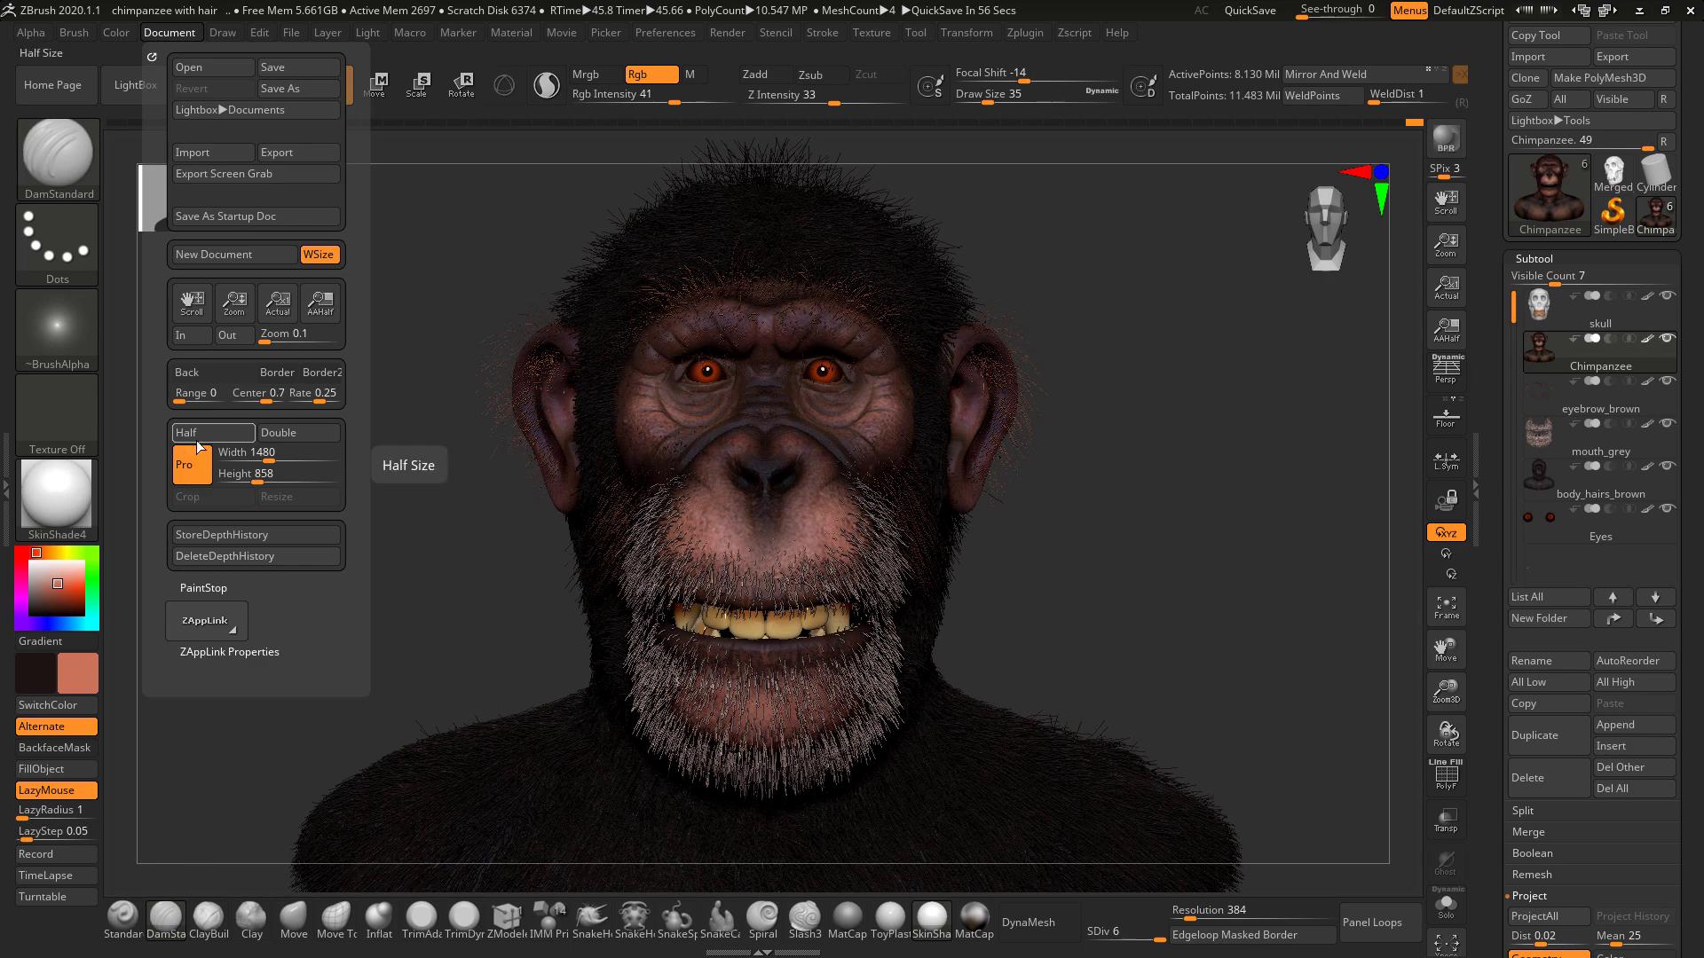
click(278, 435)
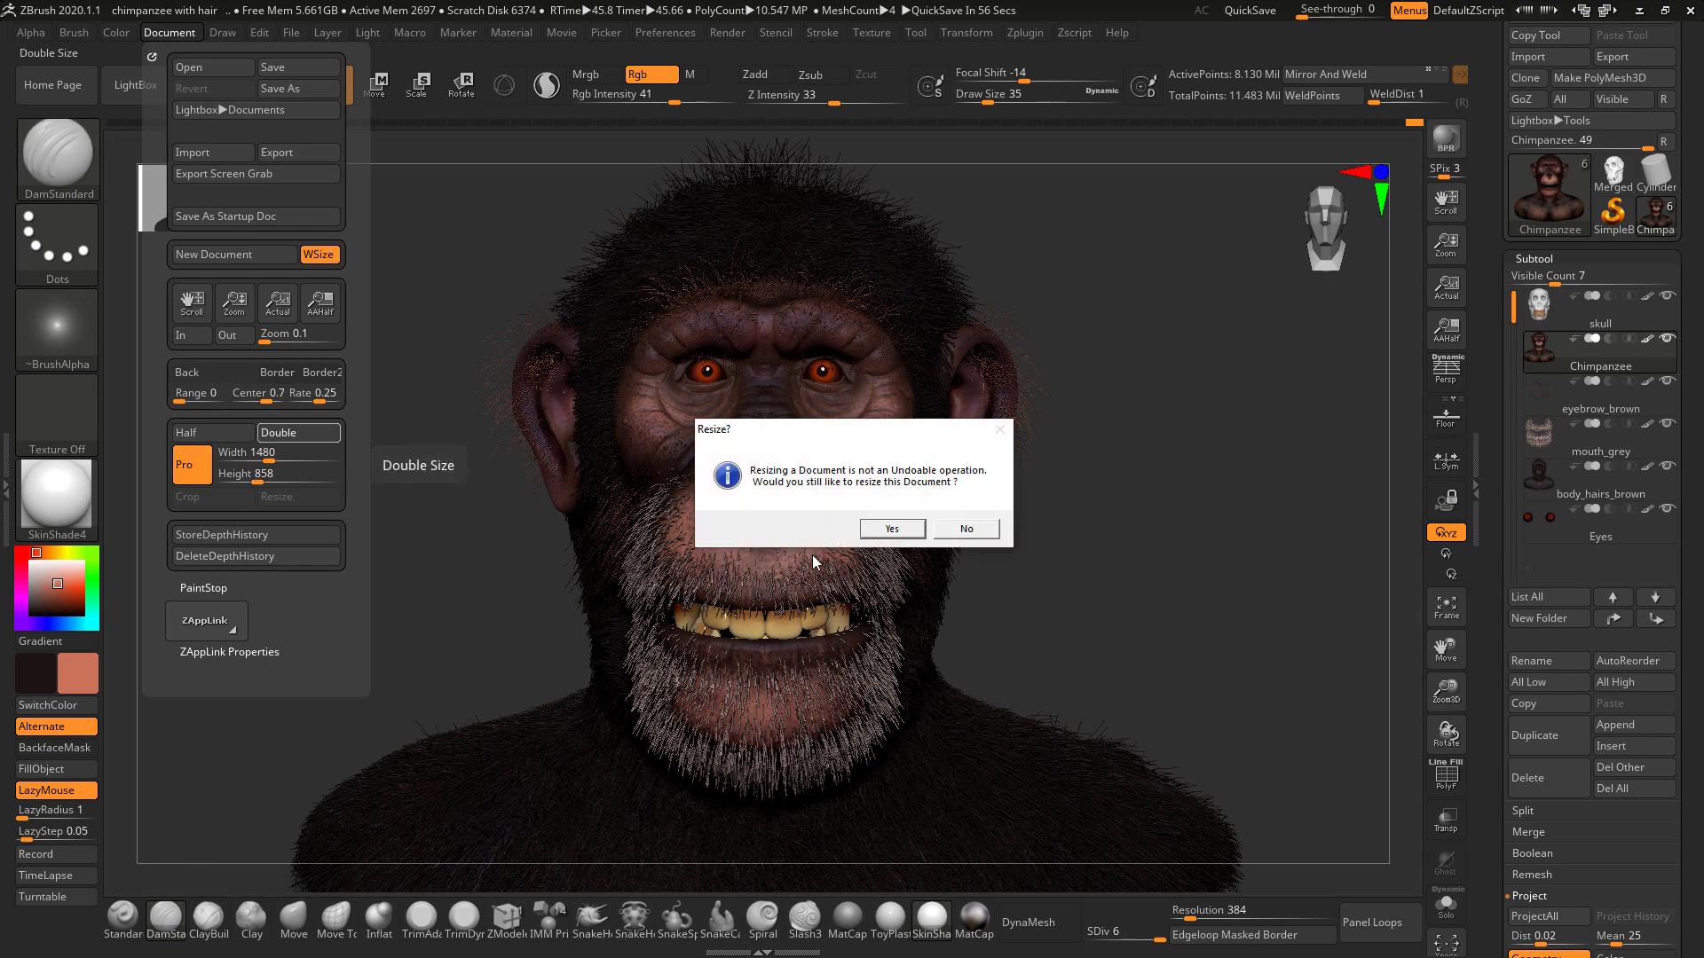
click(892, 530)
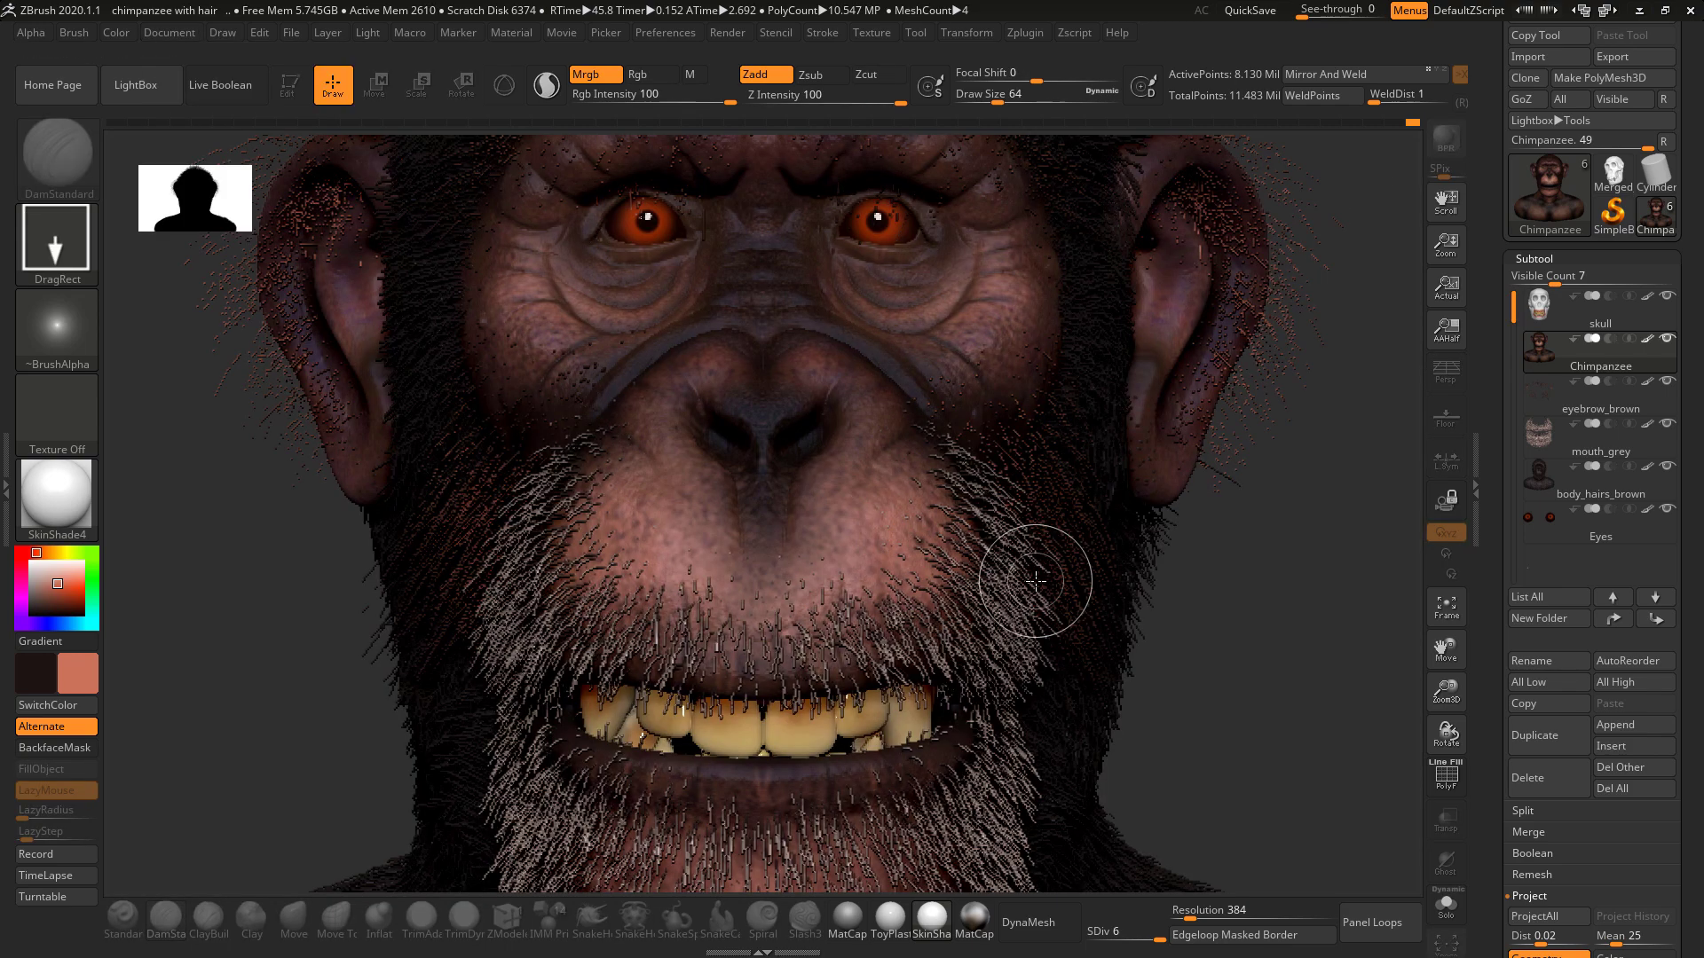
Undo the stray canvas stroke, clear the canvas, redraw the chimpanzee bust at a larger size, and put it back into Edit mode.
mouse_move(1259, 683)
mouse_down()
mouse_move(1287, 754)
mouse_move(1253, 692)
mouse_up()
key(ctrl+z)
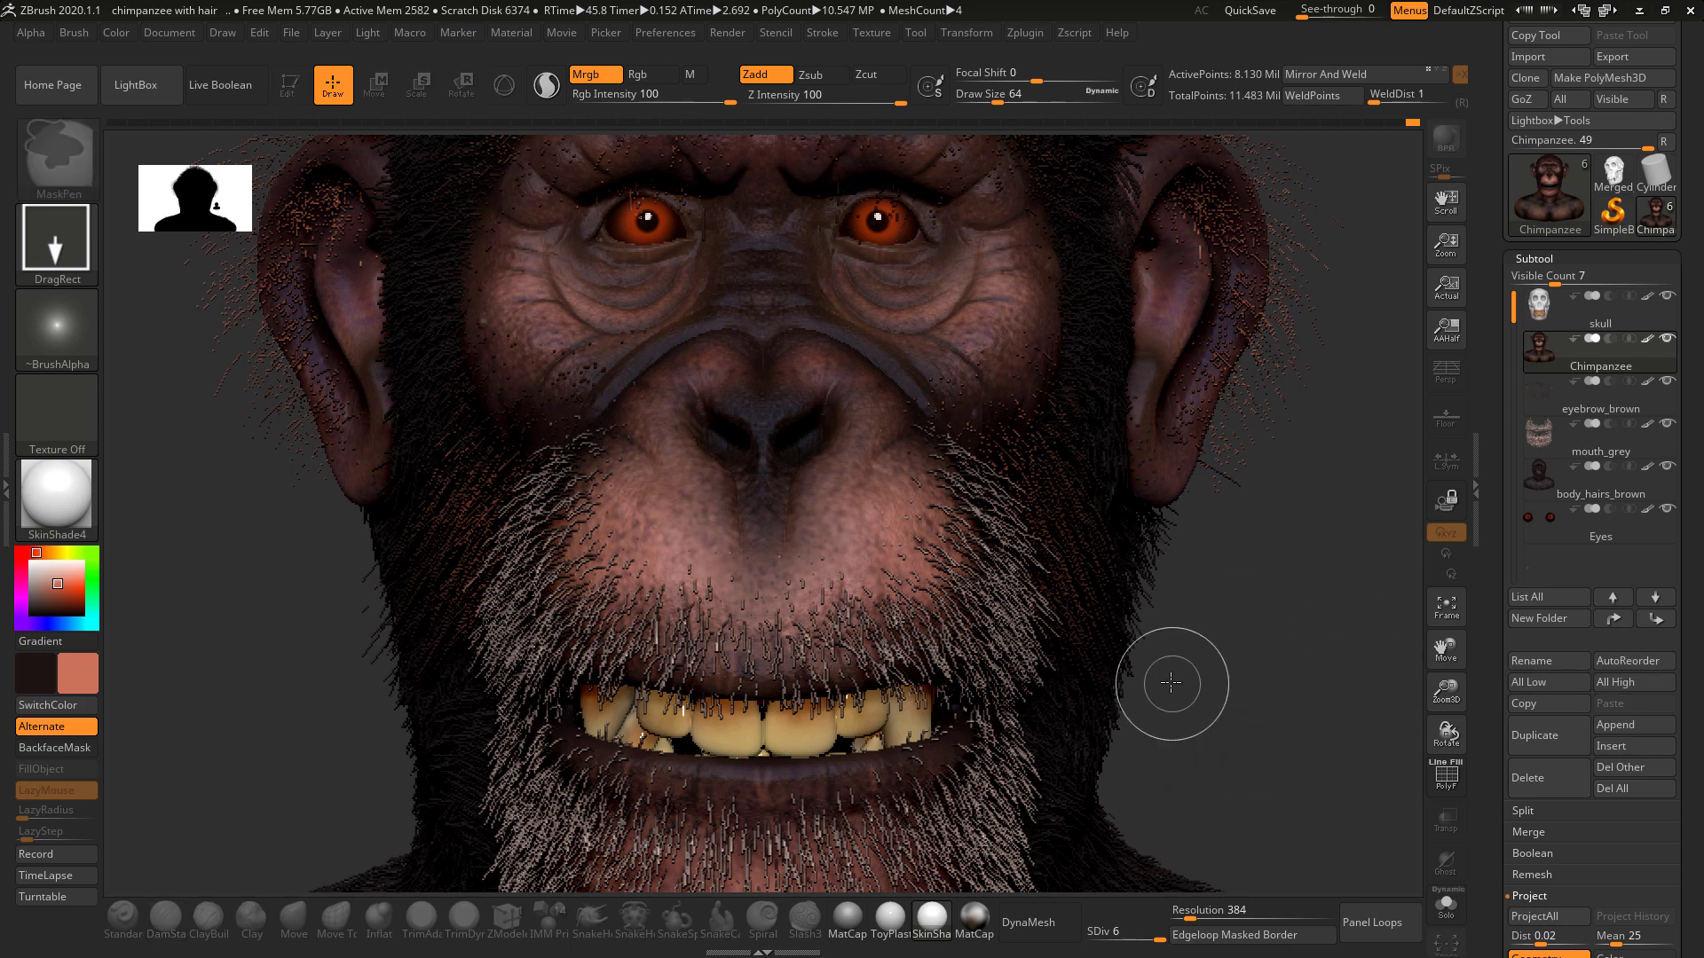
key(ctrl+n)
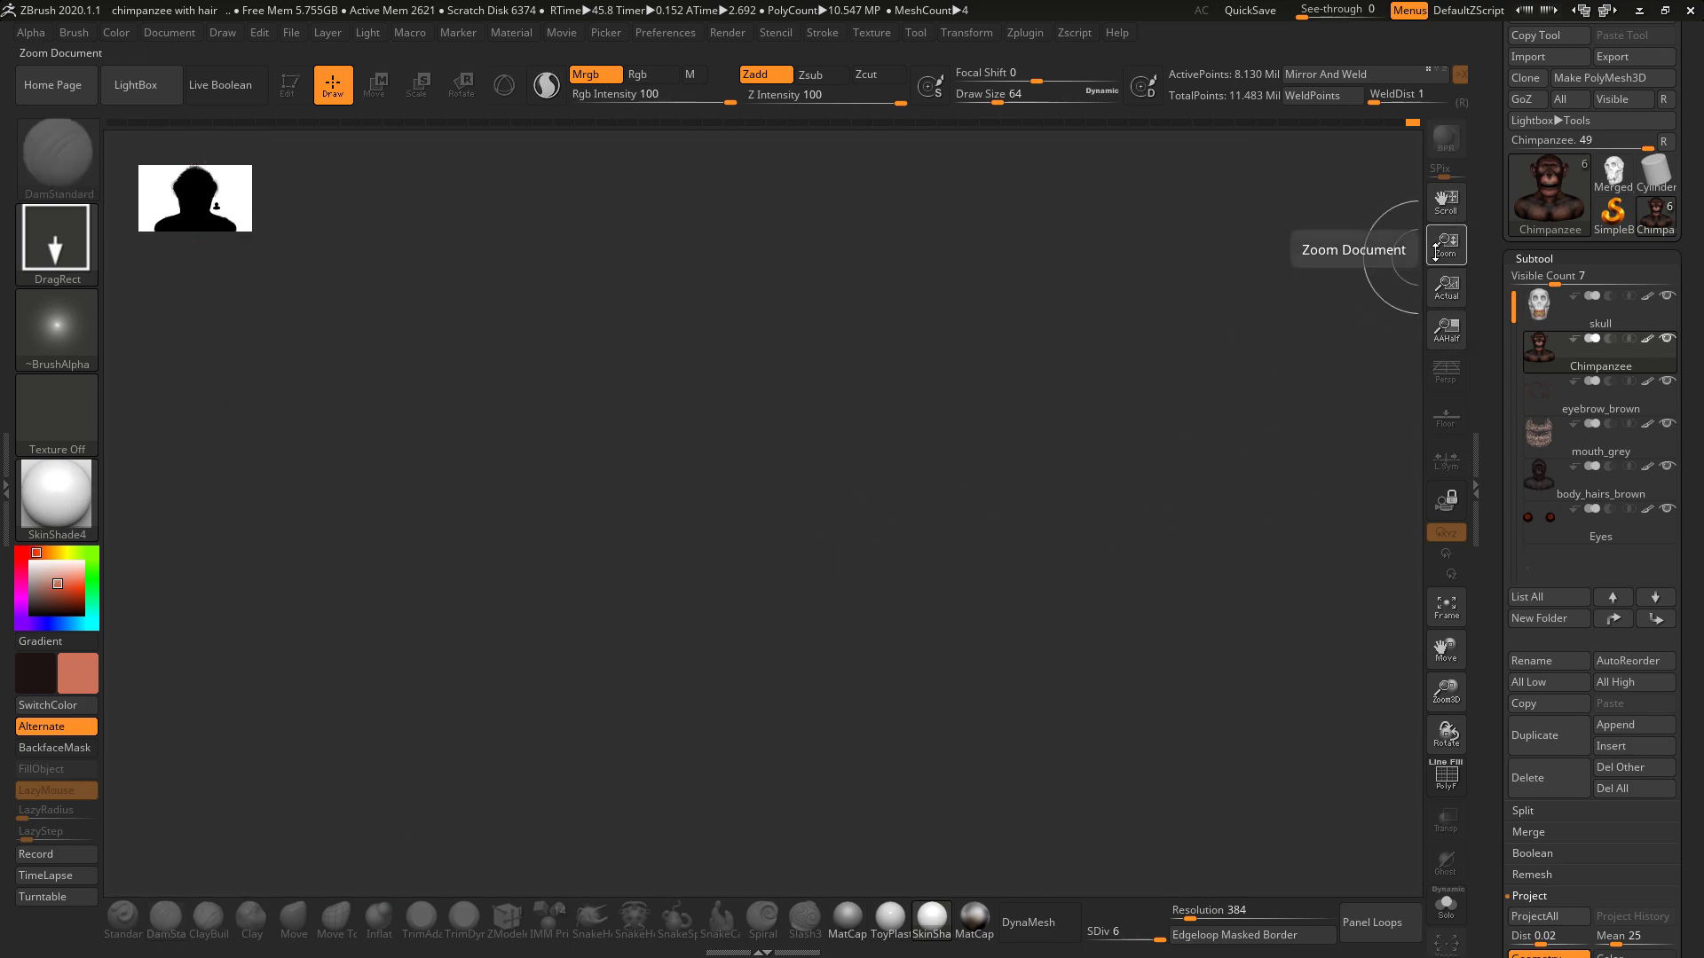
click(1453, 297)
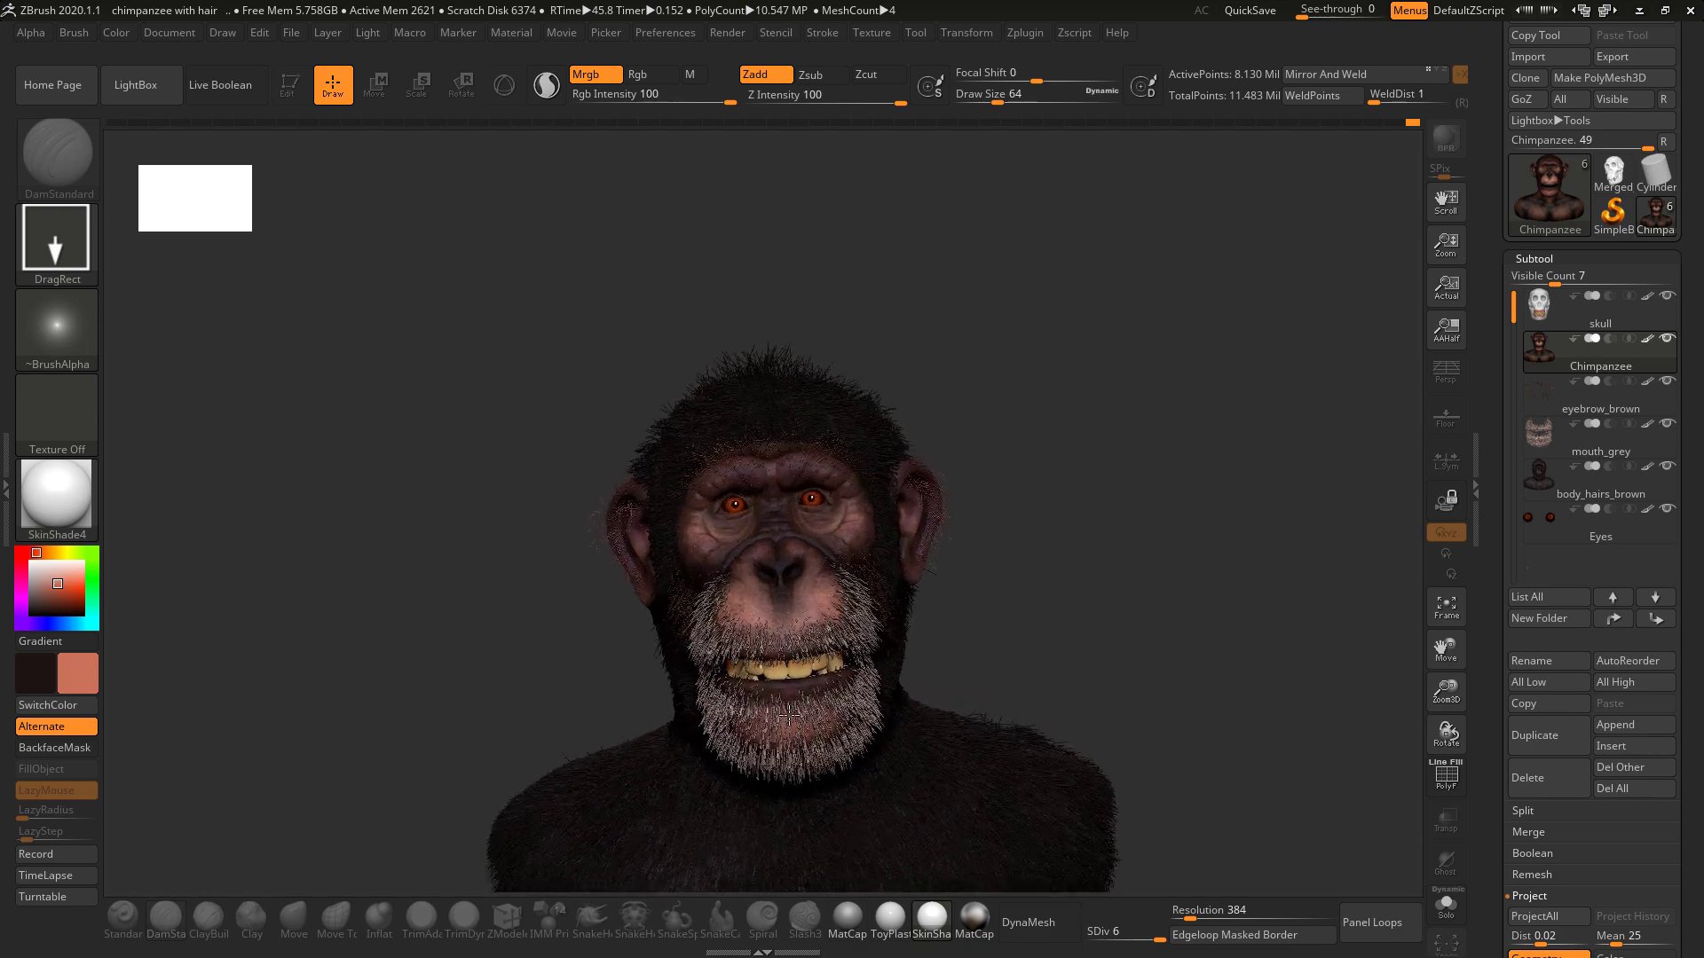
ctrl+right_drag(789, 716, 798, 814)
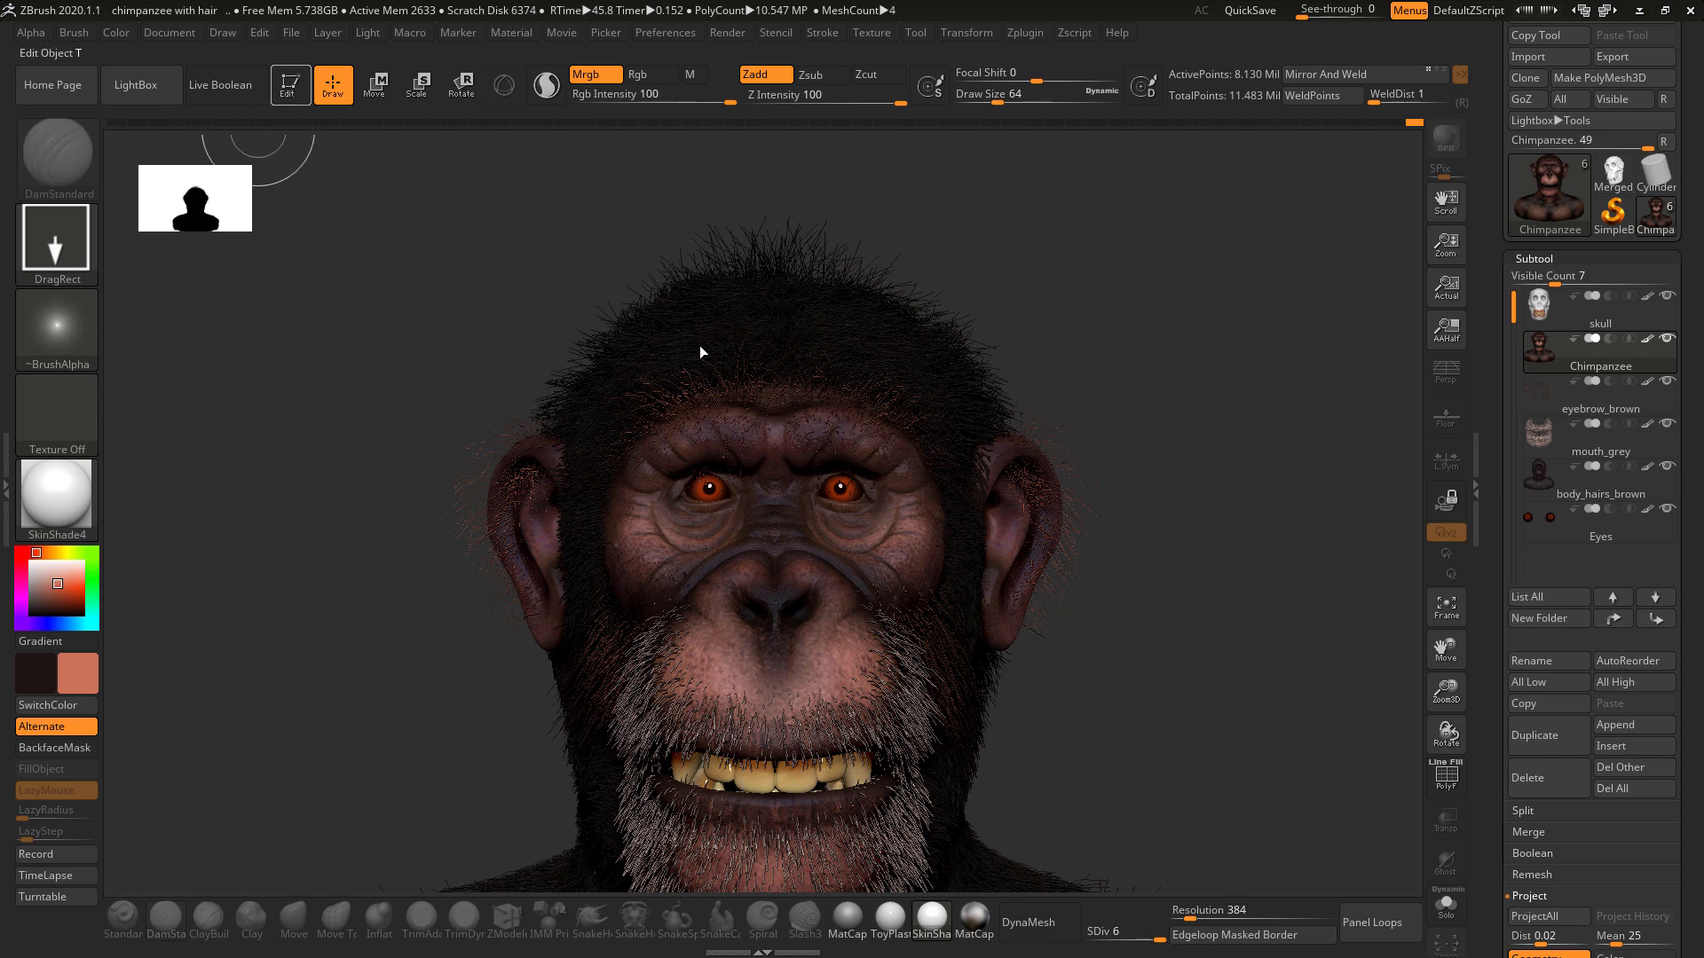
key(t)
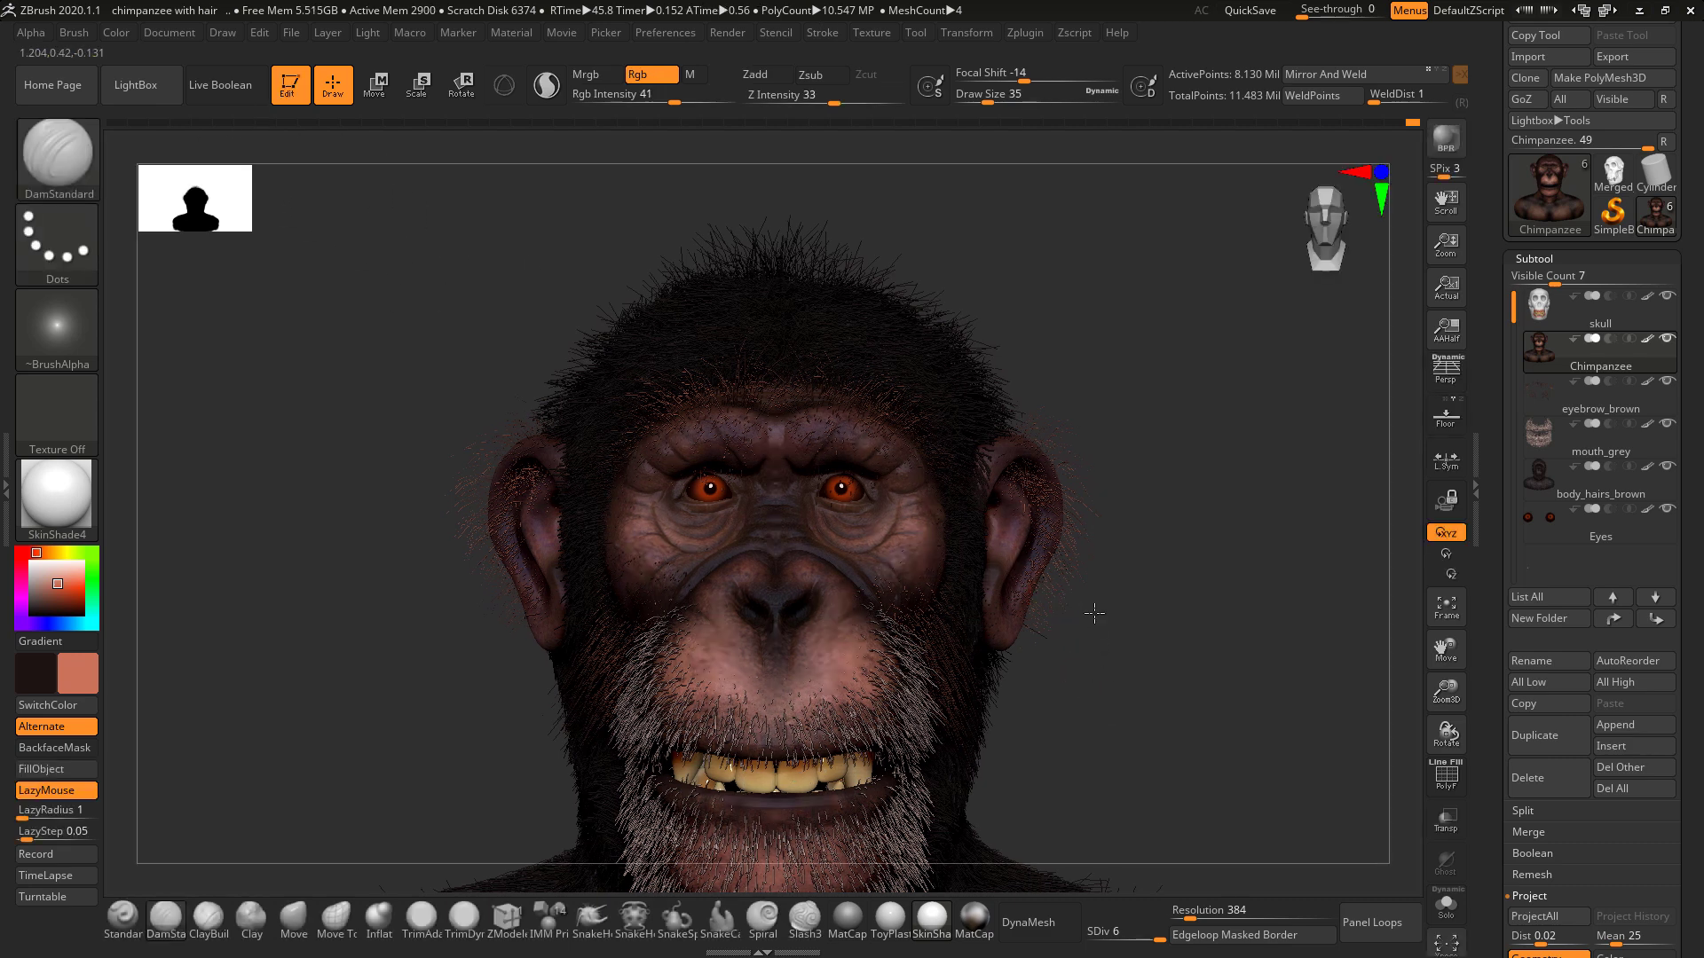
Frame the chimpanzee's head and shoulders at Actual document size and render with BPR, repeating the render from a slightly adjusted view.
alt+right_drag(1095, 612, 1095, 556)
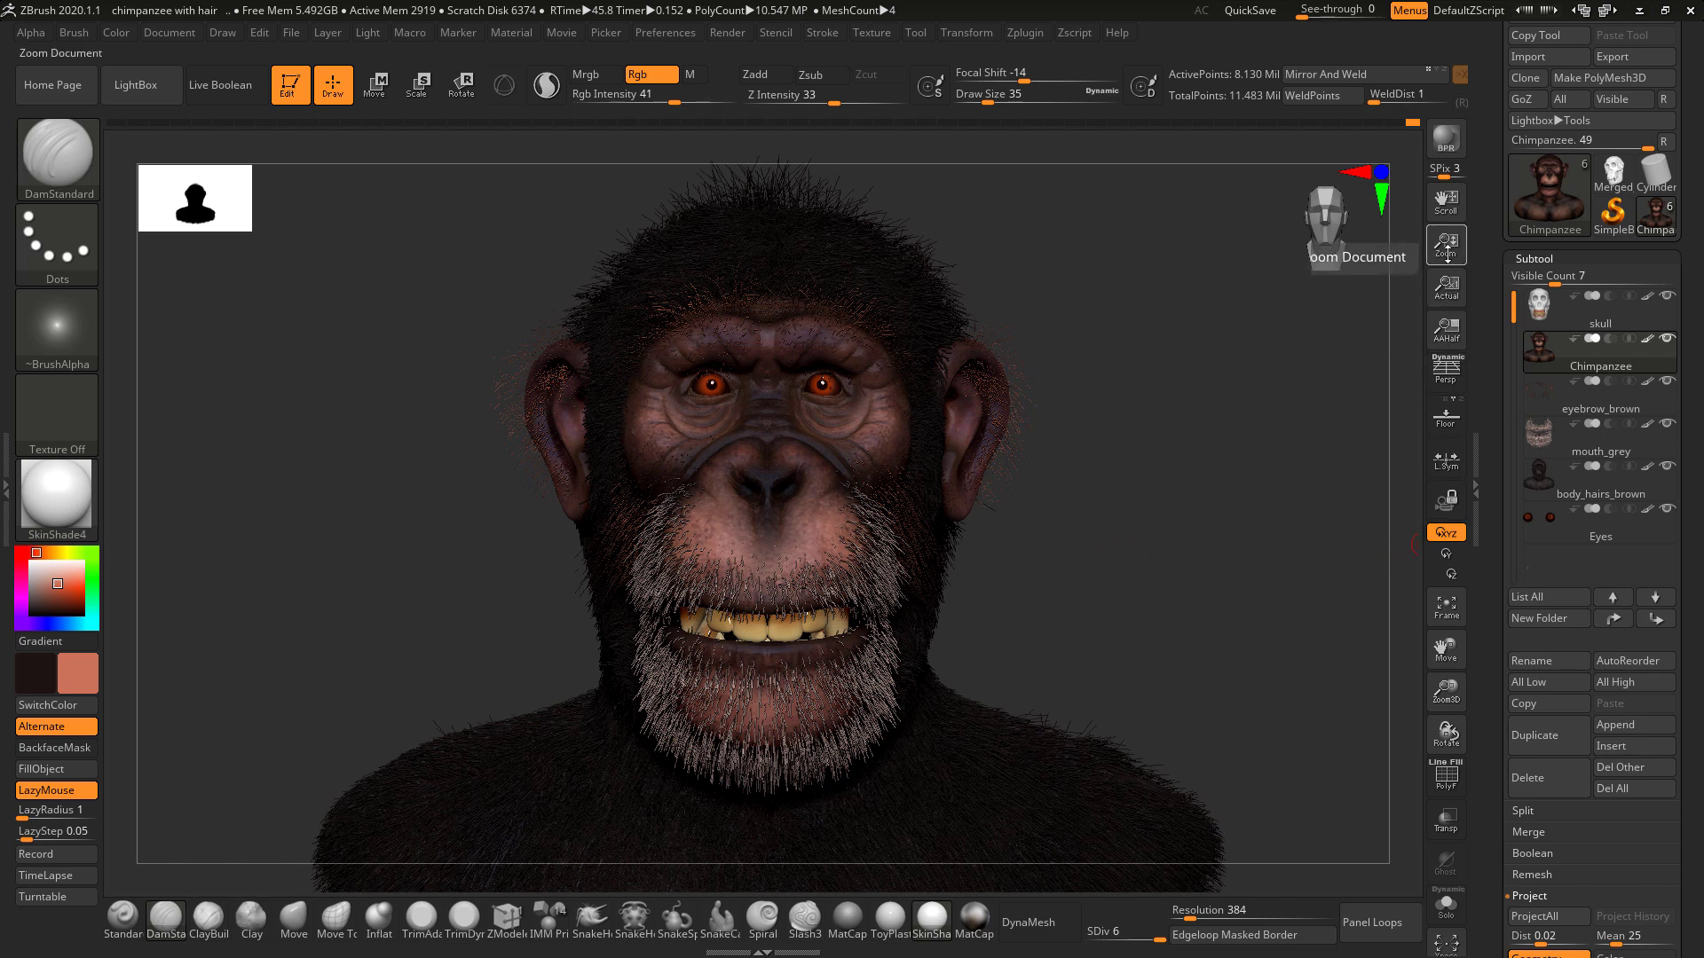
click(1446, 330)
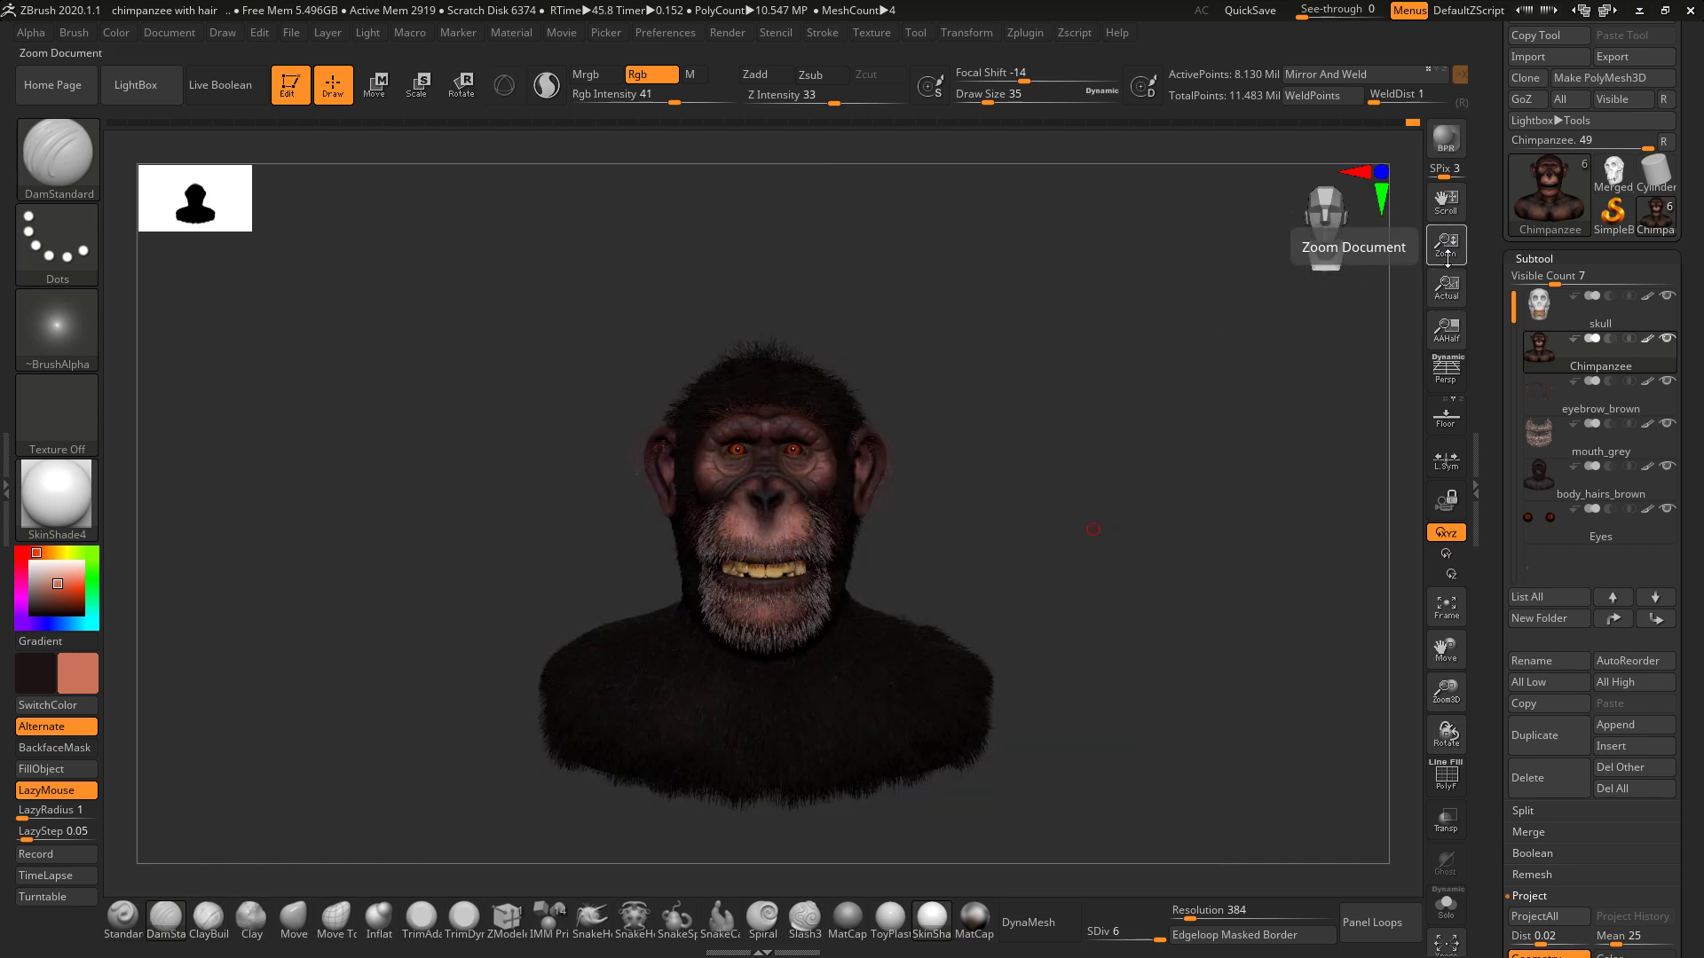
click(1447, 288)
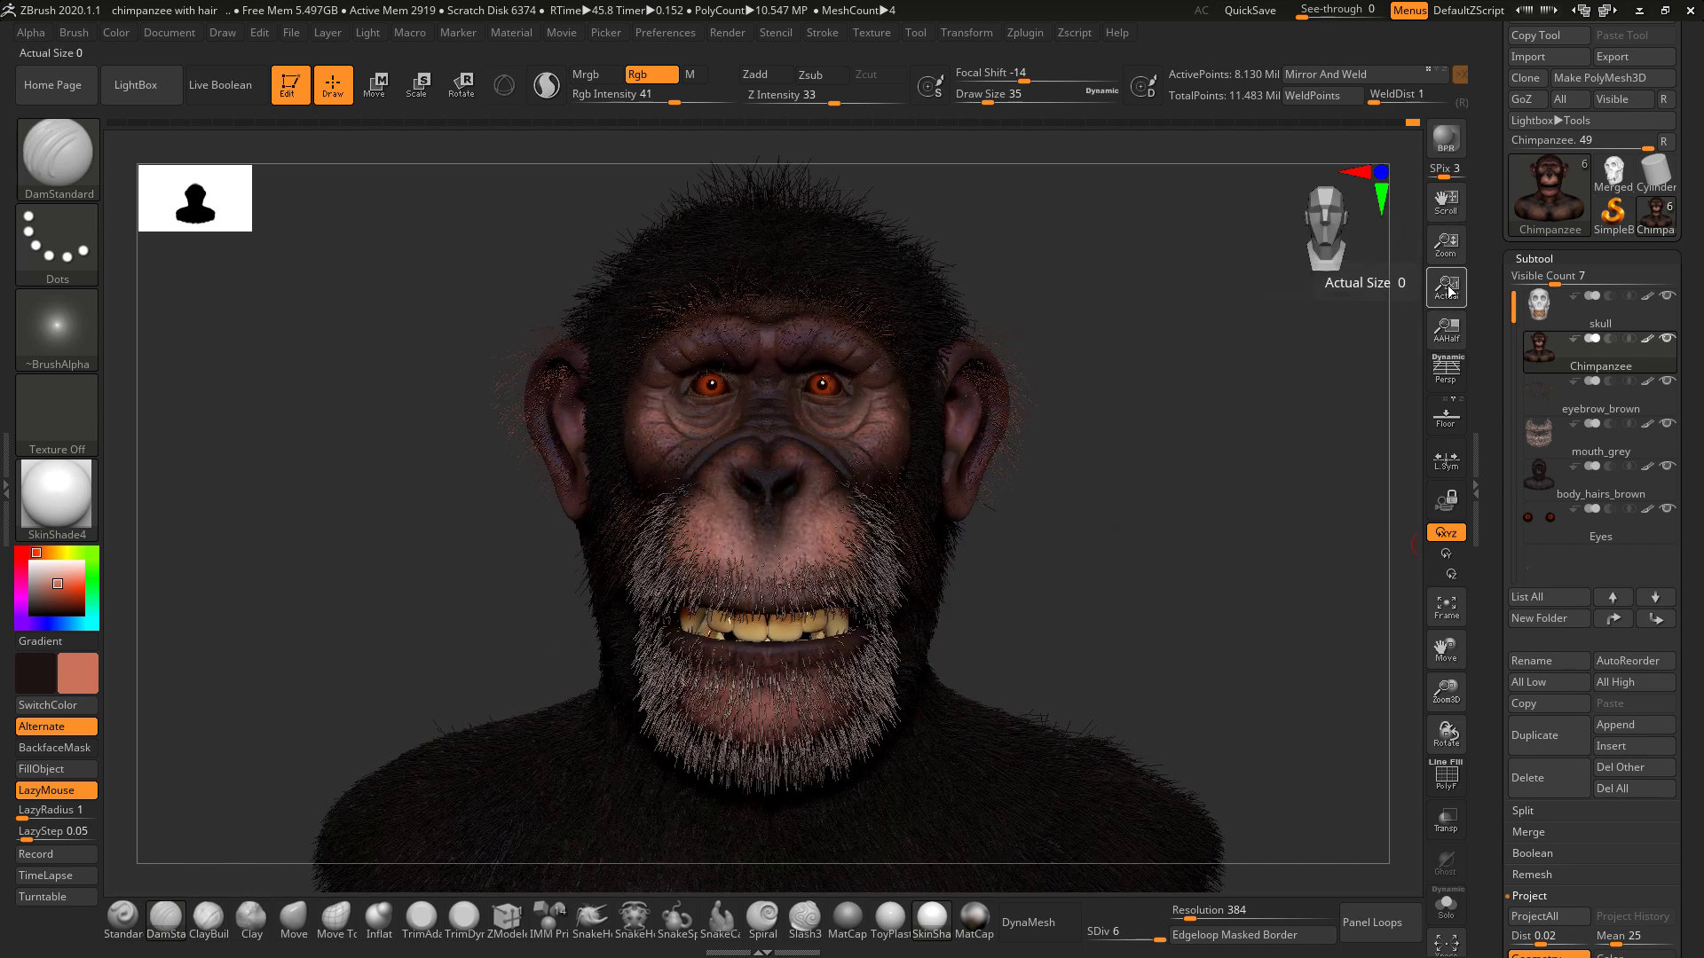
click(1447, 141)
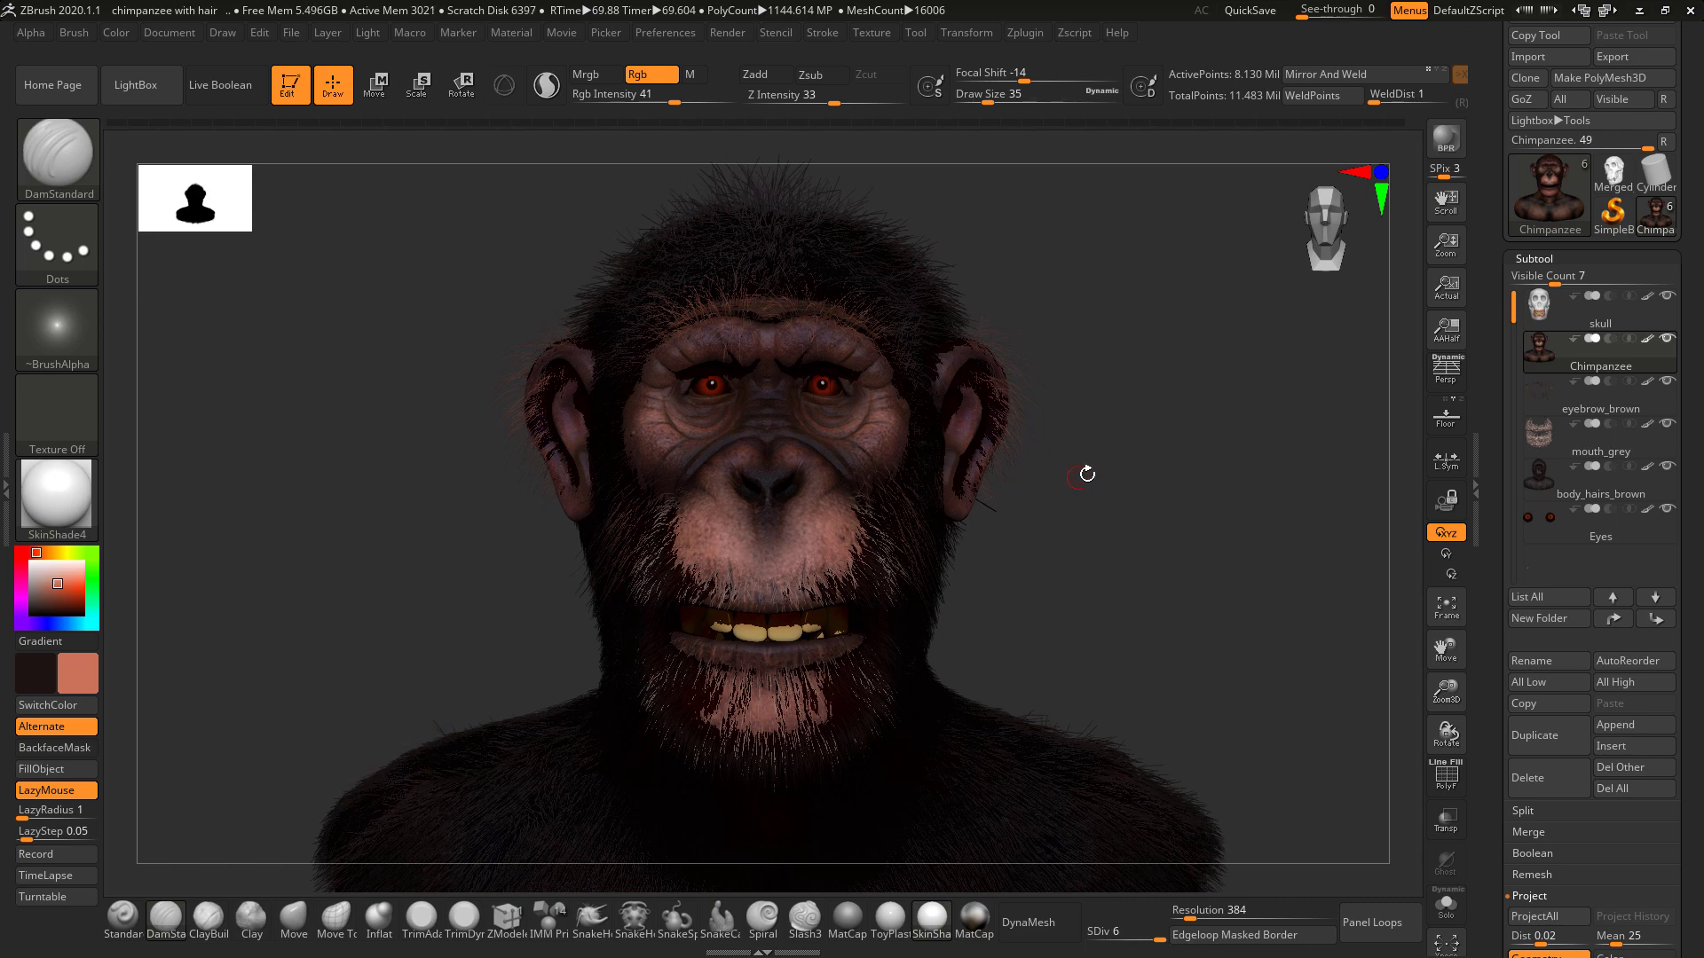
drag(1106, 471, 1158, 440)
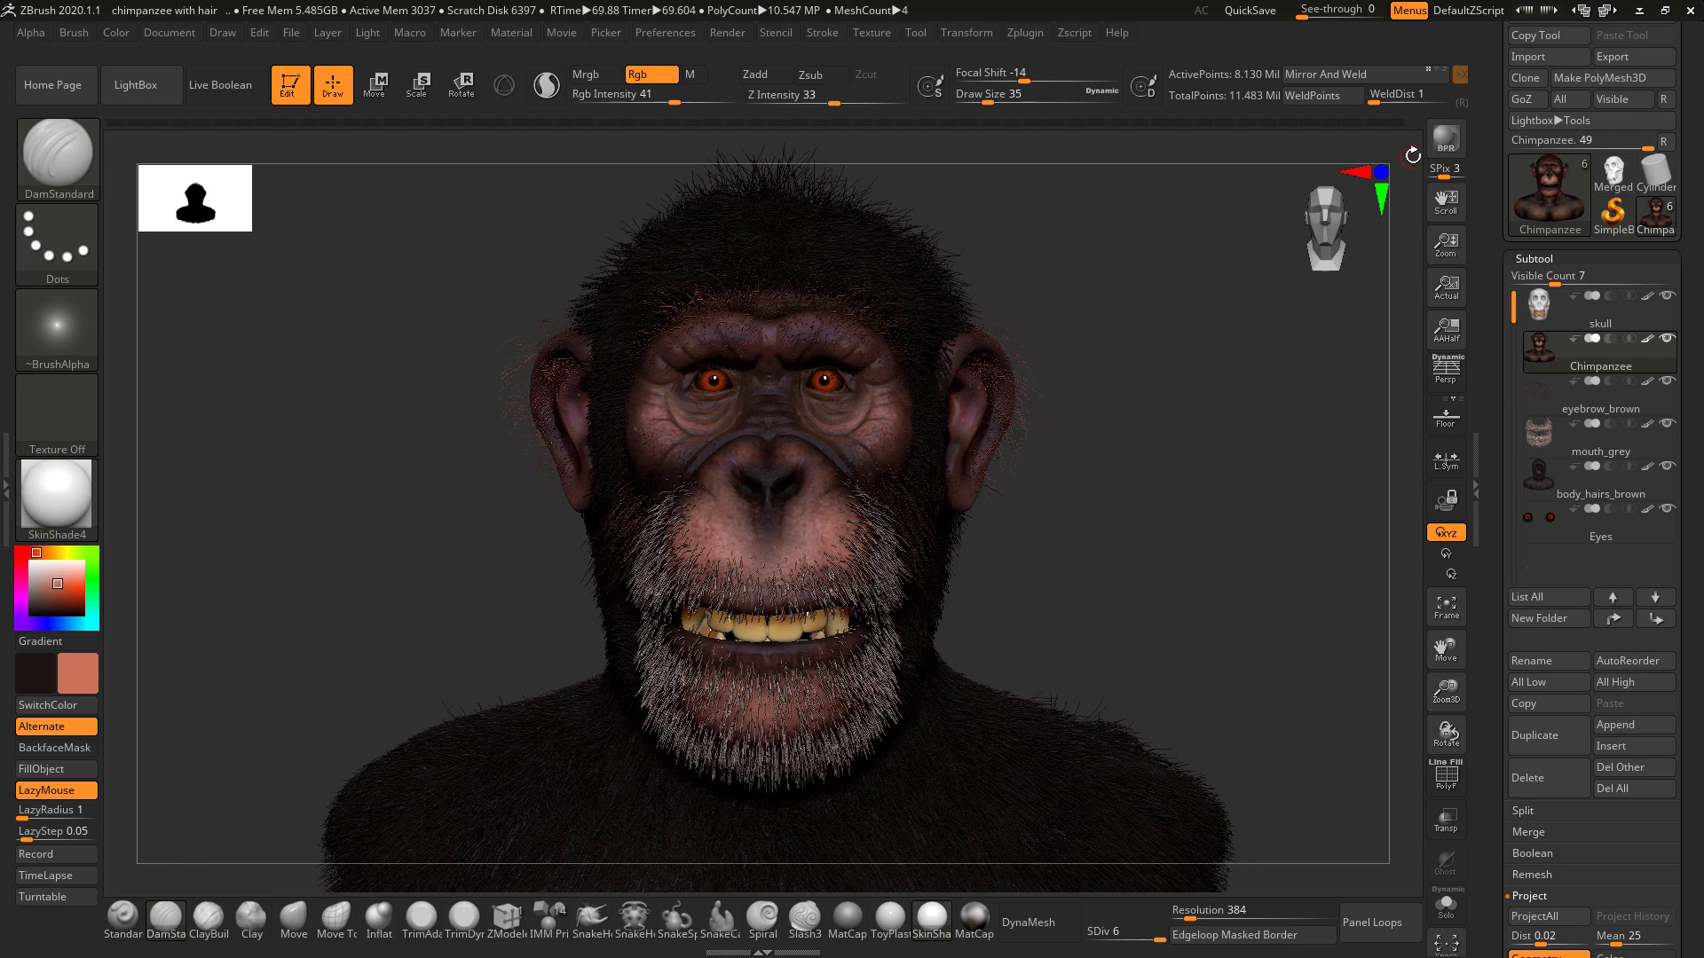
click(1445, 140)
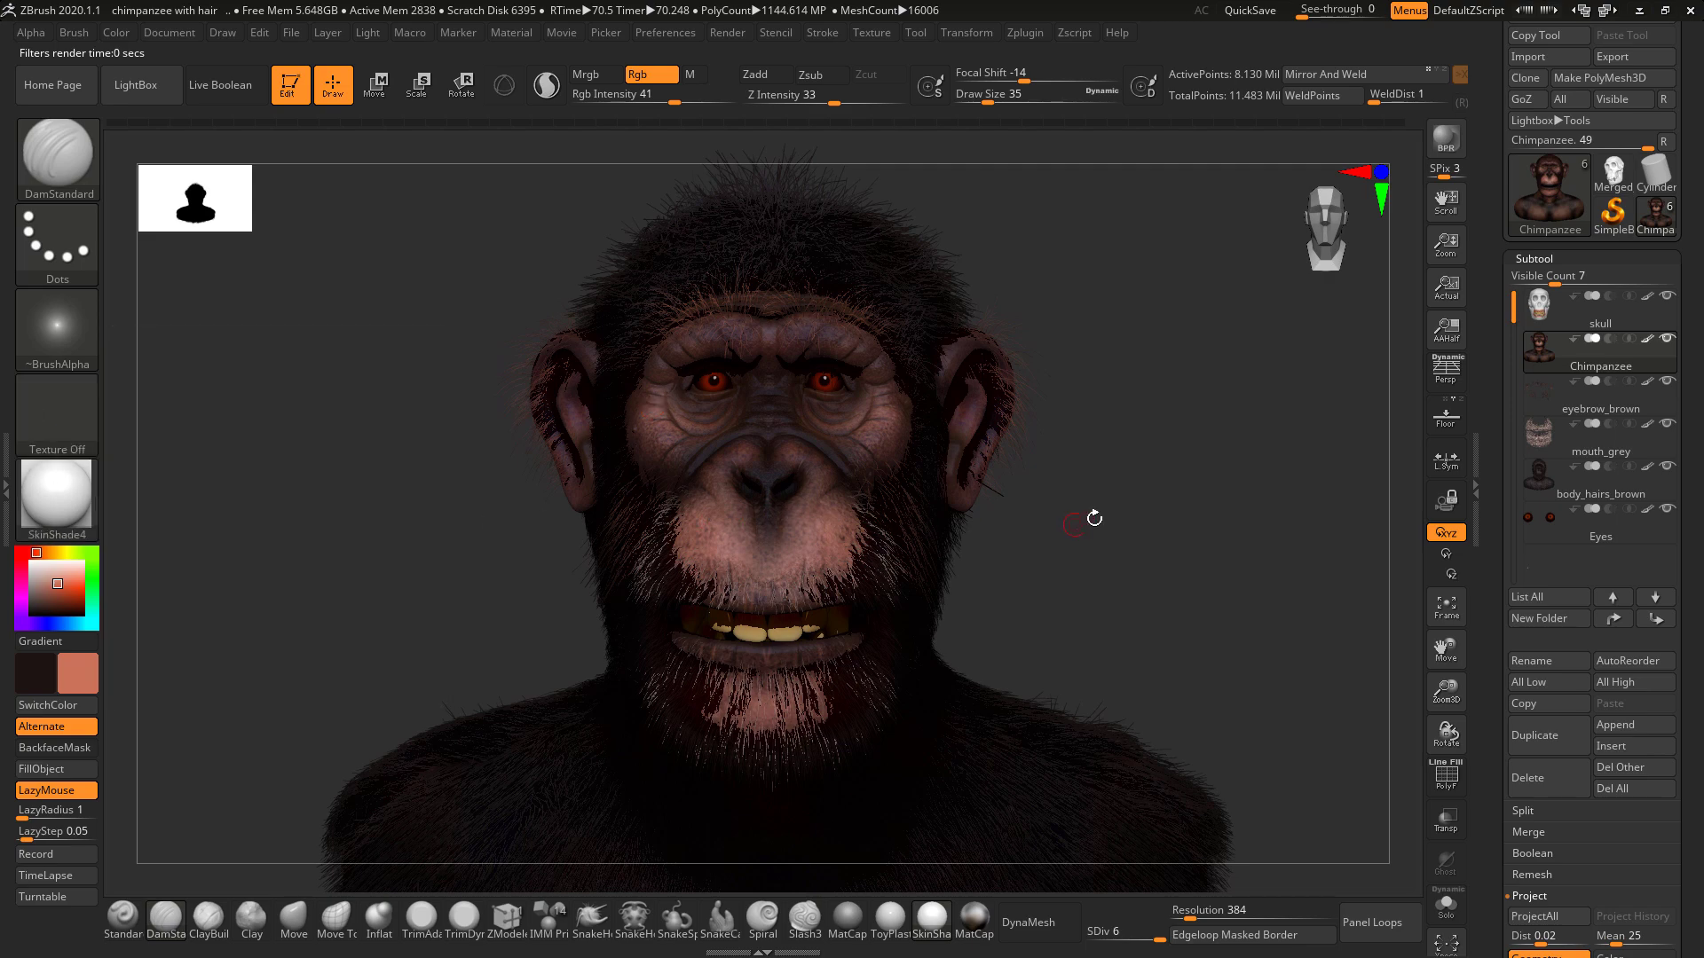
Disable Shadows in the Render Properties and run the BPR render again.
click(8, 531)
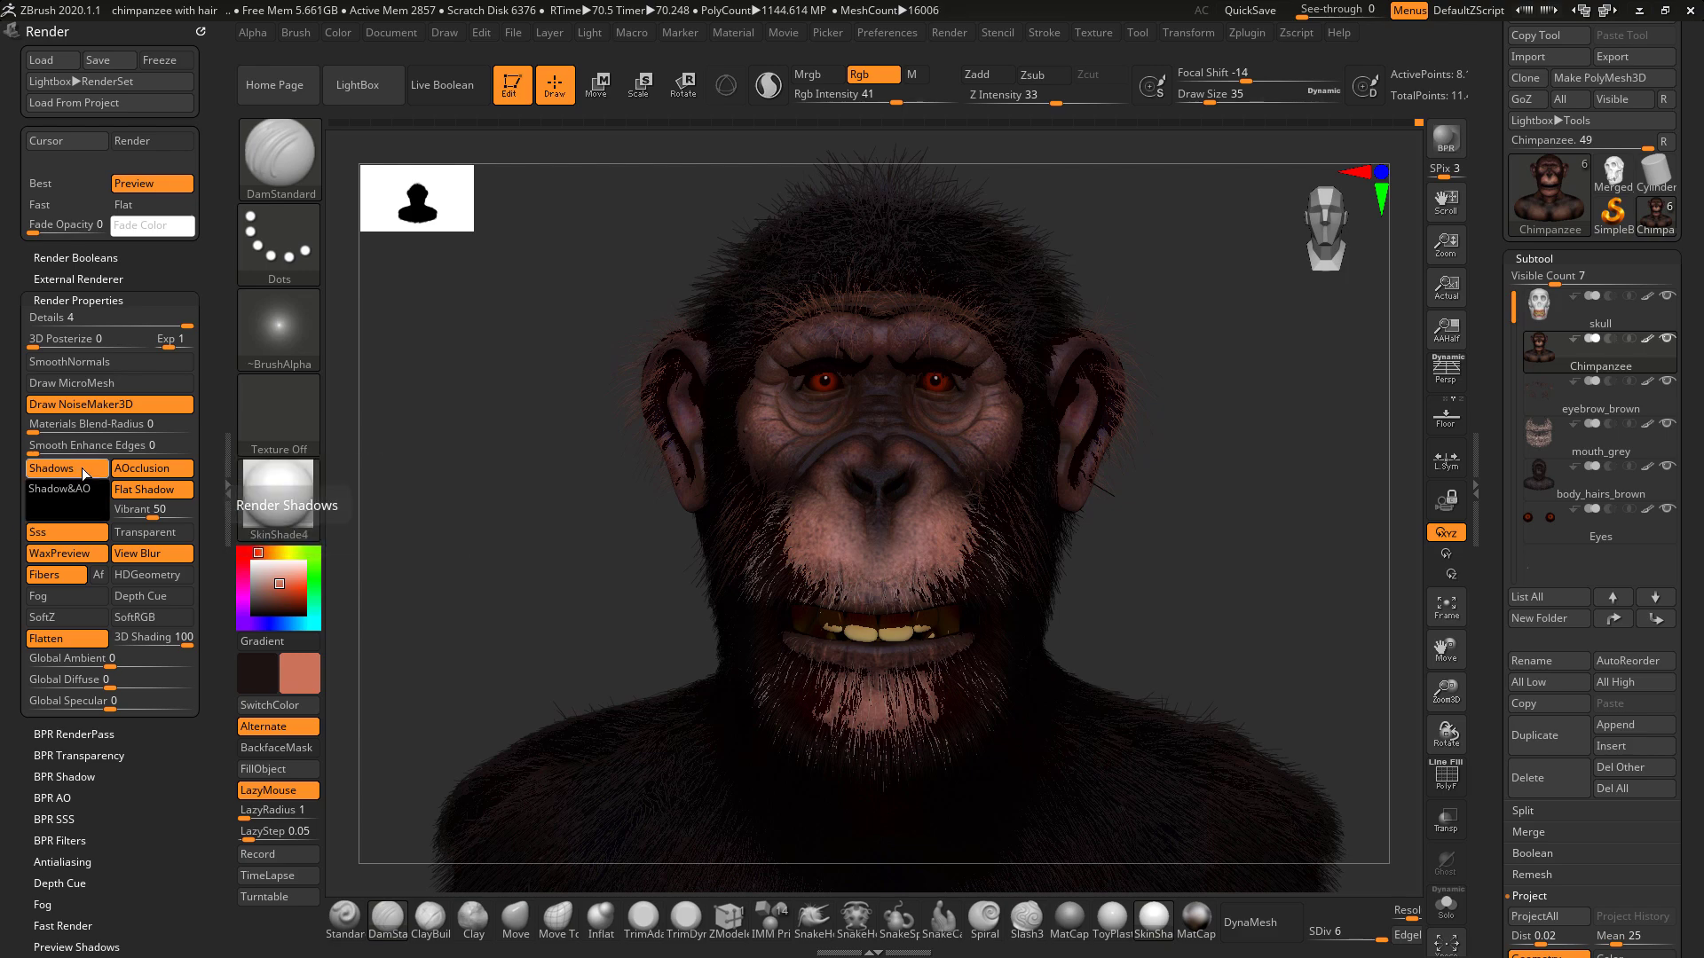
click(51, 468)
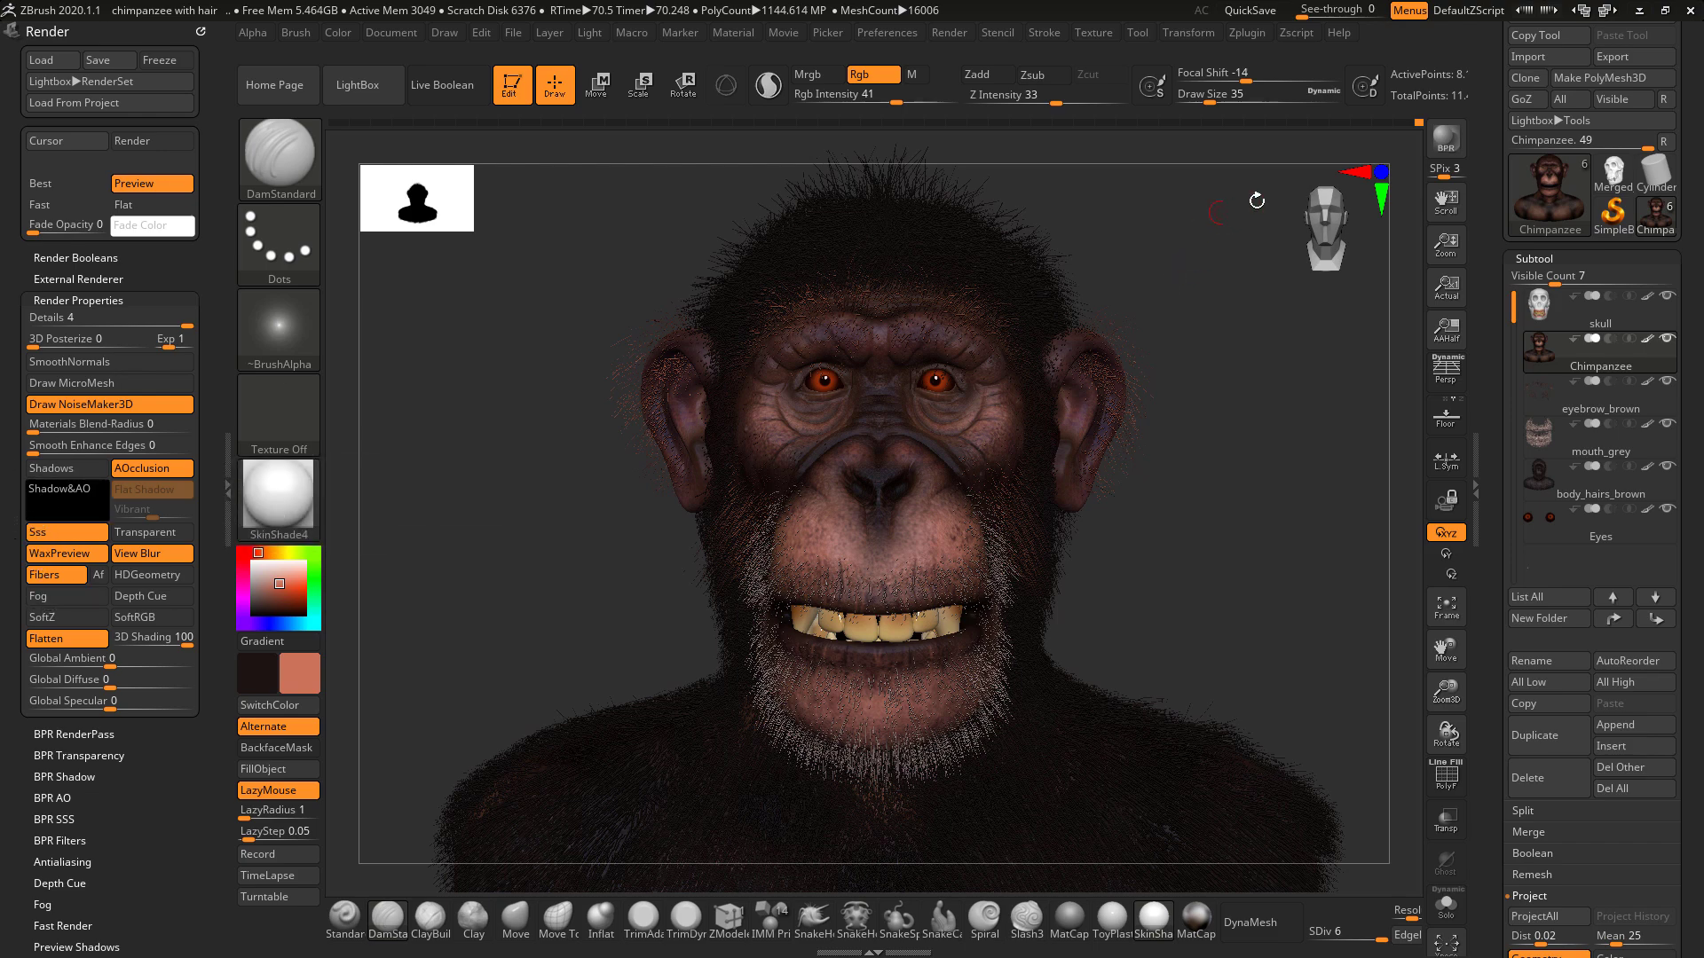
click(1446, 140)
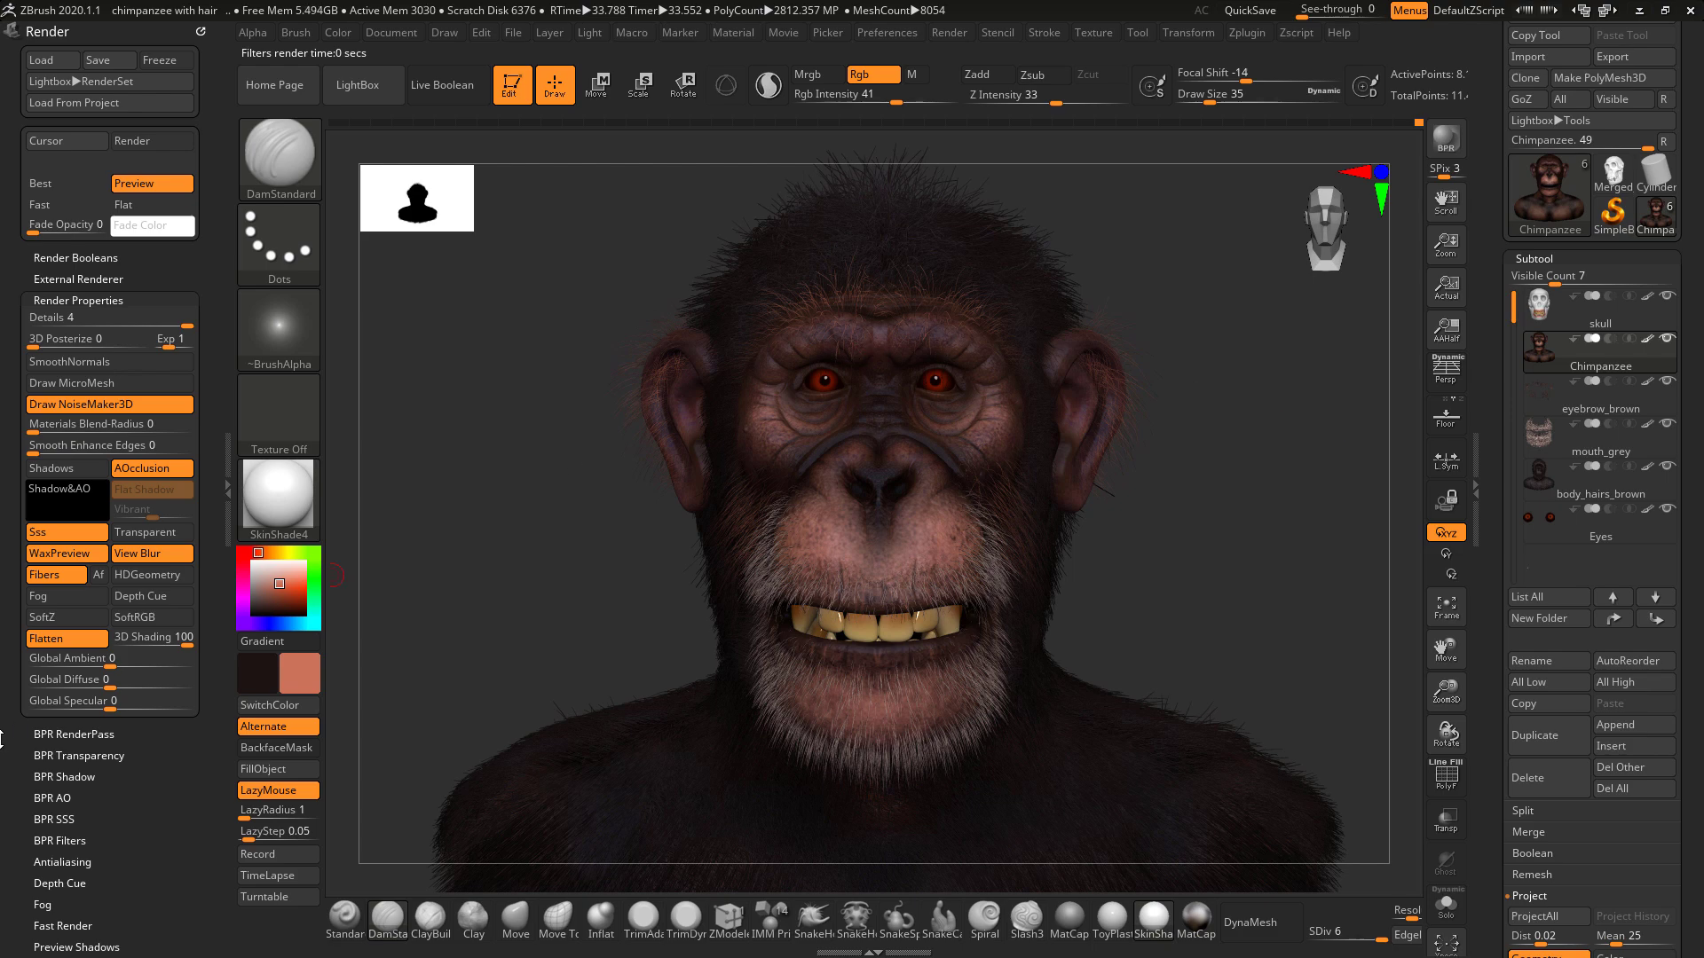
View the SSS map from the latest render in the BPR RenderPass section.
click(62, 735)
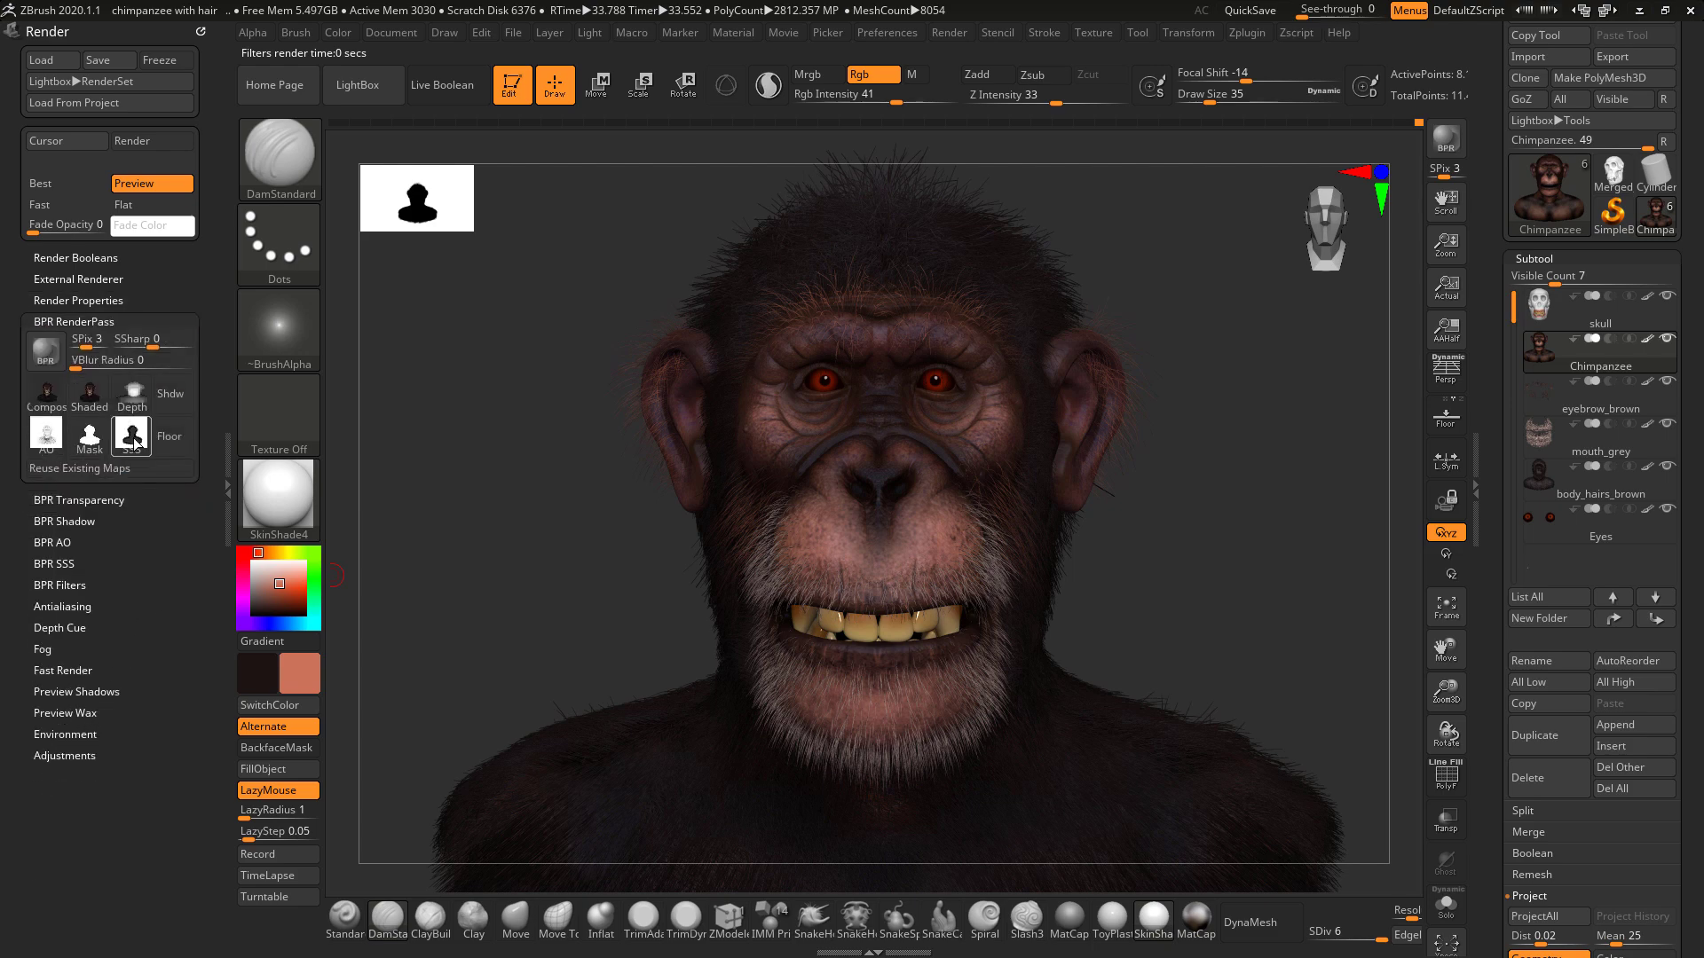
mouse_move(133, 437)
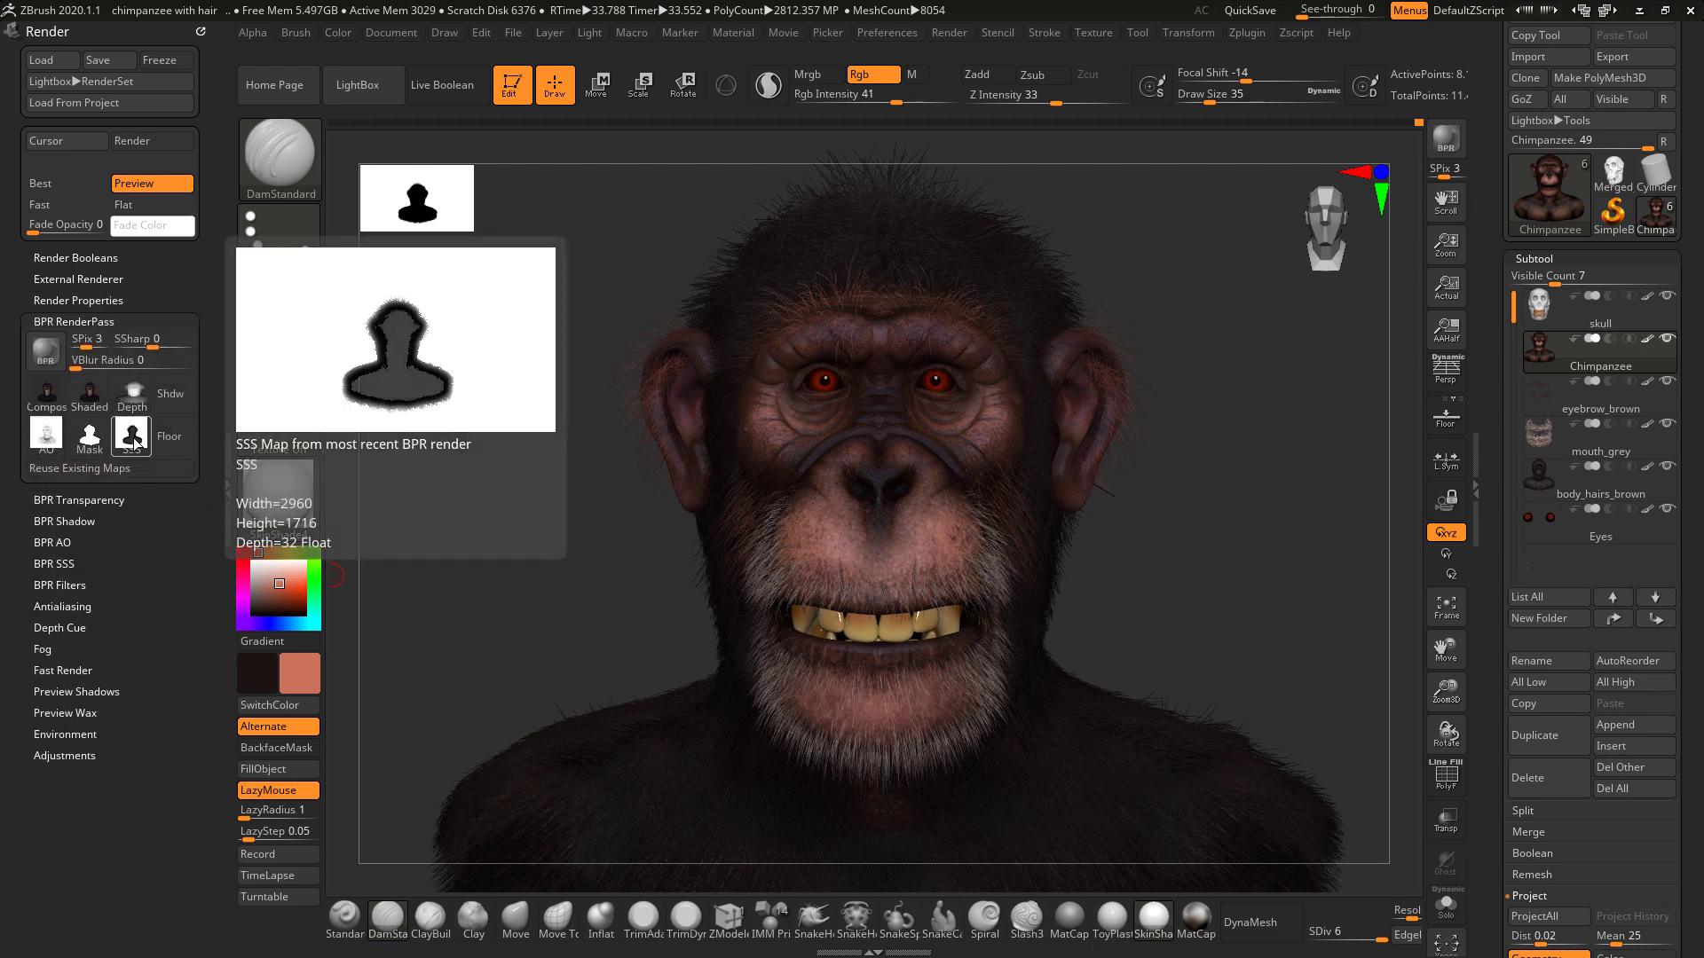
Start exporting the BPR Composite map and browse to the course's "Lecture 15 - Rendering & Exporting RenderPasses" folder.
mouse_move(139, 398)
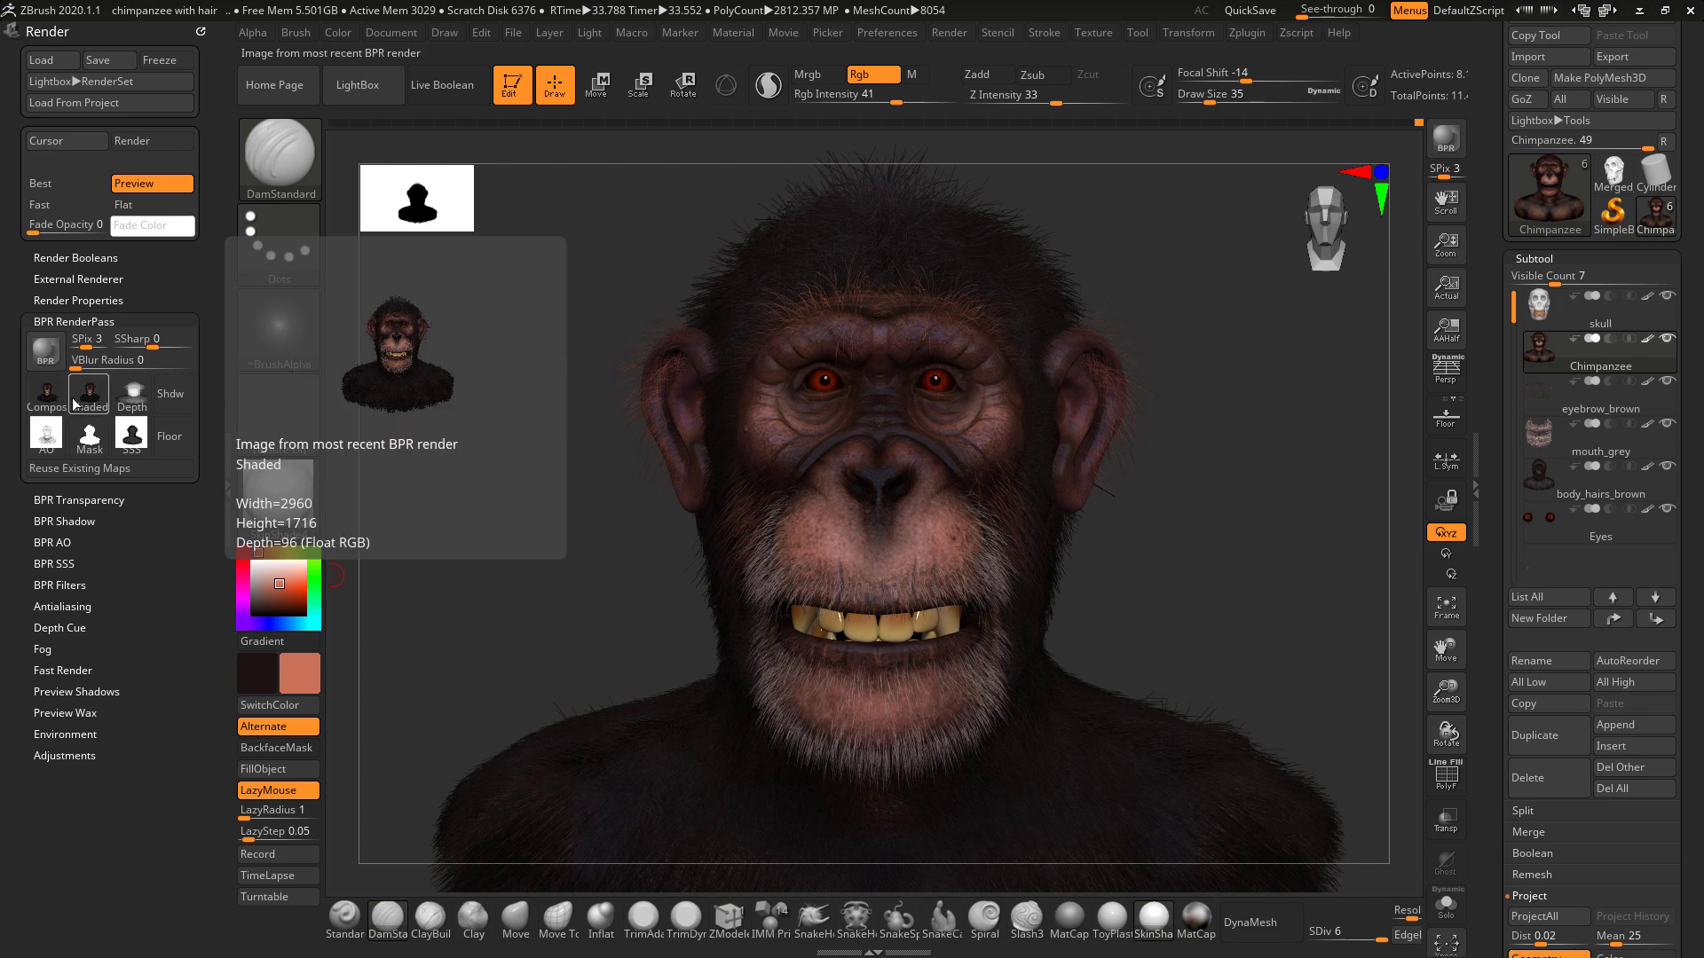
mouse_move(44, 444)
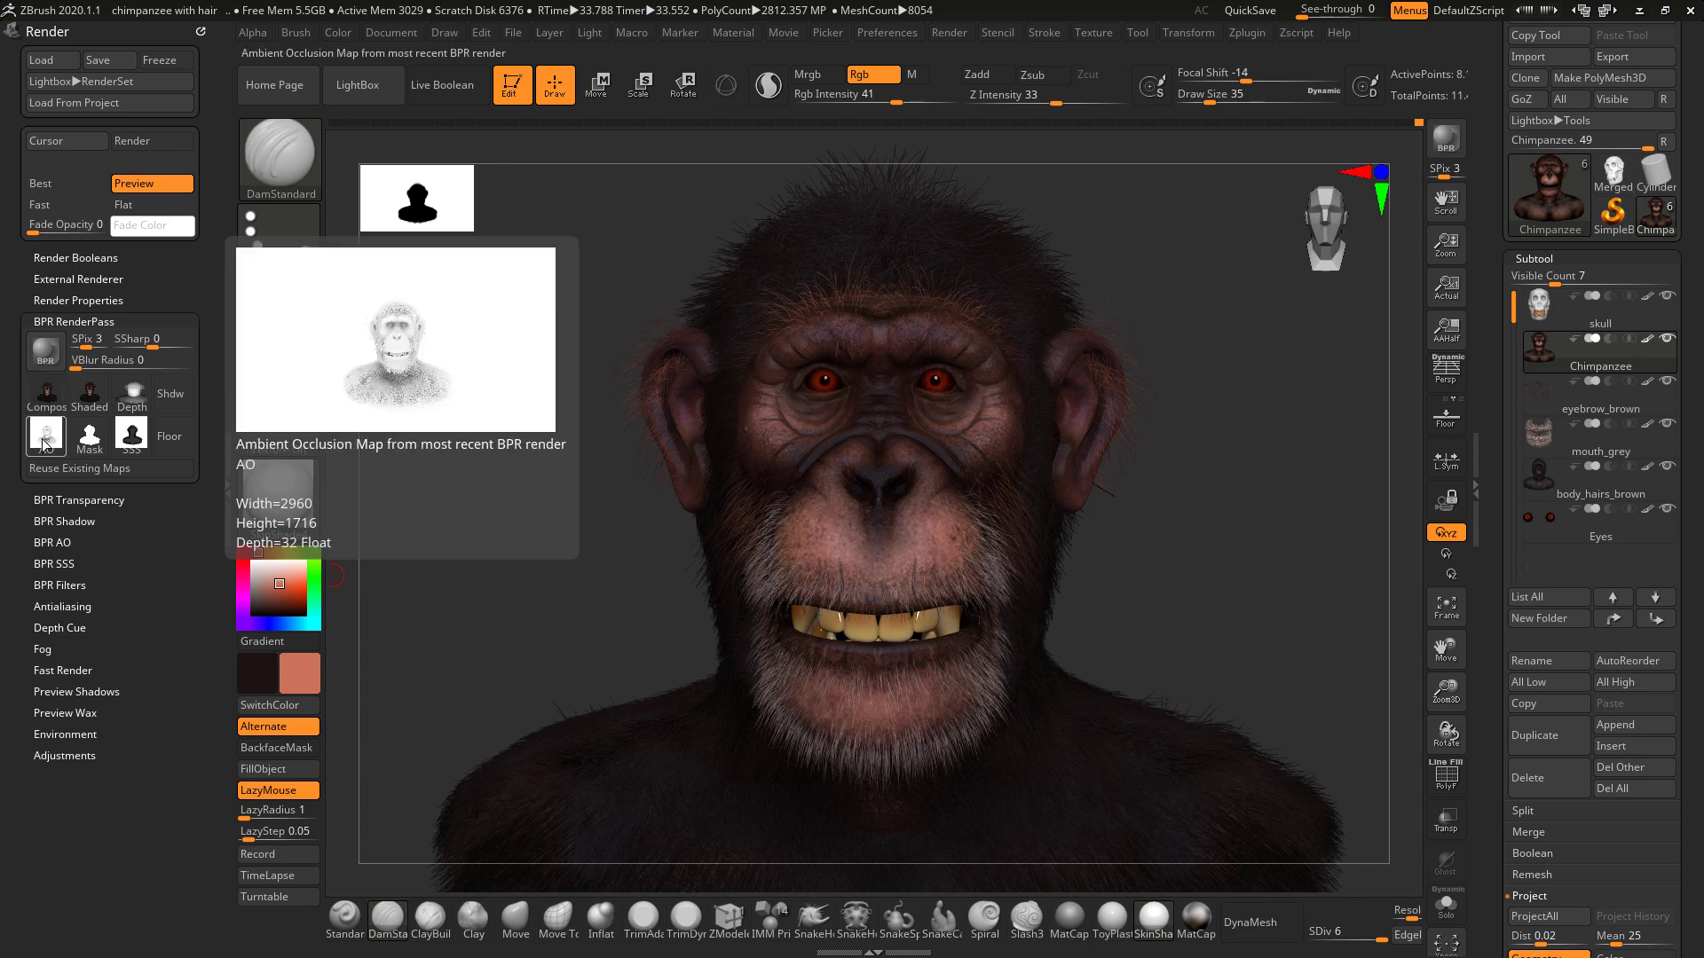
click(50, 395)
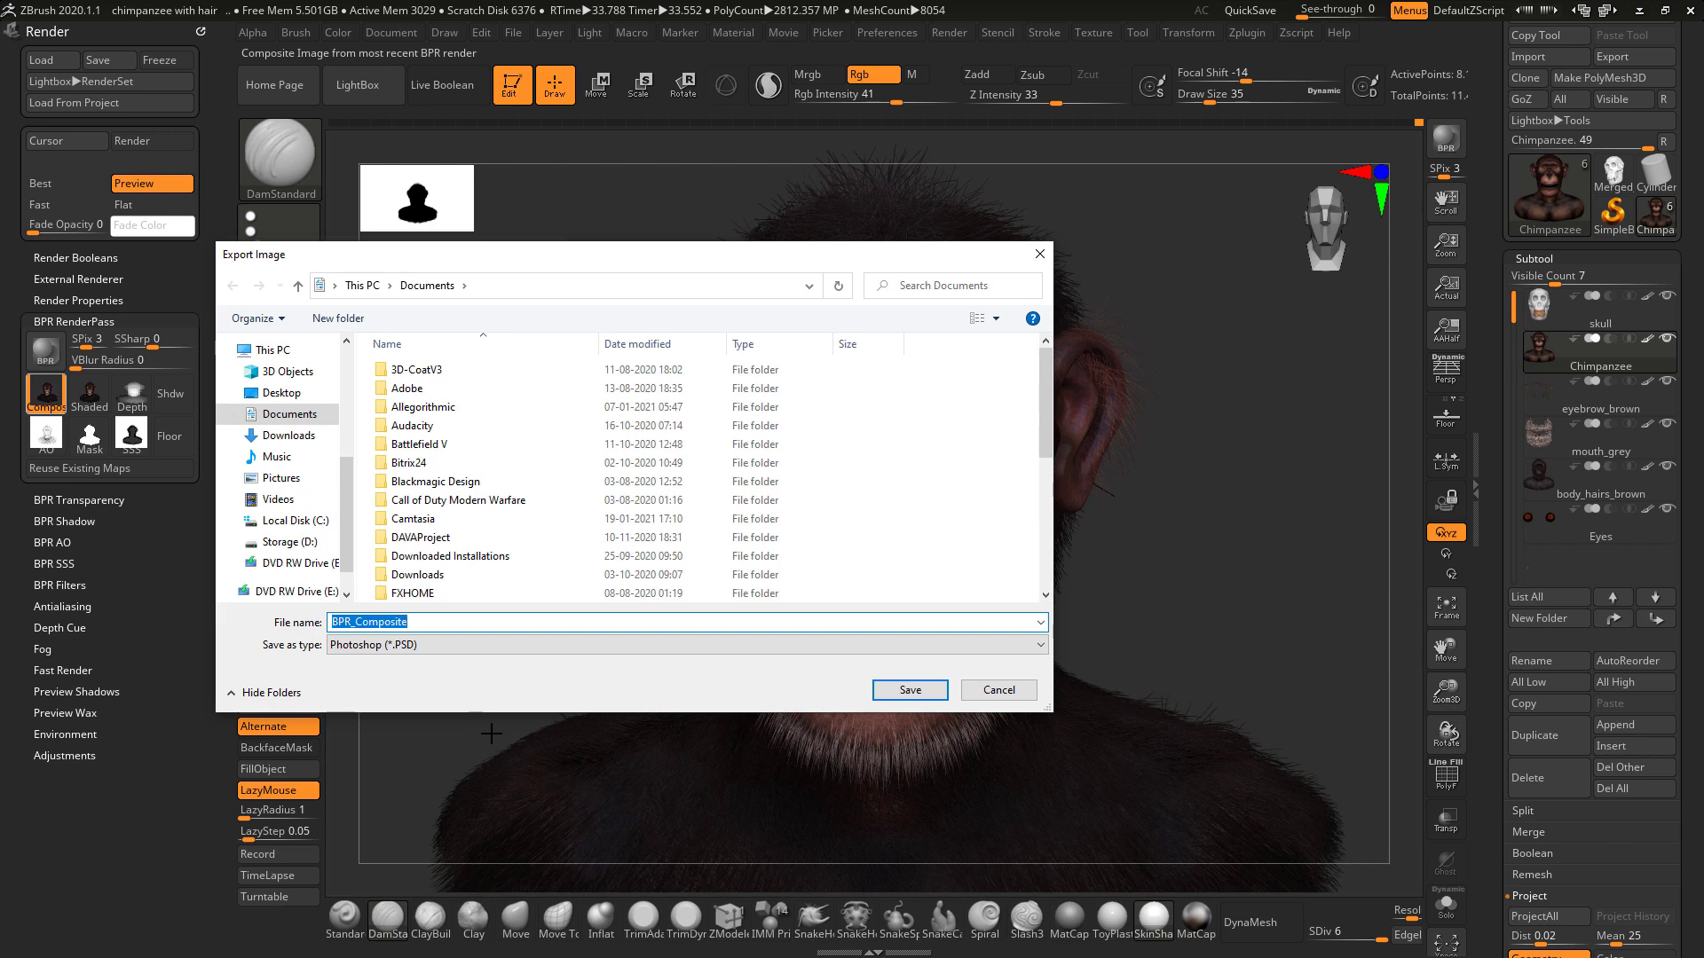
scroll(280, 479, up, 2)
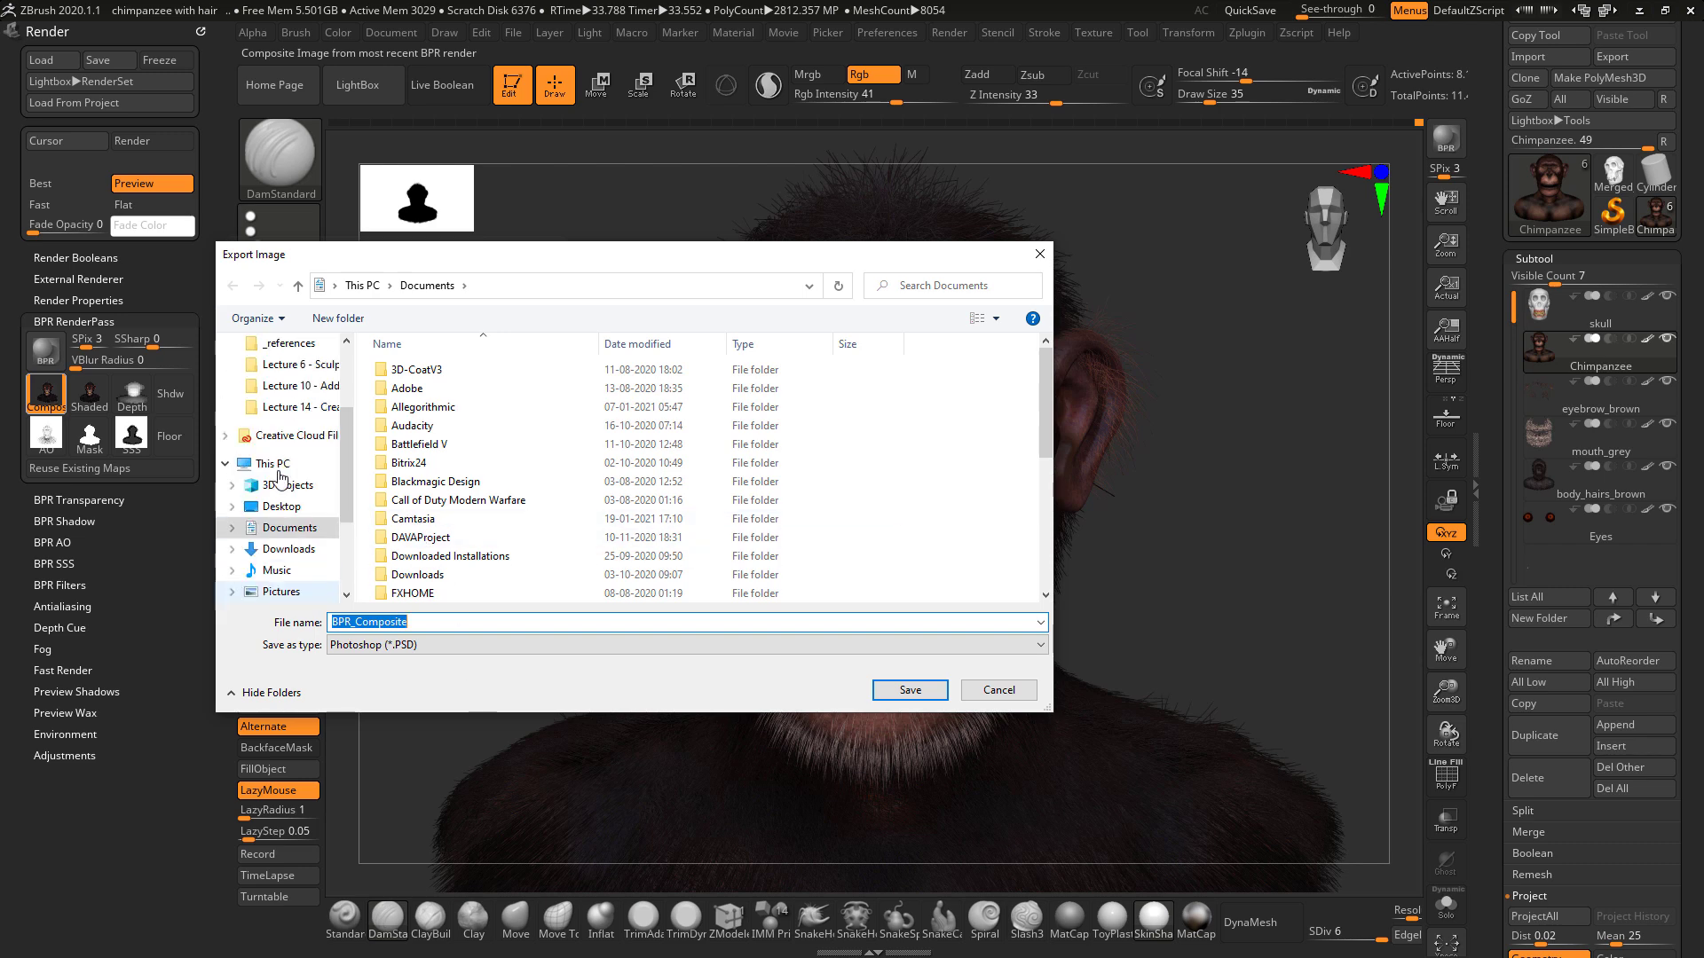
click(293, 406)
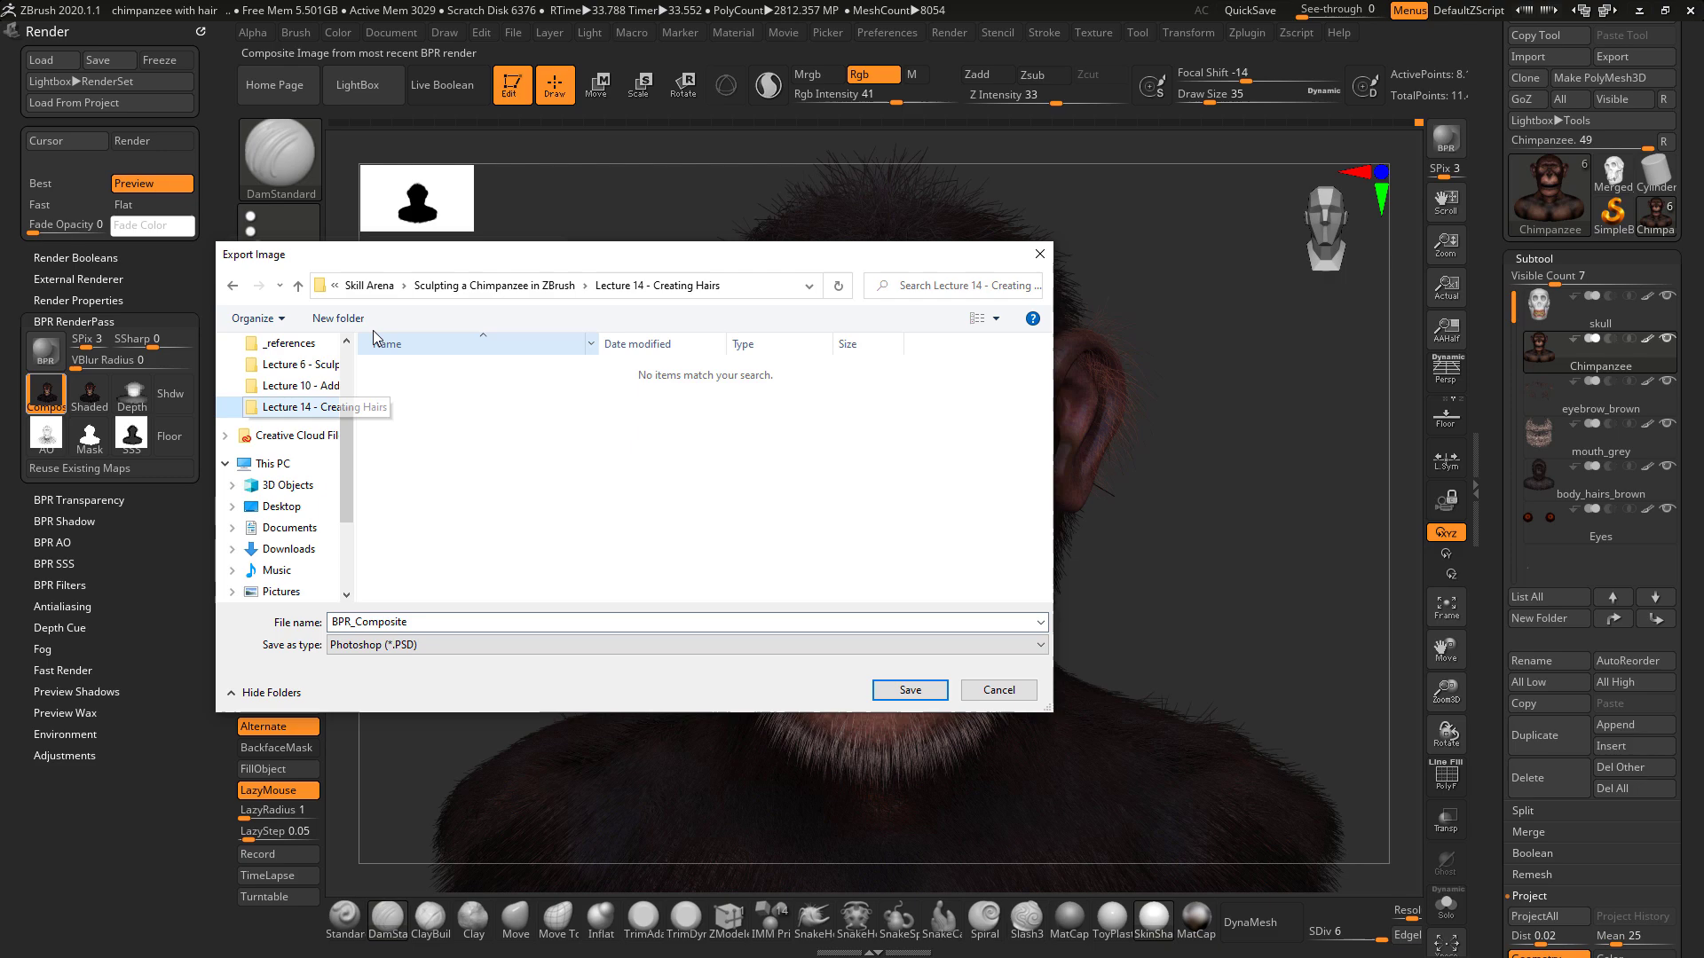
click(480, 285)
scroll(497, 497, down, 2)
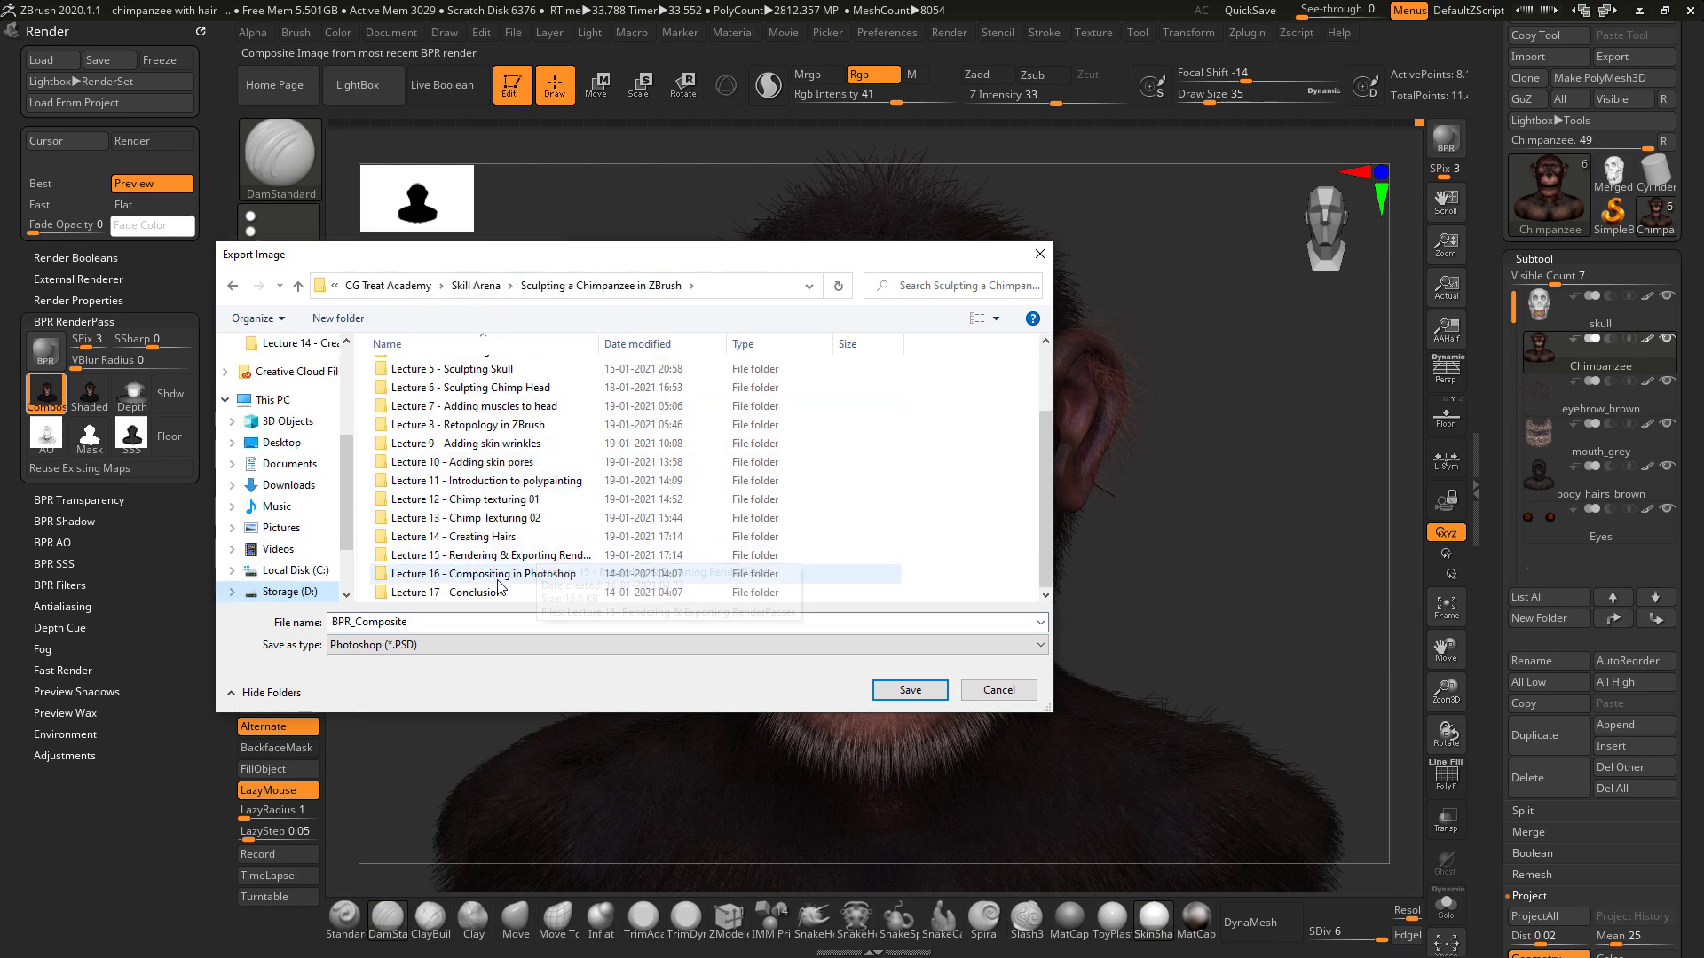
double_click(482, 556)
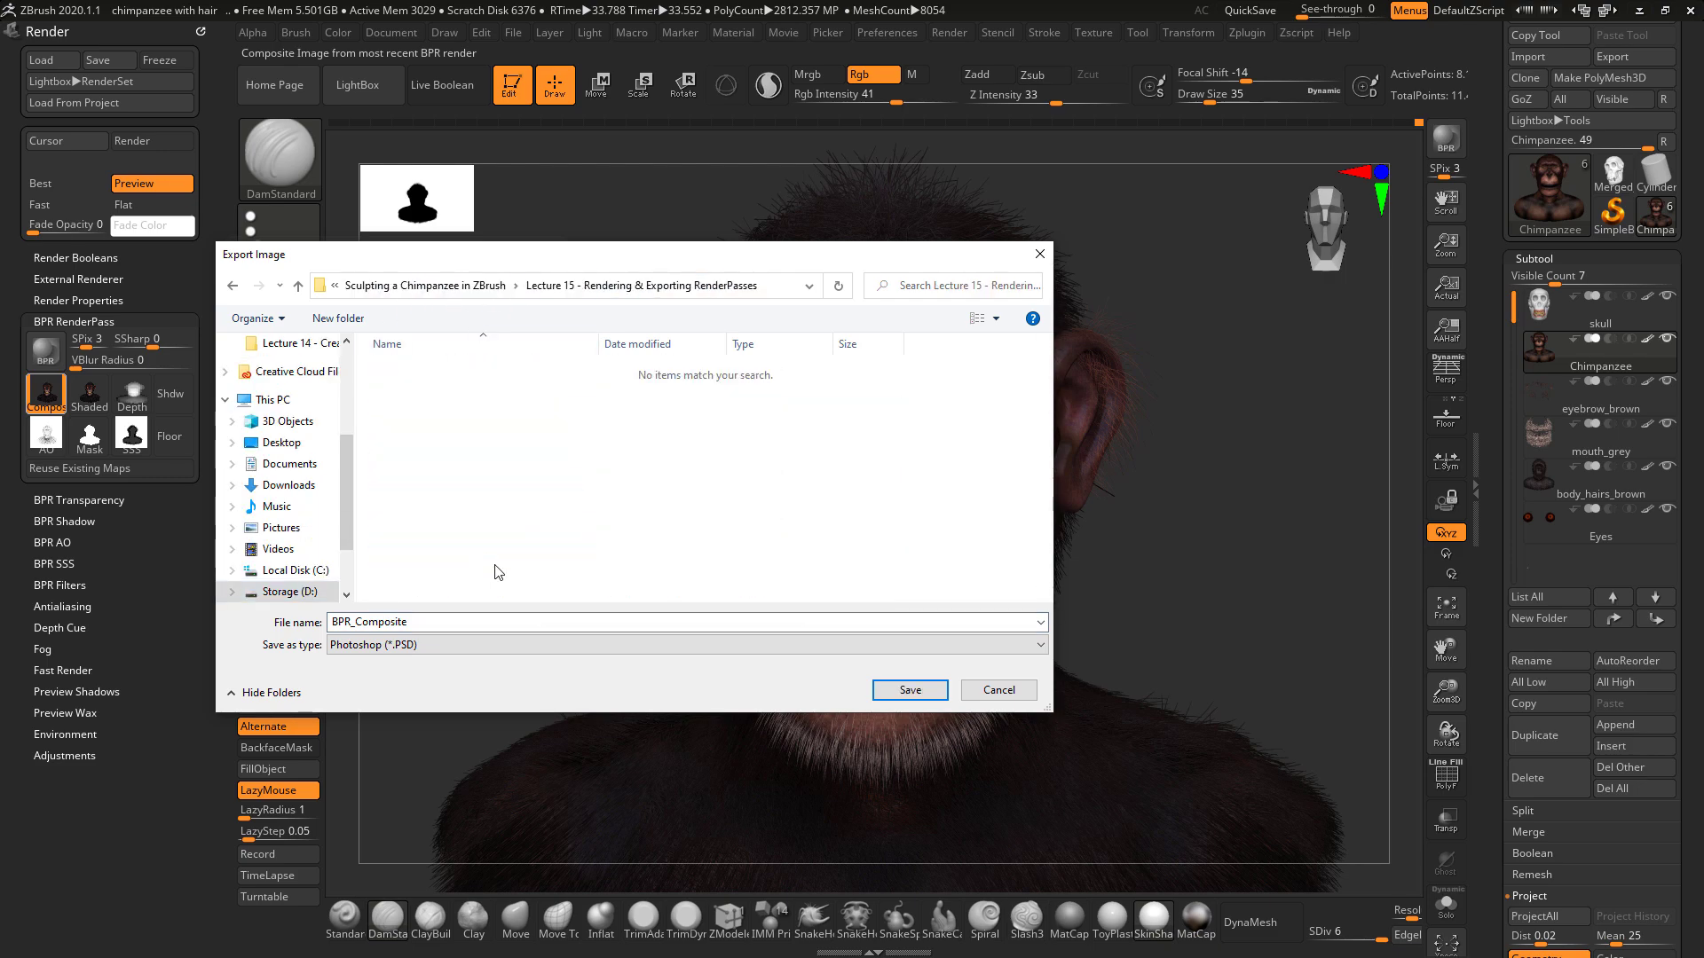
Create a new folder named RenderPass in the Lecture 15 folder and open it.
click(355, 319)
text(R)
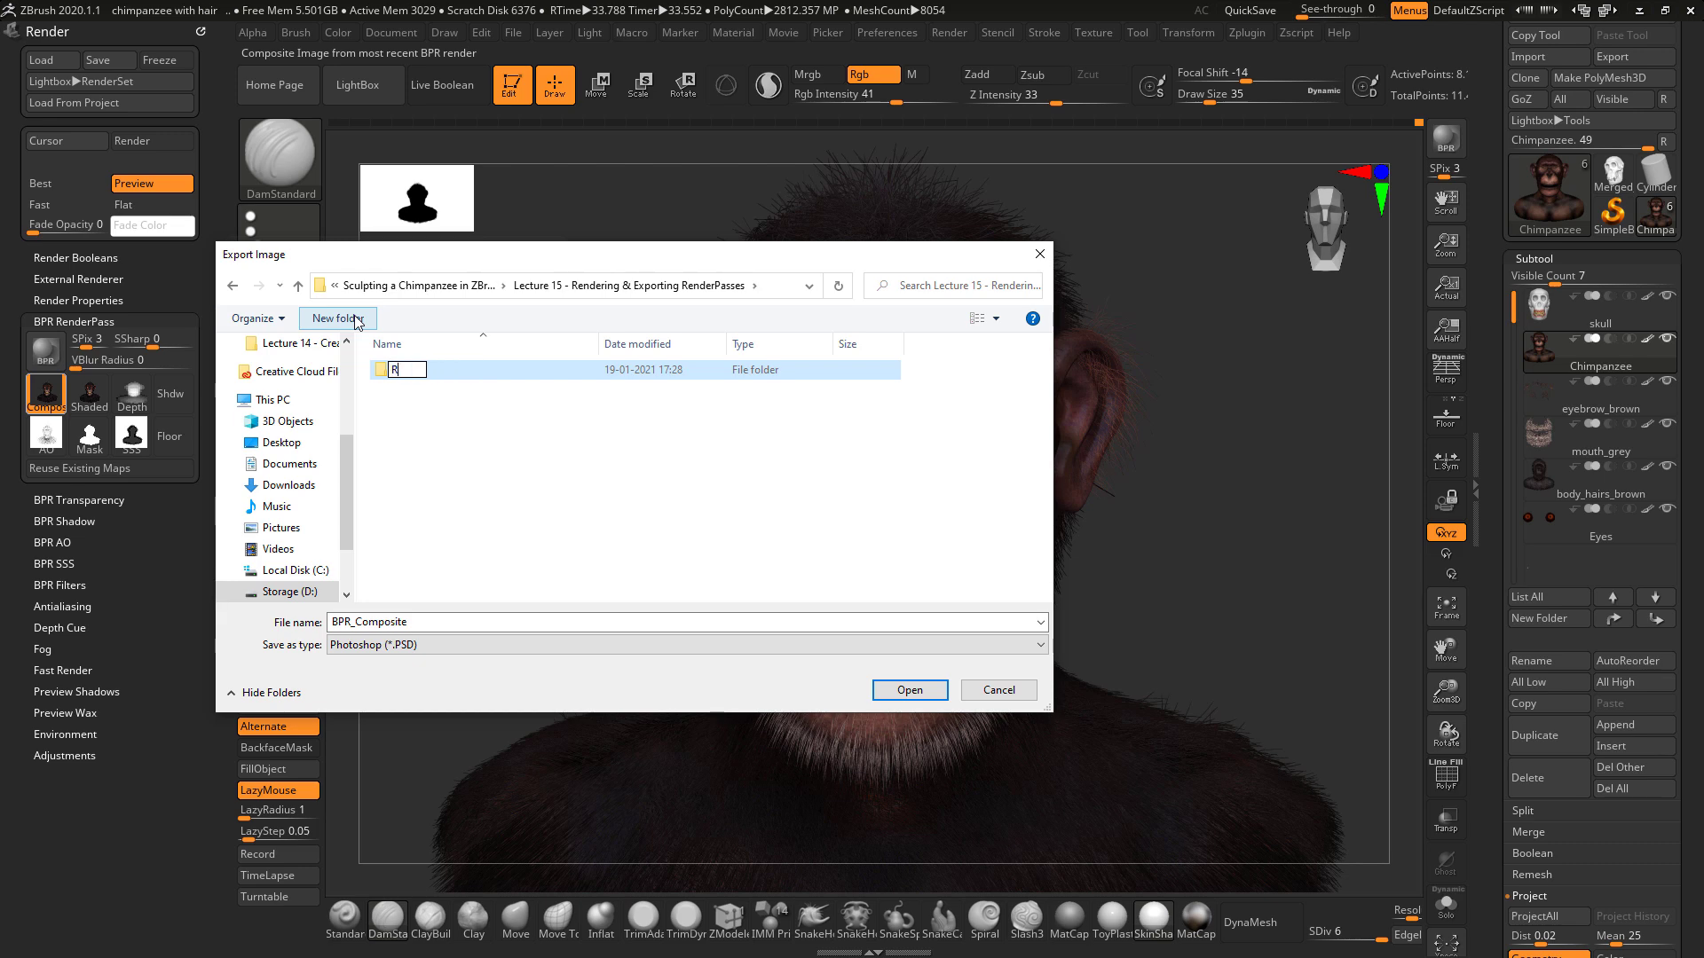
text(esderPass)
key(Return)
key(Return)
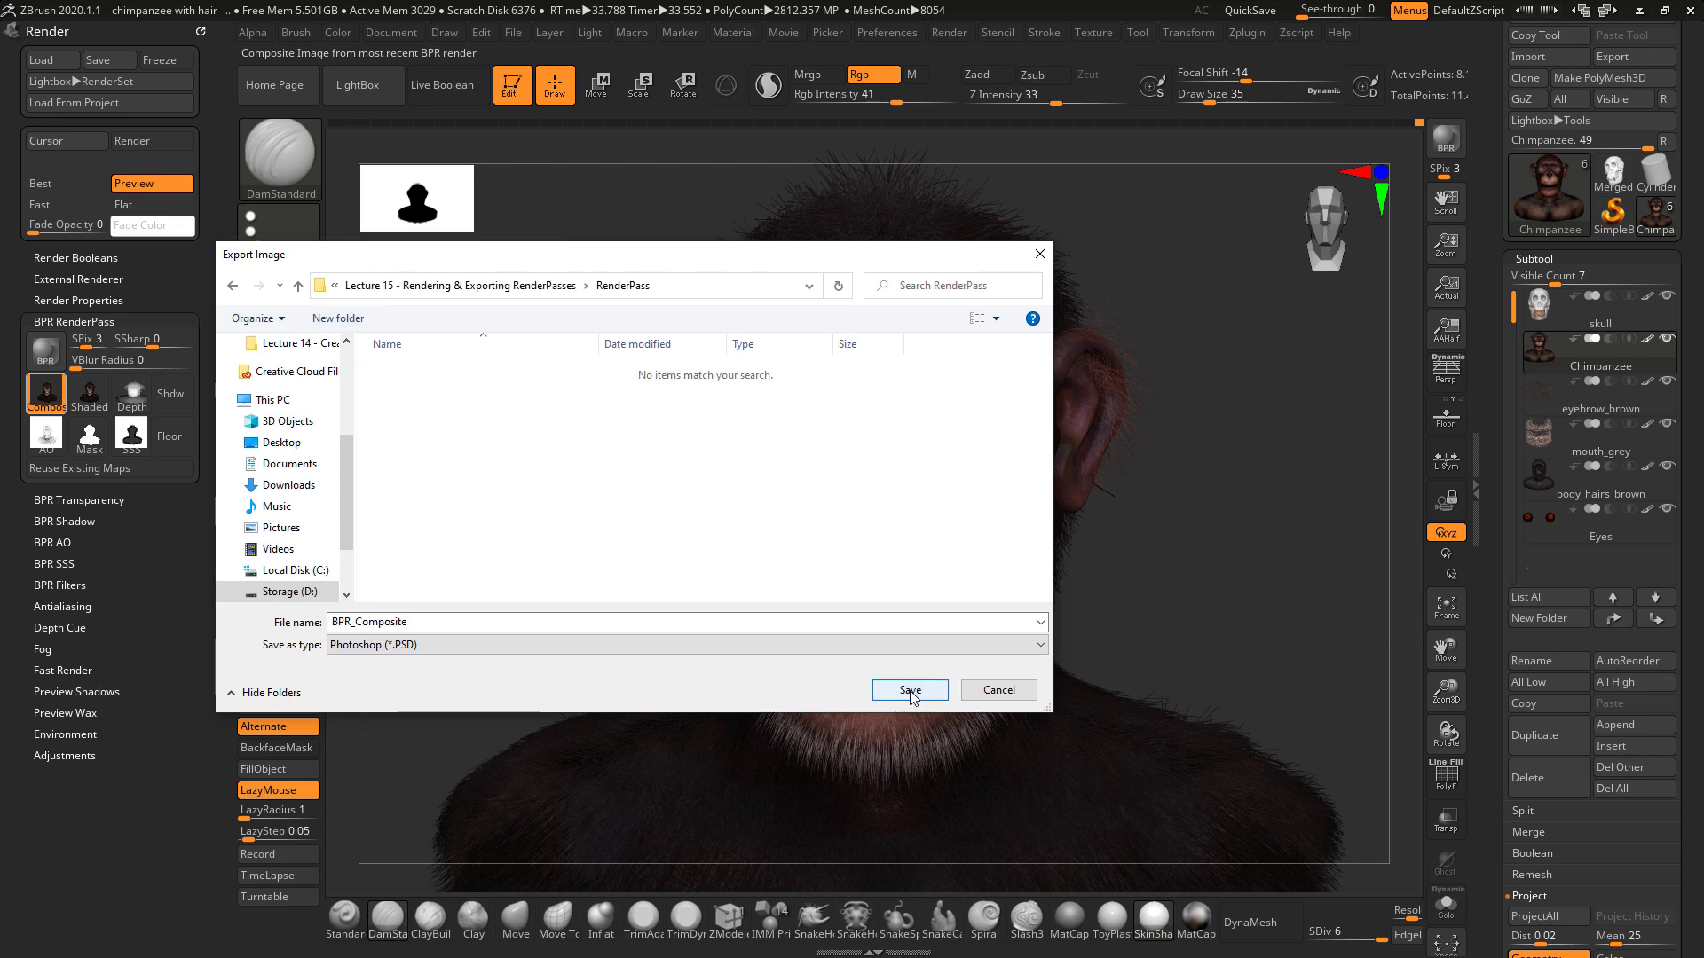
Save the composite image as BPR_Composite in PNG format in the RenderPass folder.
click(733, 646)
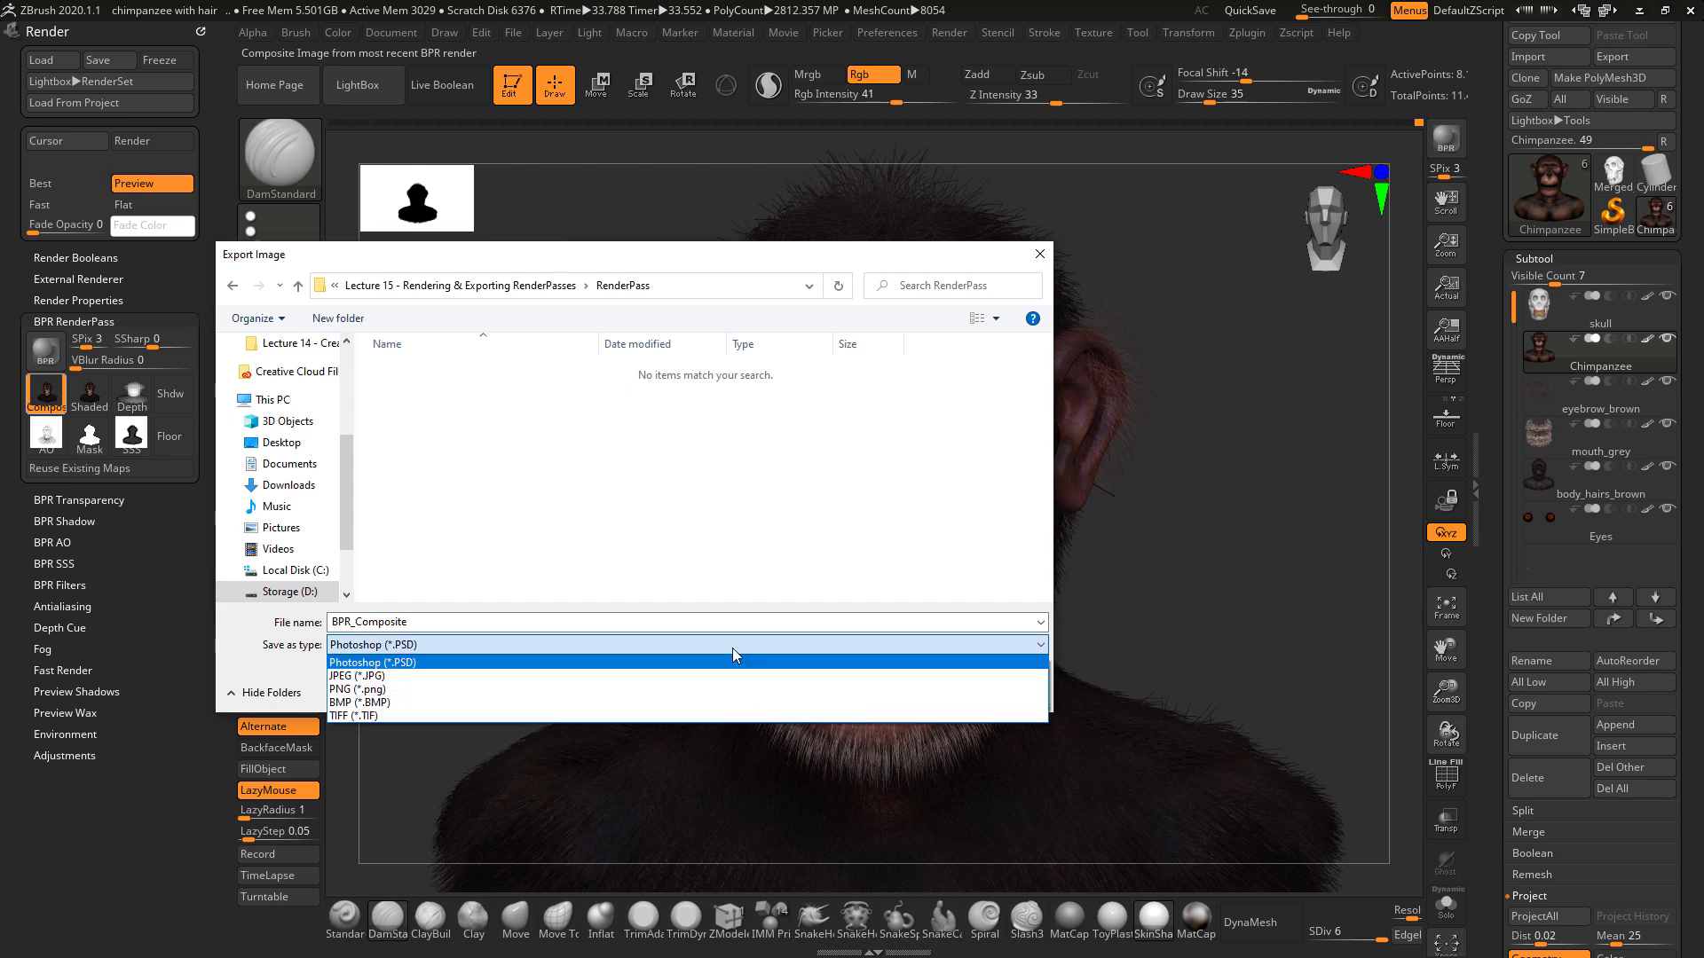
click(594, 691)
click(884, 694)
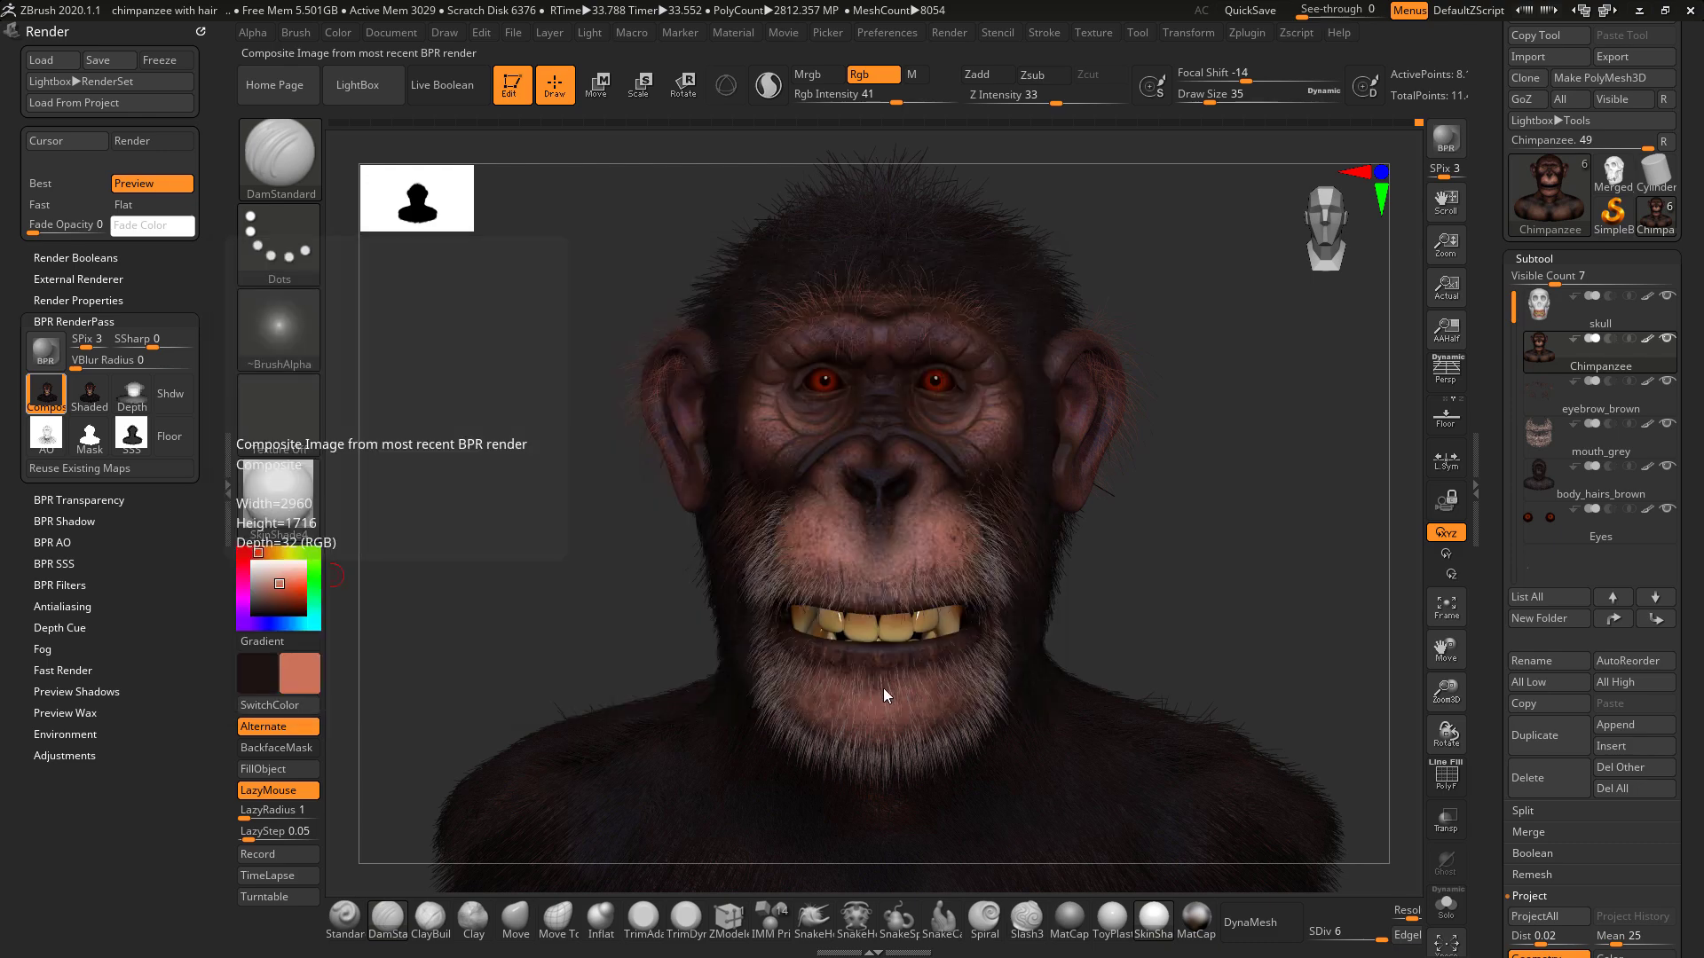
Export the Shaded render pass to the RenderPass folder as BPR_Render in PNG format.
click(87, 391)
click(449, 643)
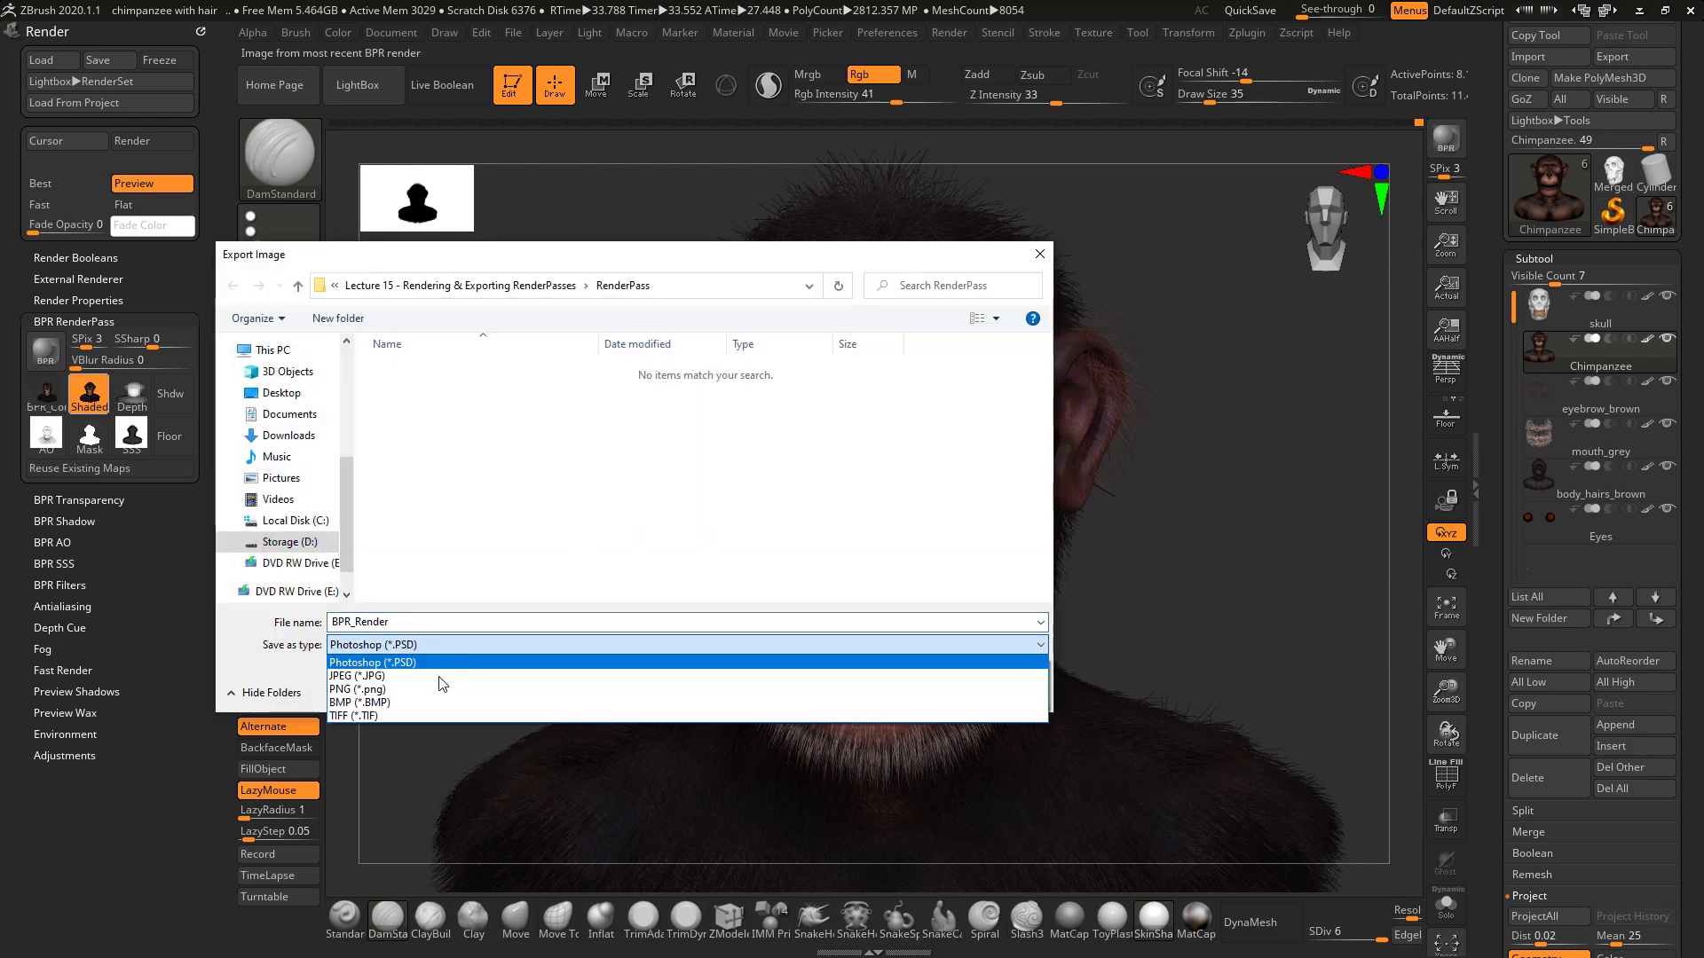
click(436, 690)
click(895, 691)
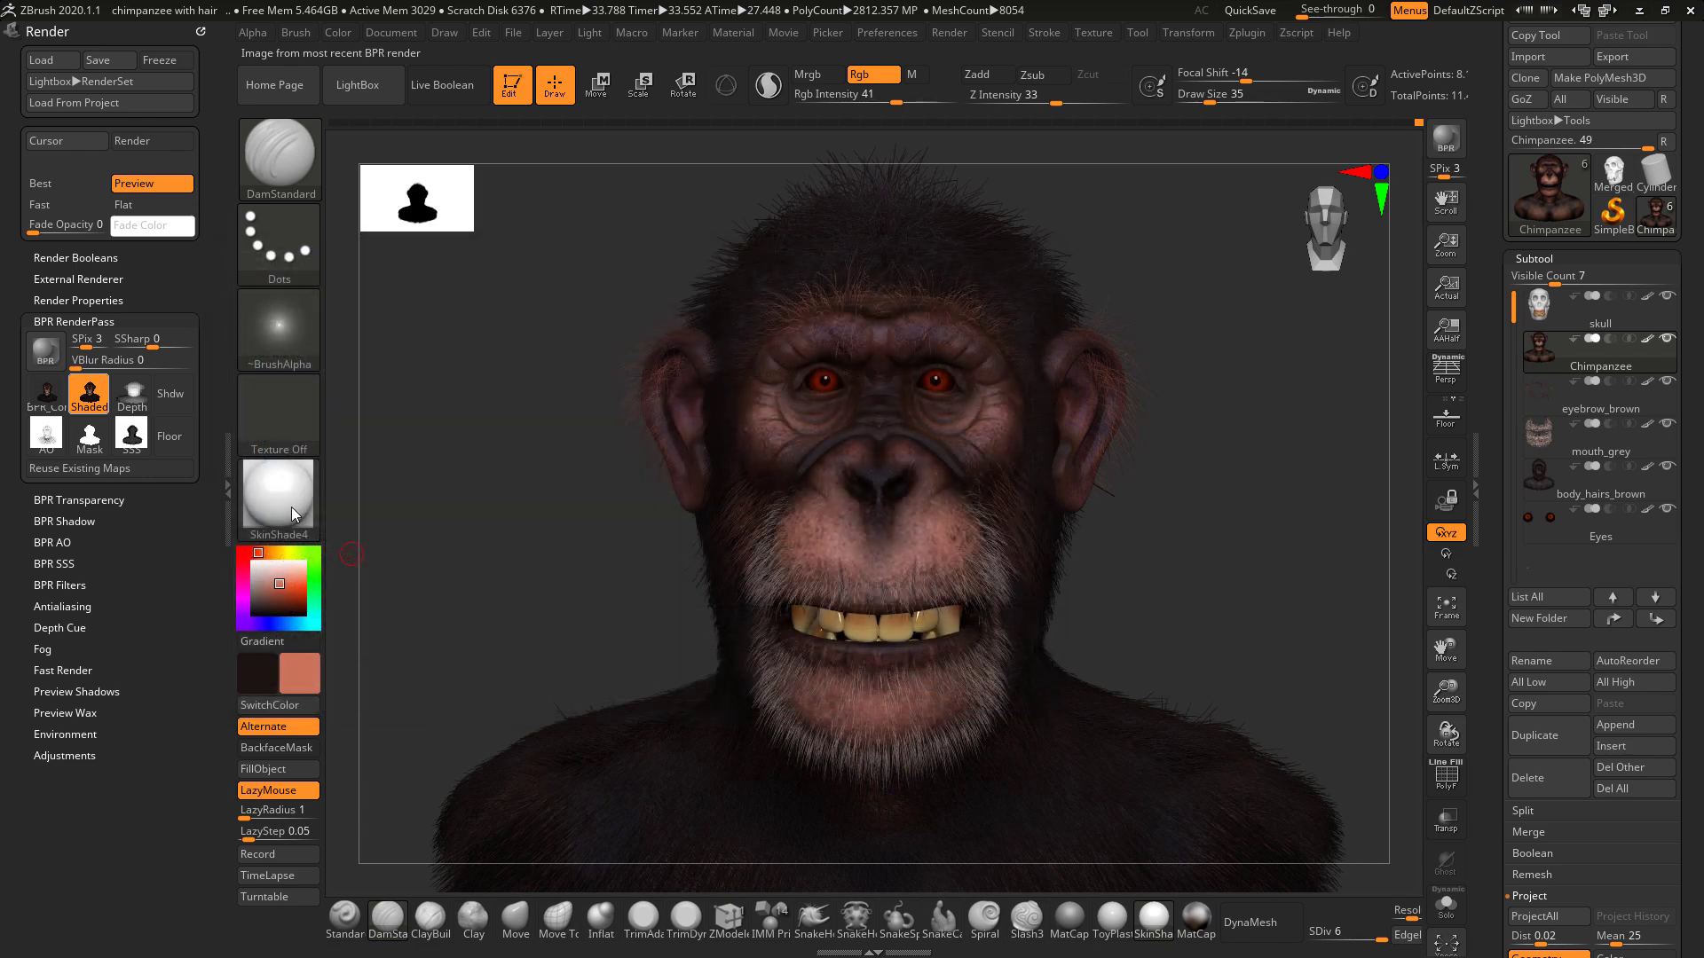
Export the Depth map to the RenderPass folder as BPR_Depth in BMP format.
click(133, 393)
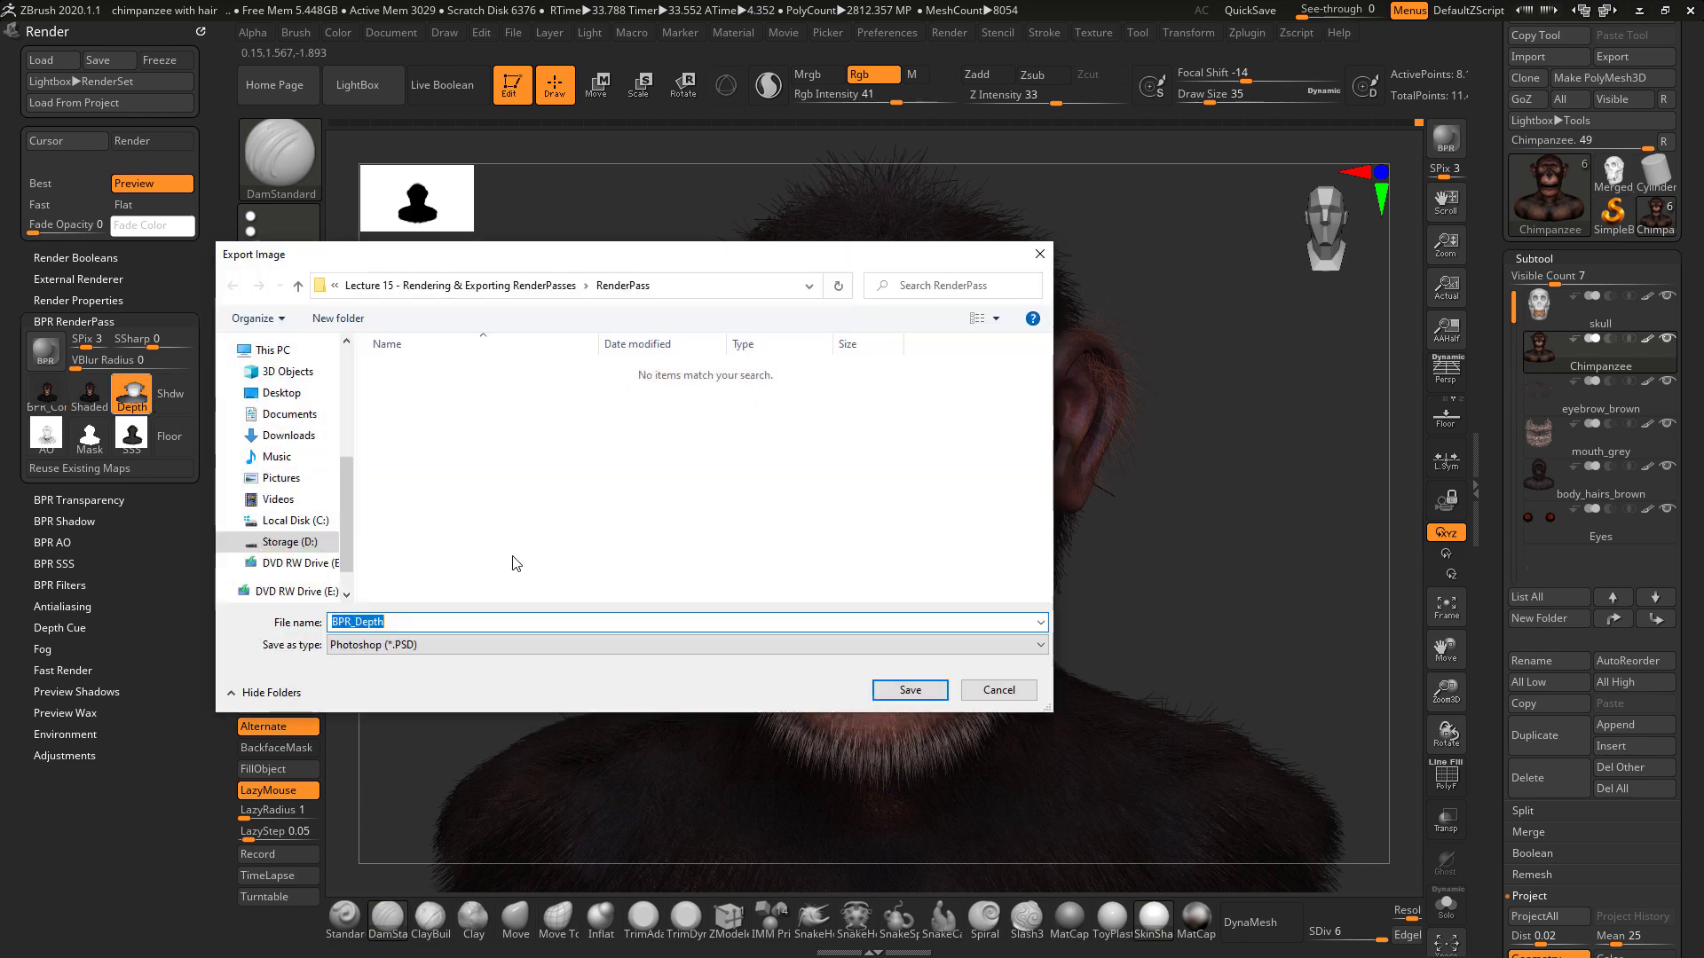
click(492, 642)
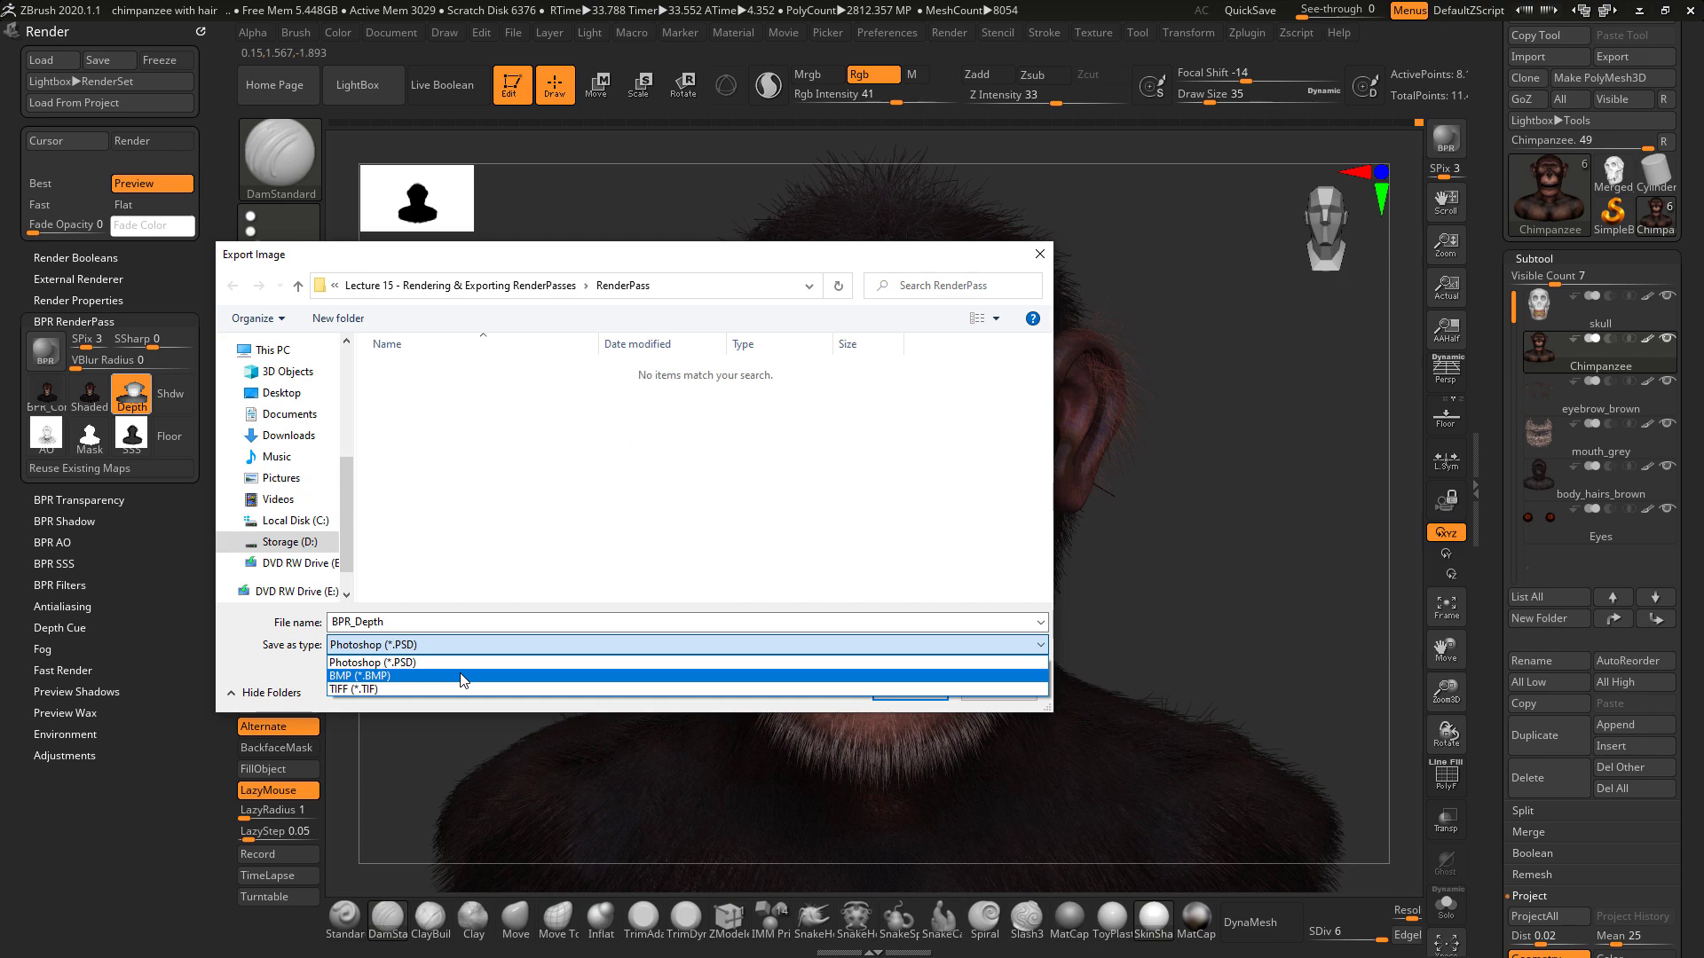
click(459, 673)
click(900, 691)
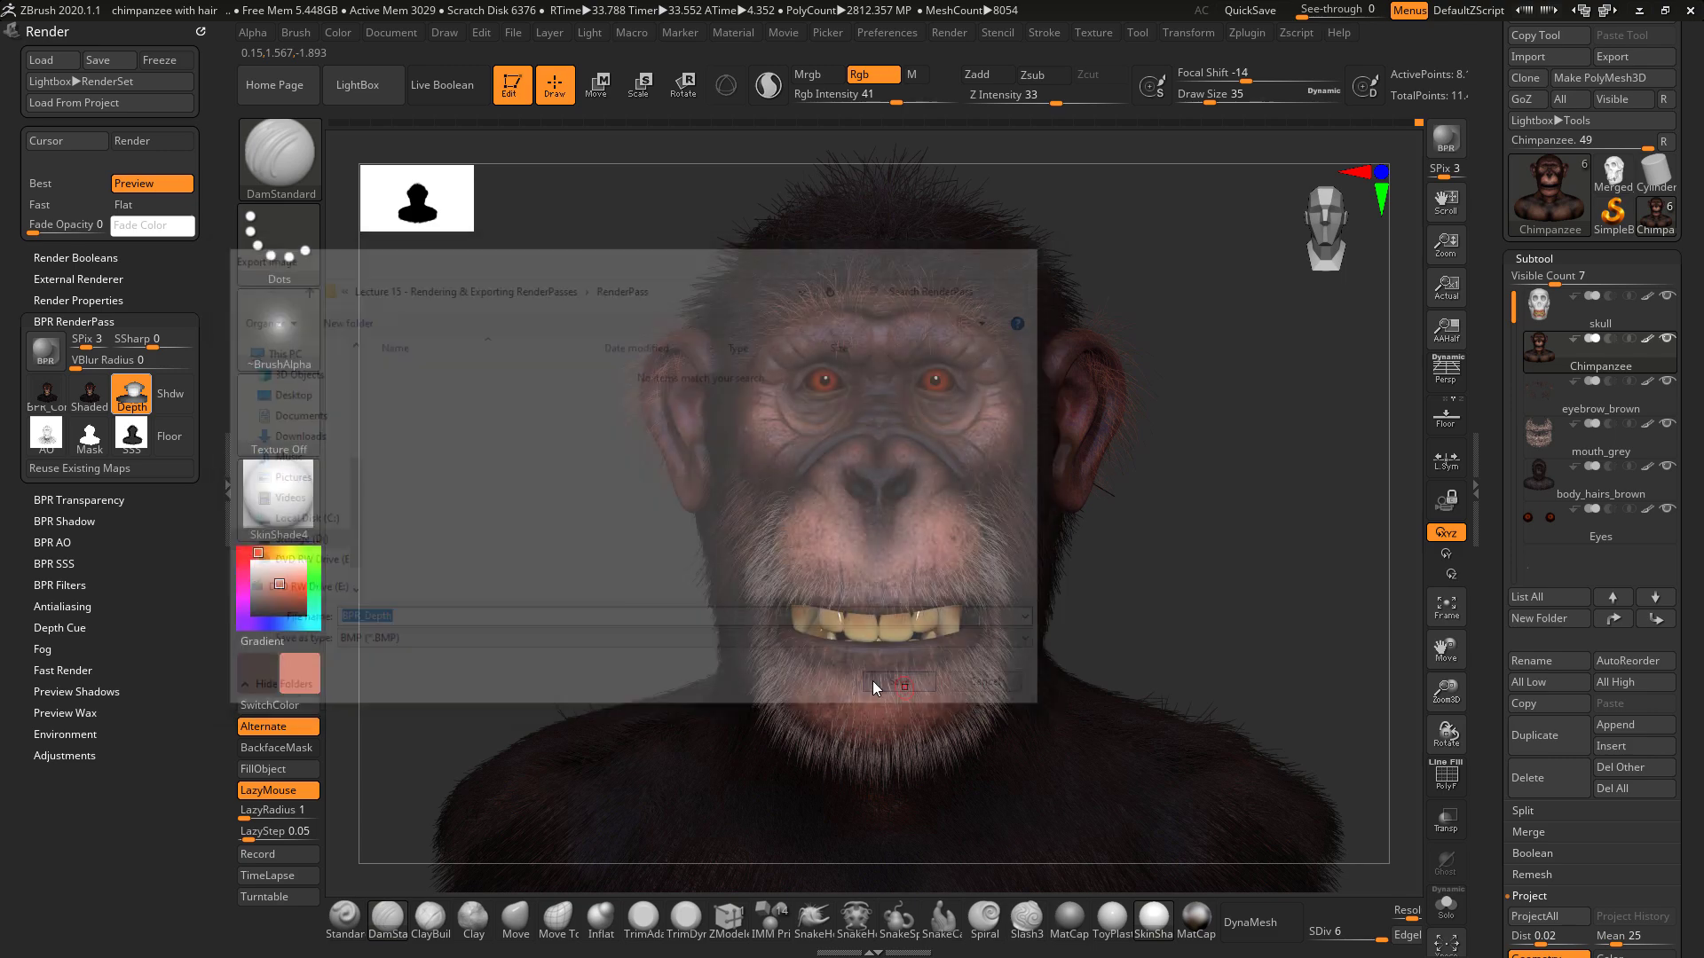
Export the ambient occlusion map to the RenderPass folder as BPR_AO in BMP format.
click(46, 434)
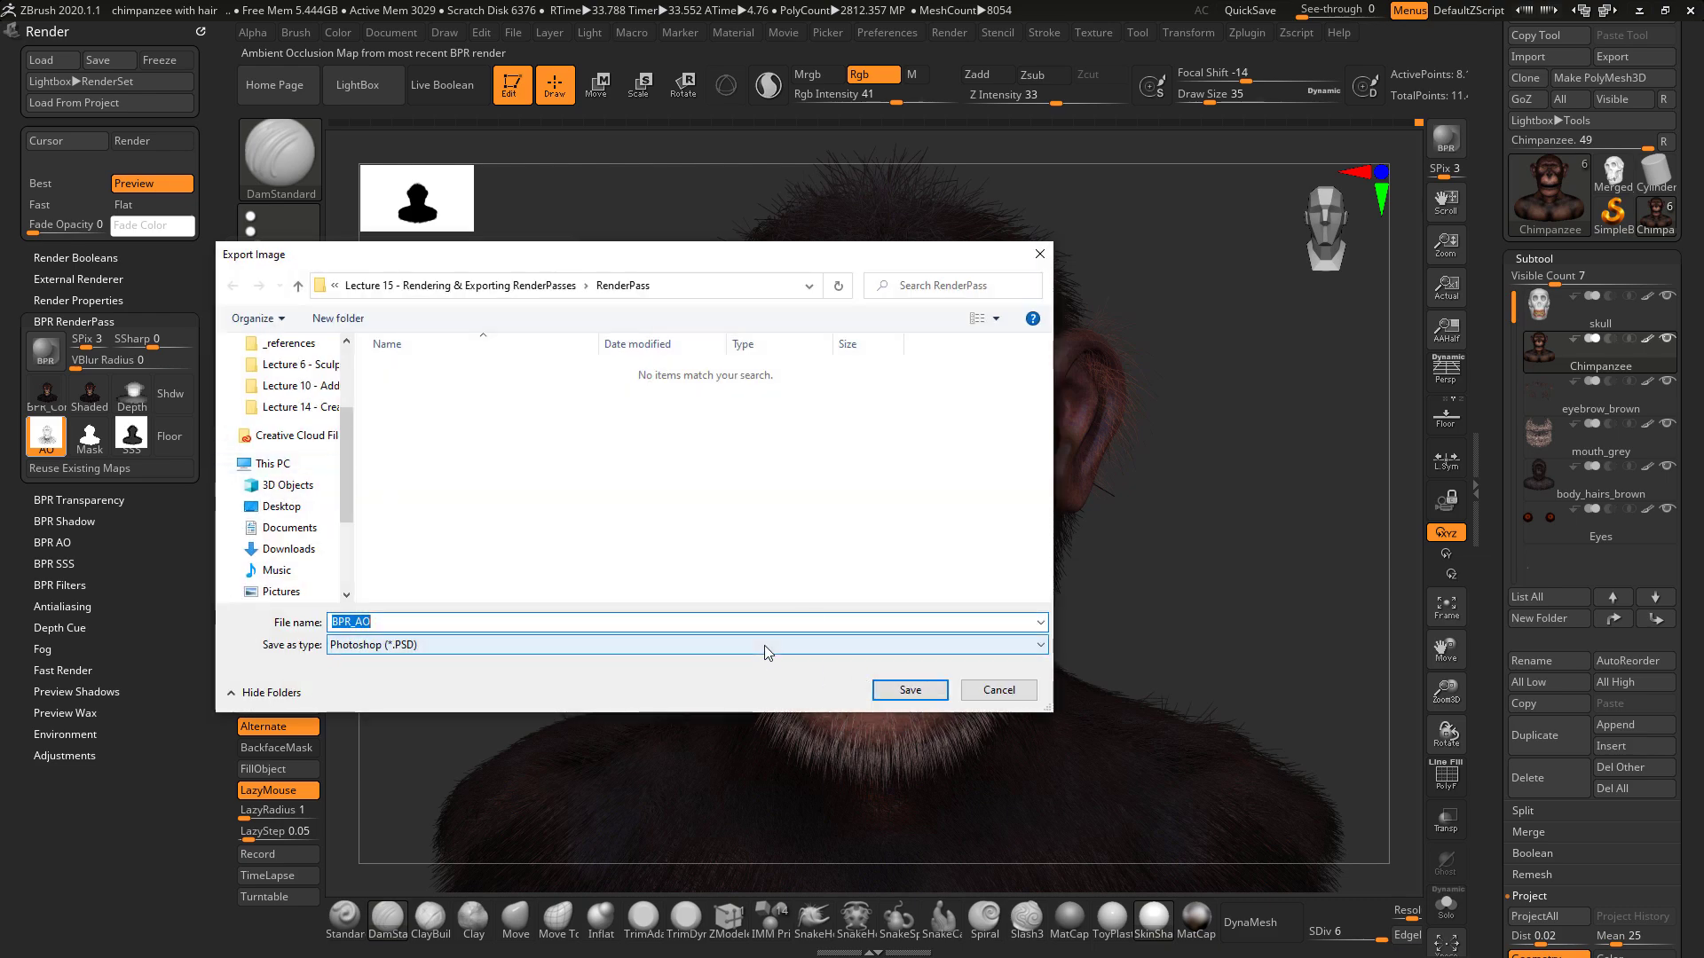
click(764, 645)
click(653, 677)
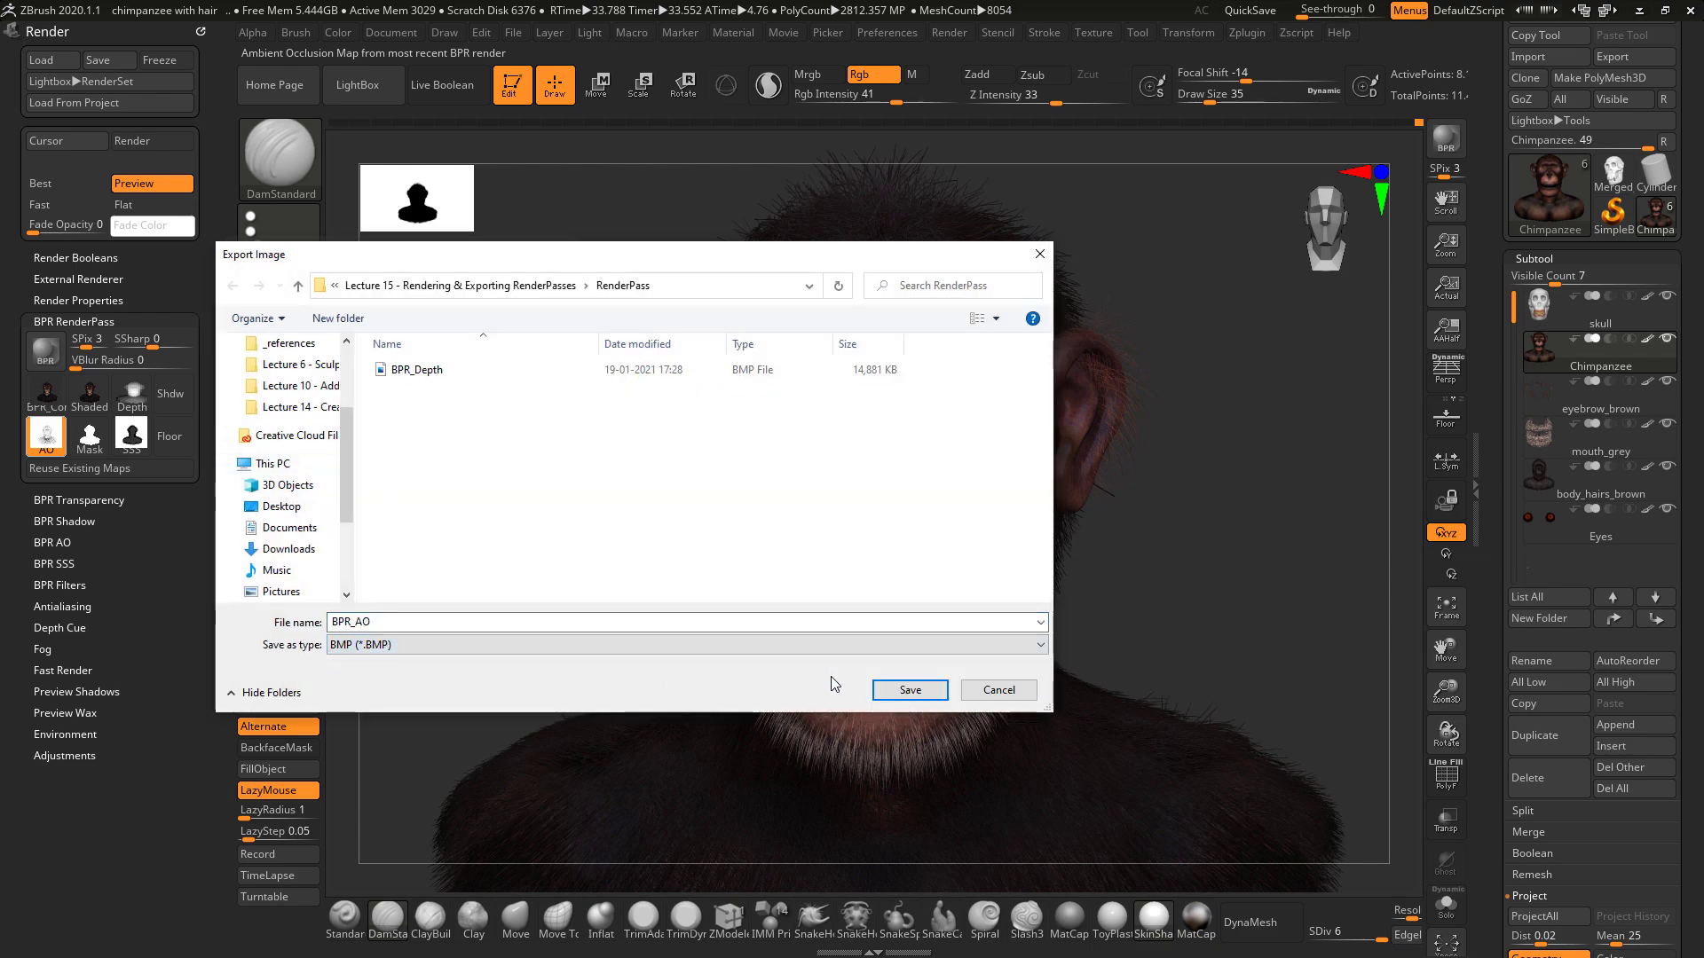
click(910, 691)
Export the Mask map to the RenderPass folder as BPR_Mask in BMP format.
click(89, 438)
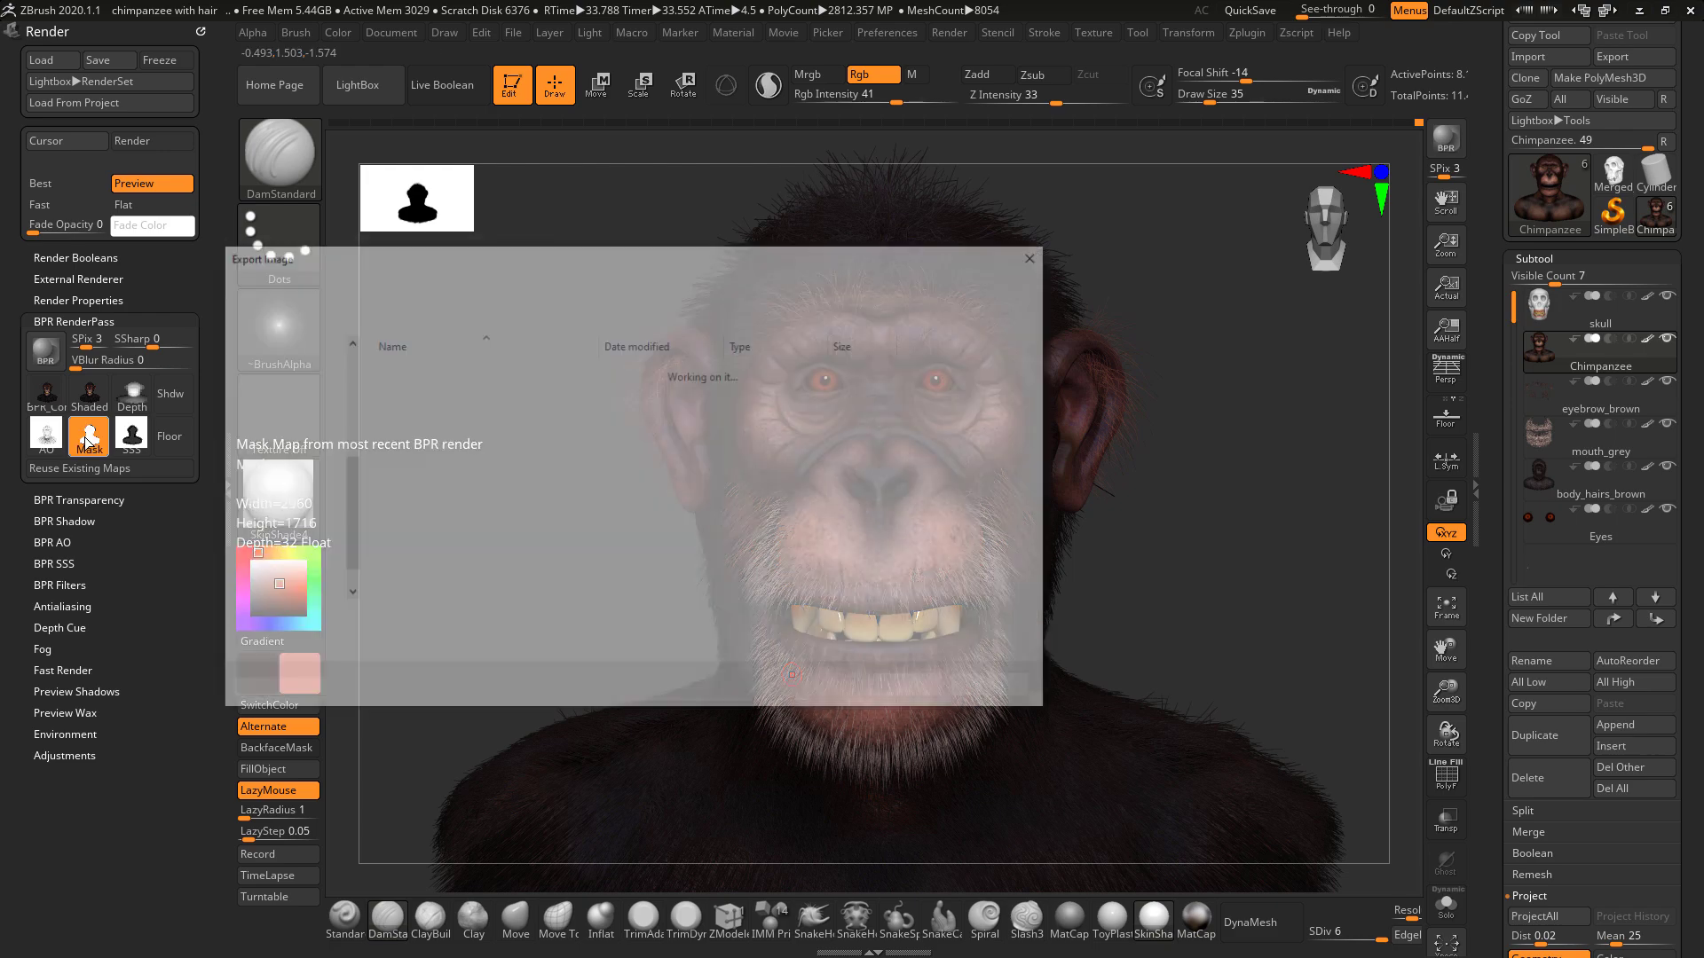
click(716, 646)
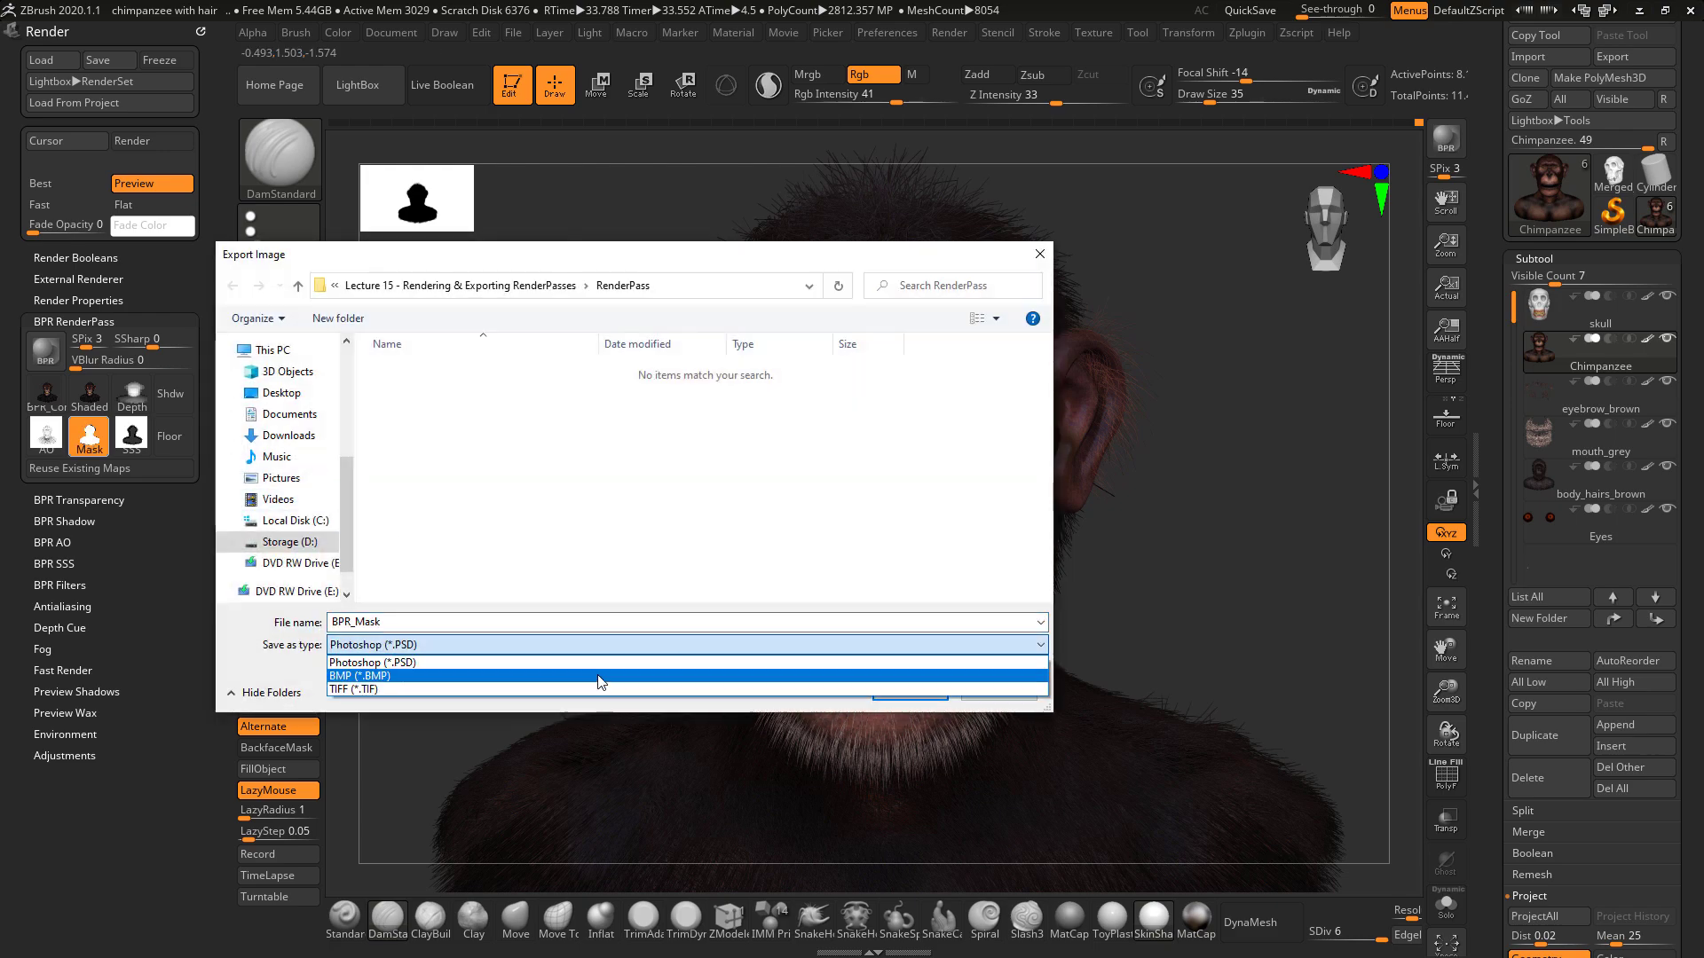
click(599, 677)
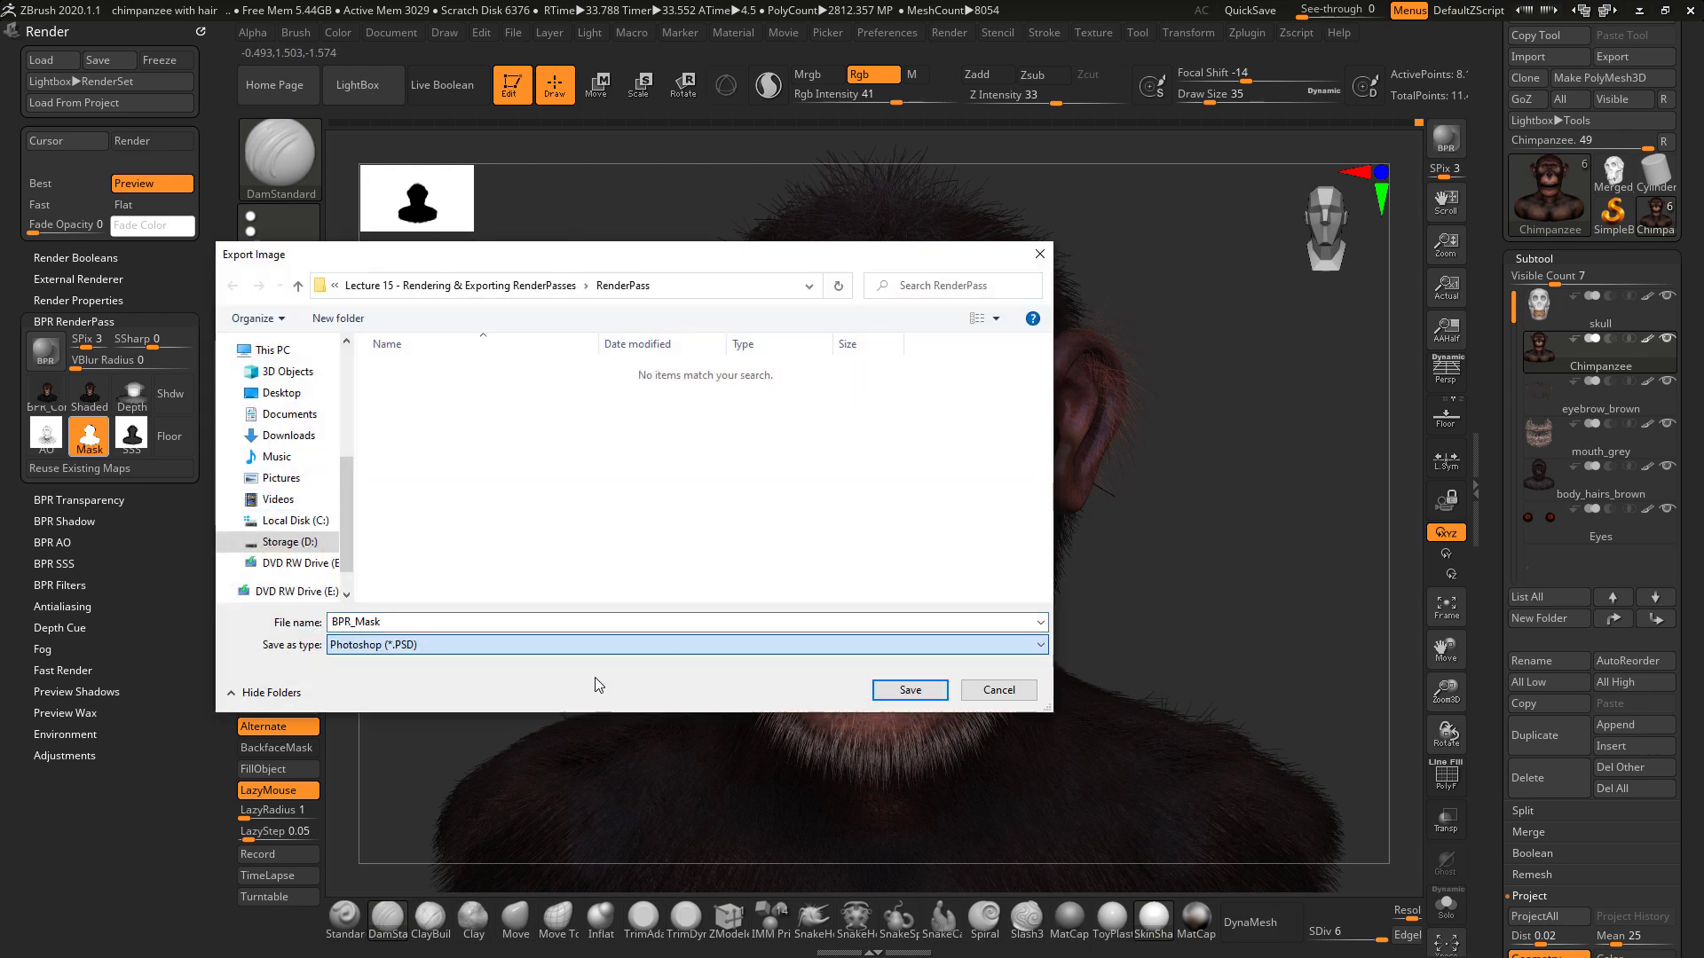
click(908, 690)
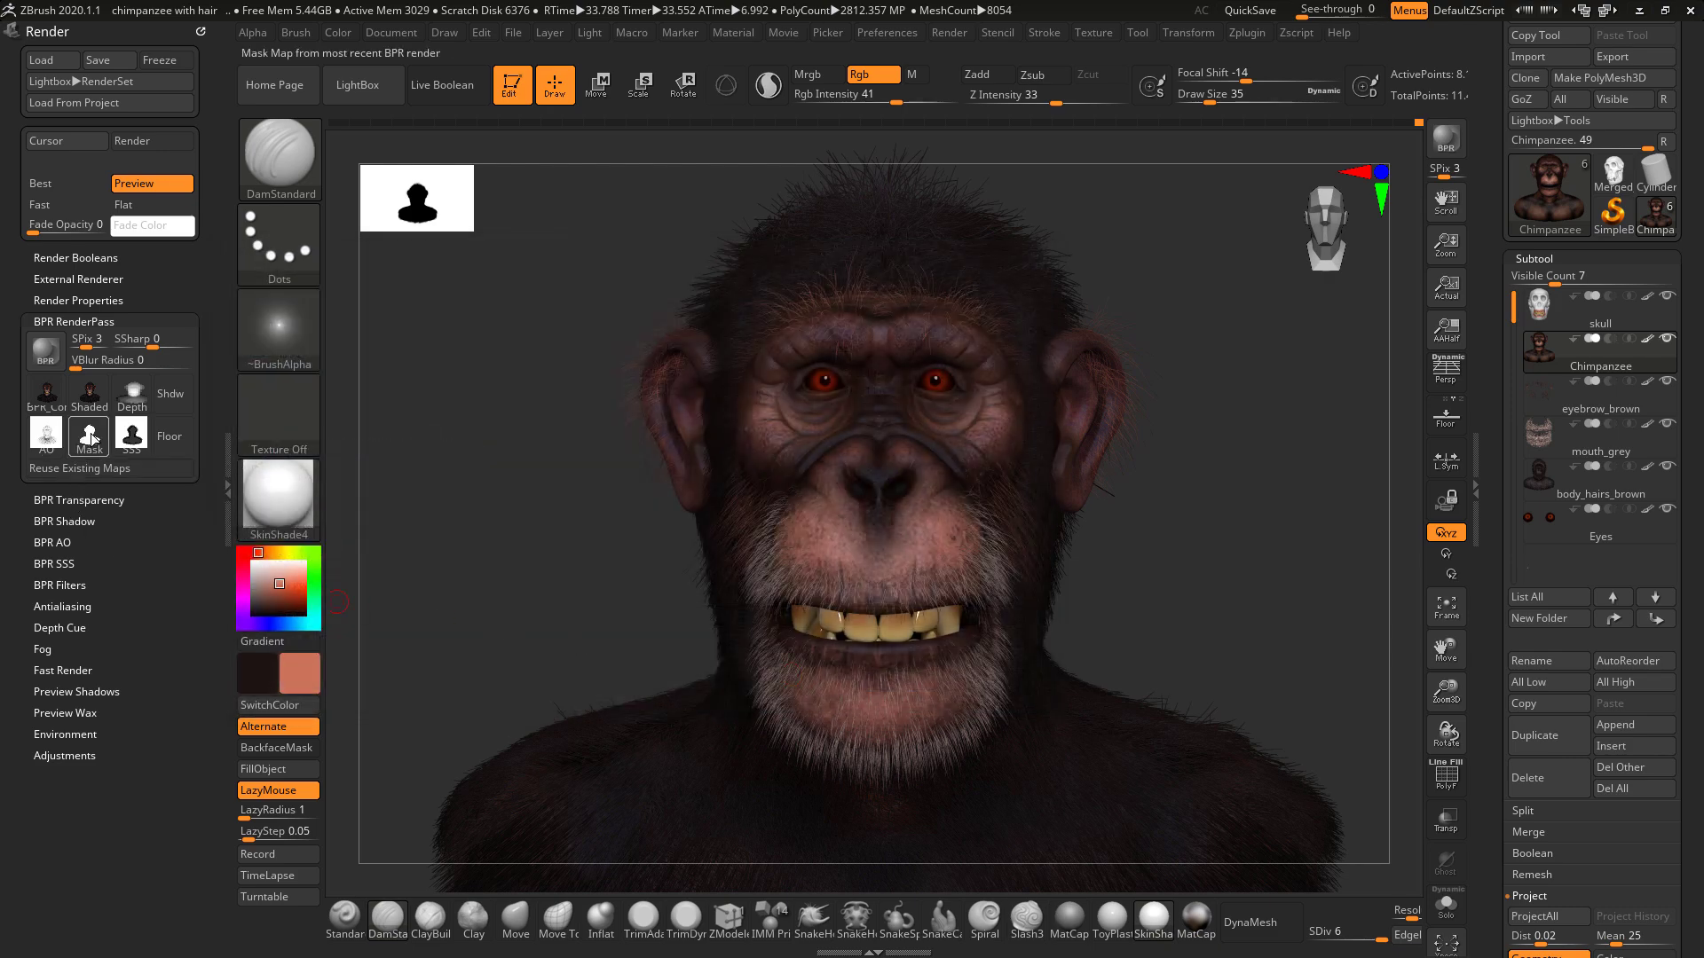
Export the SSS map to the RenderPass folder as BPR_SSS in BMP format.
click(133, 436)
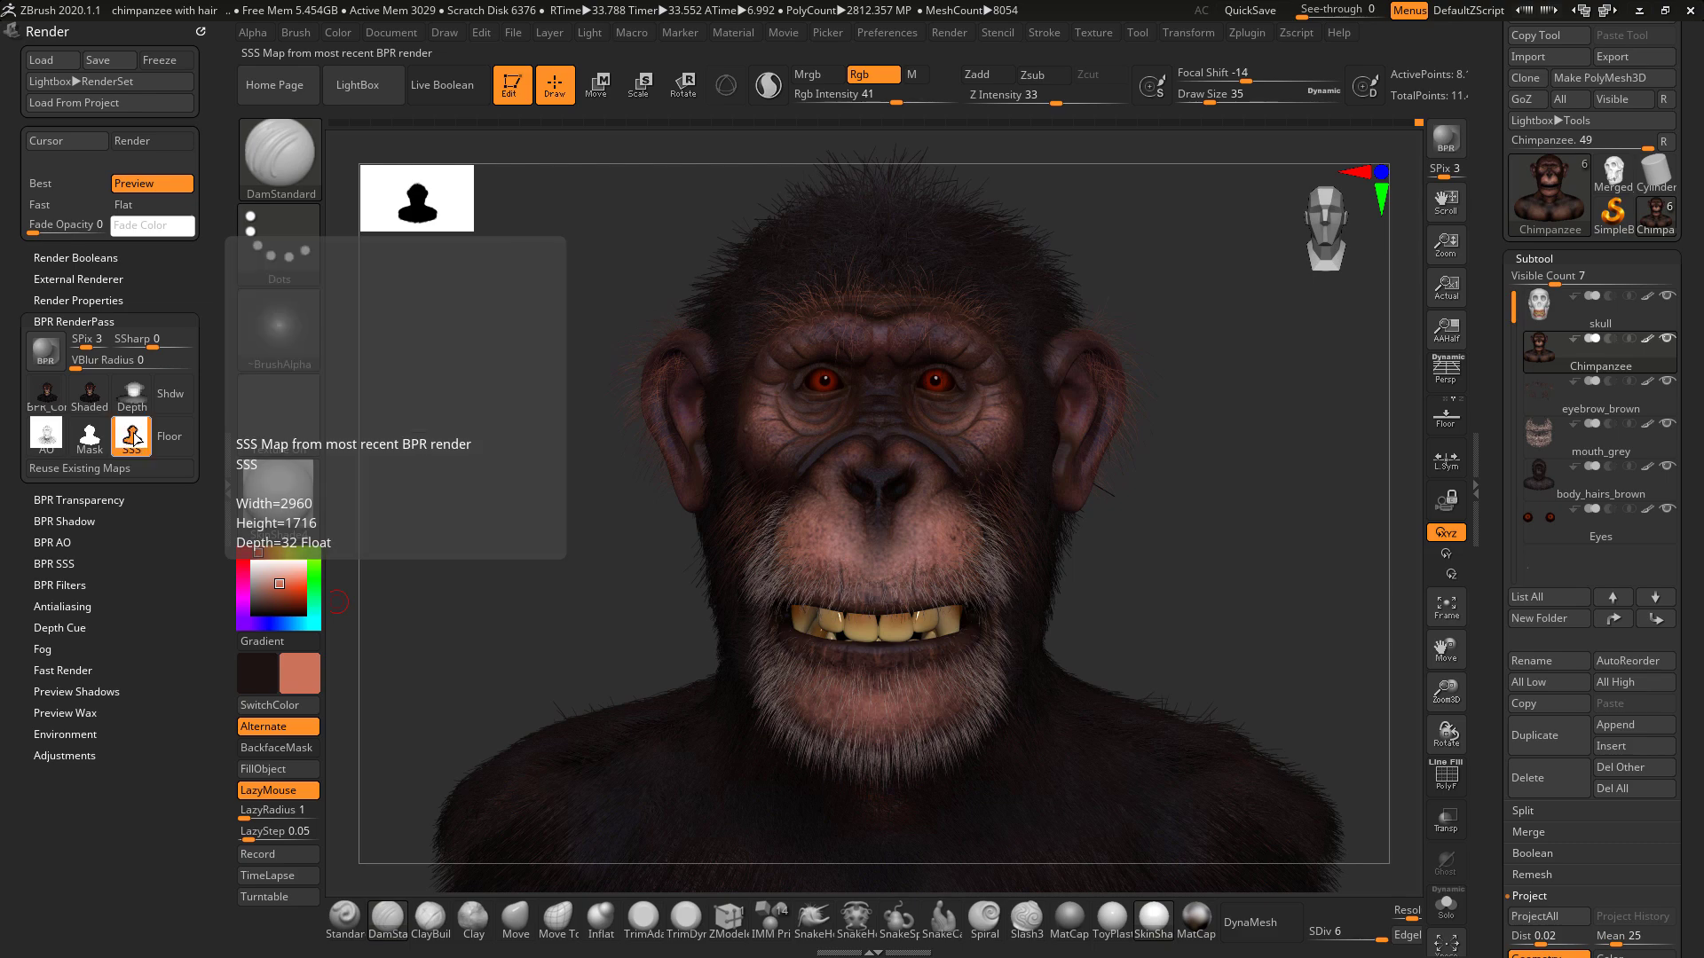
click(750, 645)
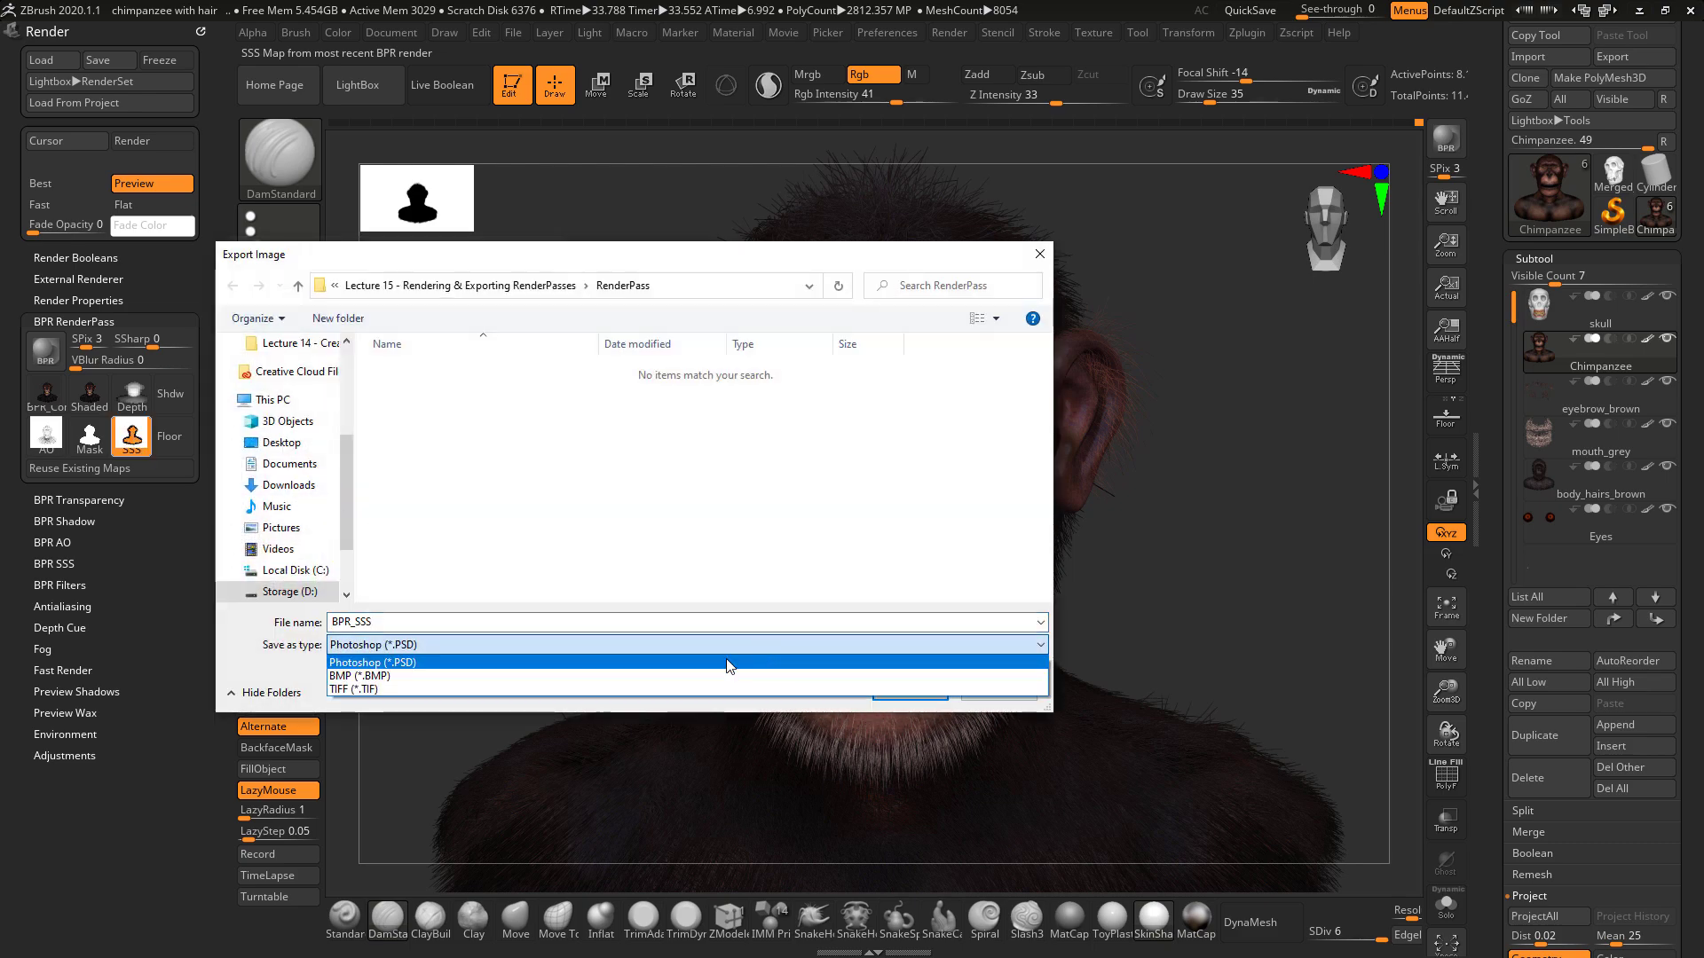
click(673, 676)
click(892, 690)
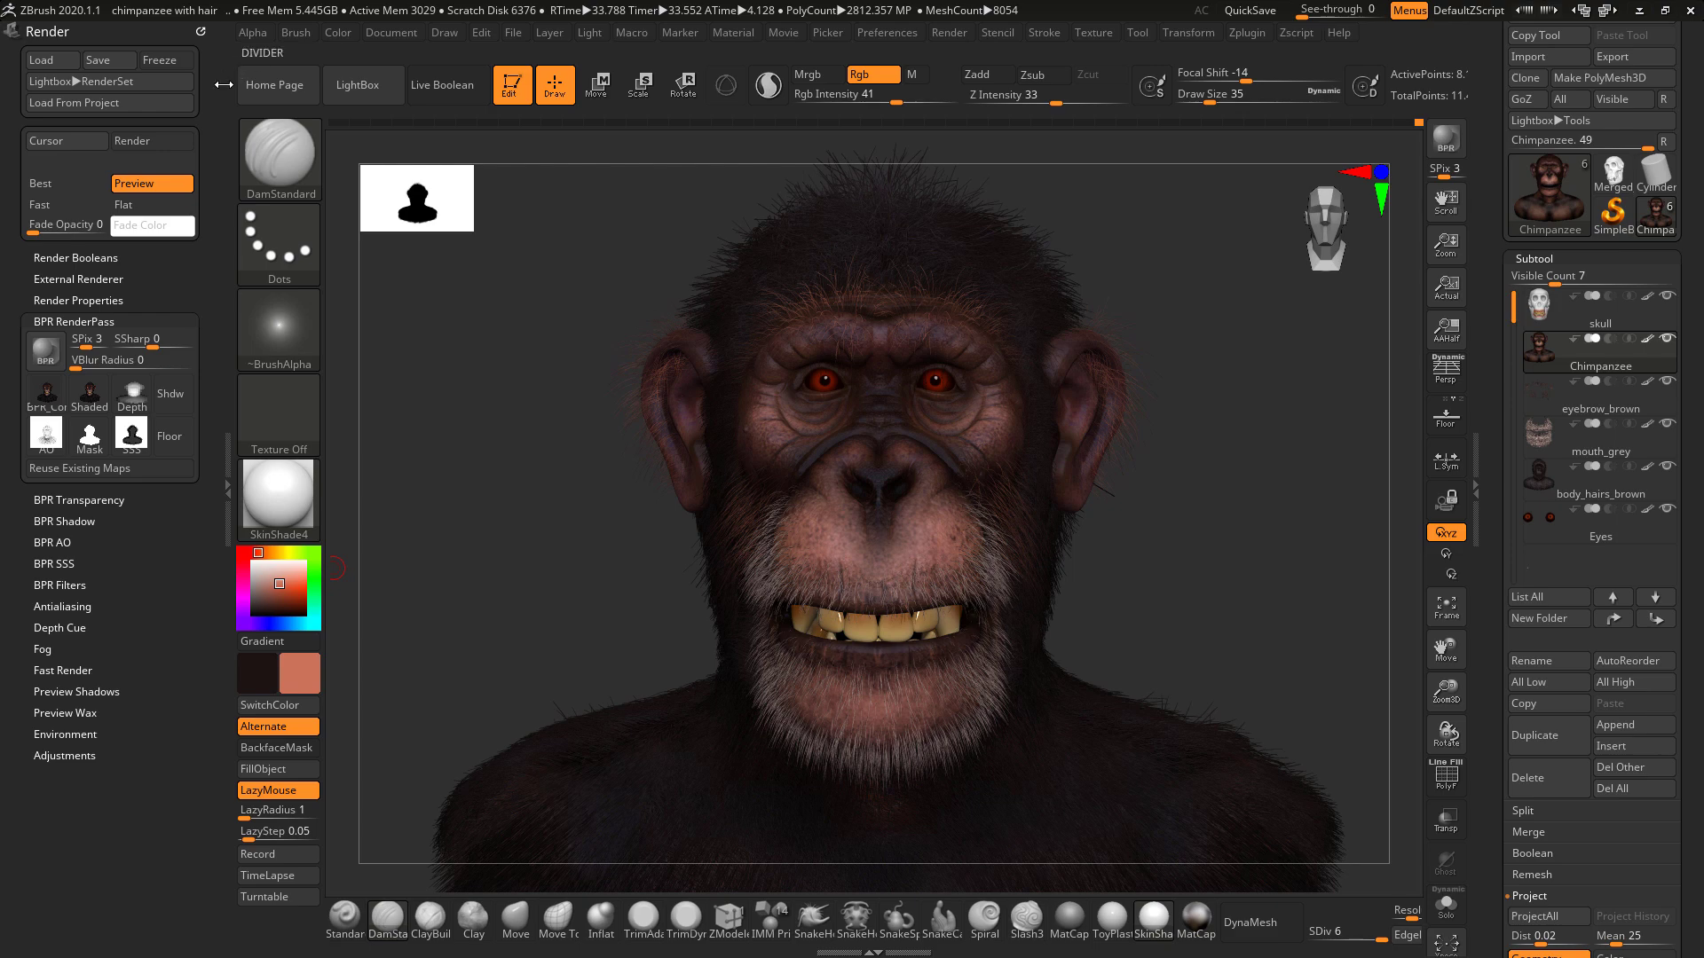
Collapse the tray holding the Render palette and start exporting the document image in PNG format.
click(225, 450)
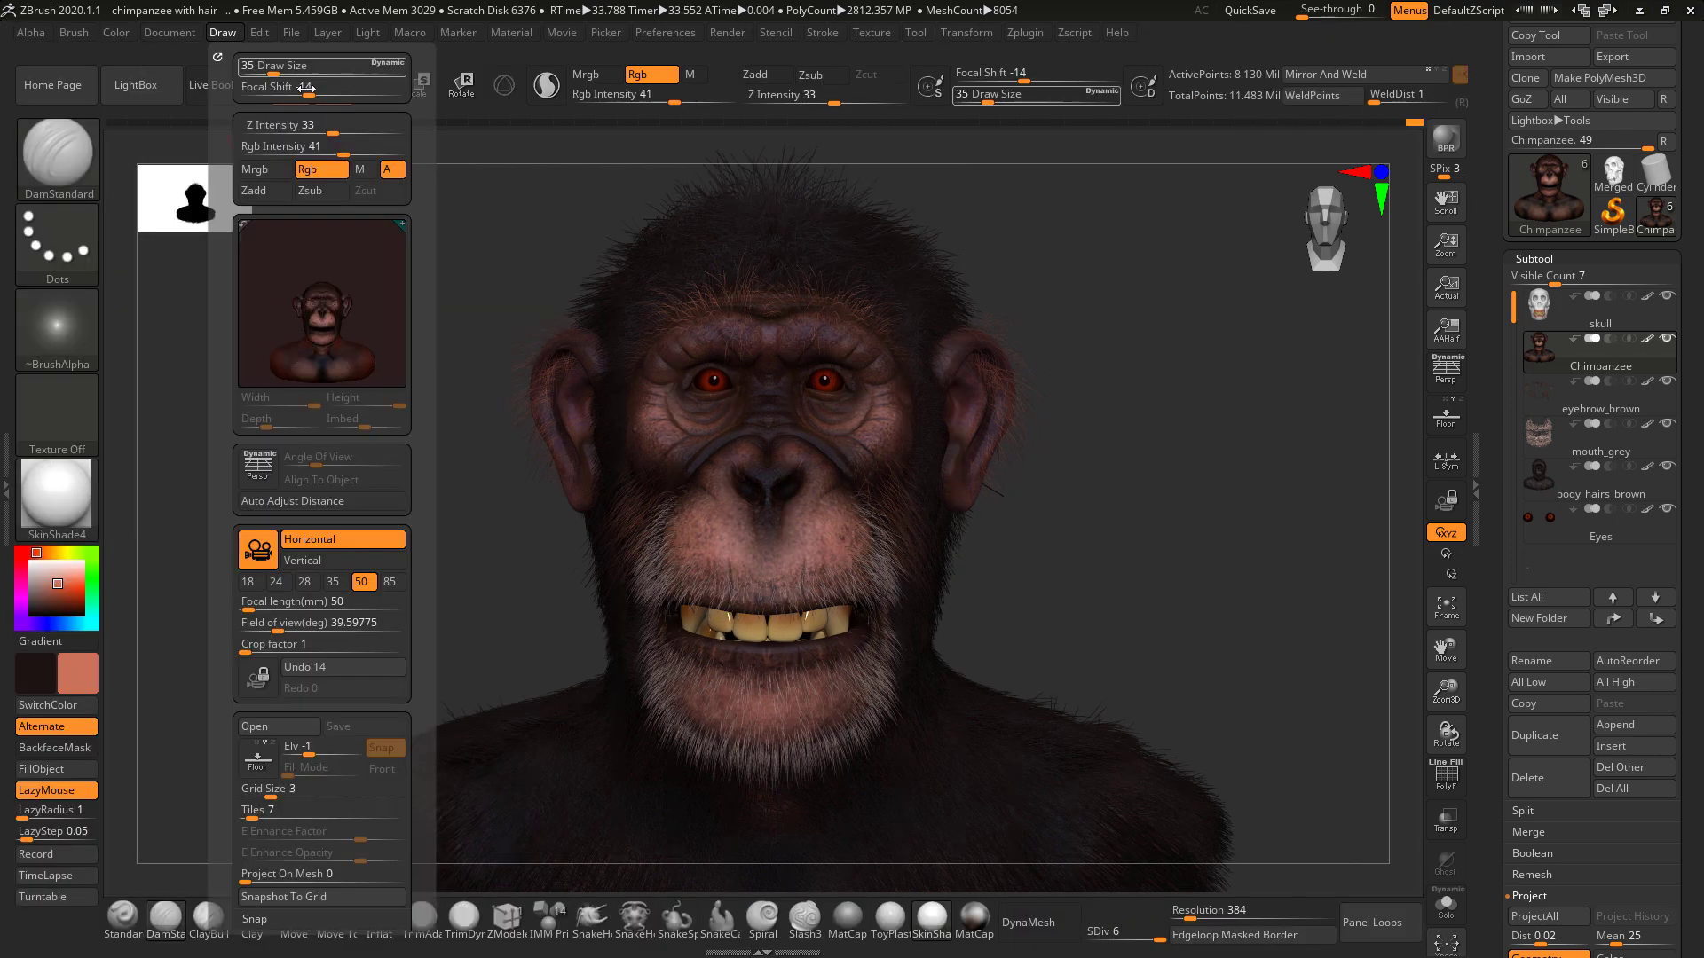
click(172, 30)
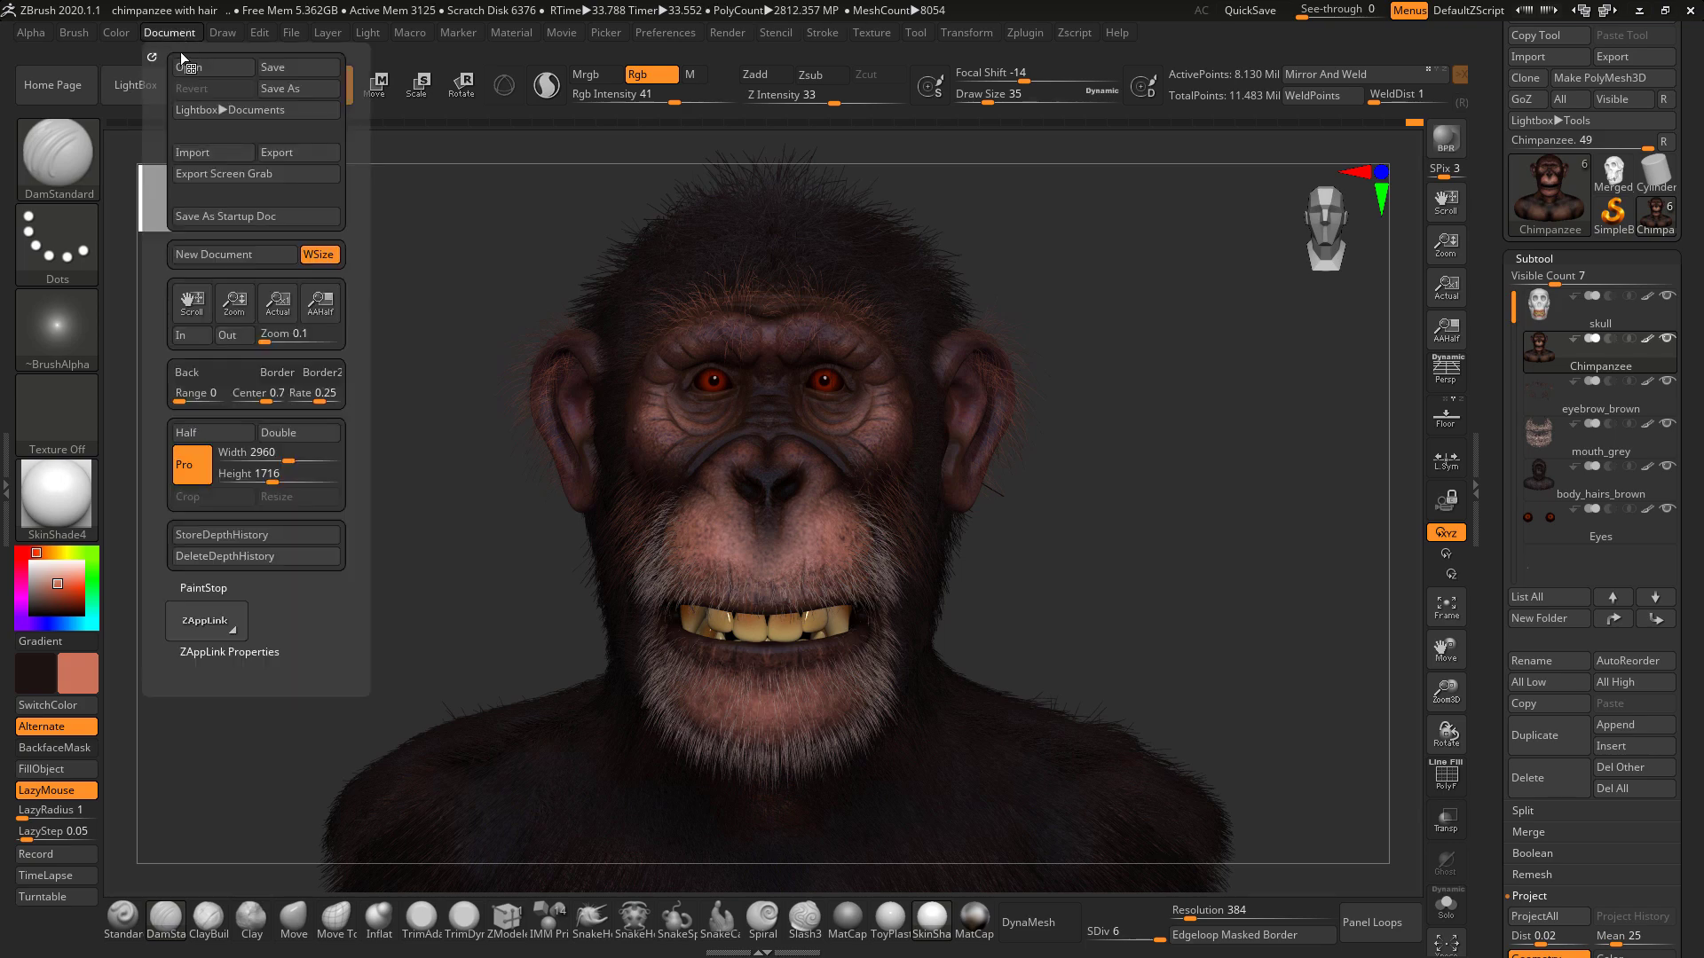
click(315, 152)
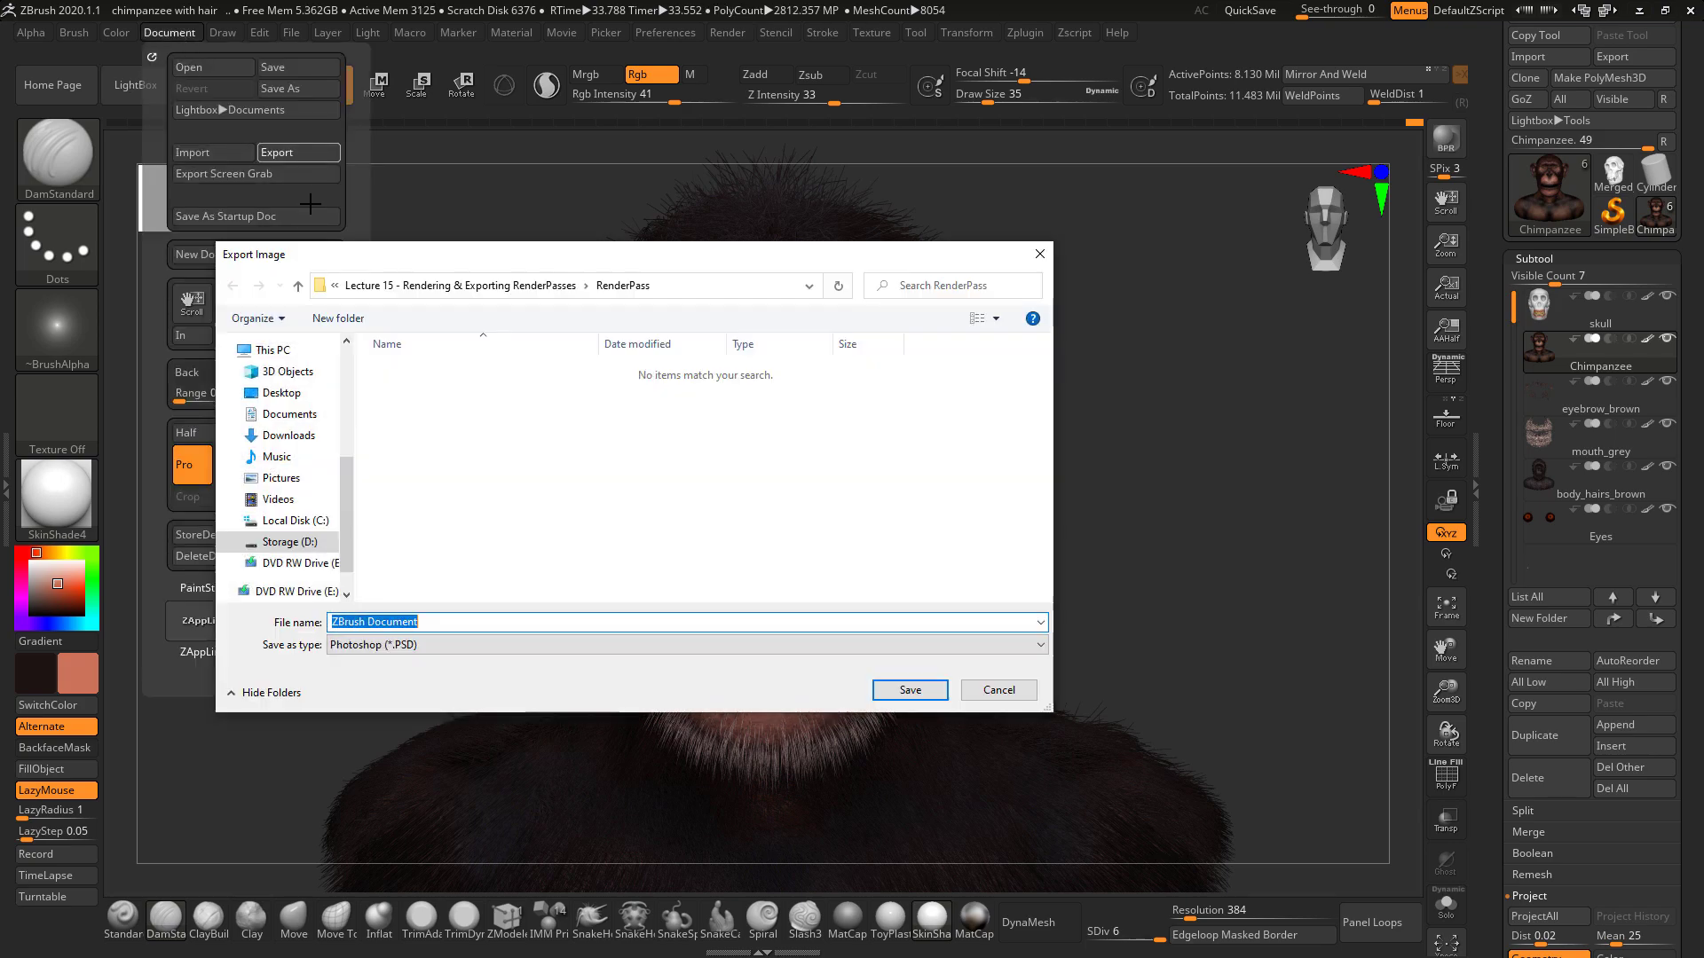
click(538, 644)
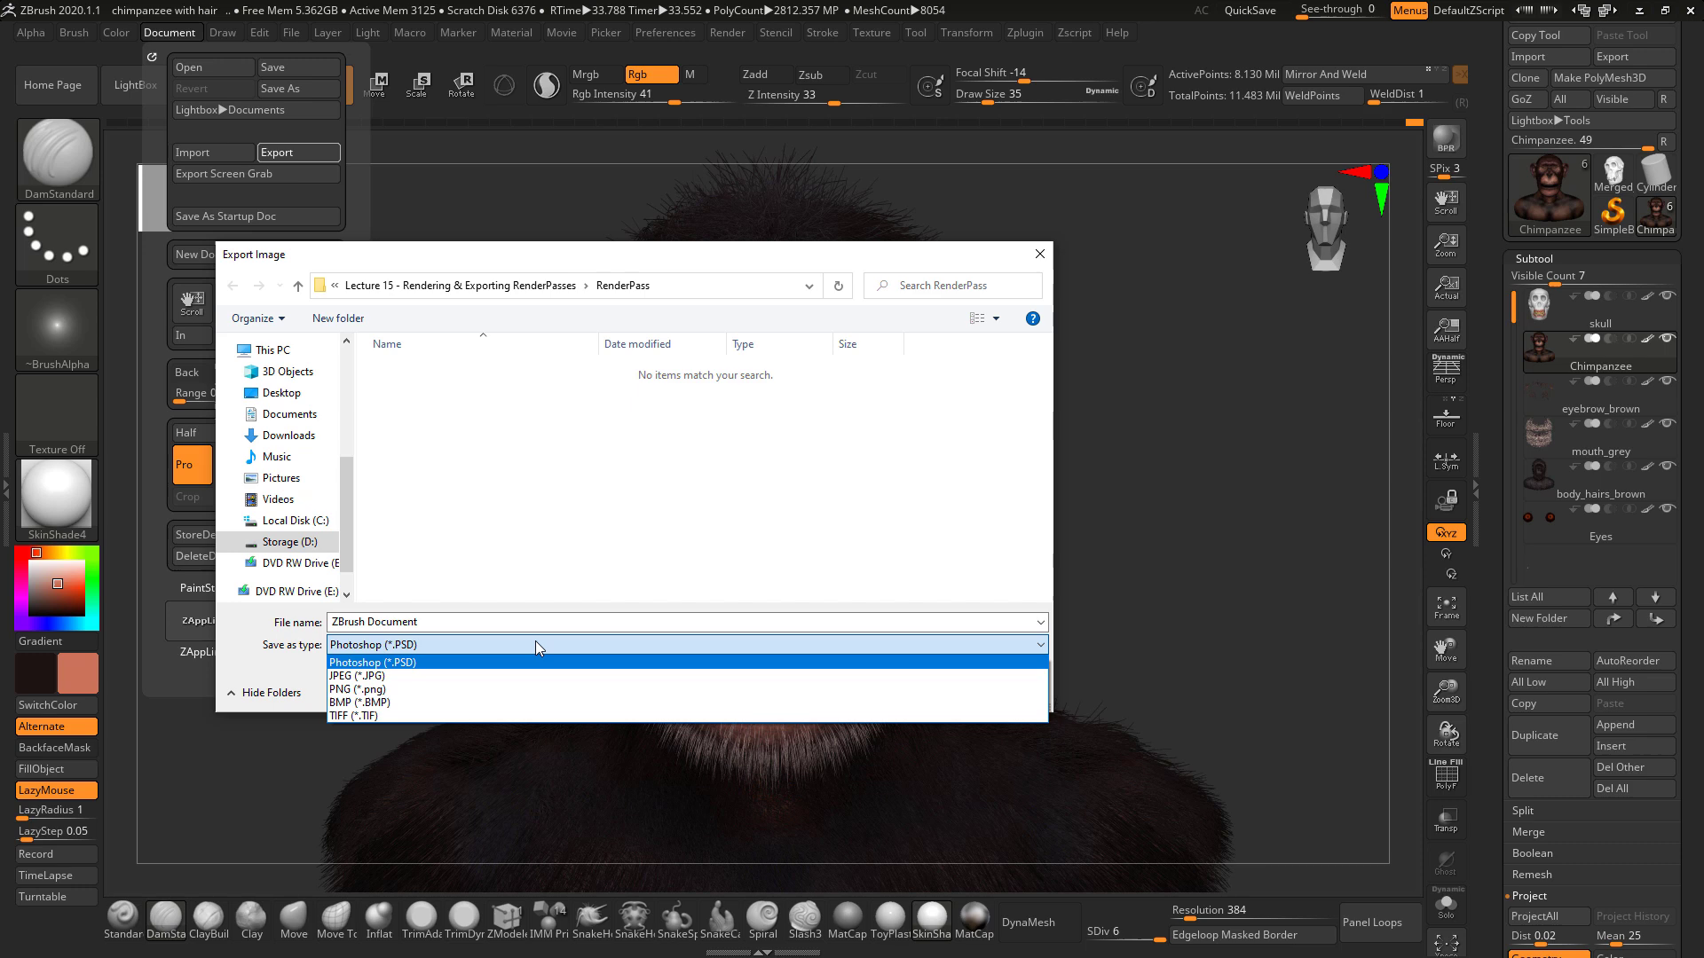
click(446, 689)
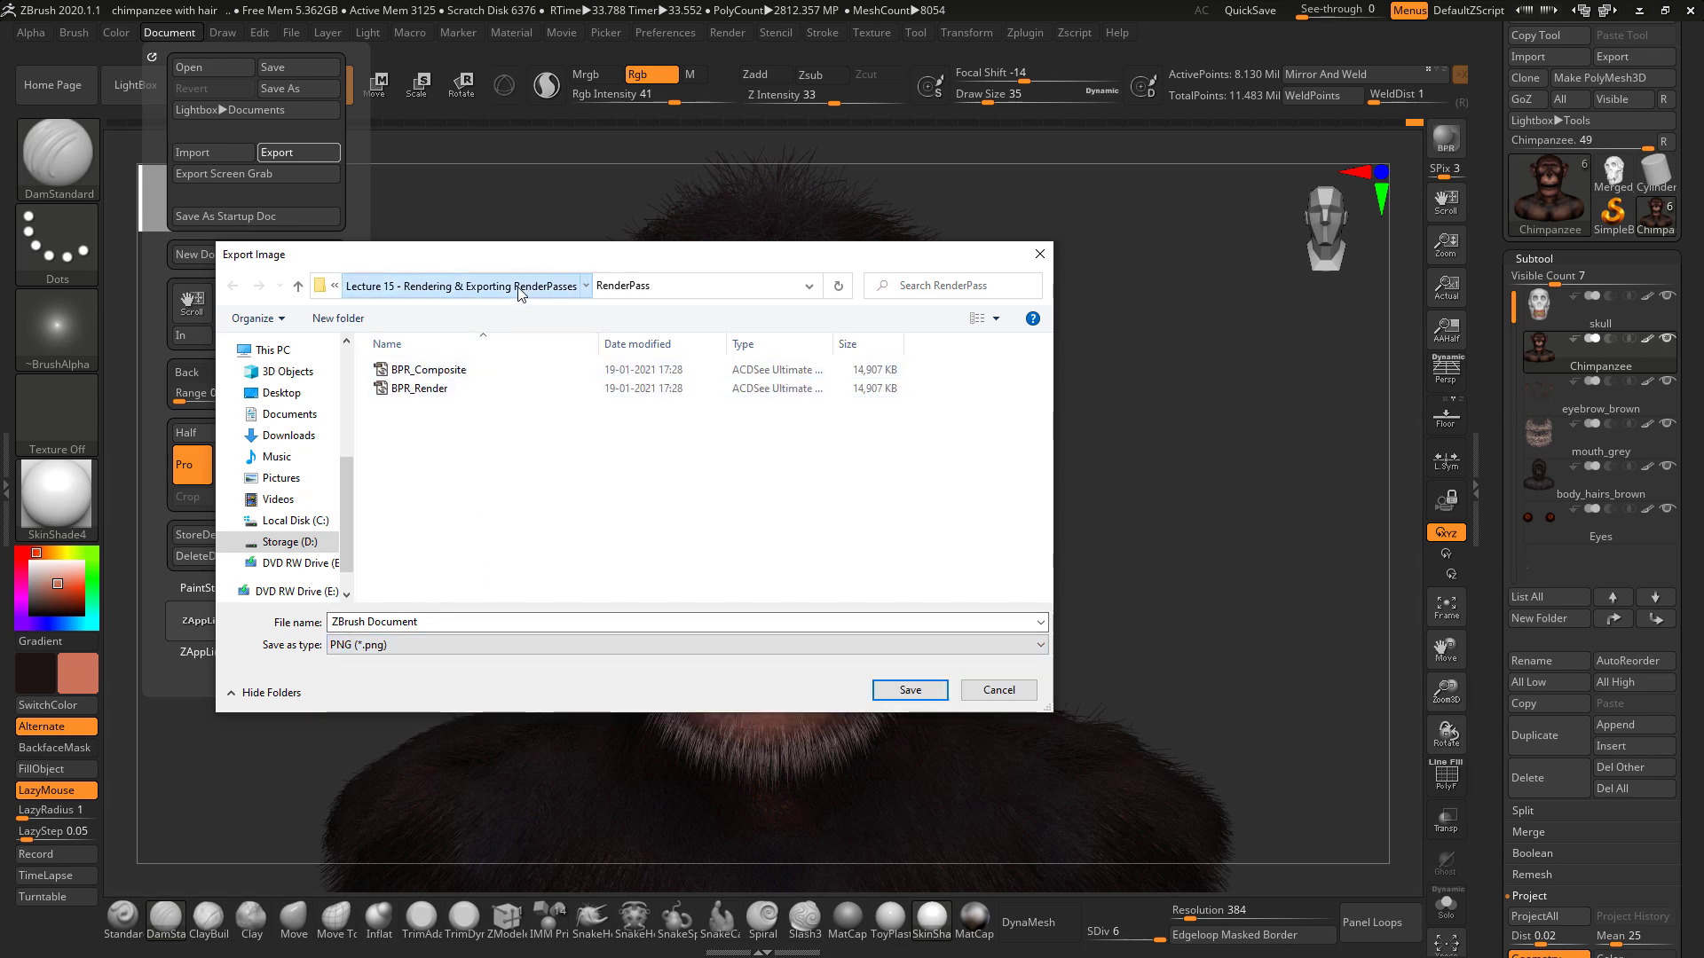
Go up to the Lecture 15 folder, create a new folder named Render, and open it.
click(462, 285)
click(363, 320)
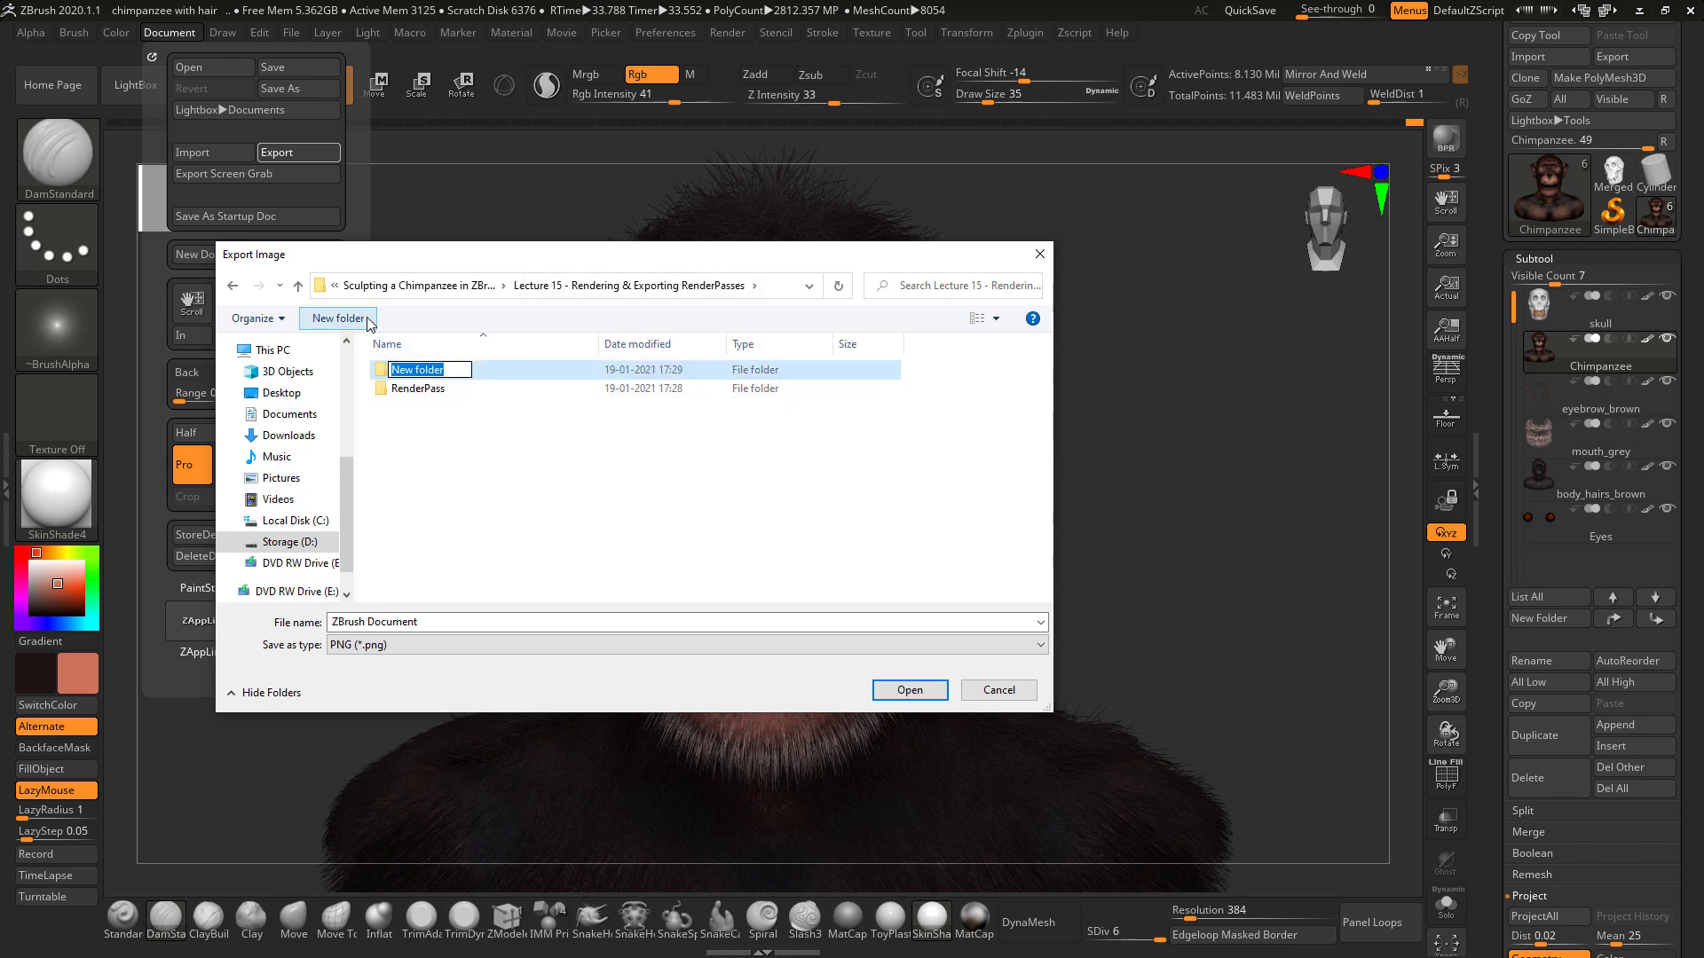
text(Render)
key(Return)
key(Return)
Name the document image Chimpanzee_Render and save it in the Render folder.
click(461, 621)
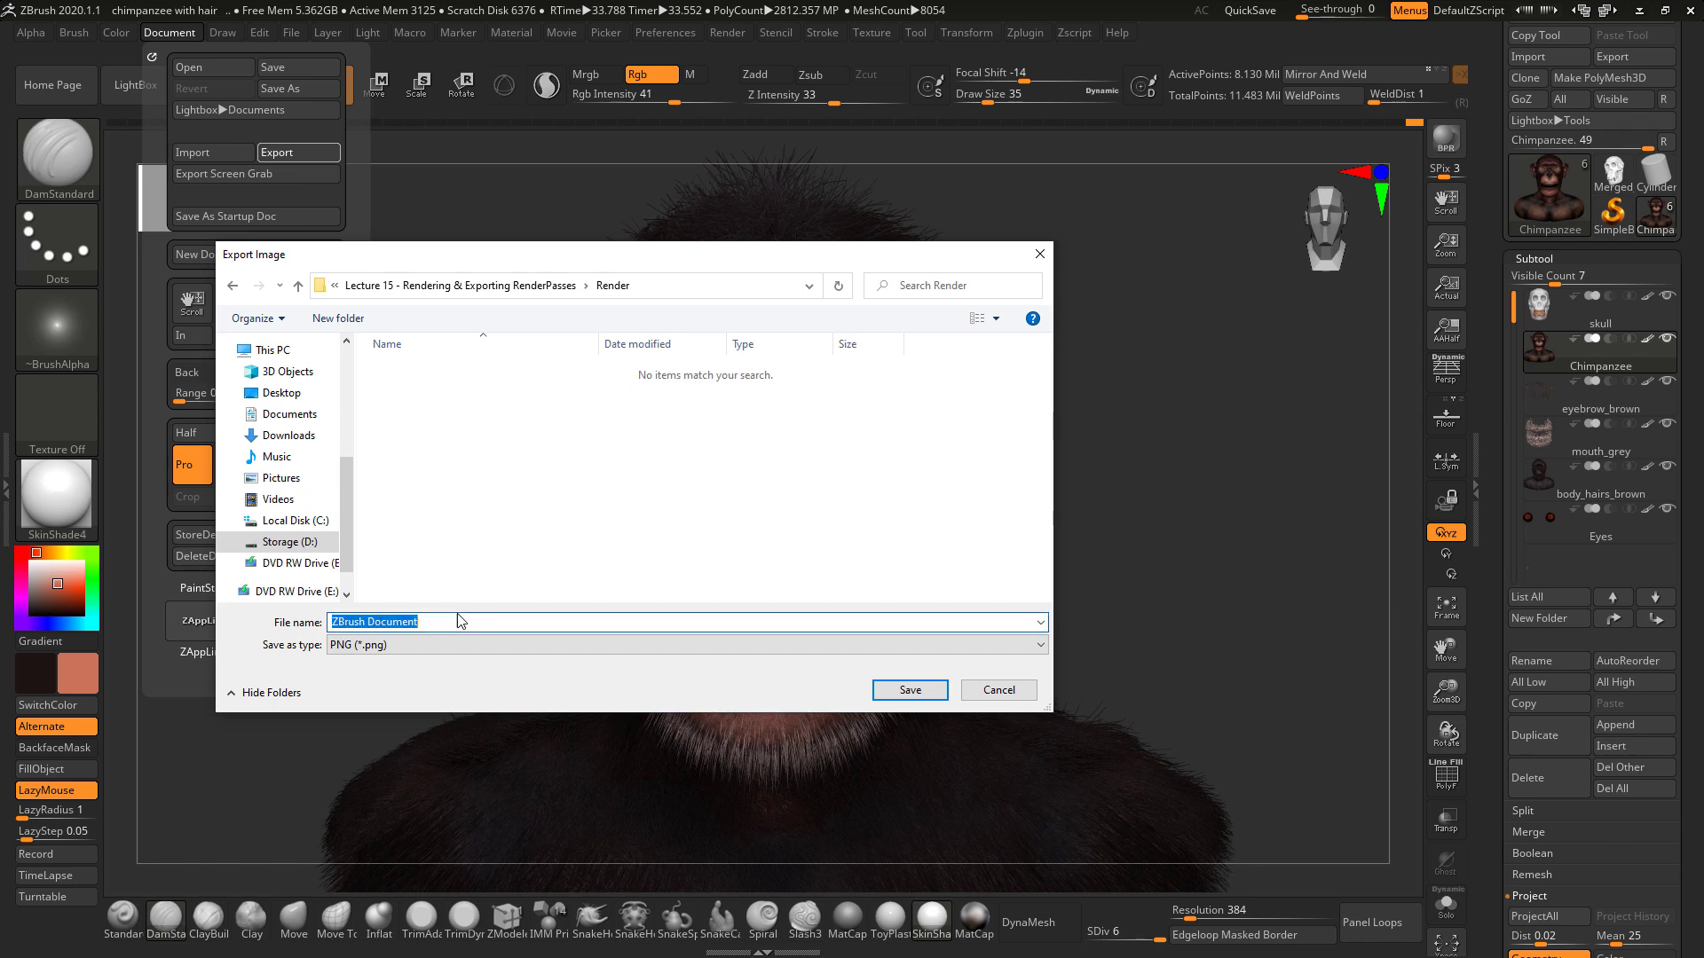
text(Chimpanzee_Render)
key(Return)
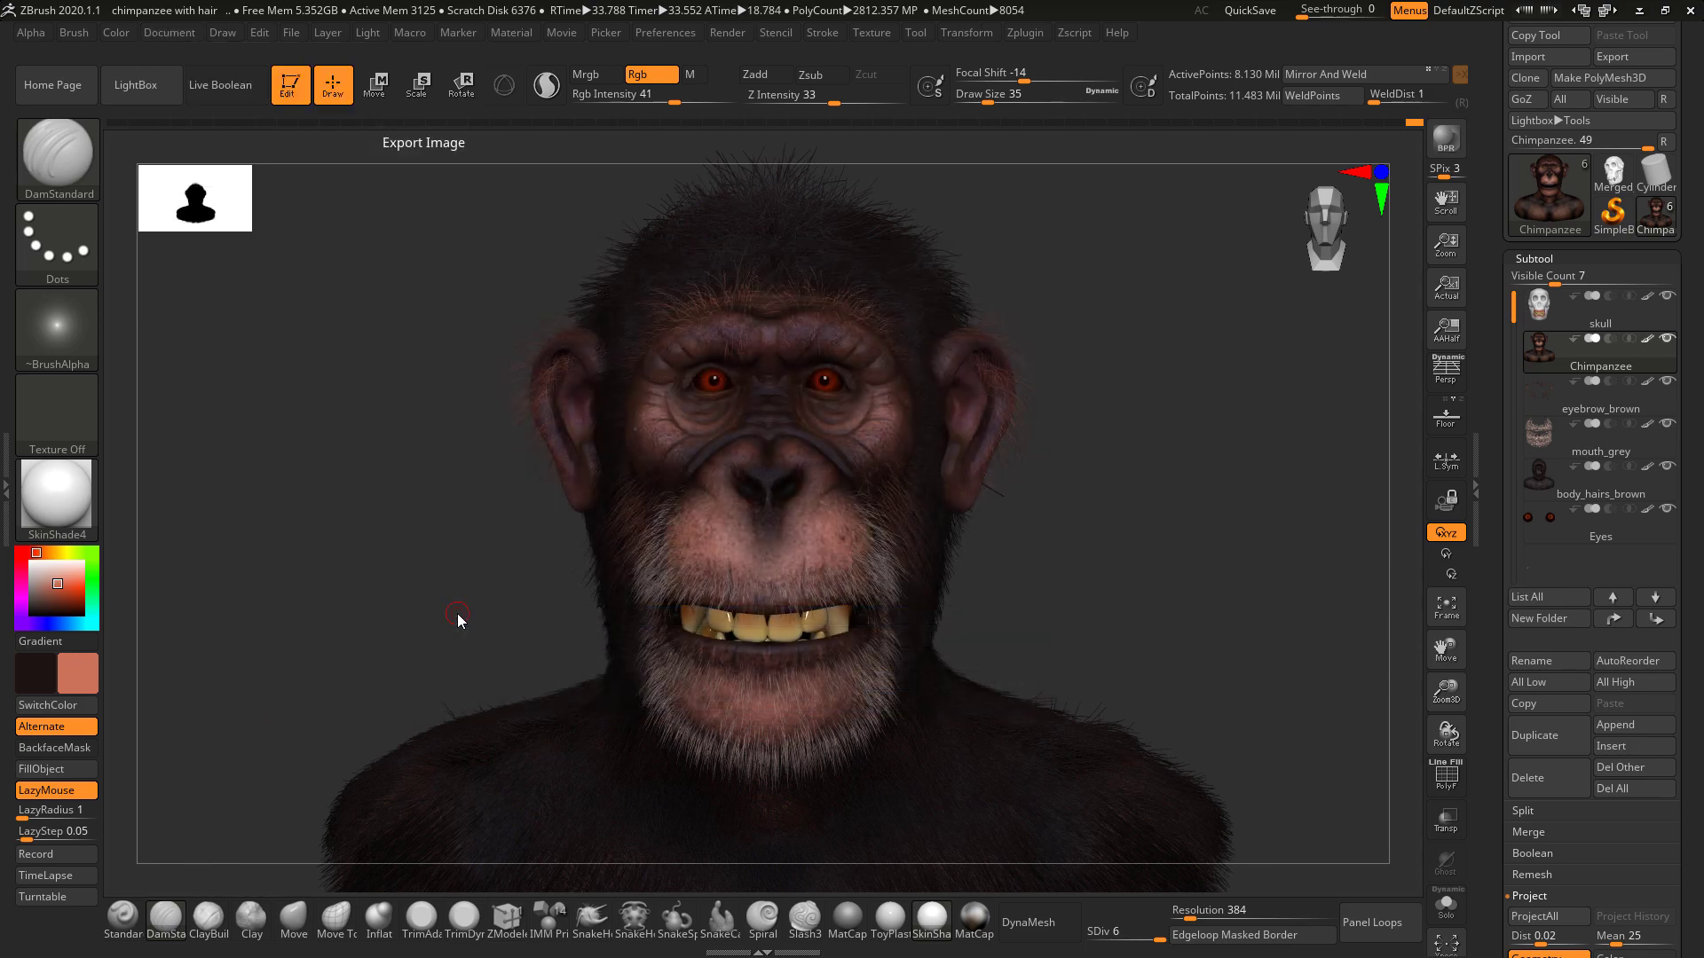
Switch to the File Explorer window showing the Lecture 15 - Rendering & Exporting RenderPasses folder.
key(alt+Tab)
key(alt+Tab)
key(alt+Tab)
key(alt+Tab)
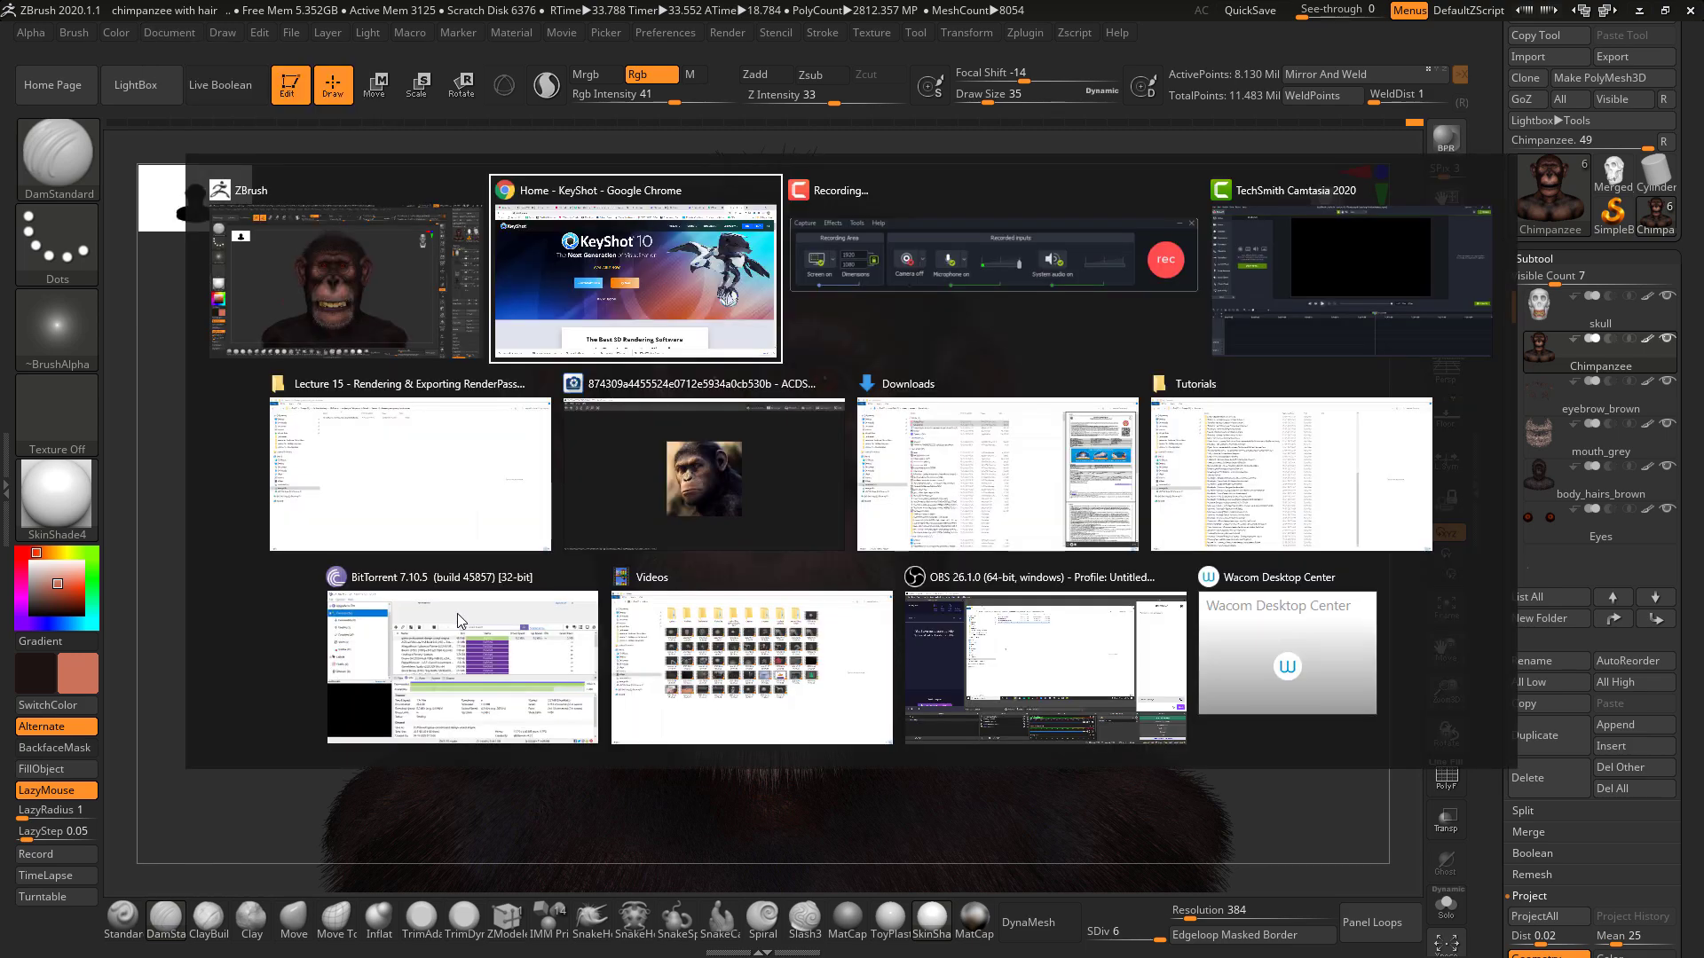
key(alt+Tab)
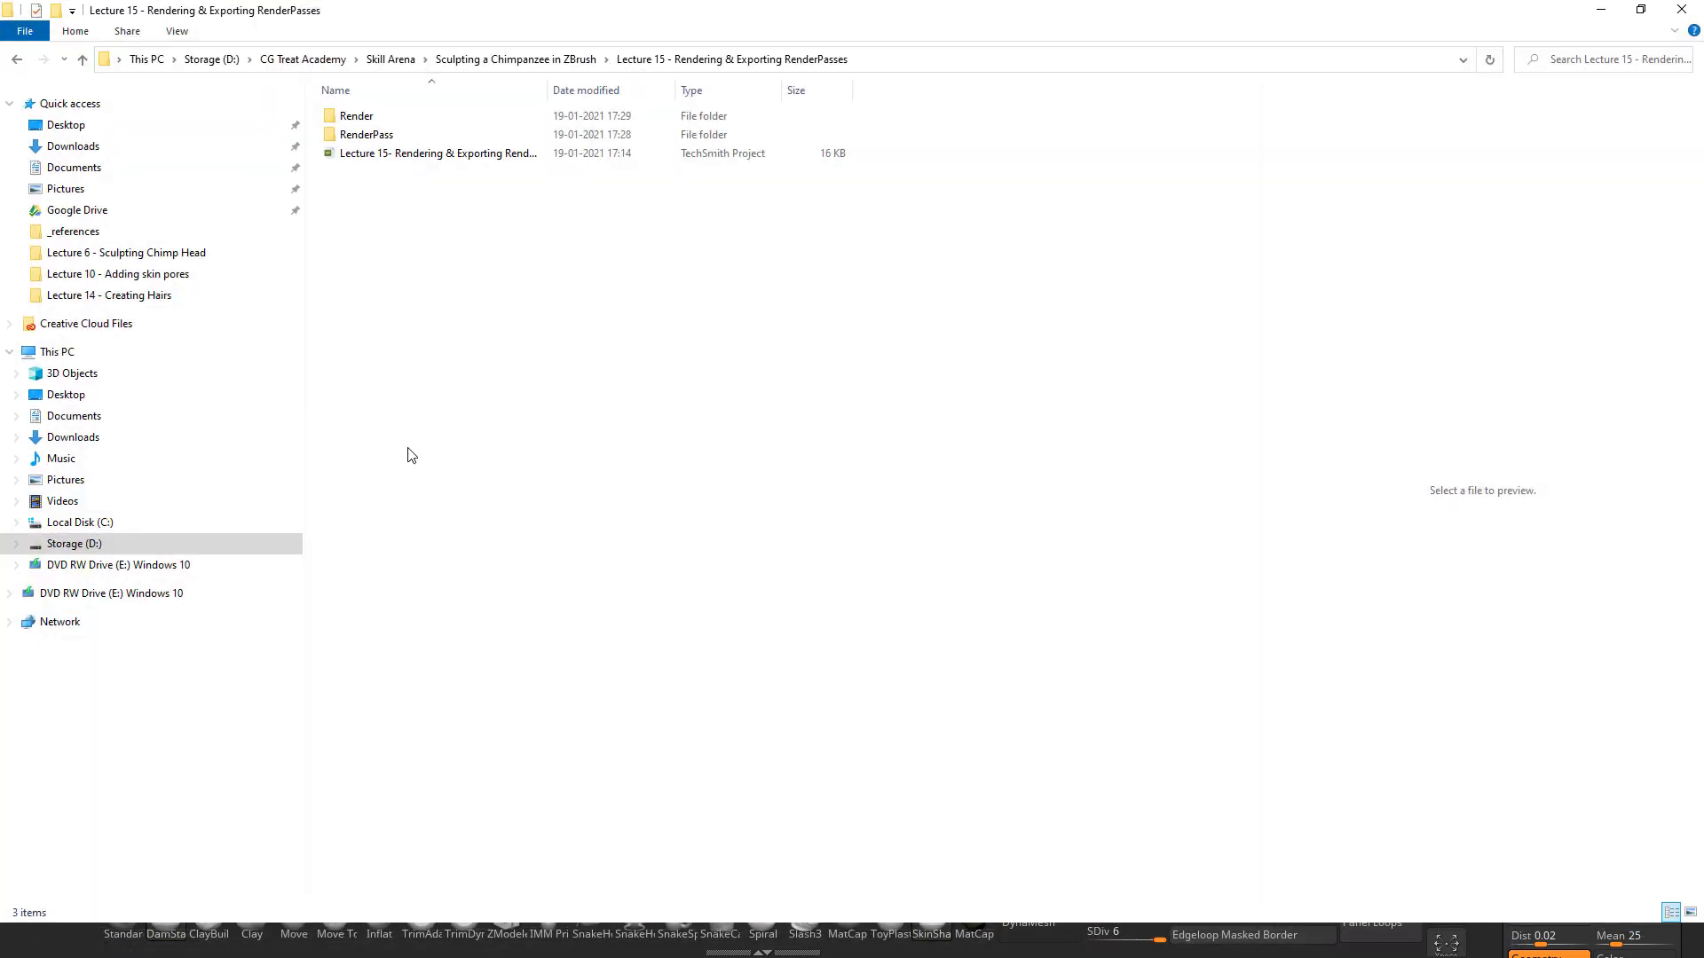
Open Chimpanzee_Render from the Render folder in ACDSee Quick View, examine its framing and facial detail, and return to ZBrush.
double_click(369, 121)
click(362, 147)
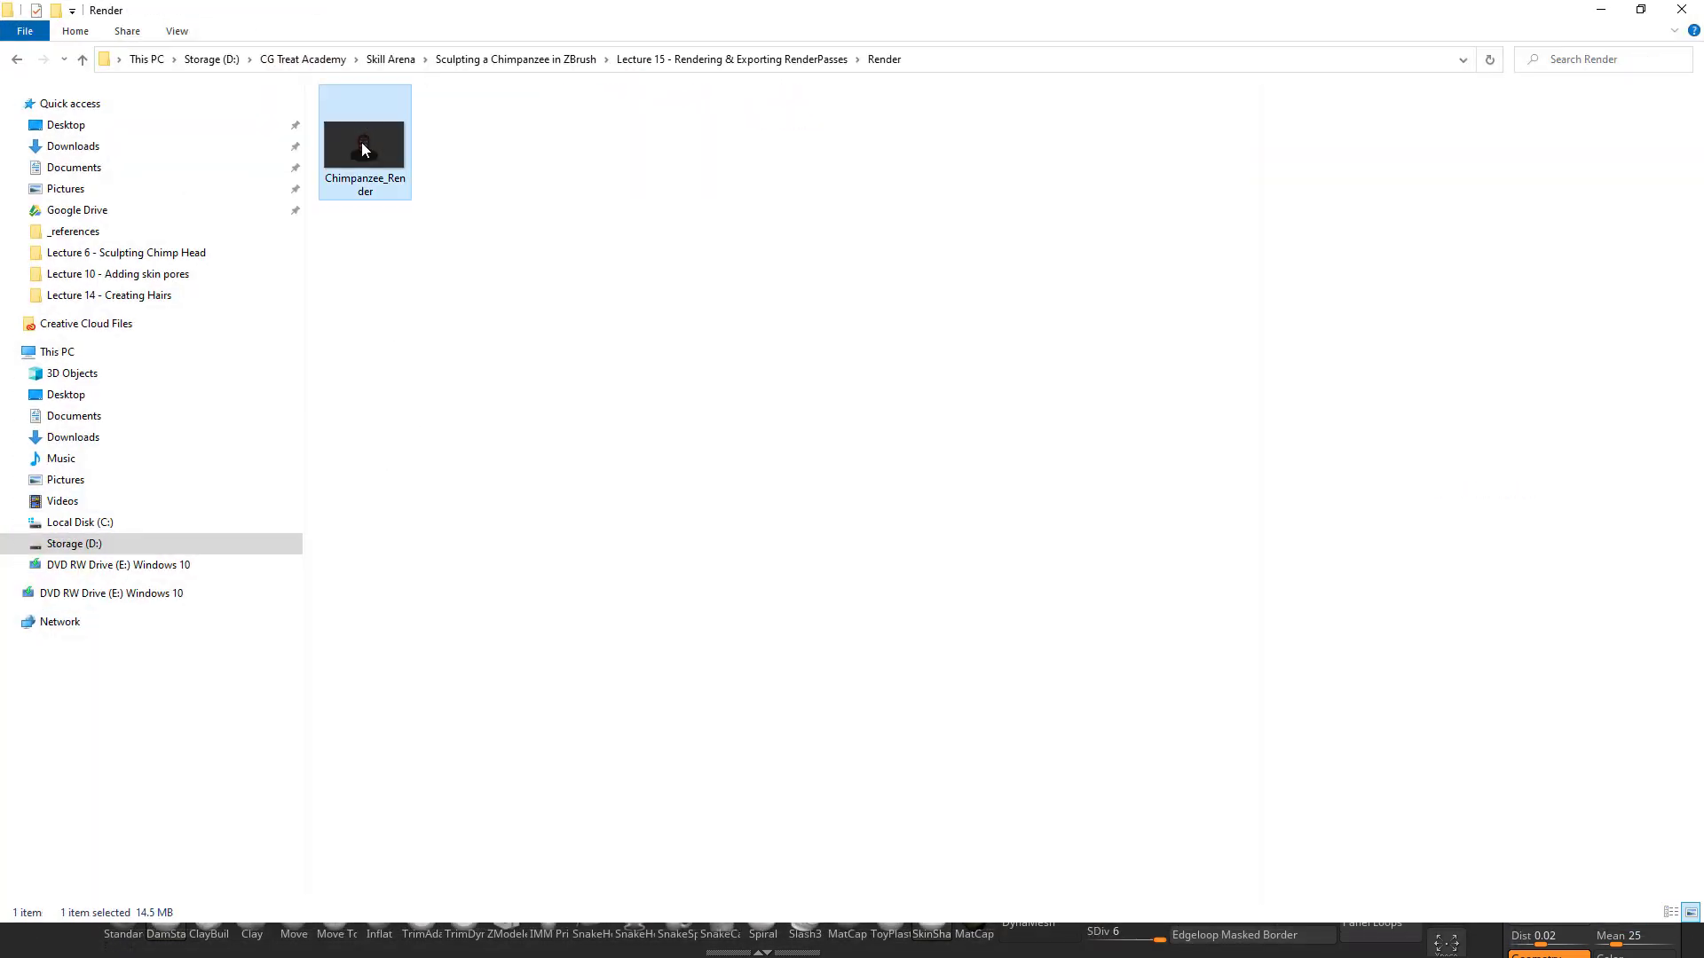
double_click(362, 147)
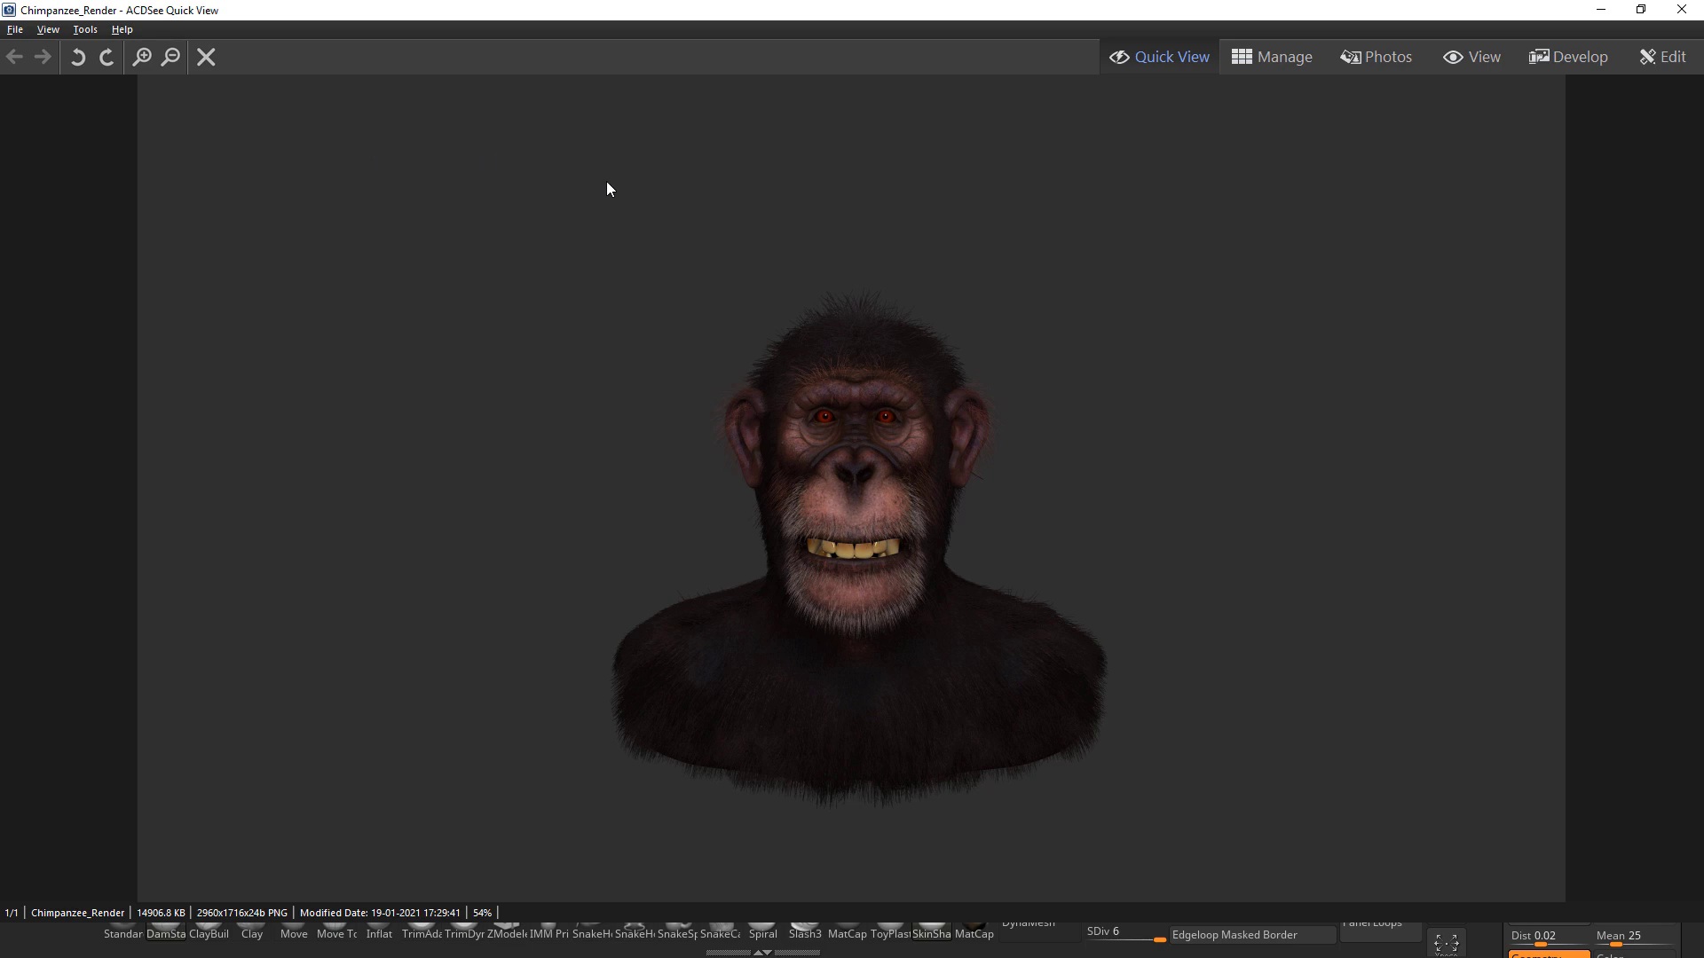
key(alt+Tab)
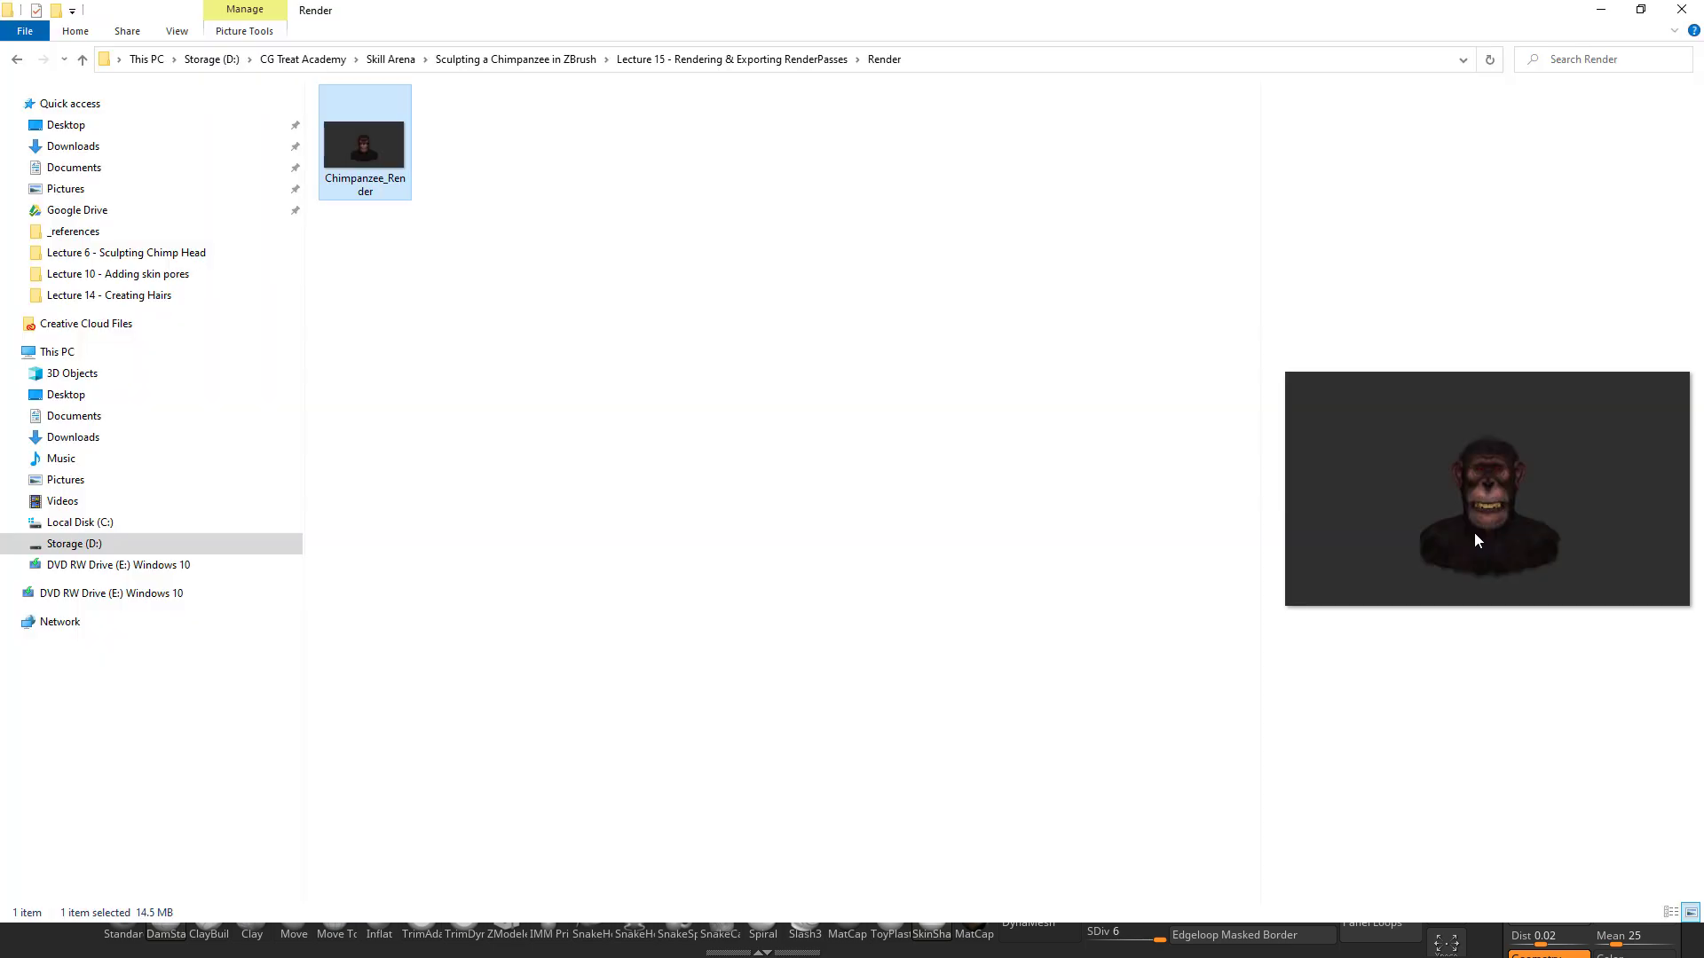
key(alt+Tab)
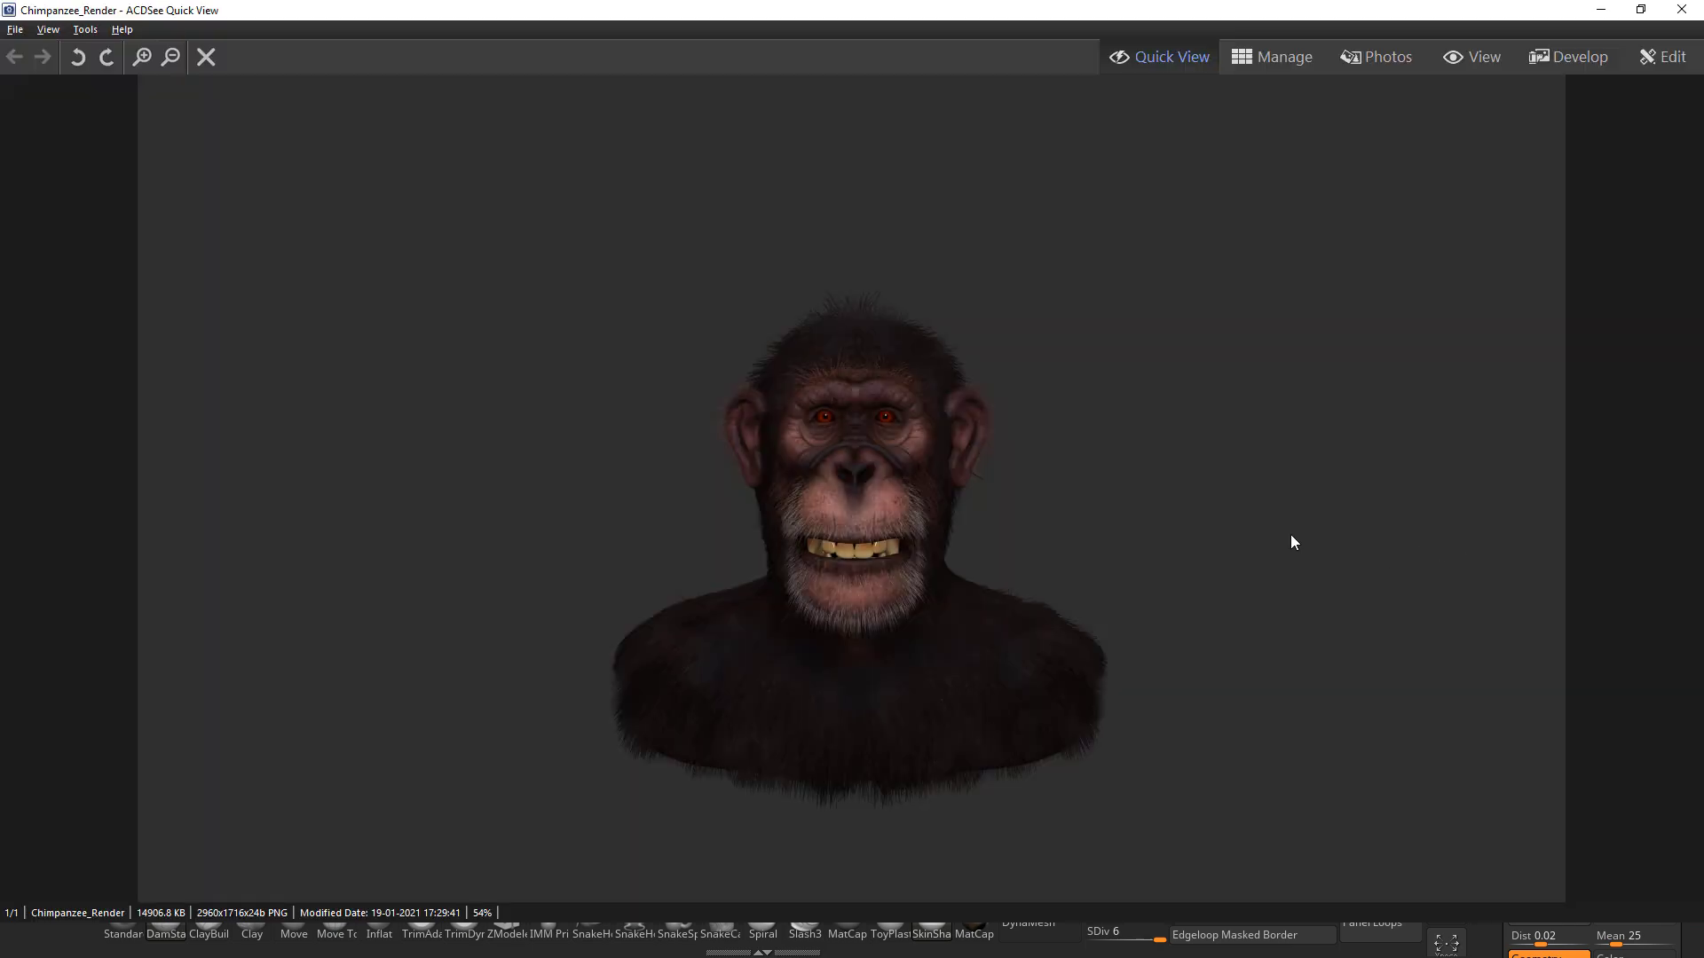
ctrl+scroll(1291, 536, up, 5)
ctrl+scroll(1292, 542, up, 1)
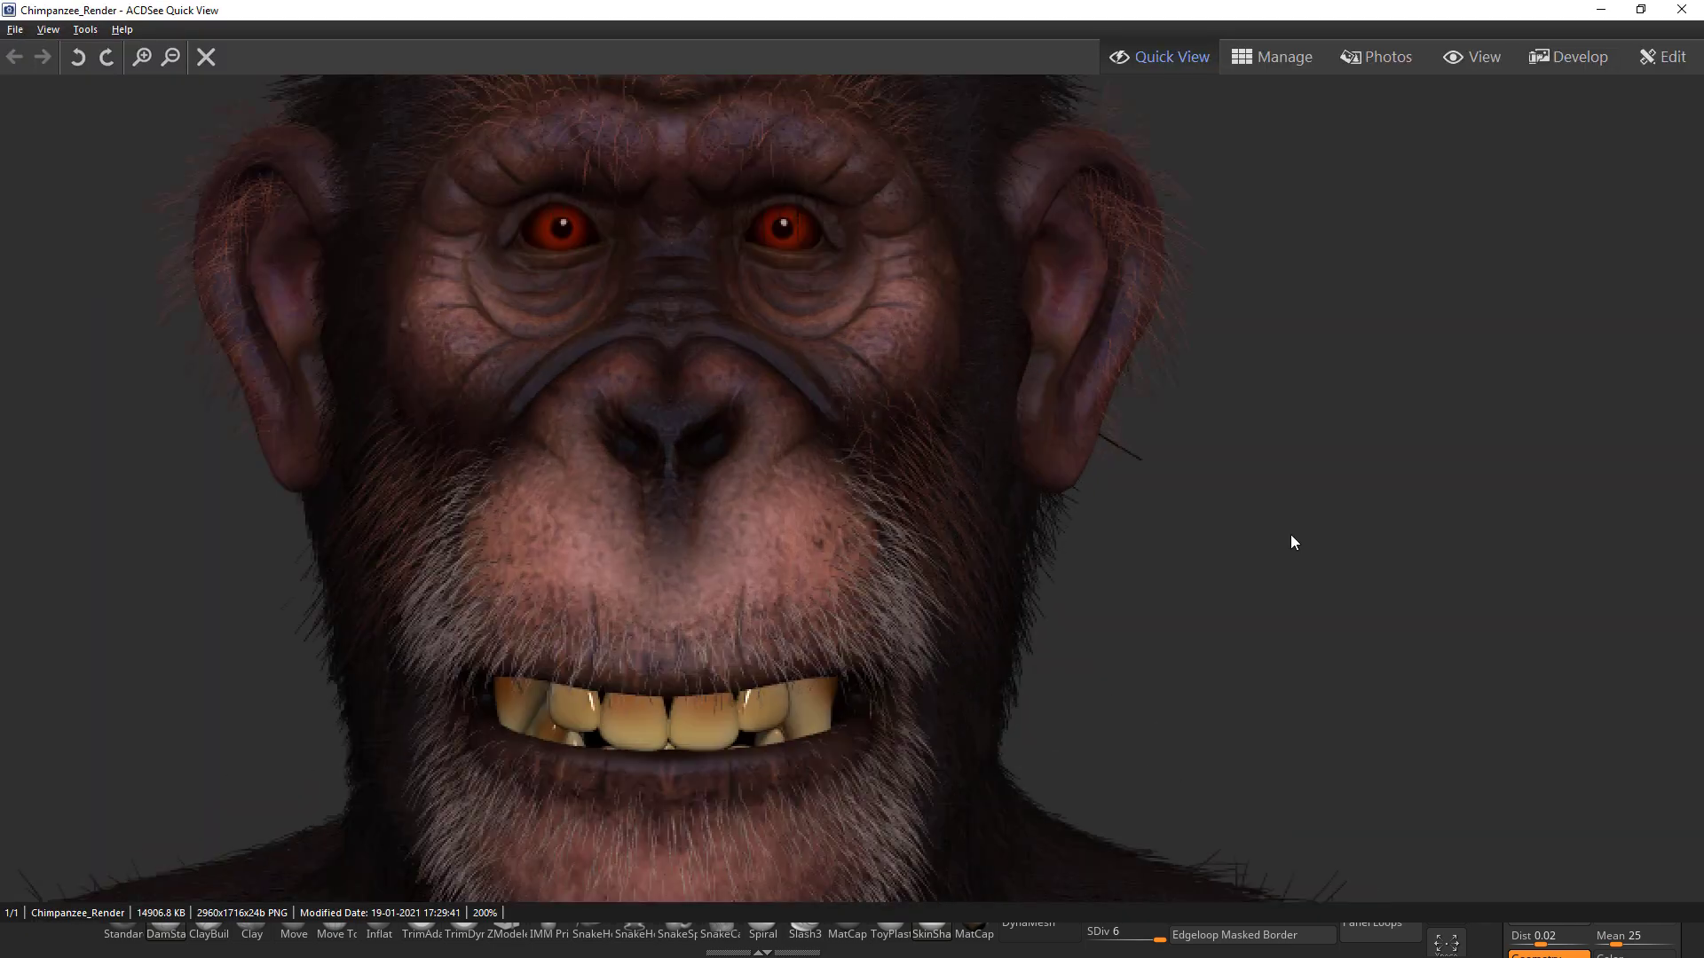
ctrl+scroll(1292, 542, down, 1)
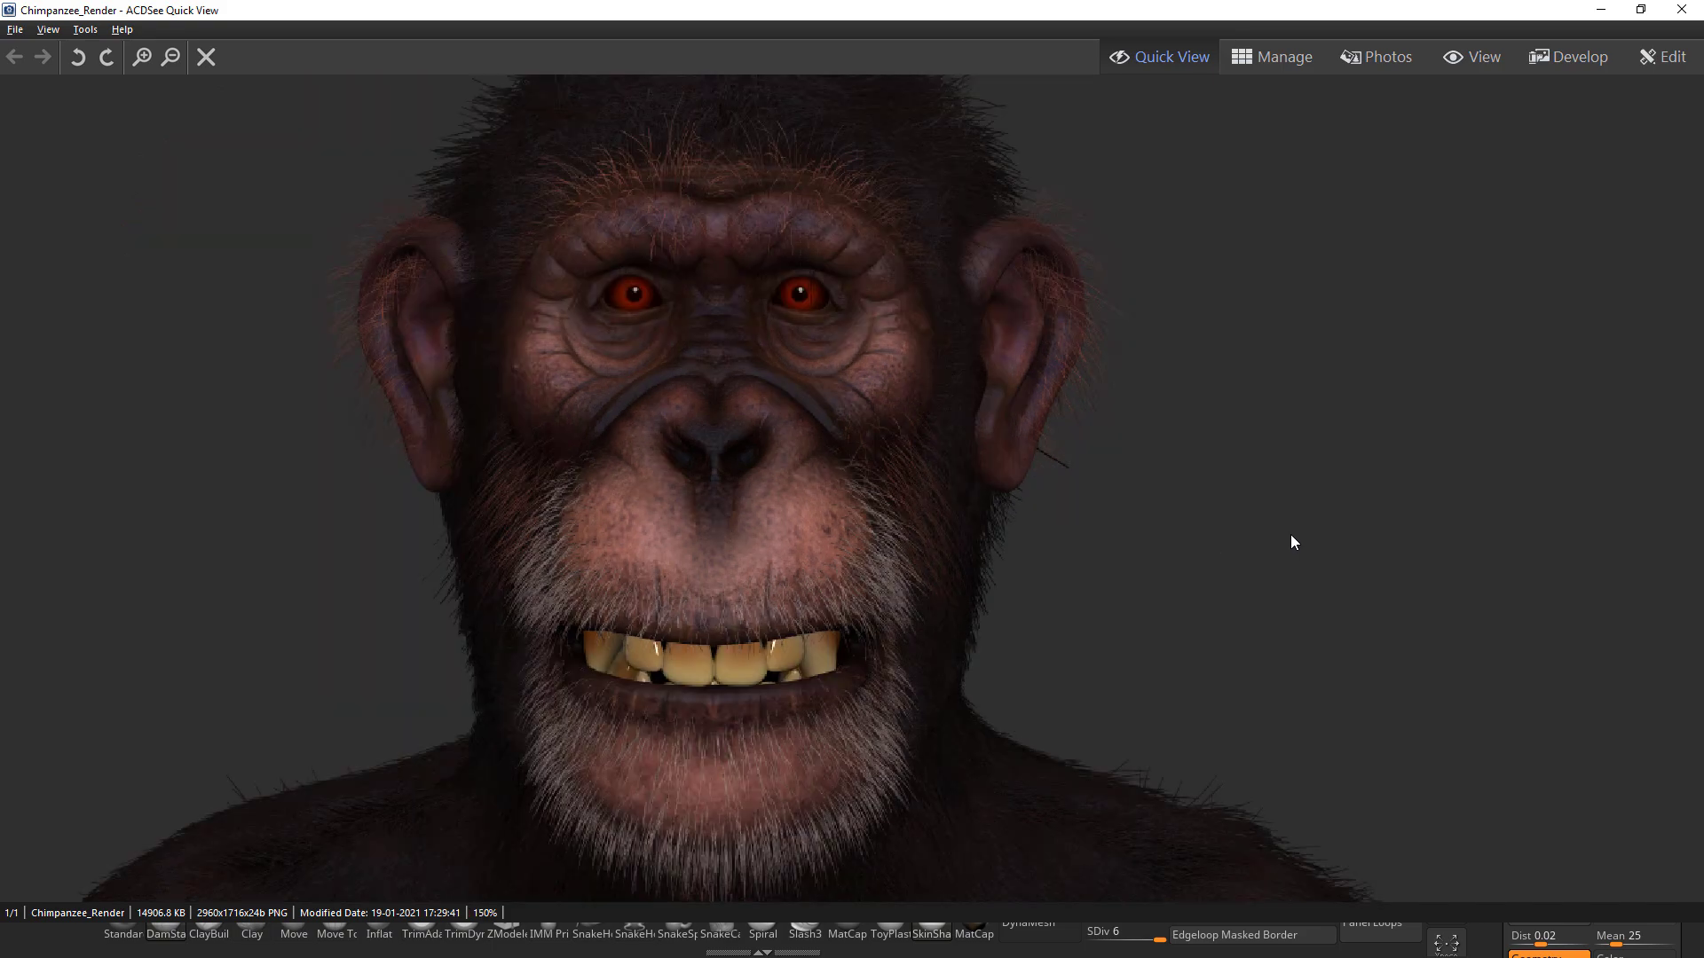
ctrl+scroll(1292, 542, down, 3)
key(Escape)
key(alt+Tab)
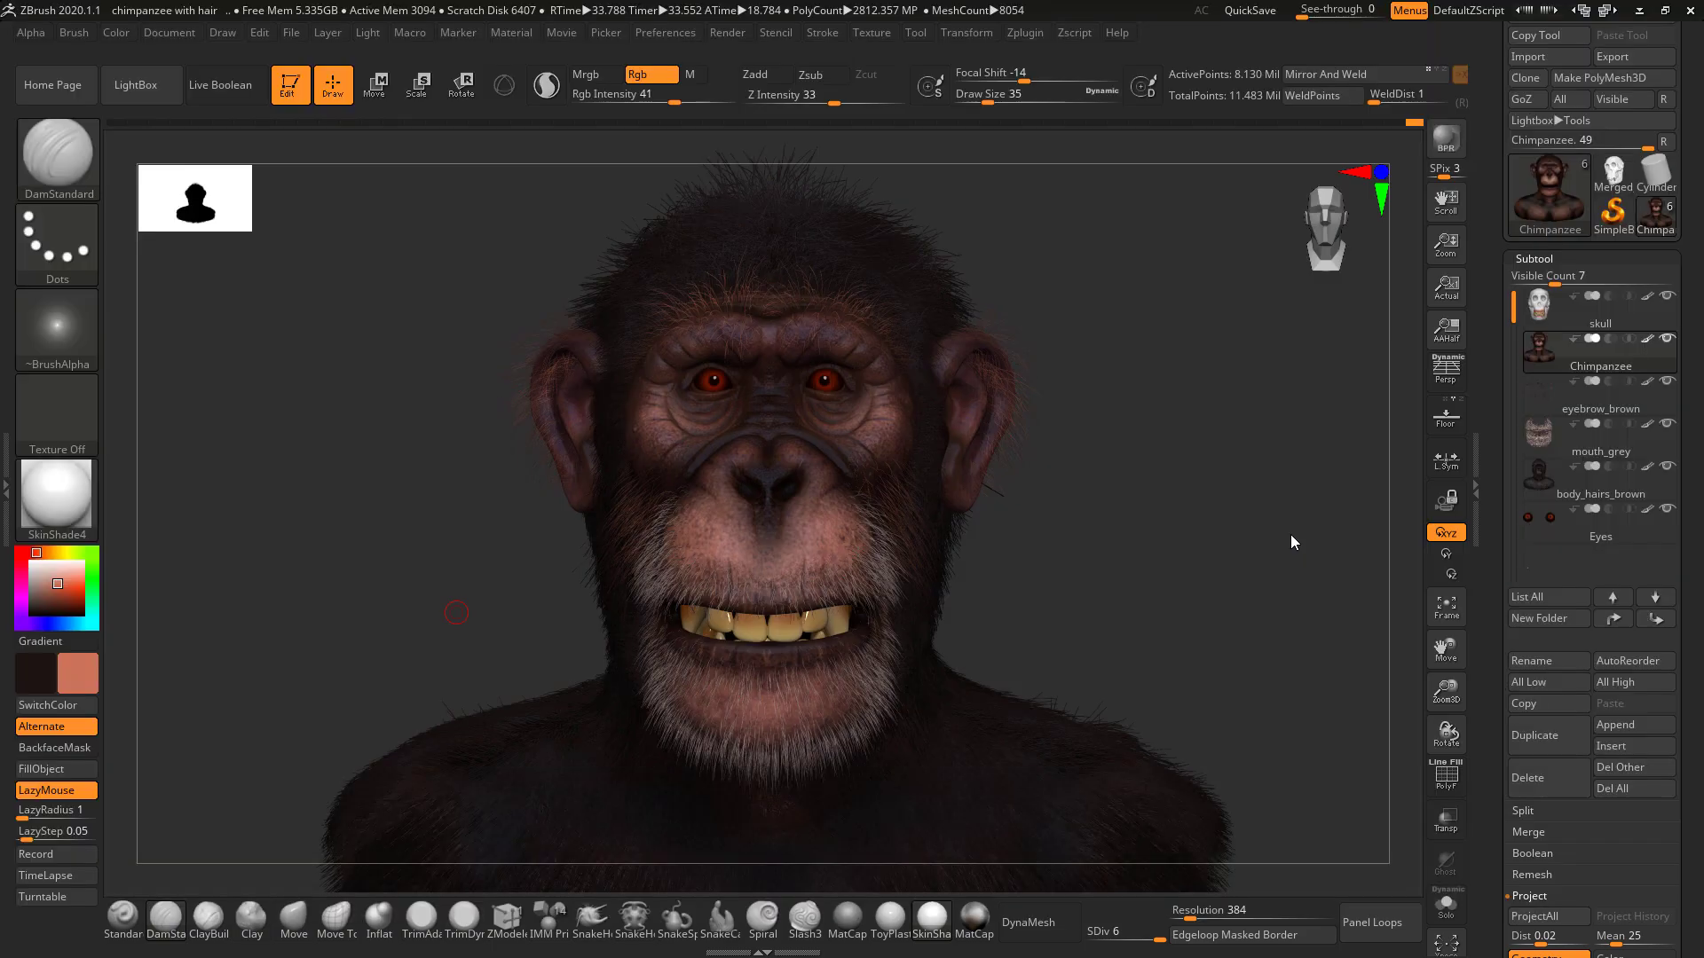
Reframe the chimpanzee so the whole bust fills more of the document height, and render it with BPR.
alt+drag(1227, 533, 1073, 476)
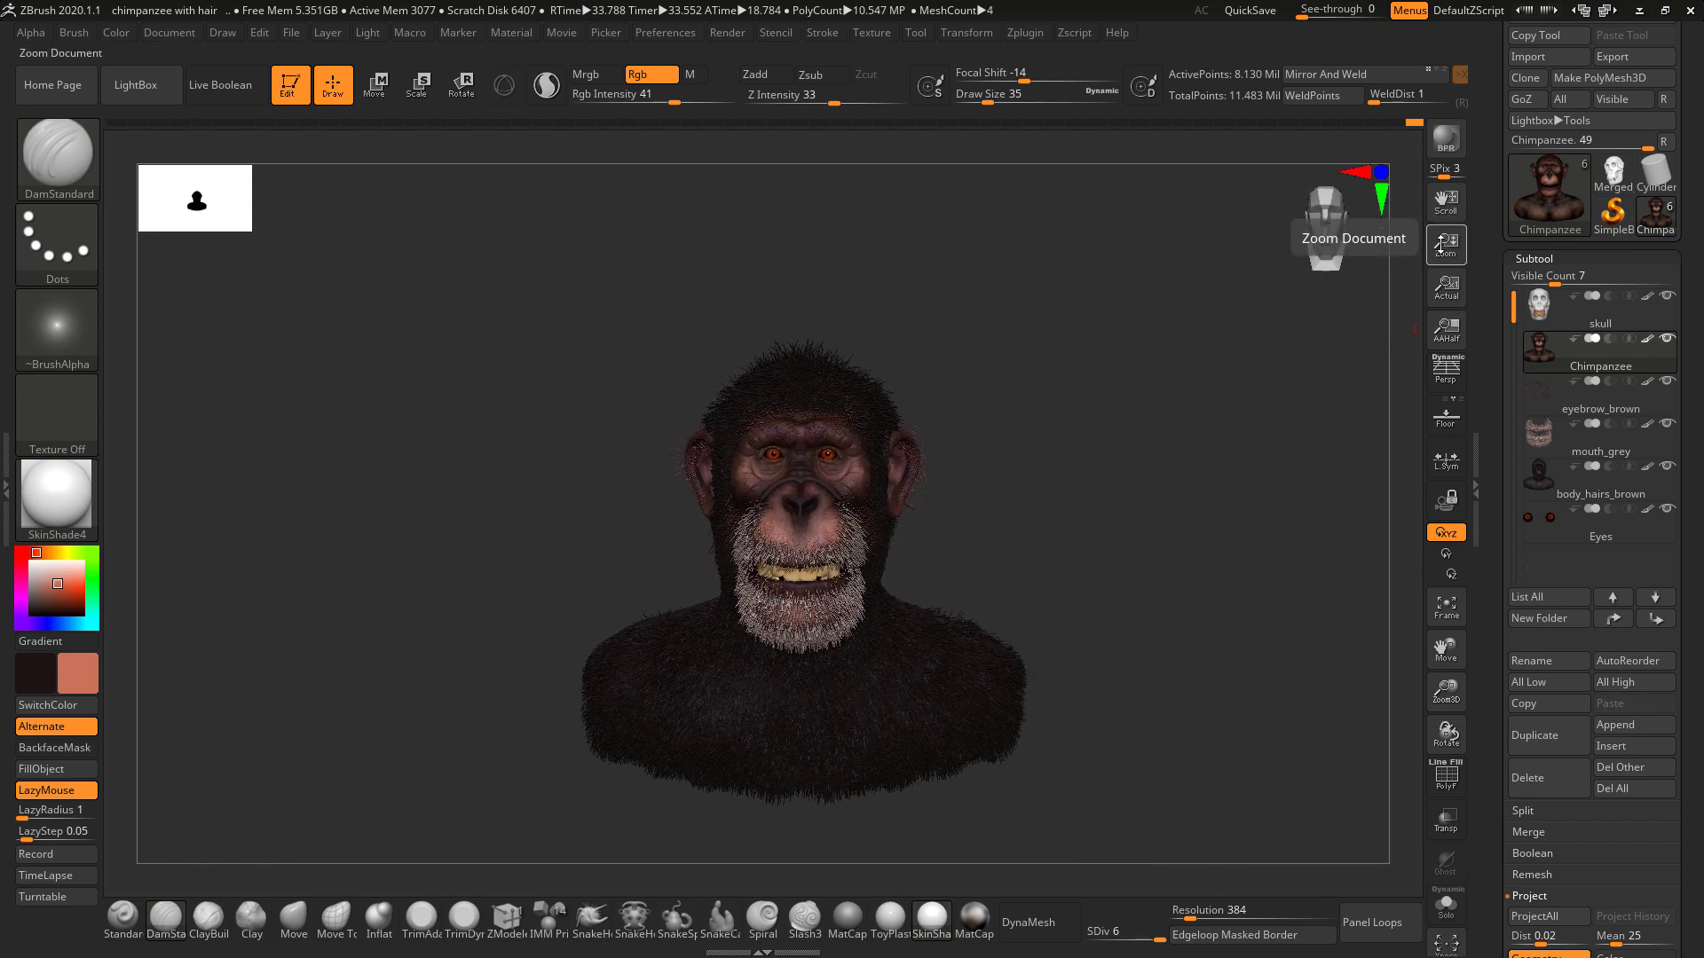
drag(1445, 242, 1207, 332)
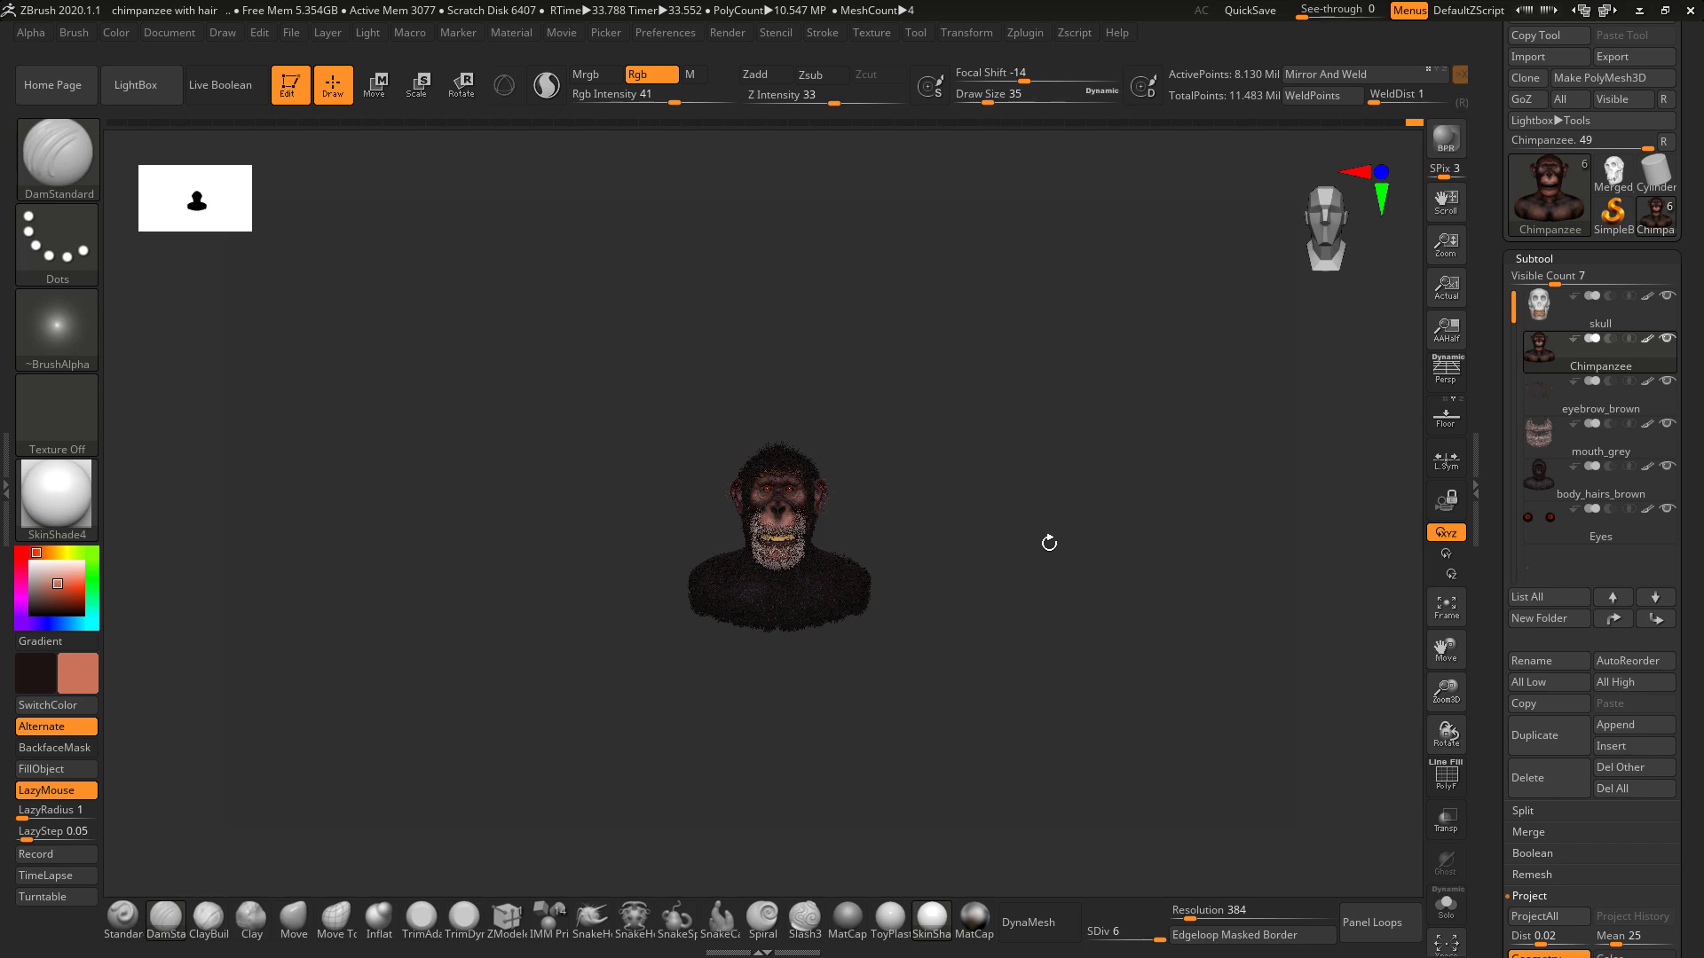
alt+drag(1017, 552, 1119, 557)
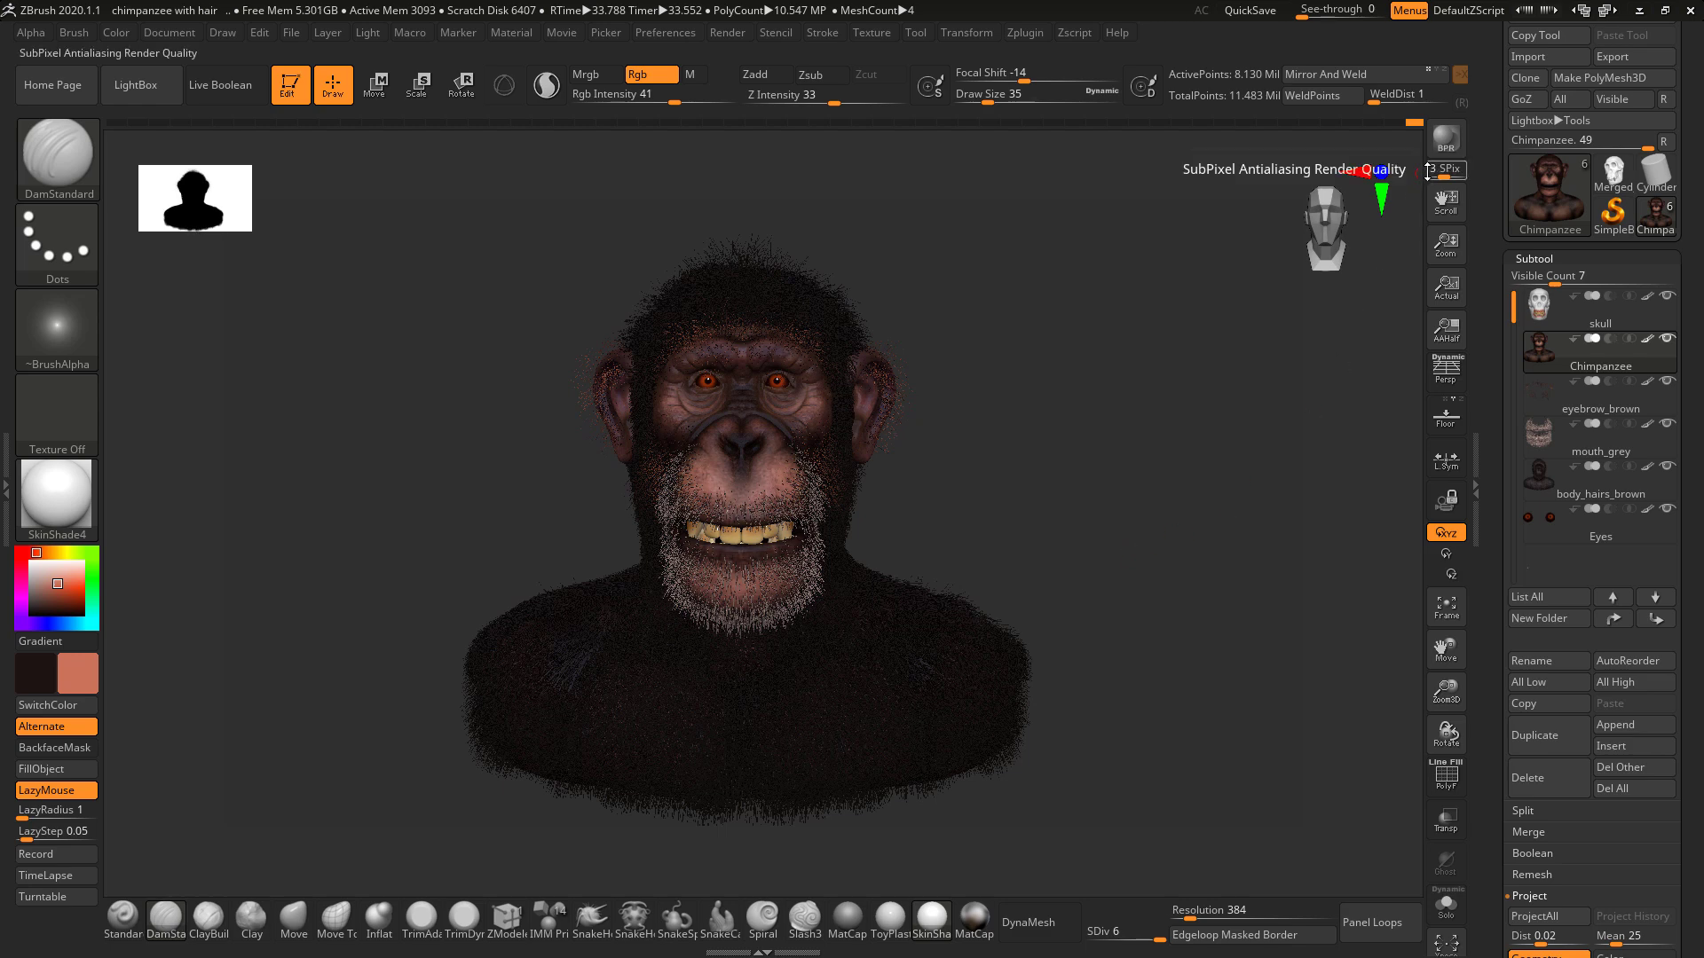
click(1449, 145)
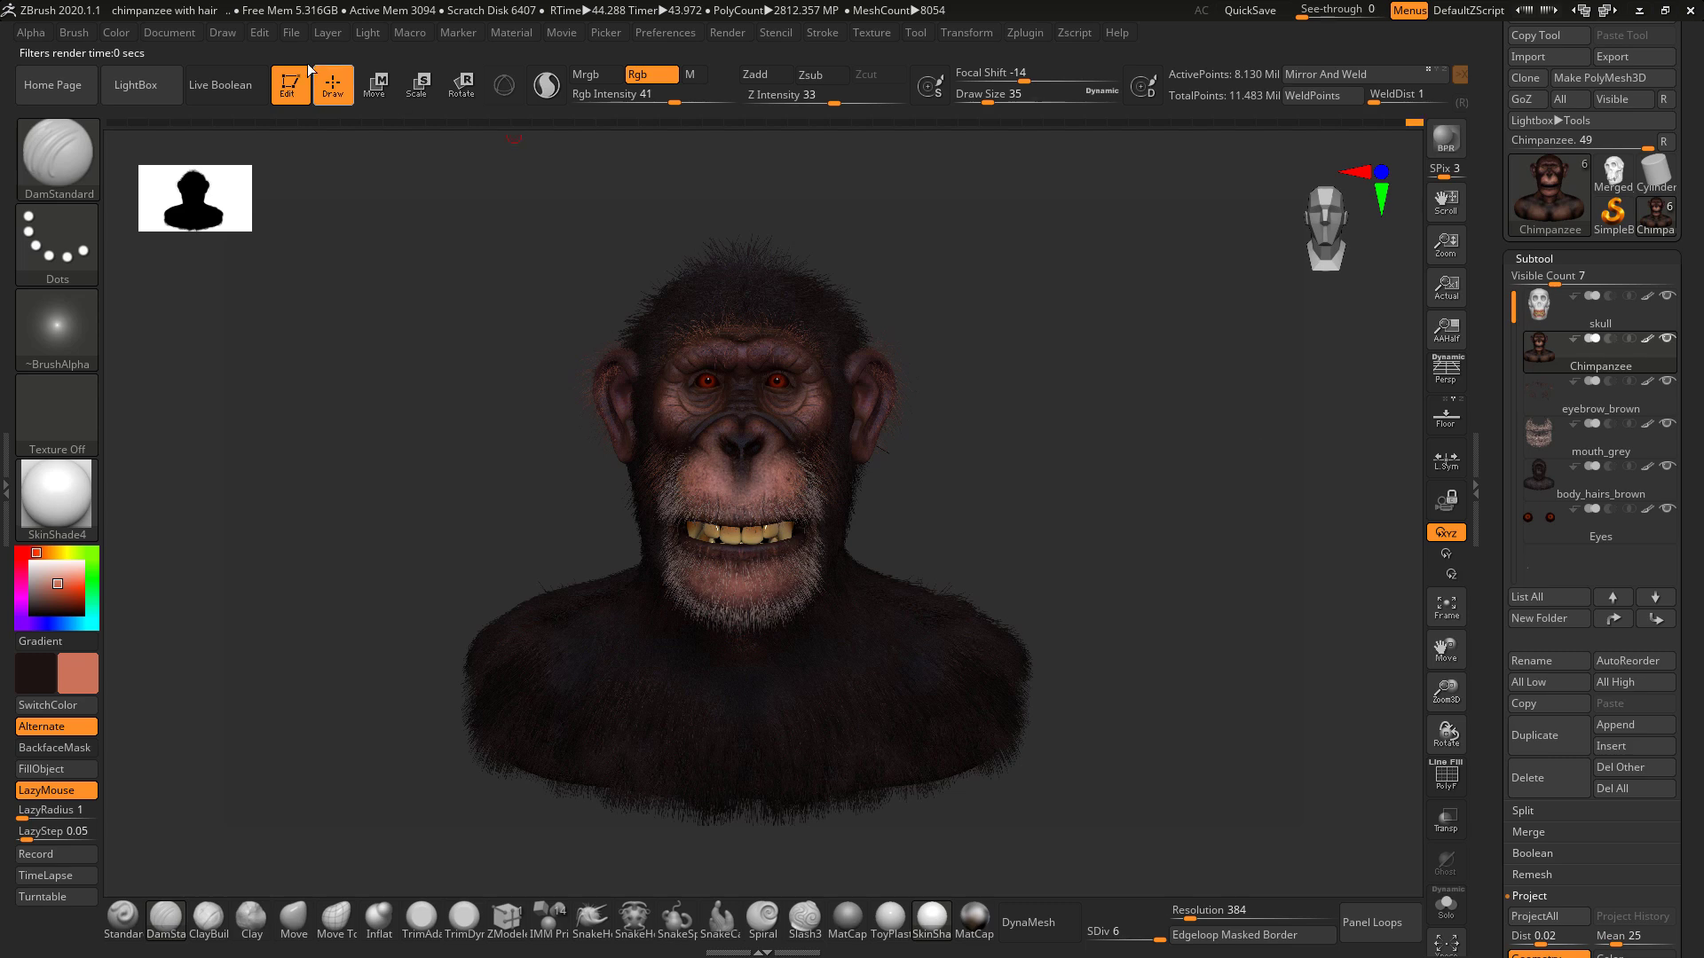
Export the document image as a PNG to the Render folder, replacing the existing Chimpanzee_Render file.
click(154, 29)
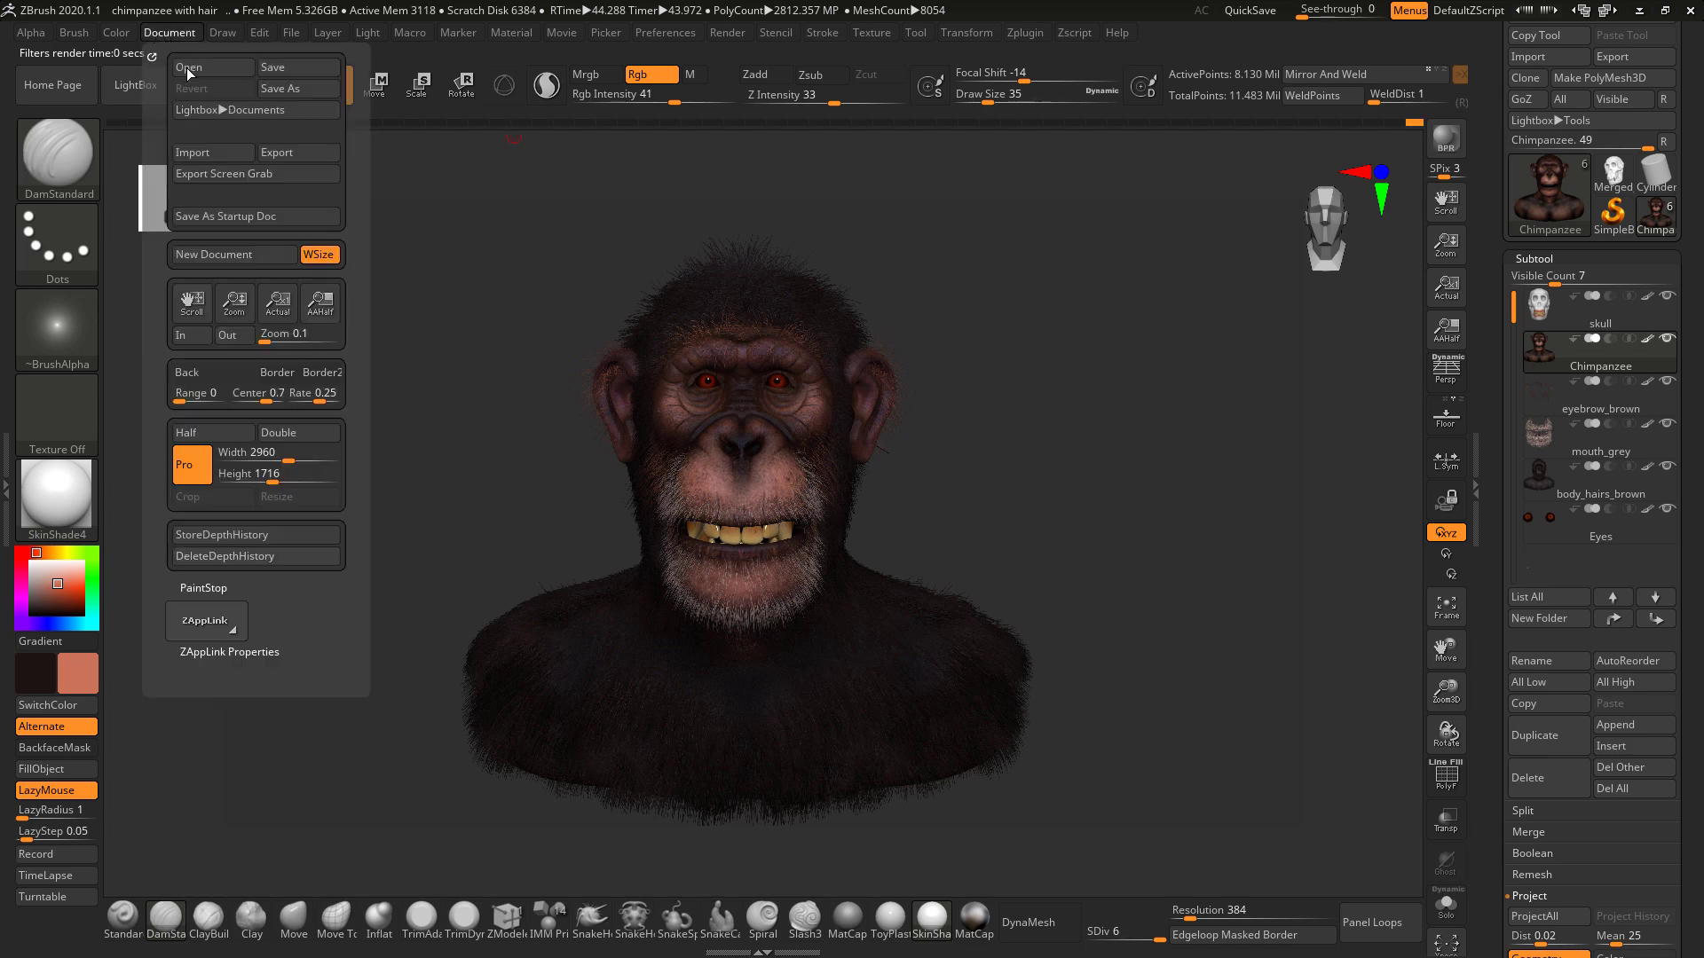
click(270, 155)
click(396, 645)
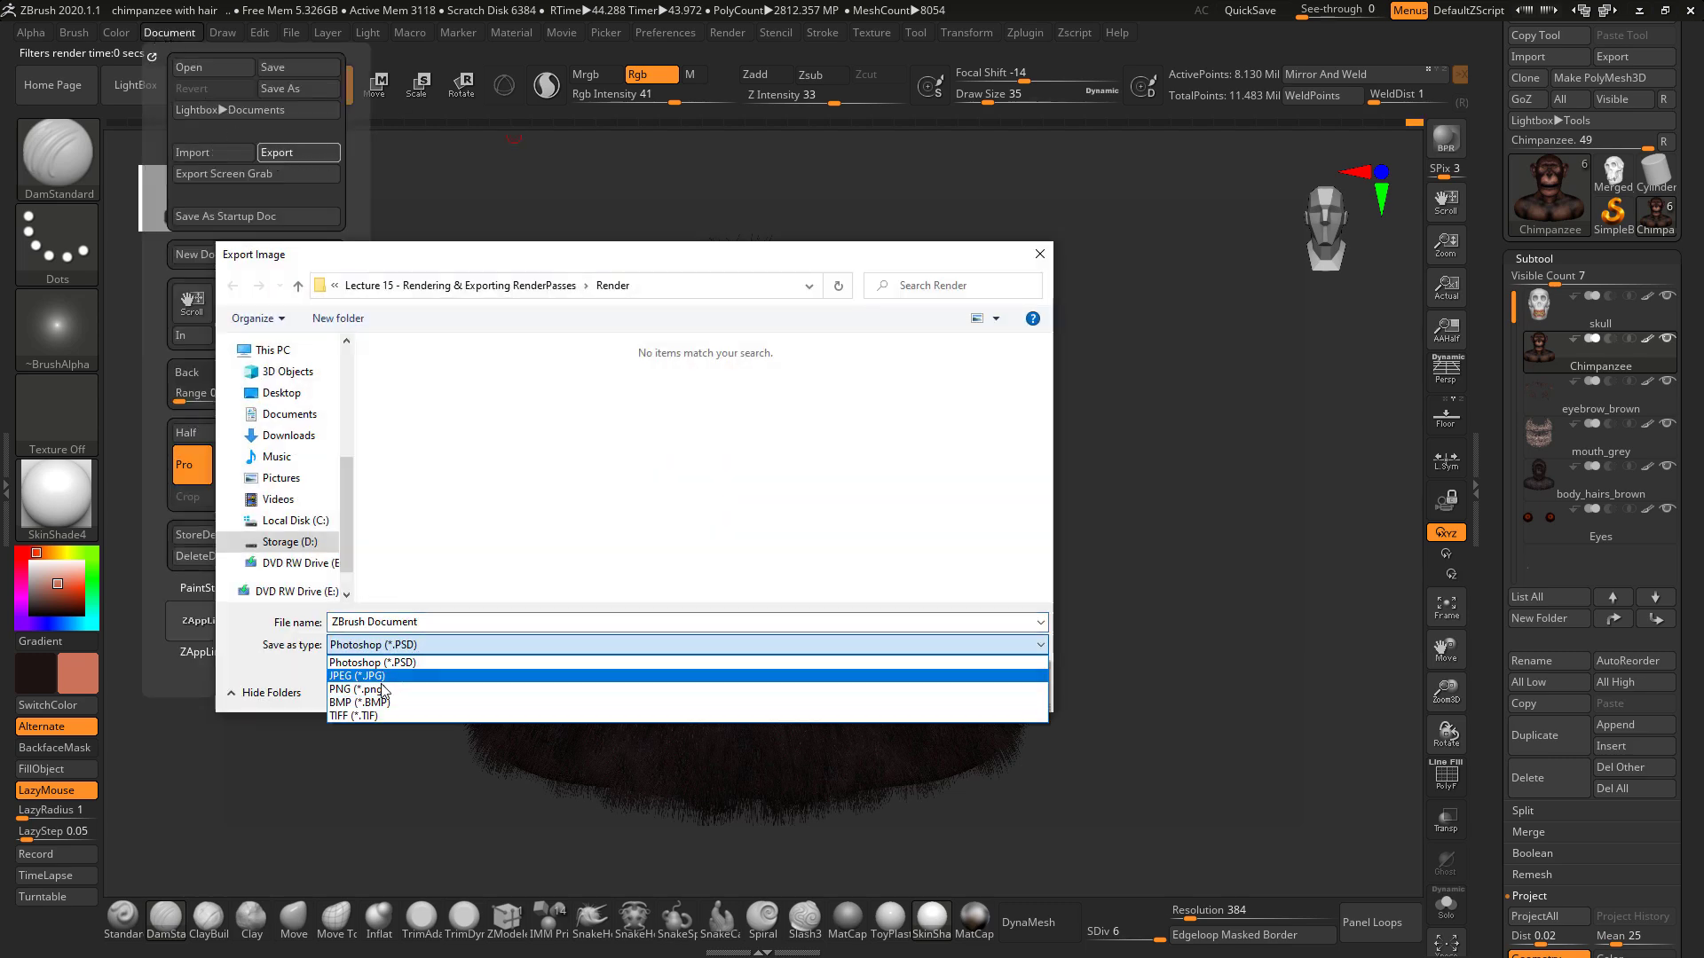
click(397, 688)
double_click(421, 403)
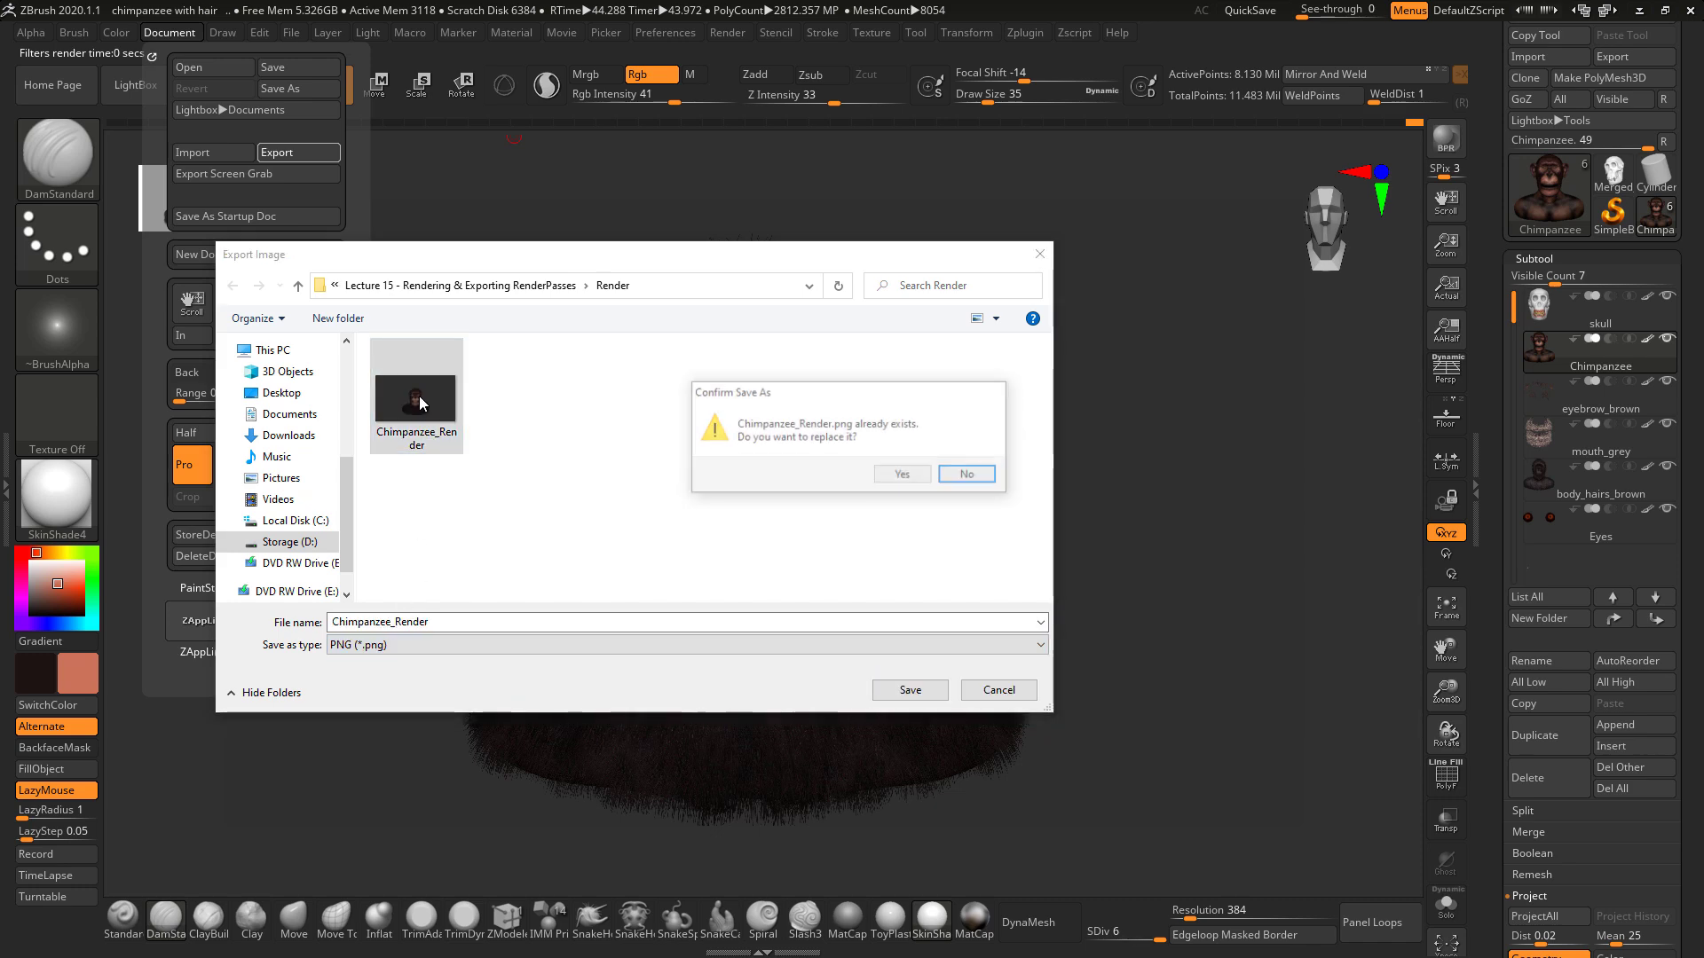
click(903, 476)
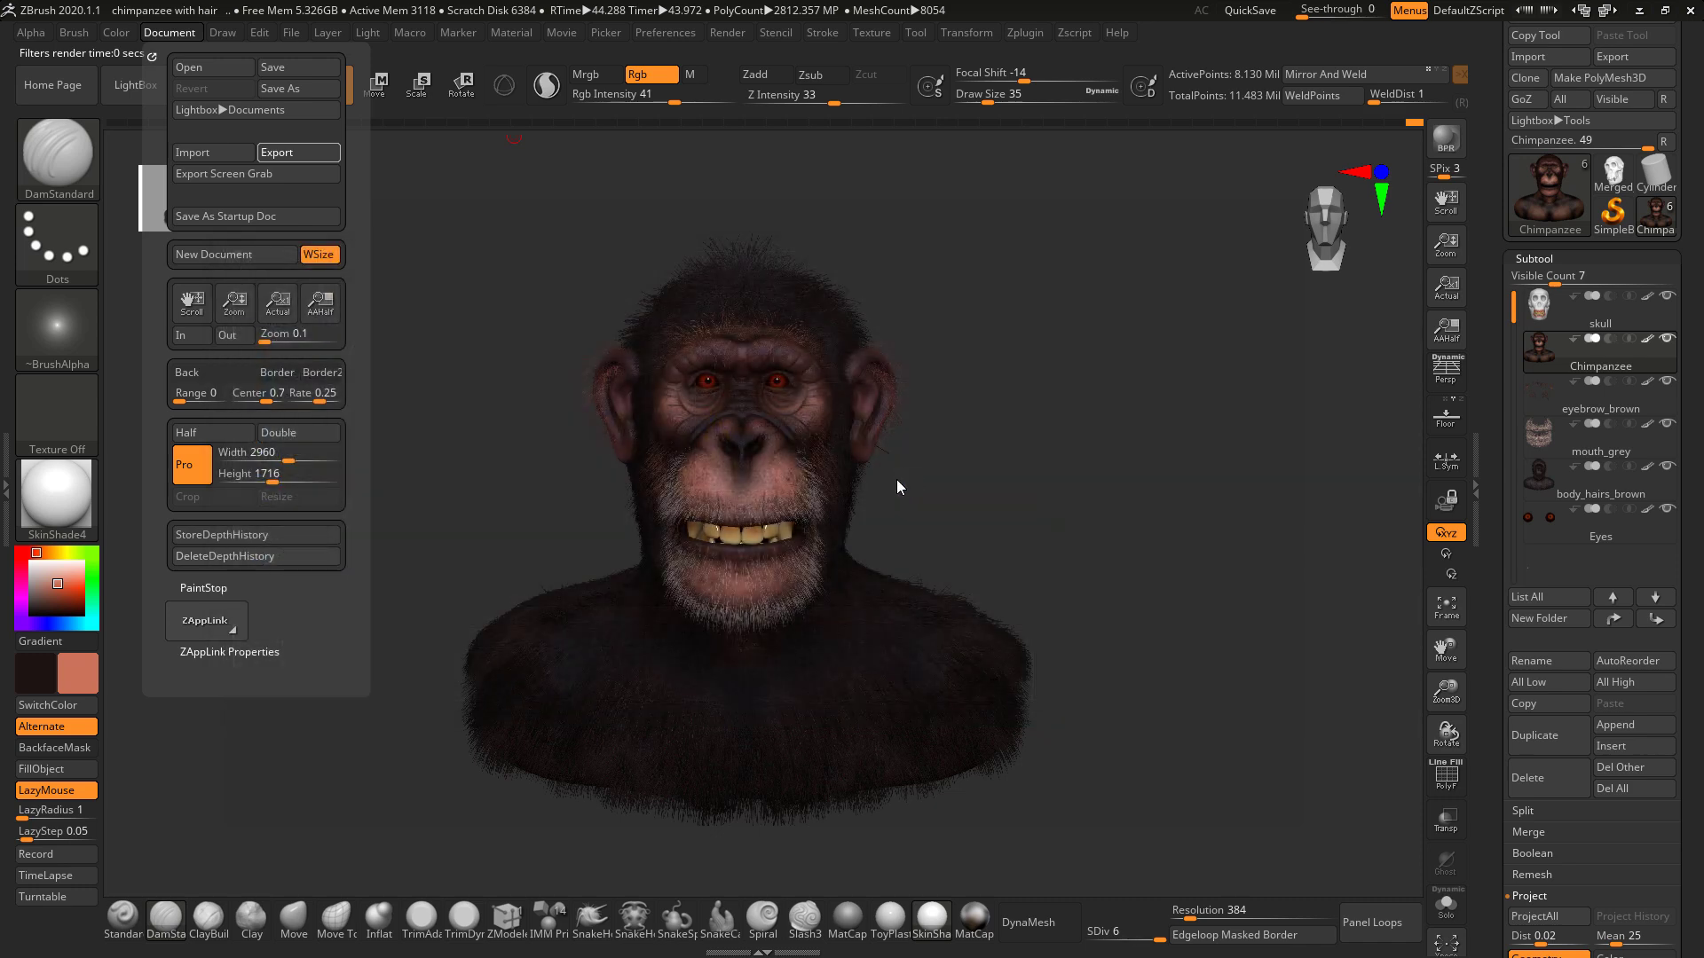
Open the re-exported Chimpanzee_Render in ACDSee Quick View, examine the face, eyes and body hair up close, and return to ZBrush.
key(alt+Tab)
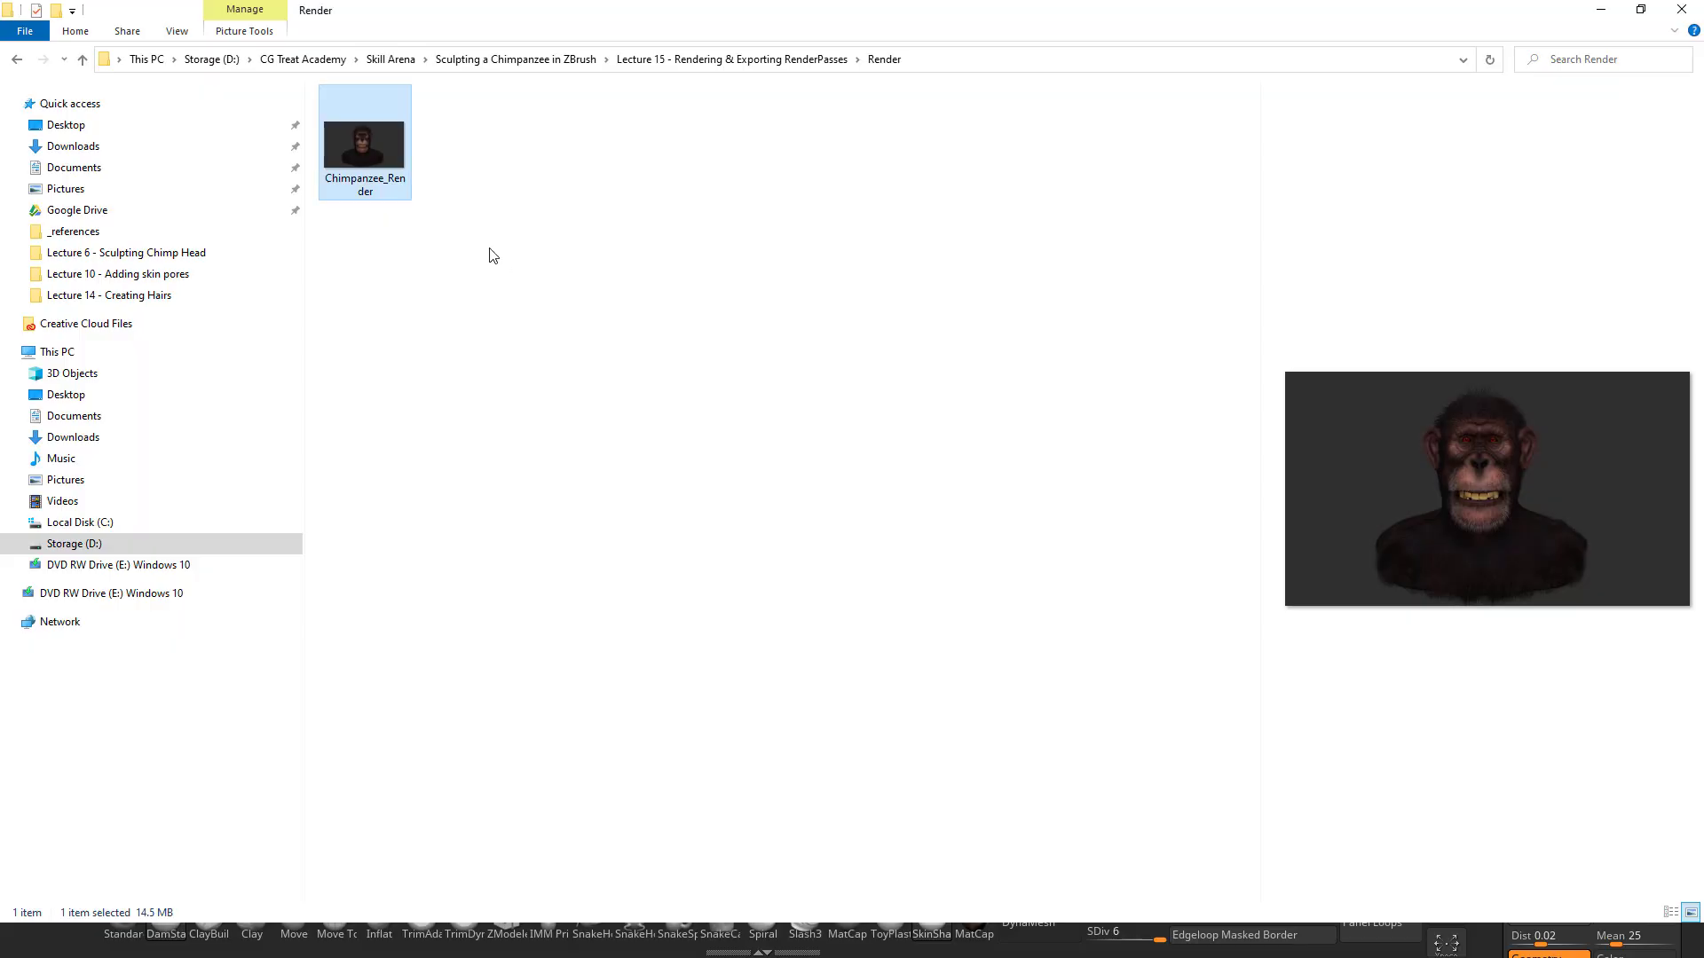
click(489, 250)
click(371, 158)
double_click(371, 157)
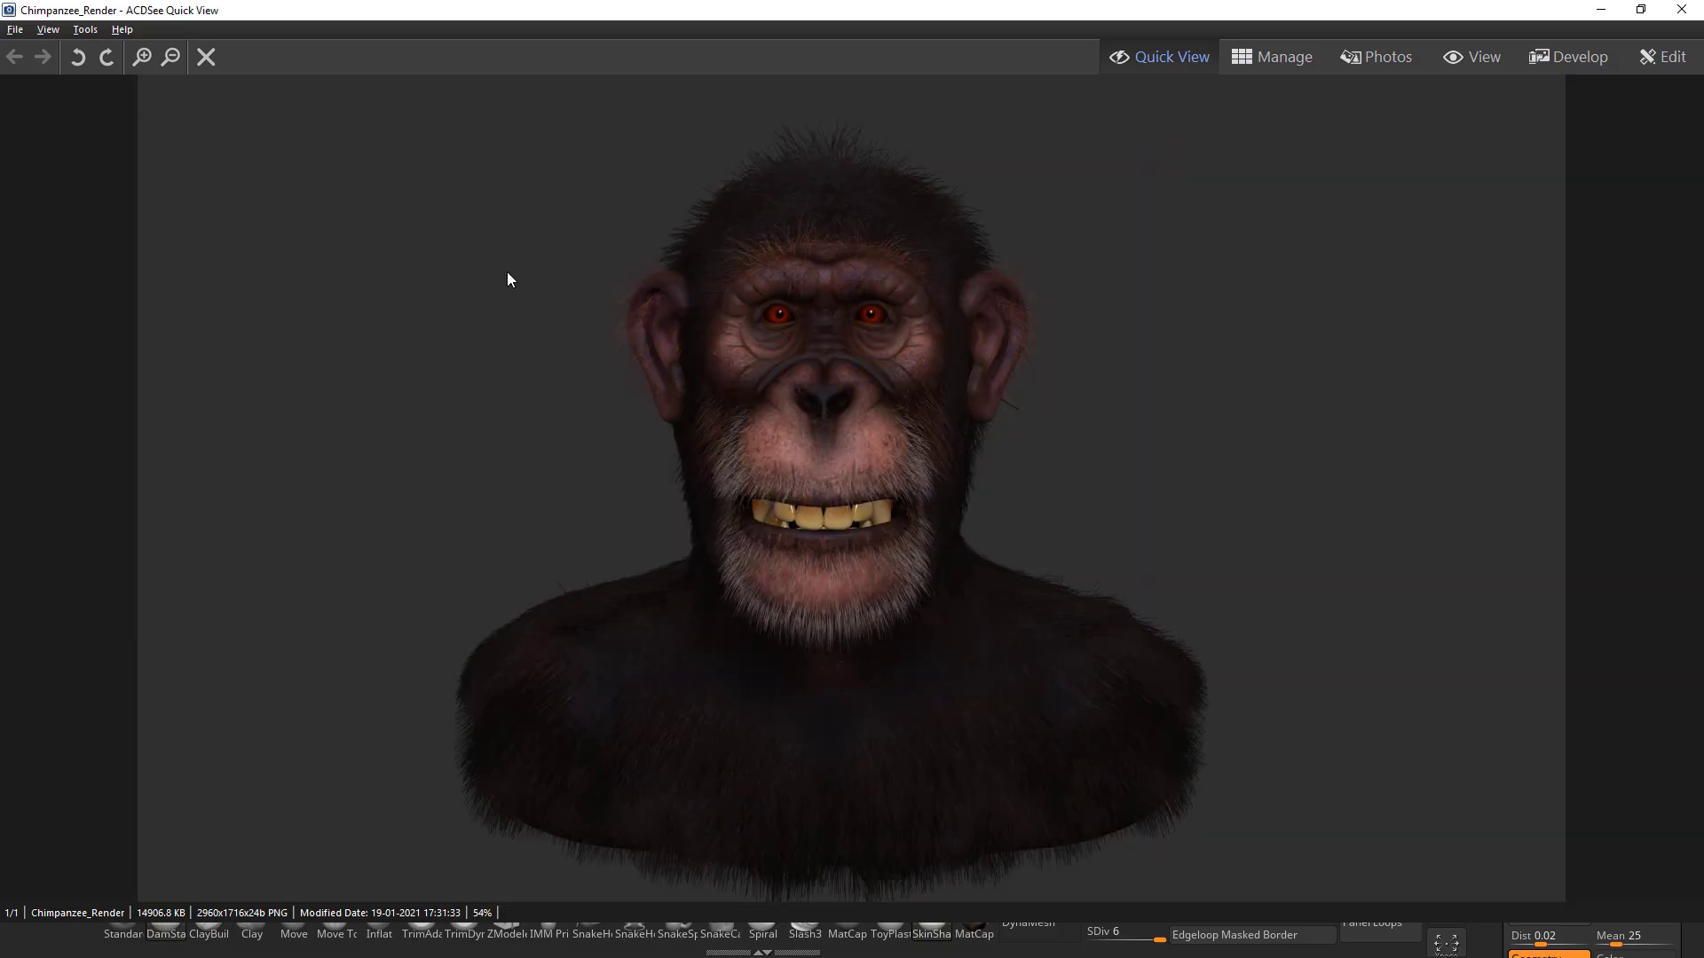
ctrl+scroll(763, 412, up, 5)
drag(1108, 660, 1067, 368)
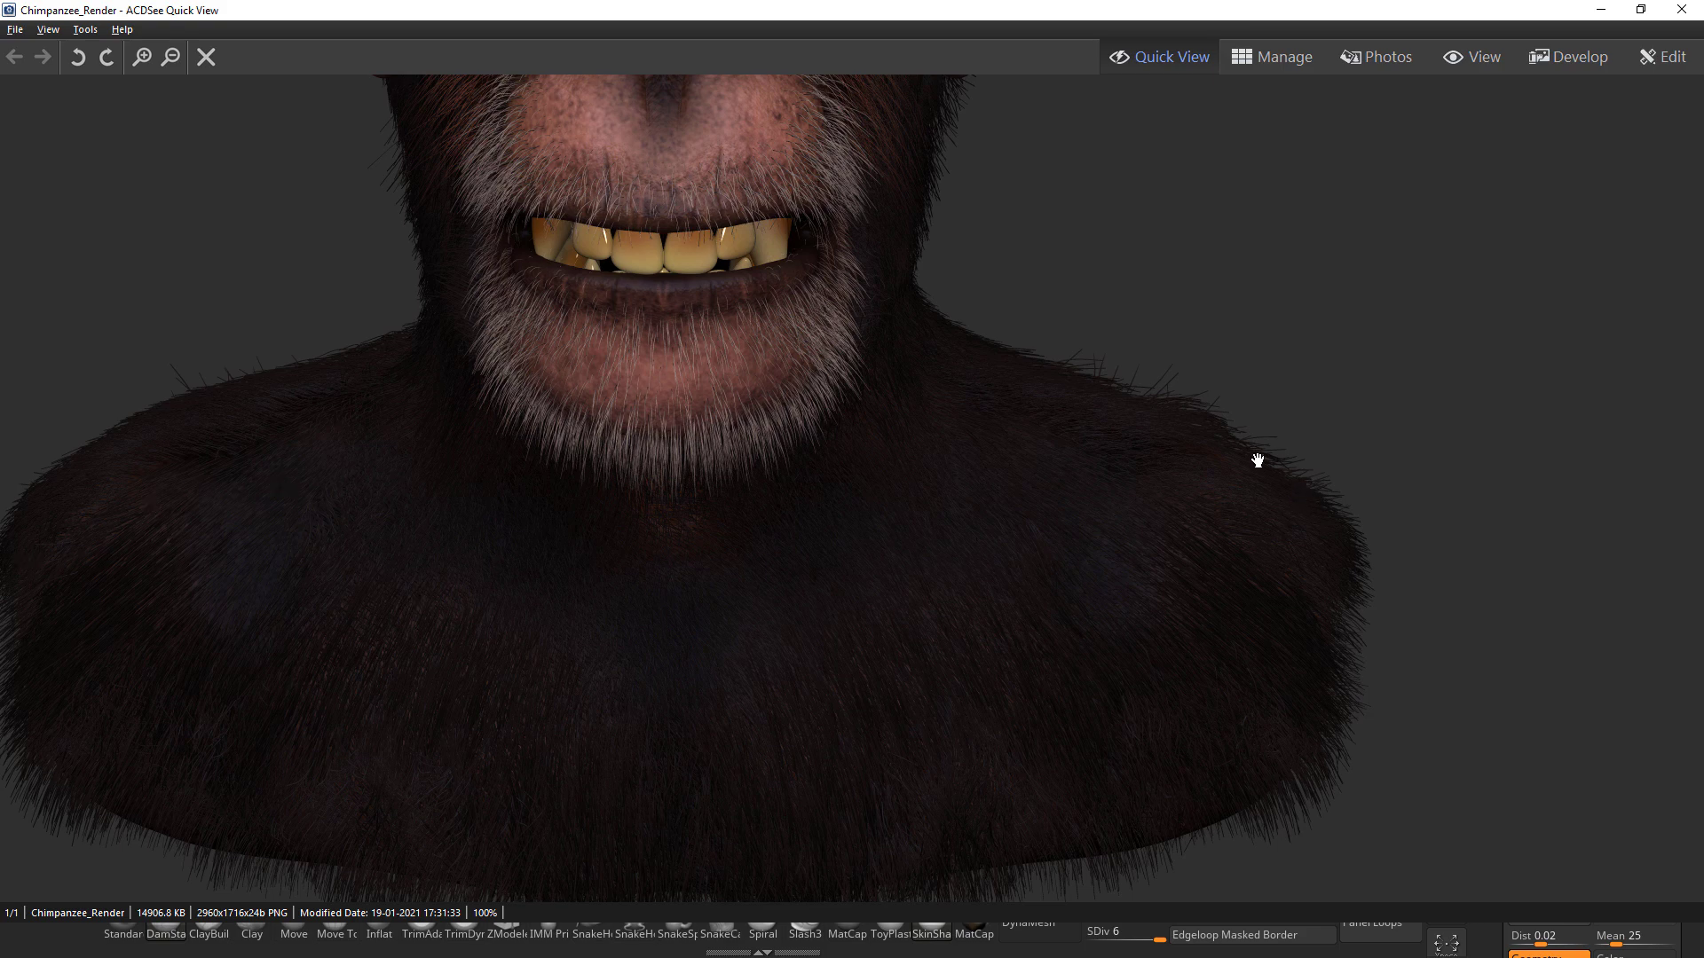
ctrl+scroll(1110, 401, down, 3)
ctrl+scroll(1153, 577, up, 1)
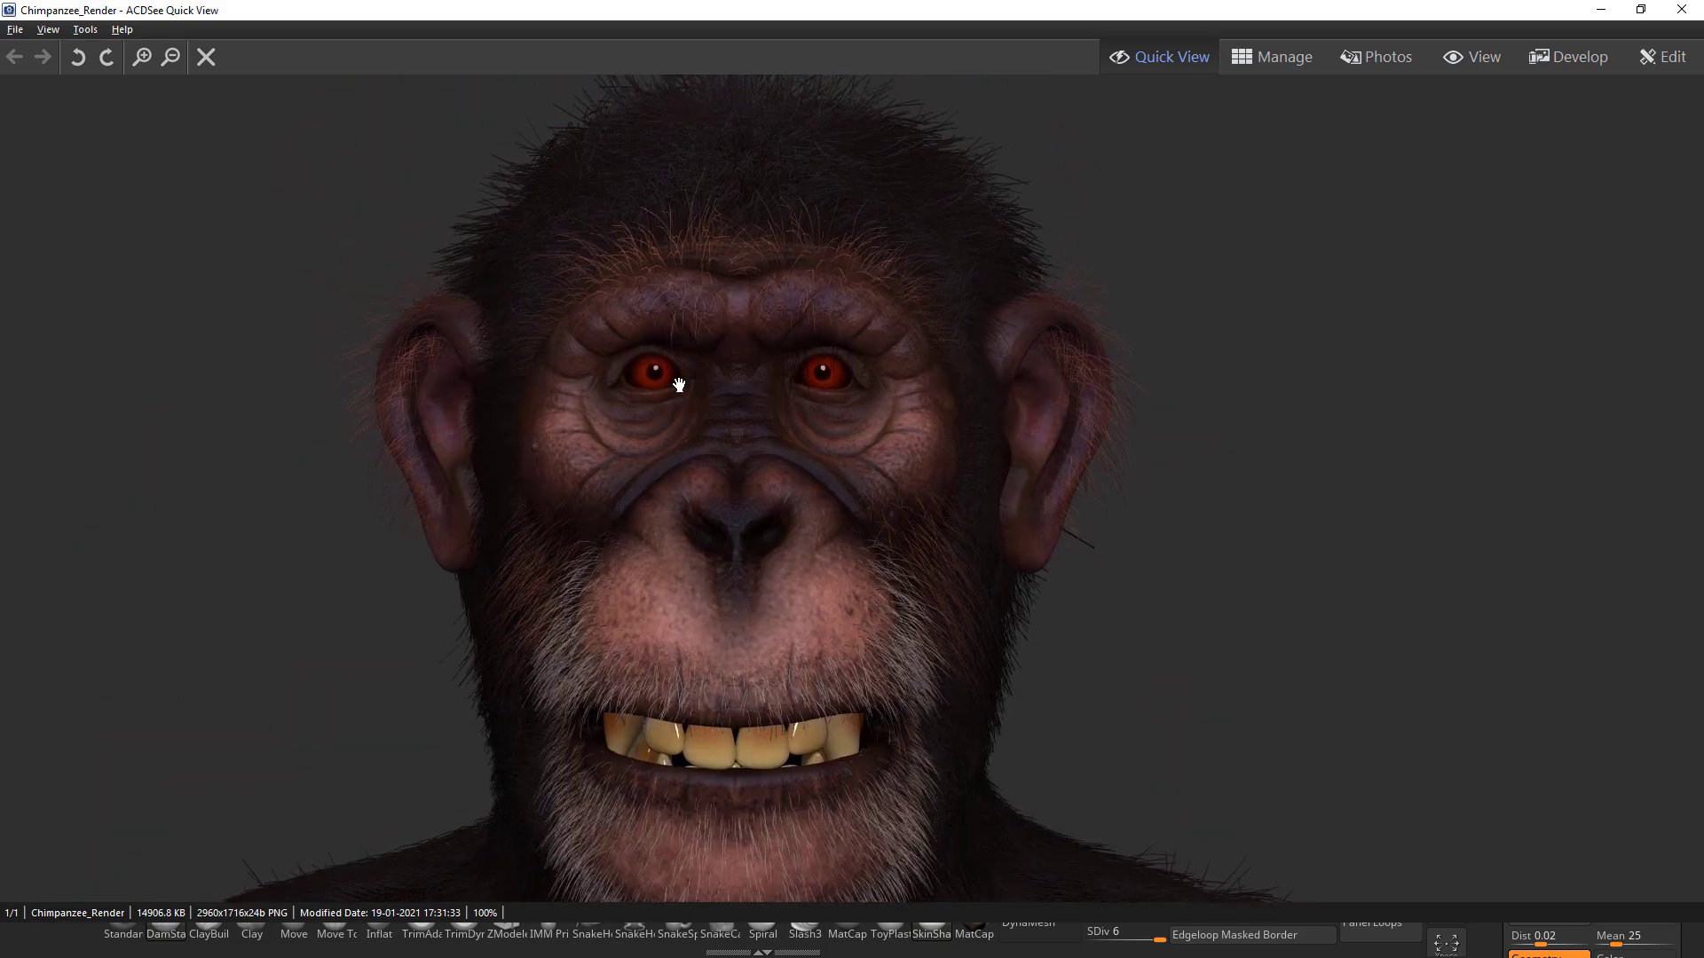
ctrl+scroll(674, 377, up, 3)
drag(807, 452, 933, 543)
ctrl+scroll(934, 544, down, 2)
ctrl+scroll(1127, 582, down, 2)
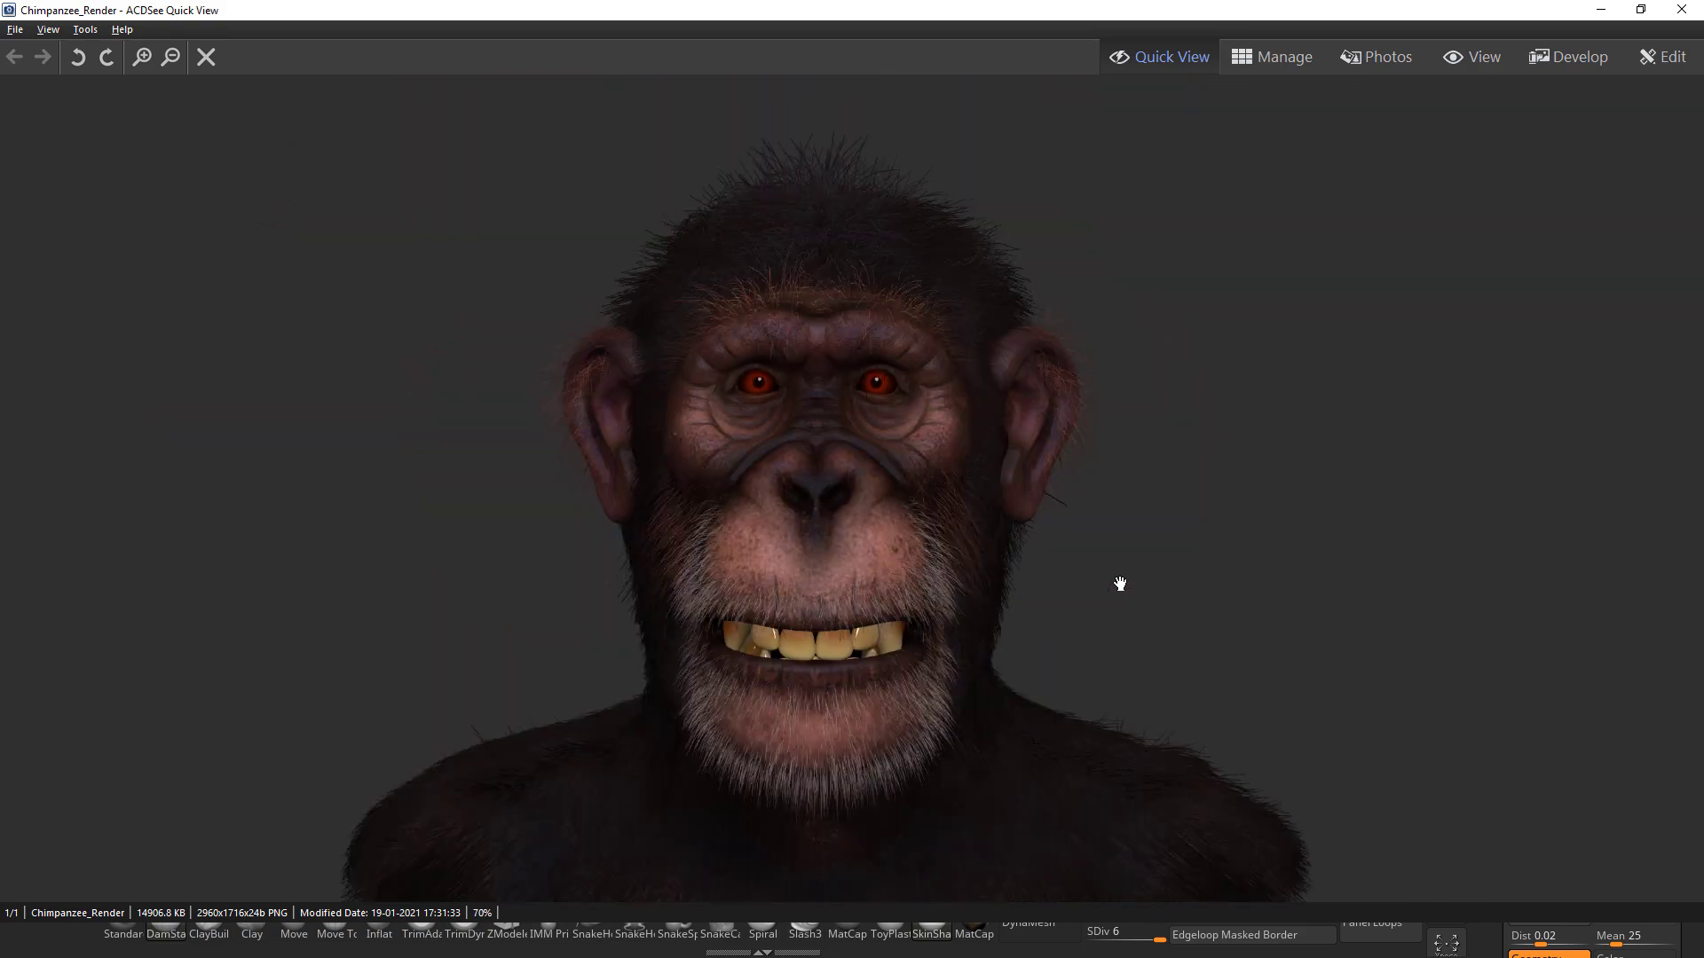
click(1682, 9)
key(alt+Tab)
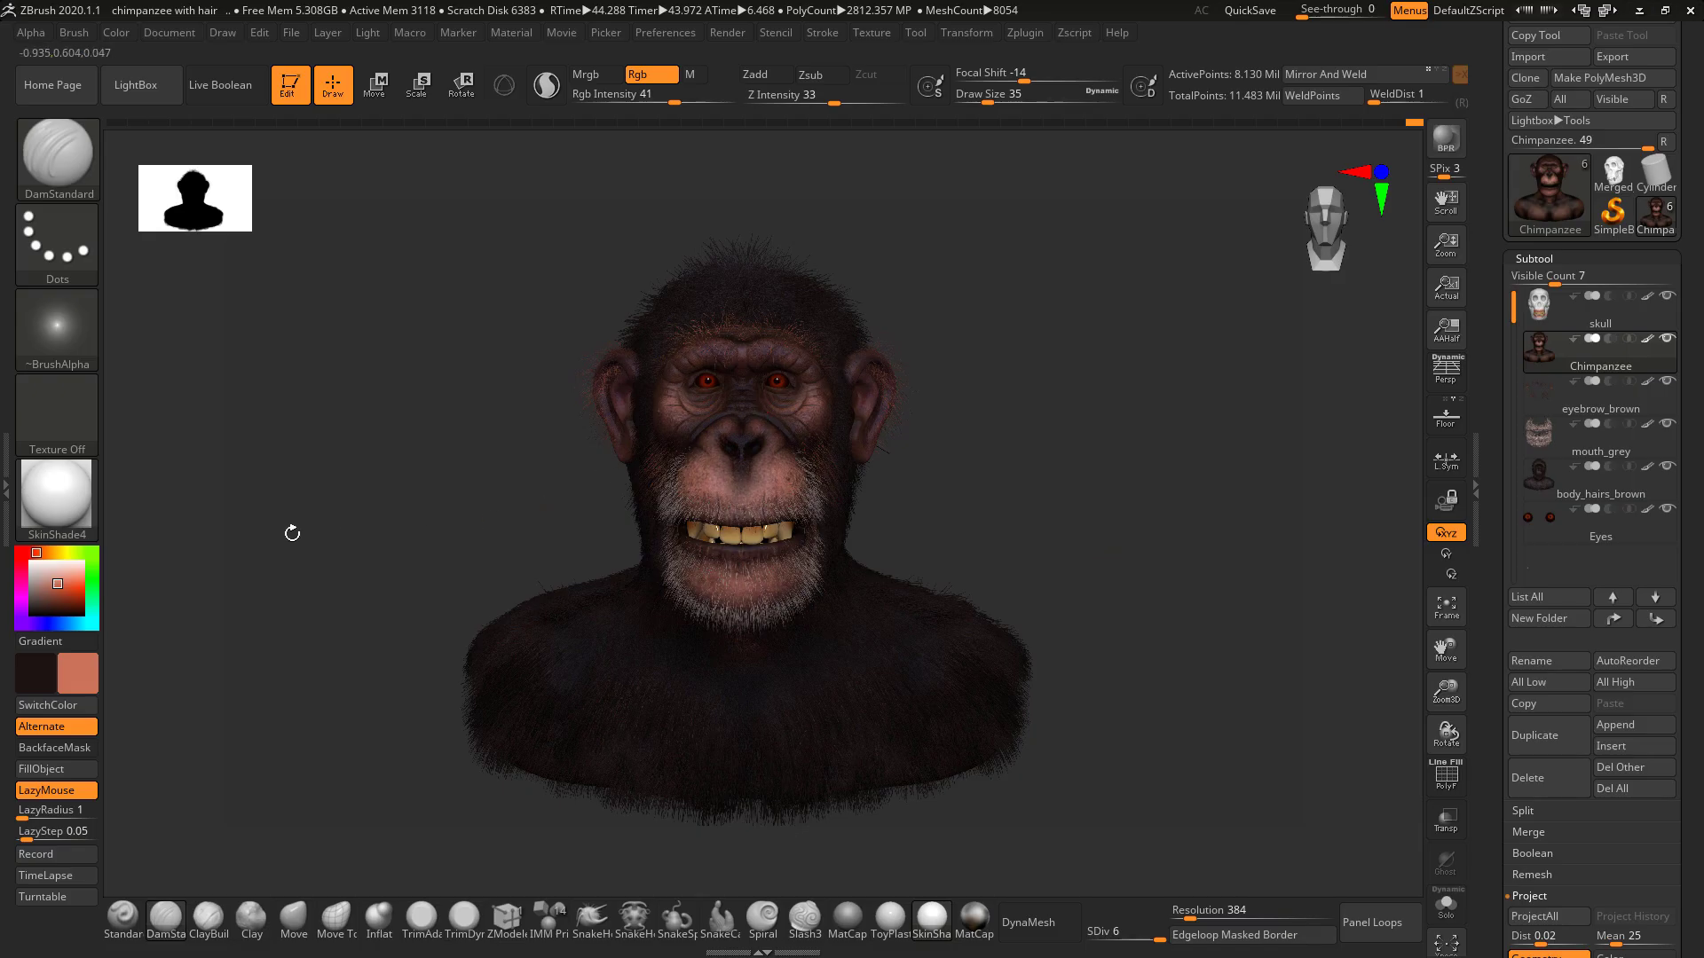
Reopen the Render palette and export the Composite pass as a PNG to the RenderPass folder, replacing BPR_Composite.
click(4, 486)
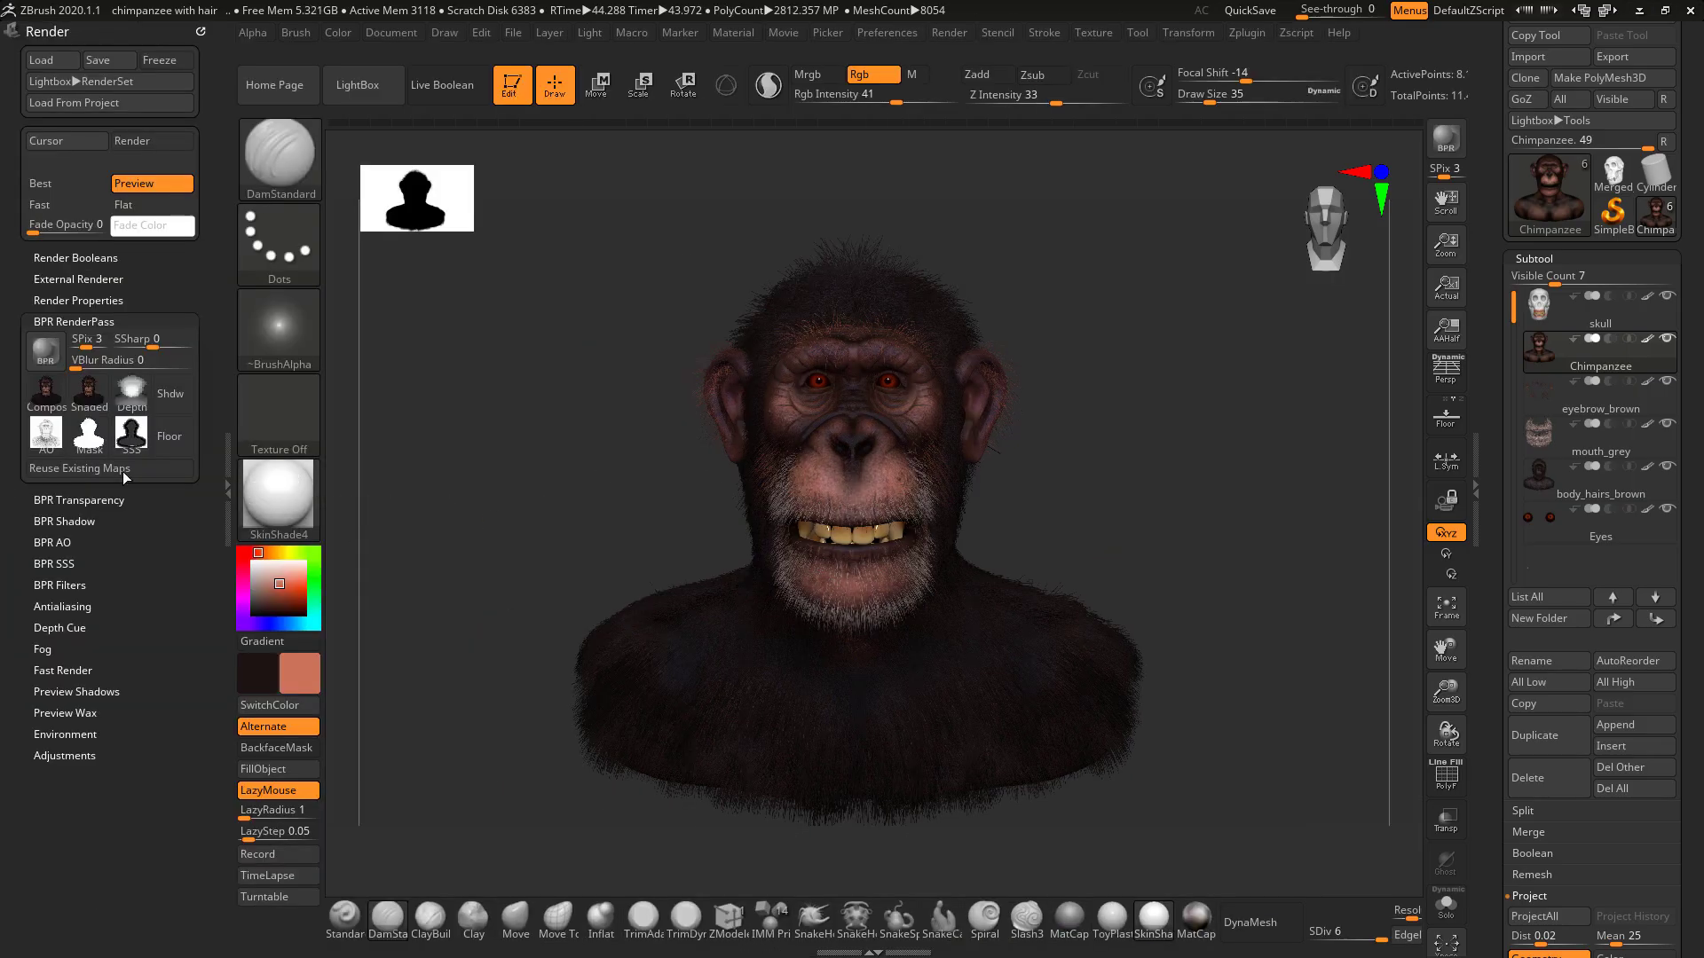
click(48, 395)
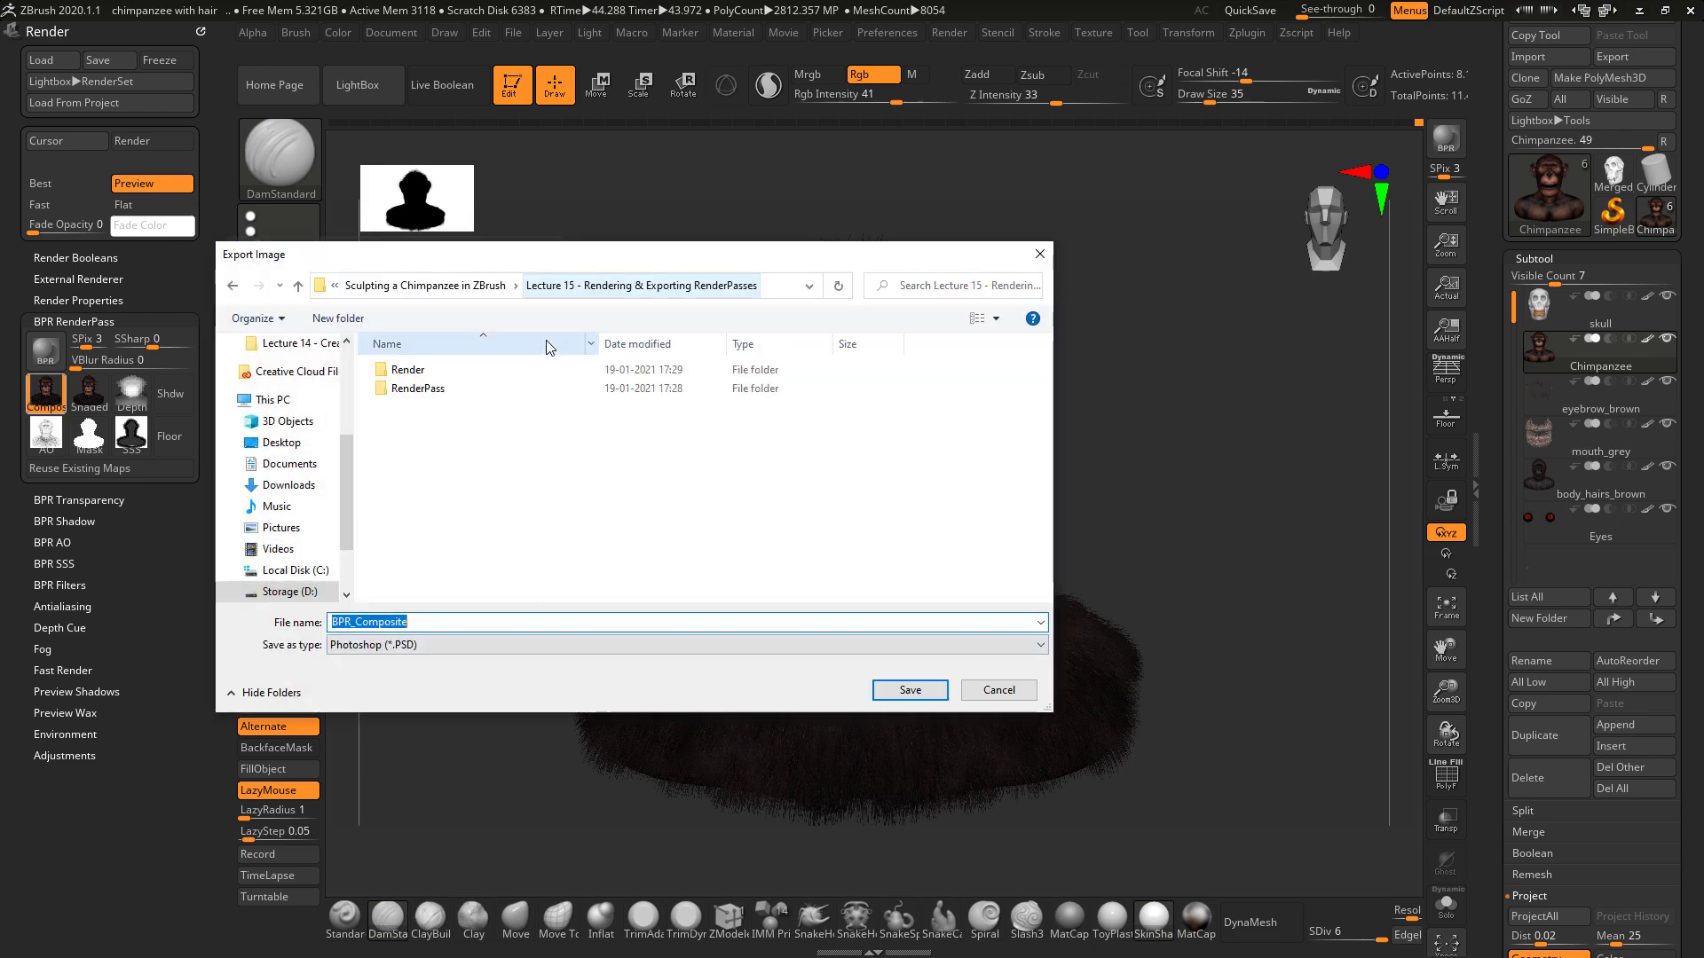
double_click(410, 388)
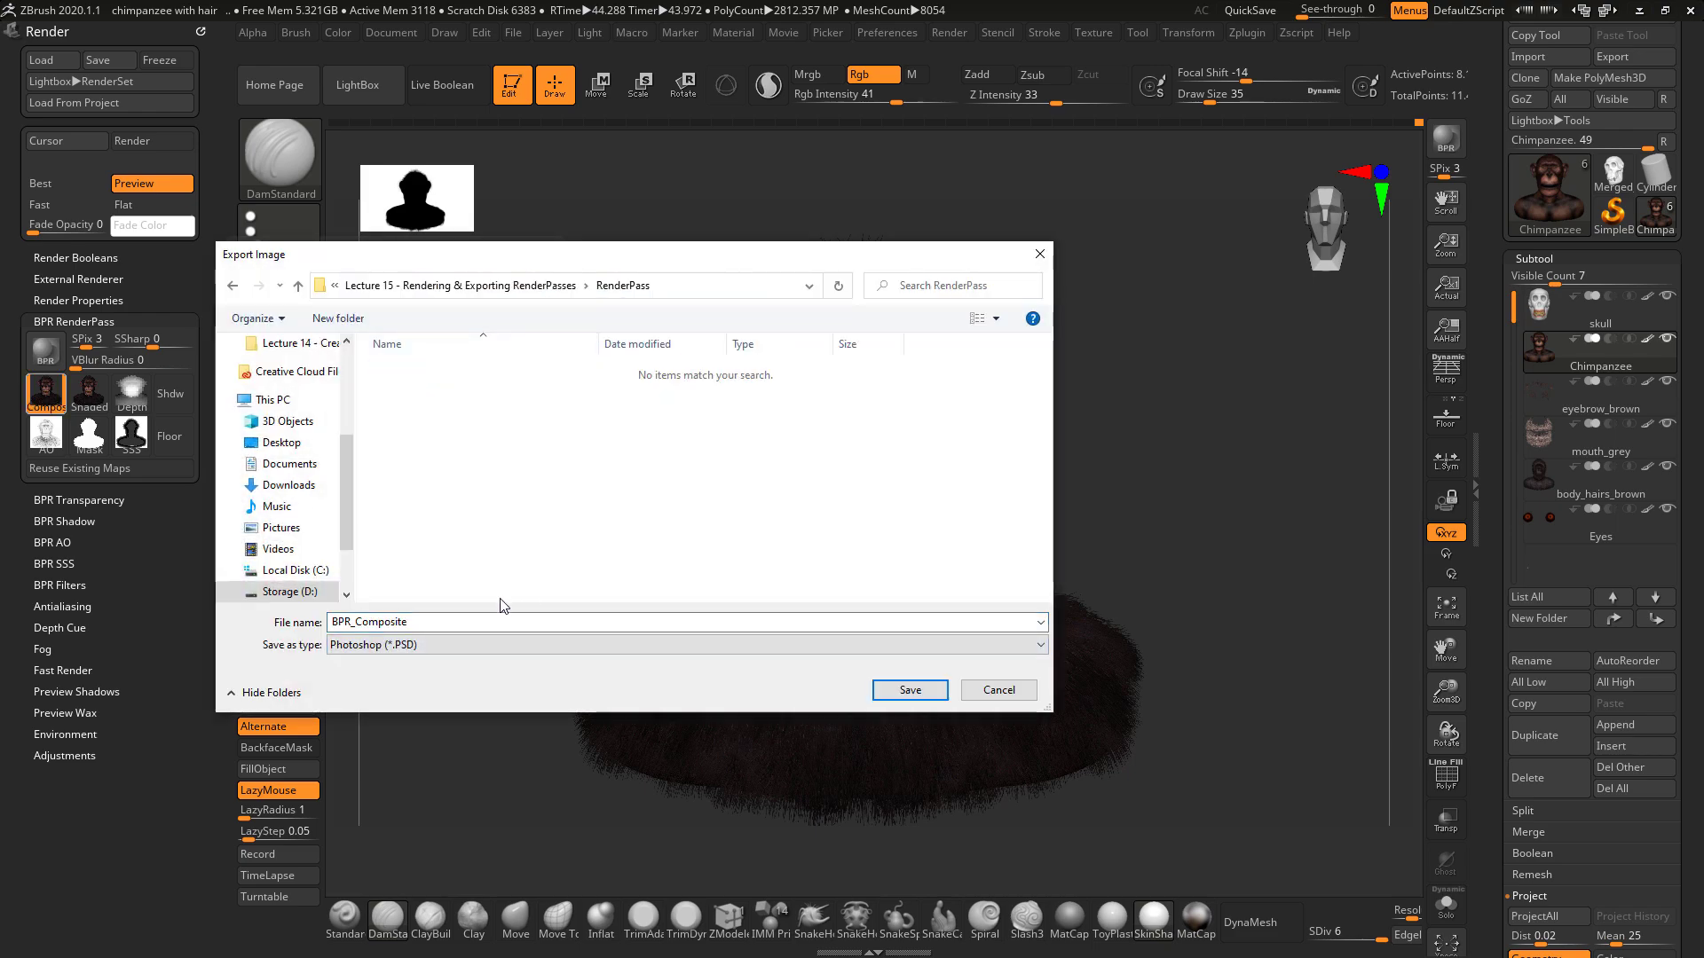
click(481, 646)
click(409, 685)
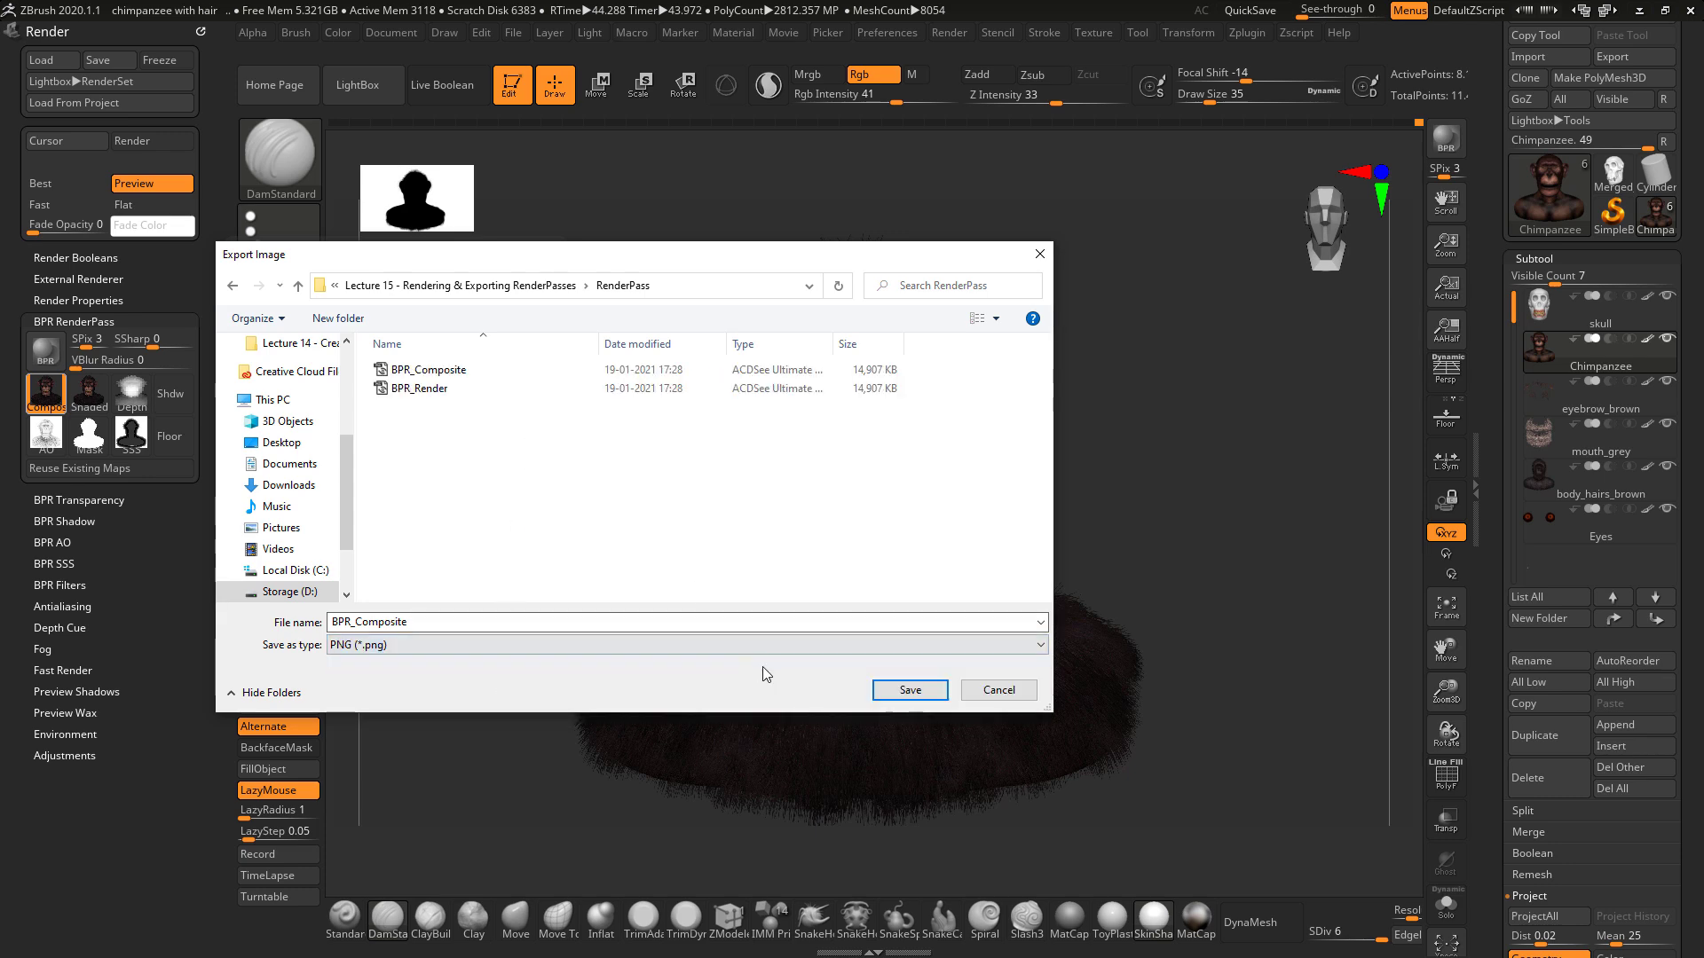
click(907, 691)
click(904, 477)
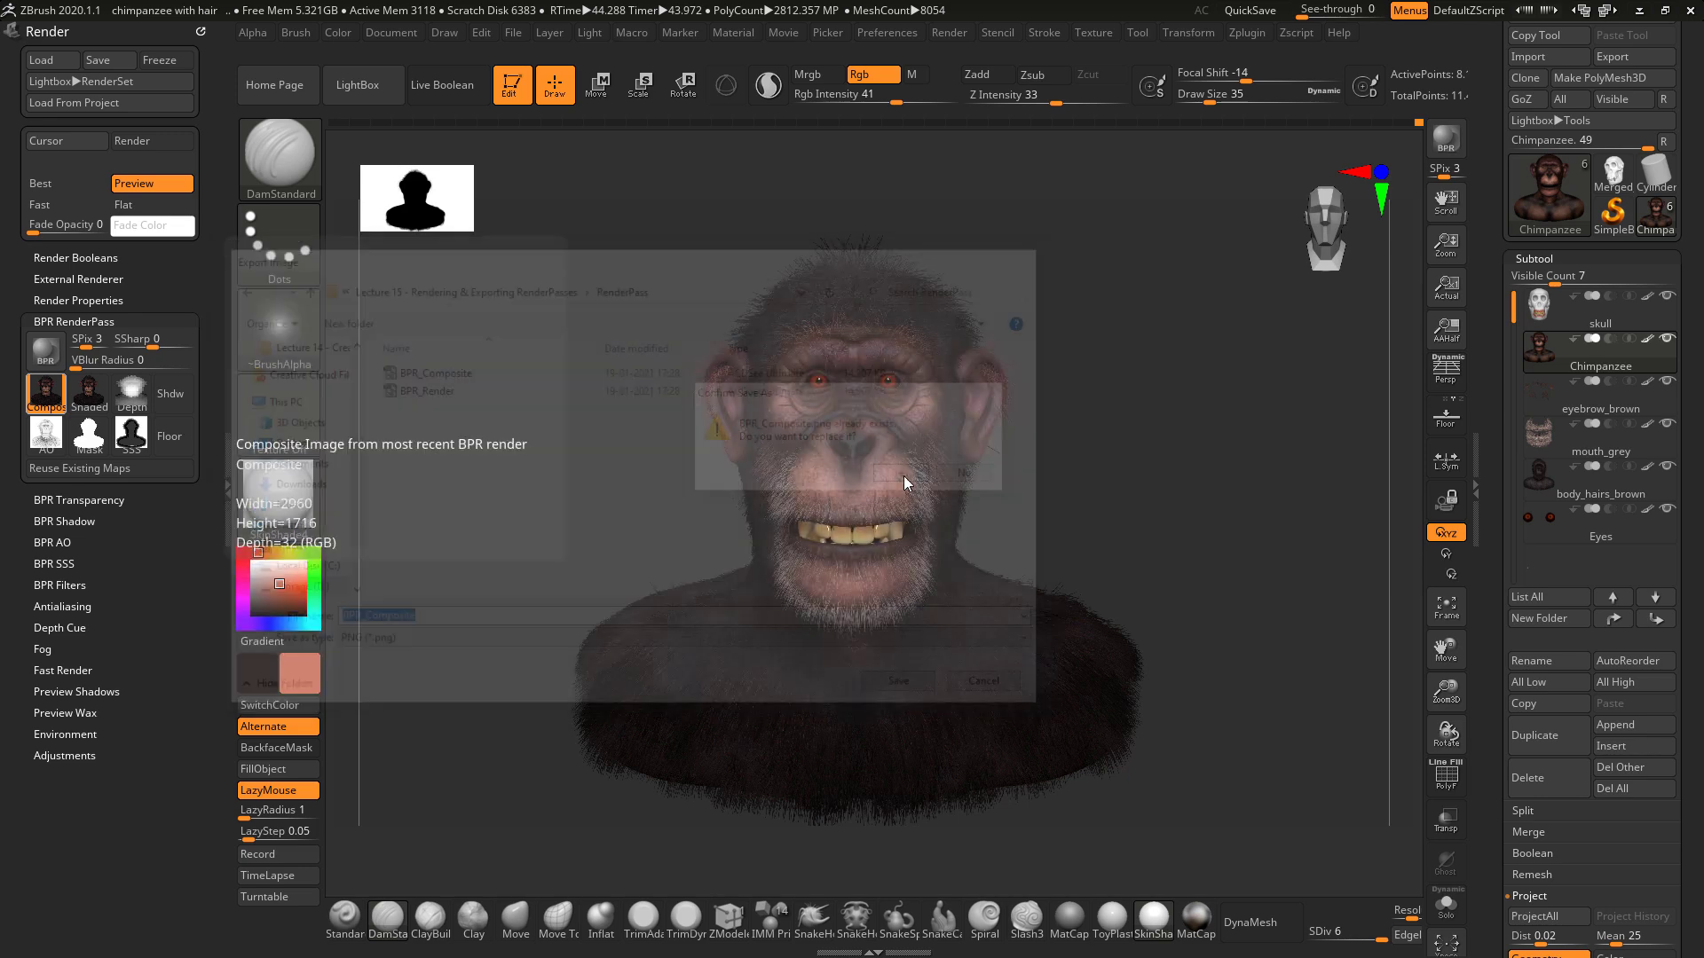
Export the Shaded pass as a PNG to the RenderPass folder, replacing the existing BPR_Render file.
click(86, 393)
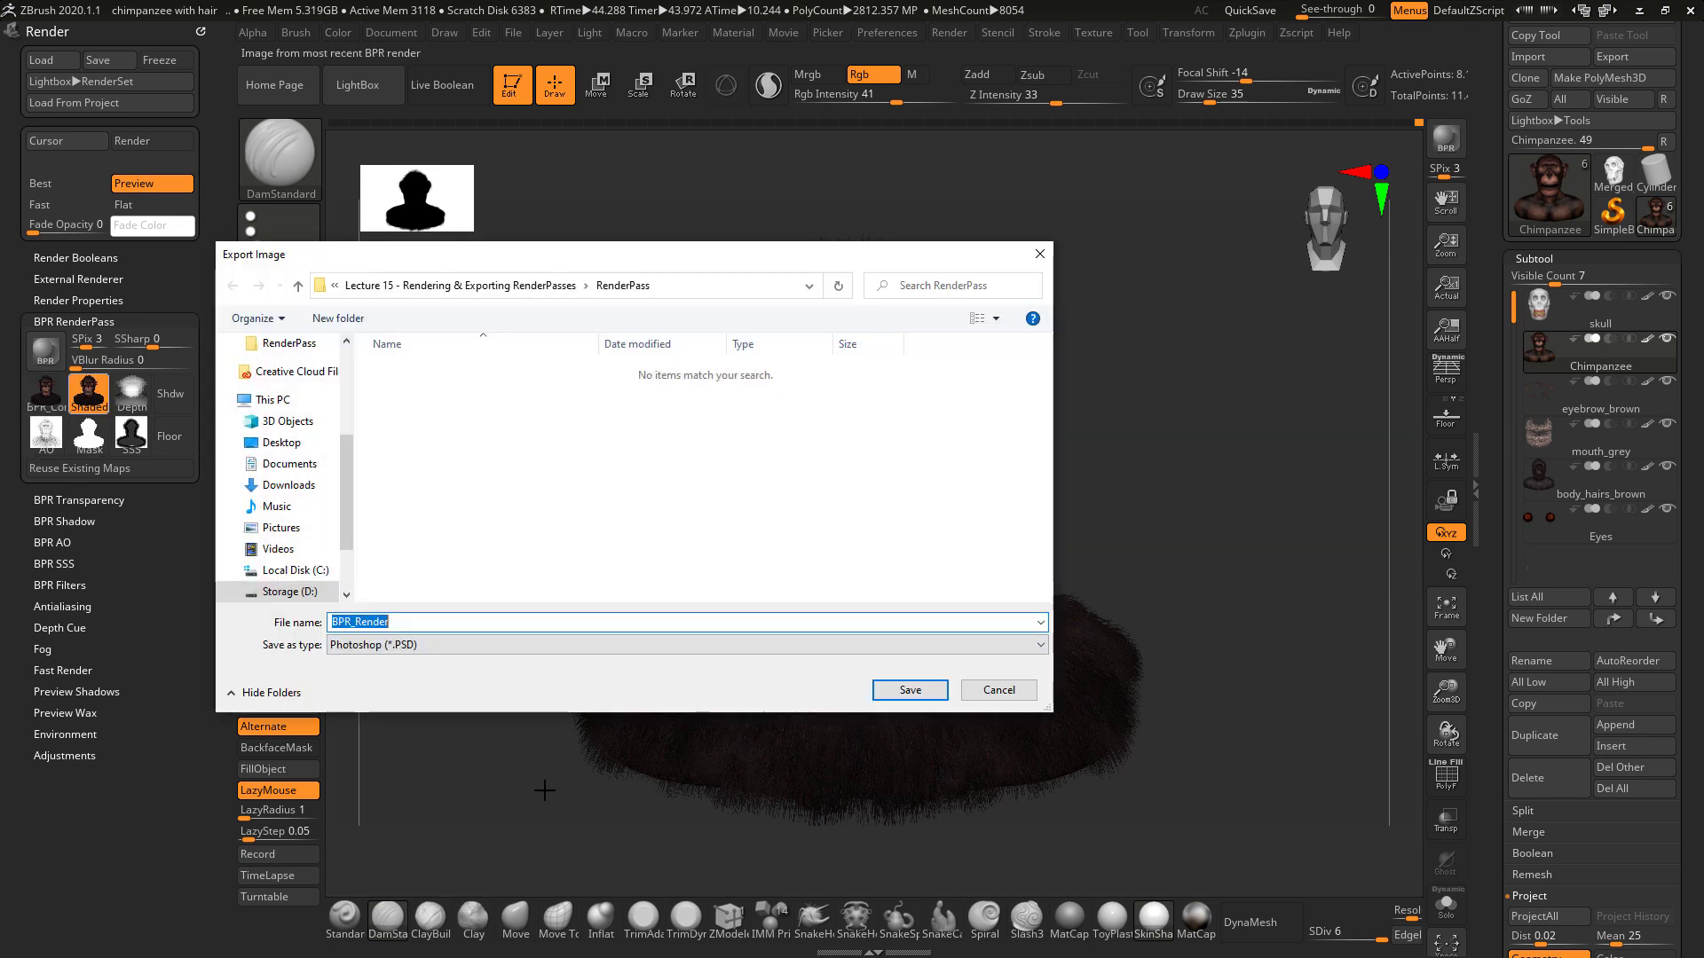
click(497, 644)
click(438, 690)
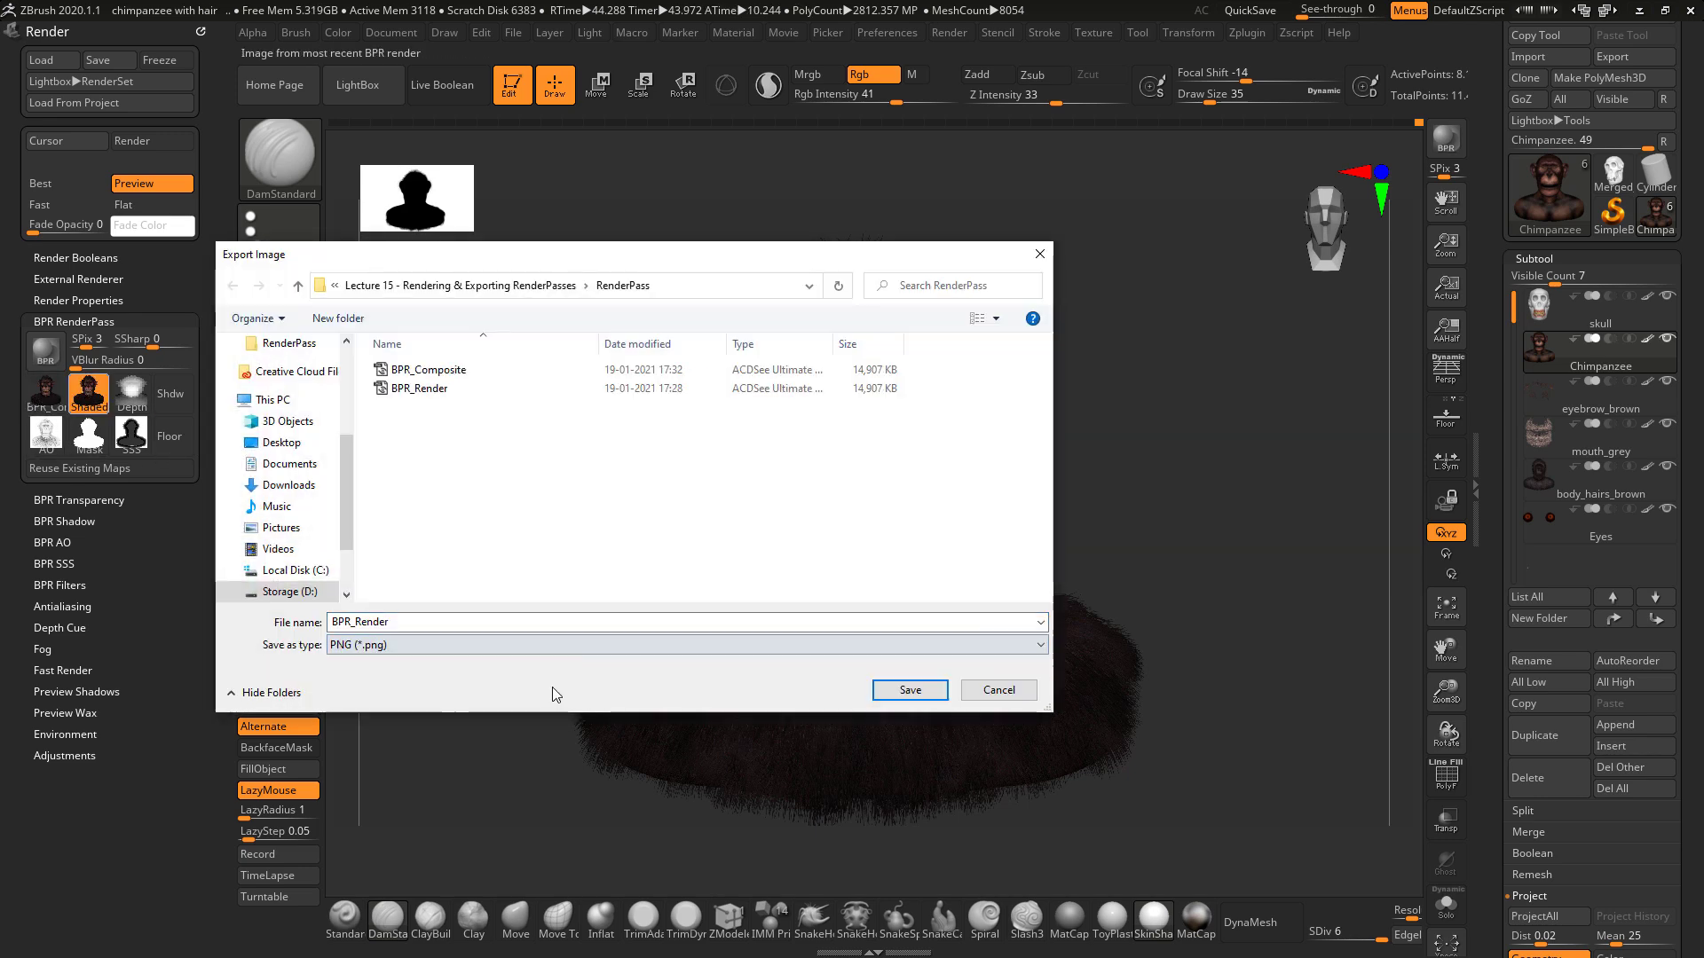
click(910, 691)
click(903, 476)
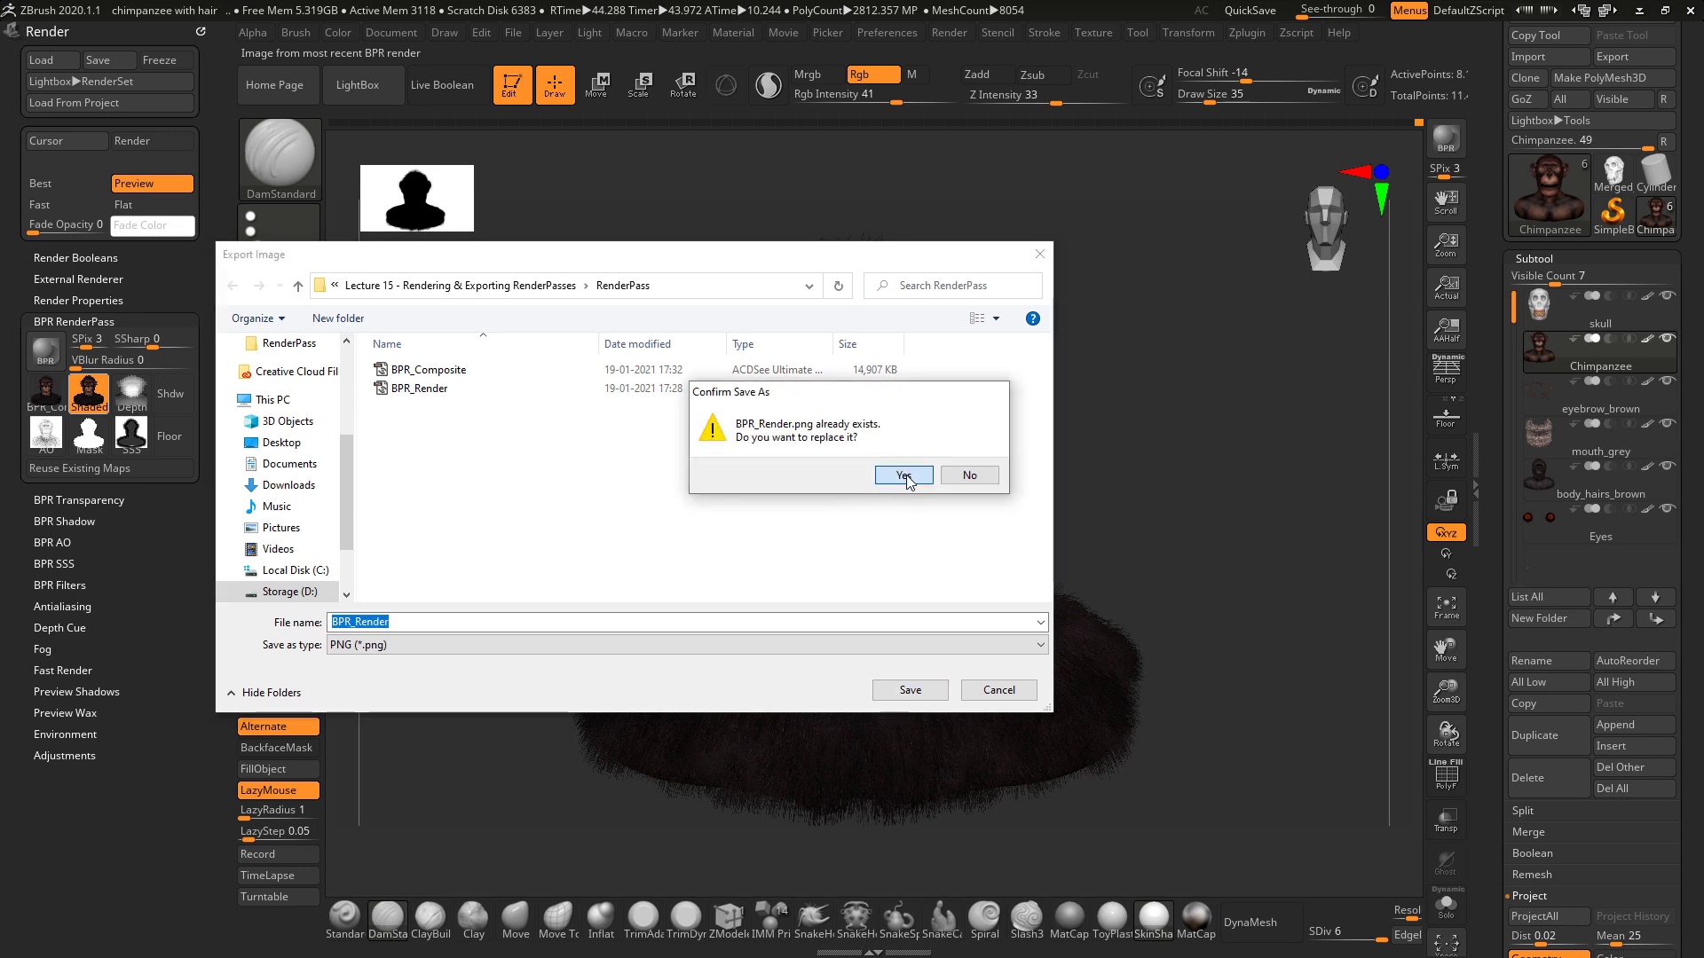
Export the Depth pass in BMP format to the RenderPass folder, replacing the existing BPR_Depth file.
click(131, 393)
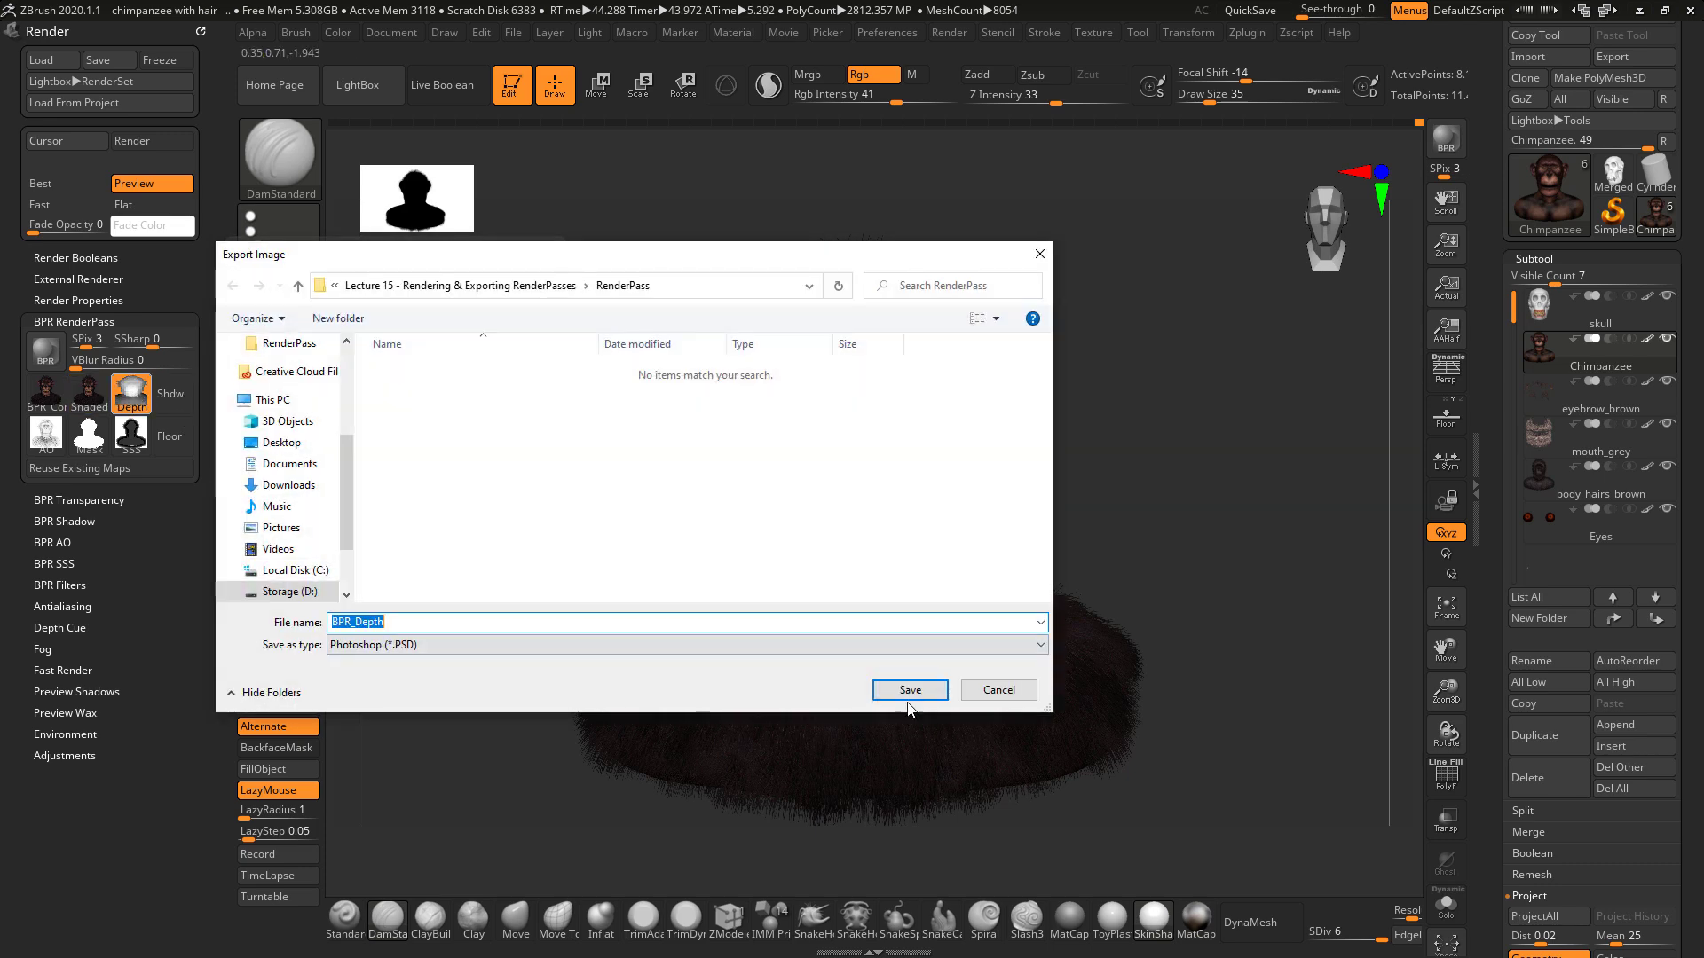
click(839, 643)
click(766, 677)
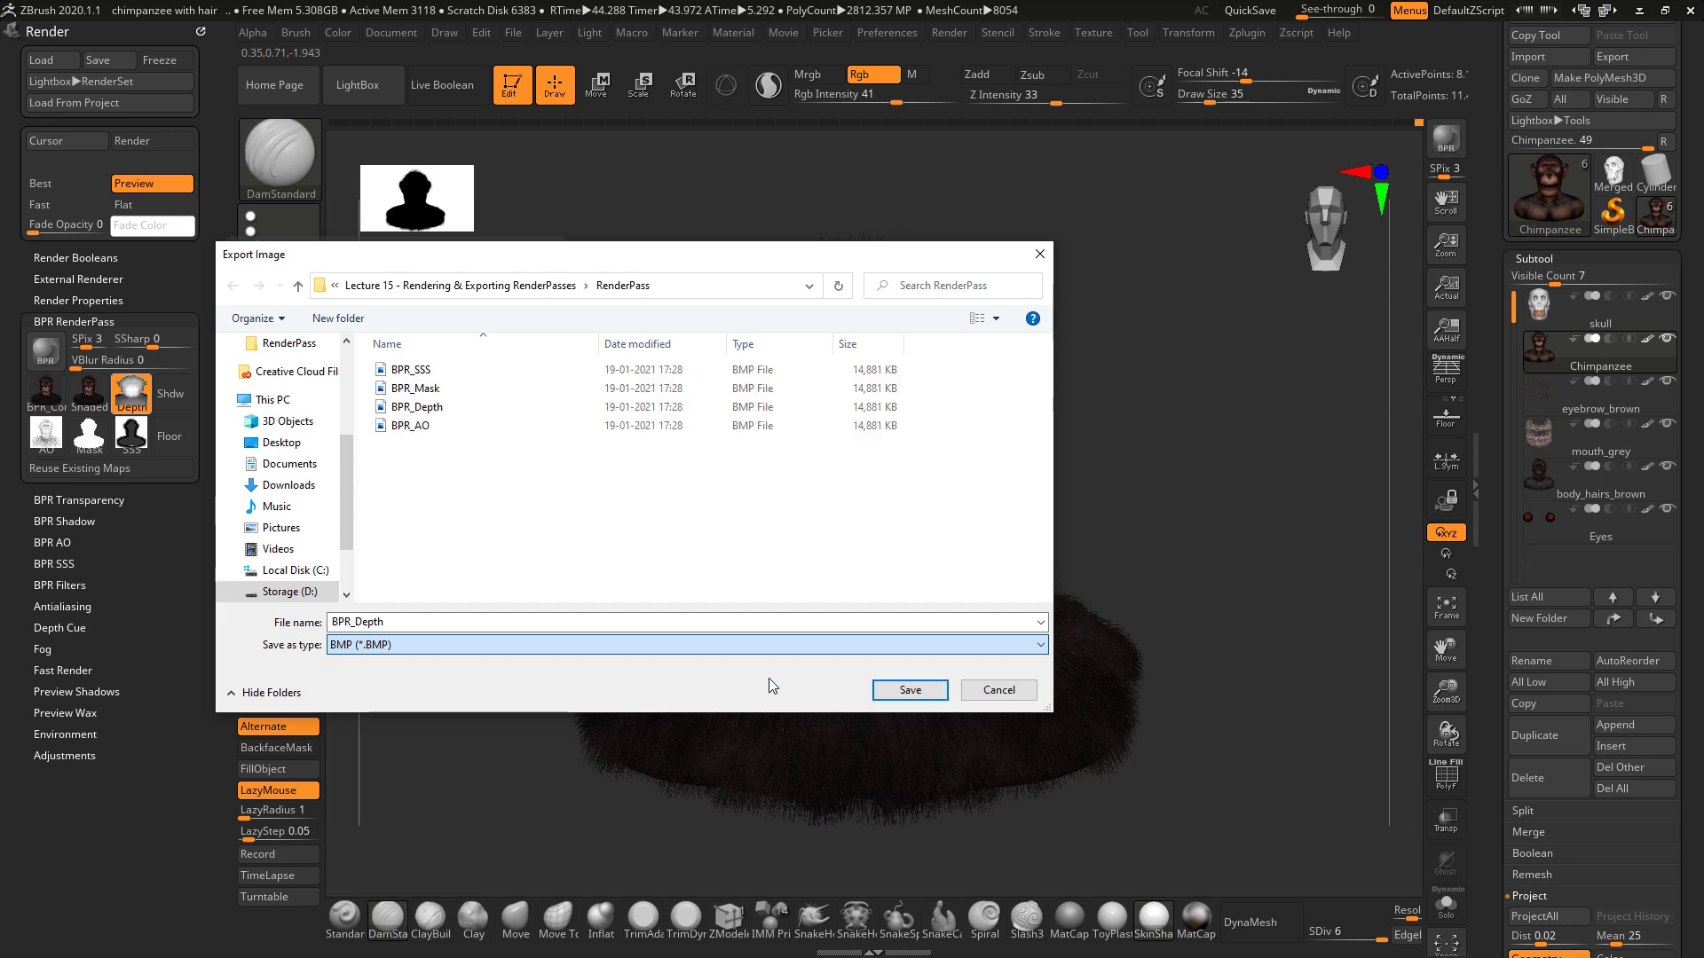
click(910, 691)
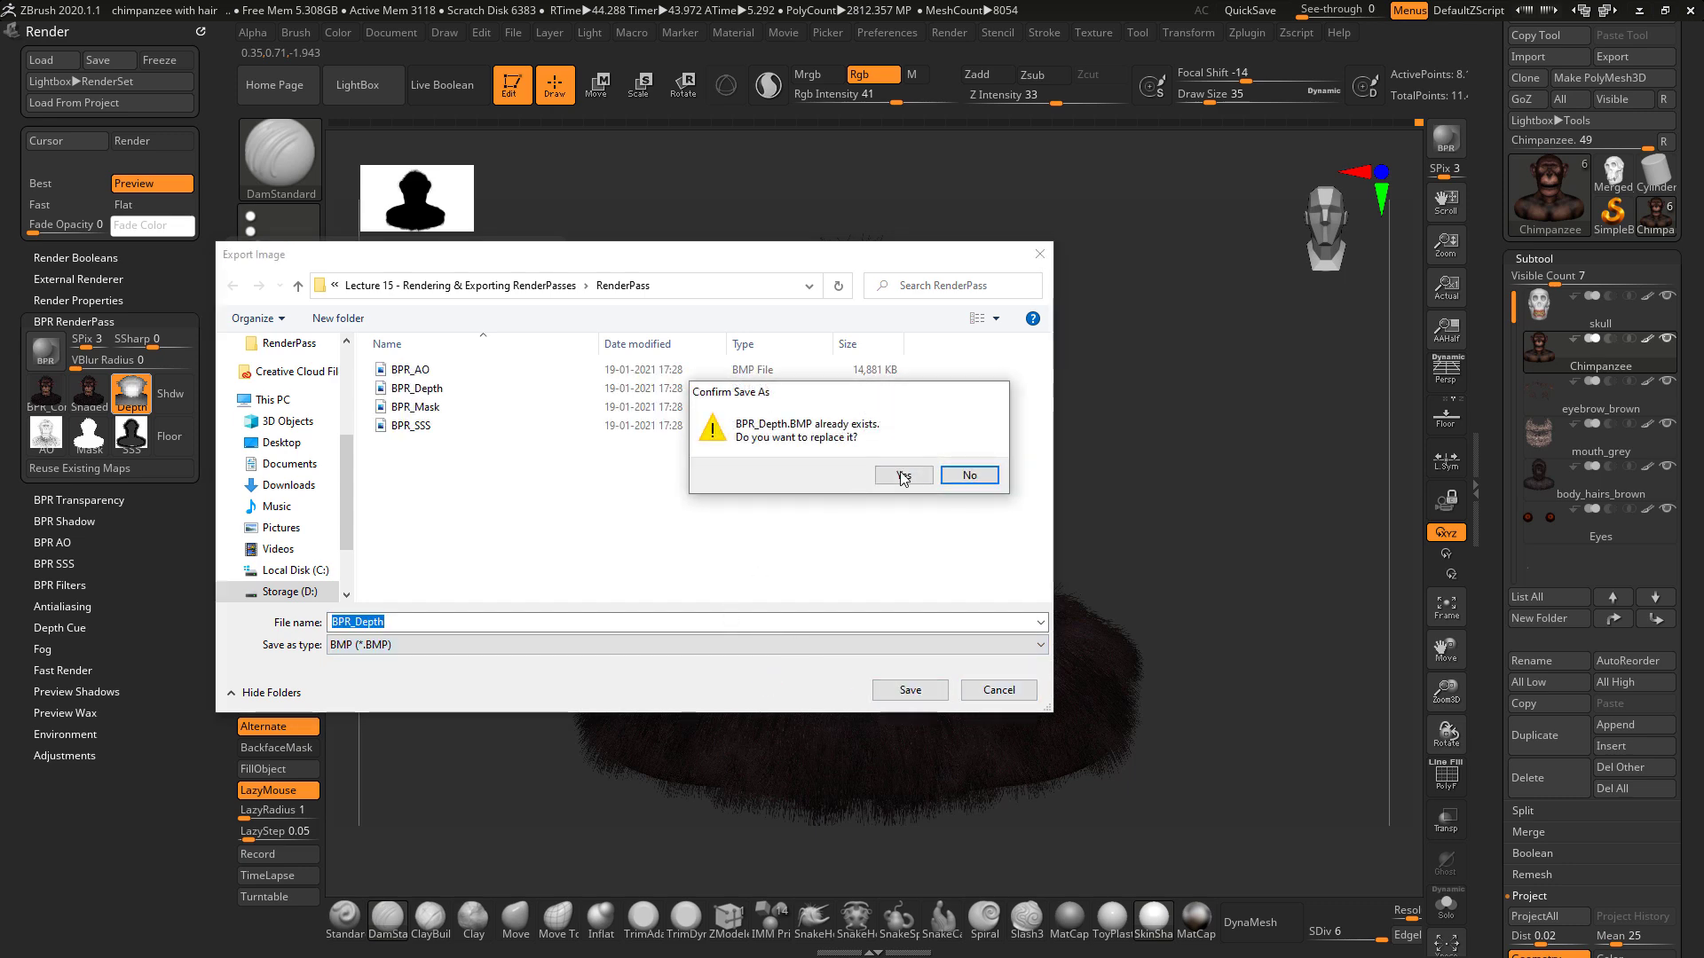
click(904, 477)
Export the ambient occlusion pass in BMP format to the RenderPass folder, replacing the existing BPR_AO file.
click(46, 434)
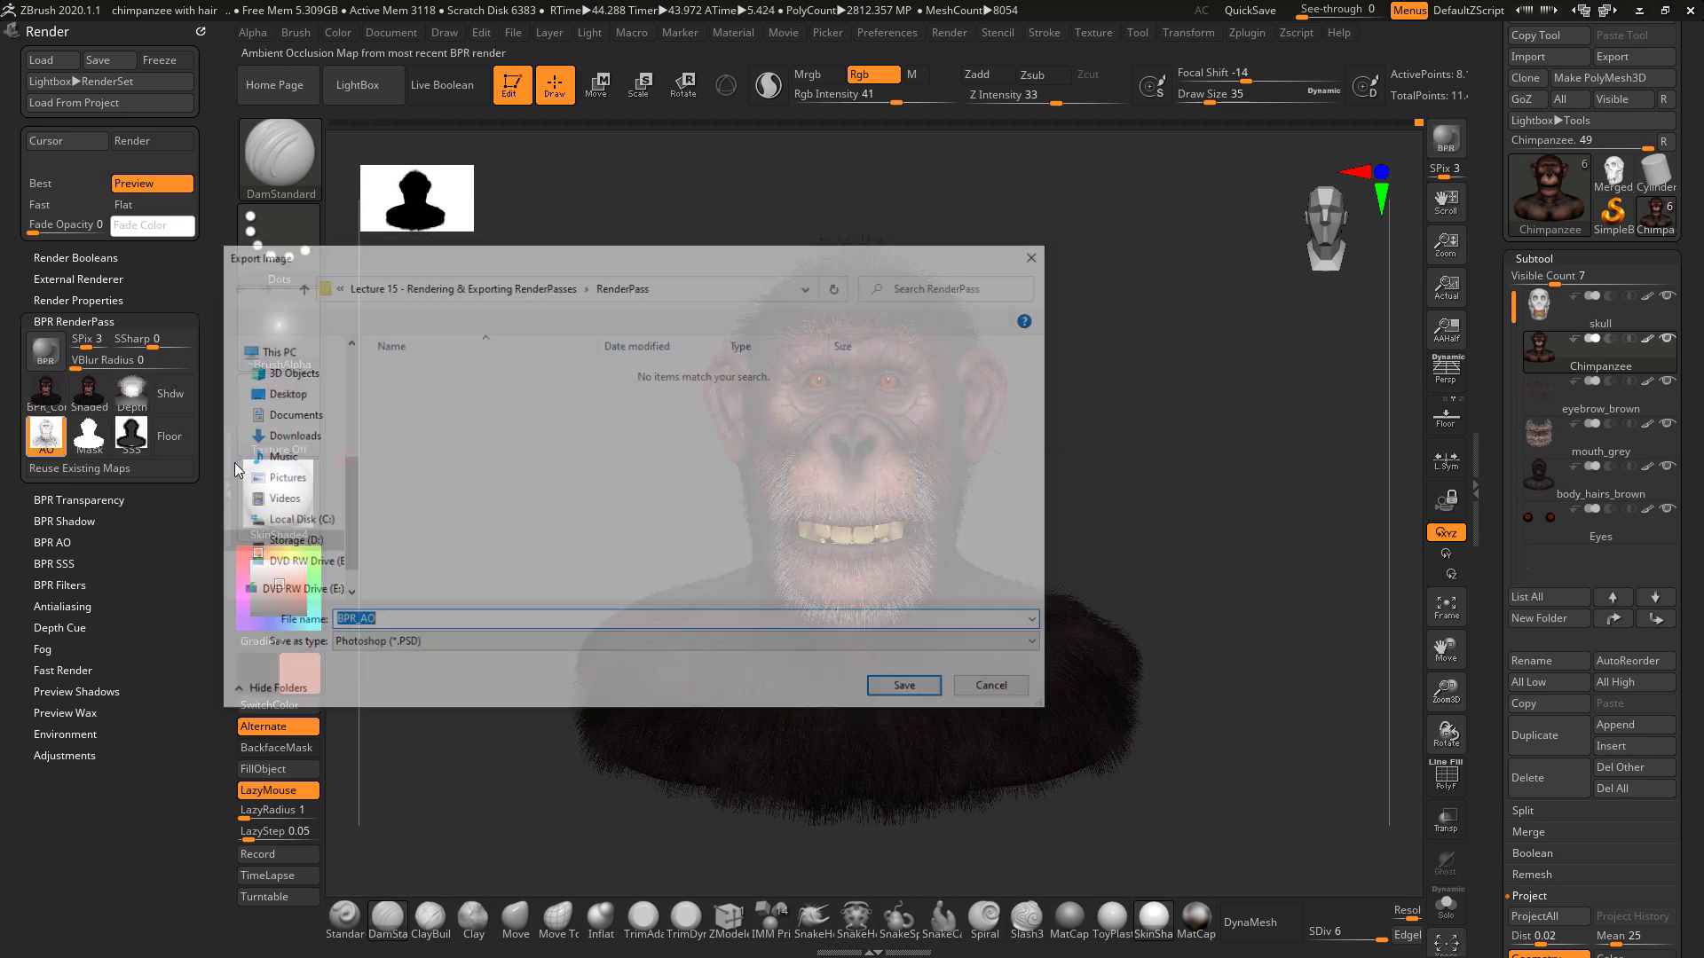
click(737, 647)
click(589, 677)
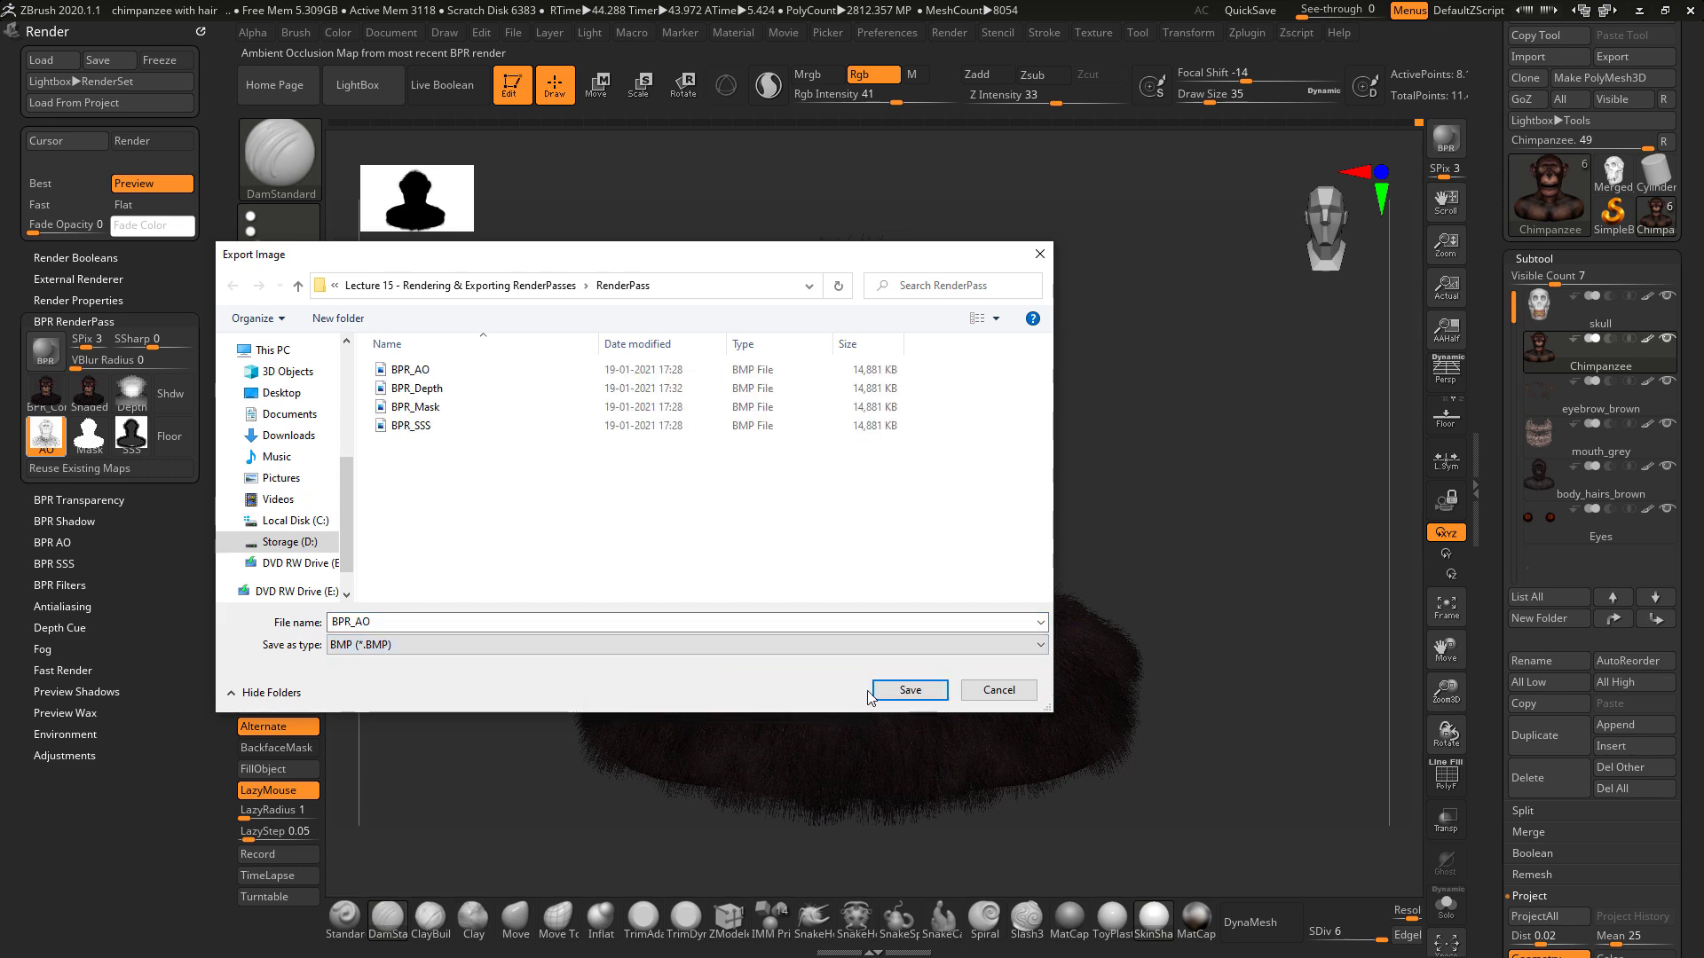
click(898, 692)
click(904, 476)
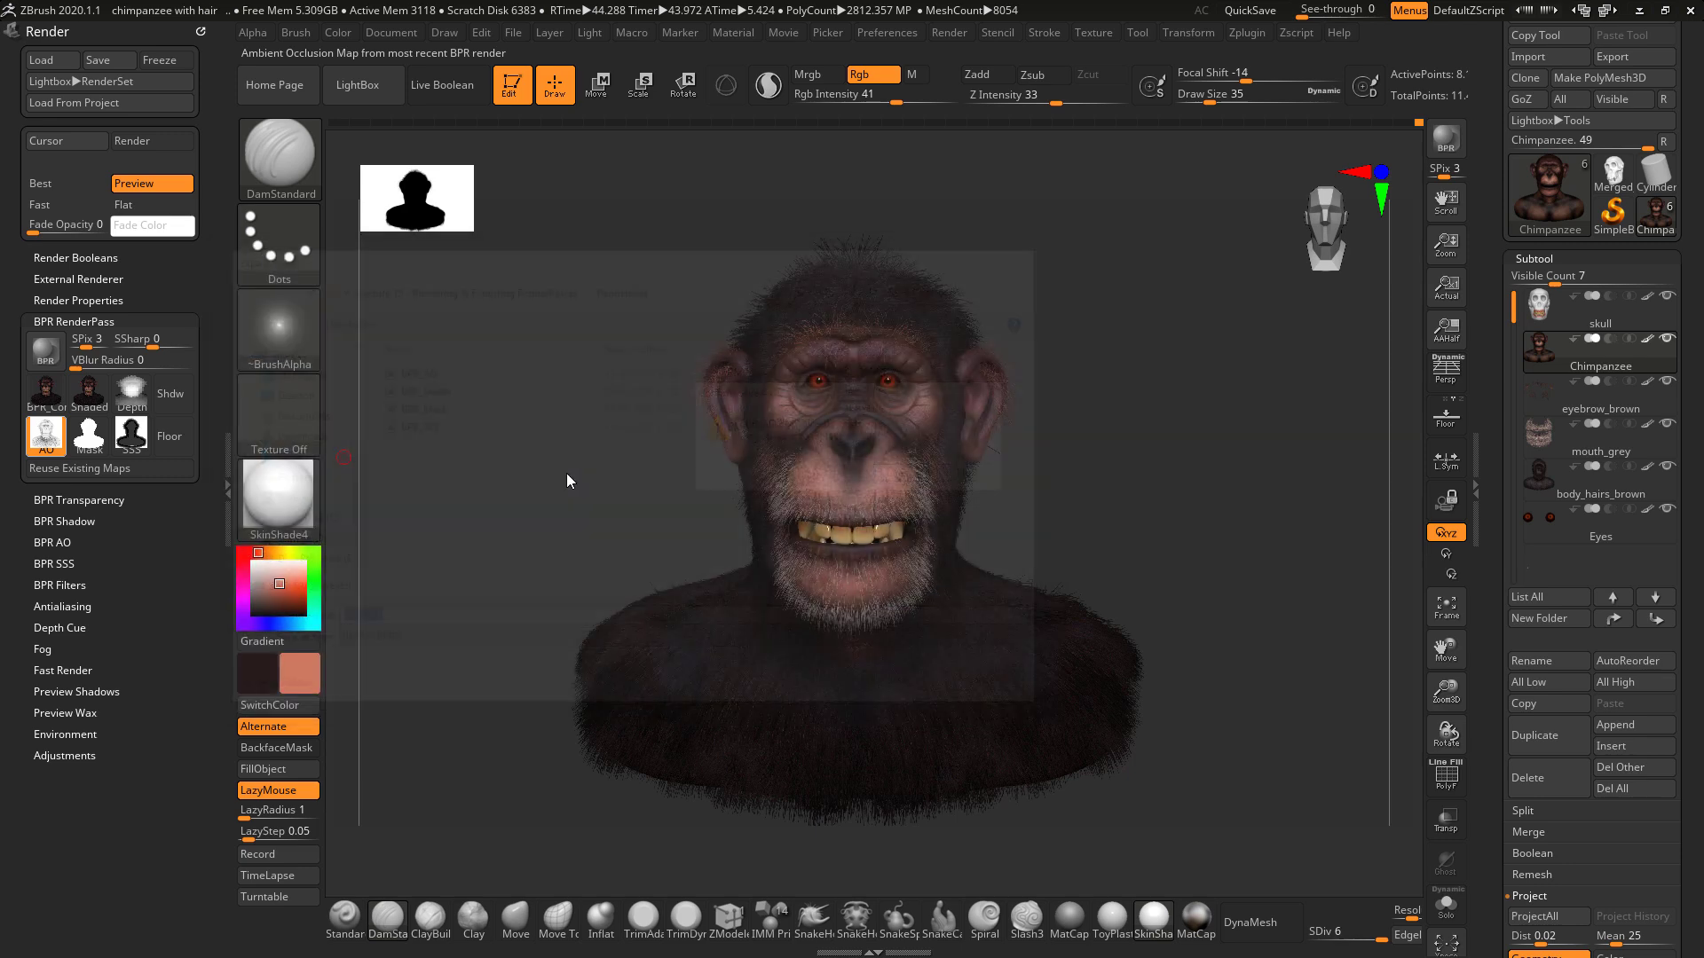
Export the Mask pass in BMP format to the RenderPass folder, replacing the existing BPR_Mask file.
click(89, 434)
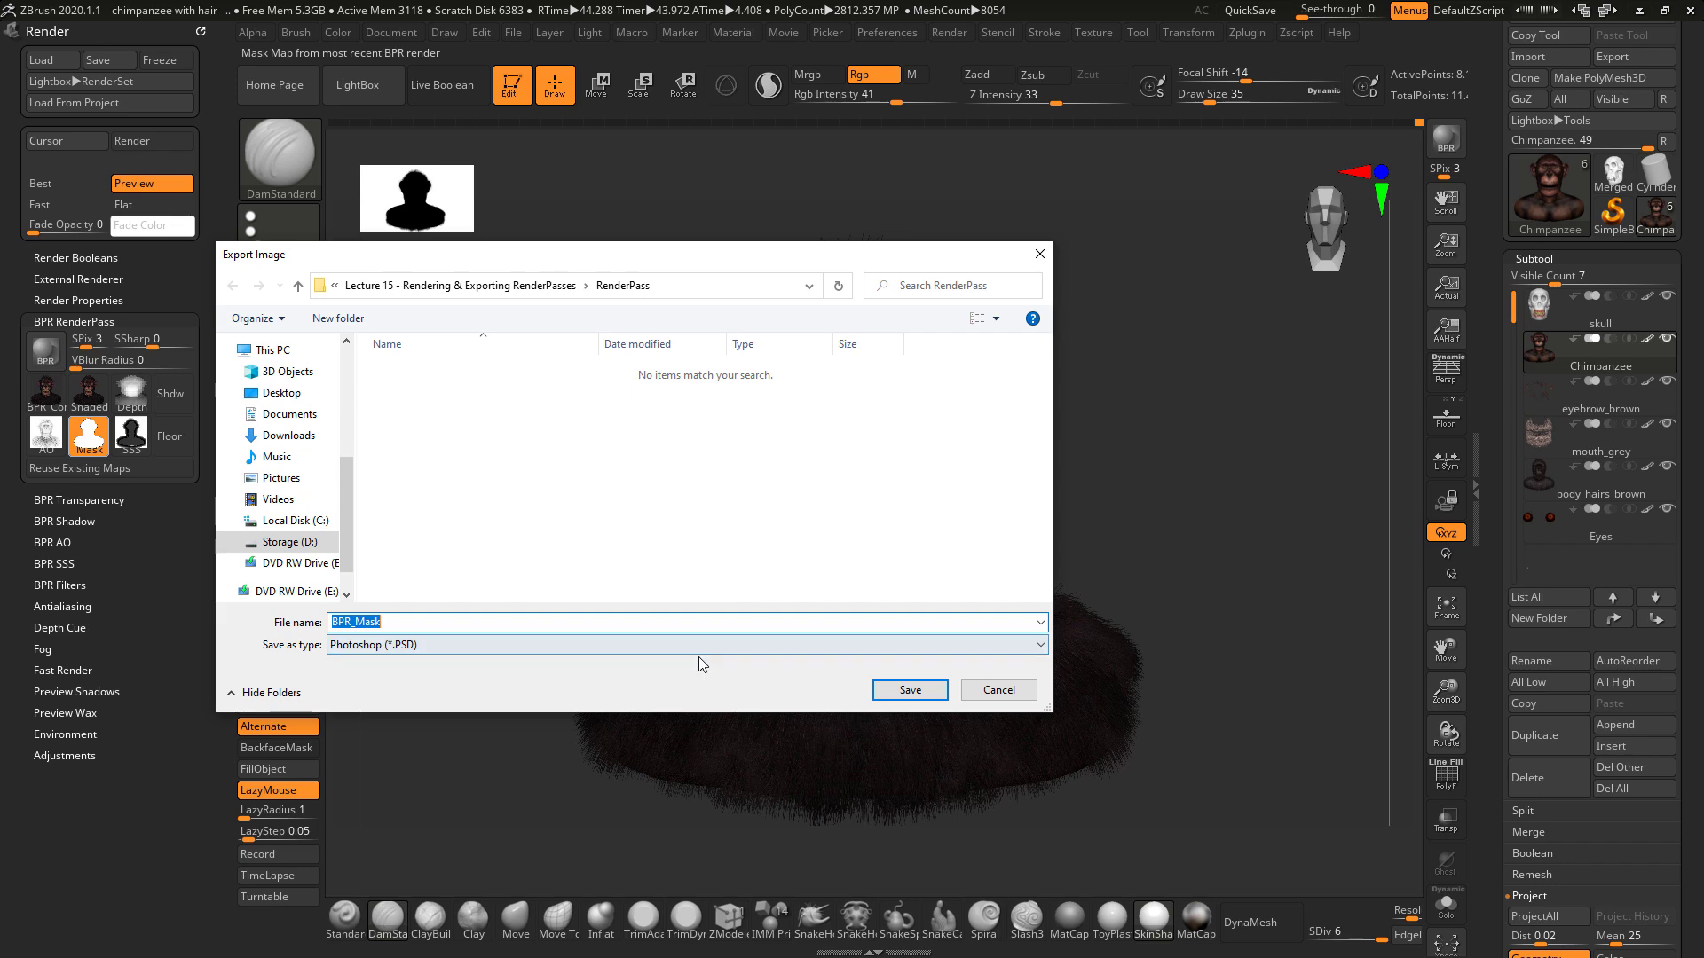
click(699, 645)
click(608, 684)
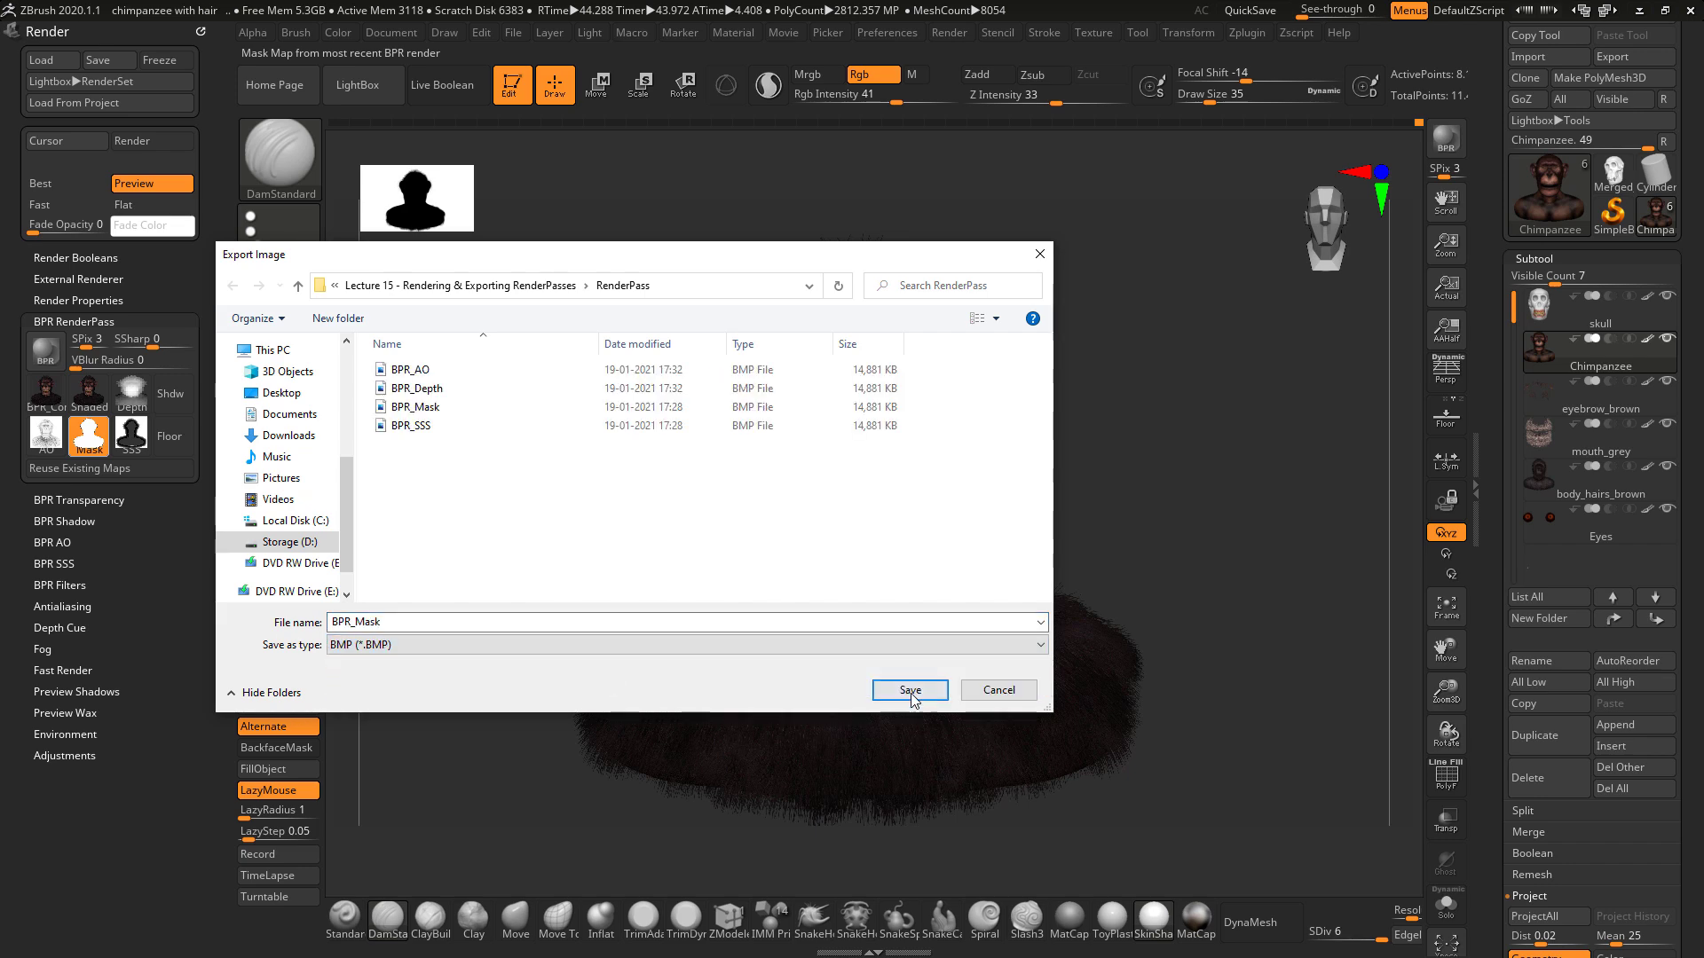
click(910, 690)
click(891, 477)
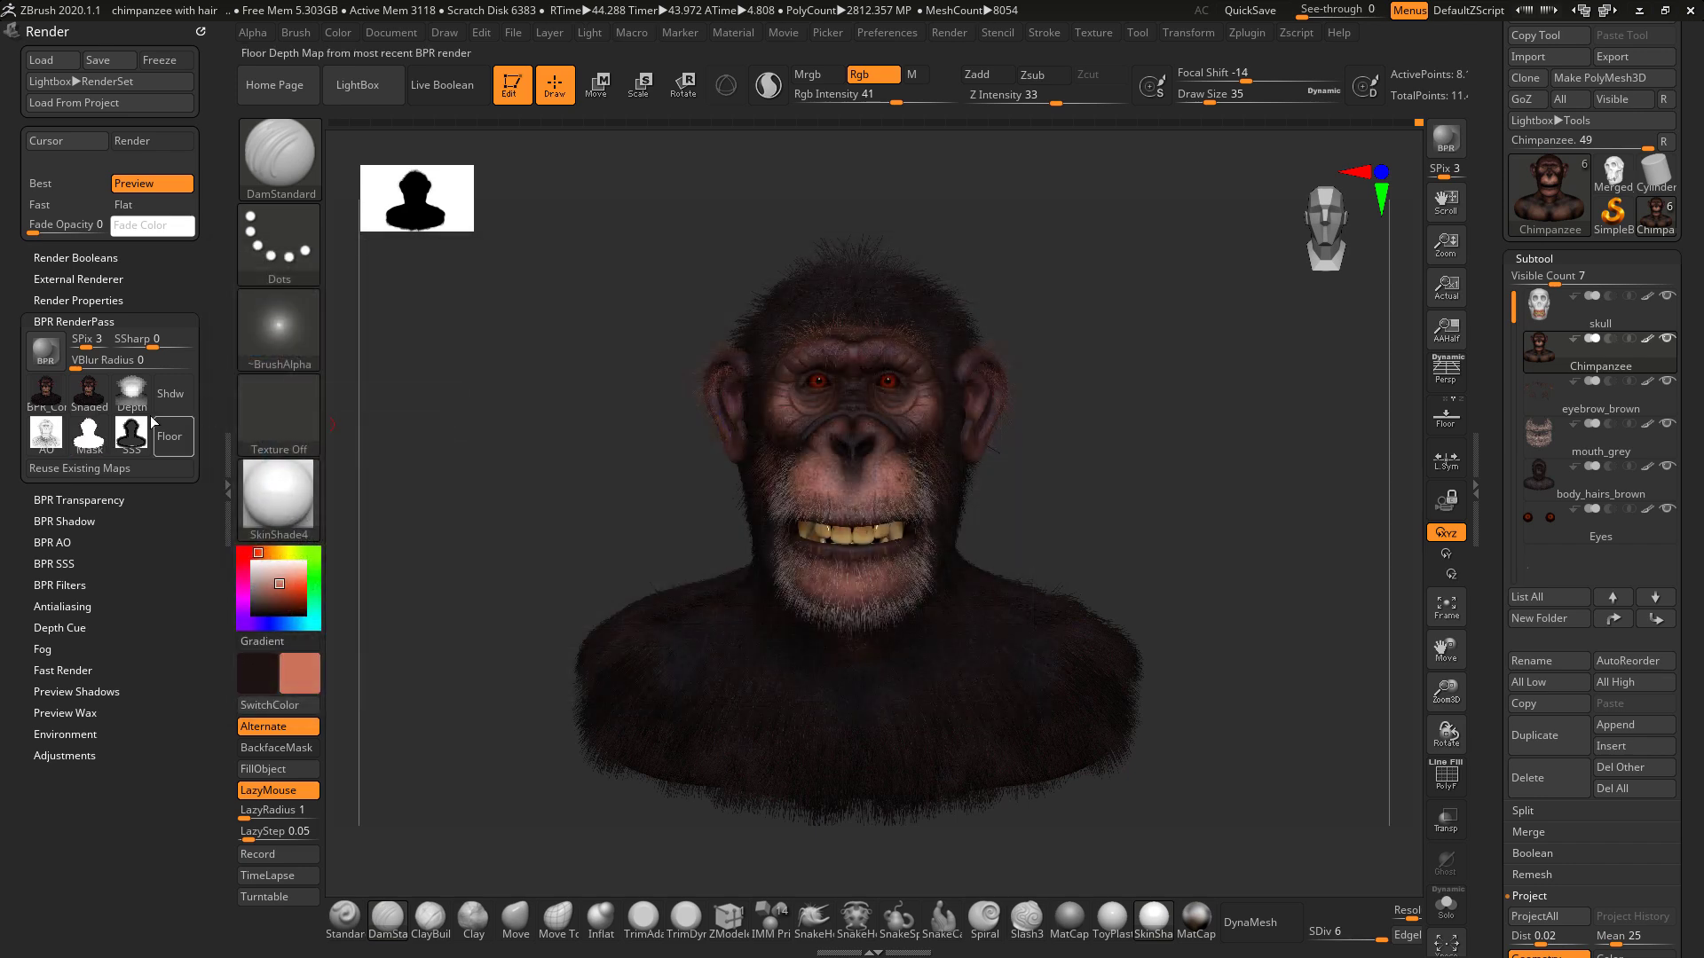
Export the SSS pass in BMP format to the RenderPass folder, replacing the existing BPR_SSS file, and collapse the Render palette.
click(132, 434)
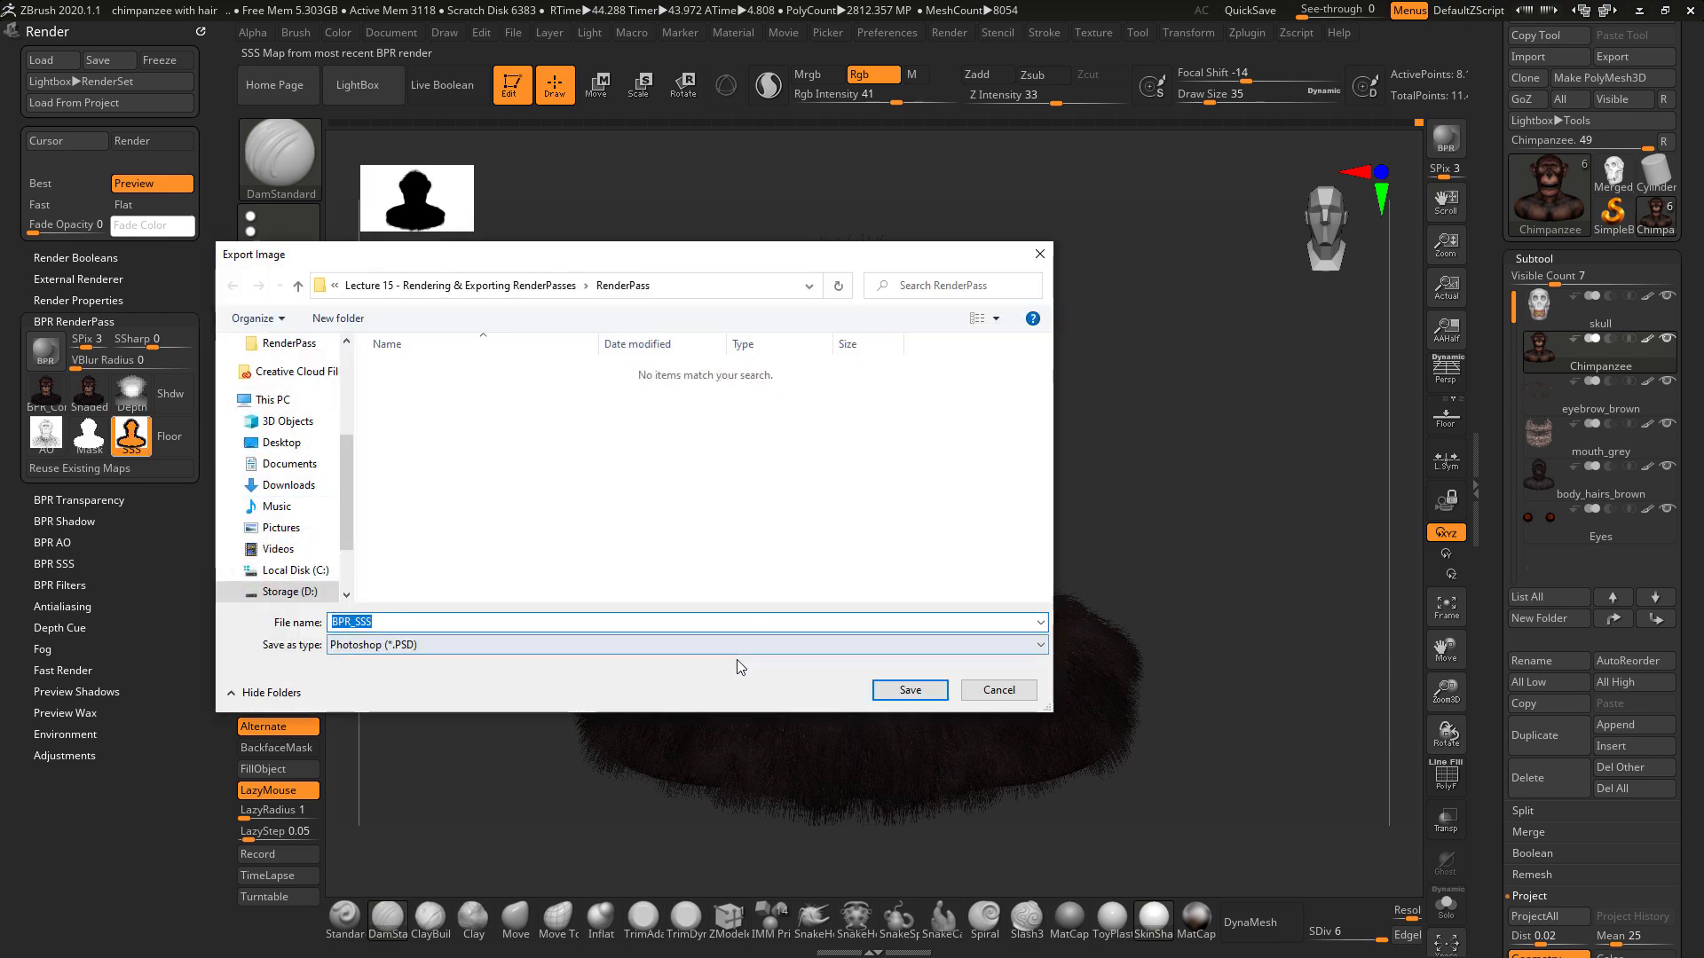
click(728, 648)
click(654, 685)
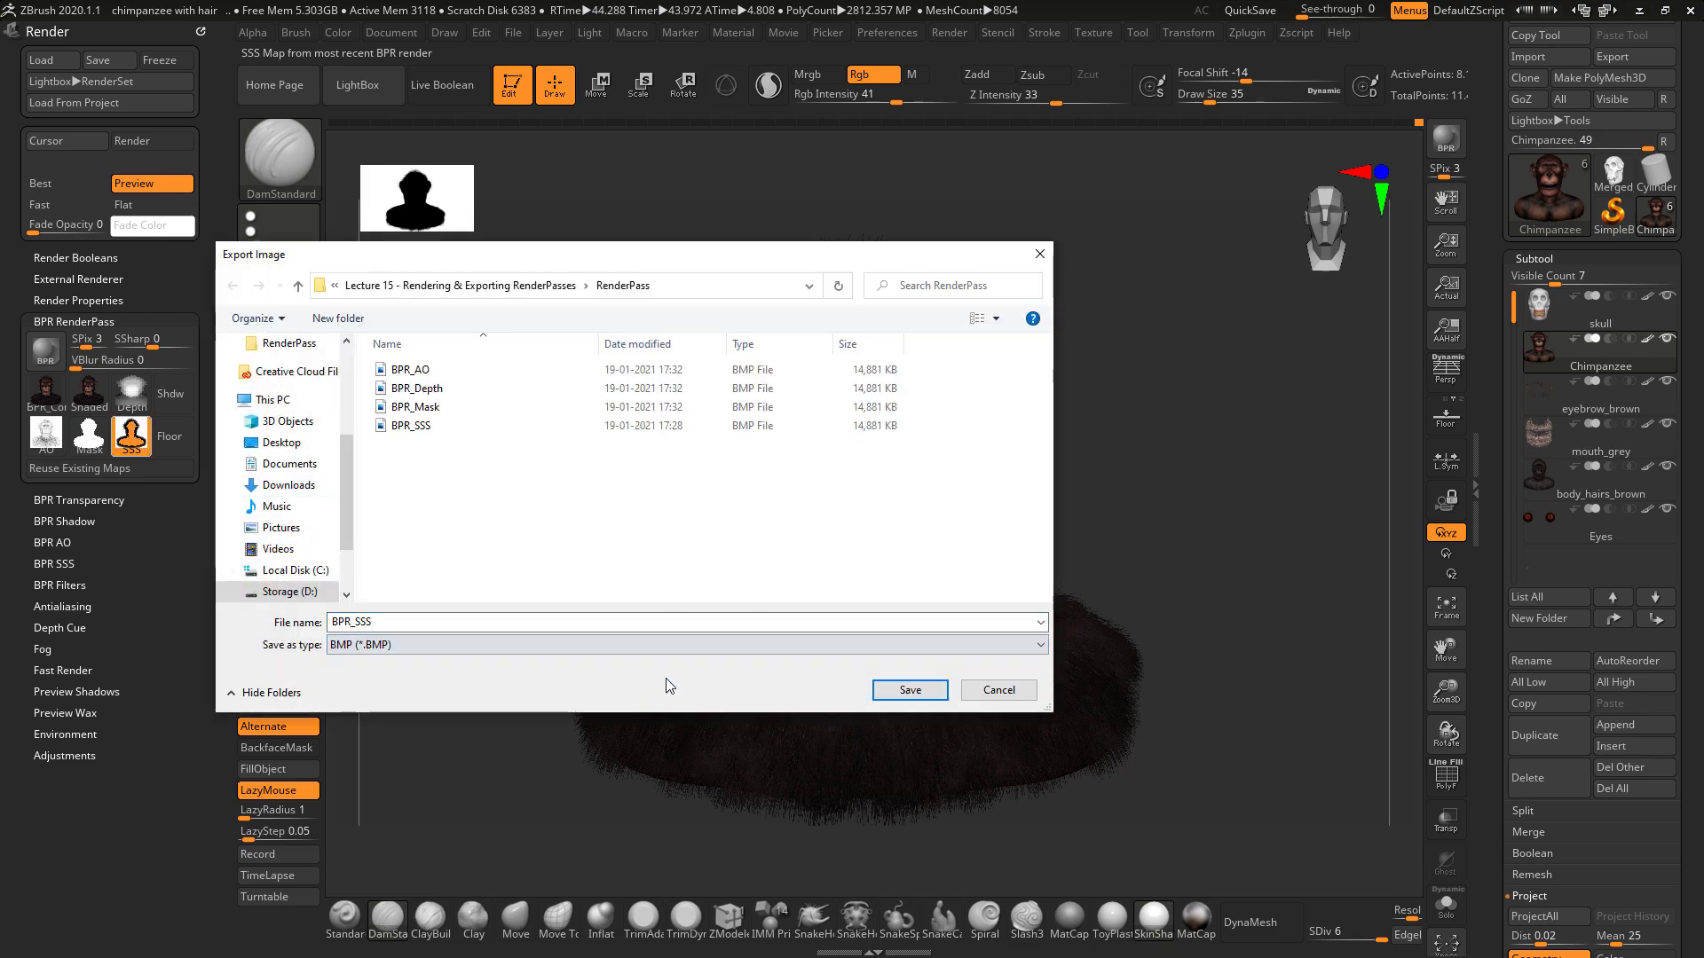
click(910, 691)
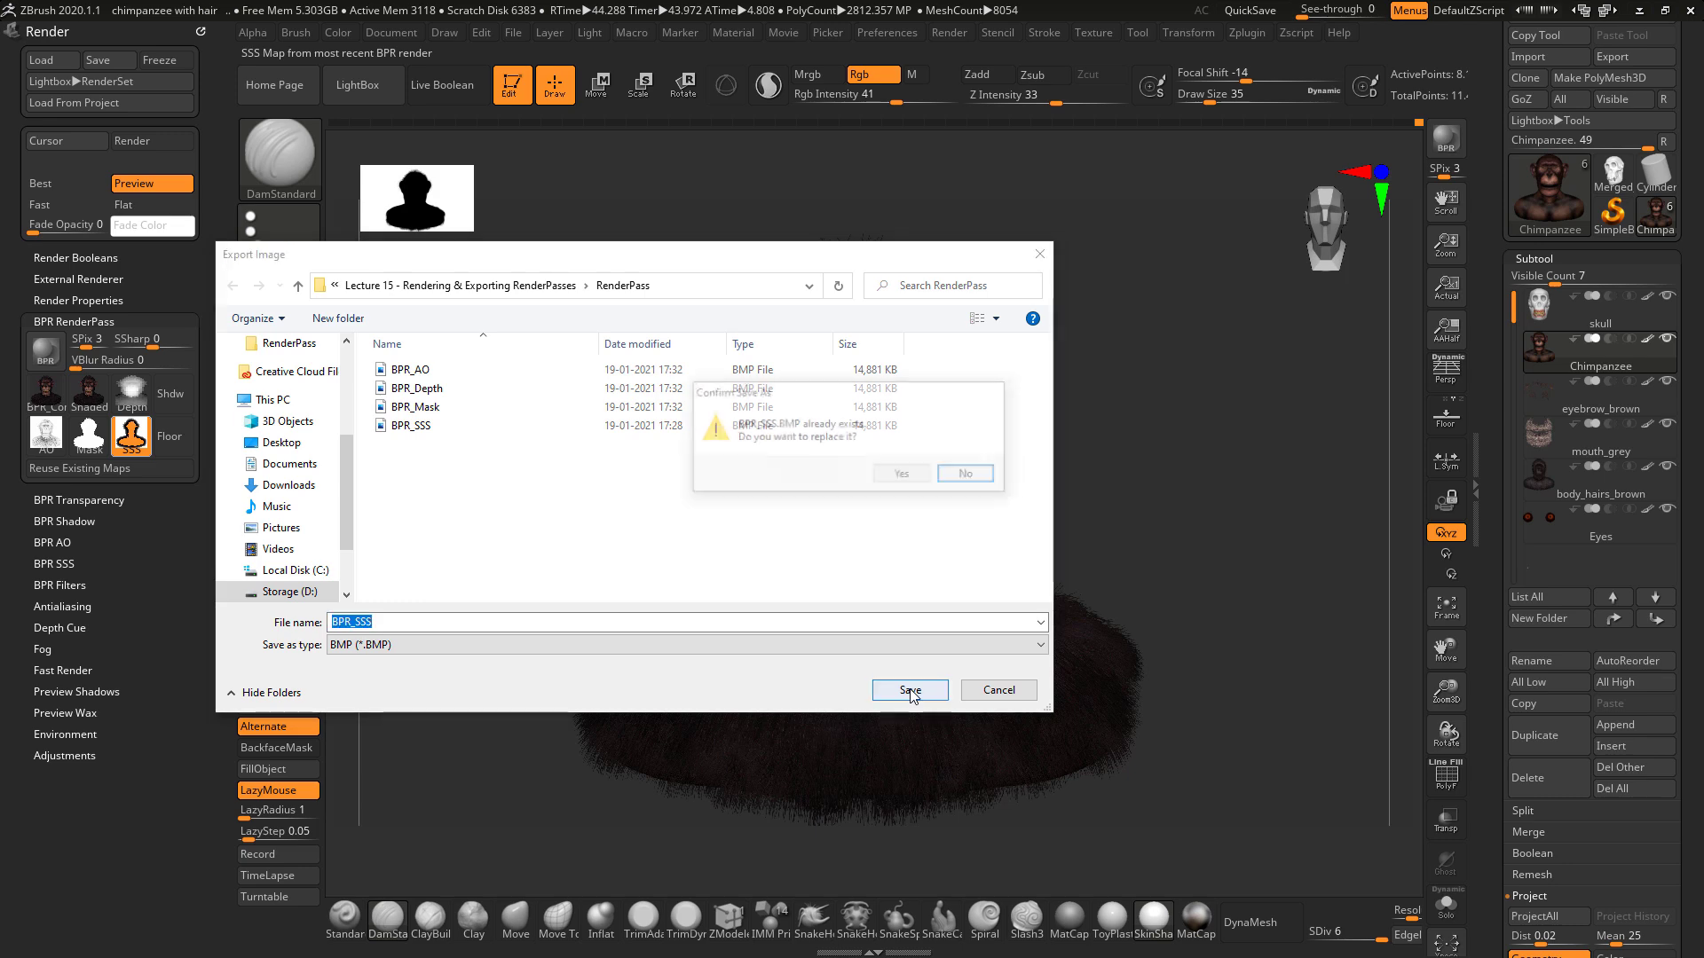
click(902, 476)
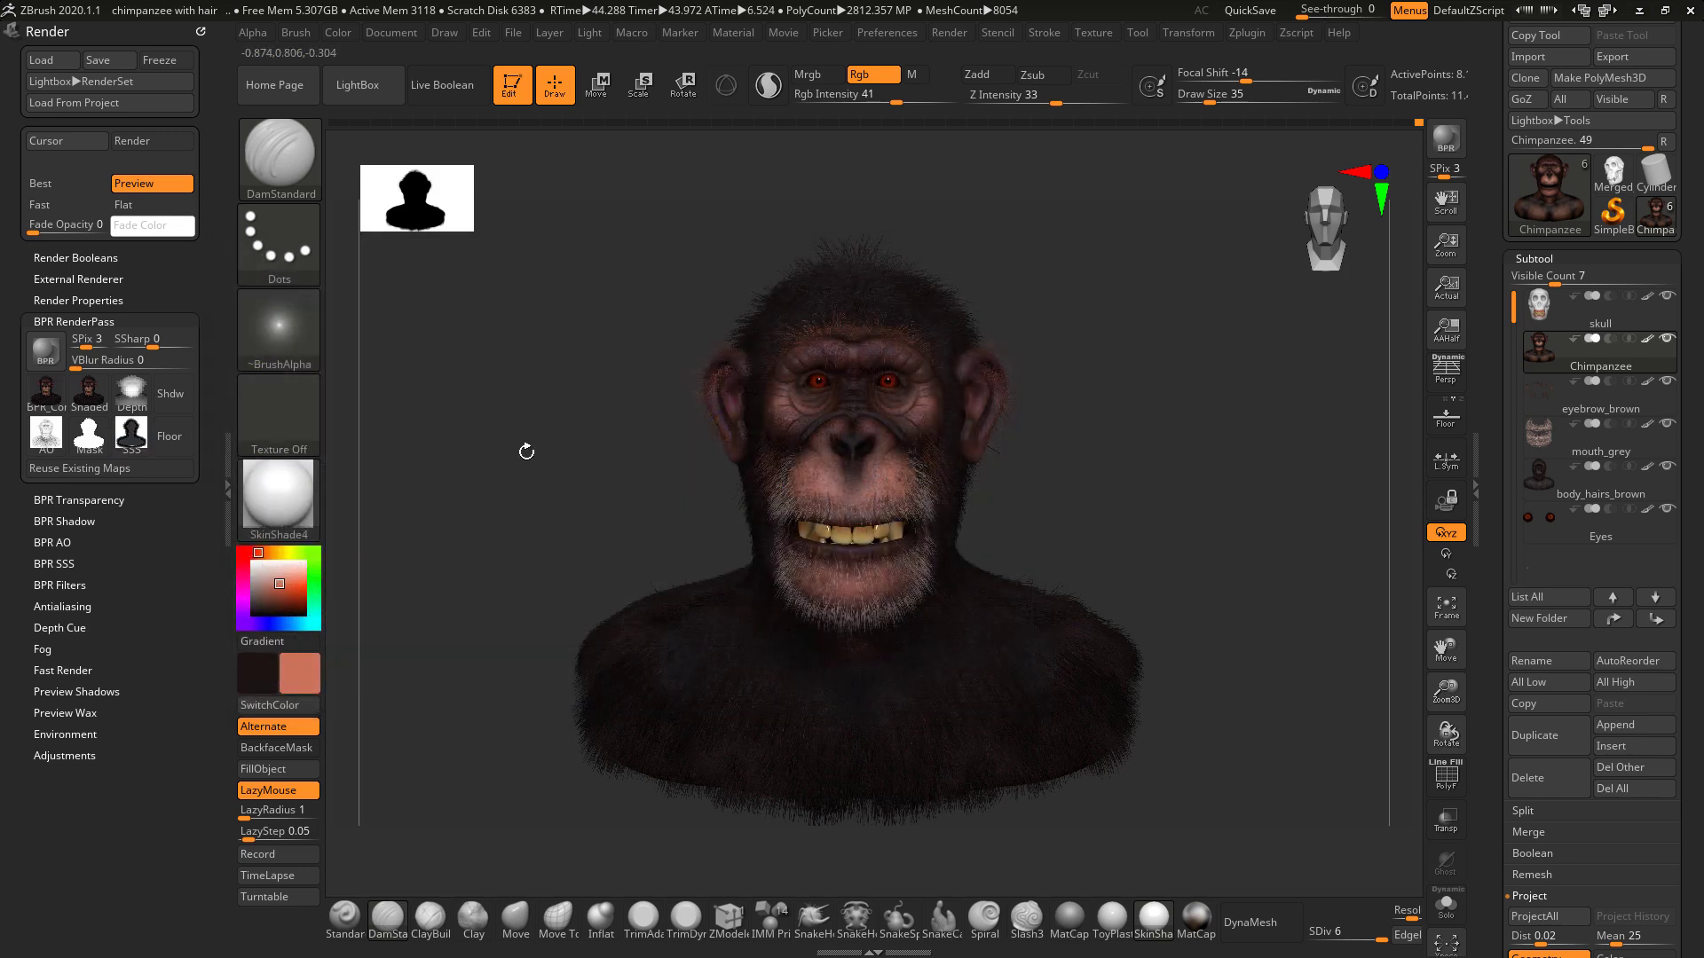
mouse_move(133, 439)
click(227, 499)
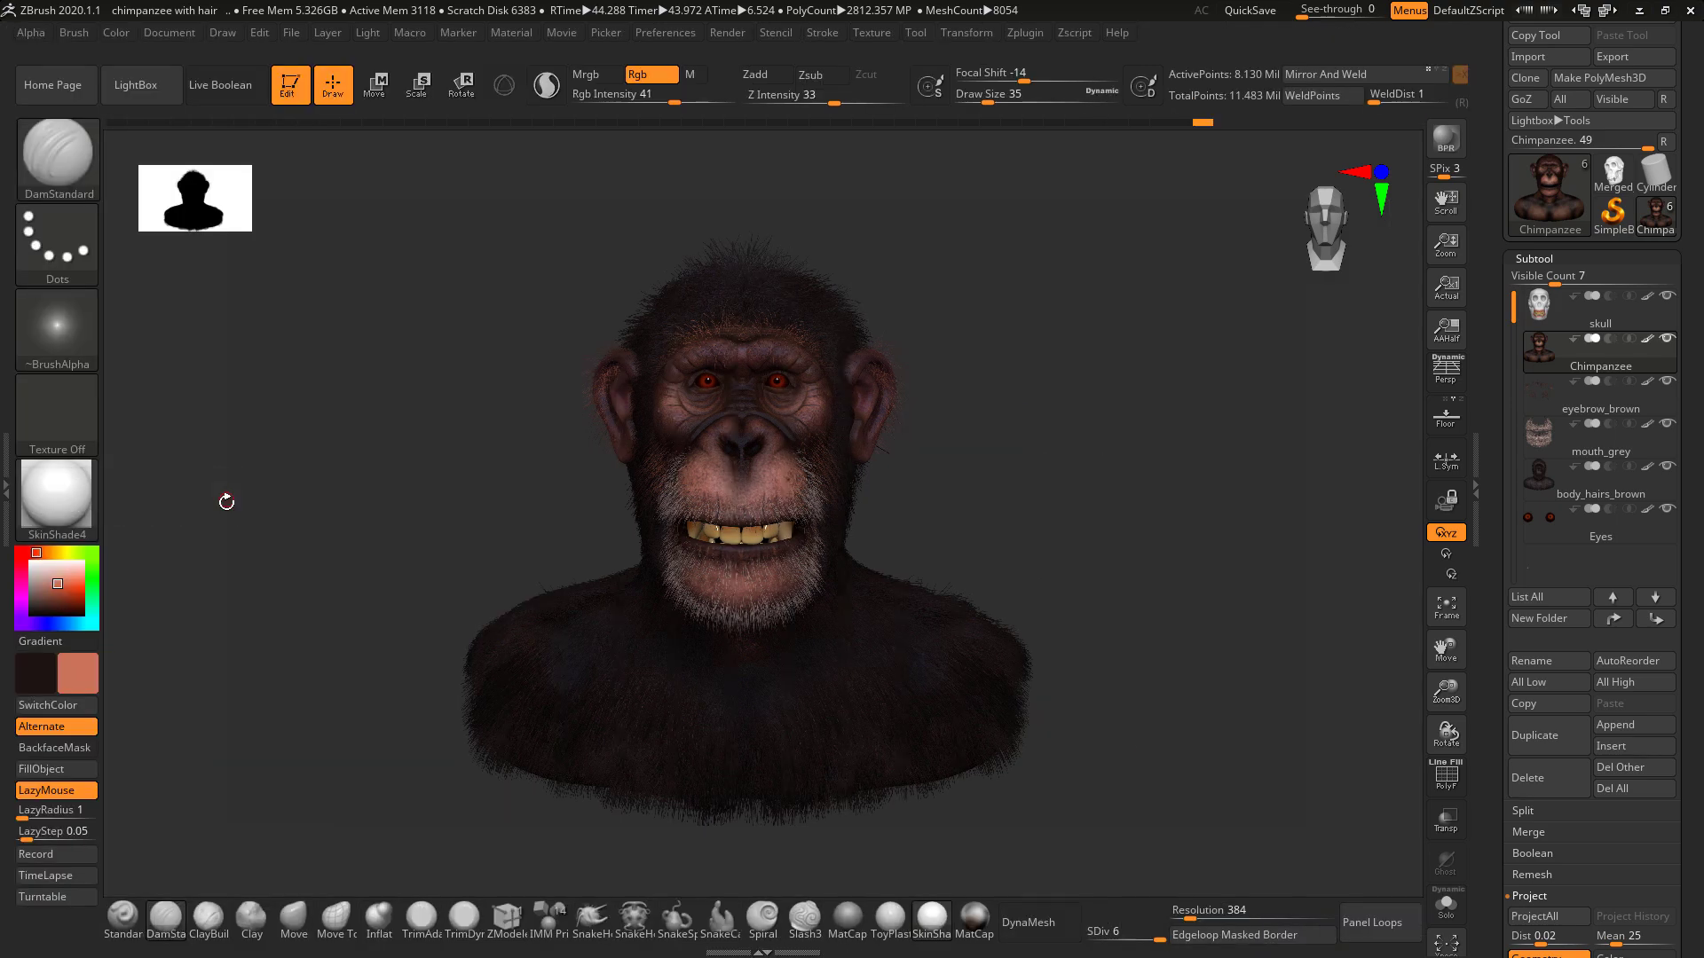
Duplicate the Chimpanzee subtool and rename the copy glossiness.
mouse_move(1542, 366)
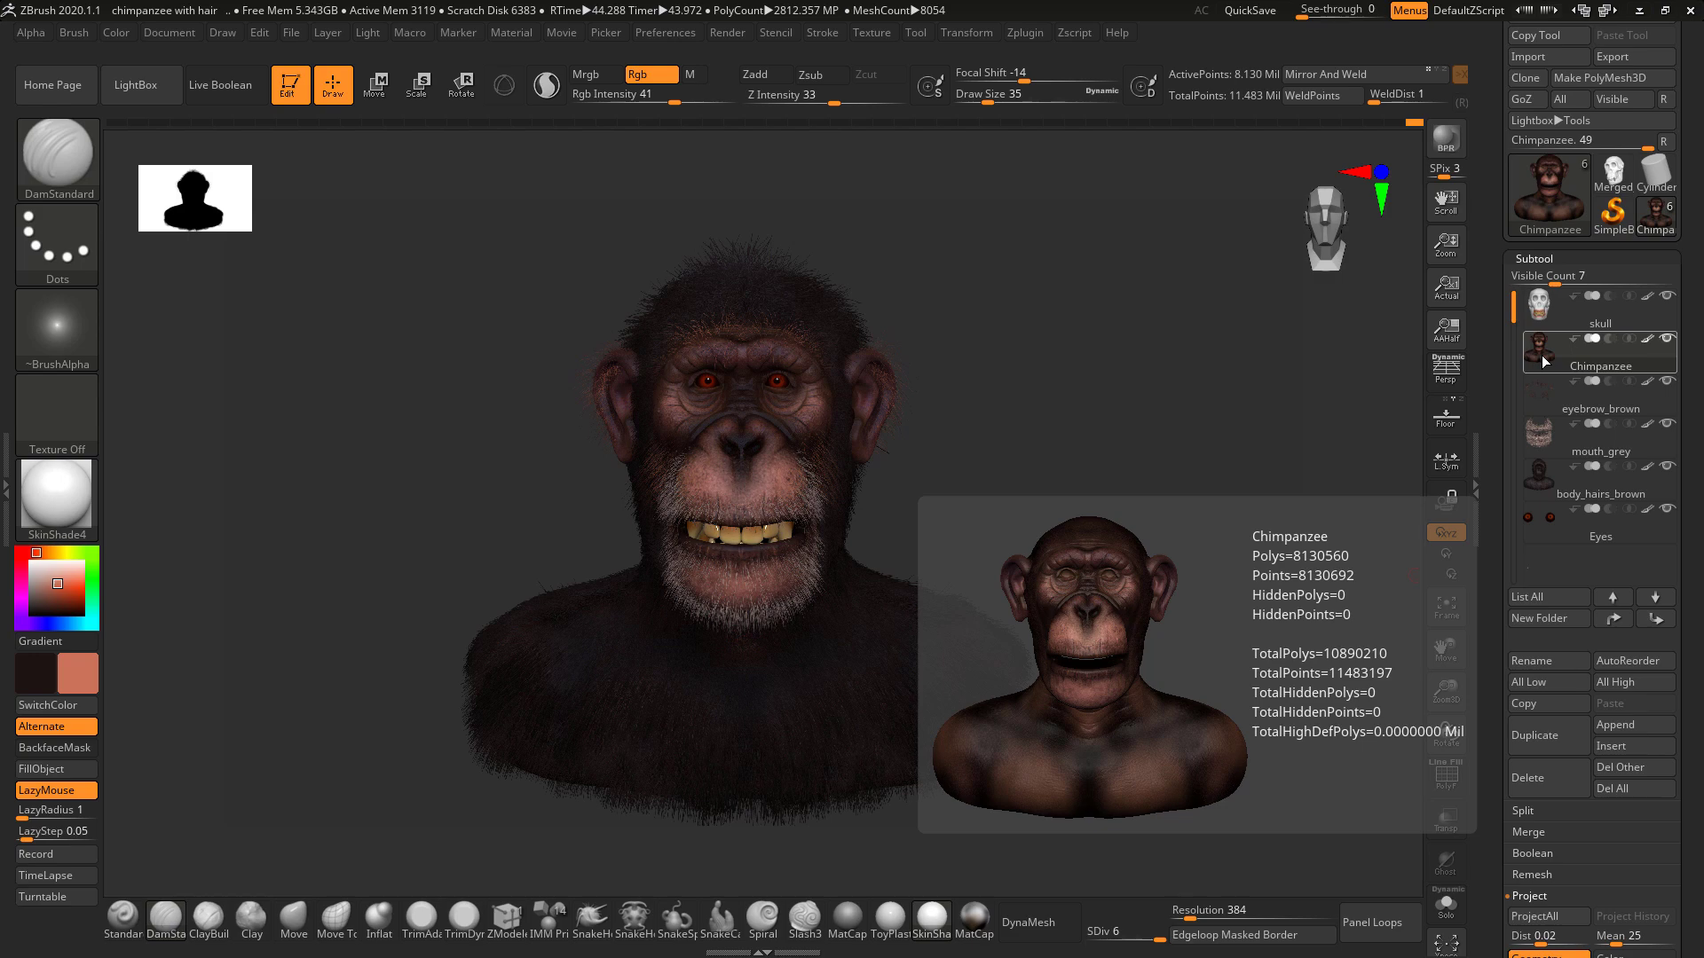
click(1532, 739)
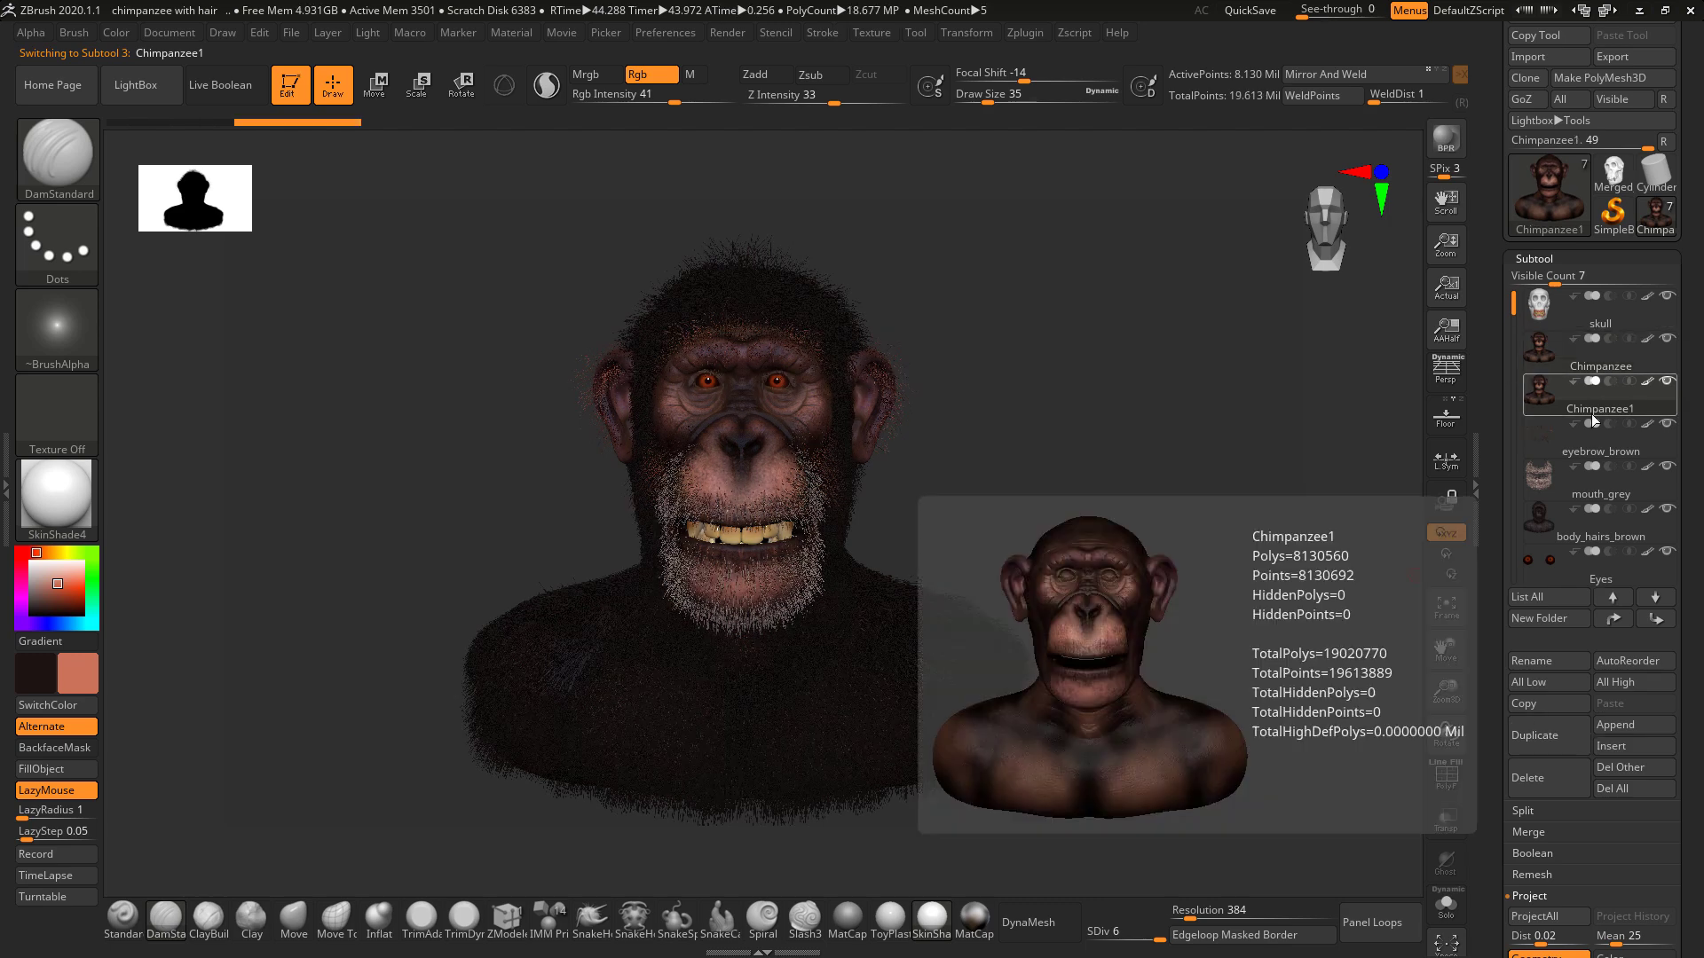
click(1551, 664)
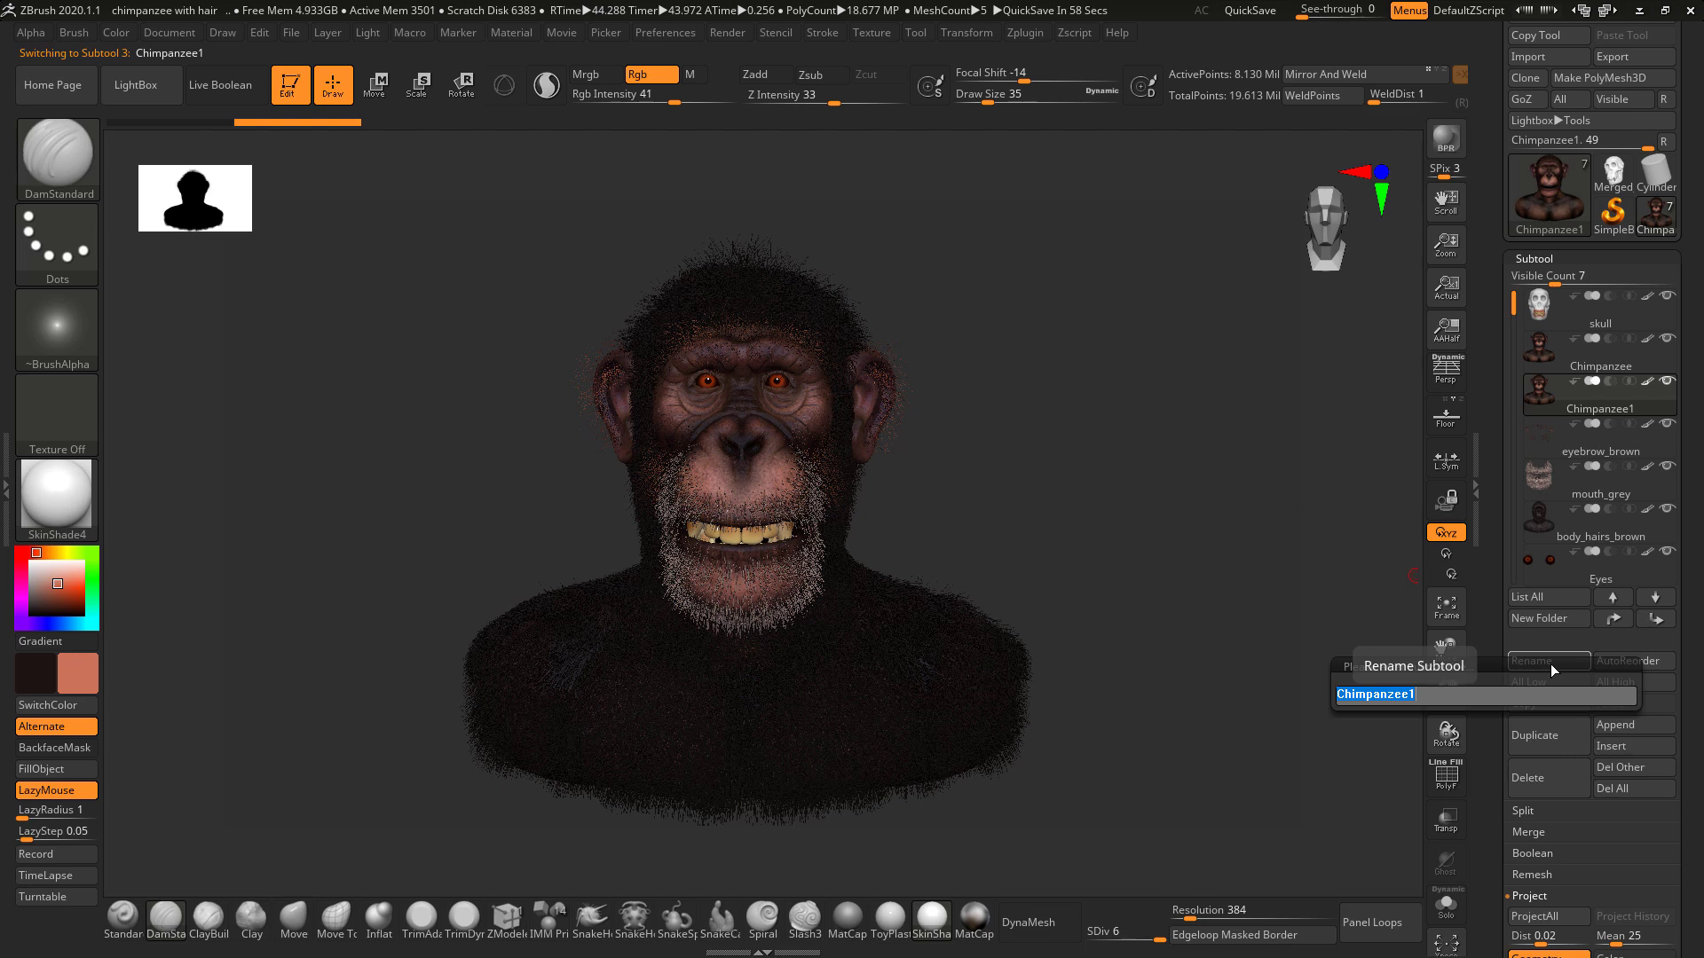
text(glossib)
key(BackSpace)
text(ness)
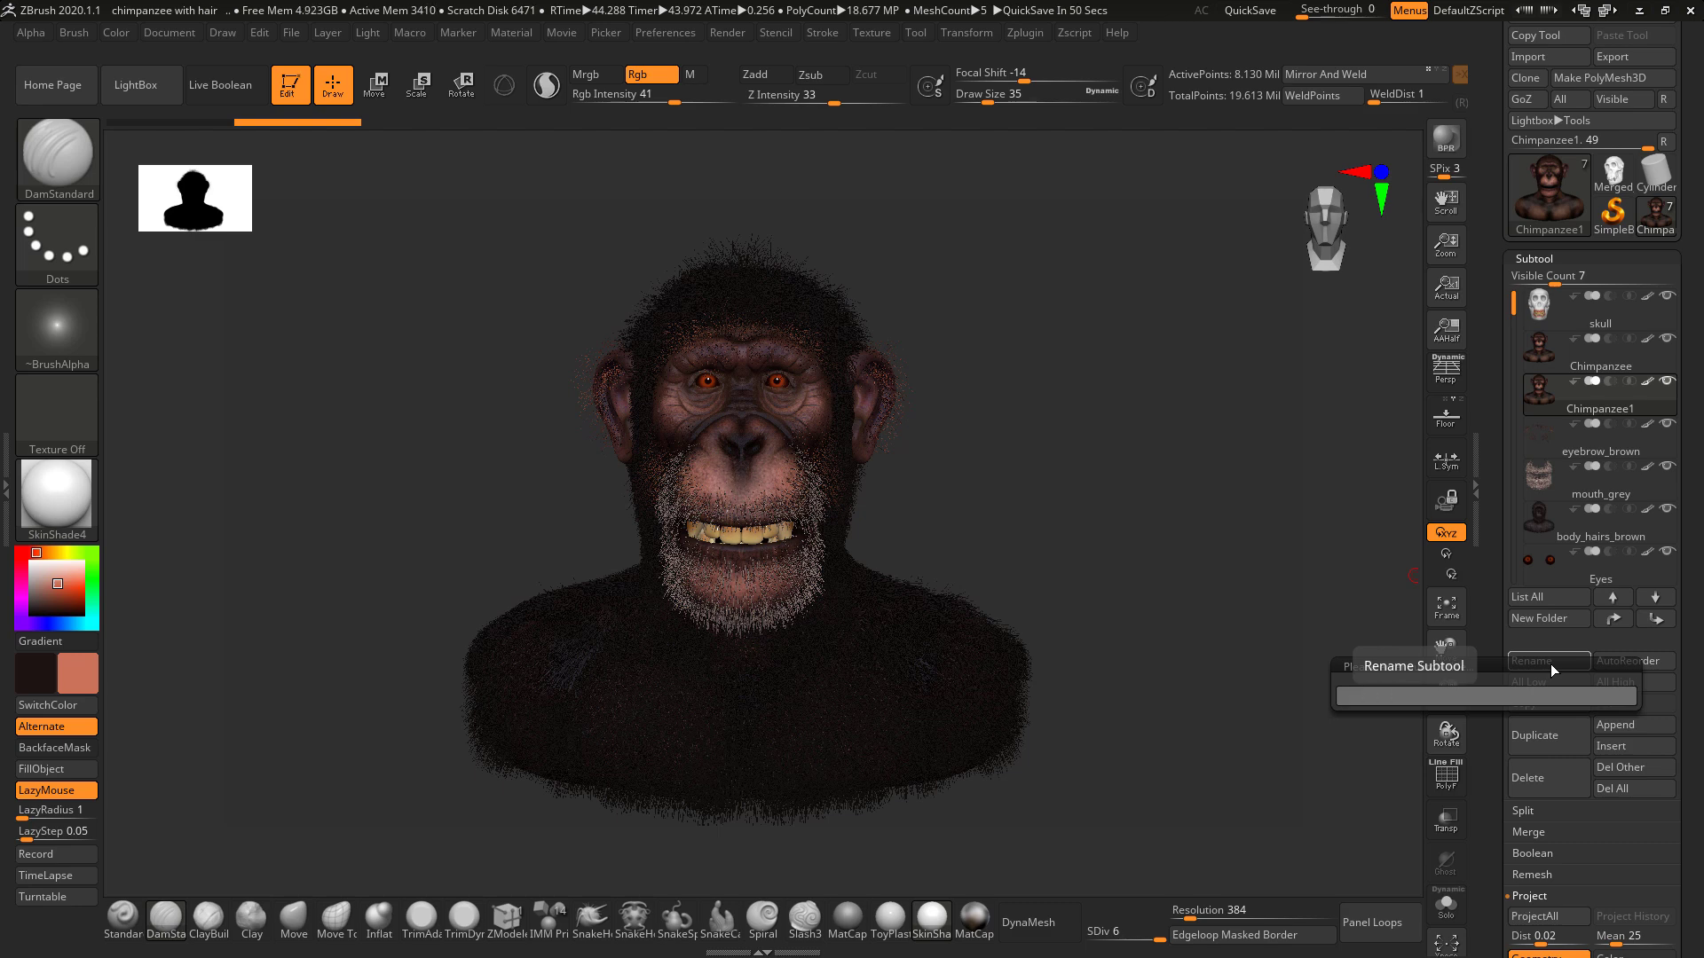
key(Return)
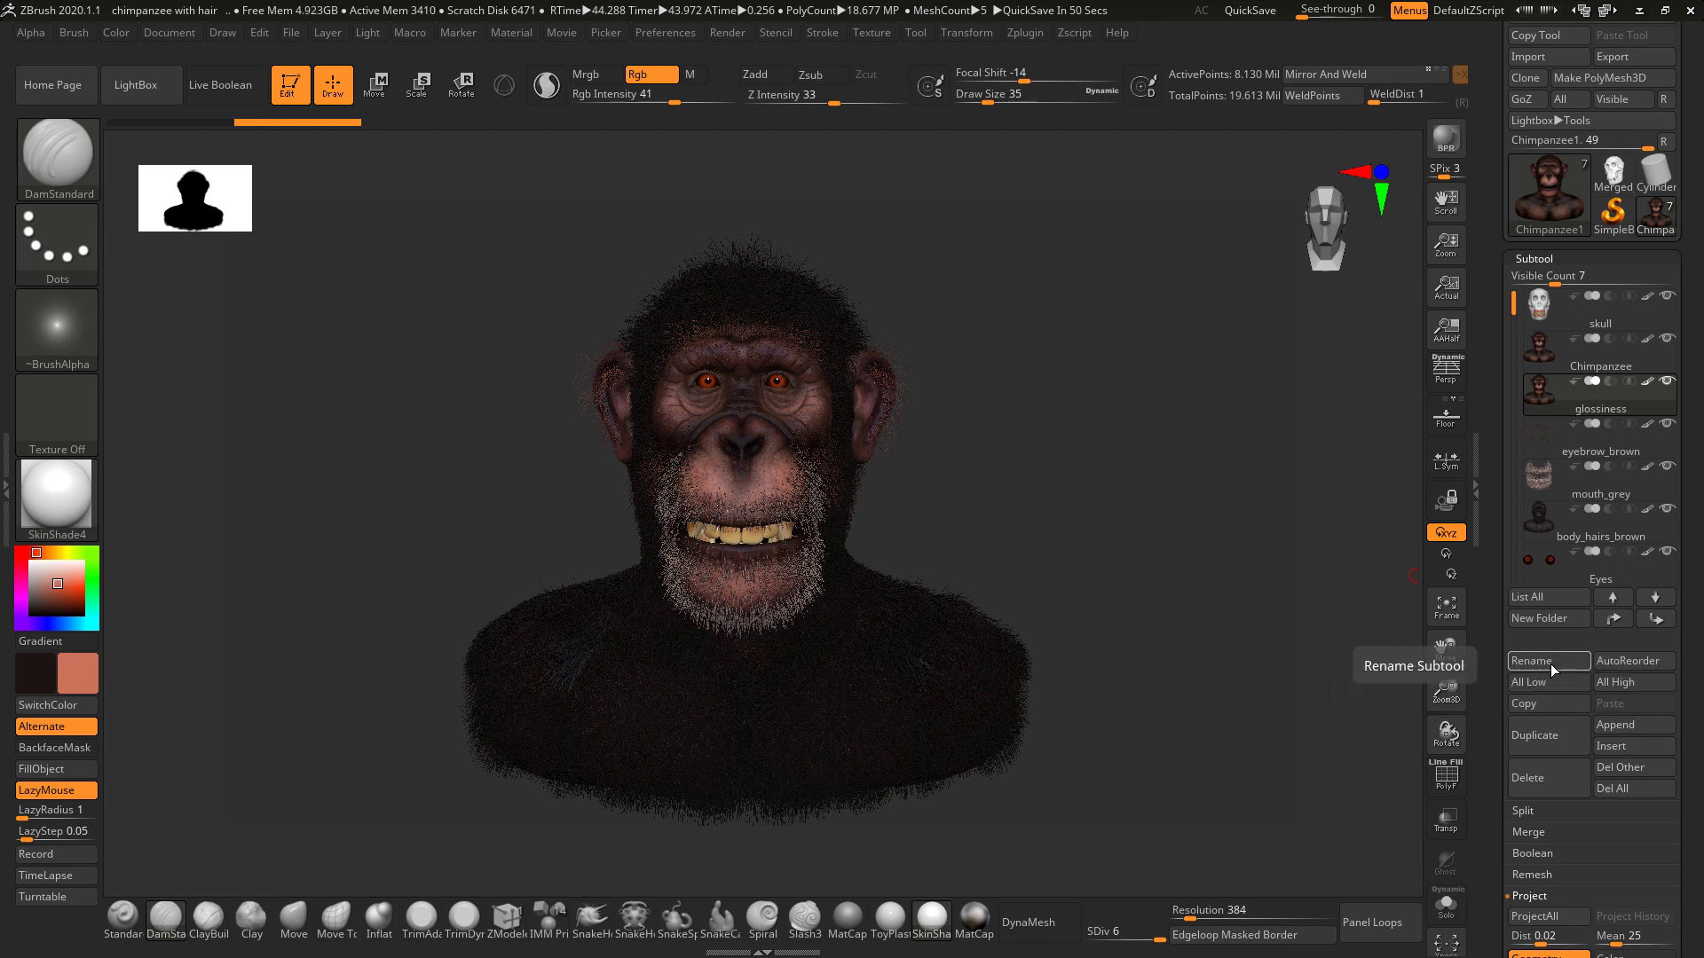
Hide the Chimpanzee, eyebrow_brown, mouth_grey, body_hairs_brown and Eyes subtools.
click(1668, 342)
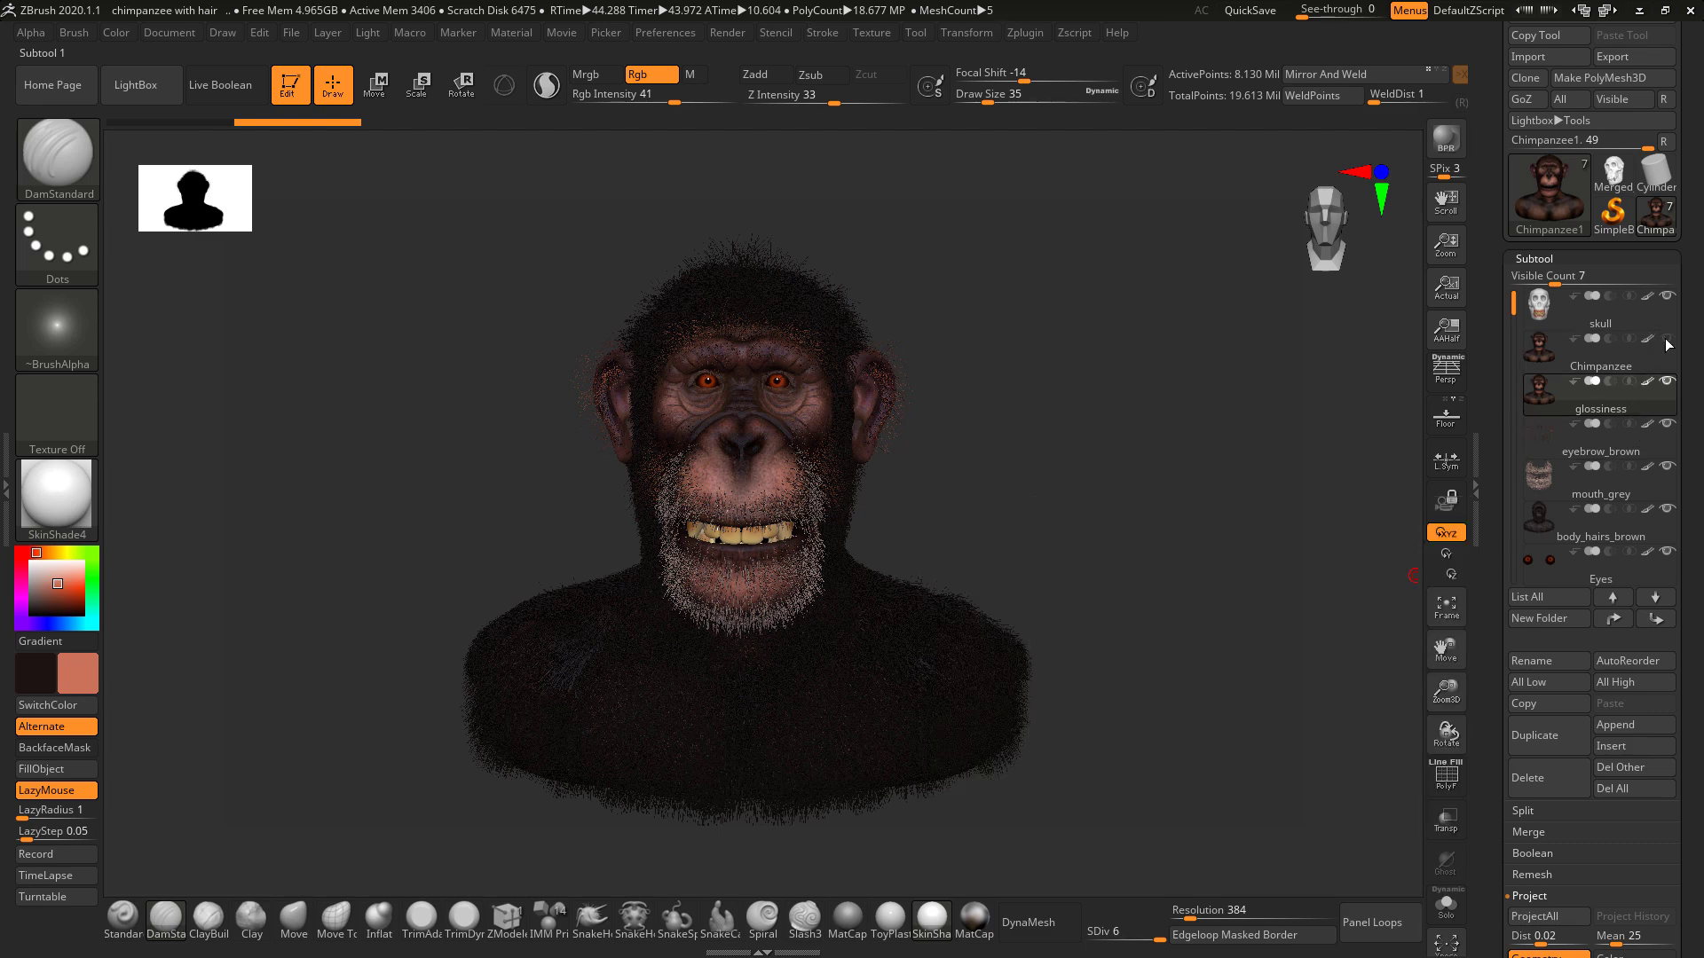
click(1667, 423)
click(1667, 466)
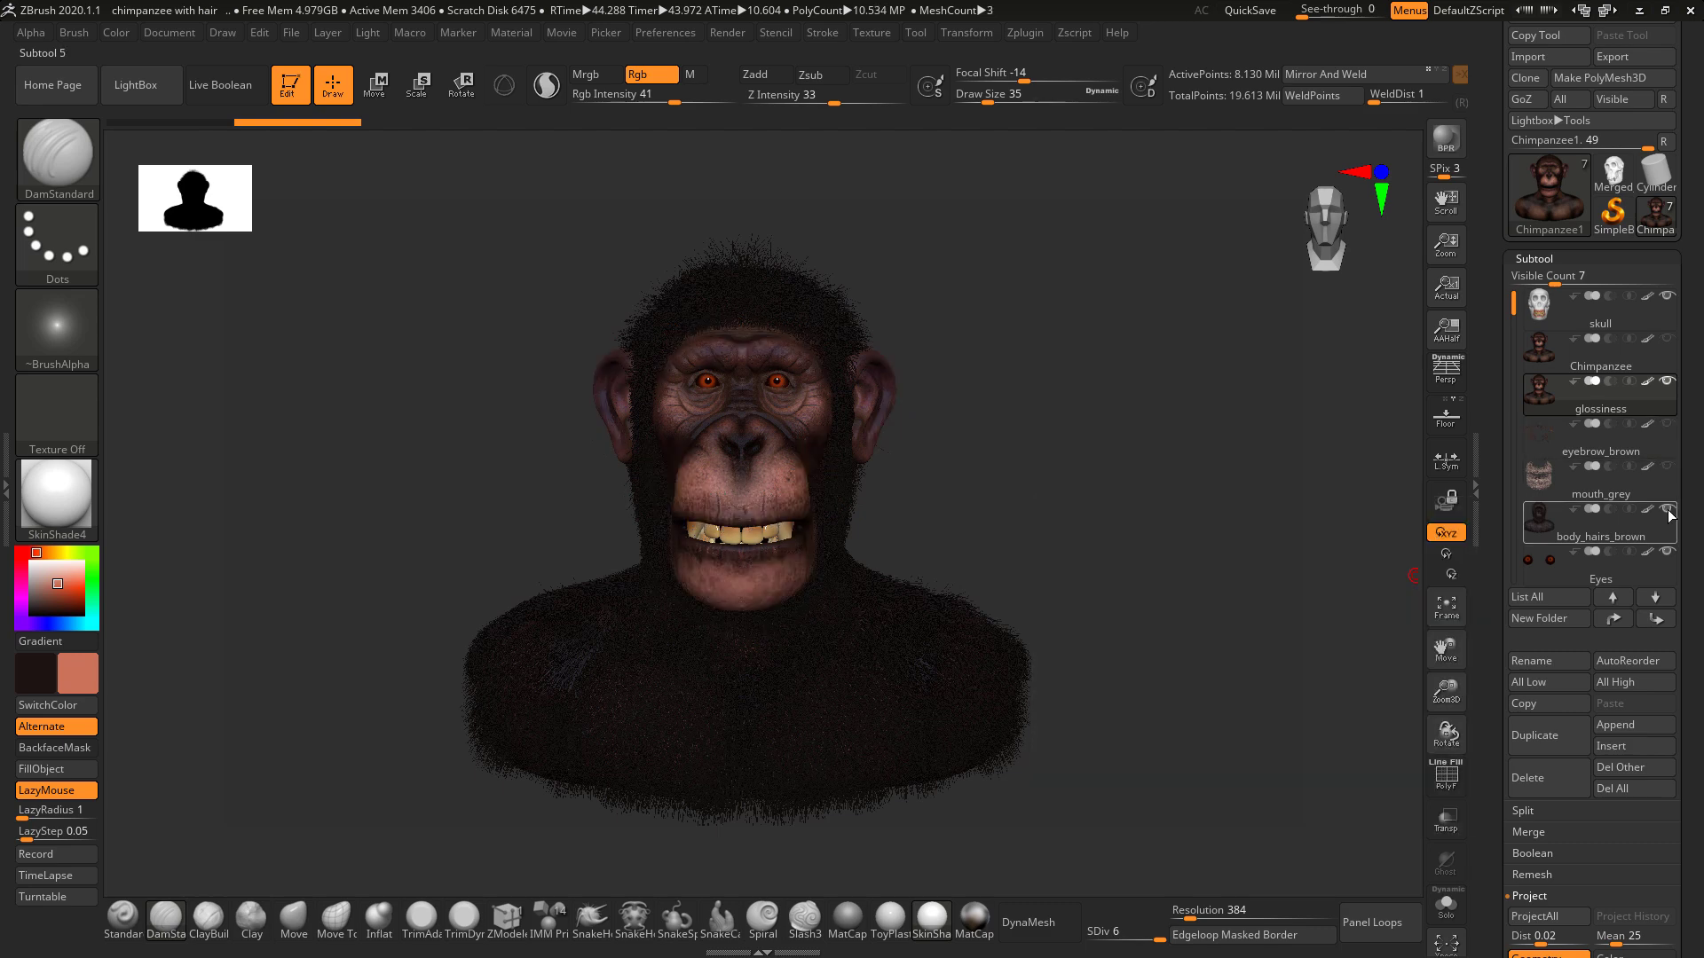
click(1667, 508)
click(1668, 552)
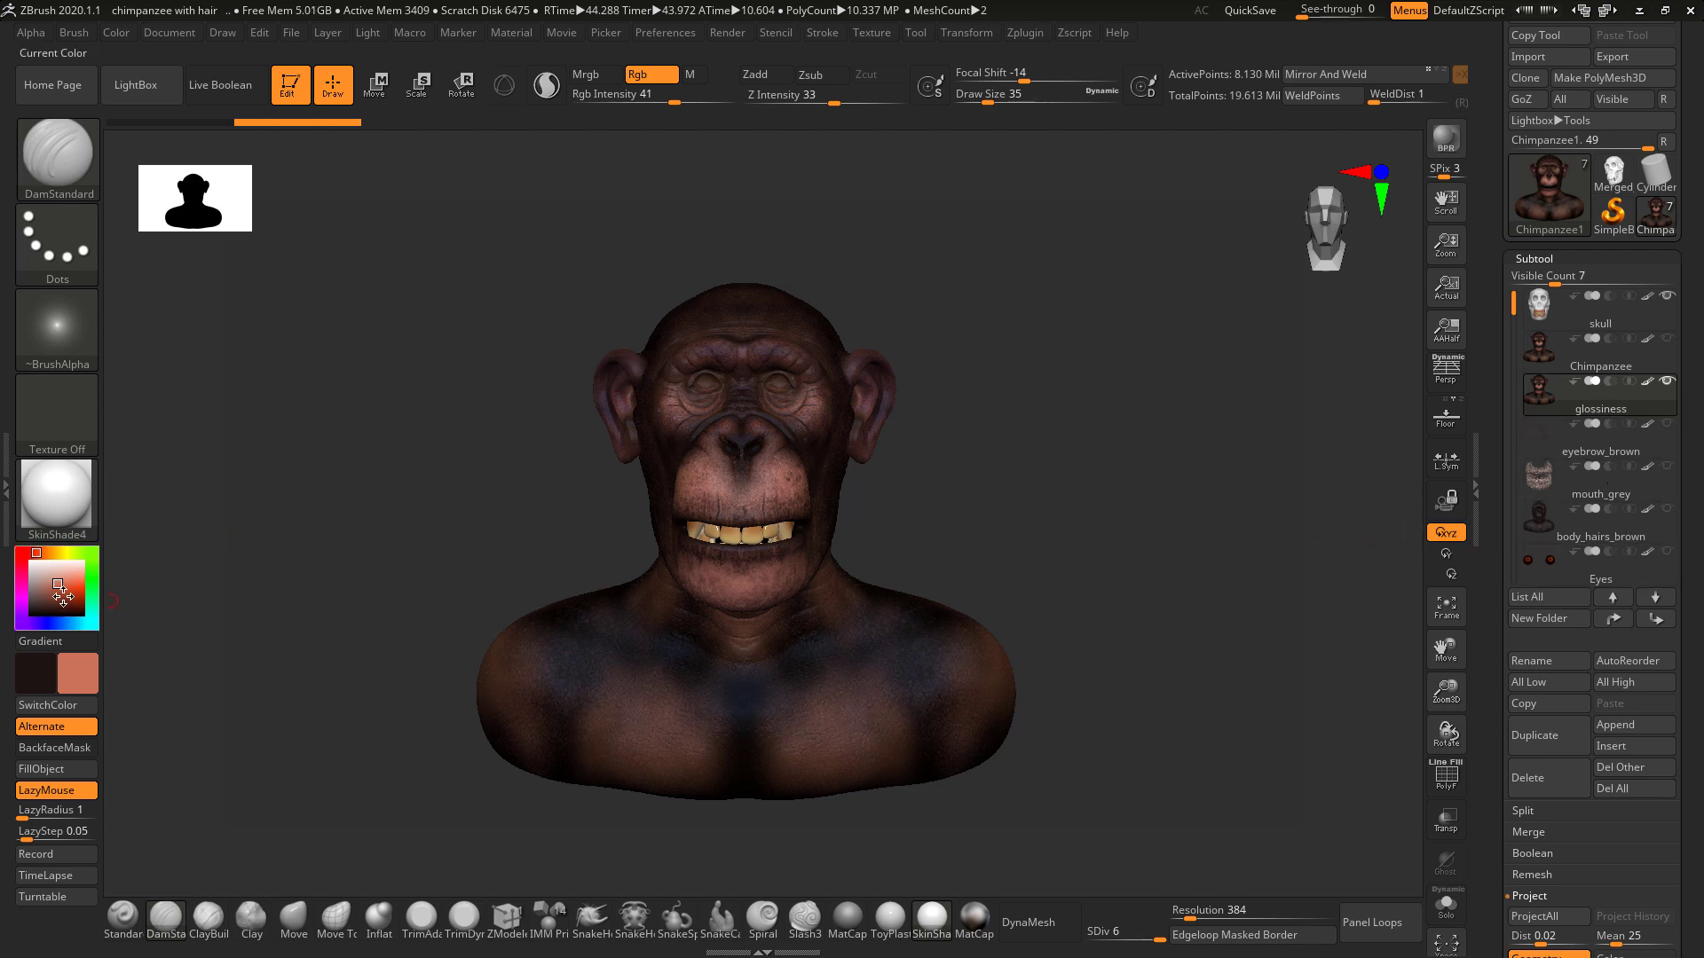
Fill the glossiness subtool with black (R 0, G 0, B 0) at an Rgb Intensity of 100.
mouse_move(78, 674)
mouse_down()
mouse_move(88, 622)
mouse_move(313, 458)
mouse_up()
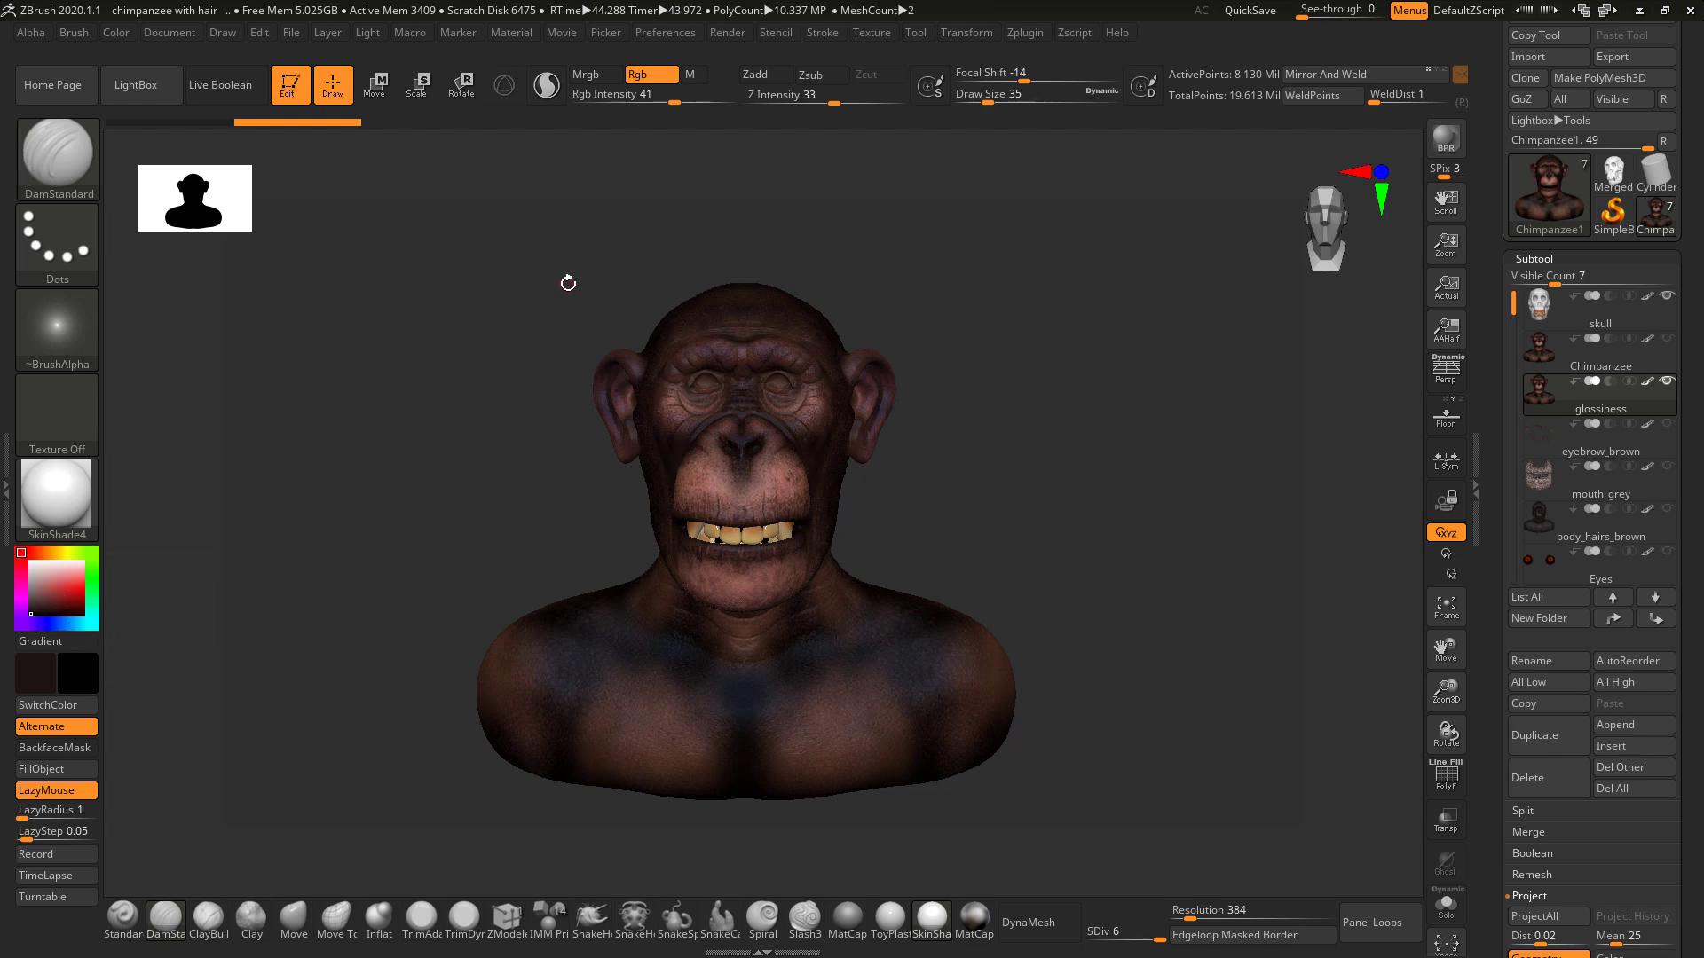
click(115, 38)
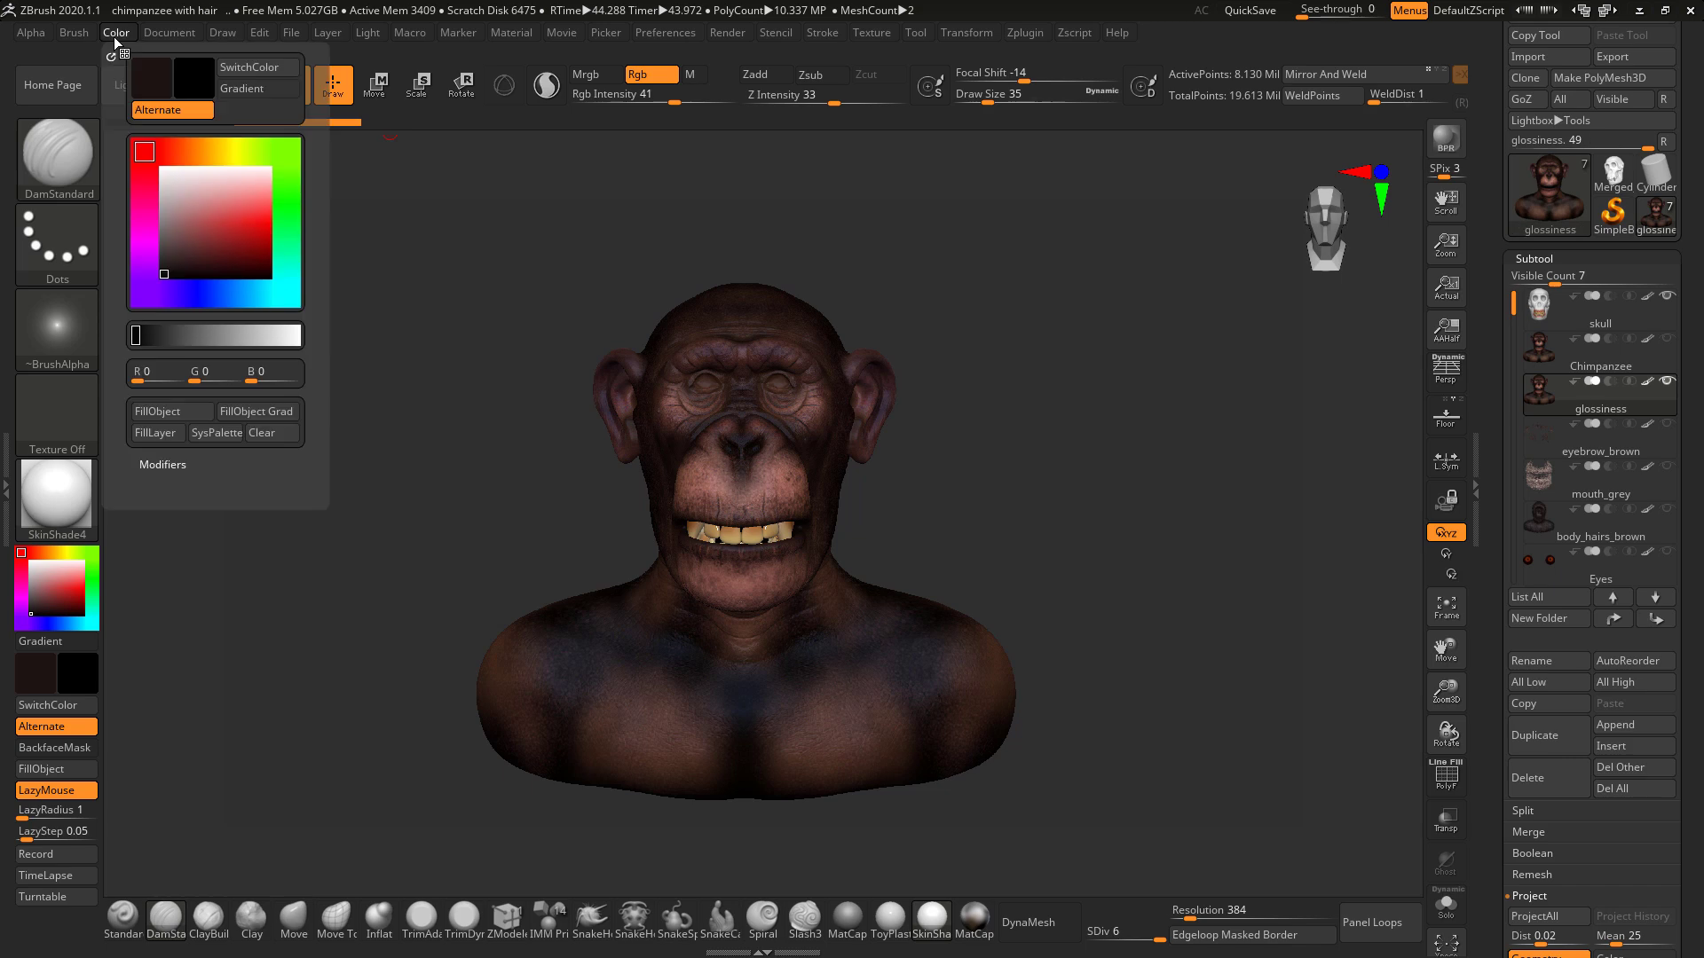
drag(666, 96, 745, 106)
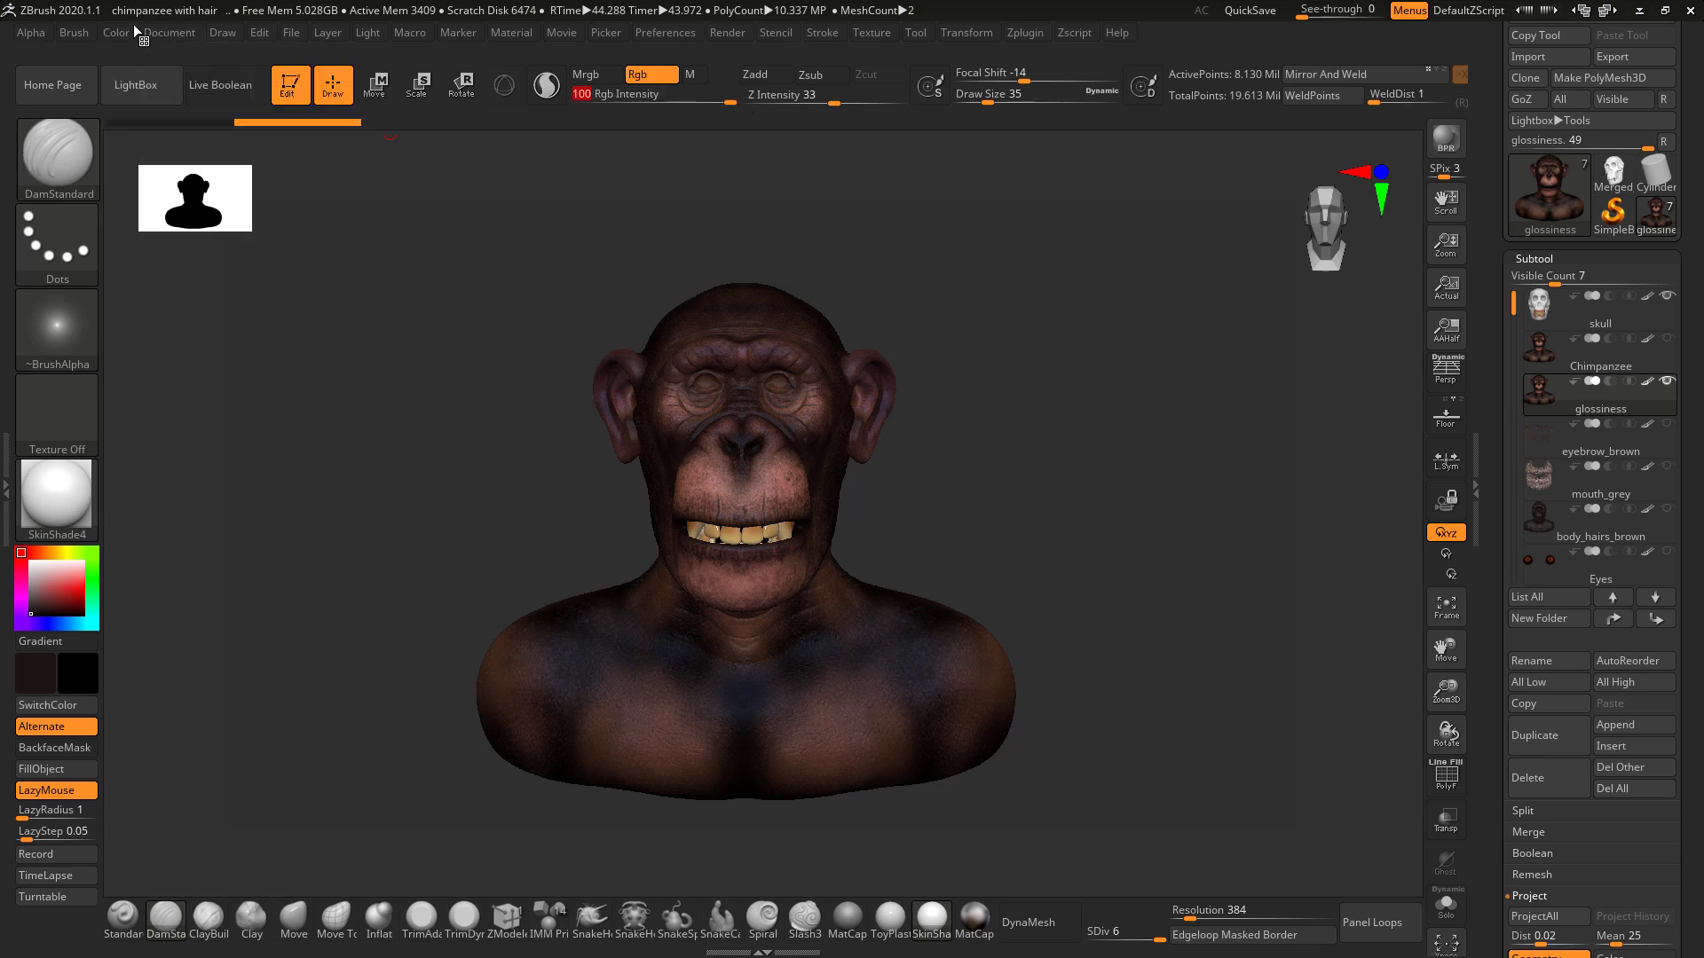
click(108, 32)
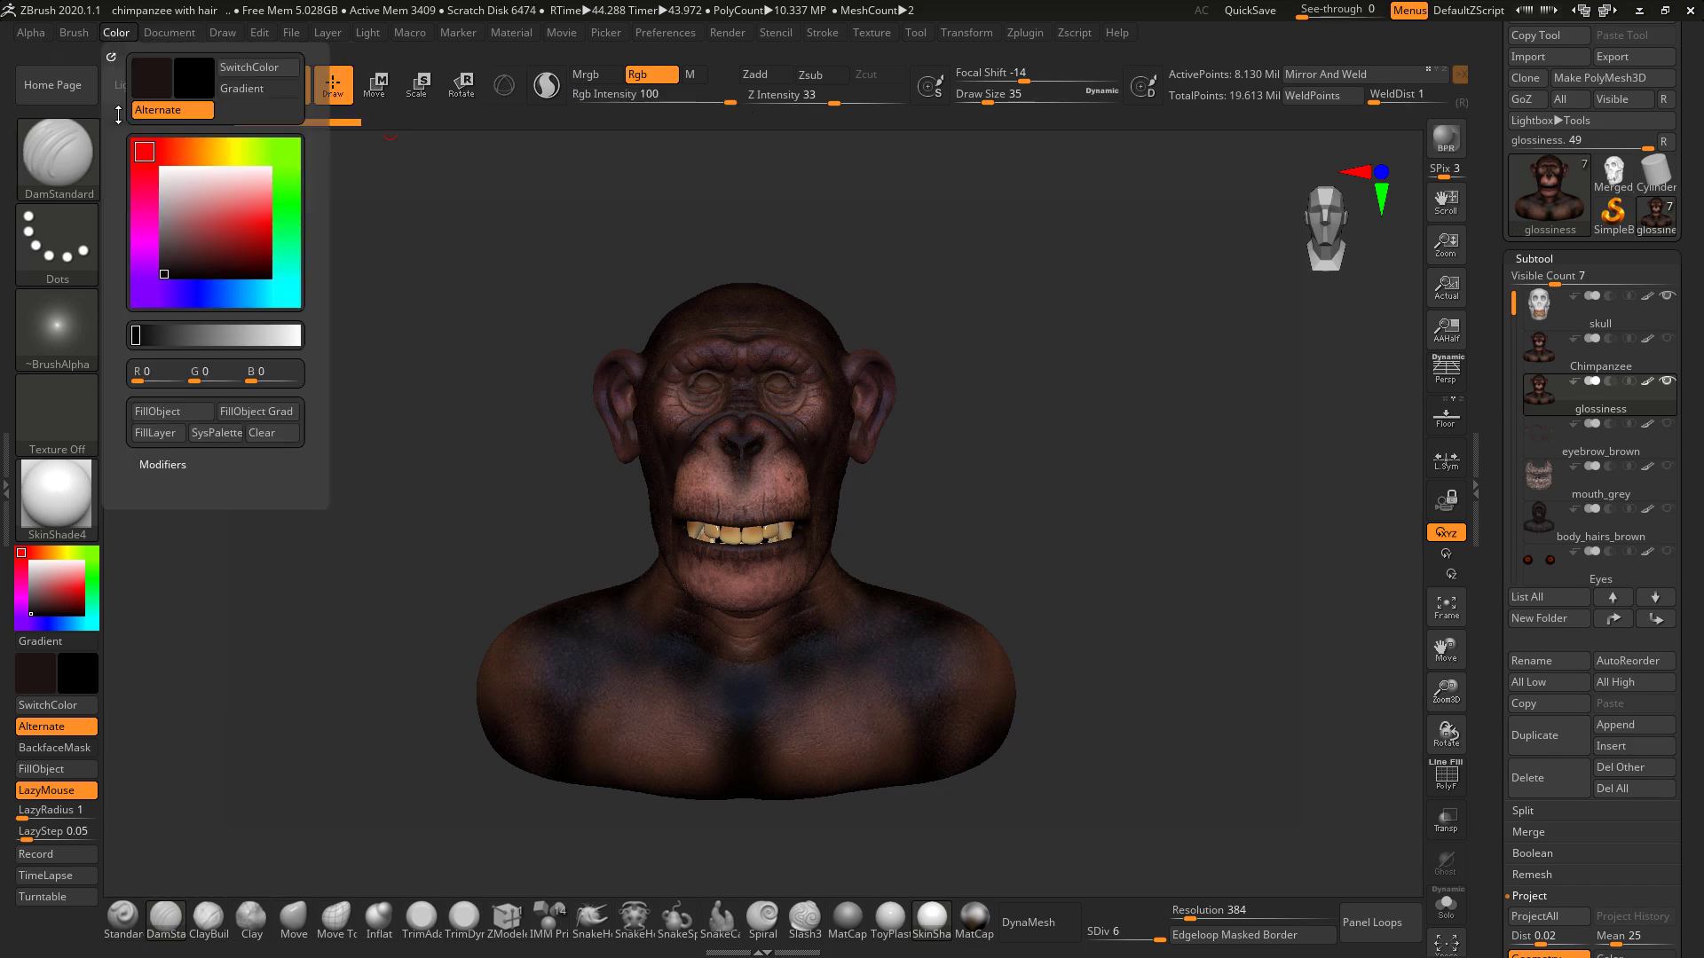
click(173, 411)
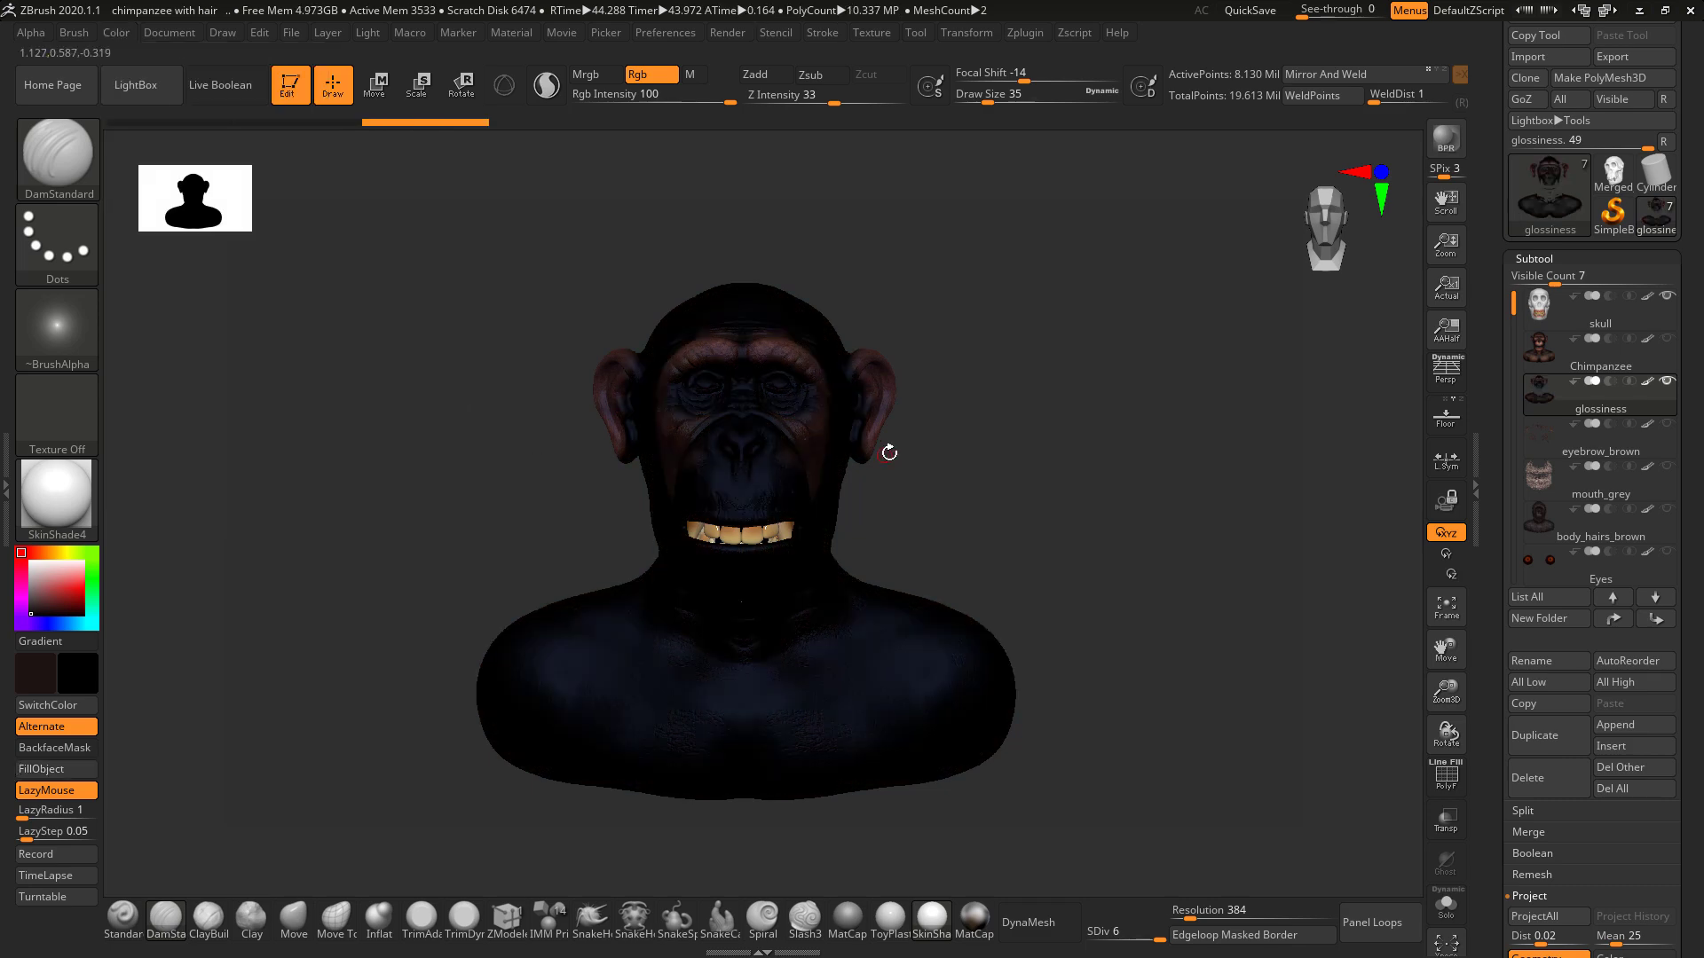
Paint the remaining reddish areas of the face and ears black with the Standard brush at a Draw Size of 280.
mouse_move(1544, 390)
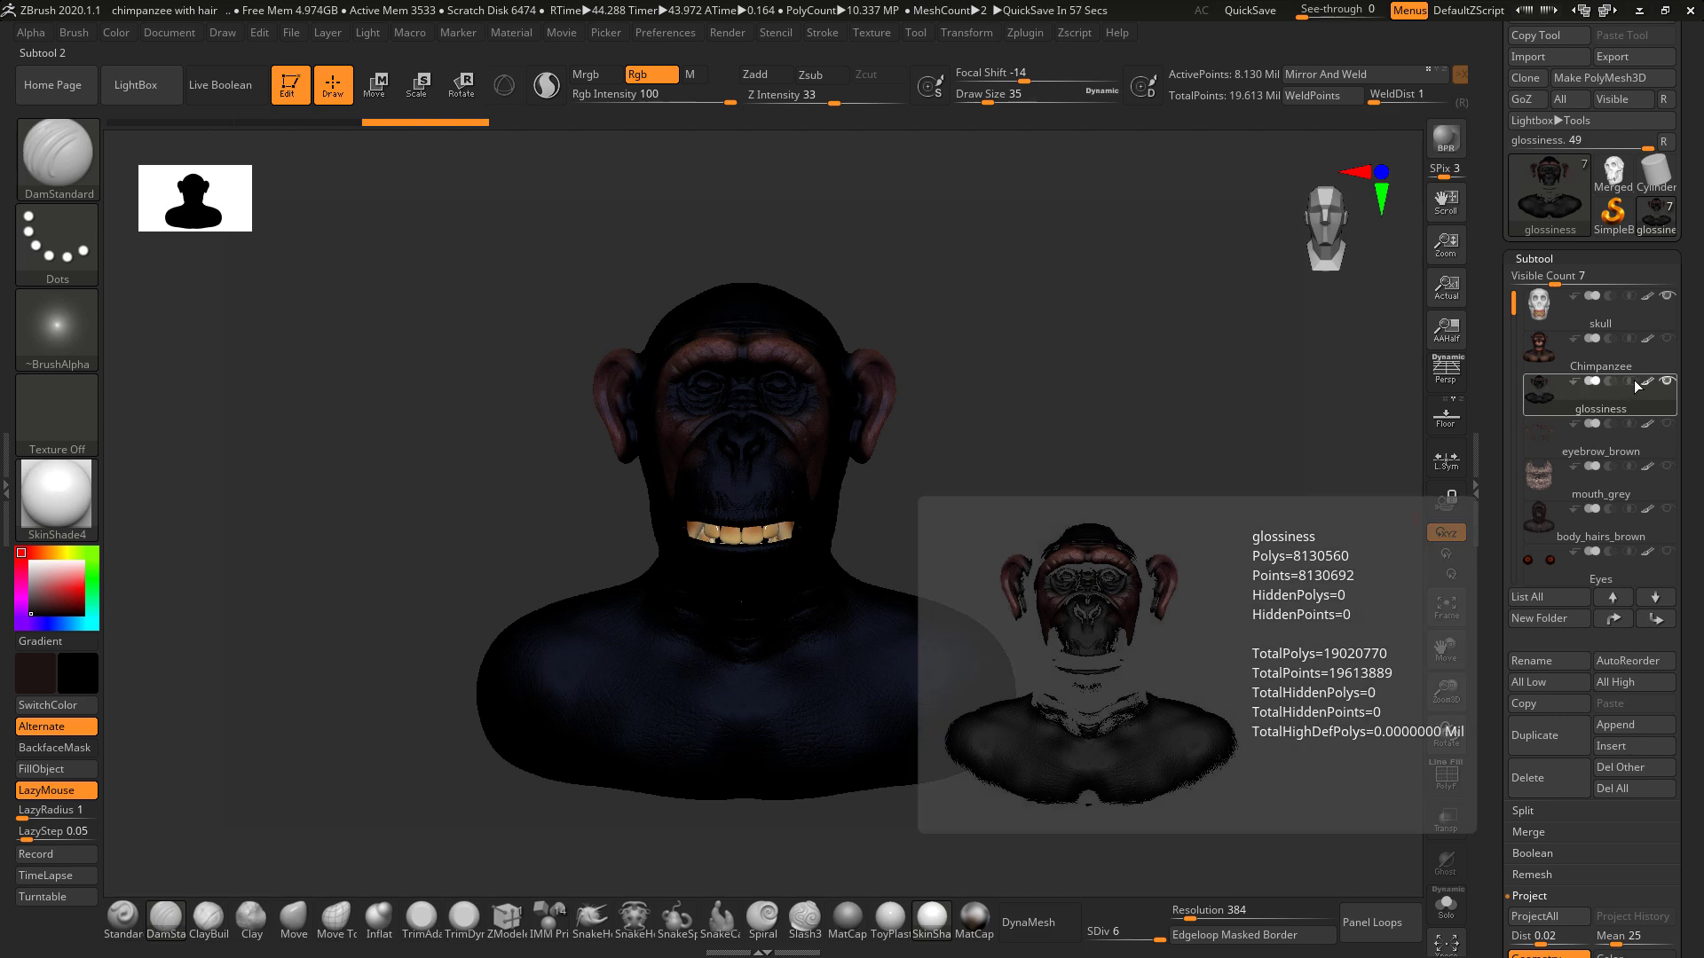
alt+drag(1021, 378, 1170, 422)
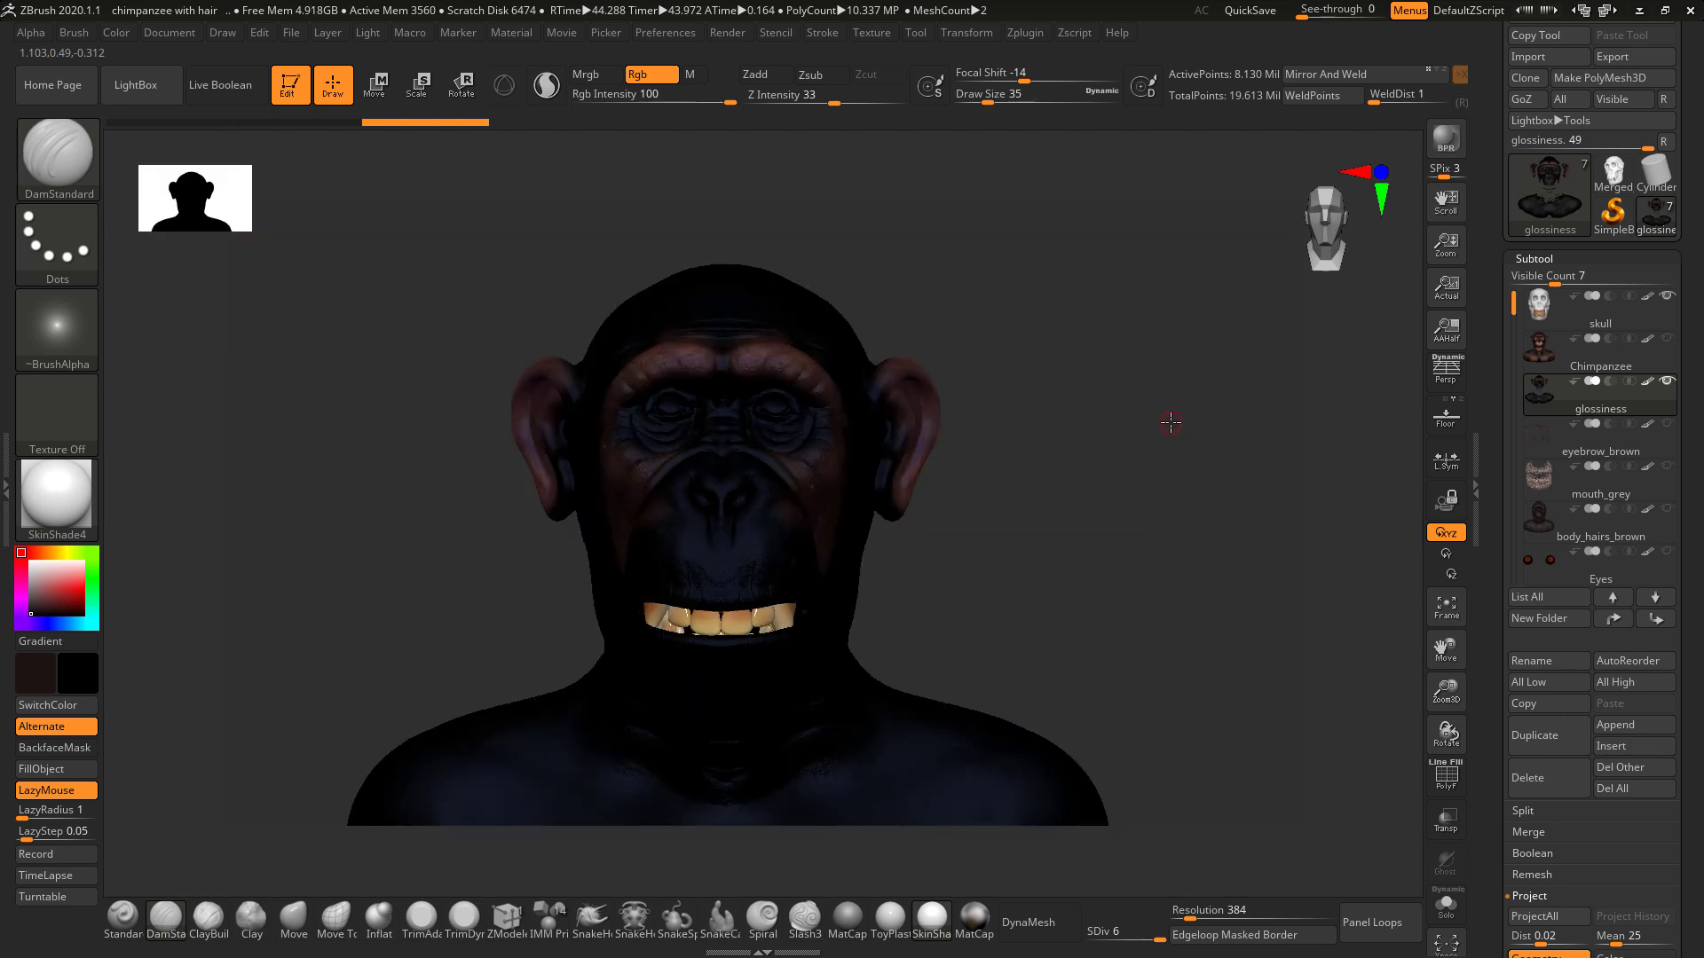
mouse_move(975, 312)
alt+mouse_down()
mouse_move(957, 302)
mouse_move(1012, 295)
alt+mouse_up()
key(space)
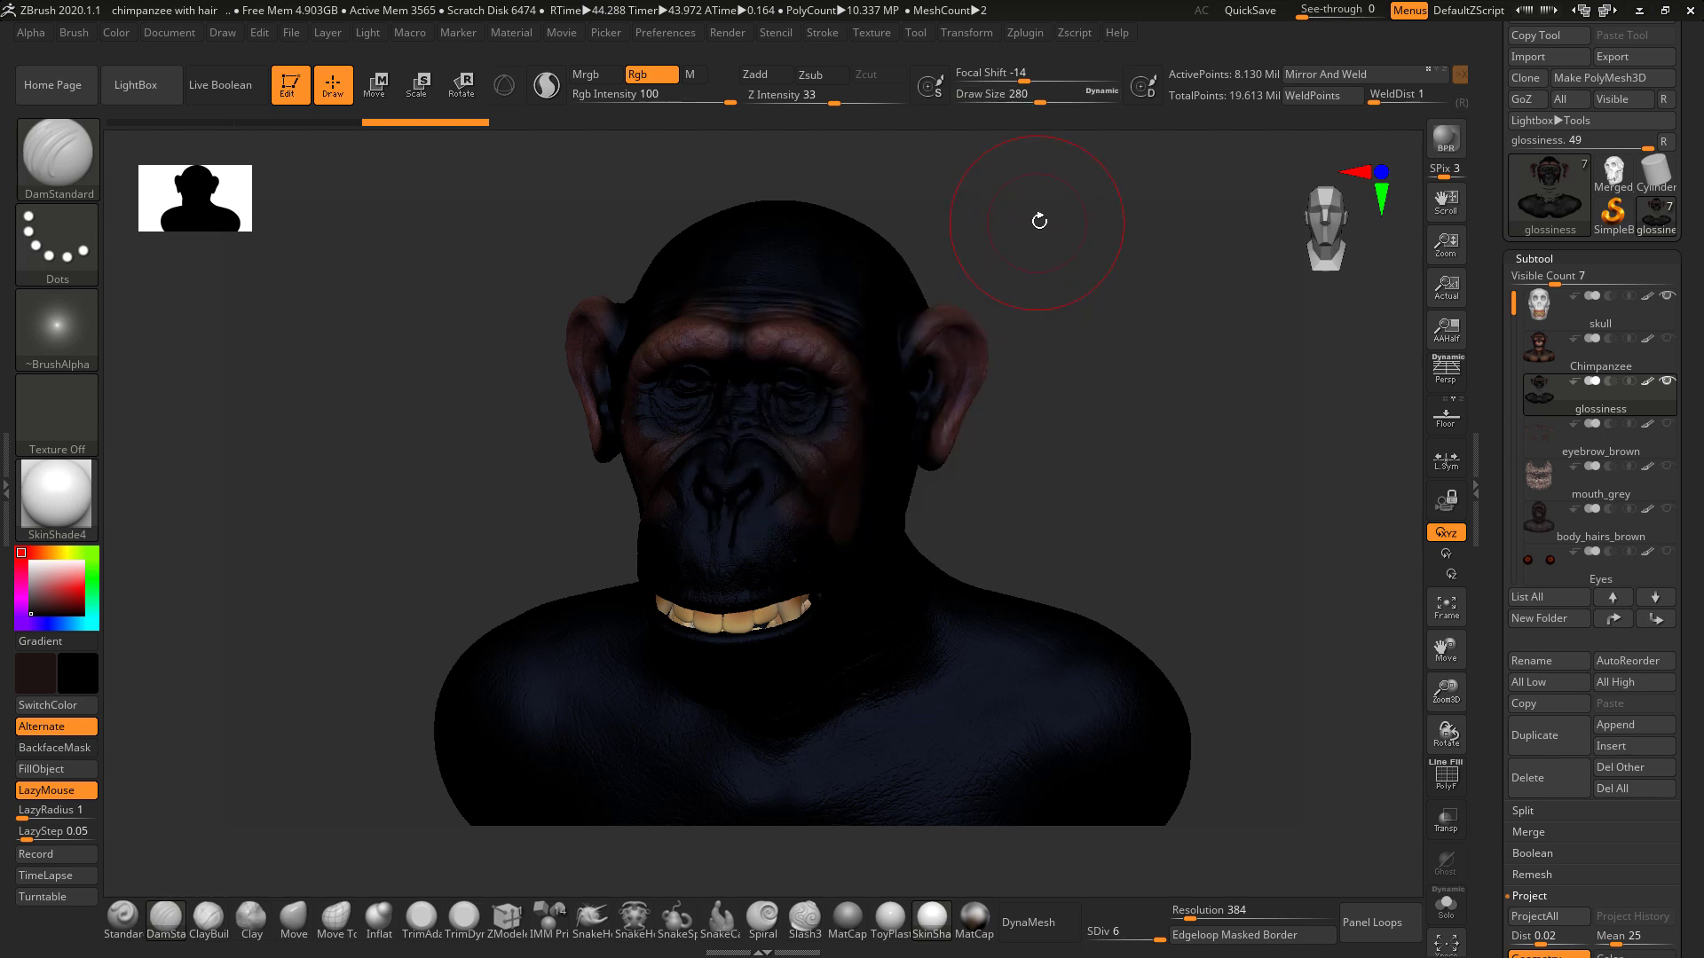
click(124, 916)
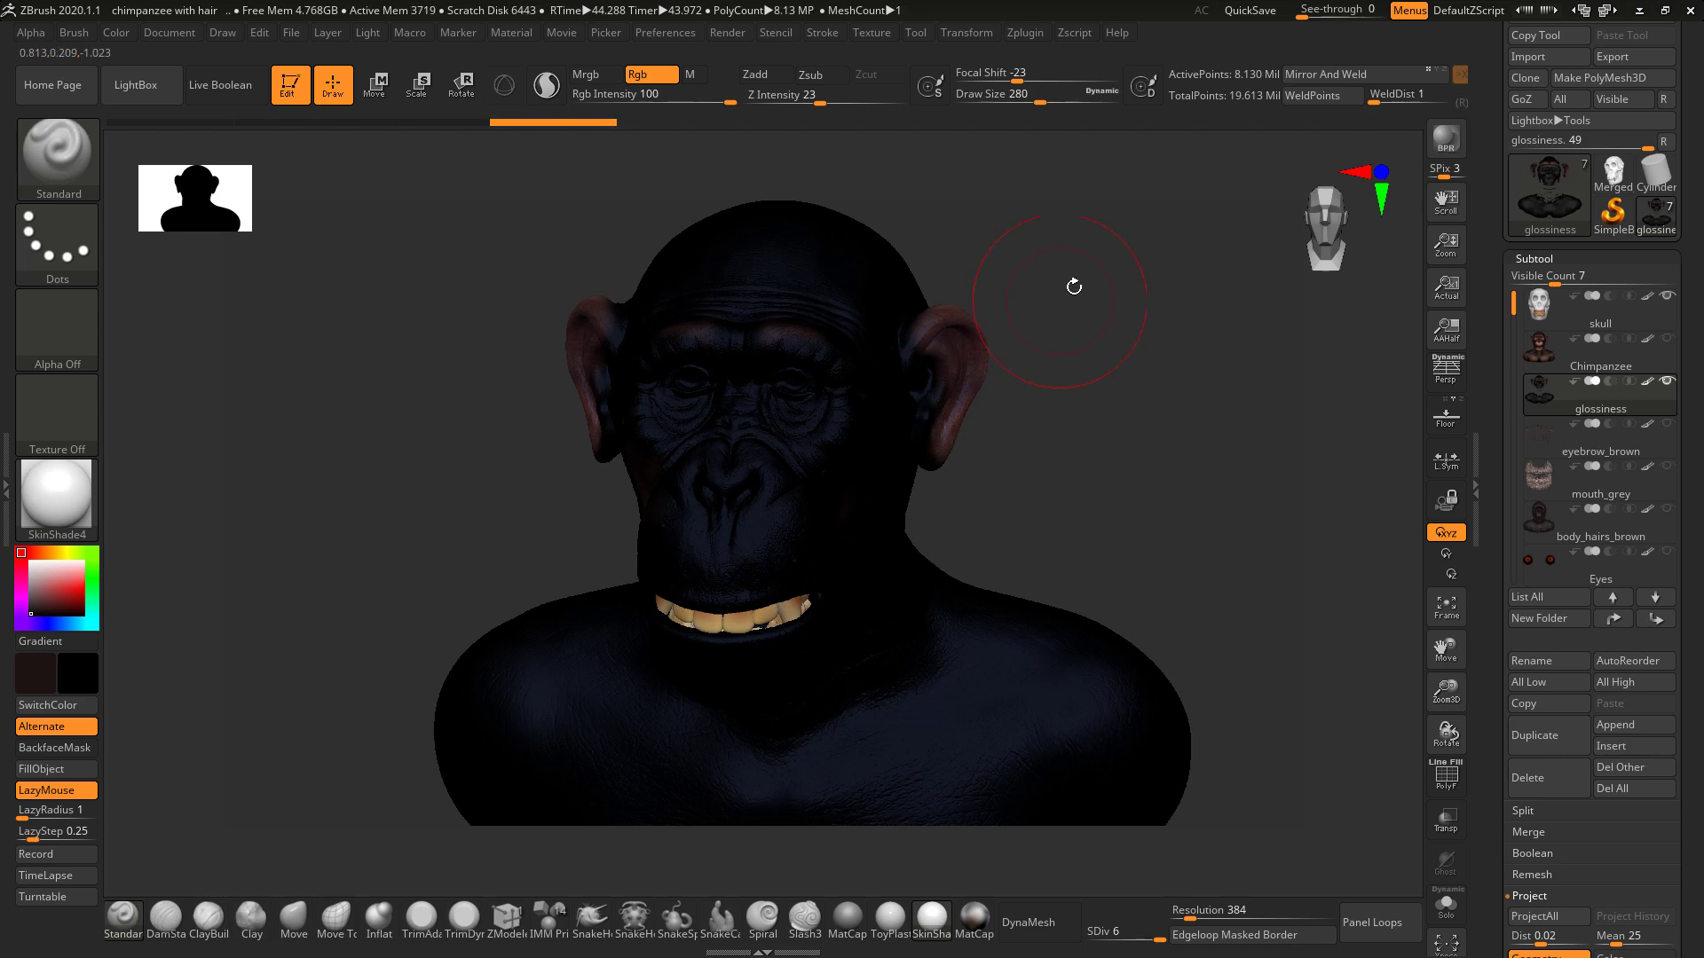
drag(1107, 266, 577, 497)
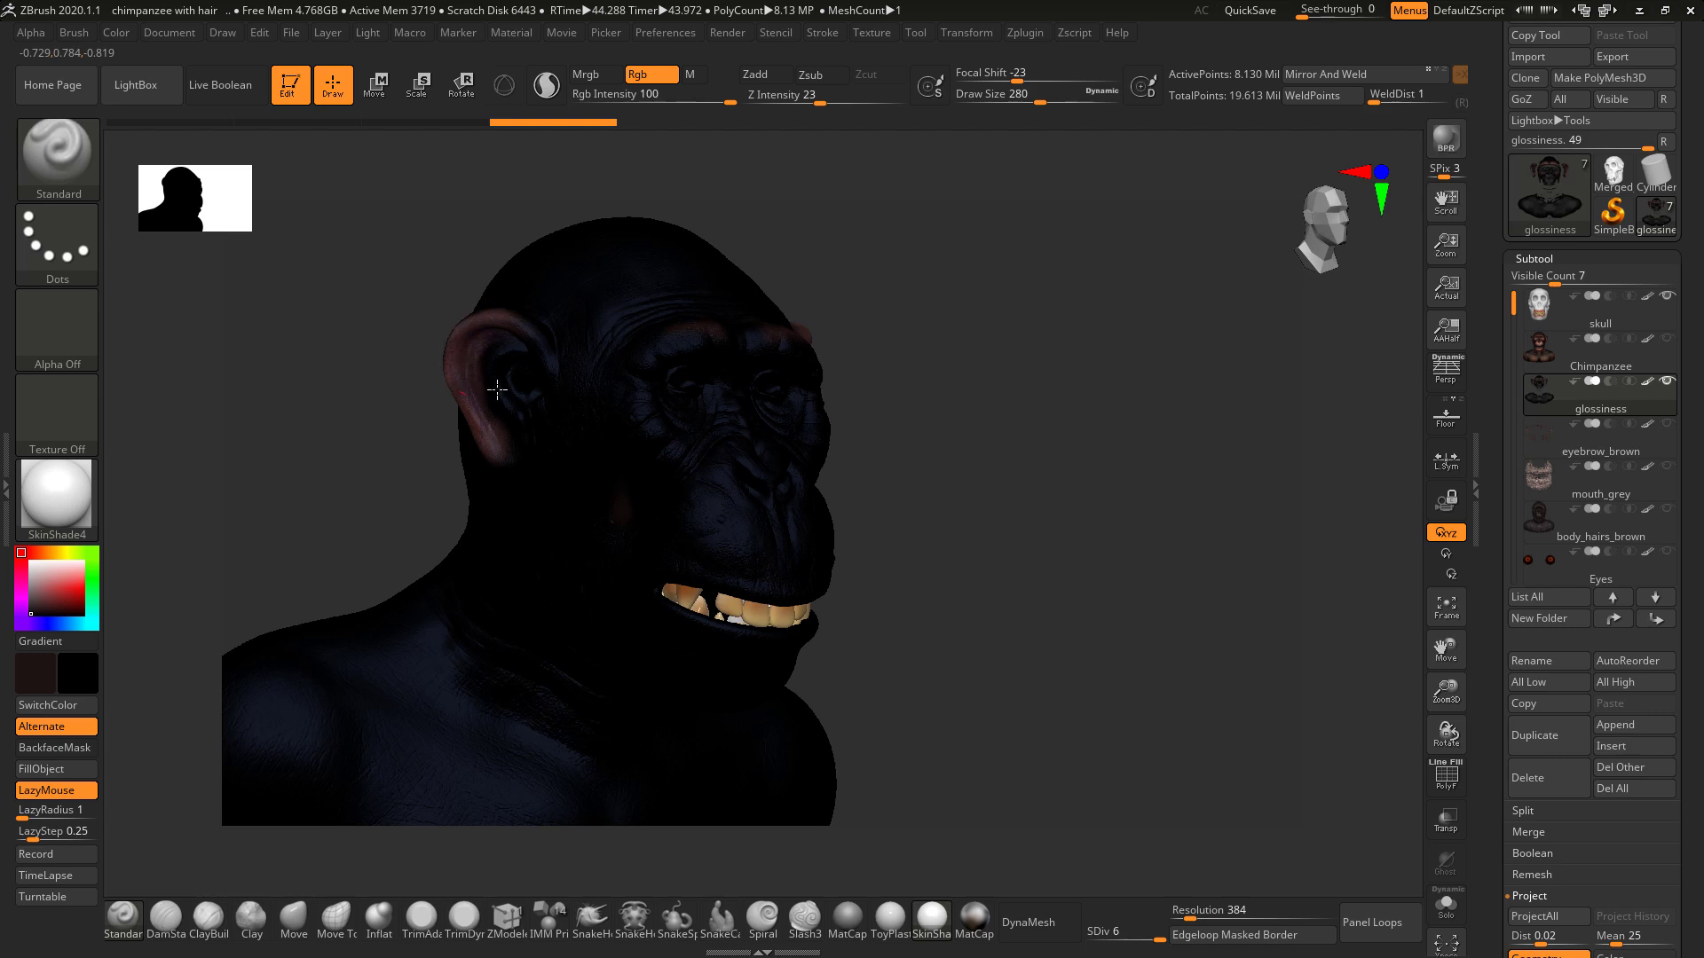
drag(966, 346, 788, 450)
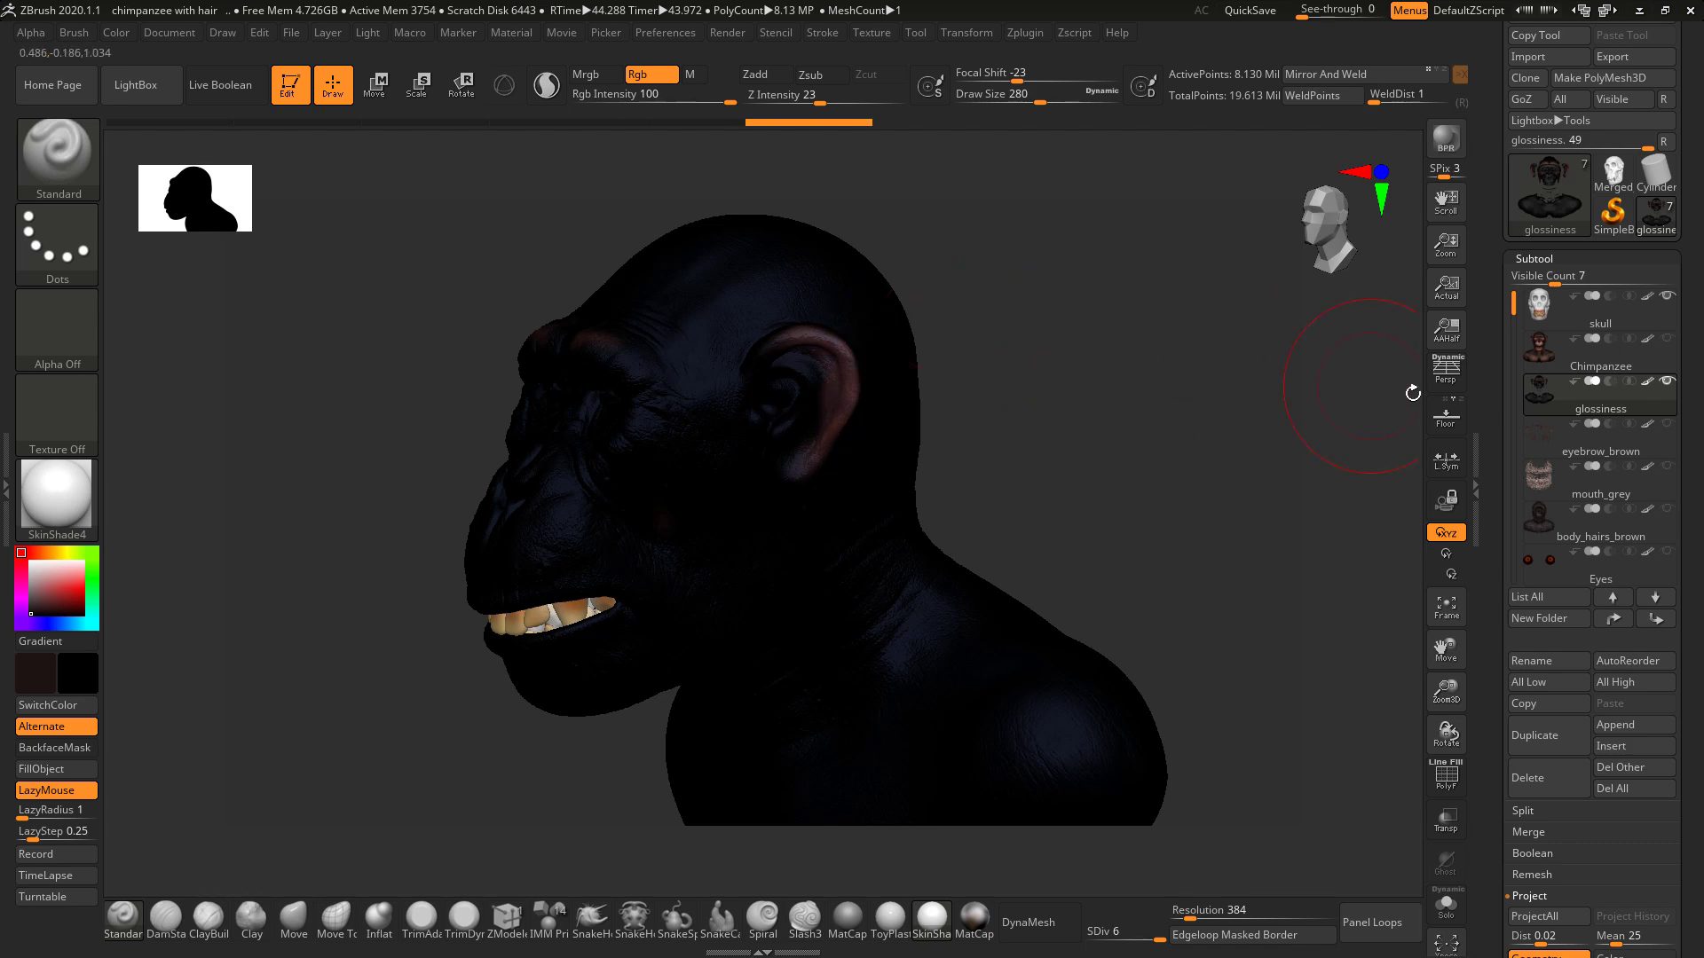
Turn off polypaint on the glossiness subtool.
click(1644, 392)
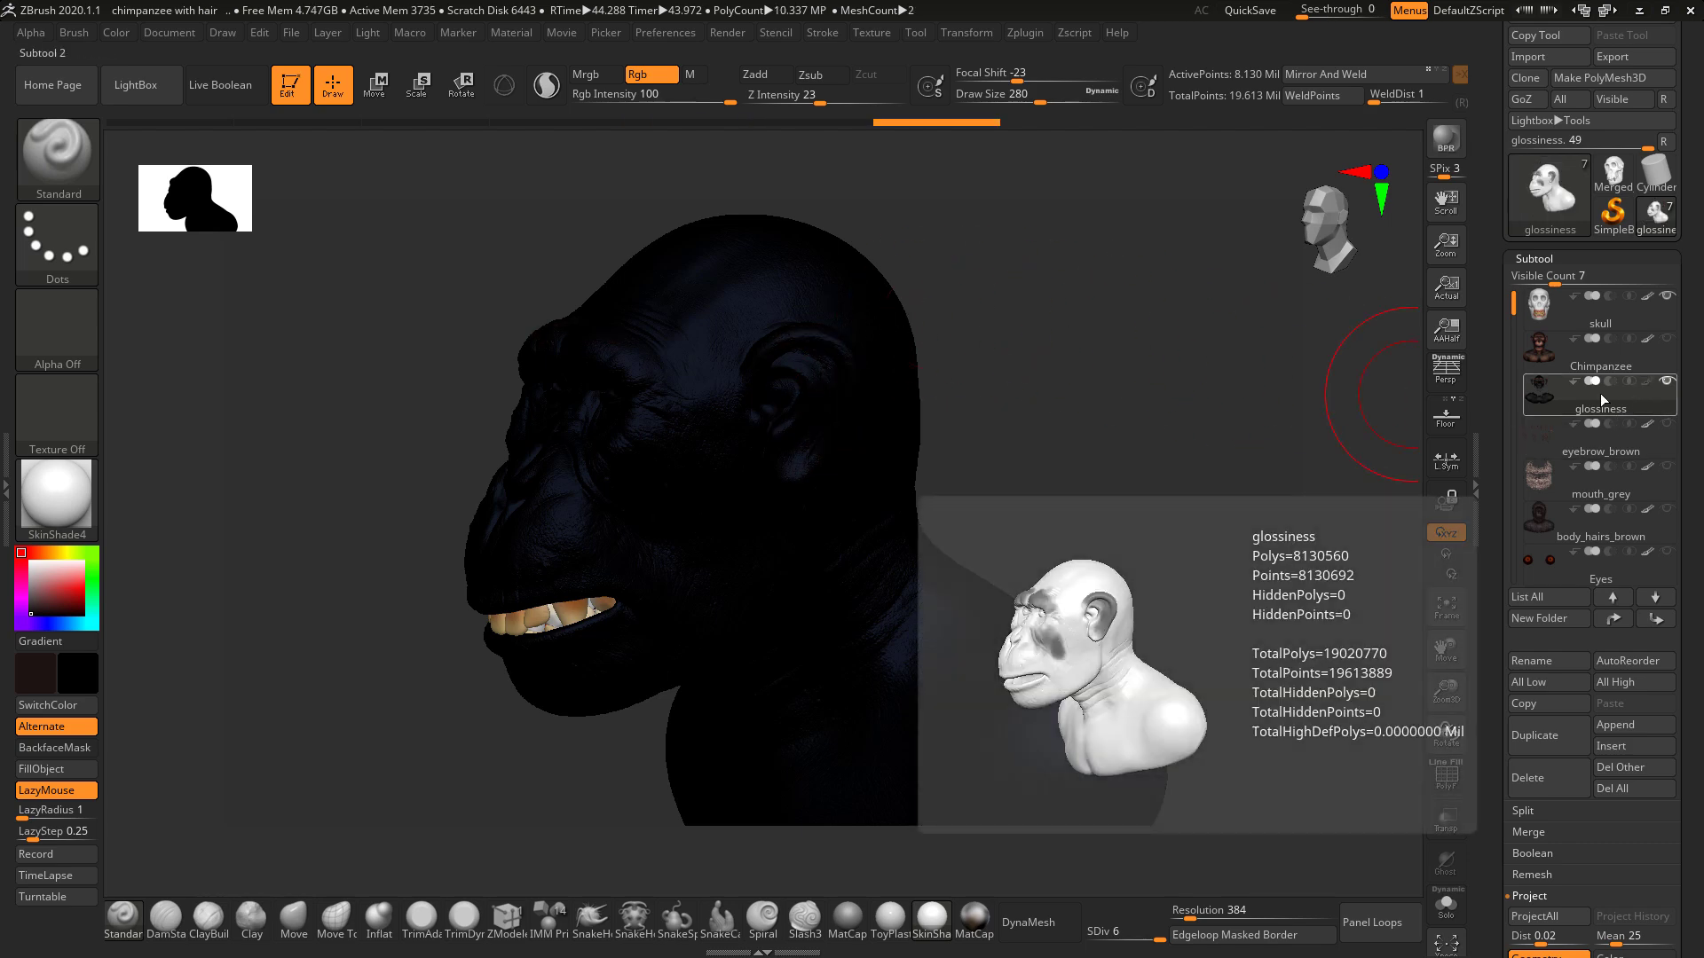
mouse_move(1095, 407)
mouse_down()
mouse_move(1122, 395)
mouse_move(1103, 391)
mouse_move(1107, 371)
mouse_move(1186, 334)
mouse_move(1132, 330)
mouse_move(1109, 406)
mouse_move(1106, 373)
mouse_up()
key(f)
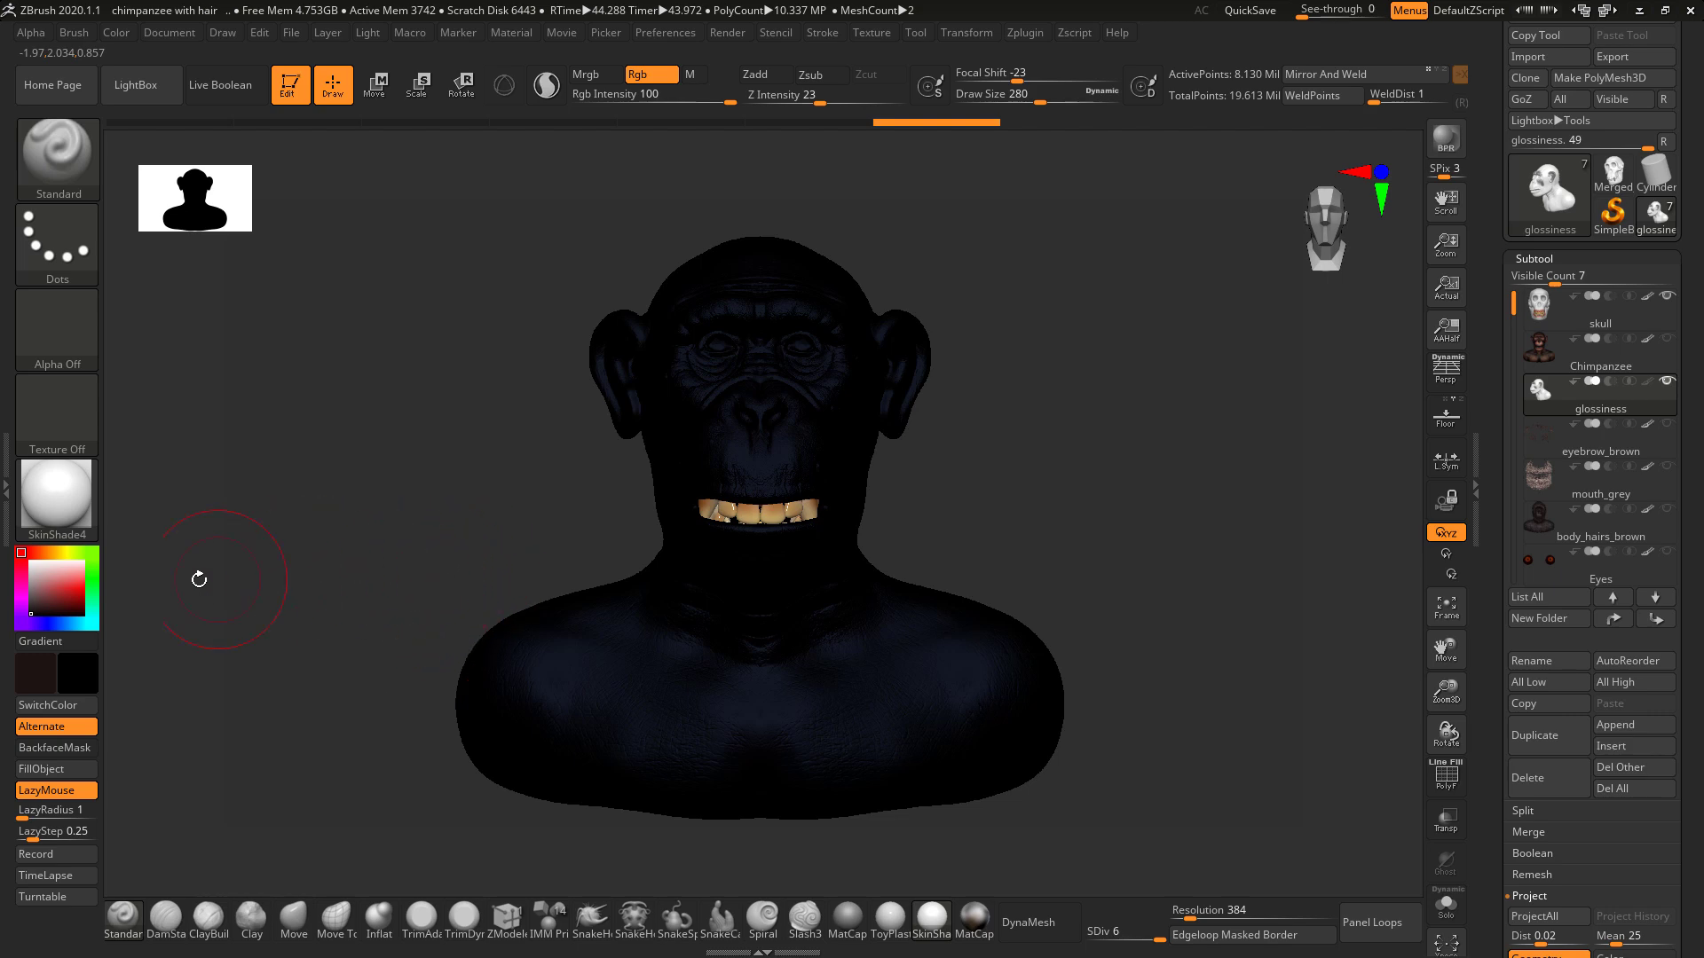
Try the ToyPlastic material on the bust and switch back to SkinShade4.
click(683, 37)
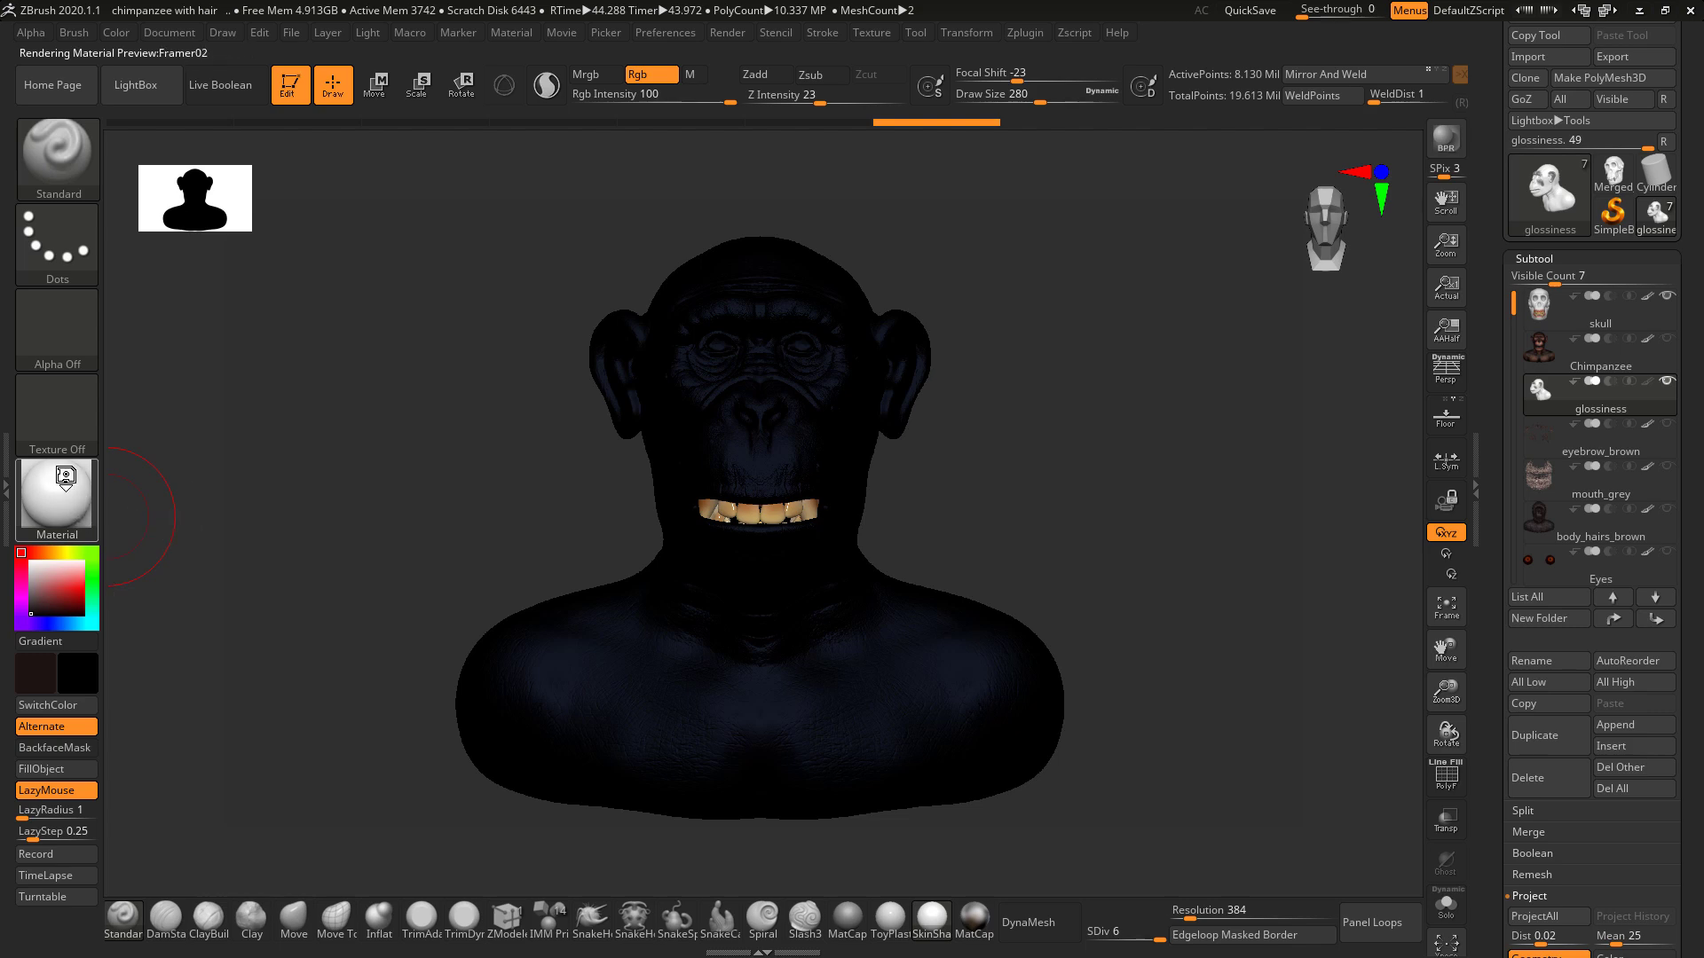
click(74, 503)
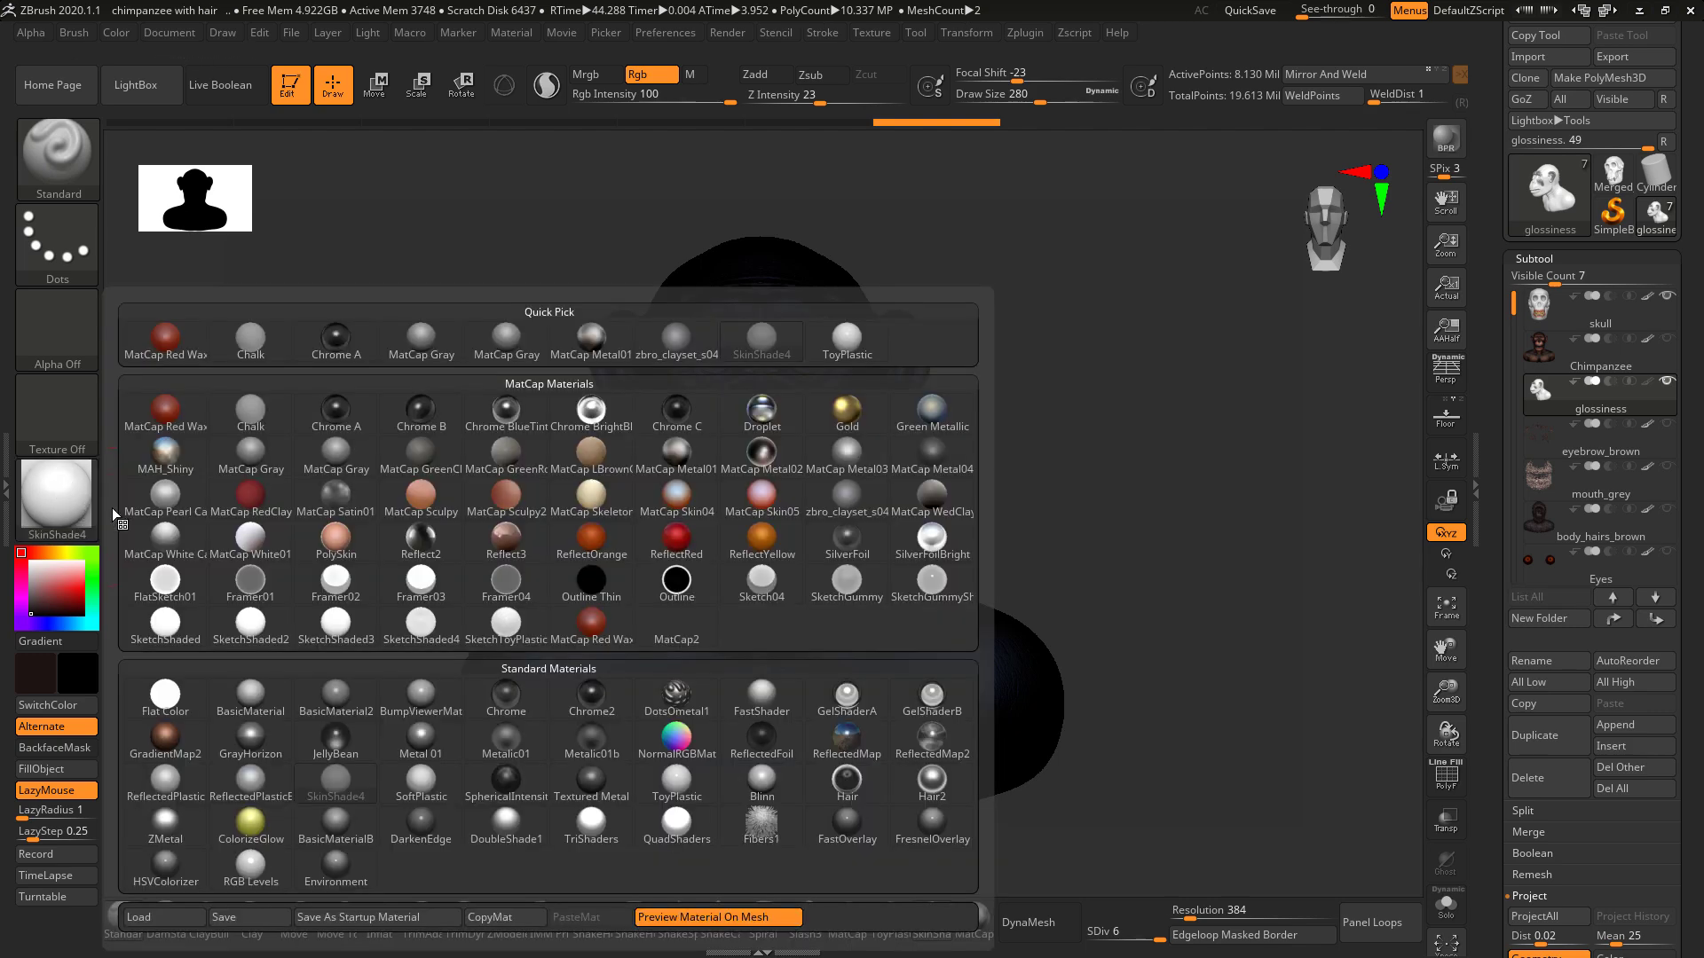
mouse_move(743, 550)
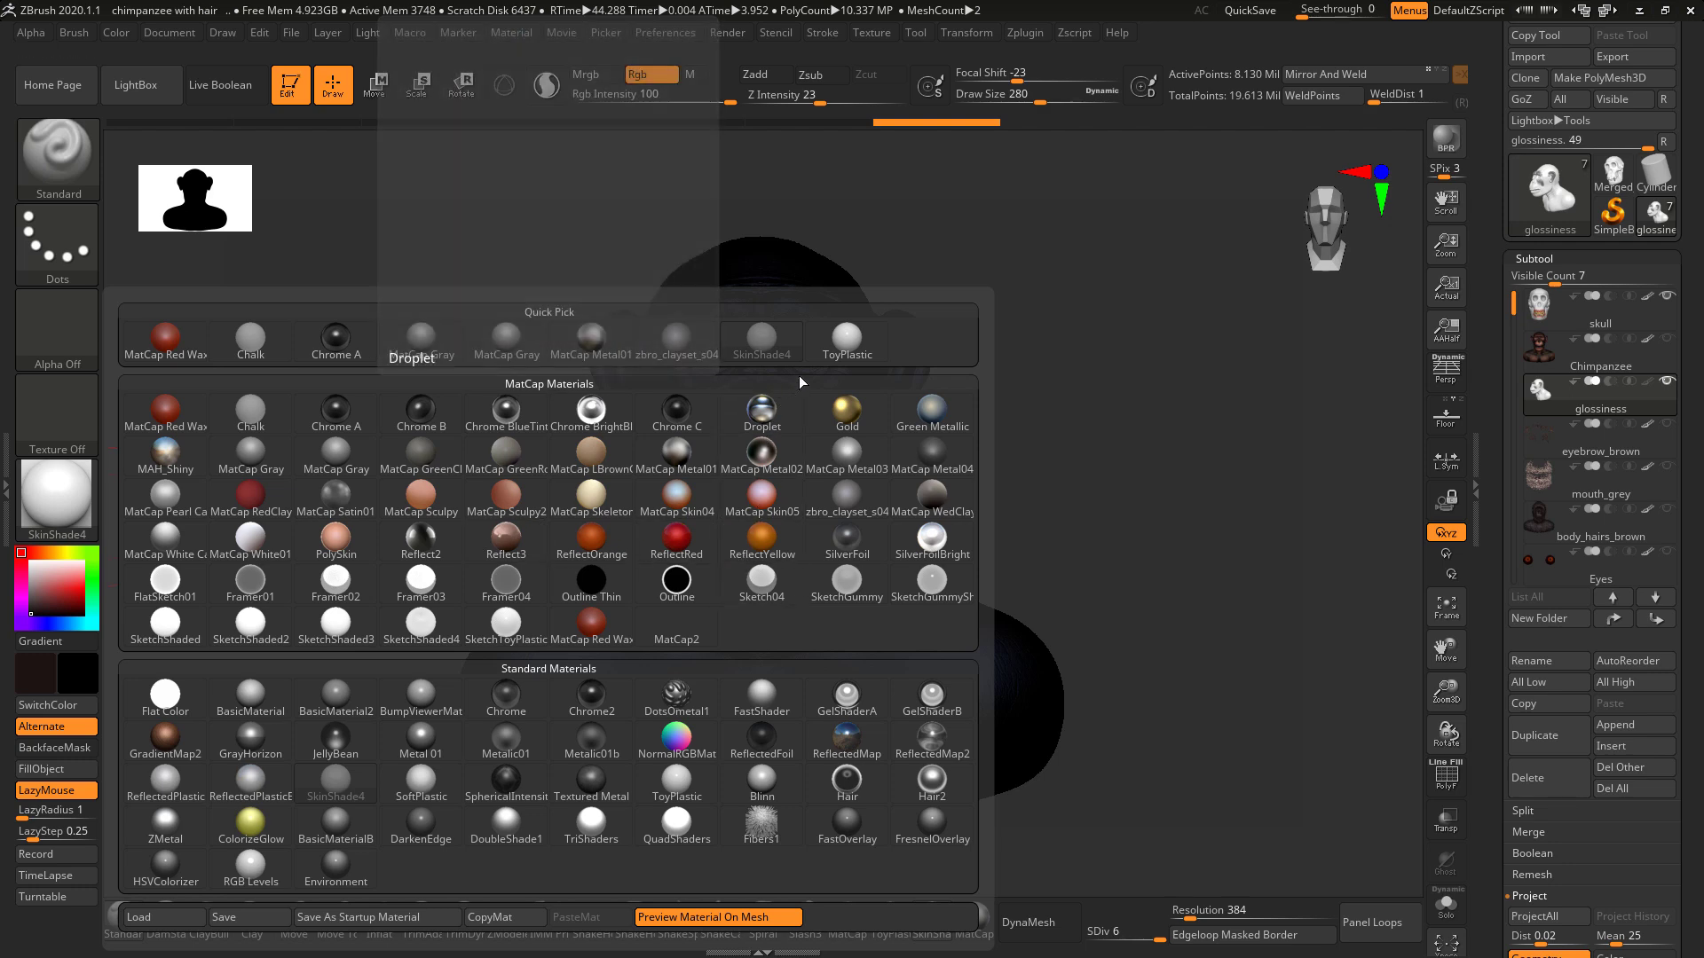
click(843, 351)
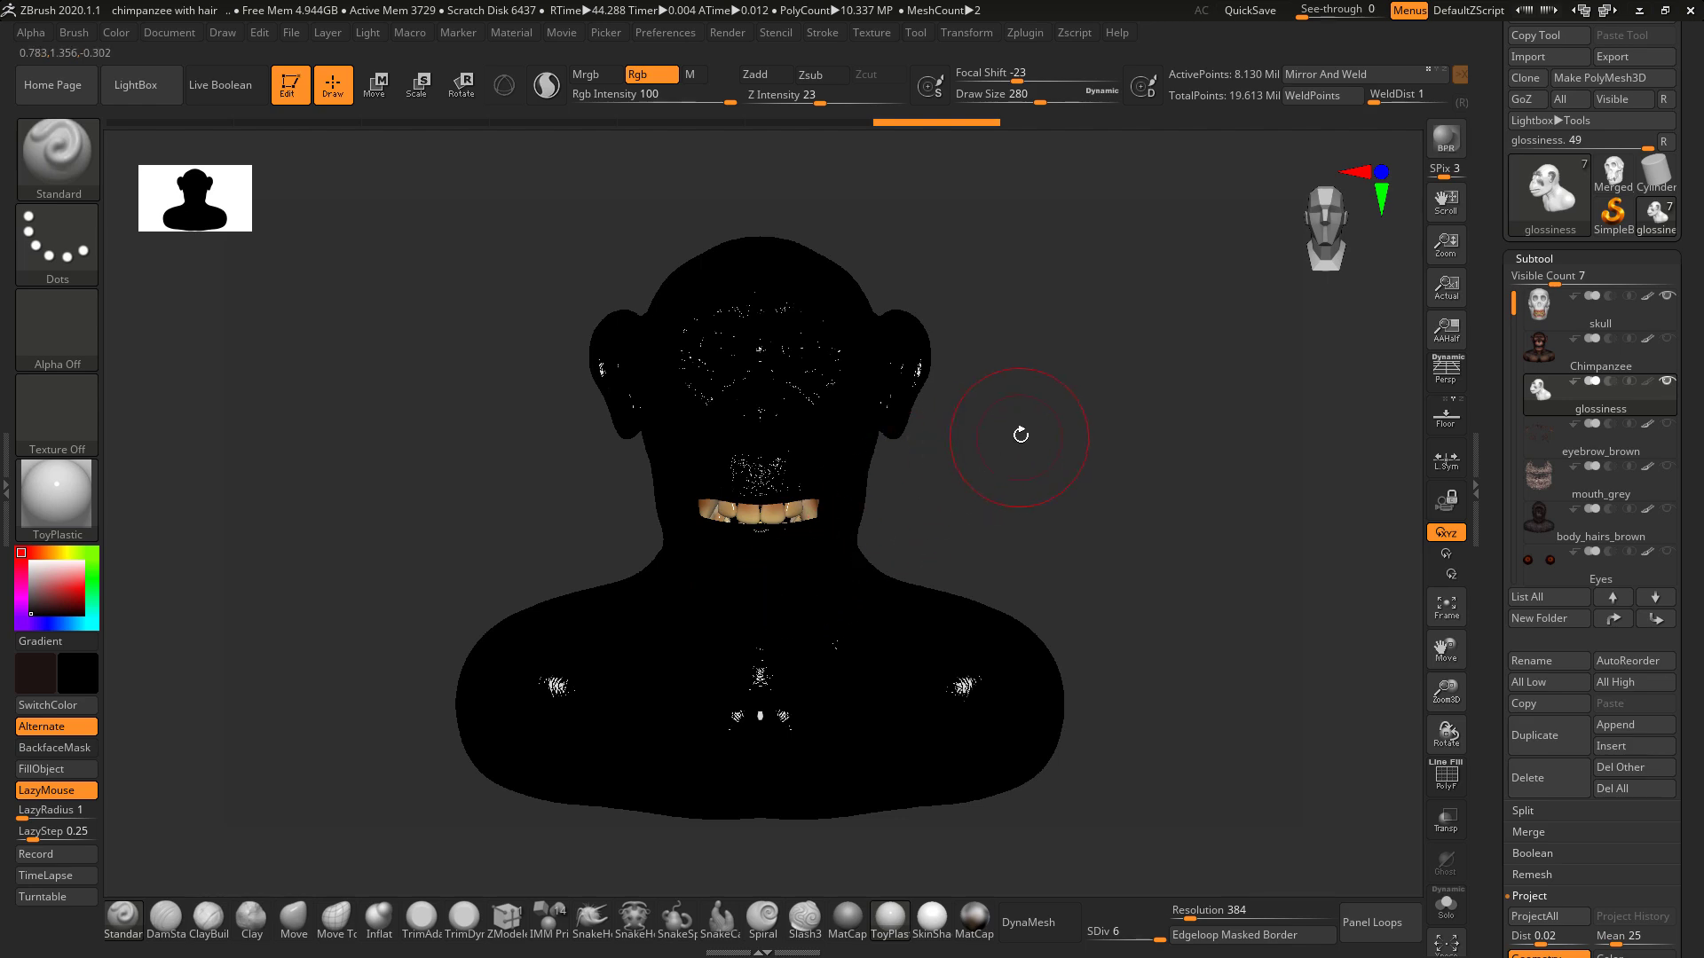
click(50, 504)
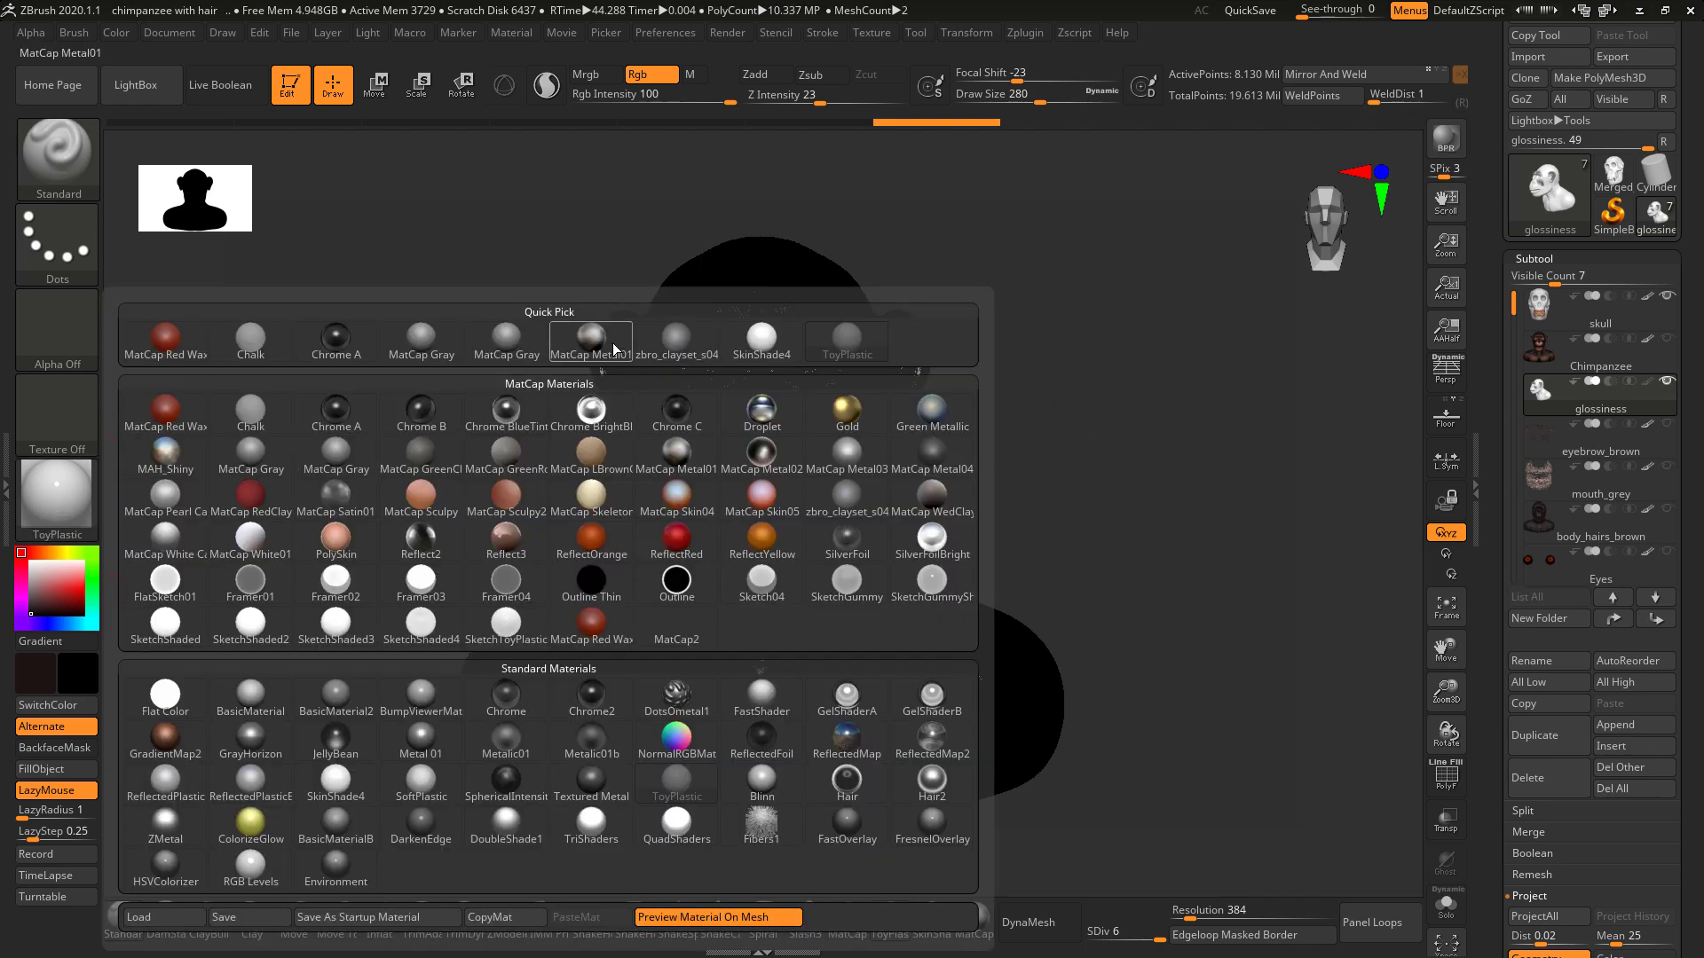
click(757, 343)
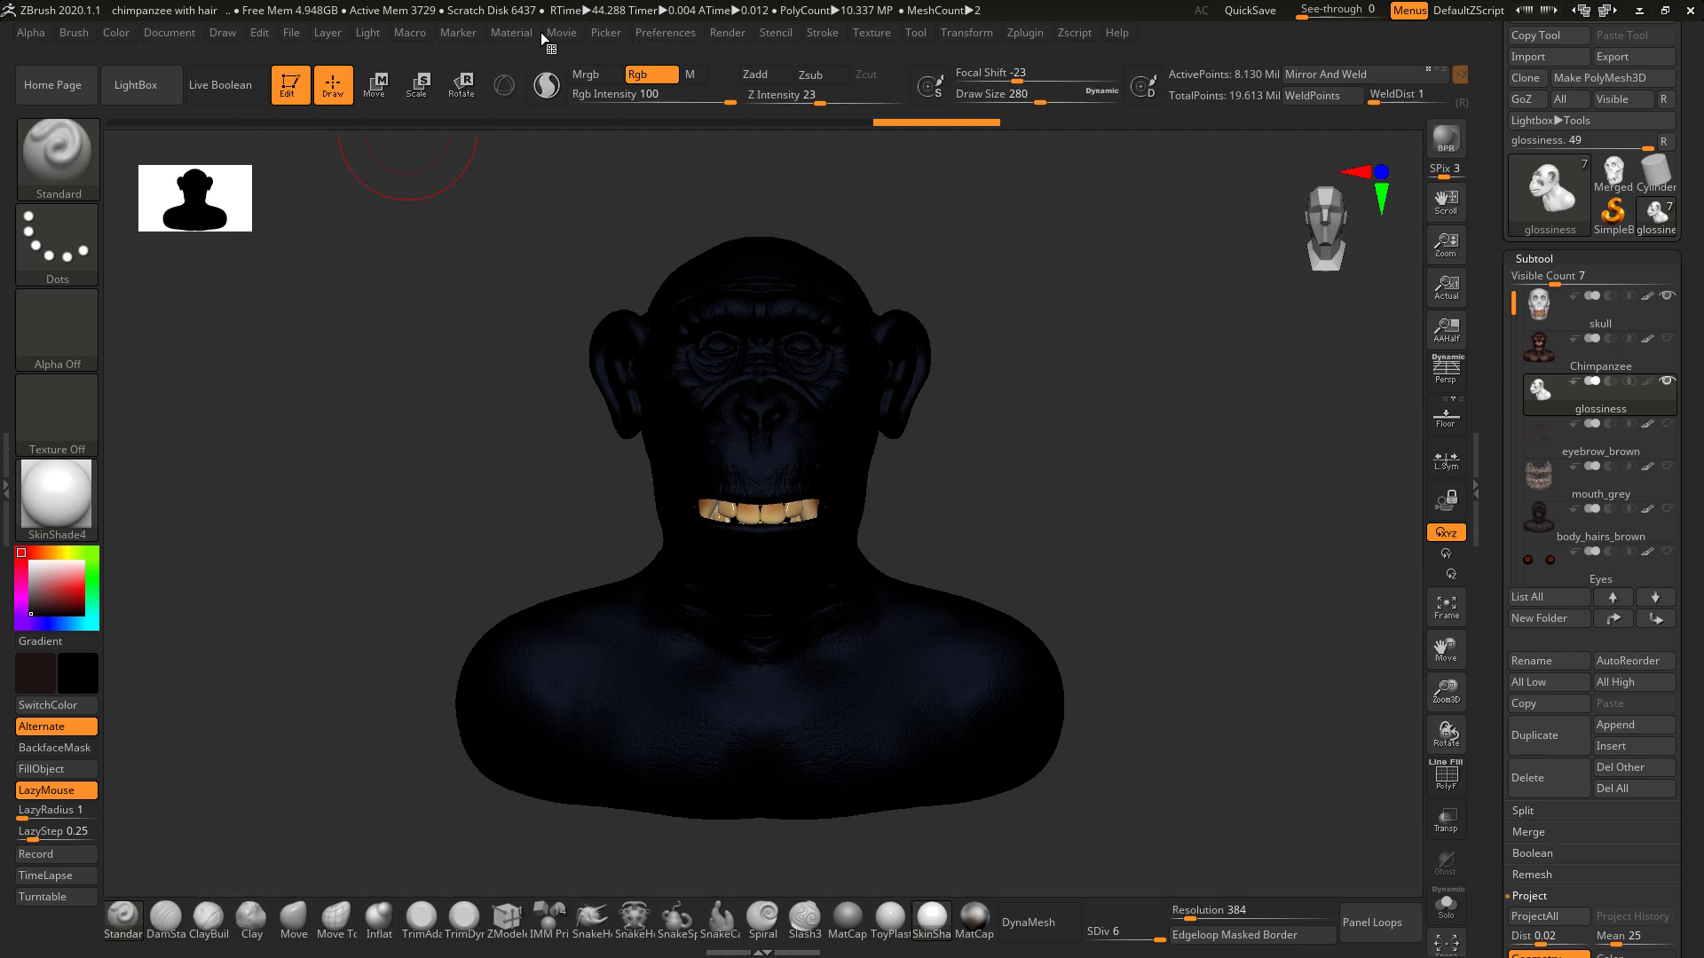
Dock the Material palette in the side tray, expand its Modifiers and set SkinShade4's Ambient to 13.
mouse_move(511, 37)
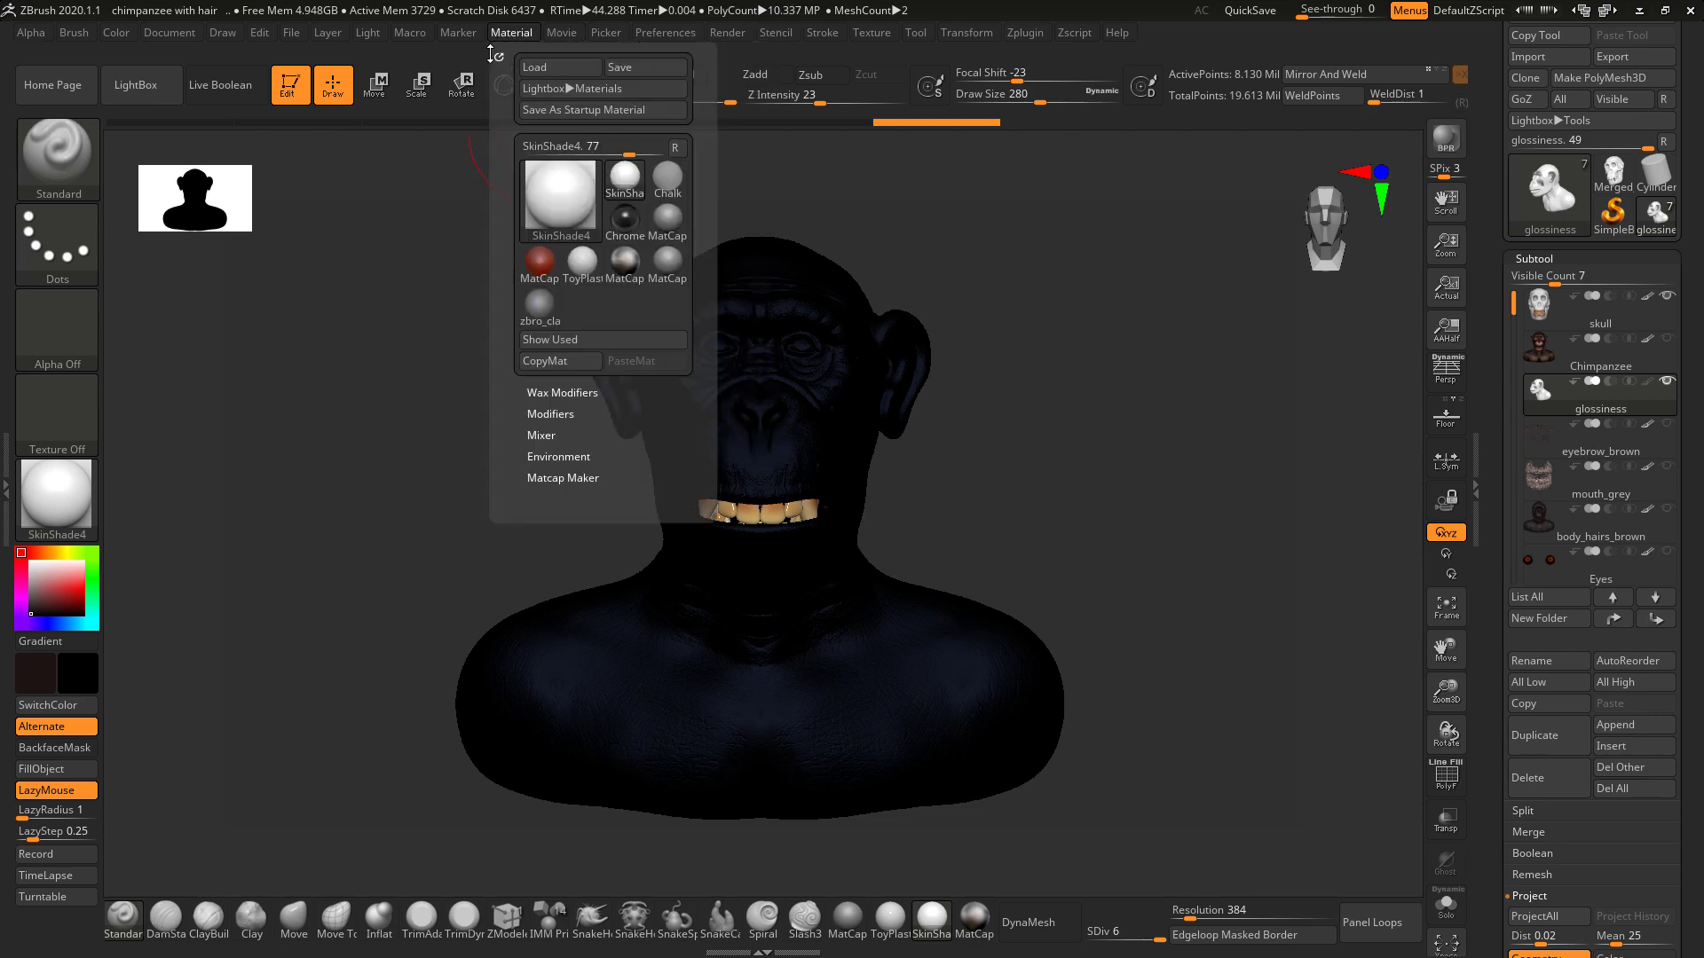
drag(497, 57, 89, 306)
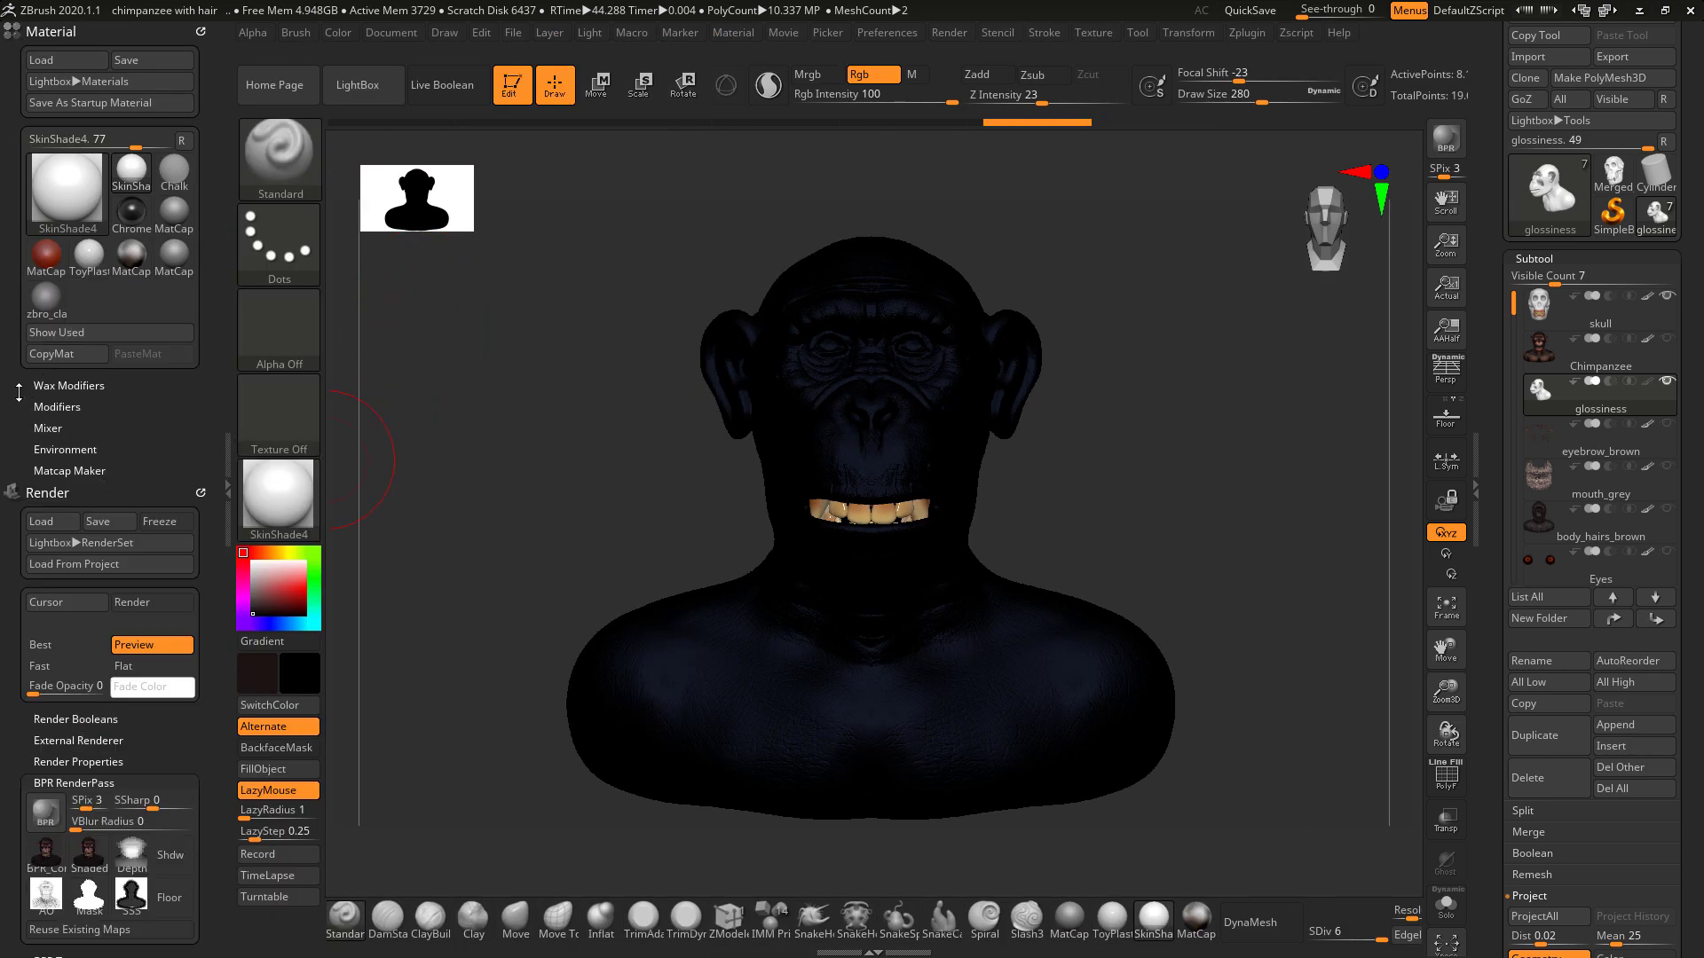
click(59, 406)
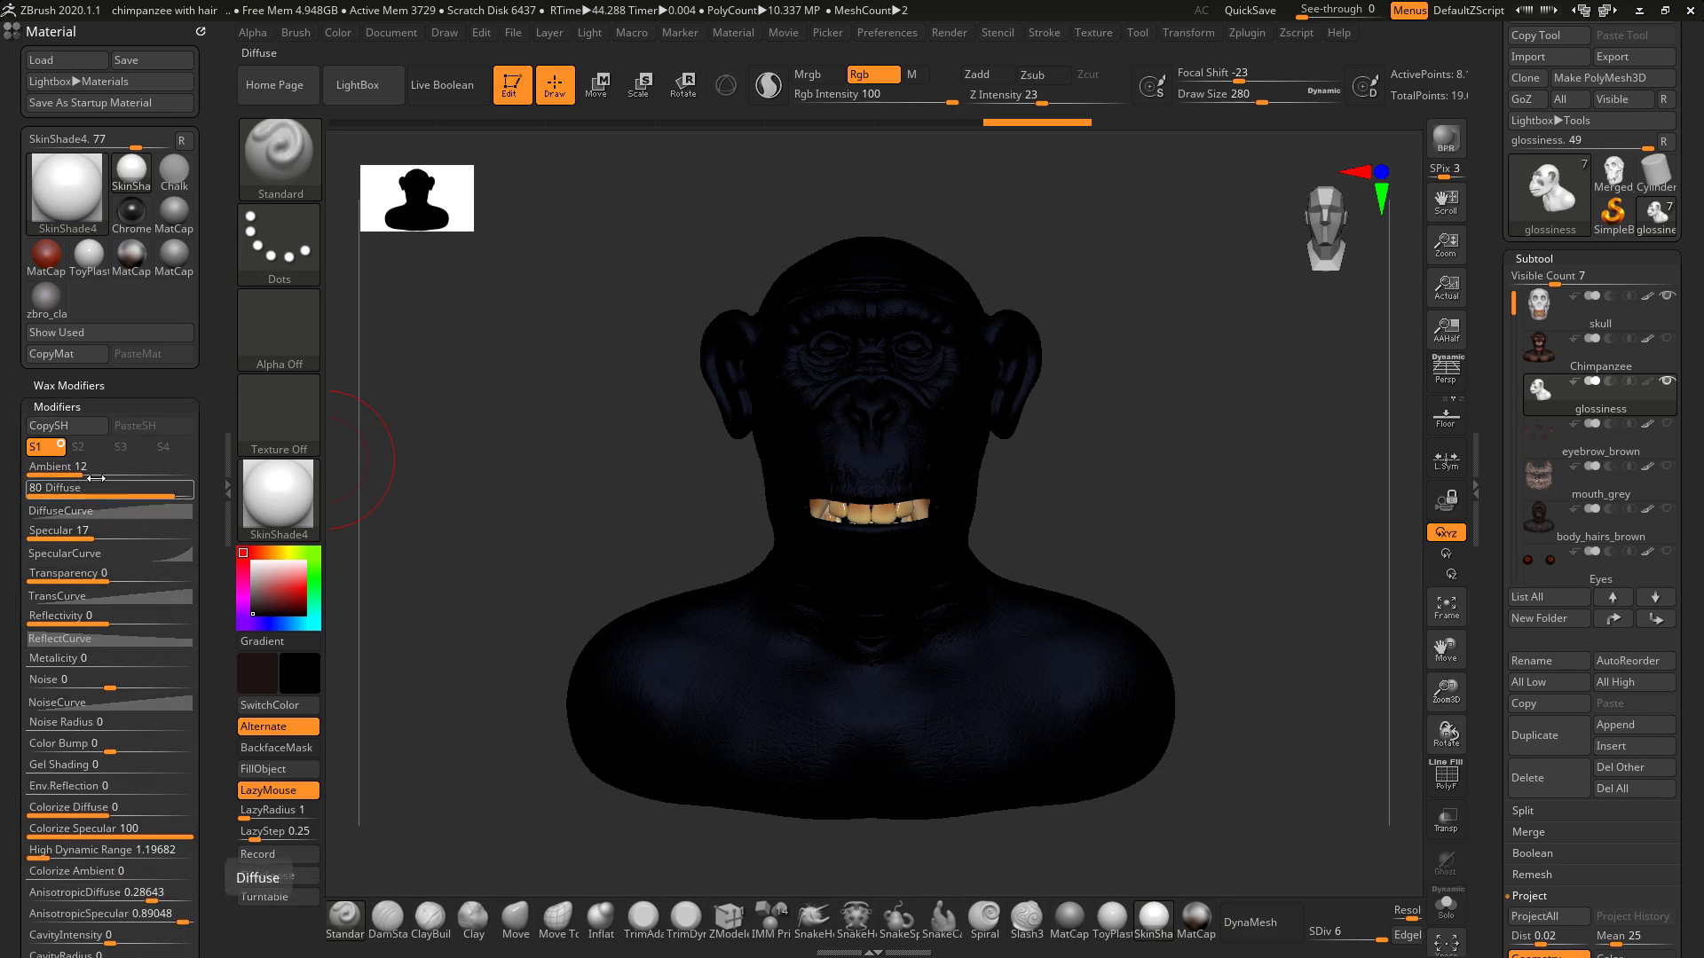
drag(74, 472, 89, 471)
click(91, 464)
click(97, 468)
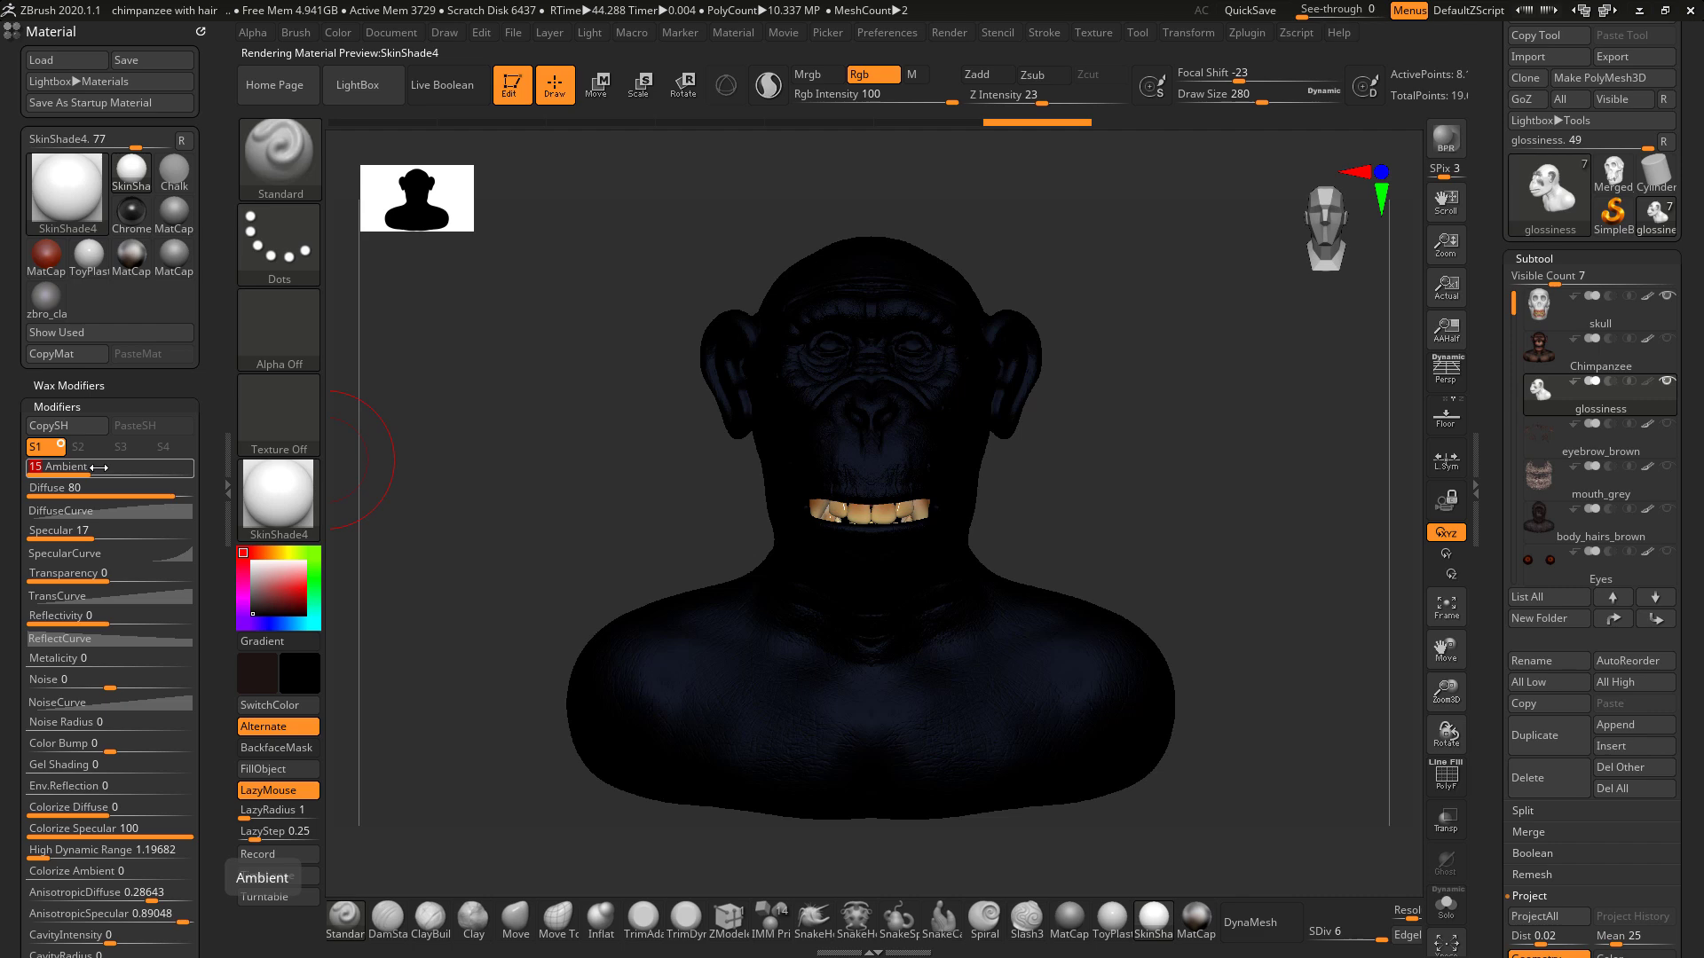
drag(91, 467, 89, 467)
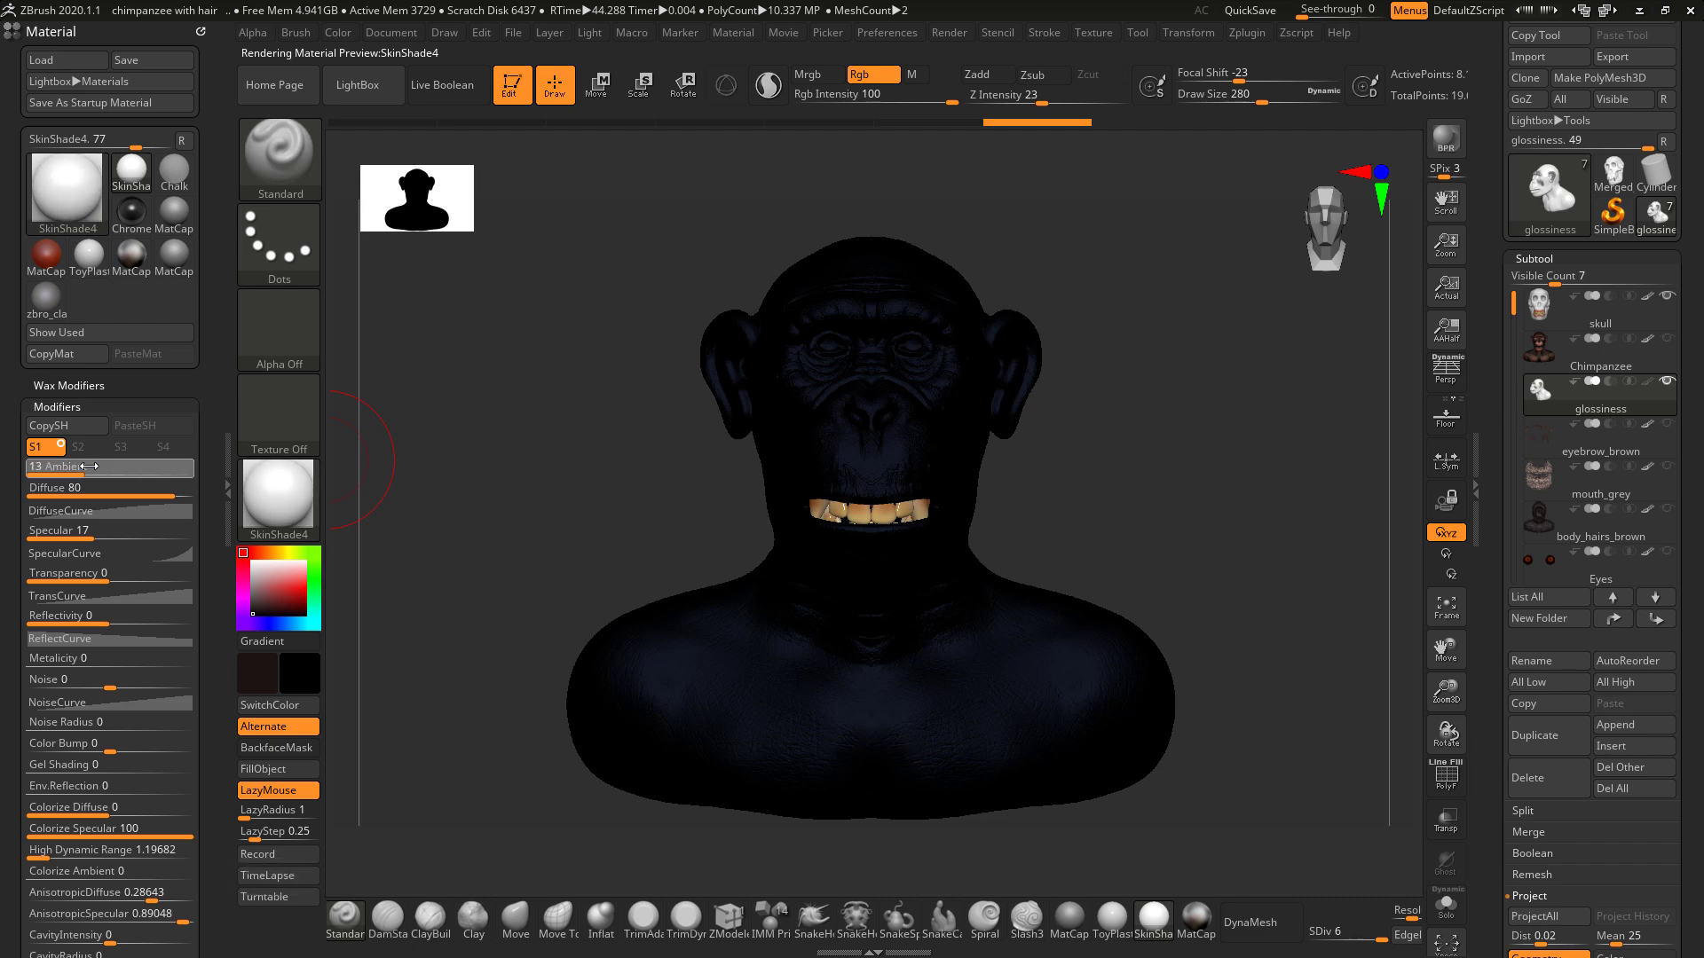
Toggle polypaint on the glossiness subtool to compare it, and fill the subtool with black (R 0, G 0, B 0).
click(1647, 382)
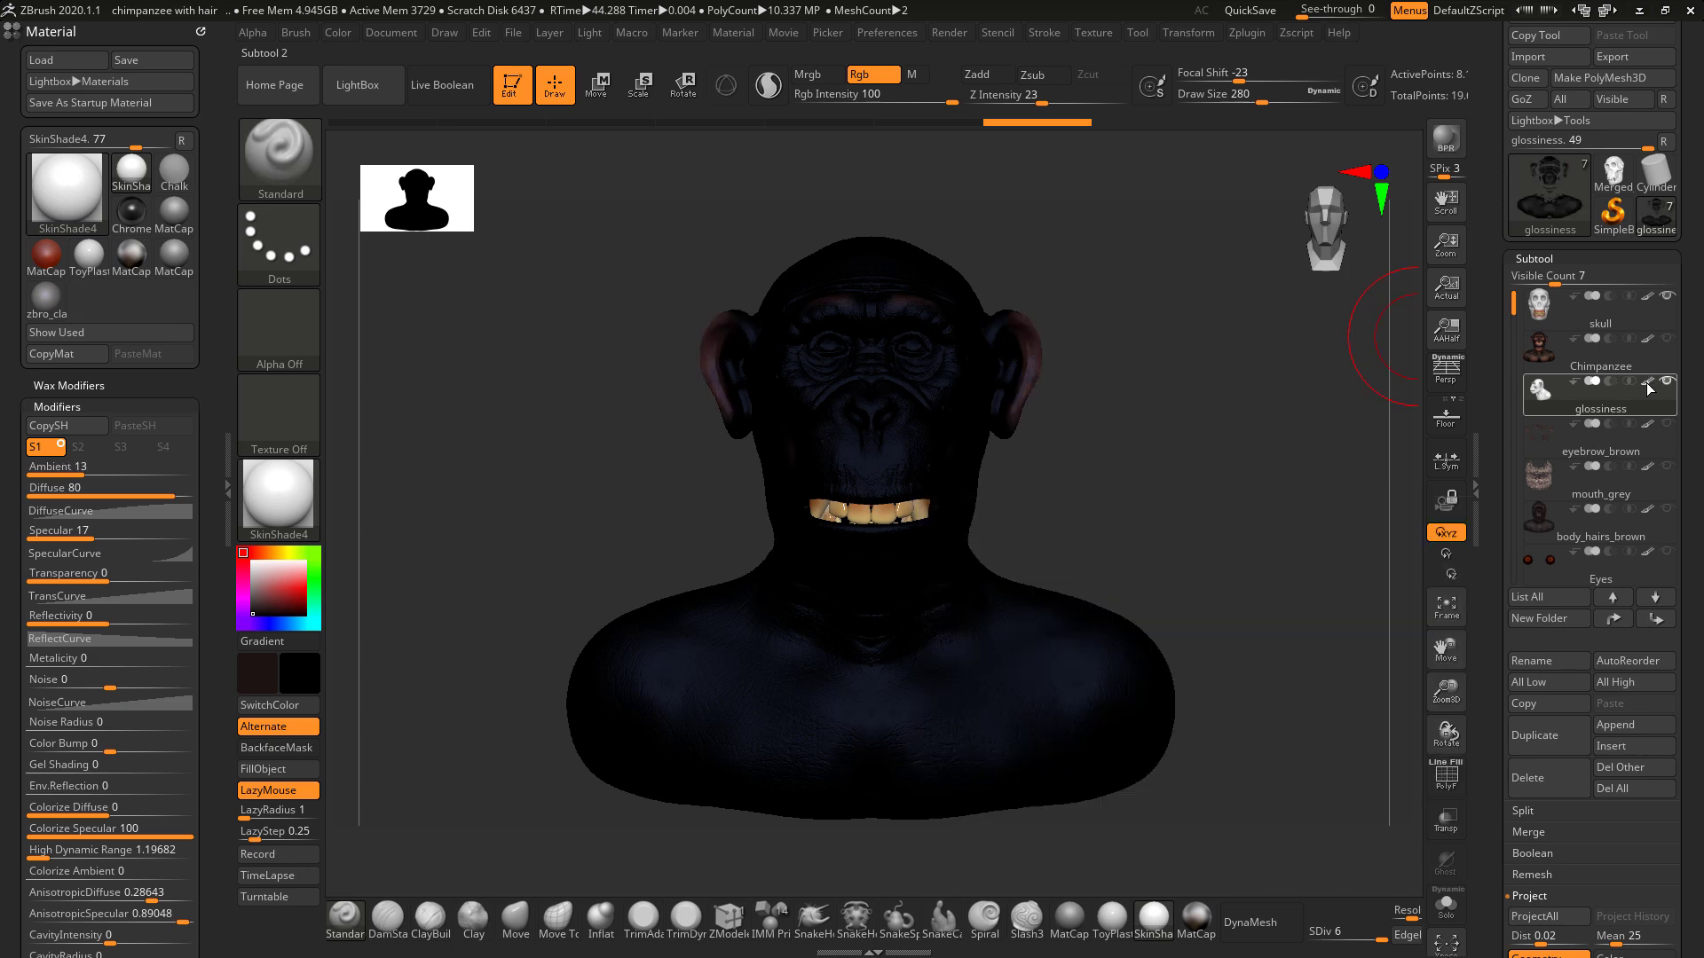
click(1647, 382)
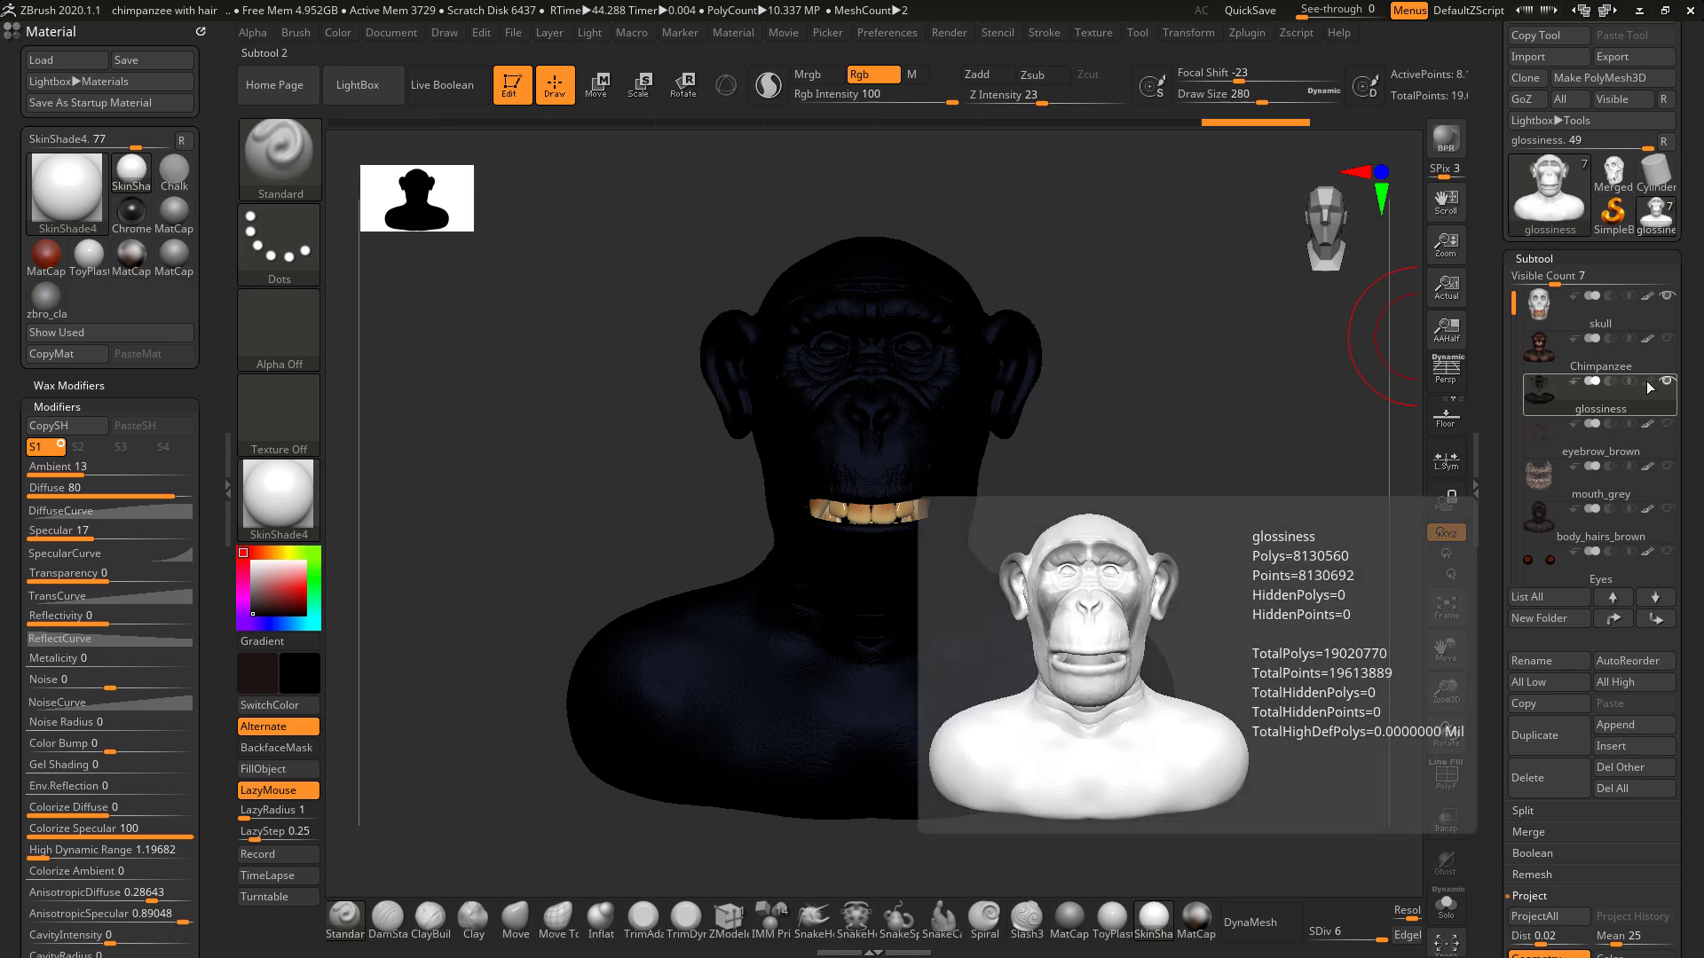
click(1647, 382)
click(1647, 383)
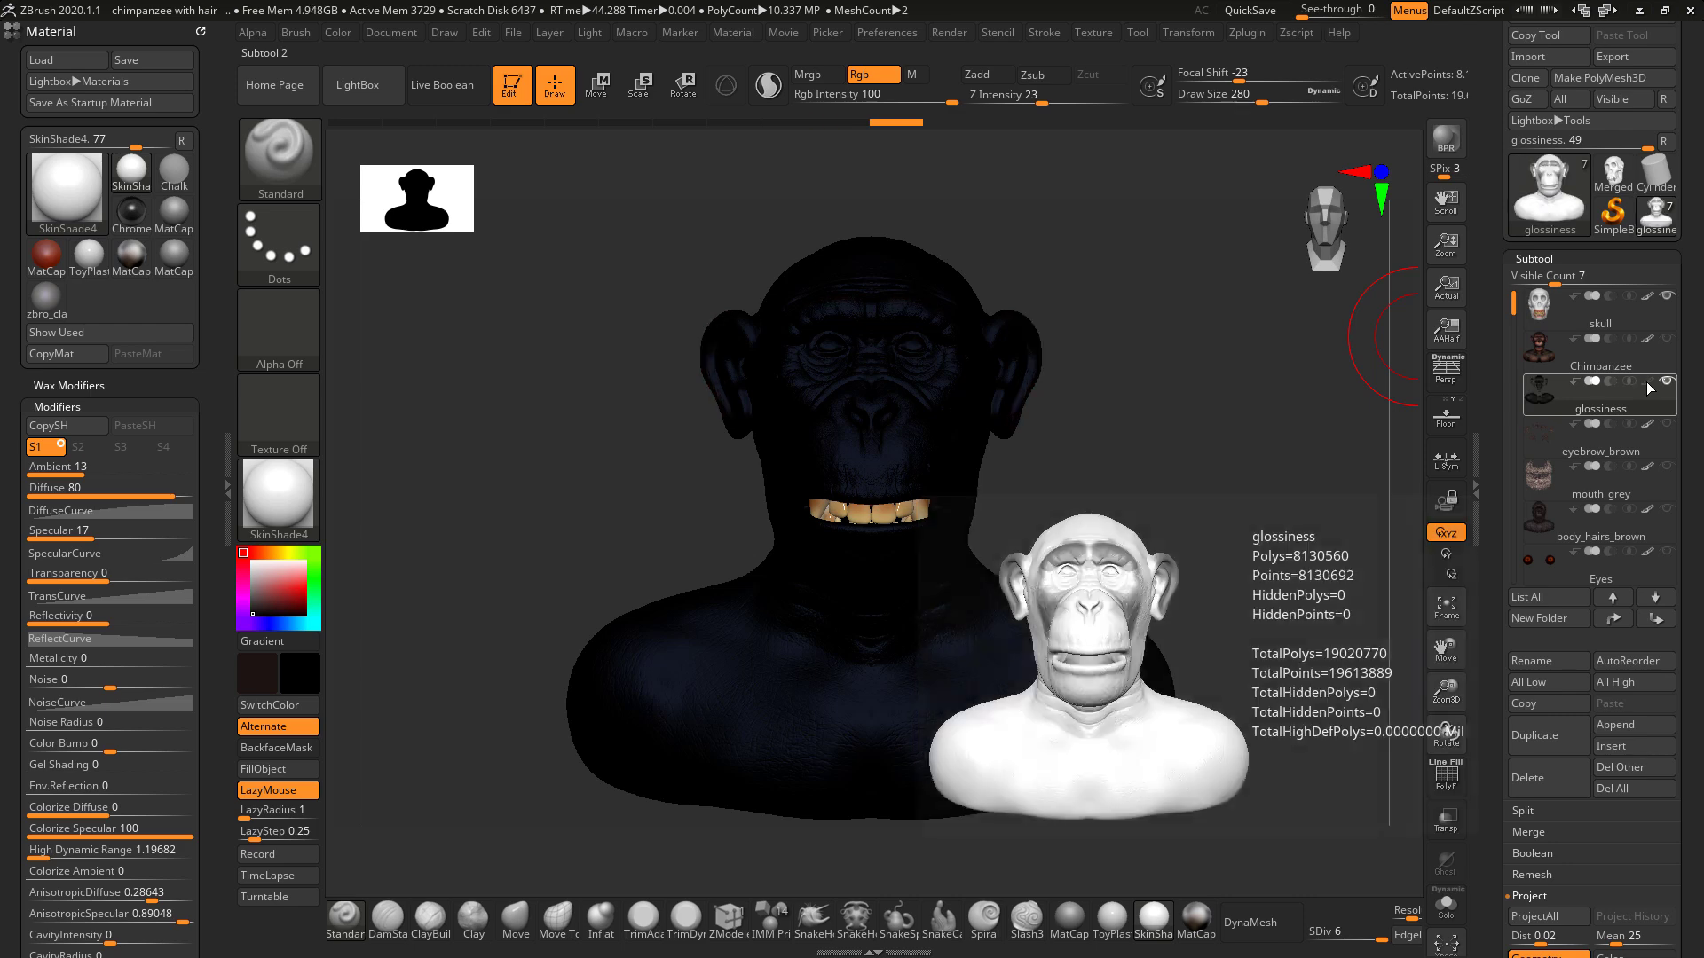
click(1647, 382)
click(1647, 382)
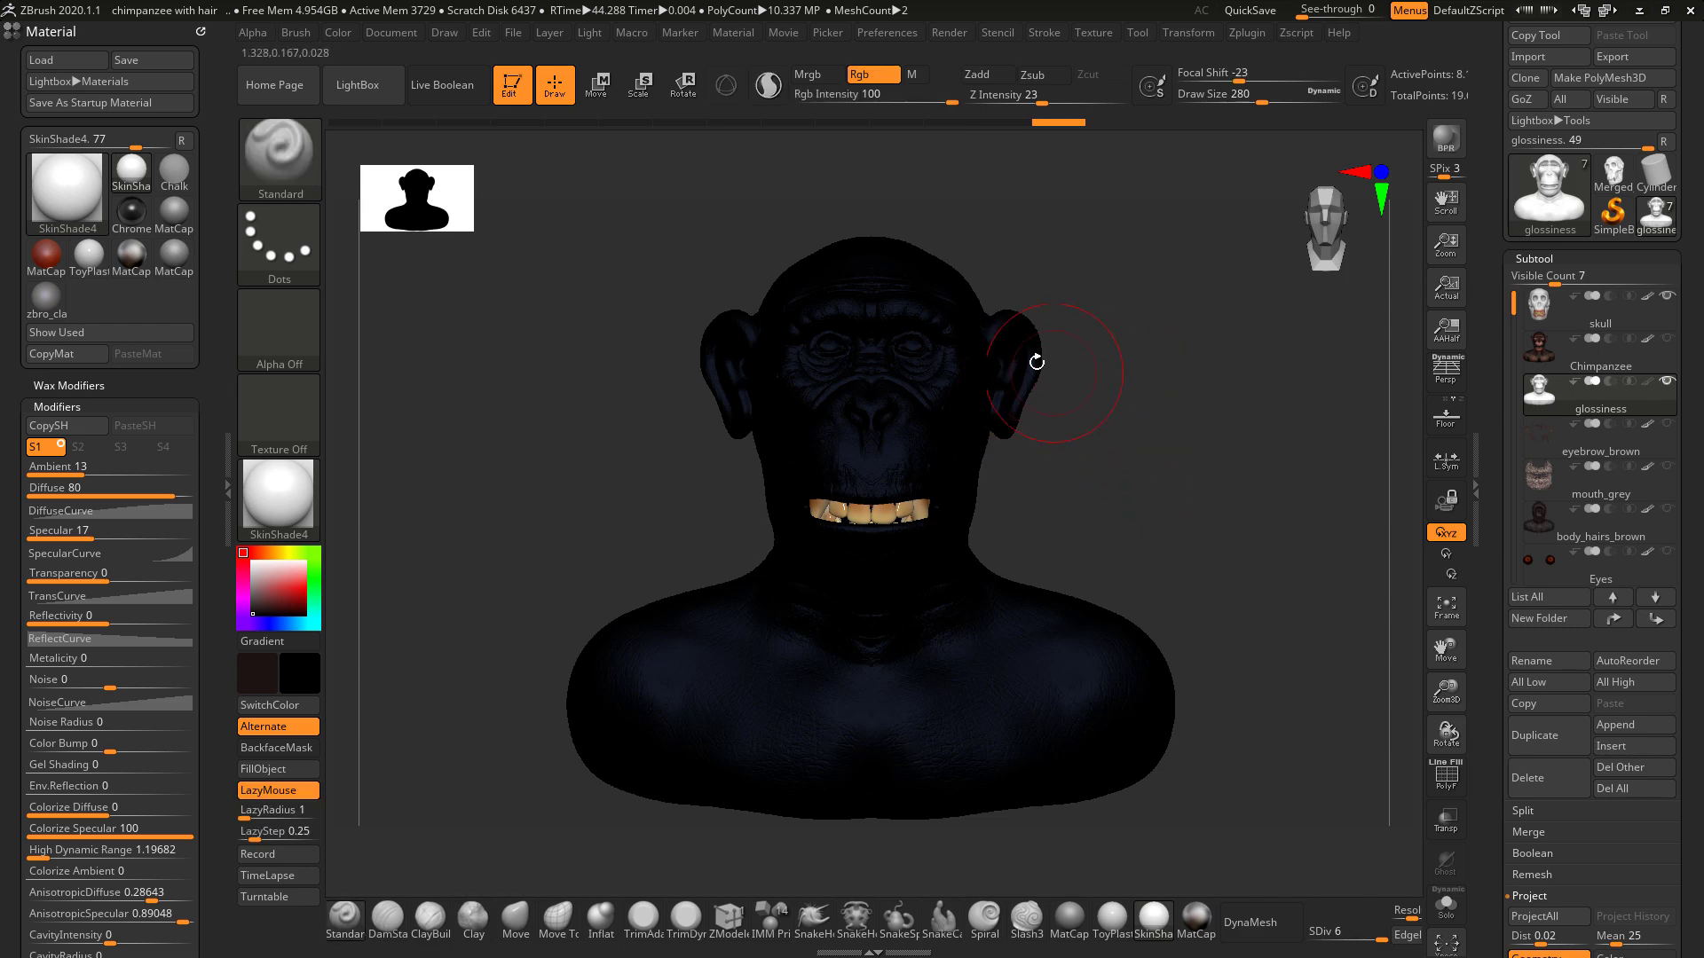
click(337, 35)
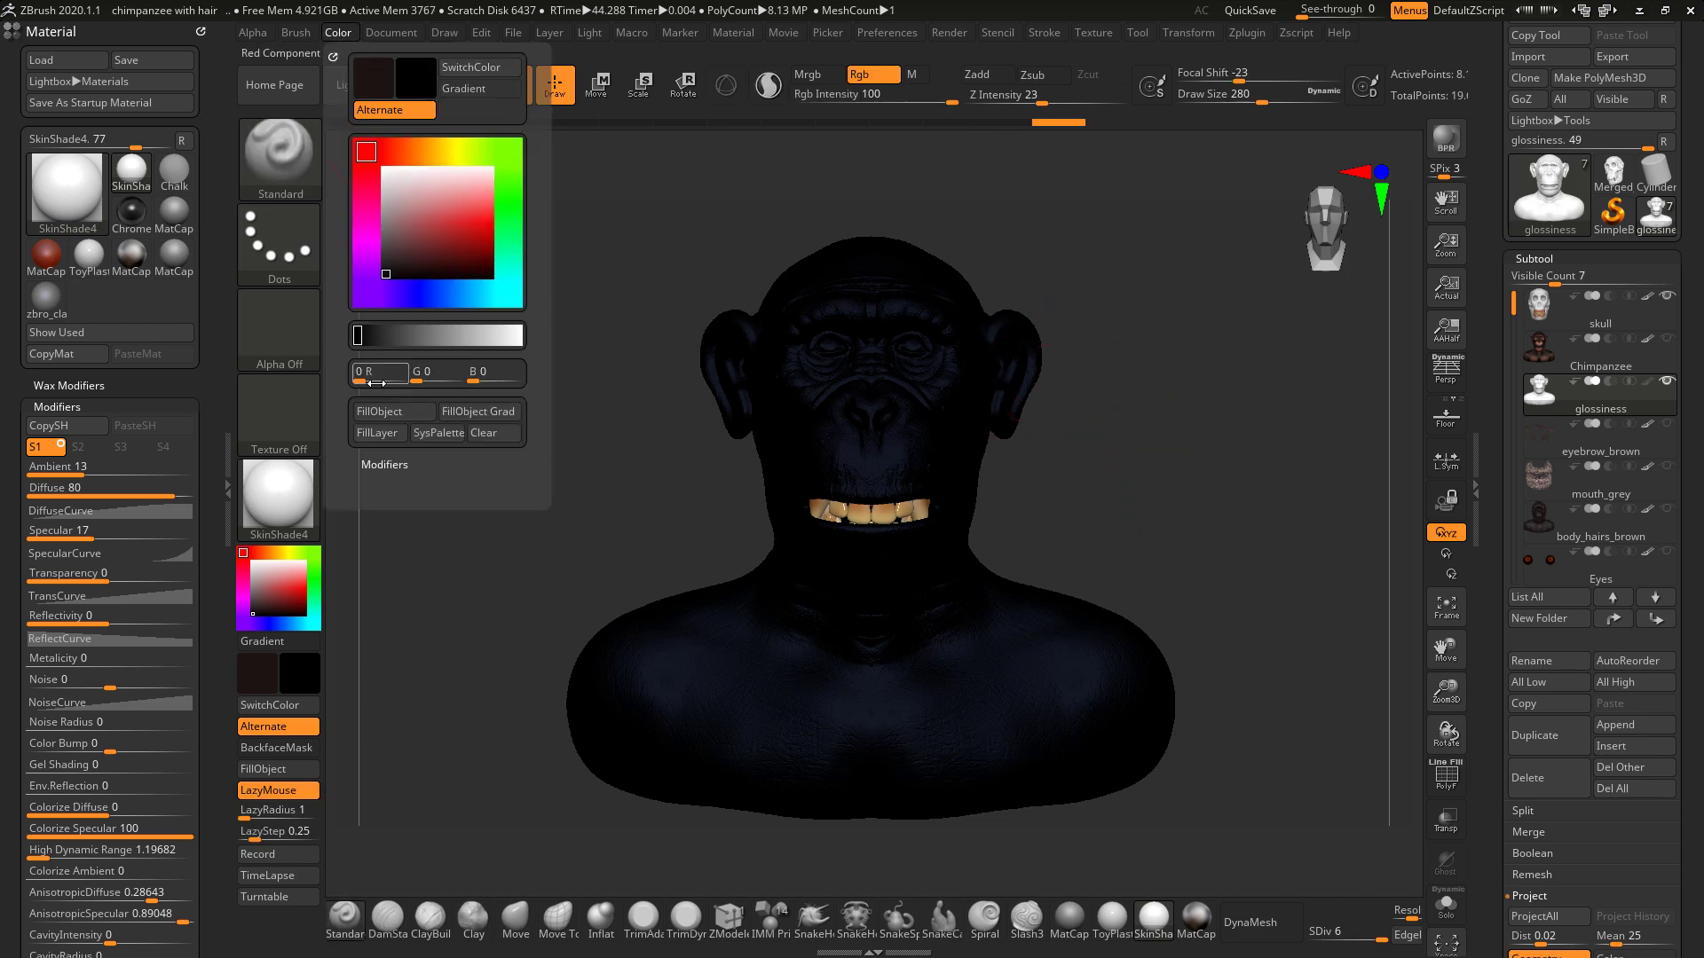
click(384, 411)
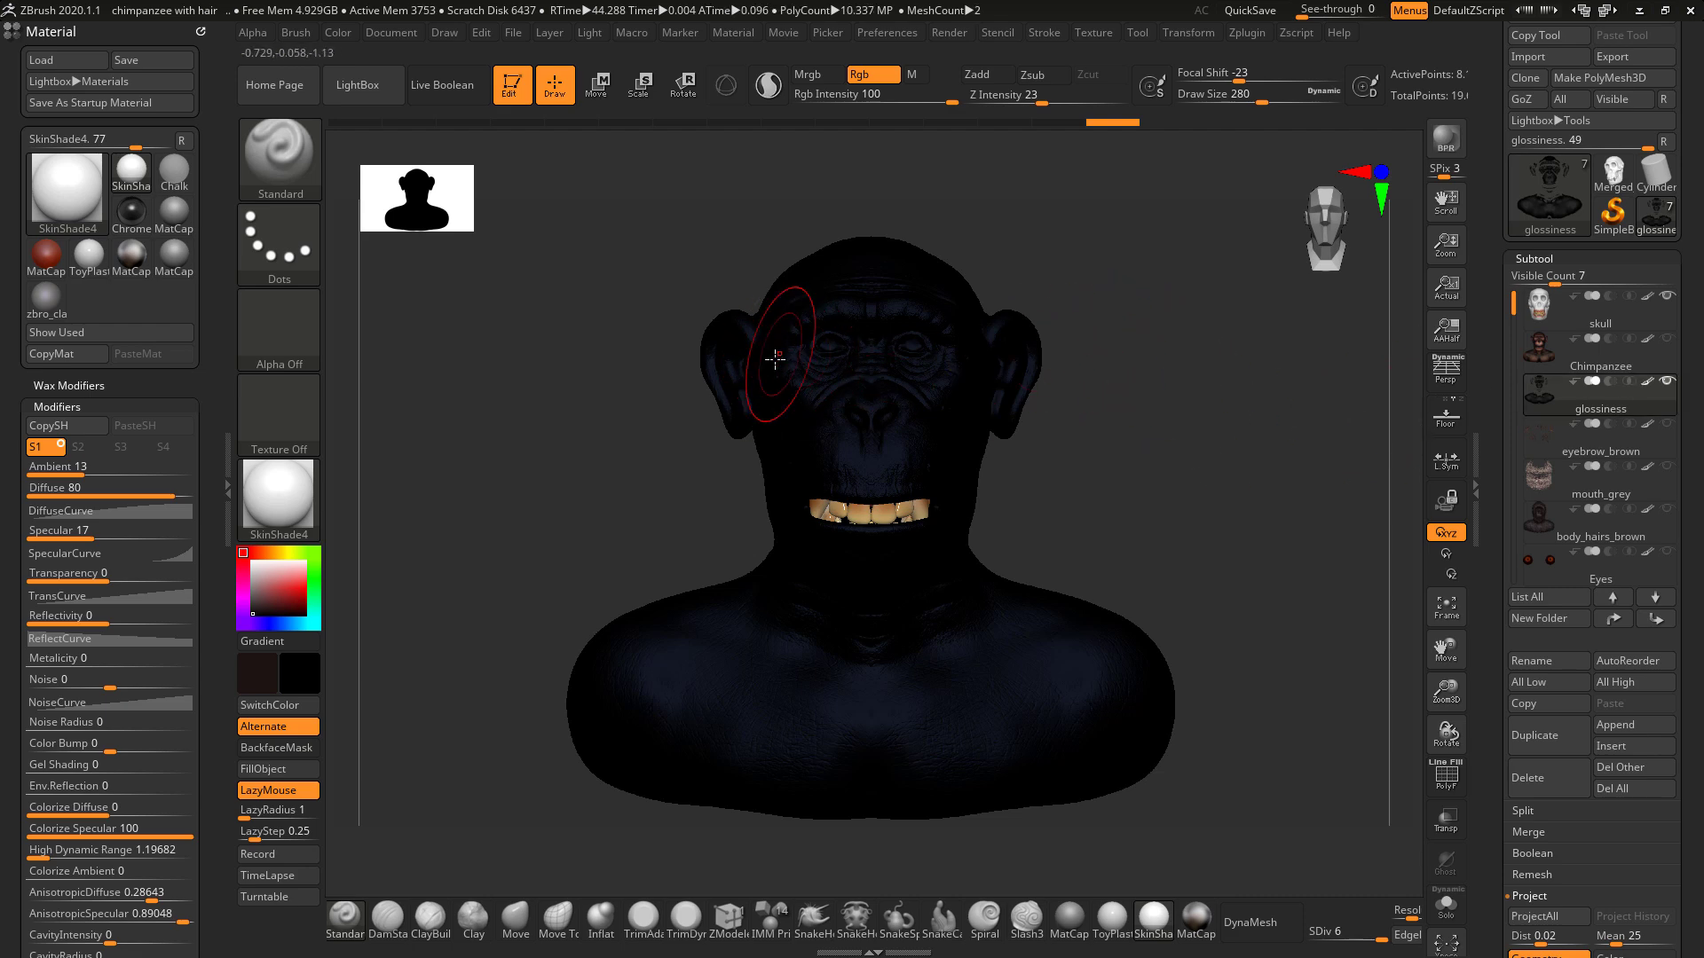
Set SkinShade4's Ambient to 10.
drag(140, 462, 104, 468)
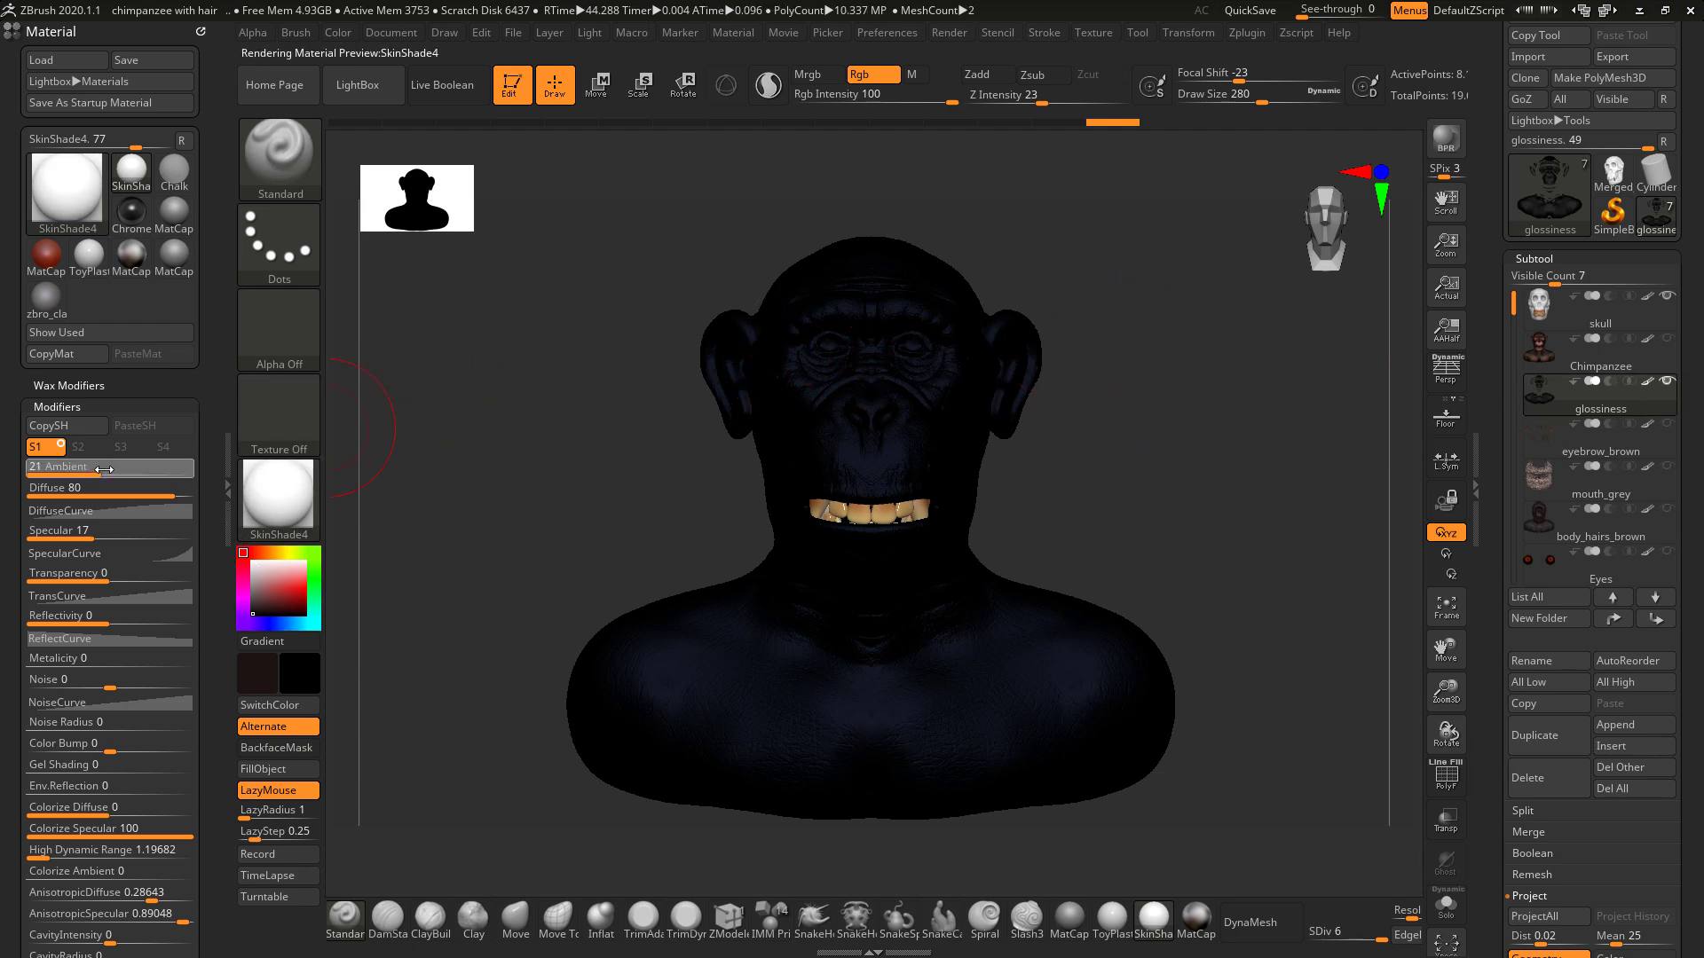
click(102, 468)
text(11)
key(Return)
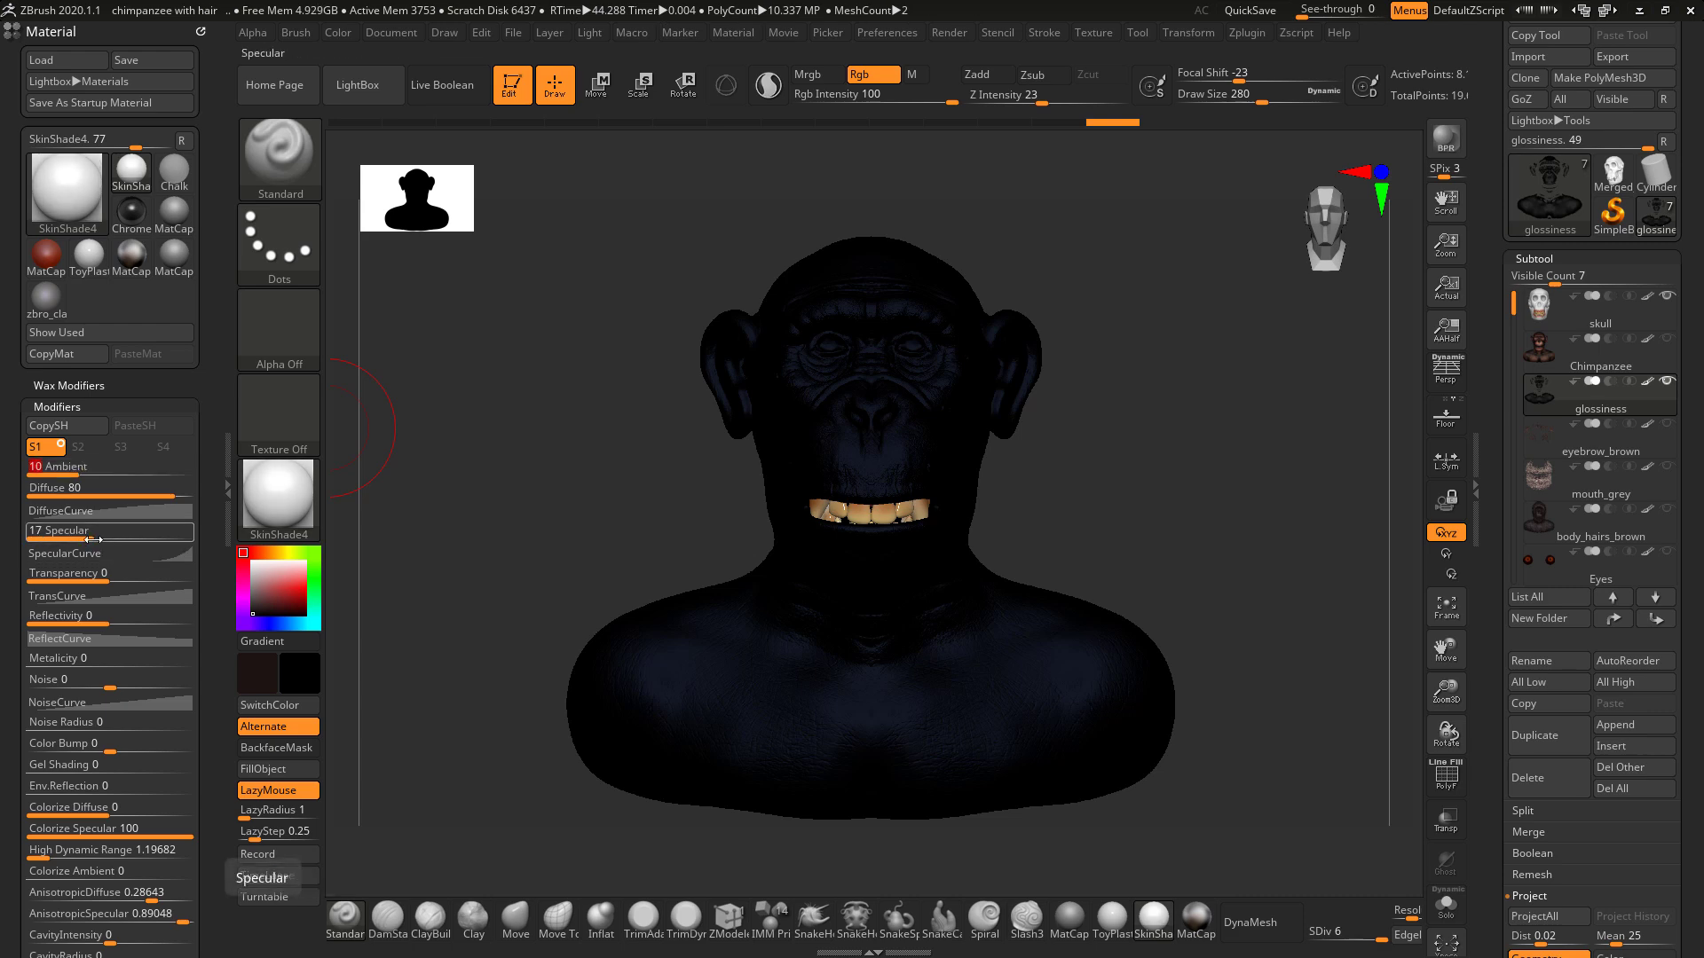
Raise SkinShade4's Specular to 73 and pull the lower end of its specular curve down for tighter highlights.
drag(98, 539, 106, 540)
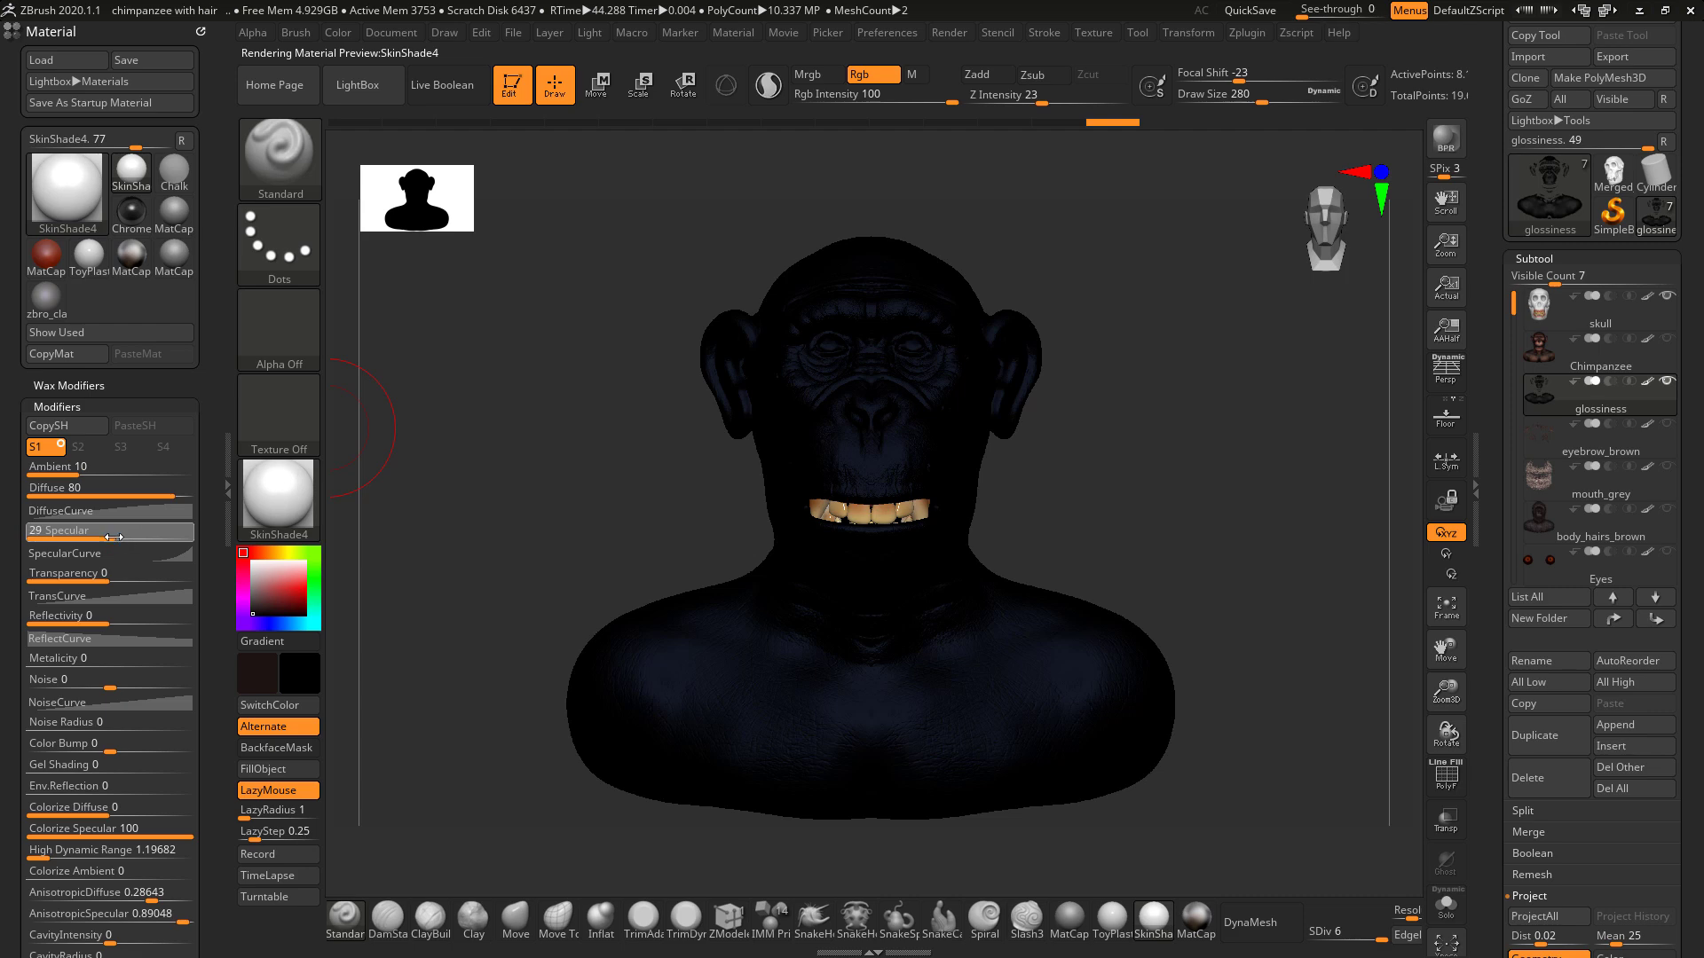
key(Return)
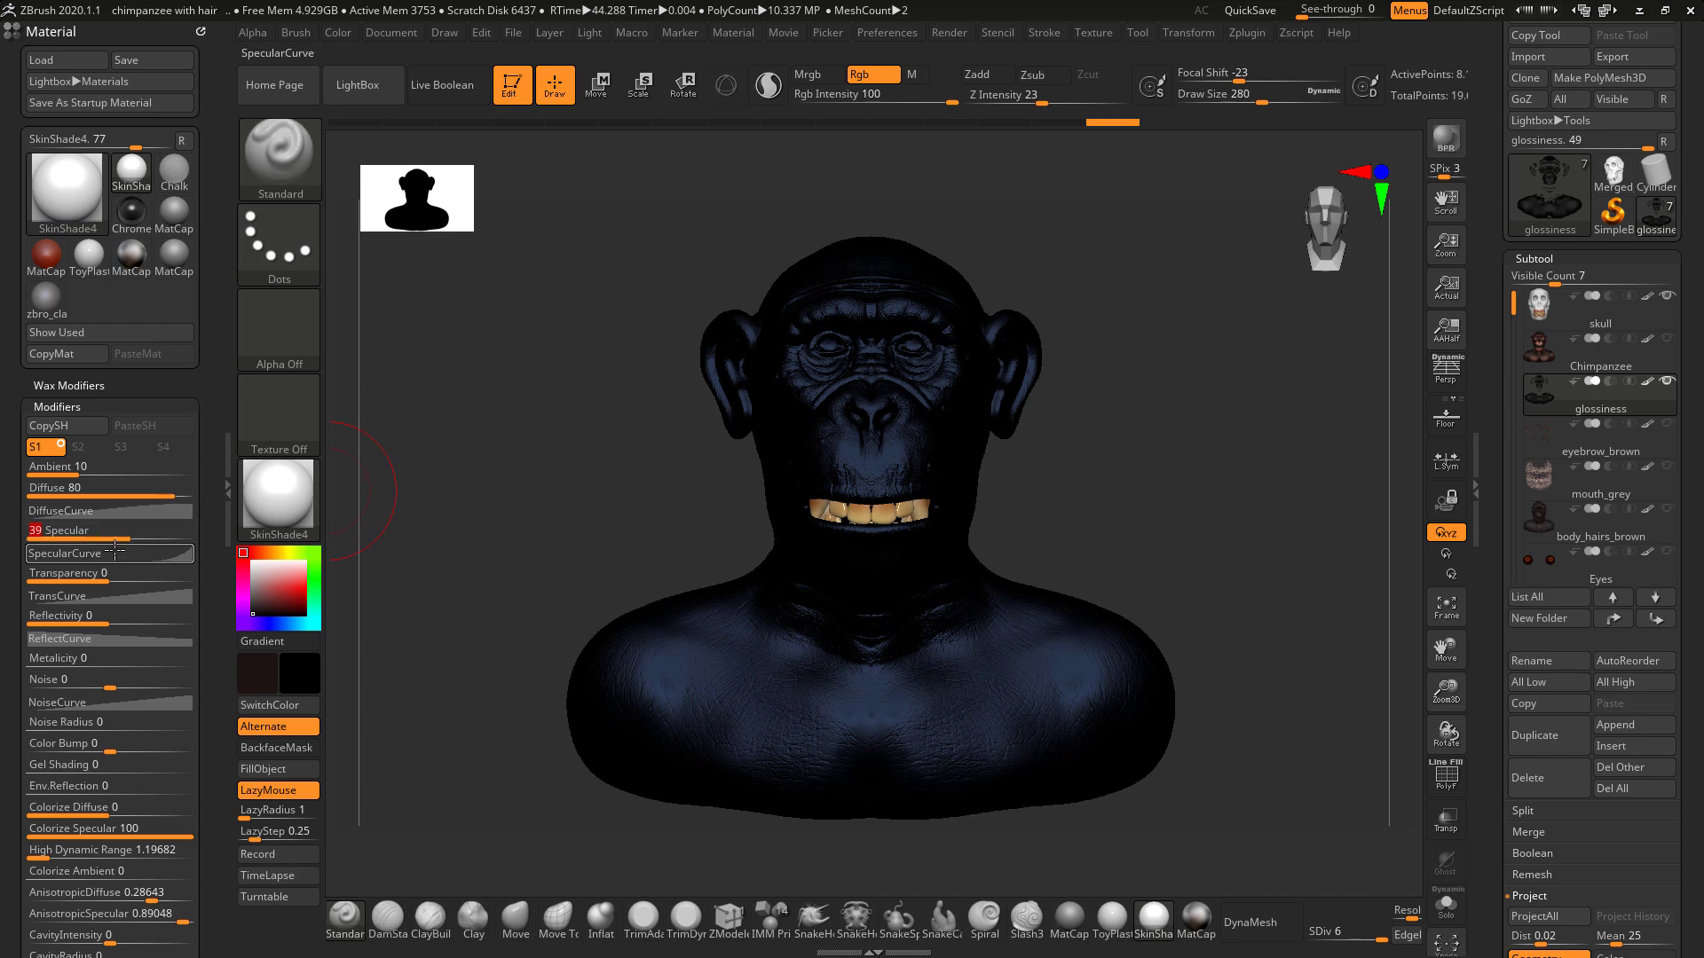
drag(130, 535, 141, 535)
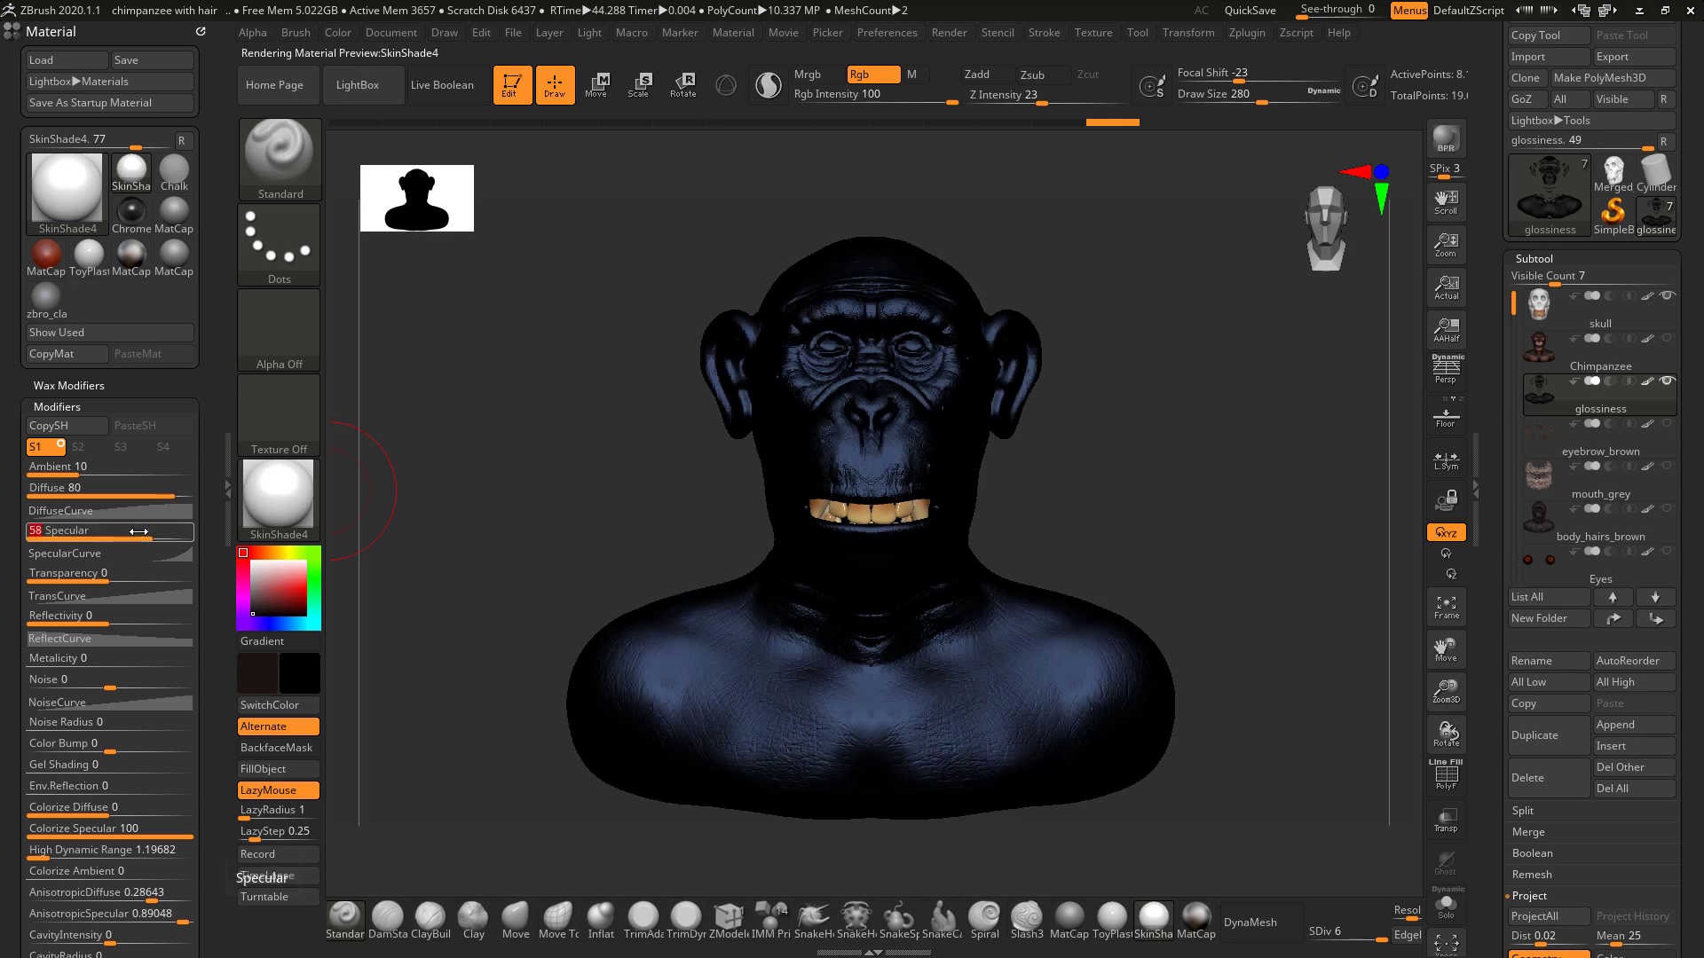
click(142, 536)
drag(142, 536, 168, 535)
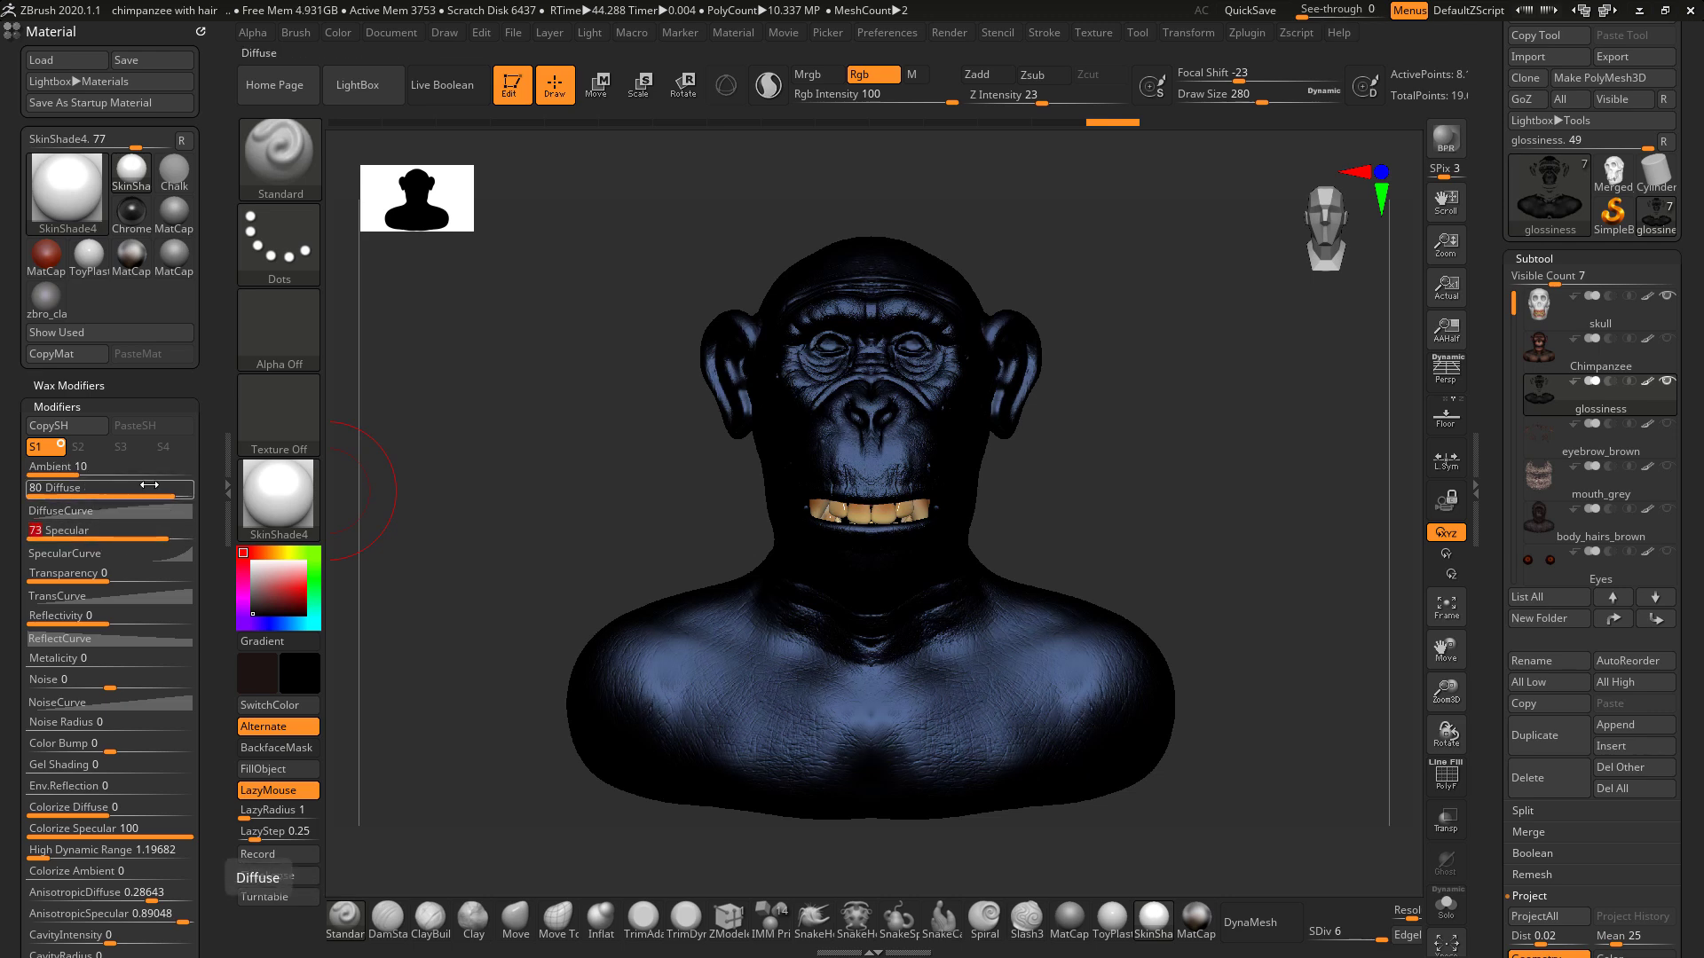
click(160, 553)
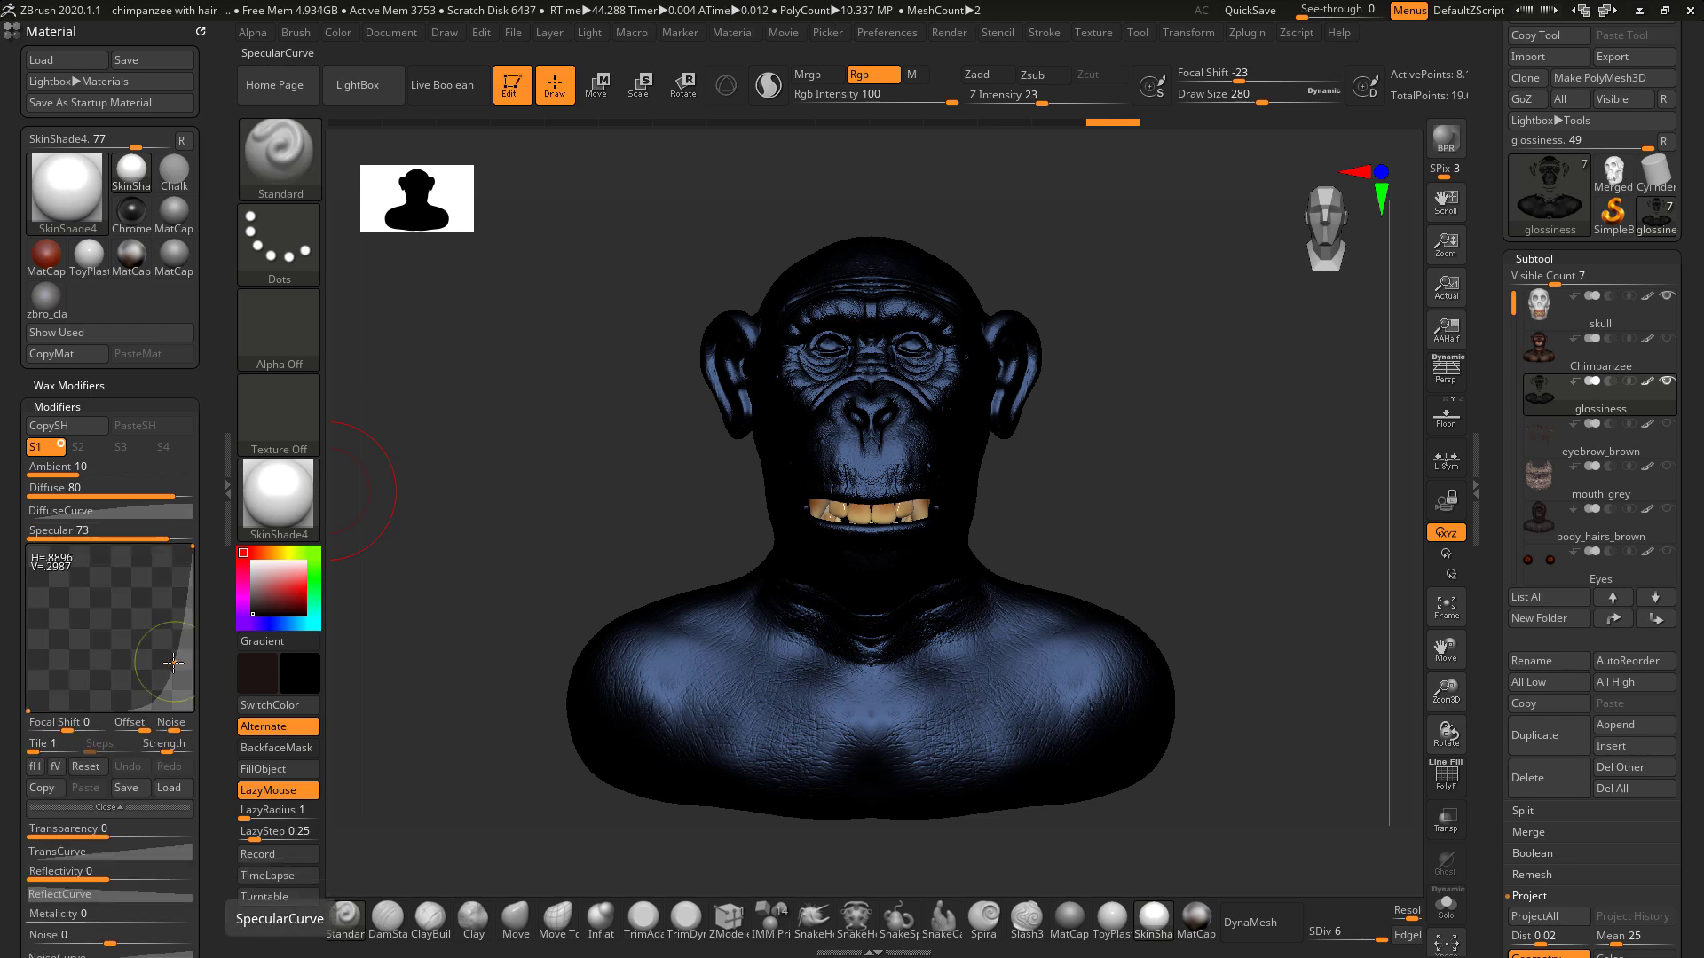
mouse_move(173, 663)
mouse_down()
mouse_move(155, 651)
mouse_move(173, 694)
mouse_up()
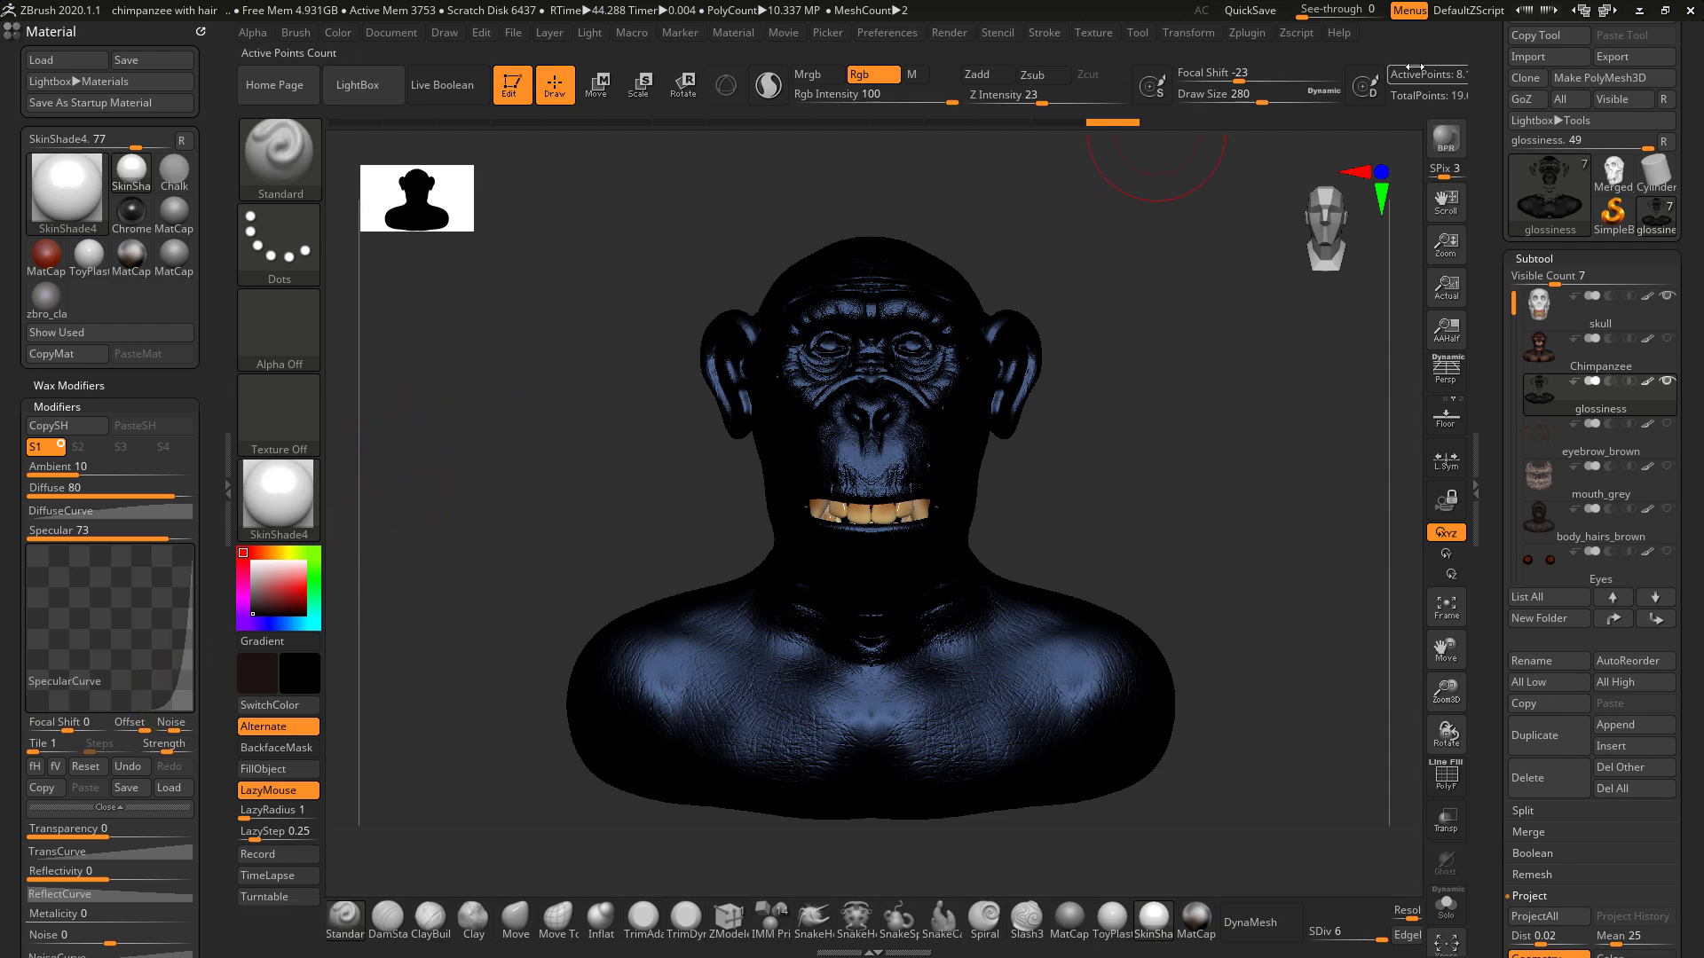
Render the black bust with BPR and export the Shaded pass as a PNG named BPR_Glossiness in the RenderPass folder.
click(1445, 142)
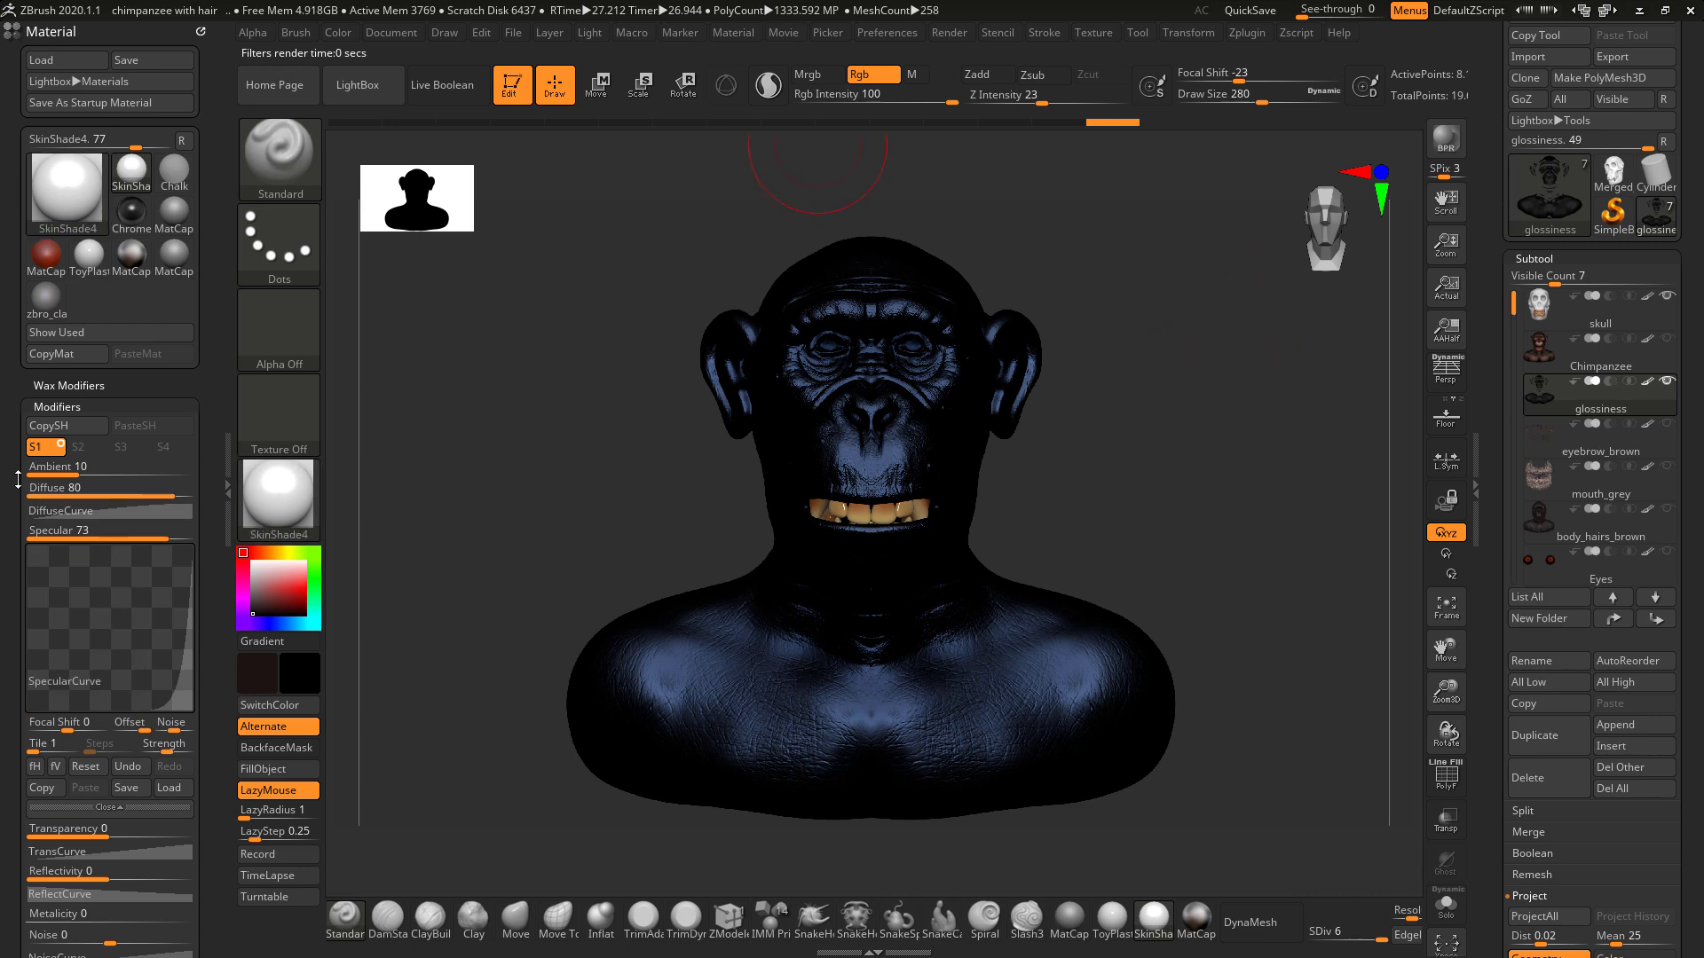
mouse_move(16, 461)
mouse_down()
mouse_move(6, 568)
mouse_move(22, 336)
mouse_up()
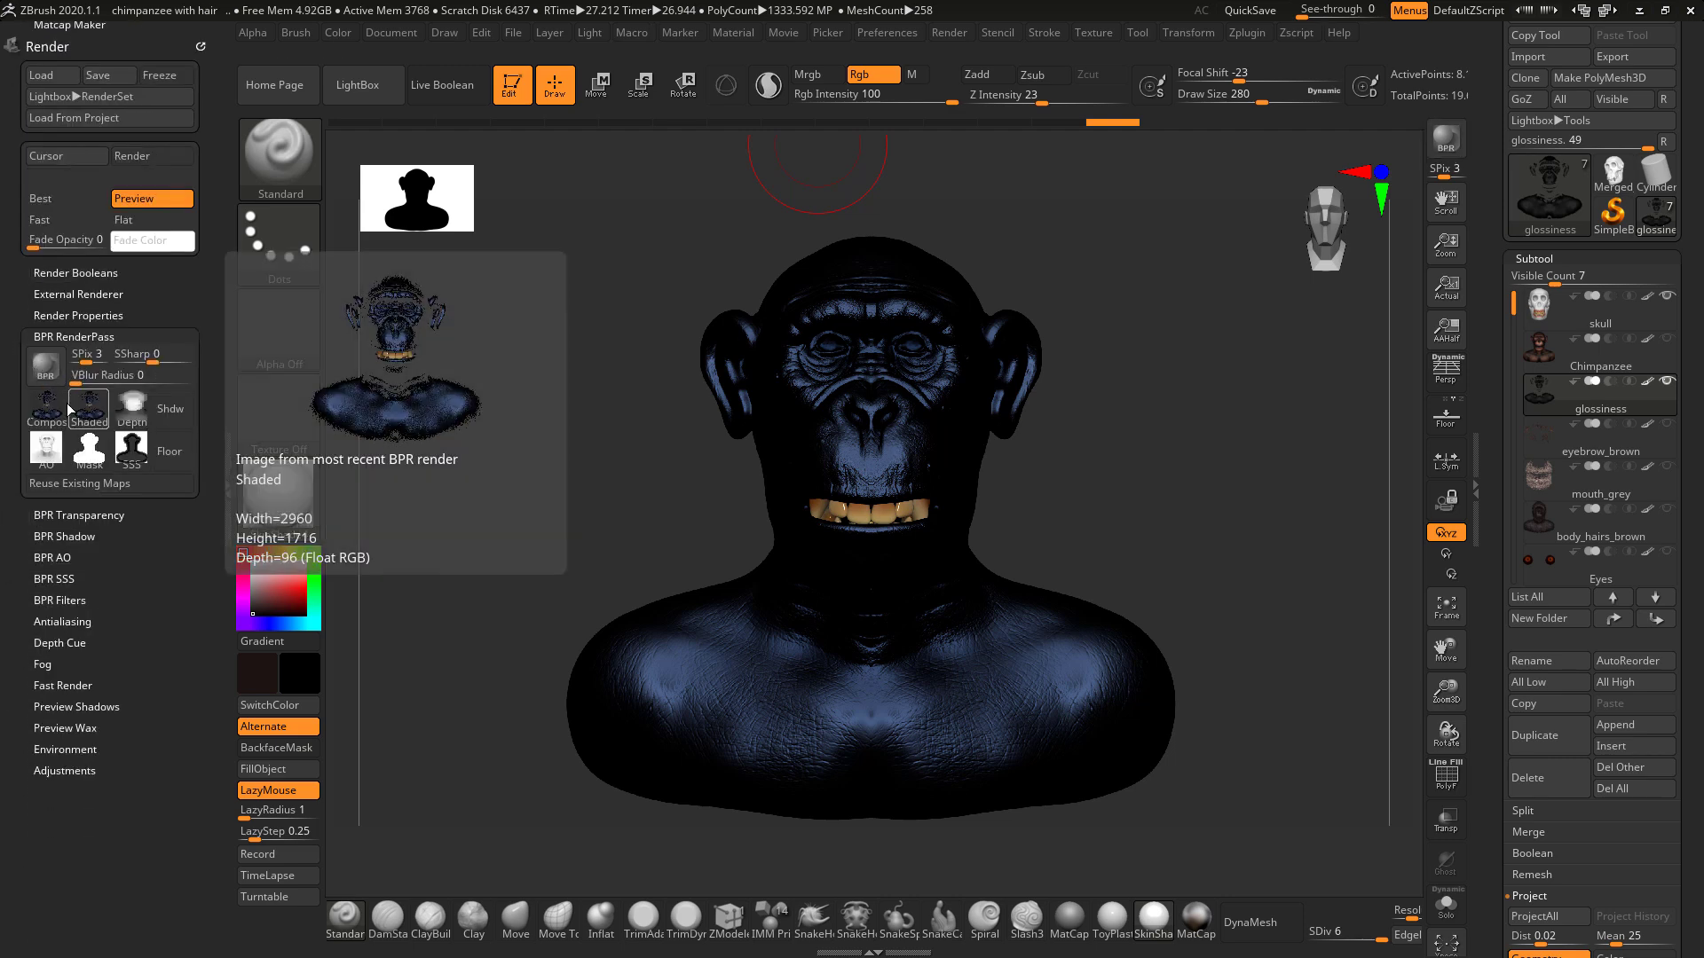
mouse_move(64, 406)
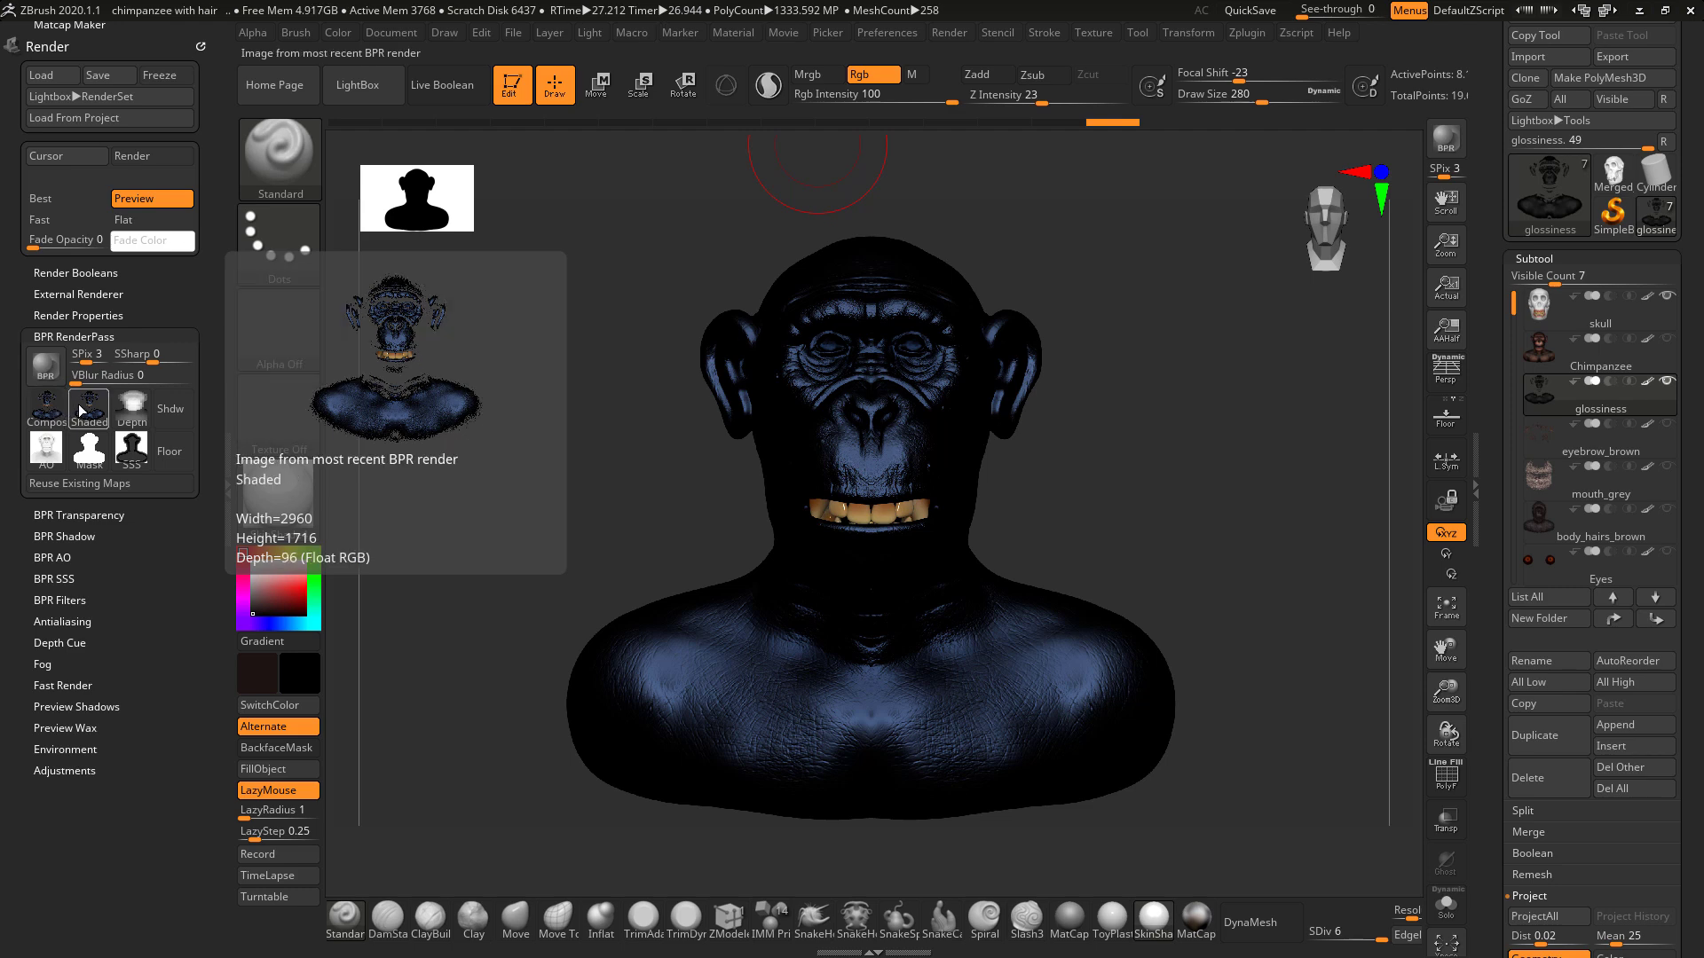
click(90, 410)
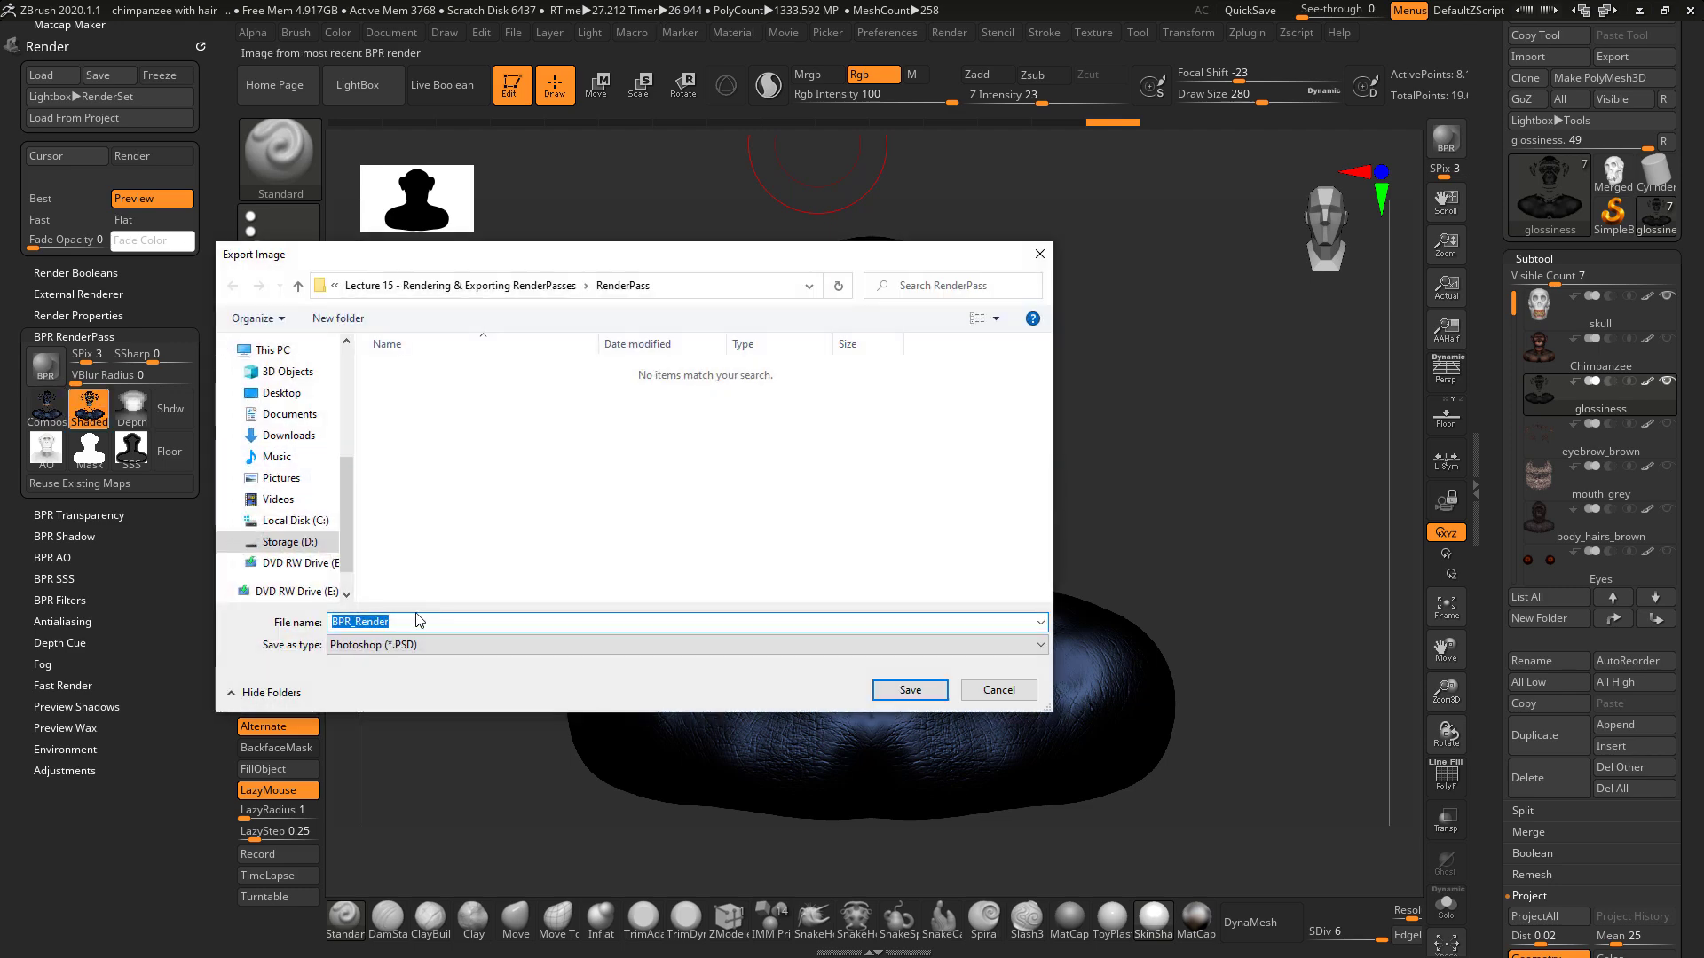
click(430, 646)
click(391, 689)
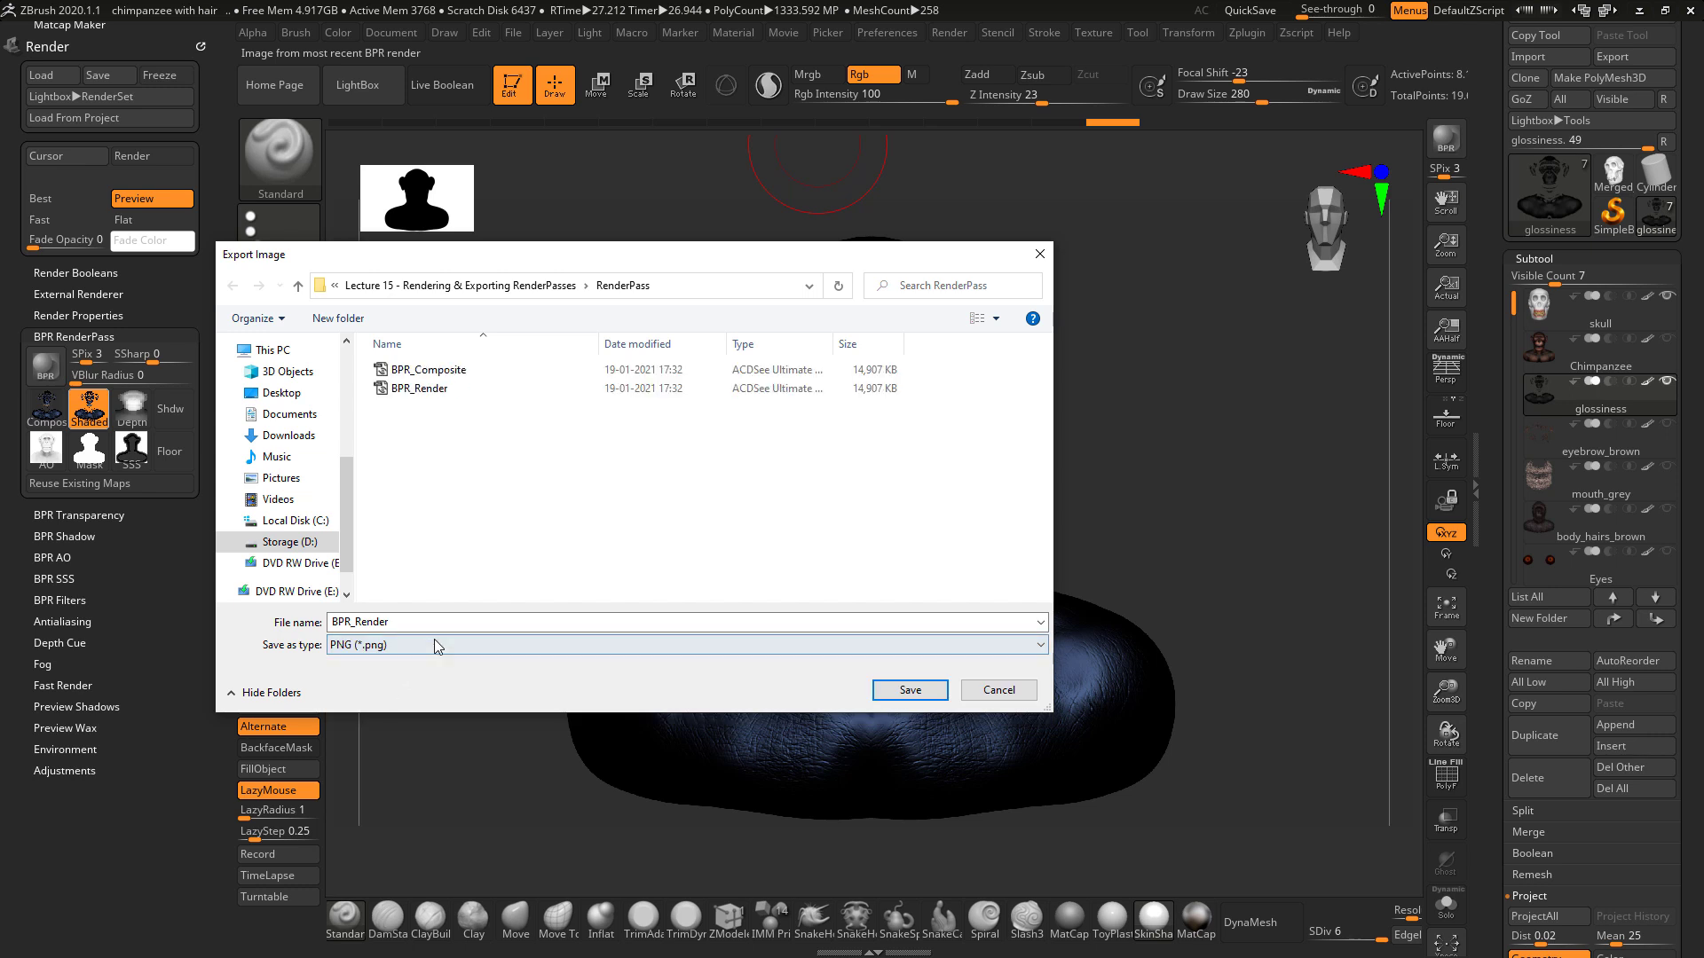
click(445, 621)
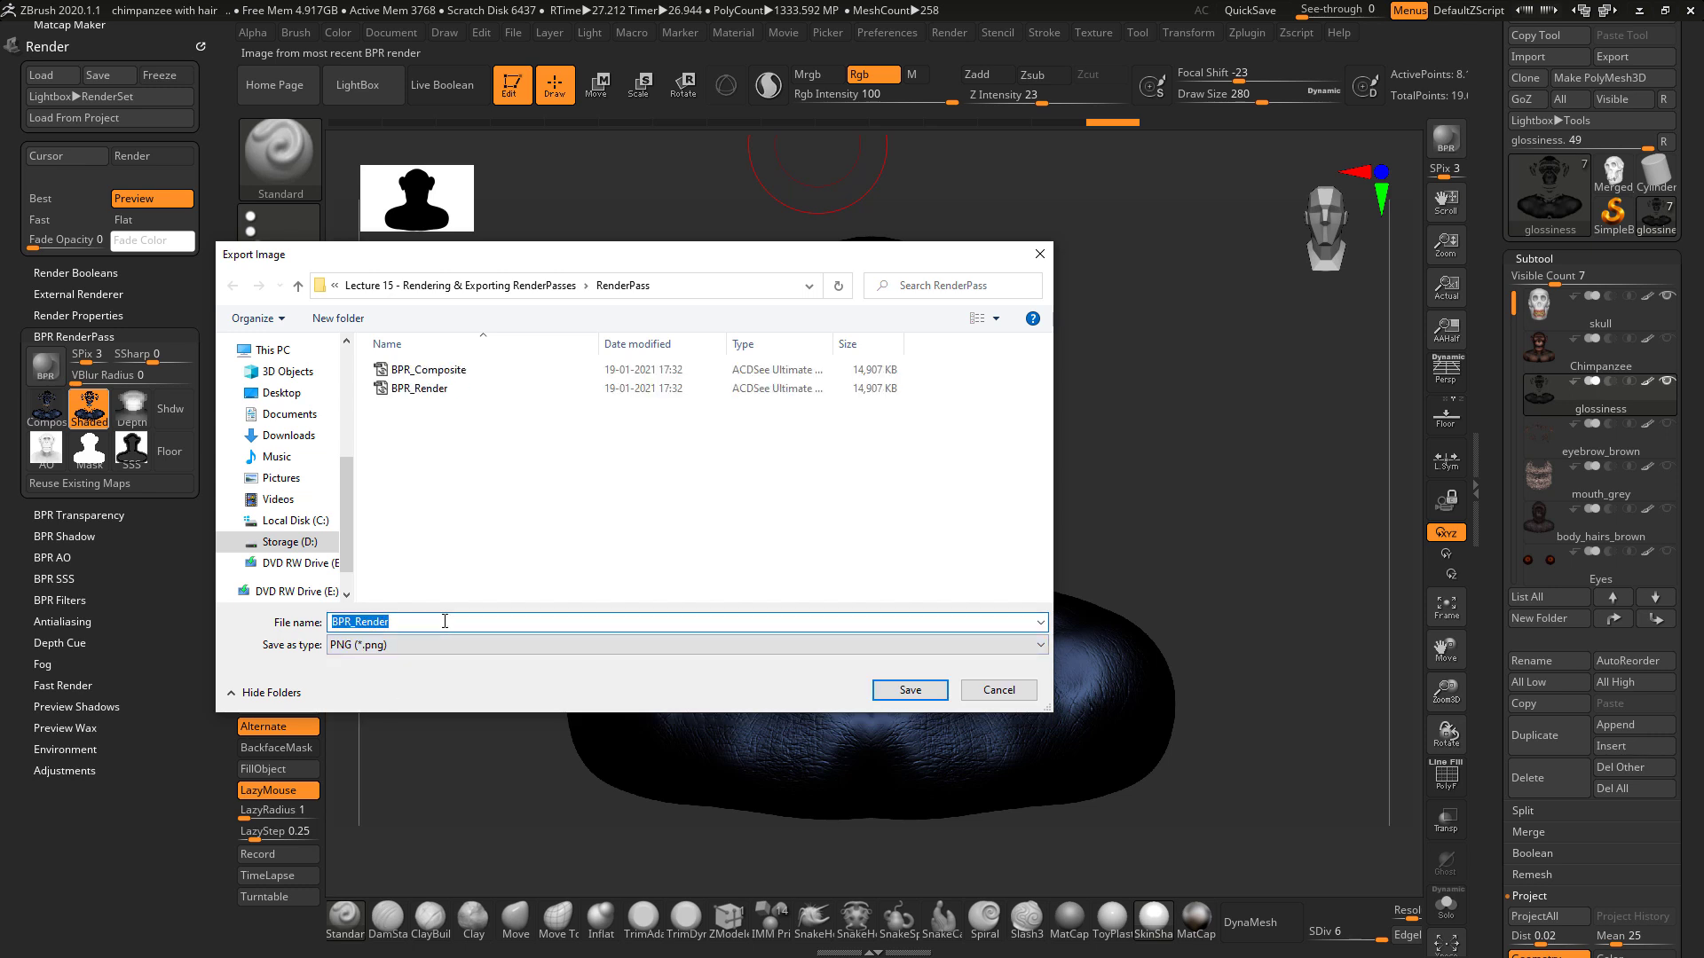
click(445, 621)
key(BackSpace)
key(BackSpace)
key(BackSpace)
key(BackSpace)
key(BackSpace)
key(BackSpace)
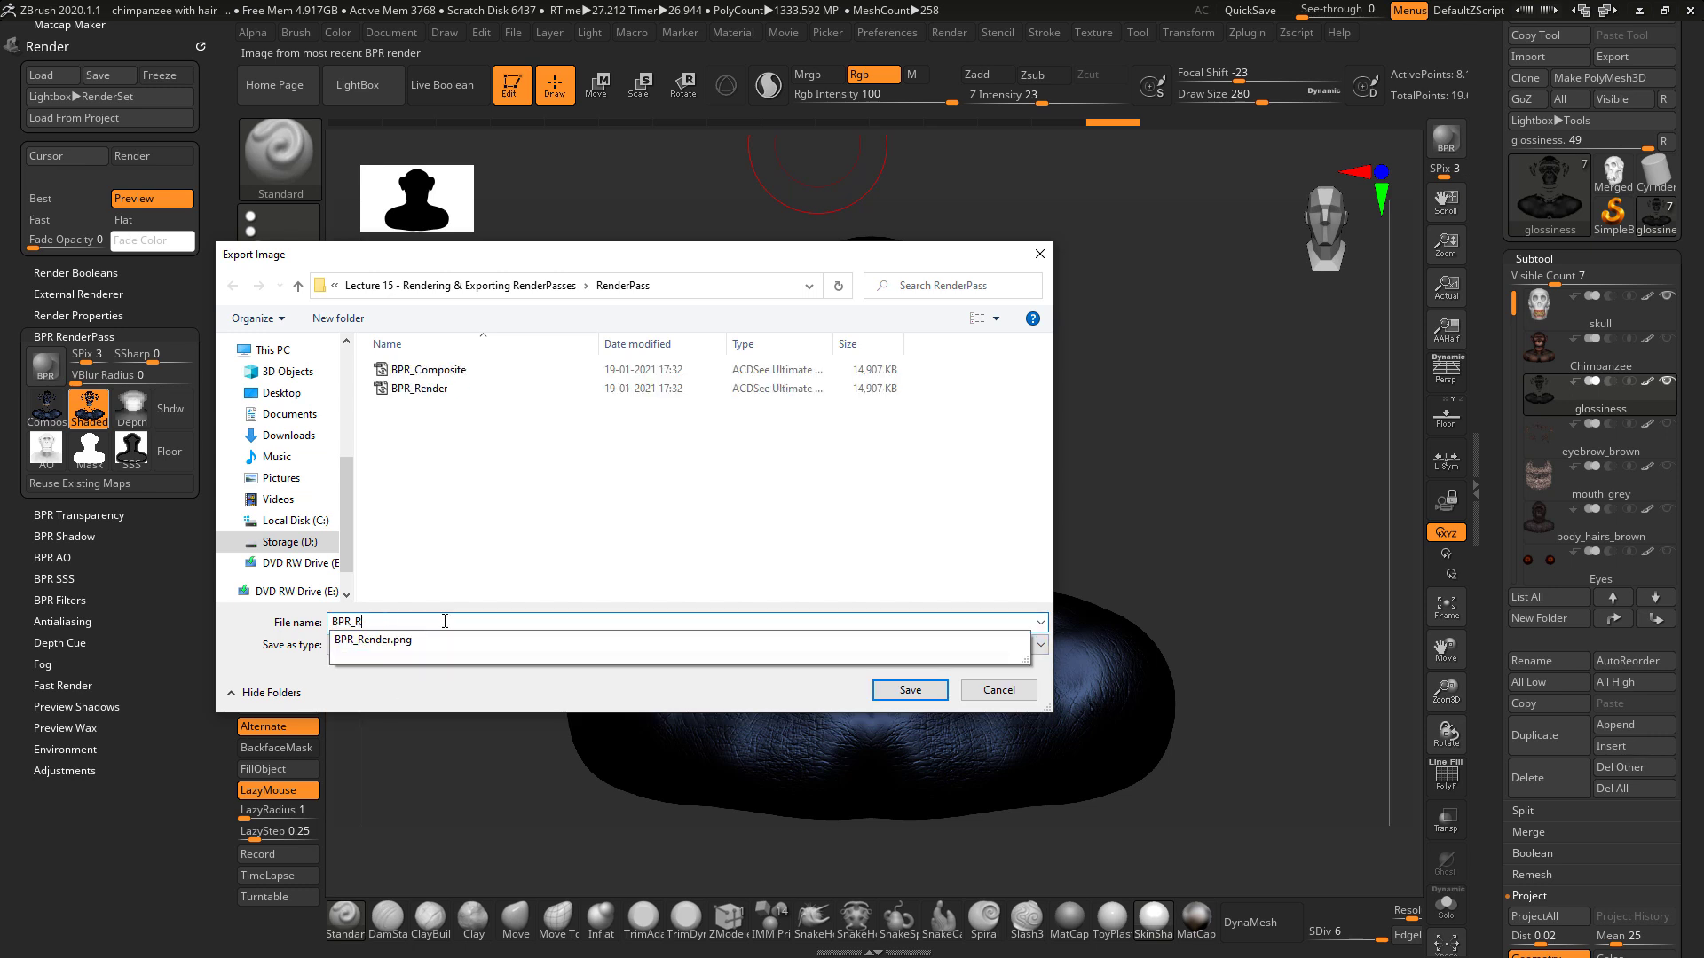
text(Glossiness)
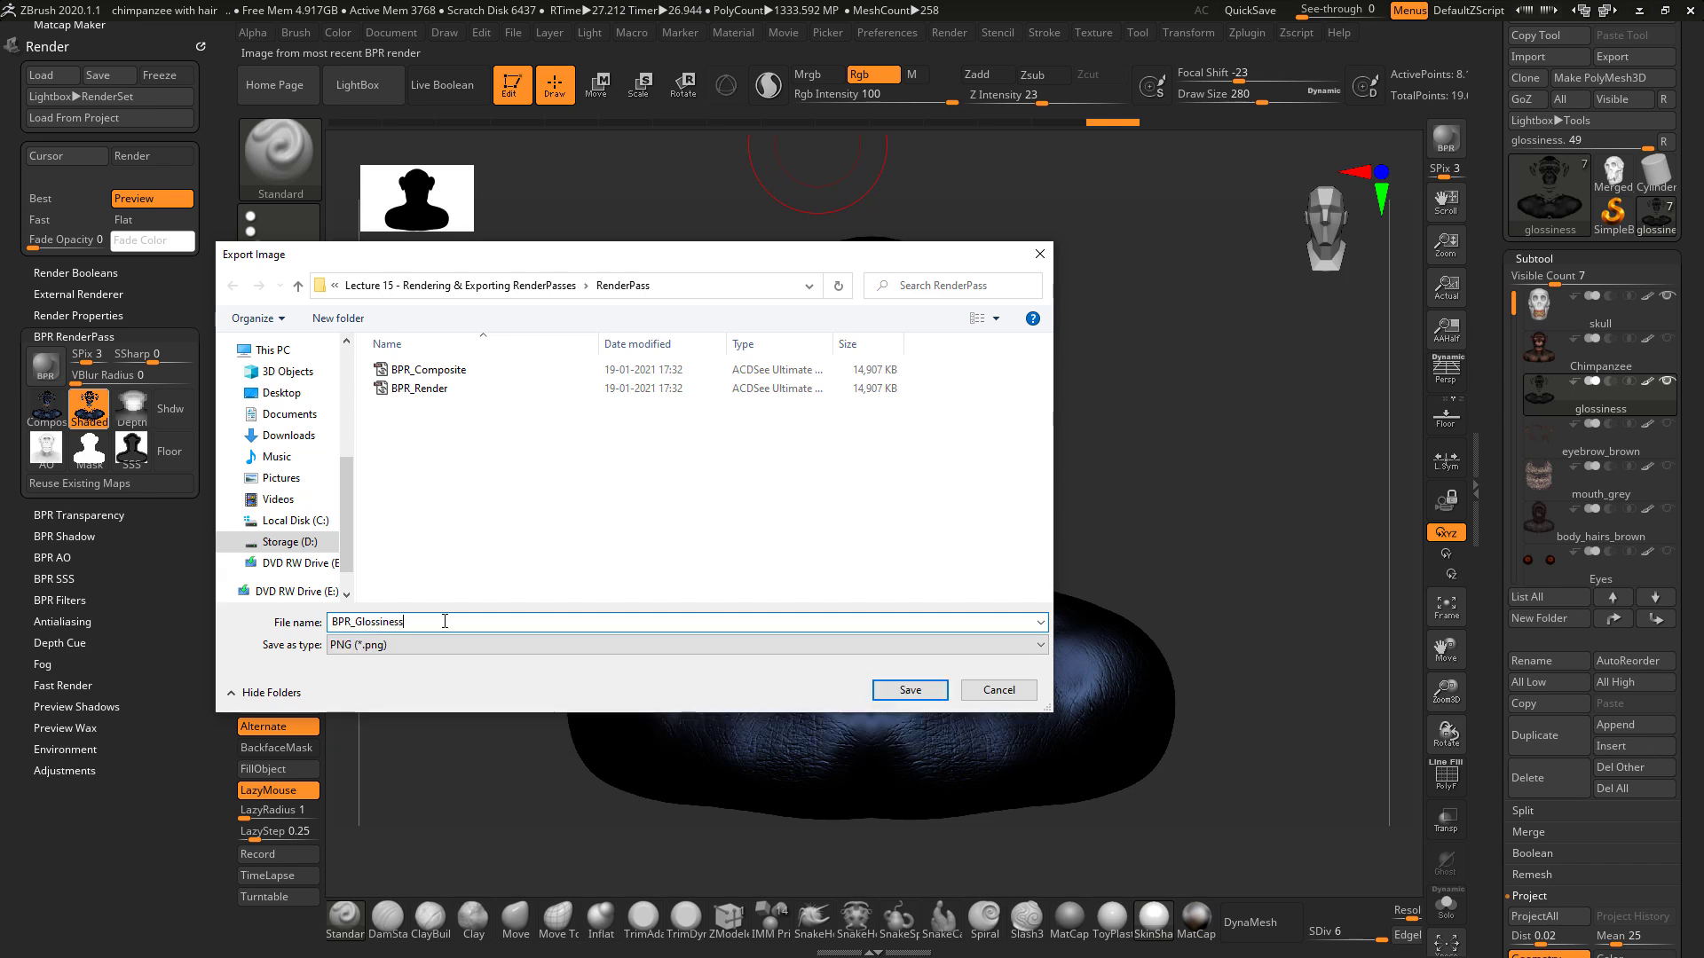
key(Return)
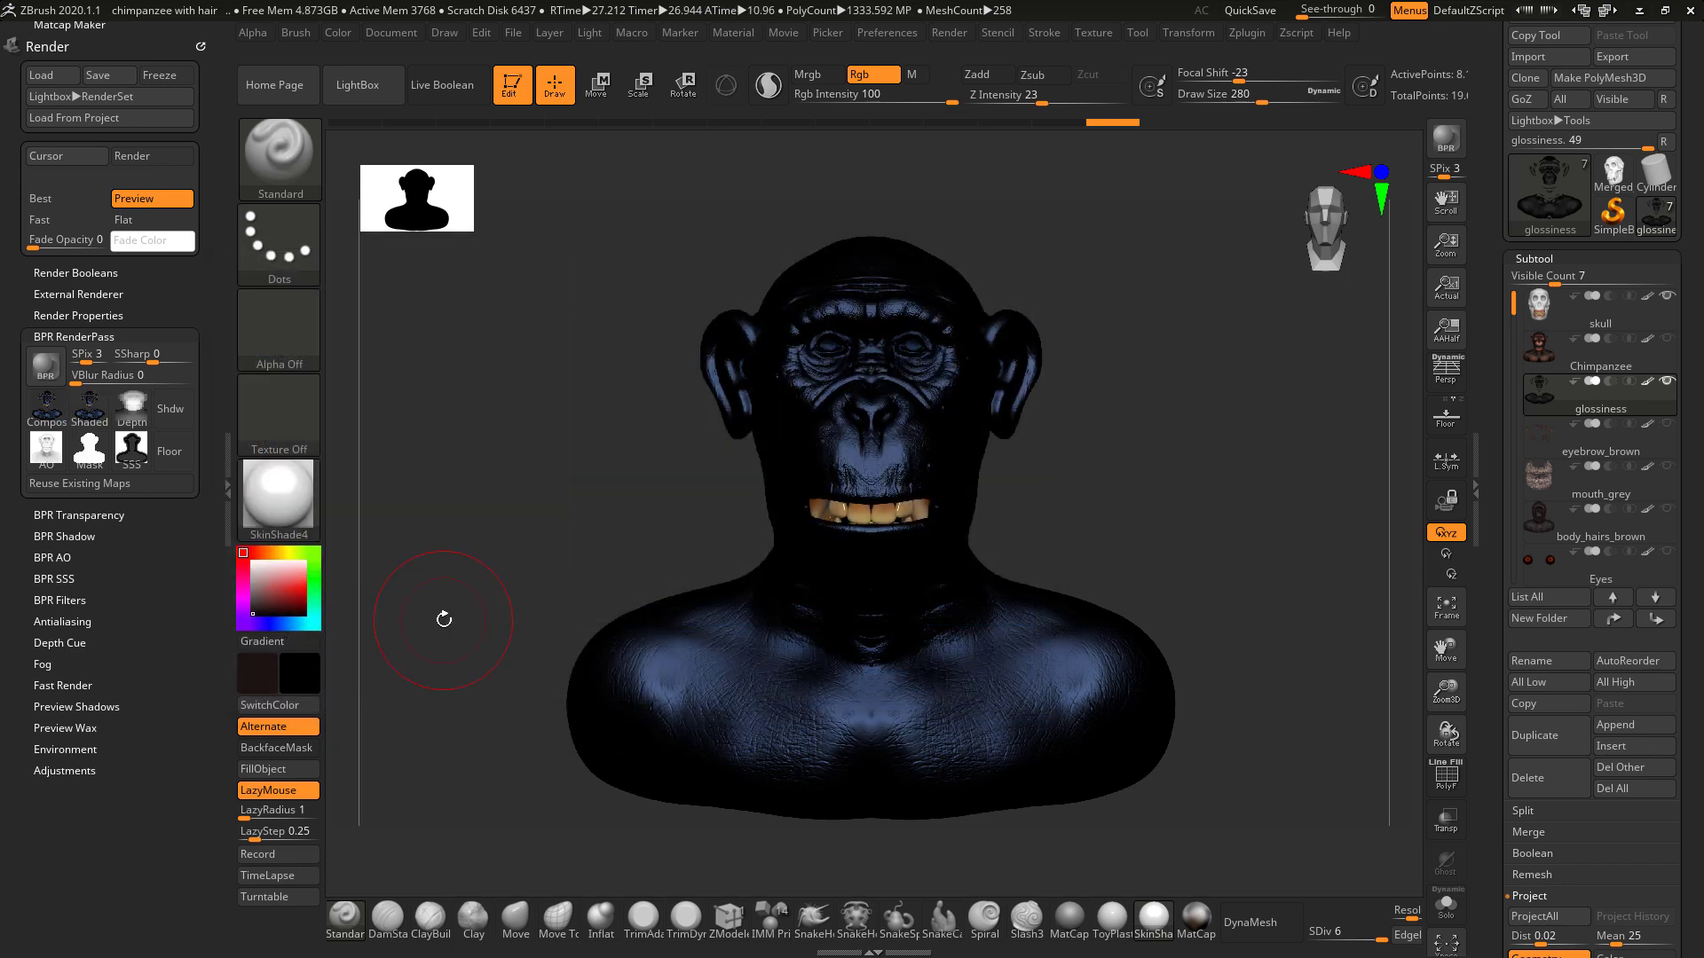
Hide the glossiness subtool, show the Chimpanzee, hair, mouth and eye subtools again, and make Chimpanzee the active subtool.
mouse_move(1671, 384)
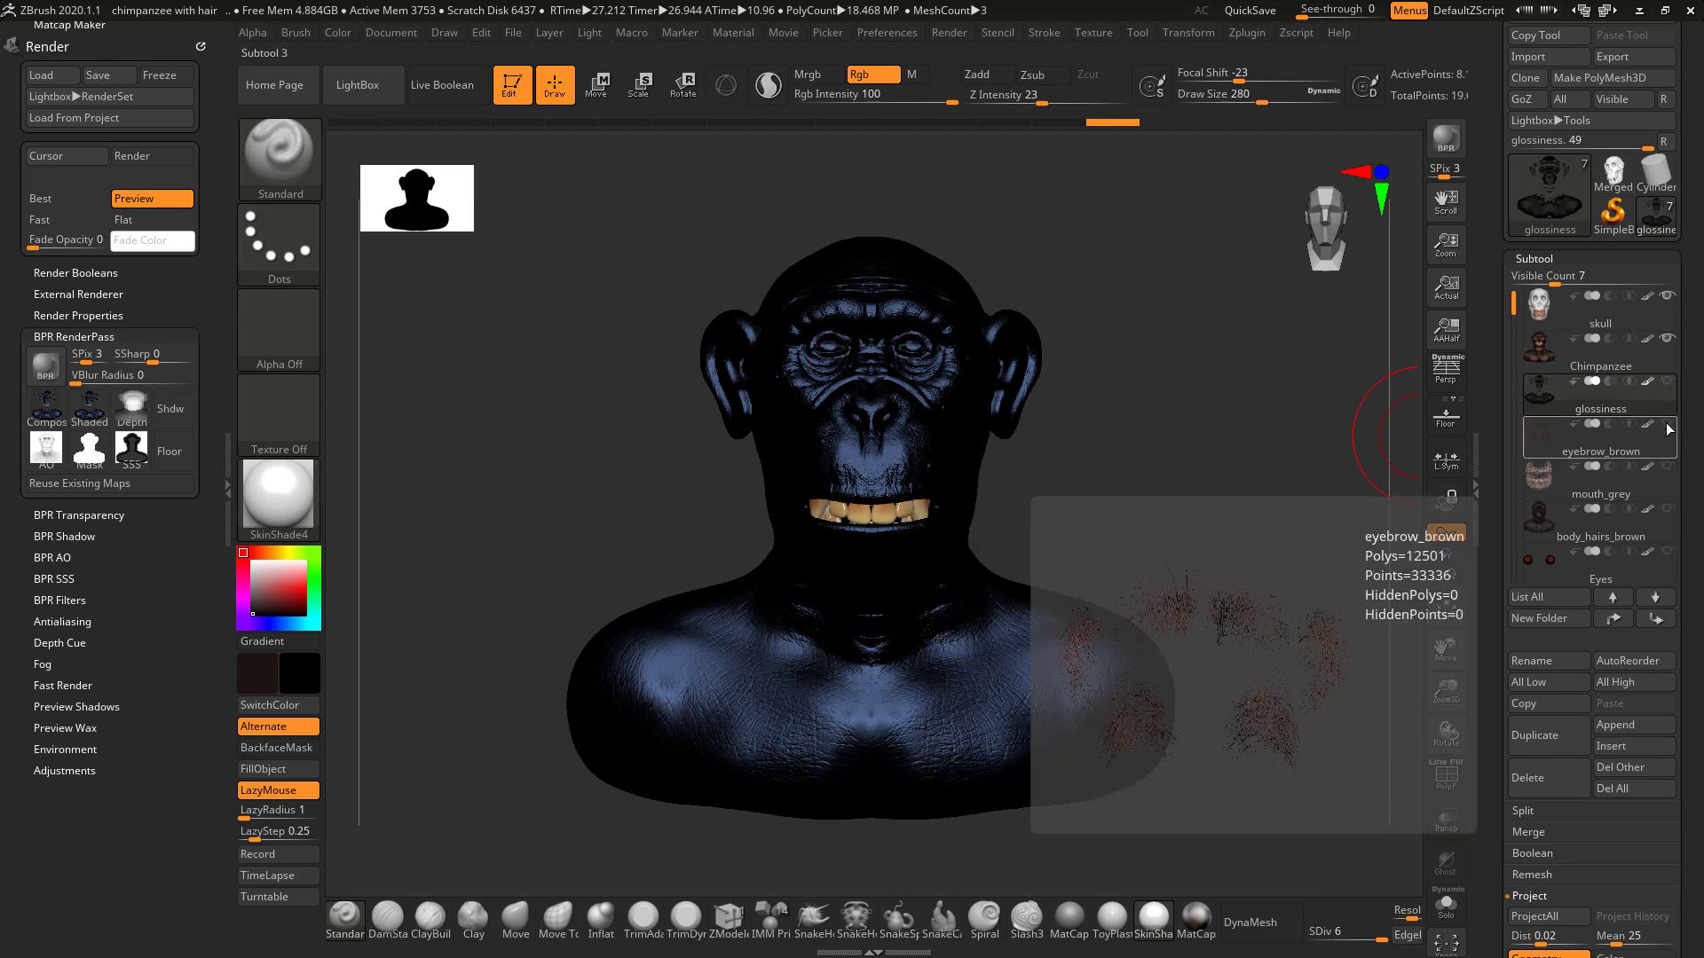
click(1671, 522)
click(1670, 543)
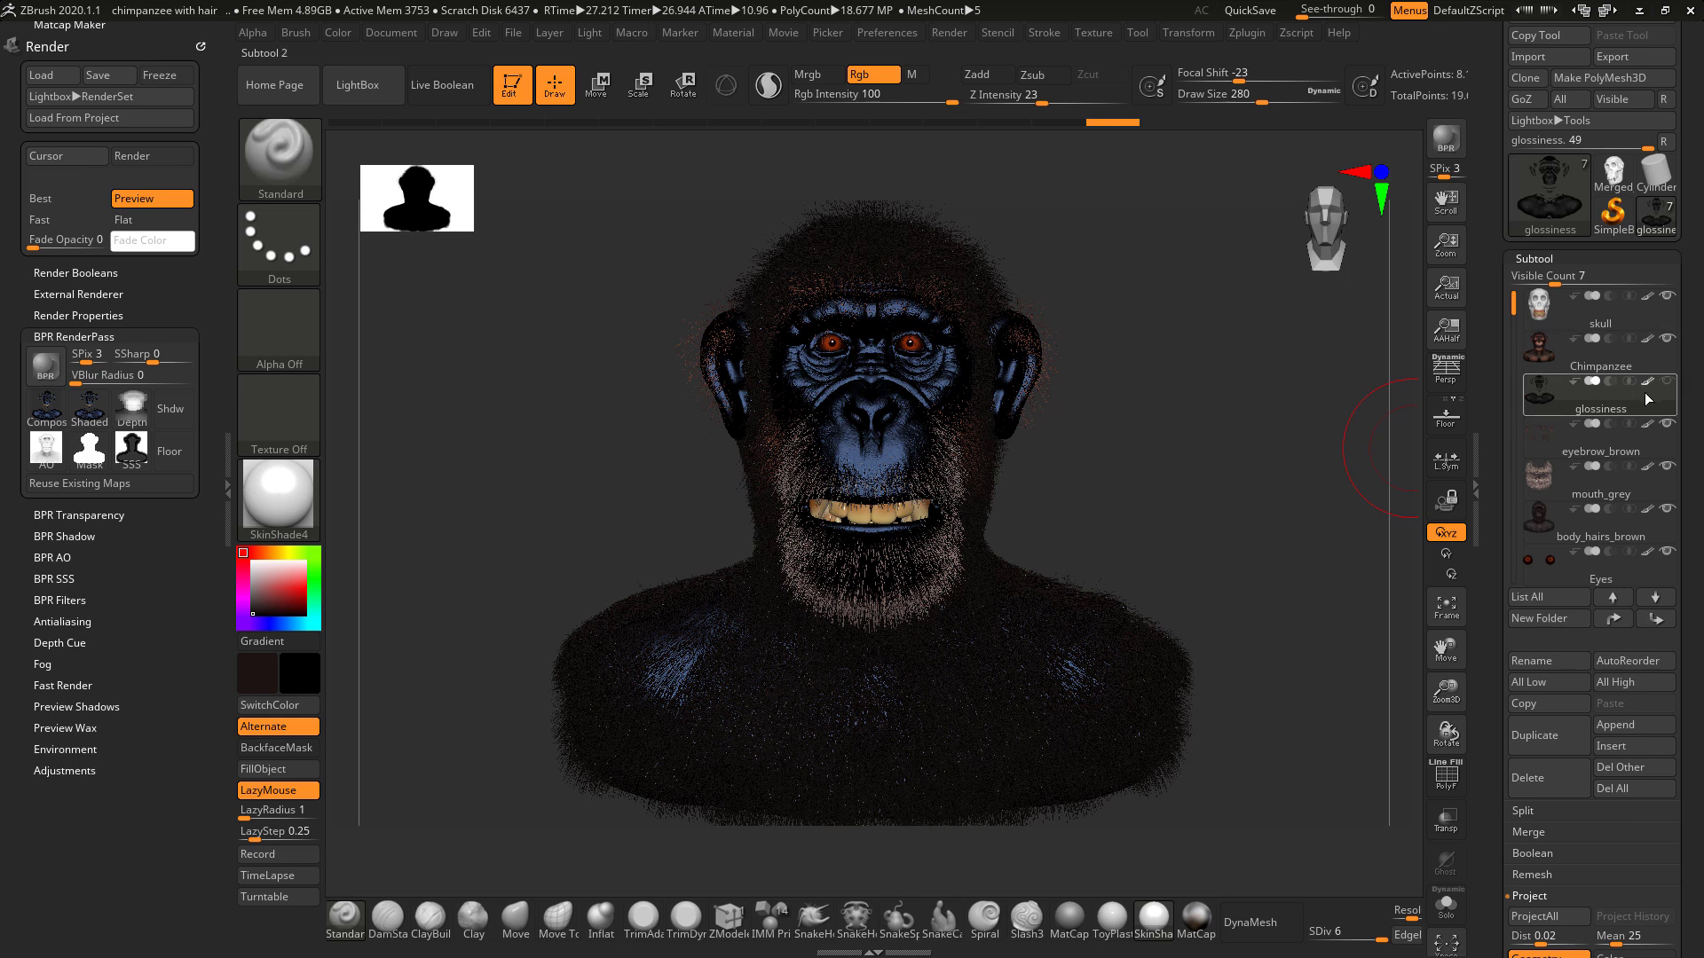
click(1576, 460)
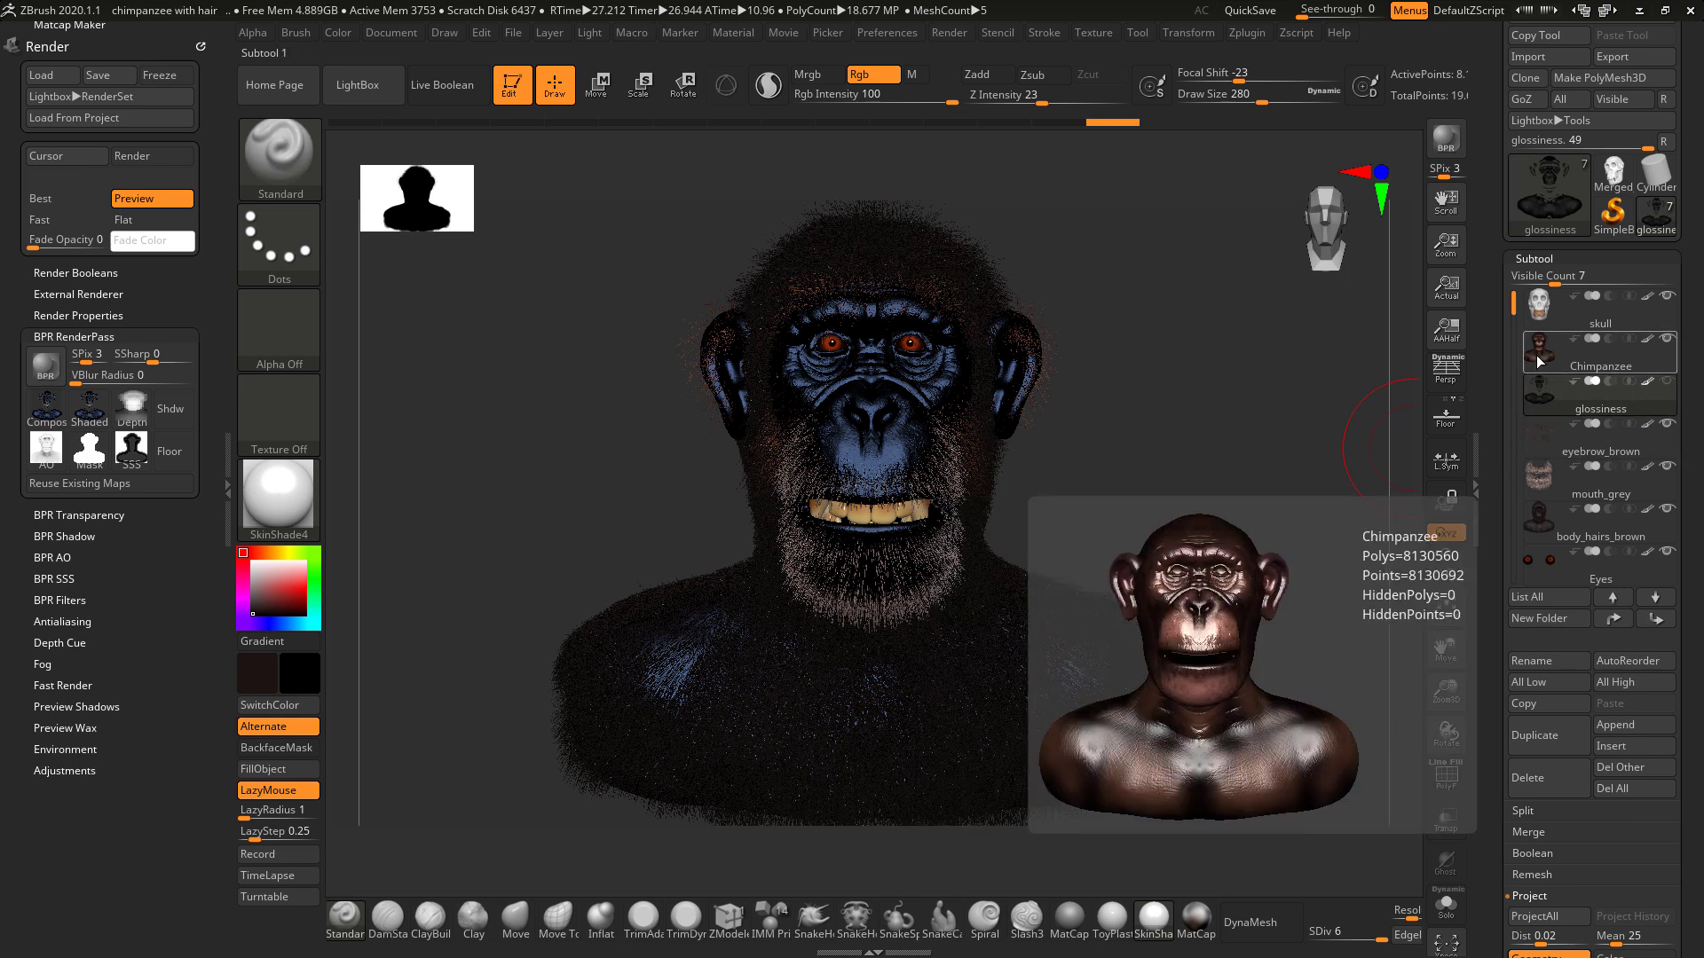
click(1540, 360)
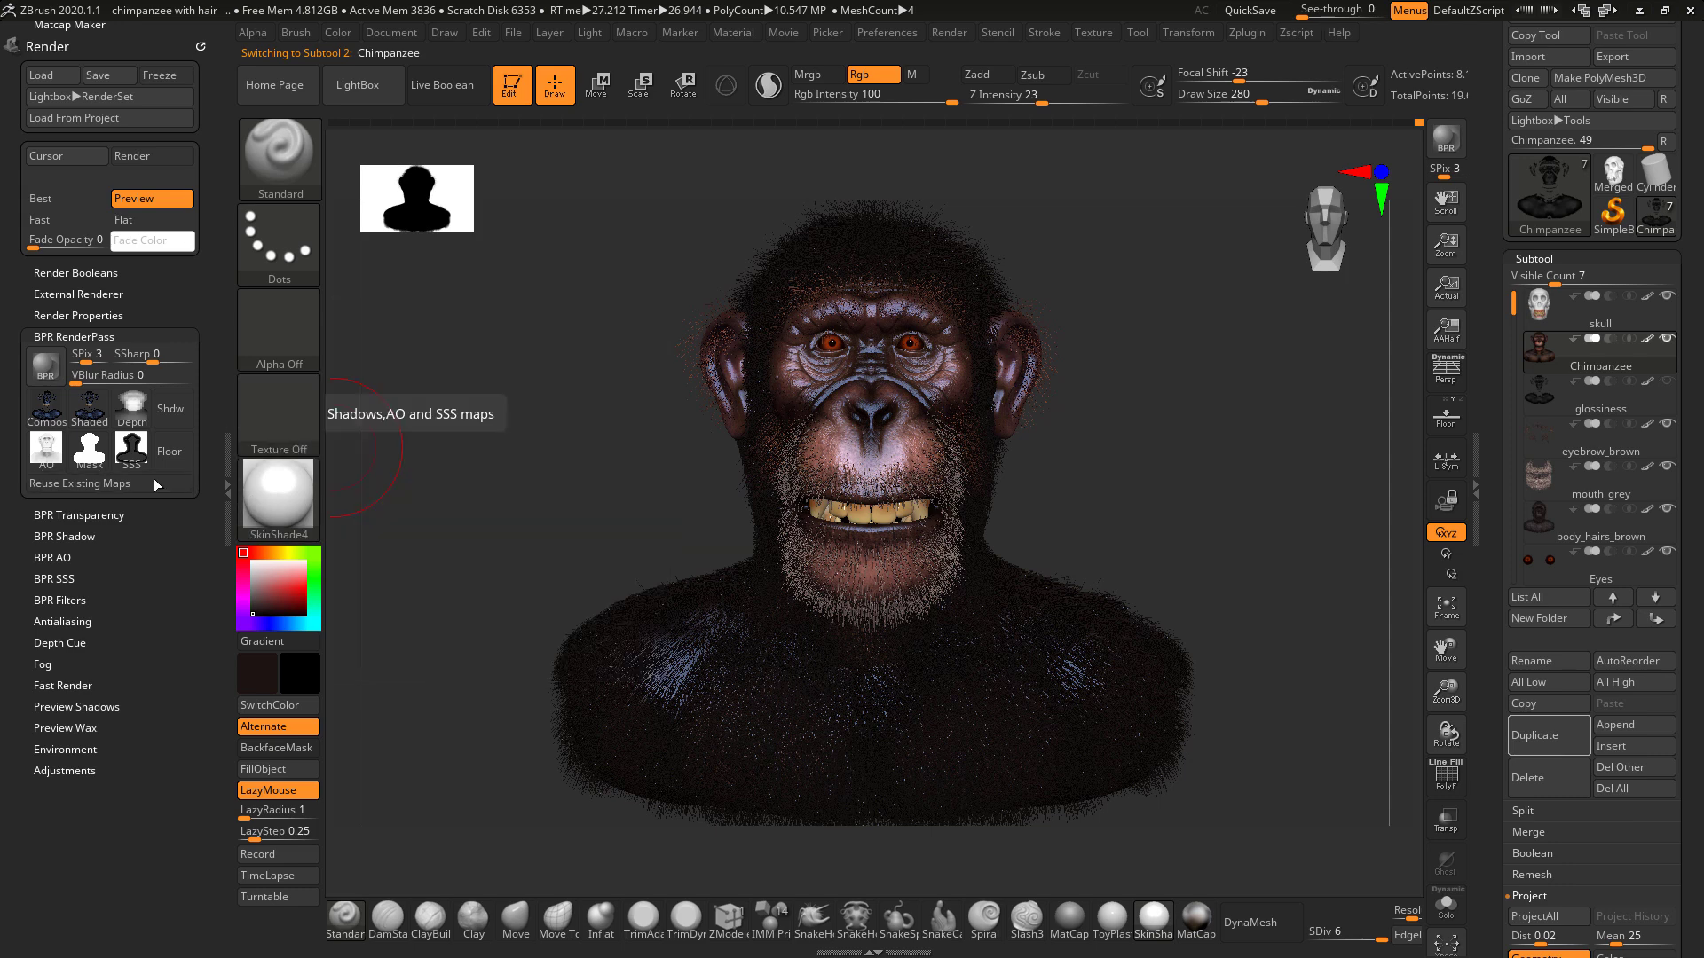
Lower SkinShade4's Specular to 26 in the material modifiers.
scroll(13, 177, up, 5)
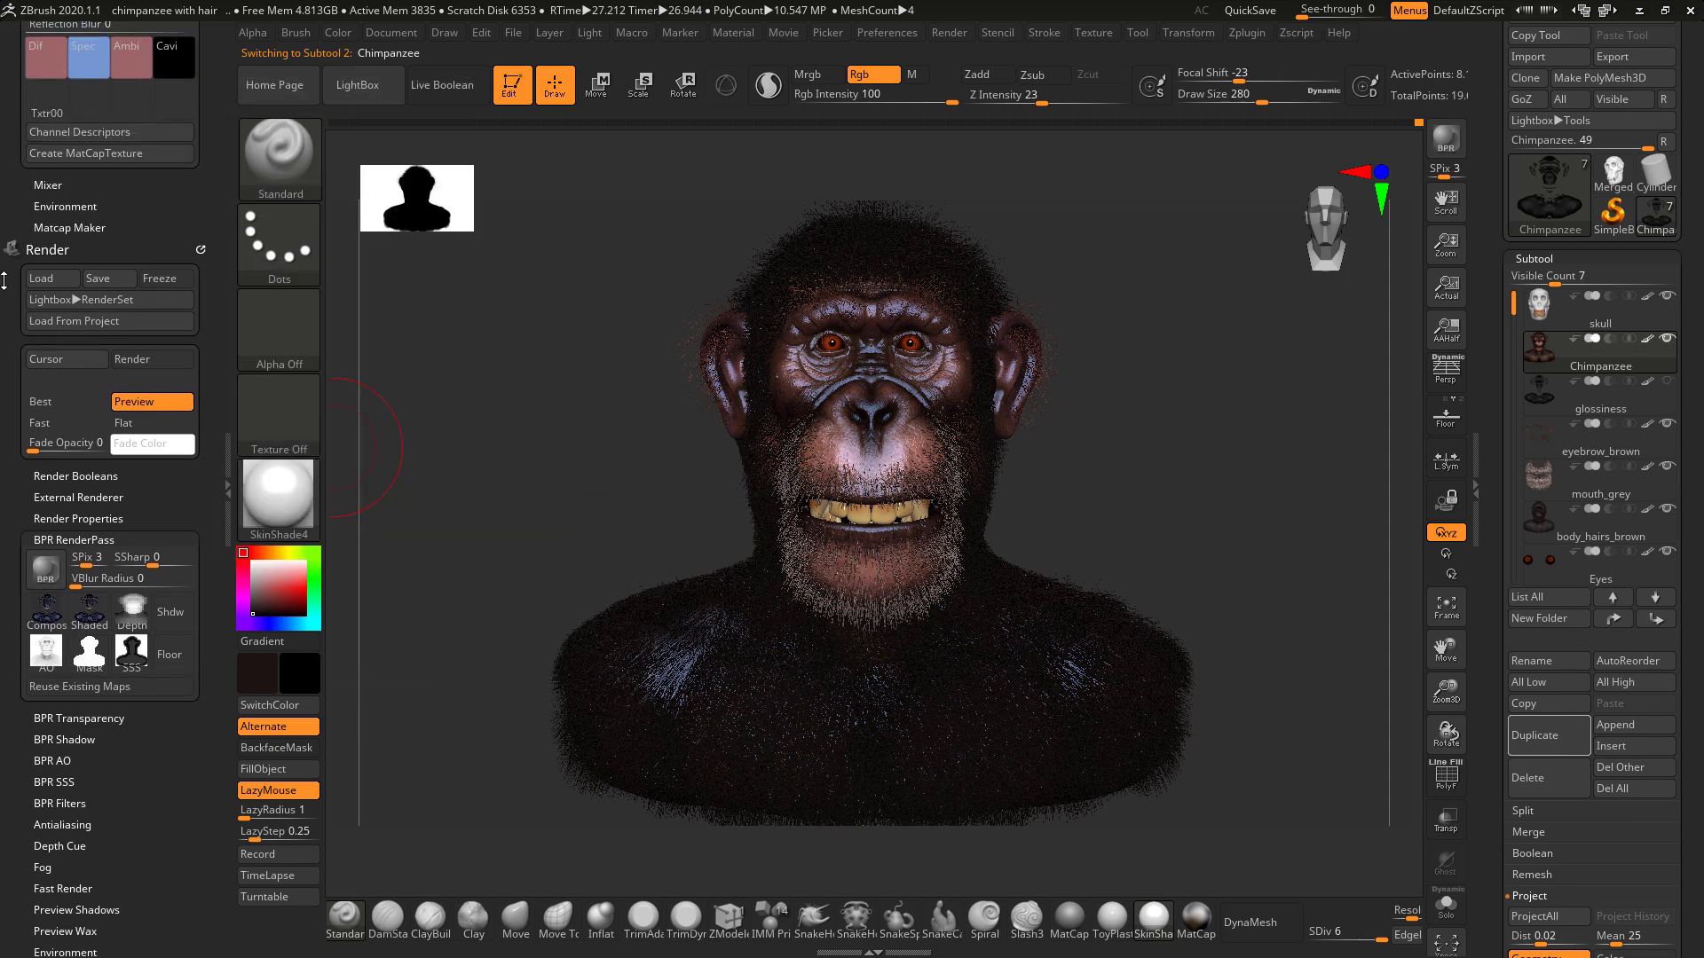
scroll(13, 182, up, 20)
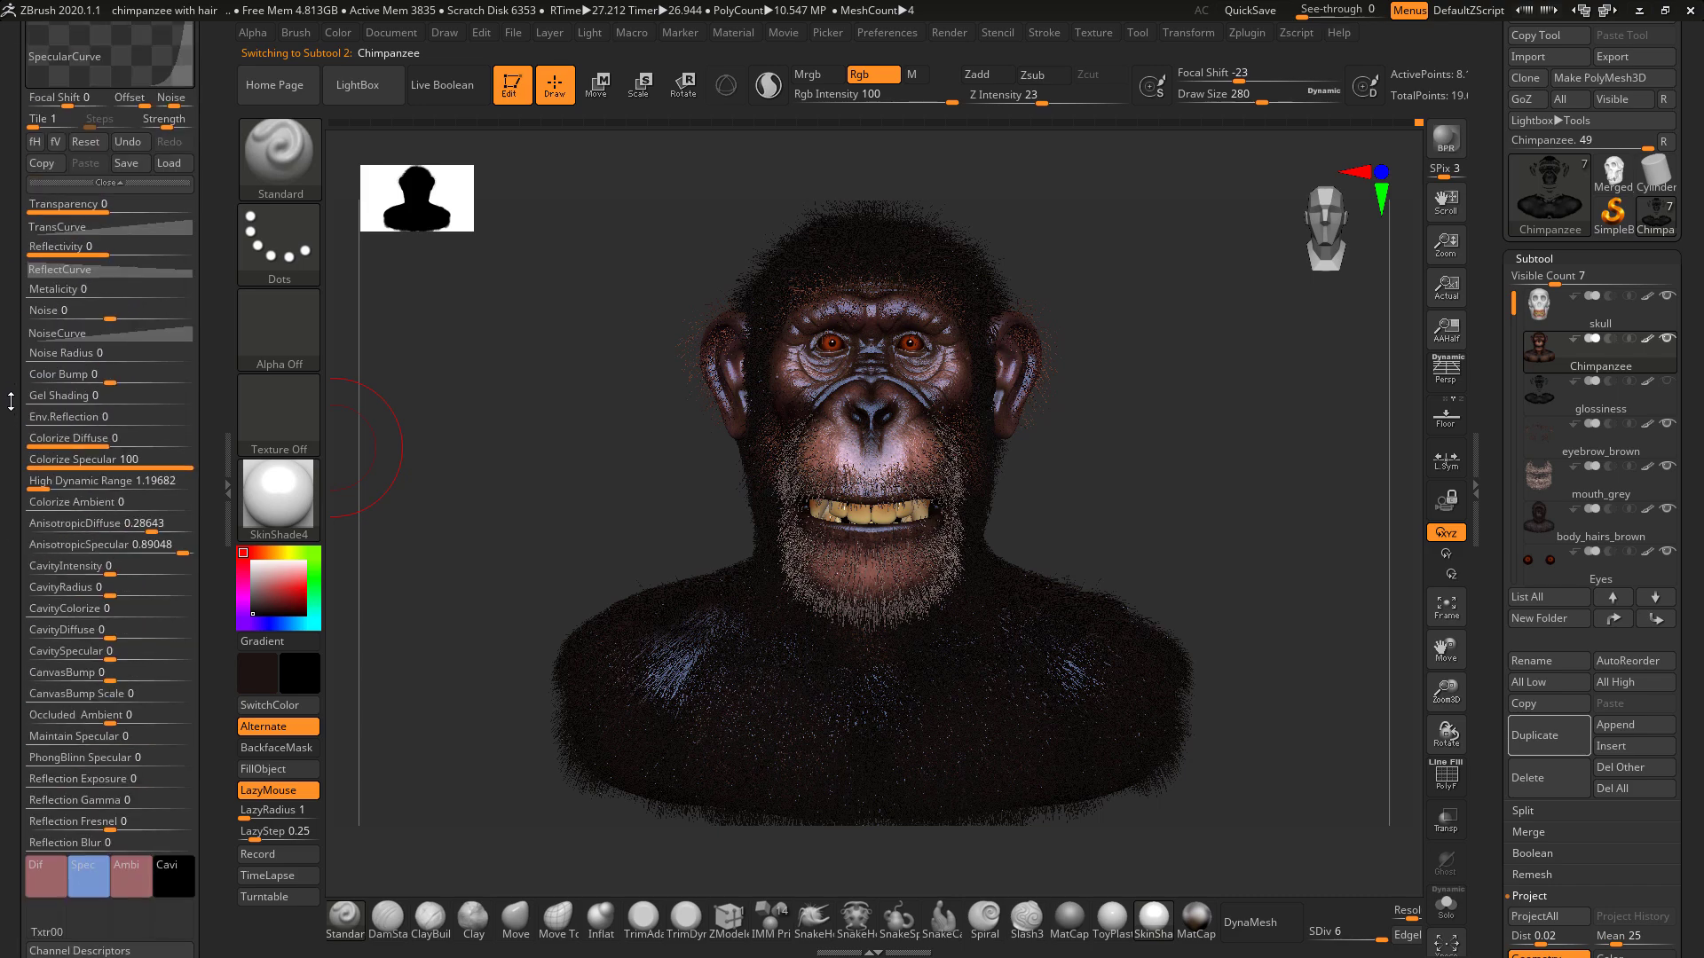
scroll(19, 411, up, 1)
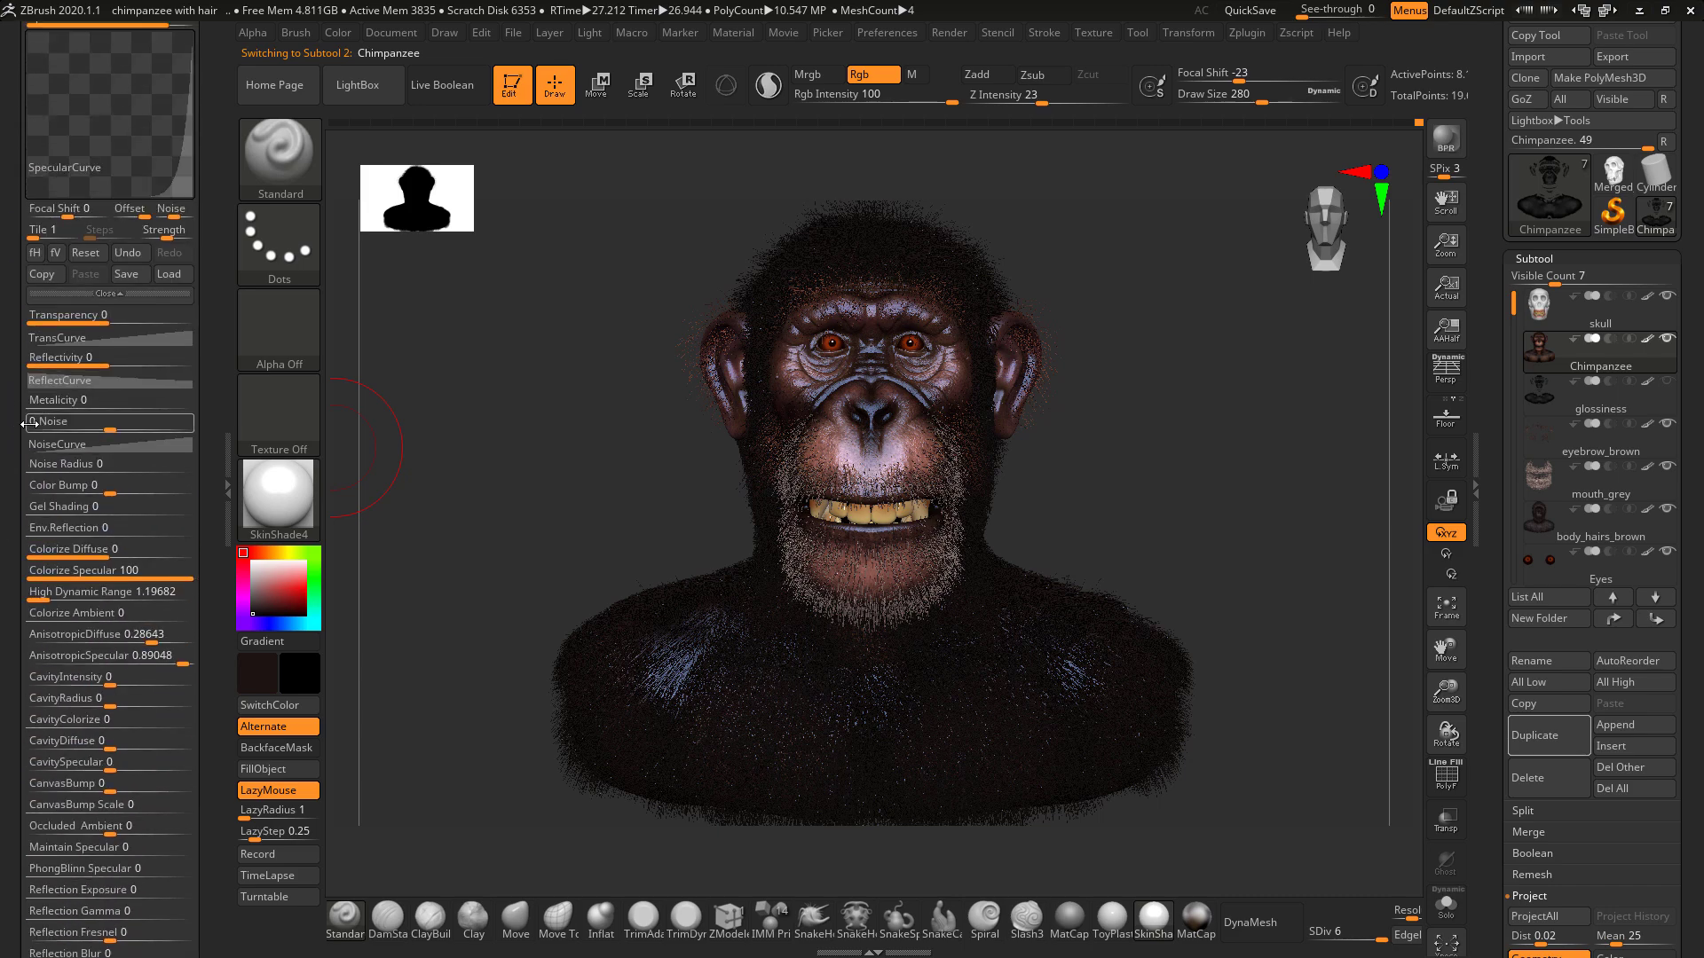
scroll(19, 335, up, 10)
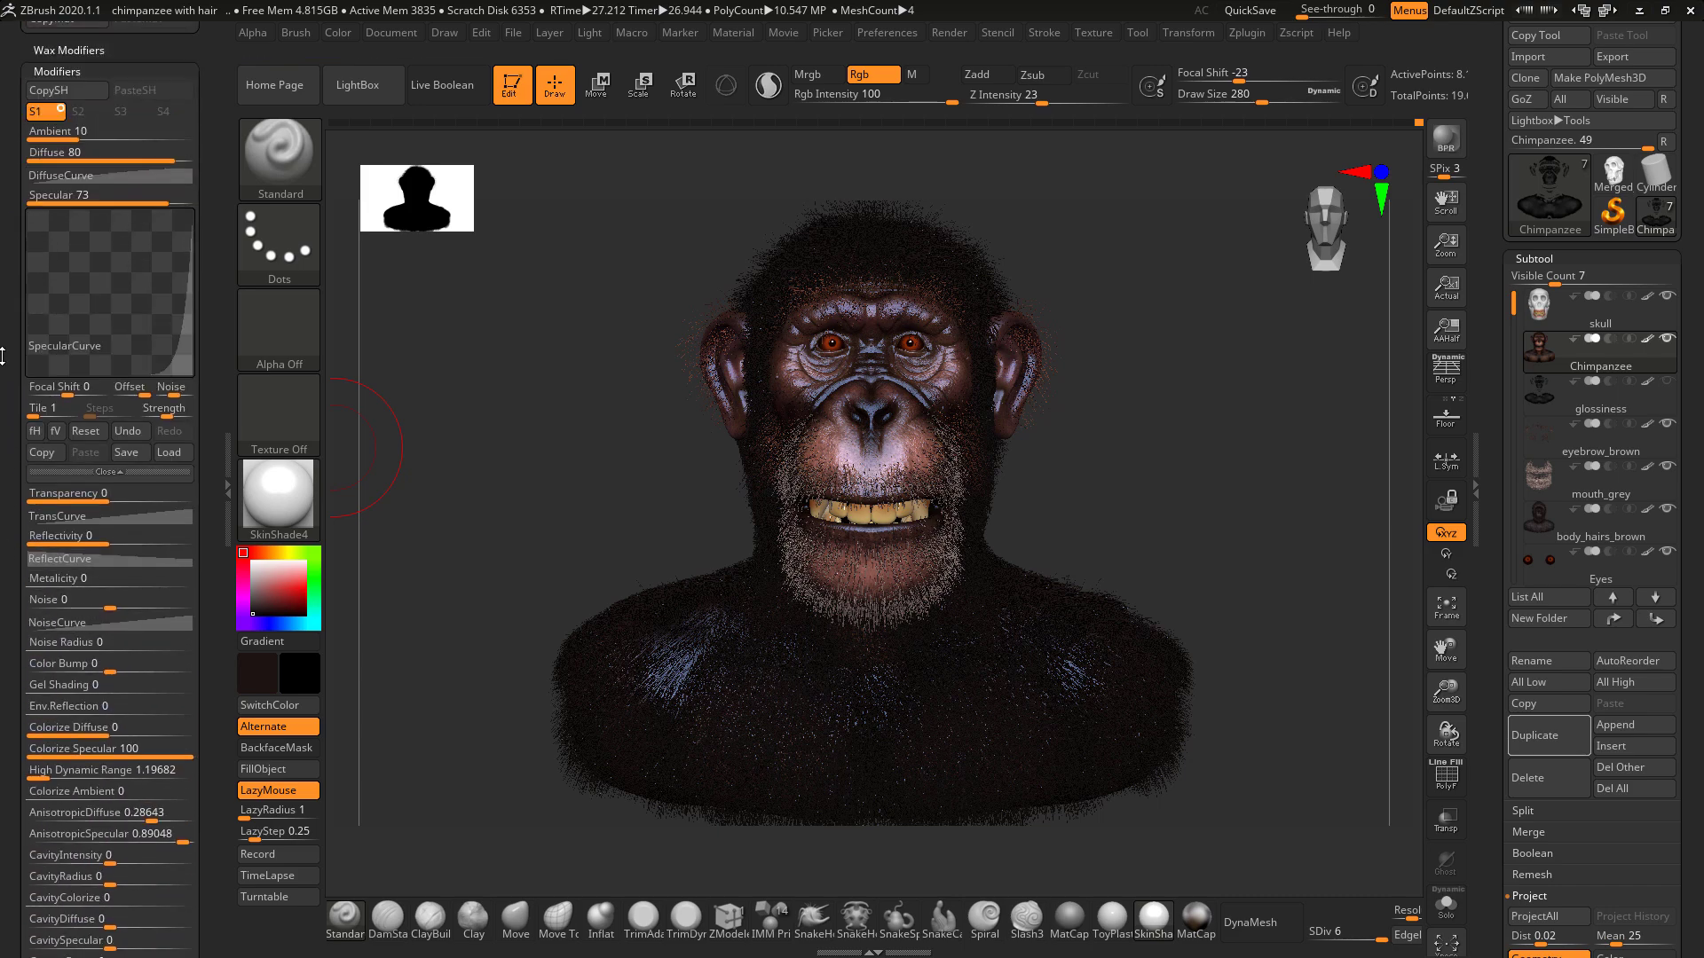
drag(156, 438, 112, 445)
click(112, 446)
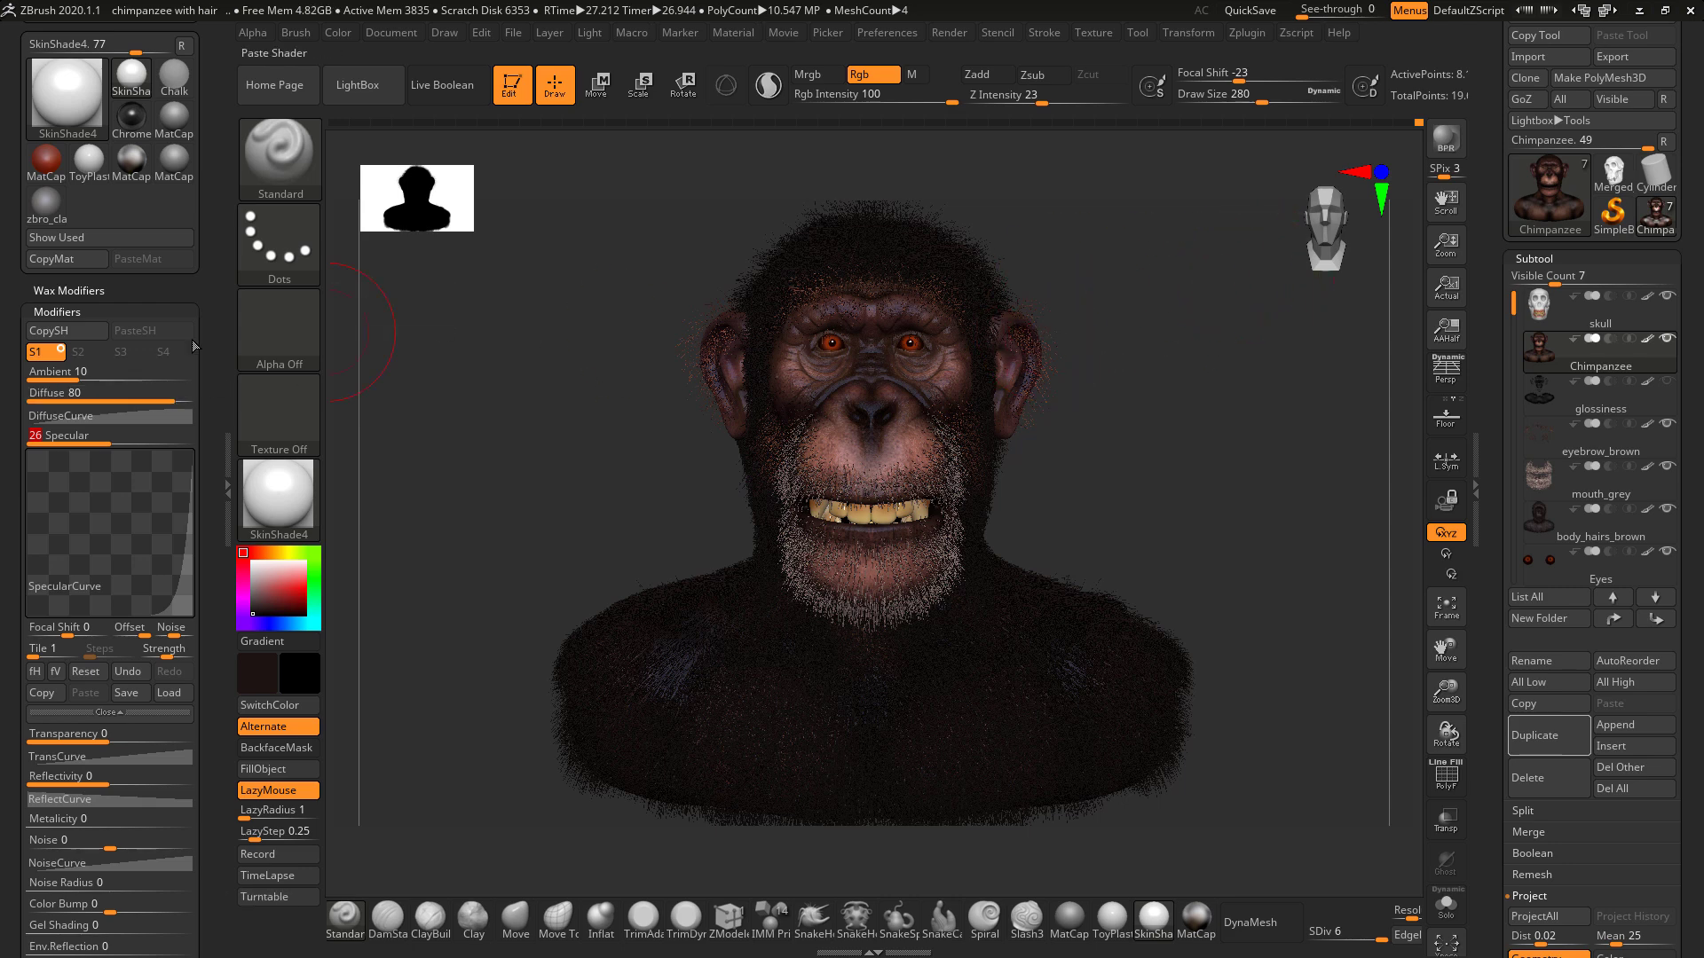
drag(208, 293, 208, 388)
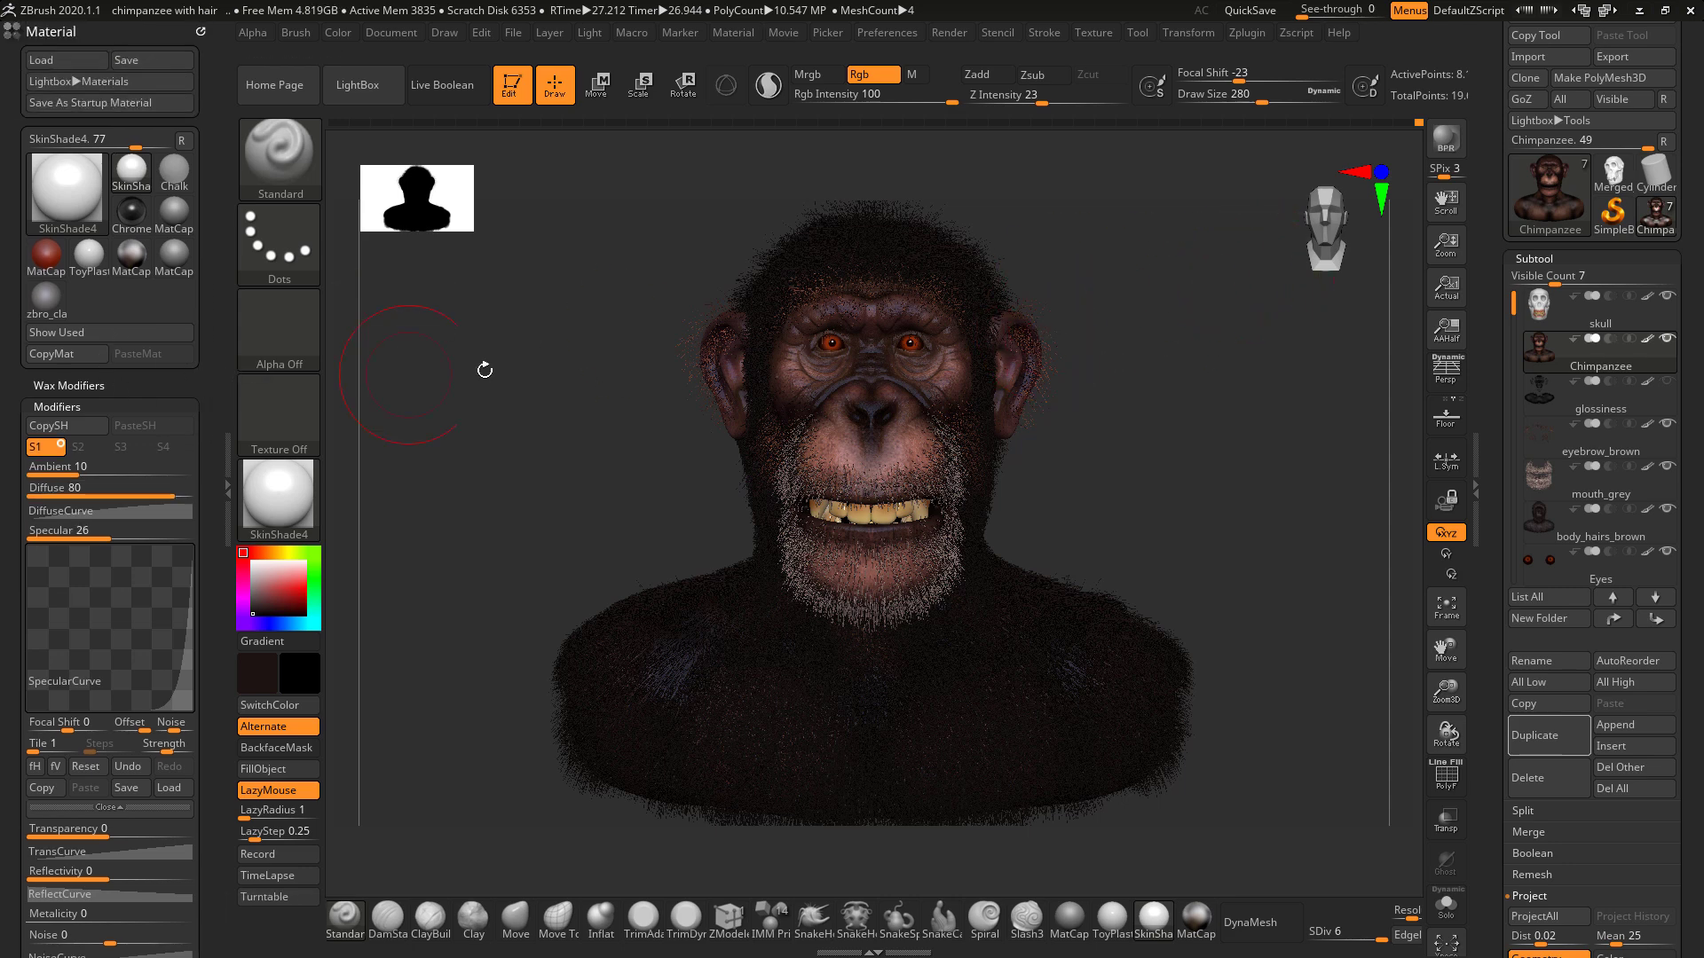
Collapse the side tray holding the Material and Render palettes to widen the canvas.
key(ctrl)
click(221, 417)
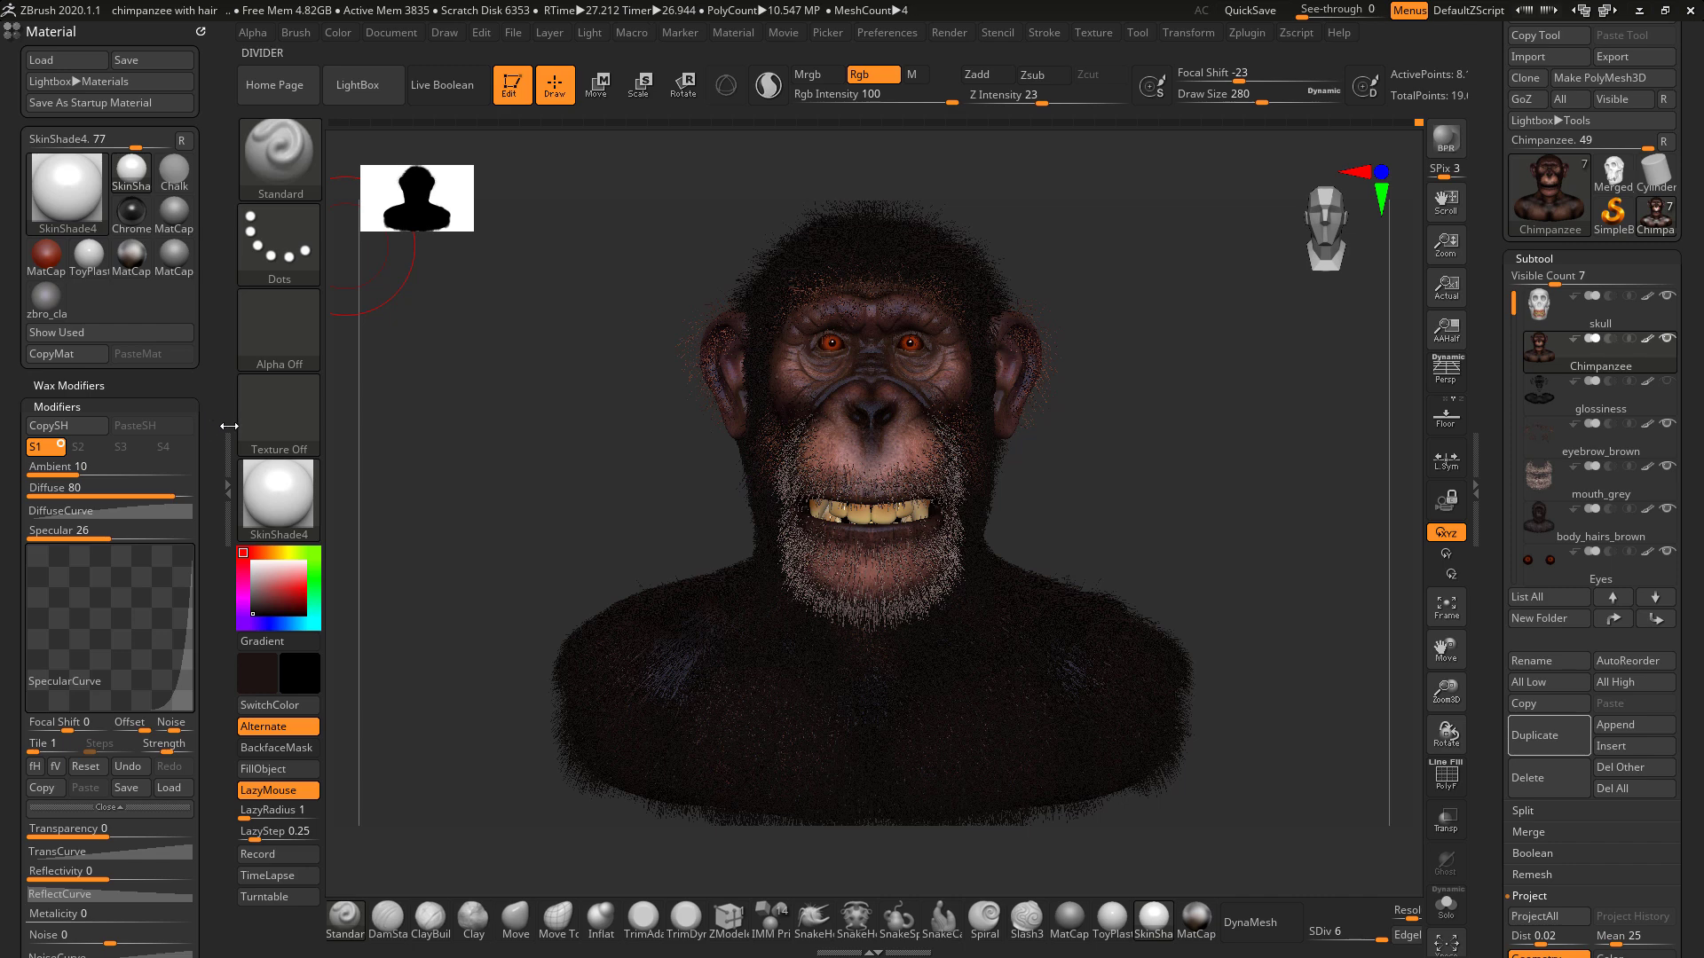
key(ctrl)
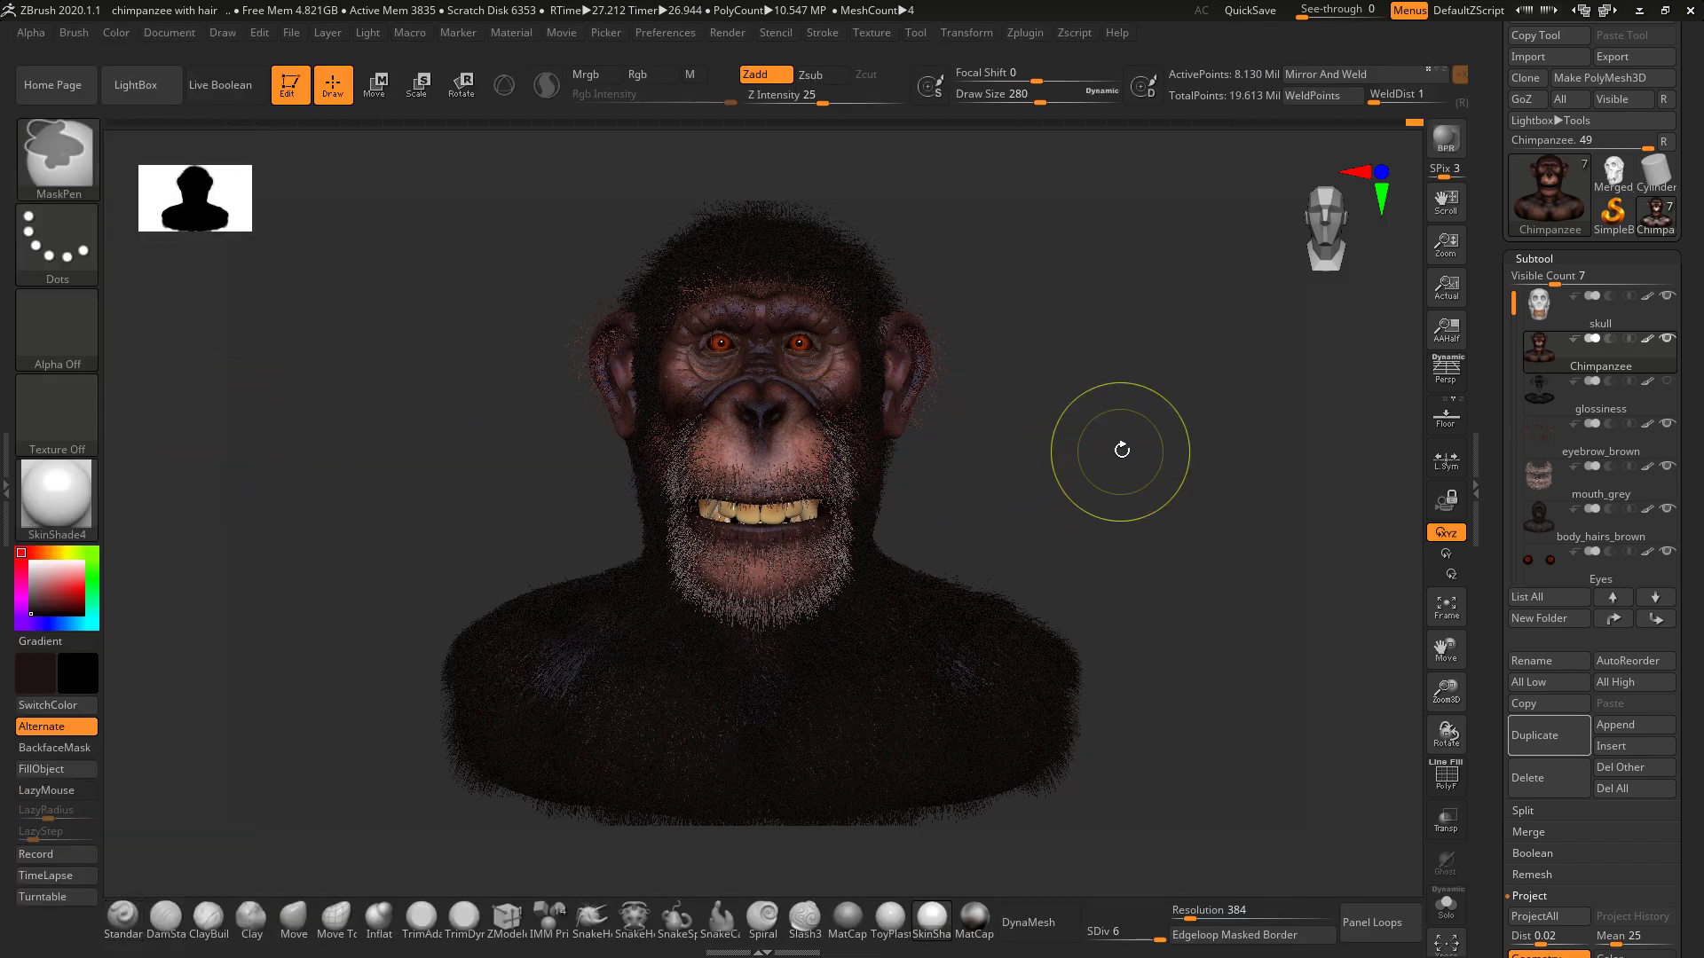
Save the project as "chimpanzee Final" in the Lecture 15 - Rendering & Exporting RenderPasses folder.
key(ctrl+s)
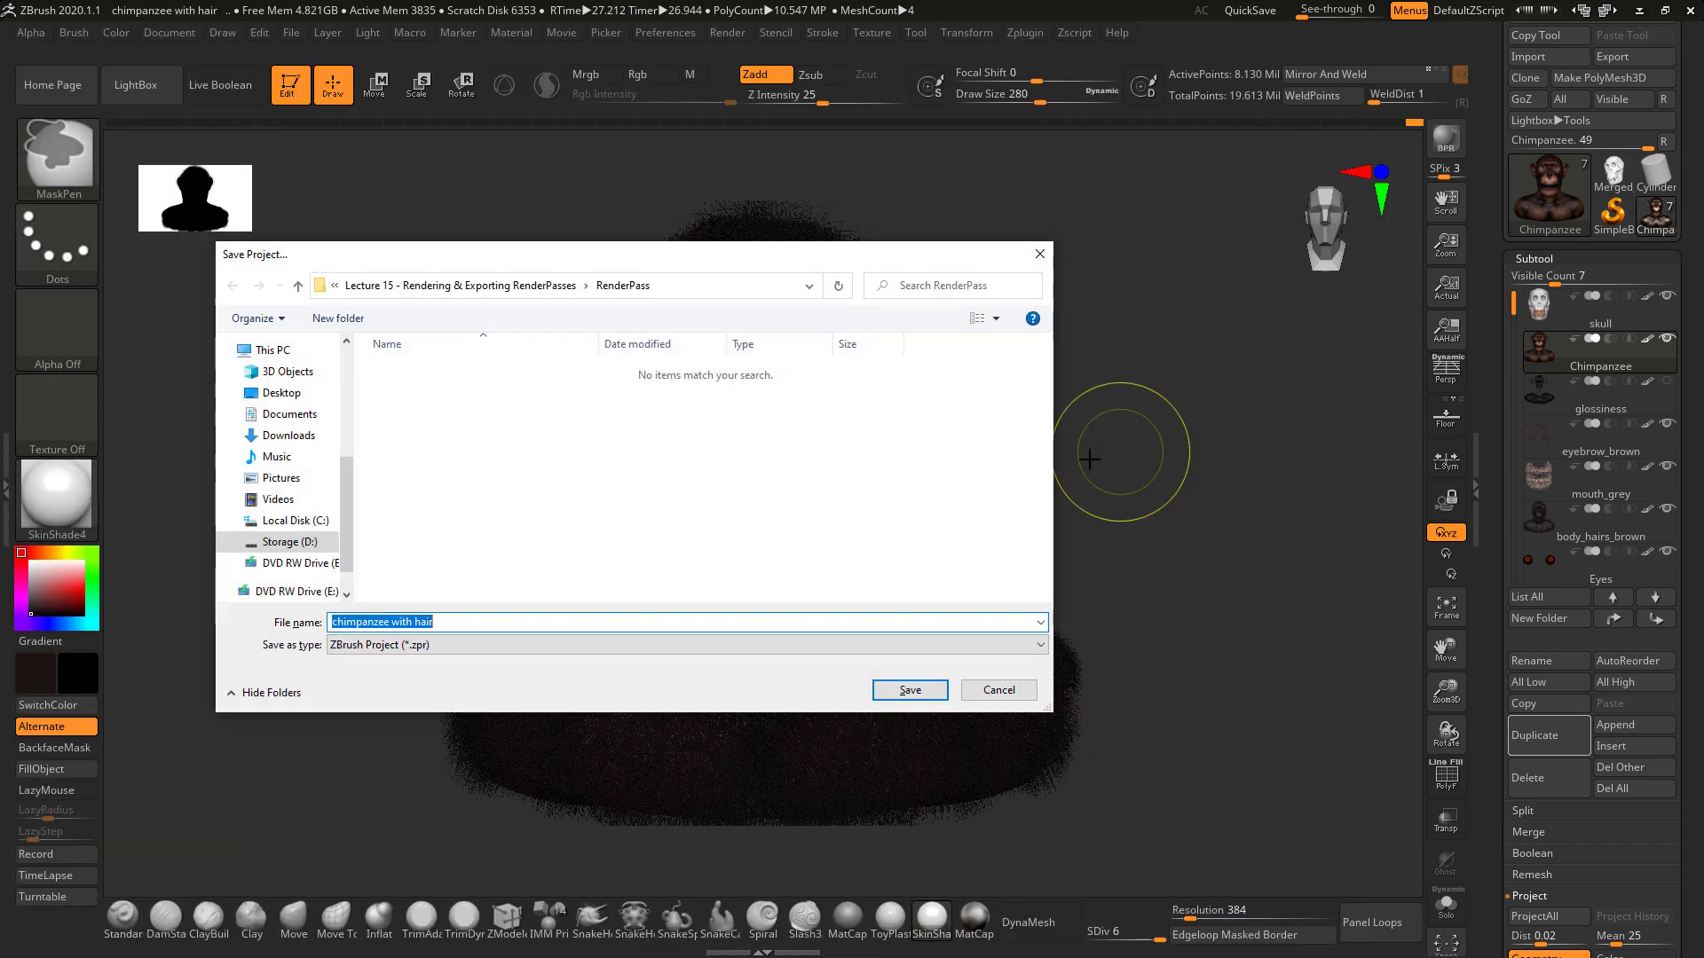
click(487, 293)
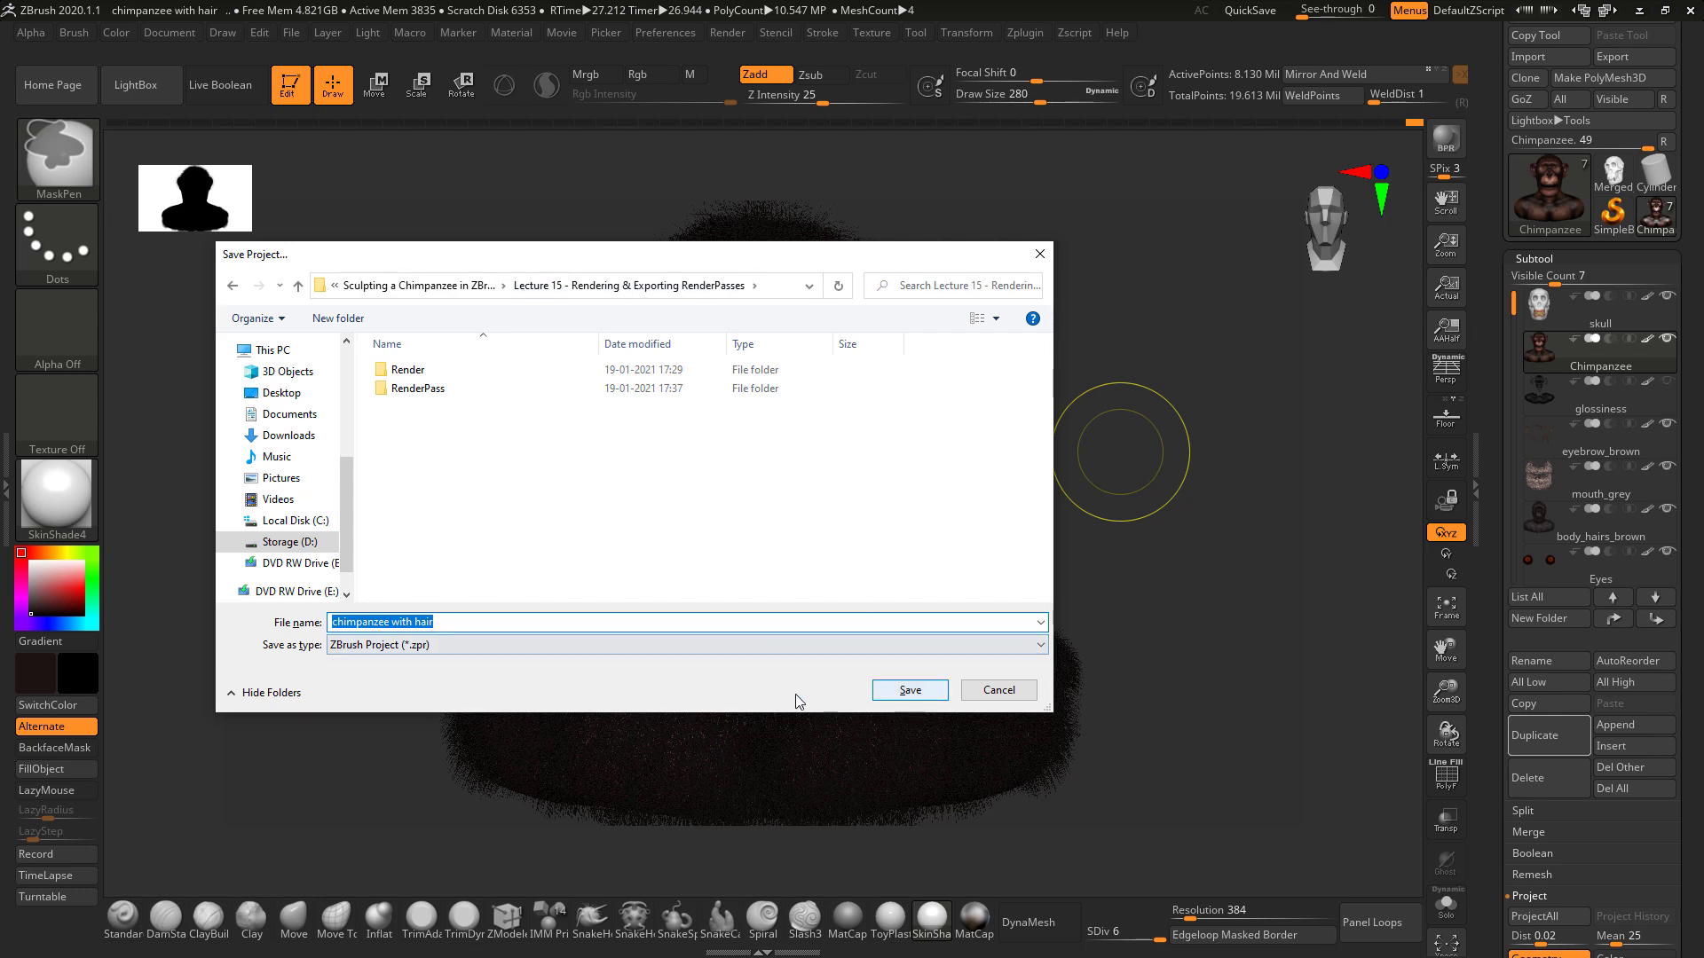
click(550, 621)
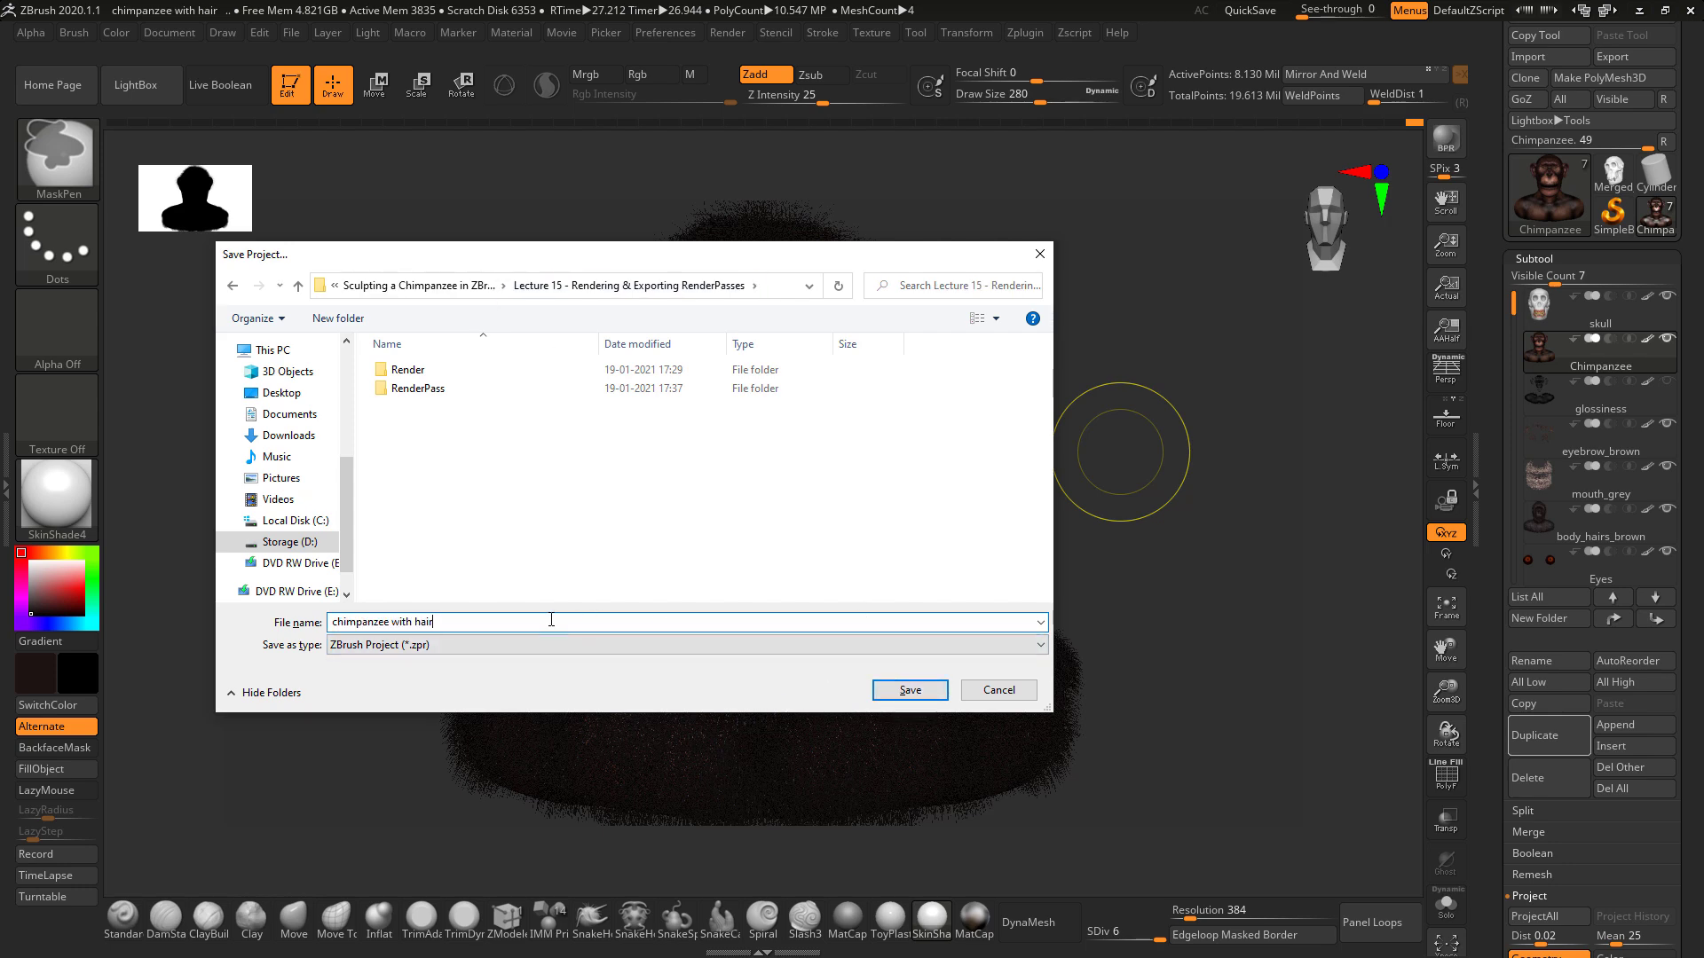
key(ctrl+shift+Left)
key(ctrl+shift+Left)
text(final)
key(Return)
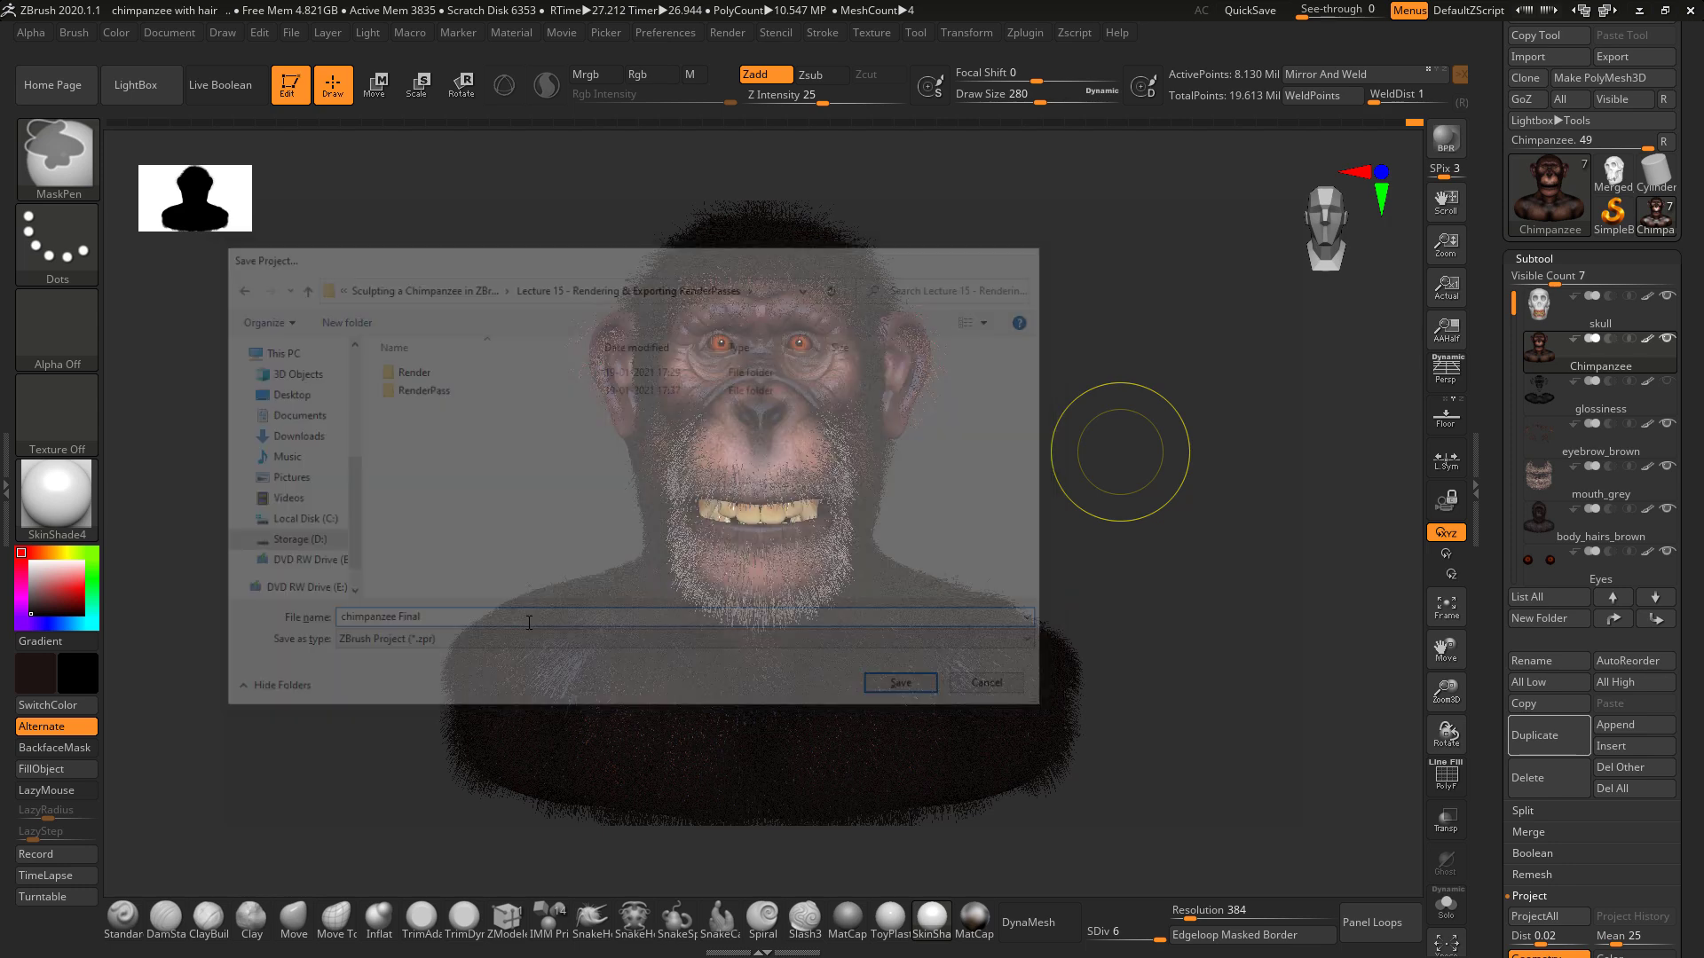
Switch to the browser to look at the KeyShot home page and return to ZBrush.
key(alt+Tab)
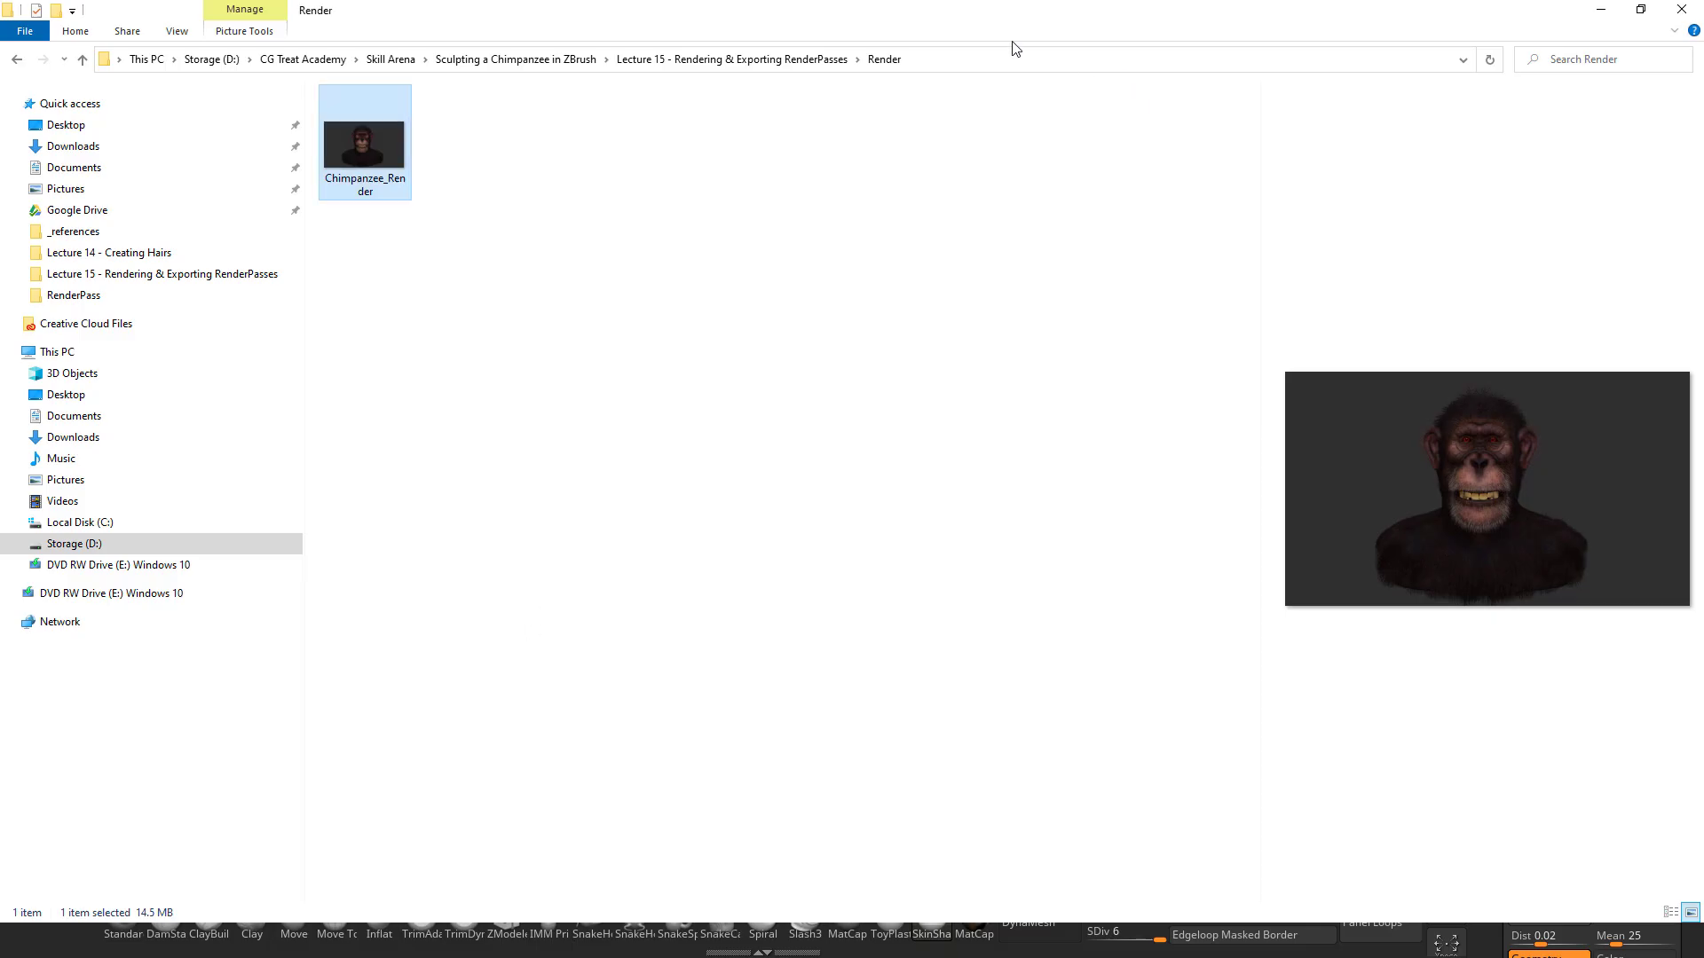
key(alt+Tab)
key(alt+Tab)
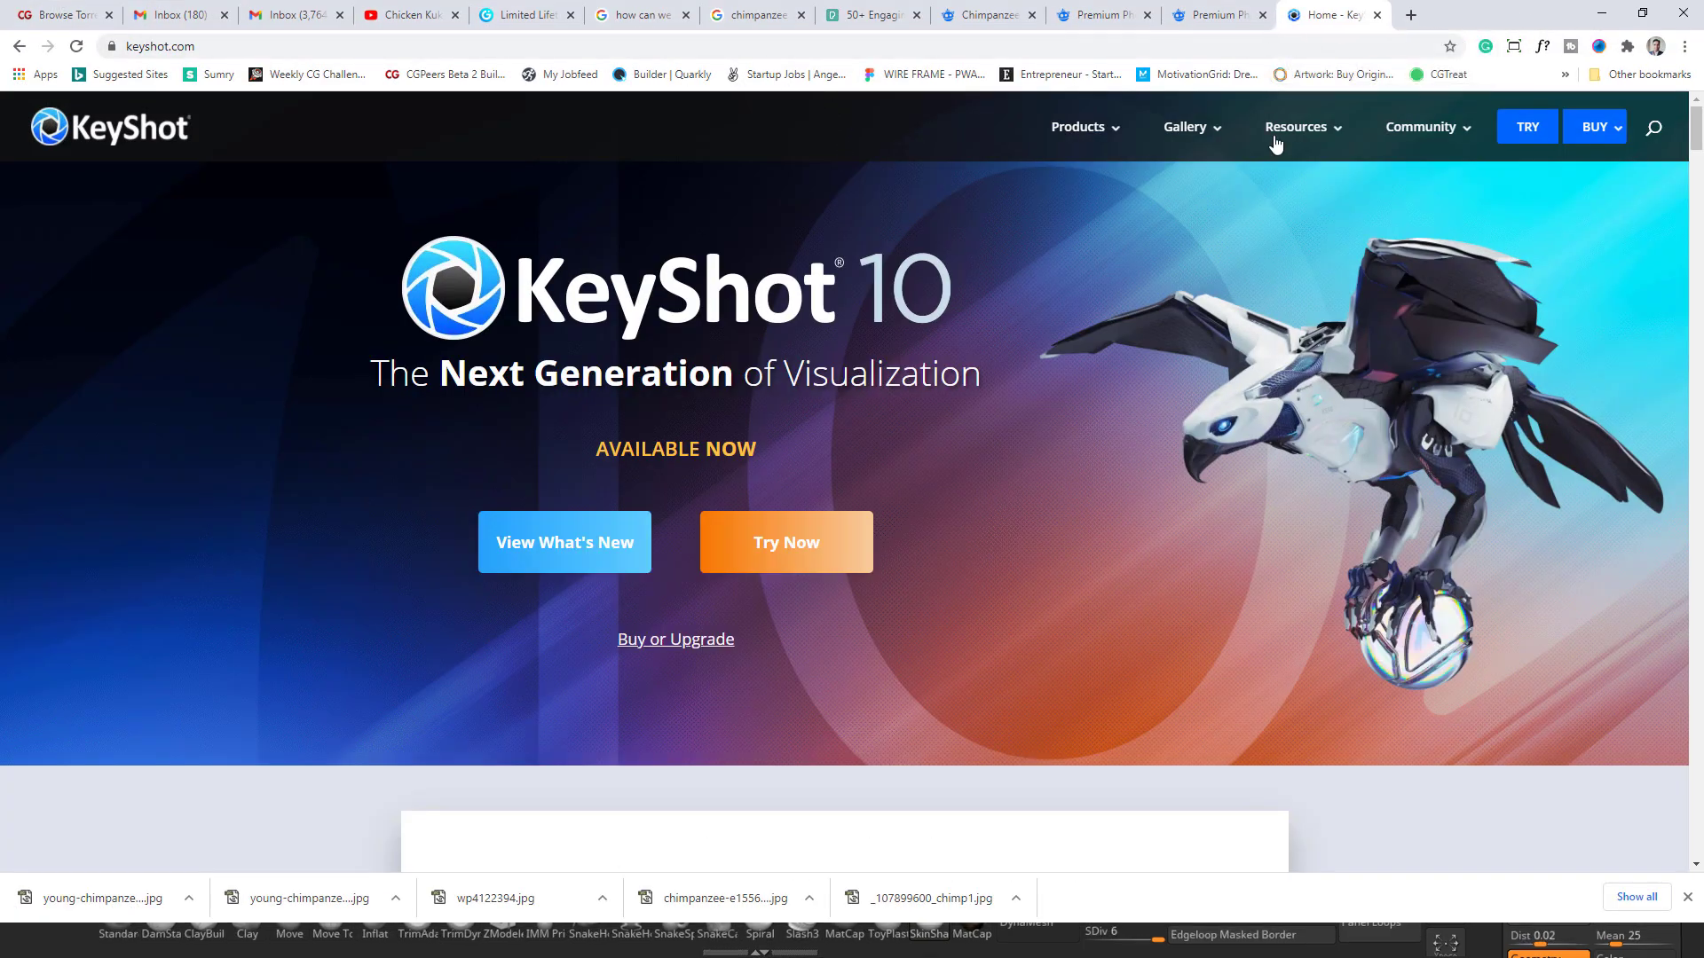
key(alt+Tab)
key(alt+Tab)
click(928, 307)
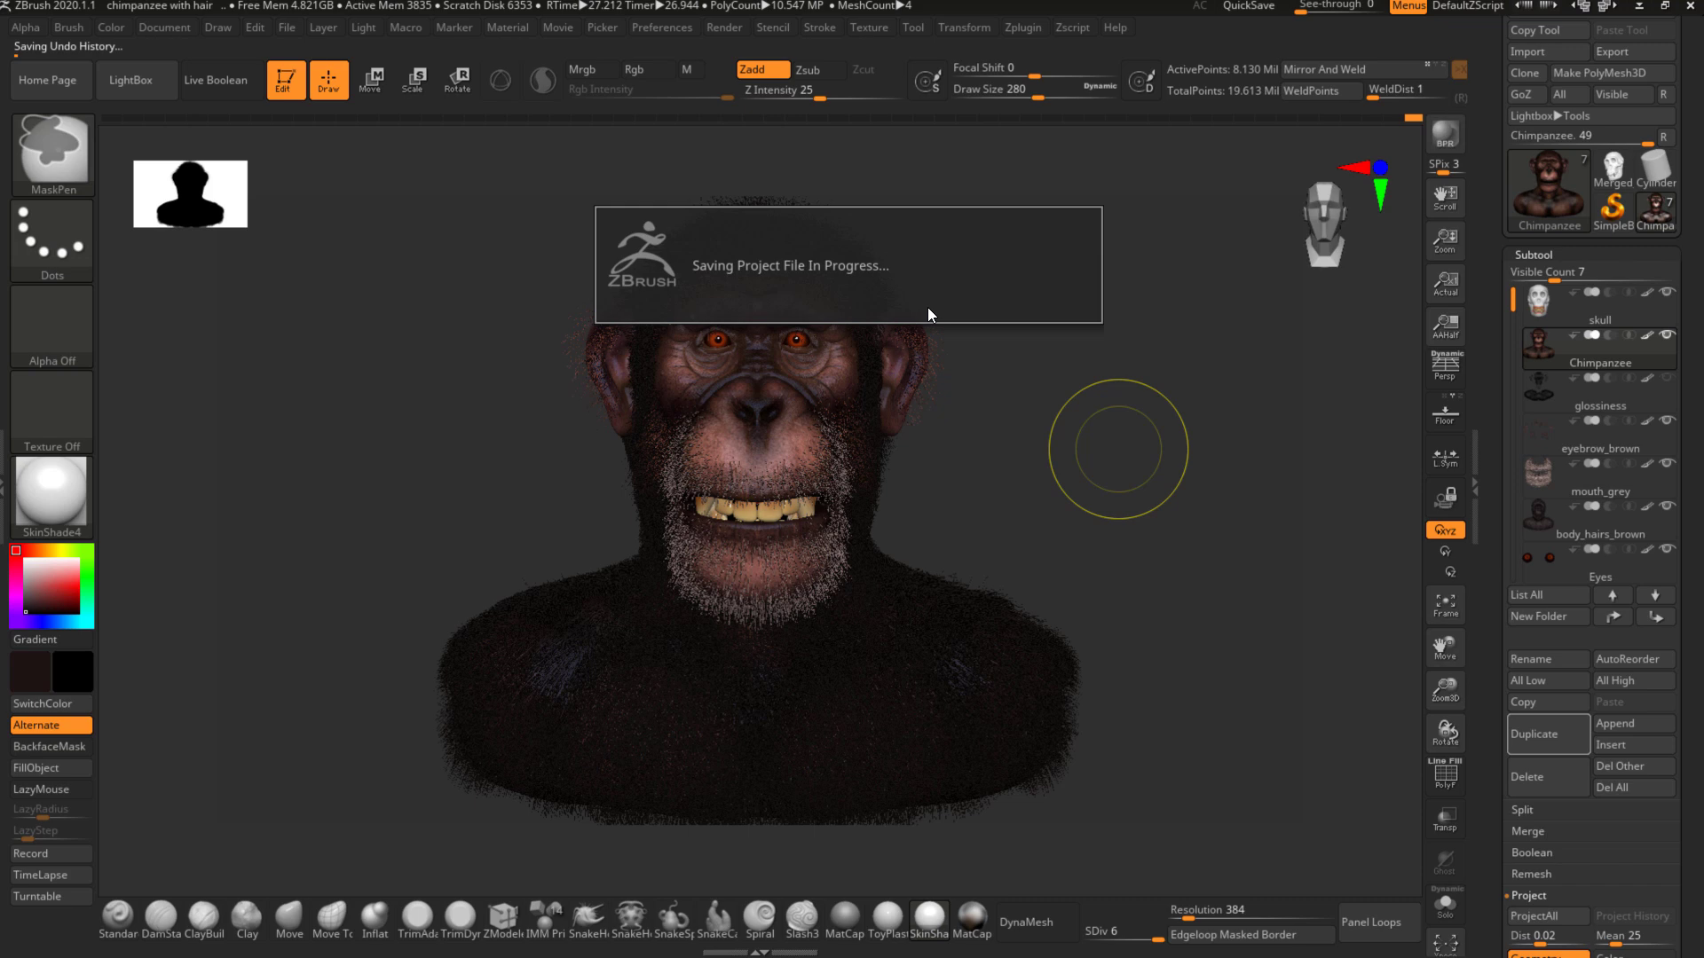
key(alt+Tab)
key(alt+Tab)
key(alt+Tab)
key(alt+Tab)
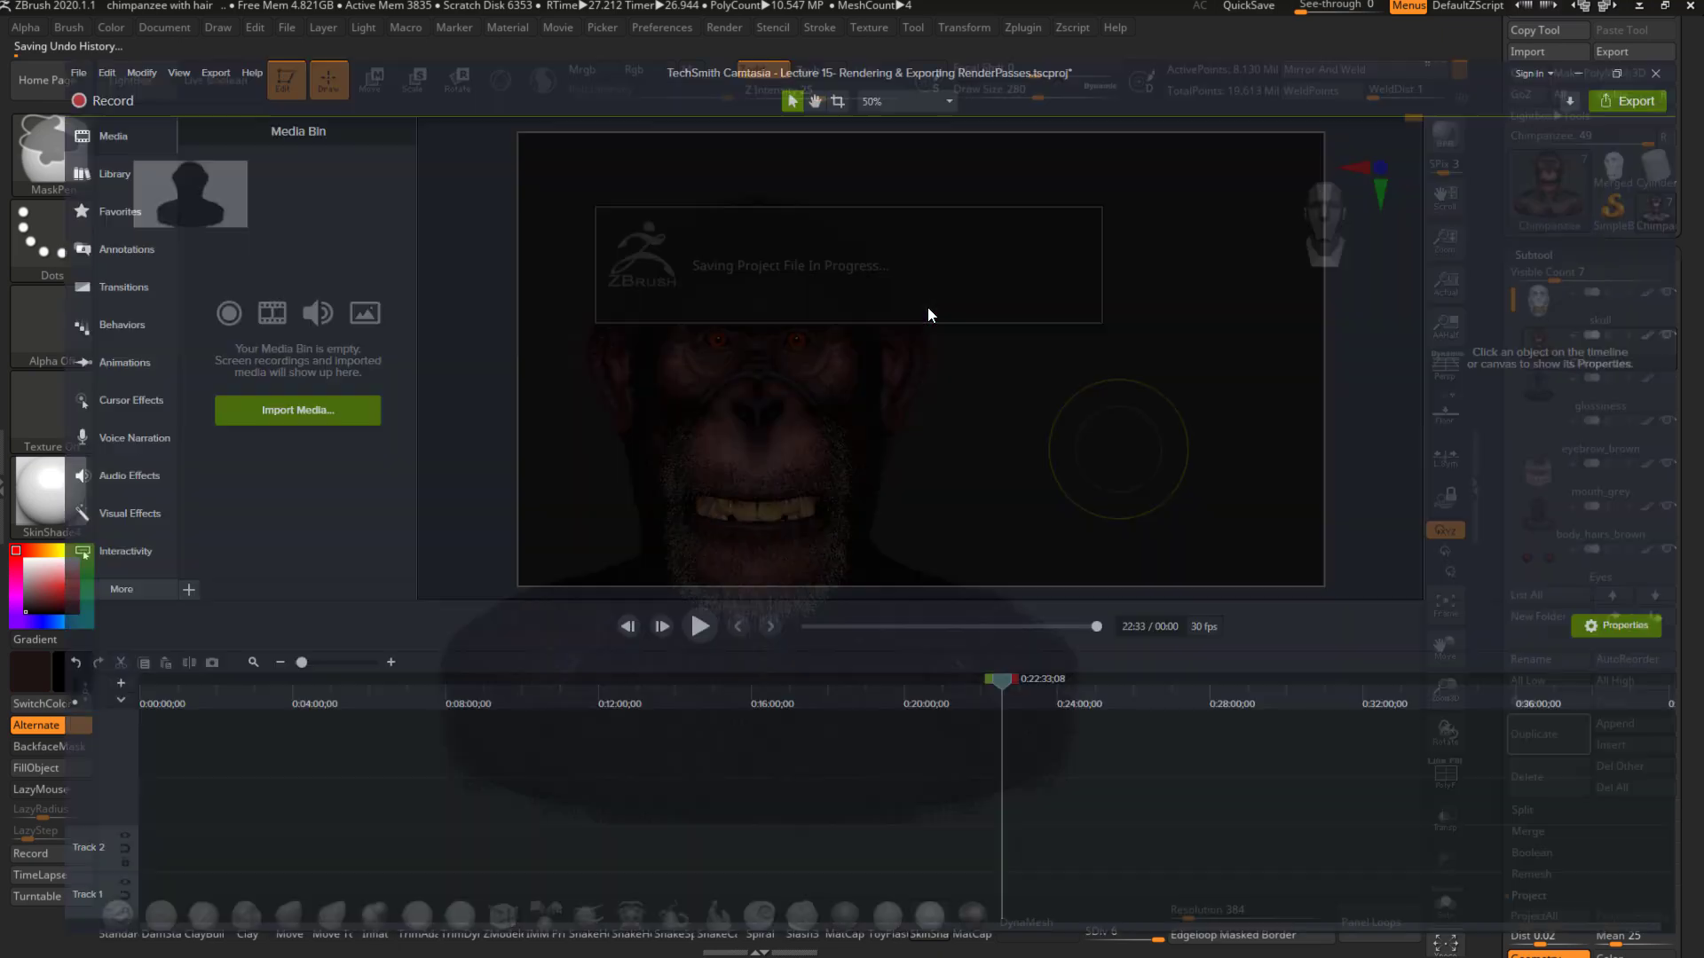